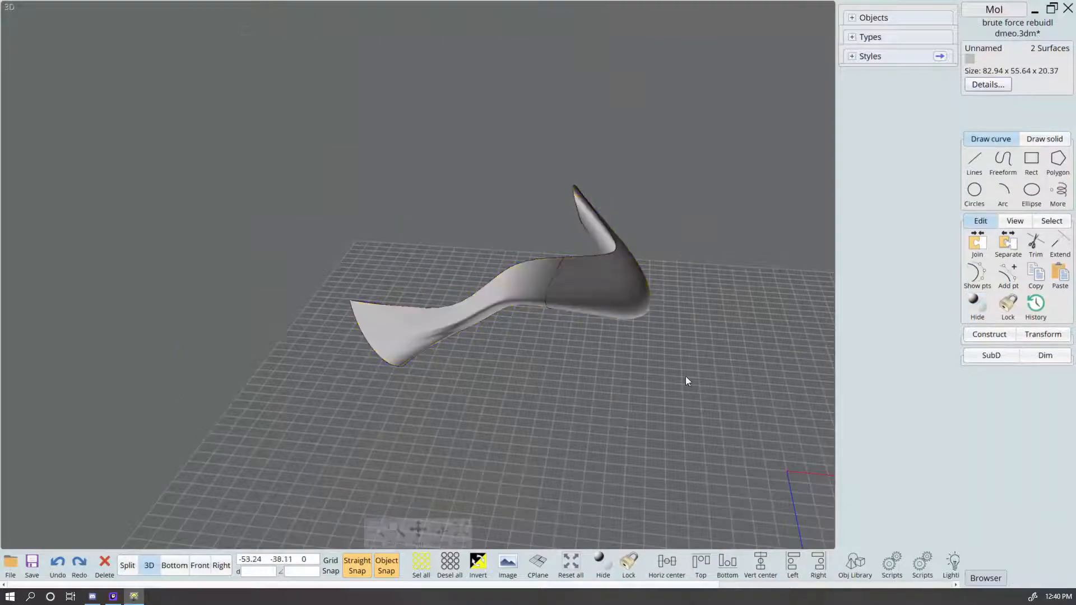
Step: Hide the edge display and inspect the shading across the two isolated surfaces
right_click_drag(685, 375, 785, 401)
left_click(853, 38)
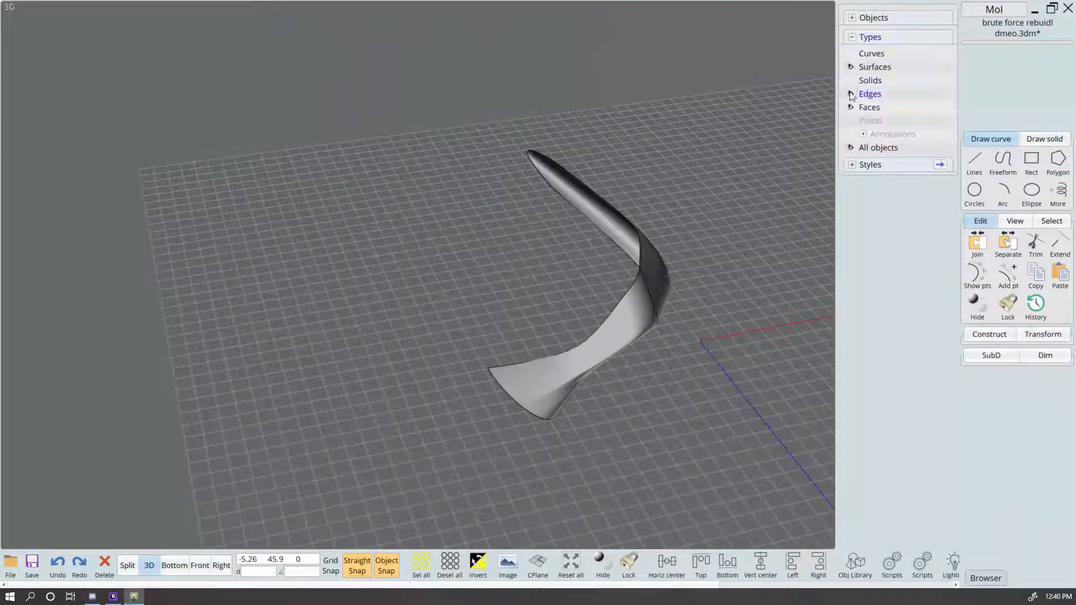
right_click_drag(689, 359, 694, 294)
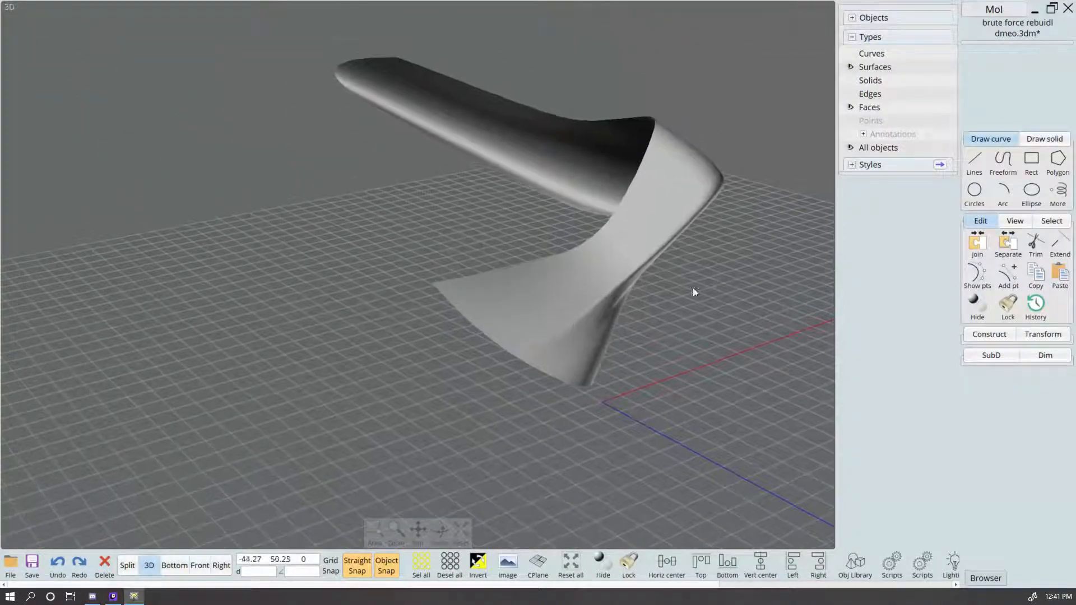
Step: Unhide all hidden parts of the head model around the isolated surfaces
left_click(977, 307)
left_click(758, 457)
scroll(757, 457, "up", 4)
scroll(429, 371, "down", 4)
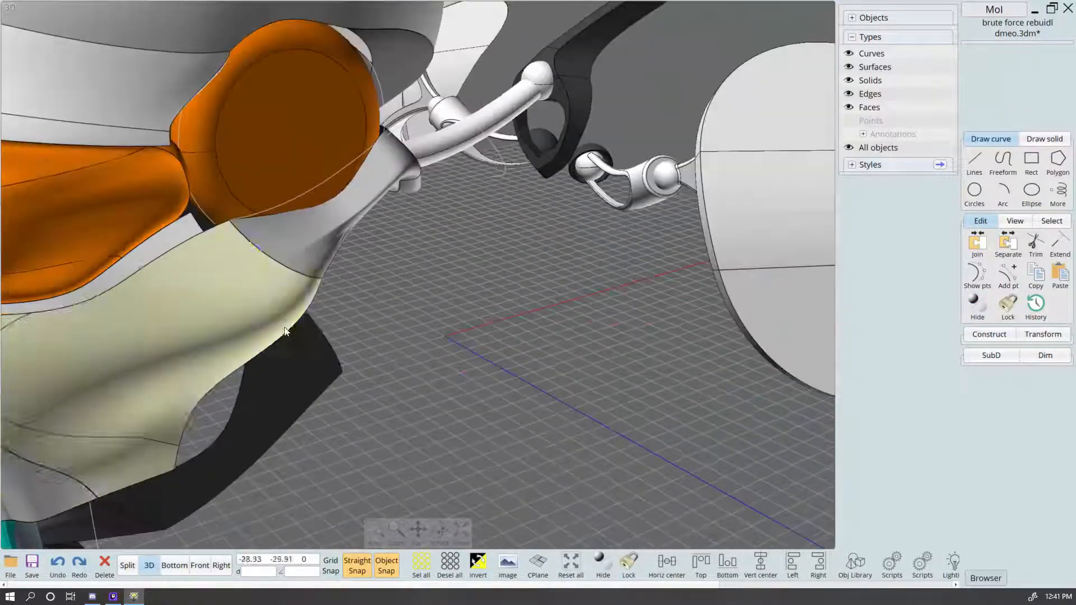
Step: Select the large cheek surface, the narrow connecting surface and the adjoining curved strip, and isolate these three surfaces
left_click(267, 271)
scroll(453, 351, "up", 2)
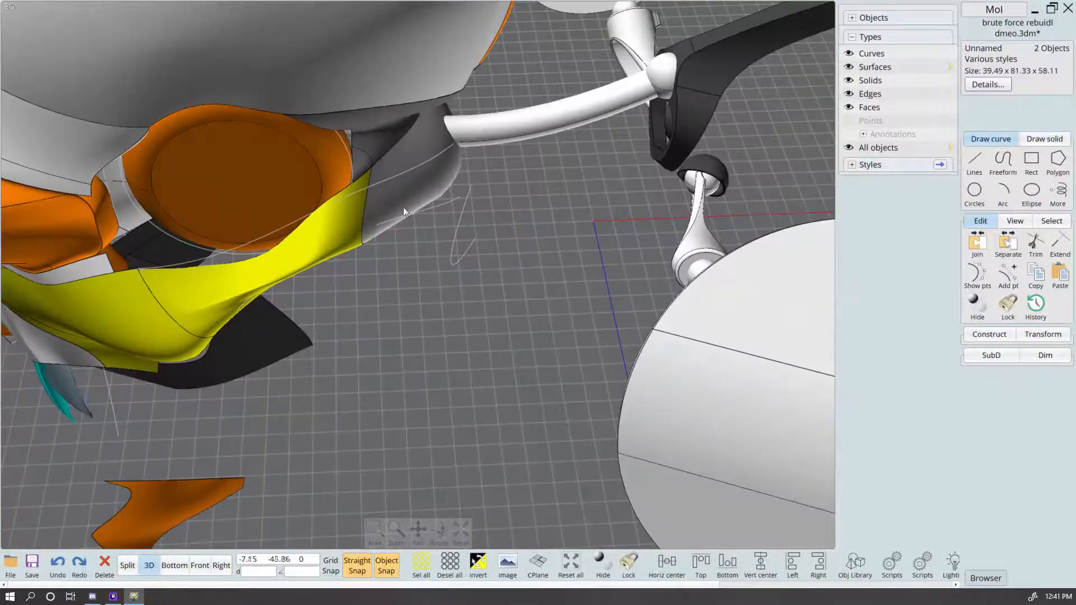
left_click(456, 247)
right_click_drag(461, 324, 679, 285)
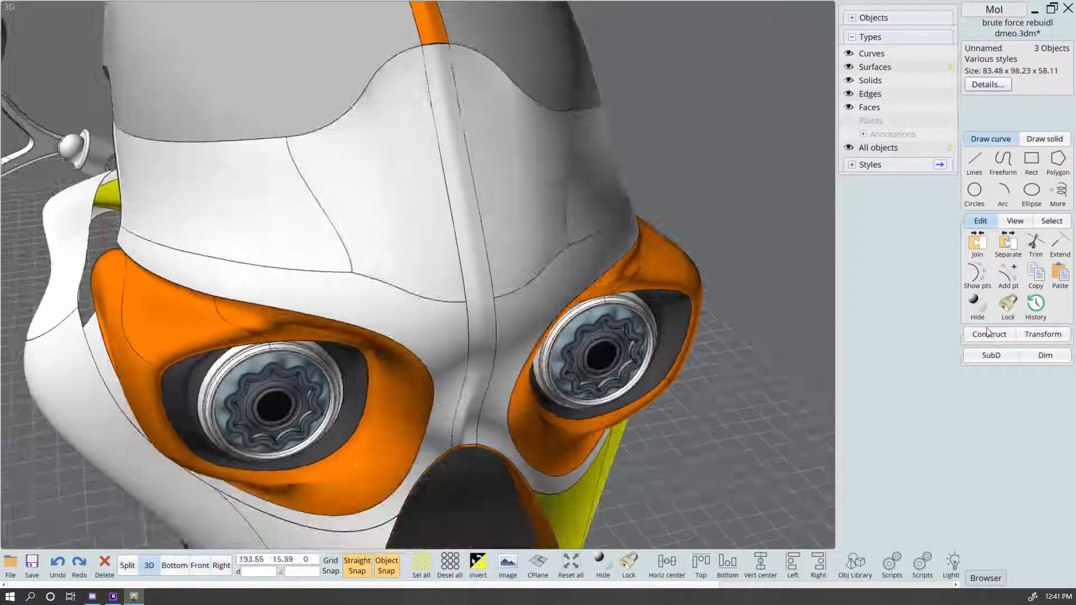
left_click(975, 311, "ctrl")
left_click(779, 324)
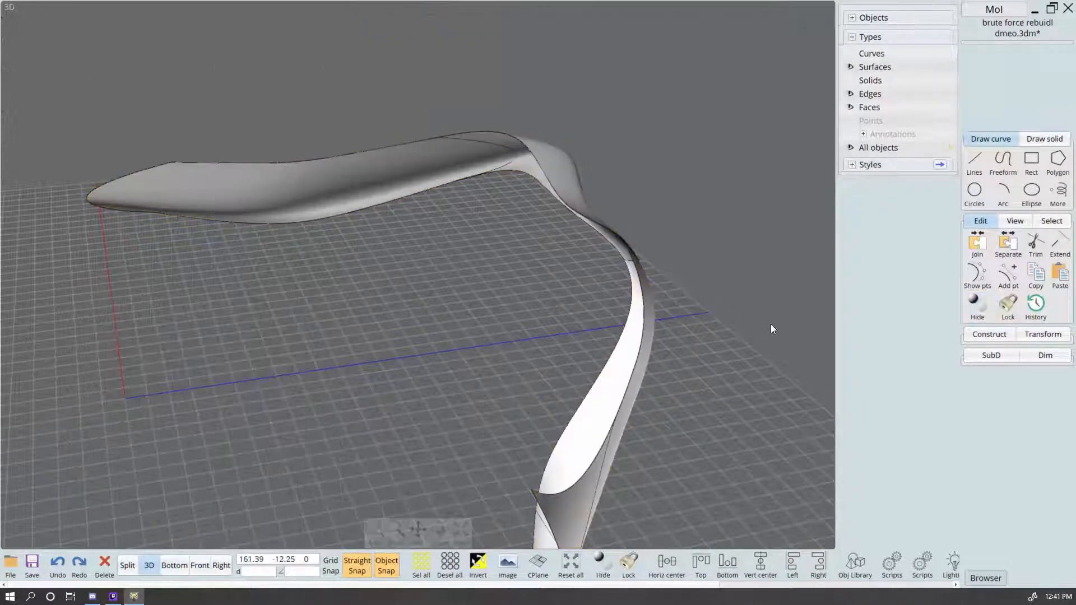
Step: Hide the edge display and assign the Default style to all three isolated surfaces
right_click_drag(774, 329, 721, 334)
left_click(879, 147)
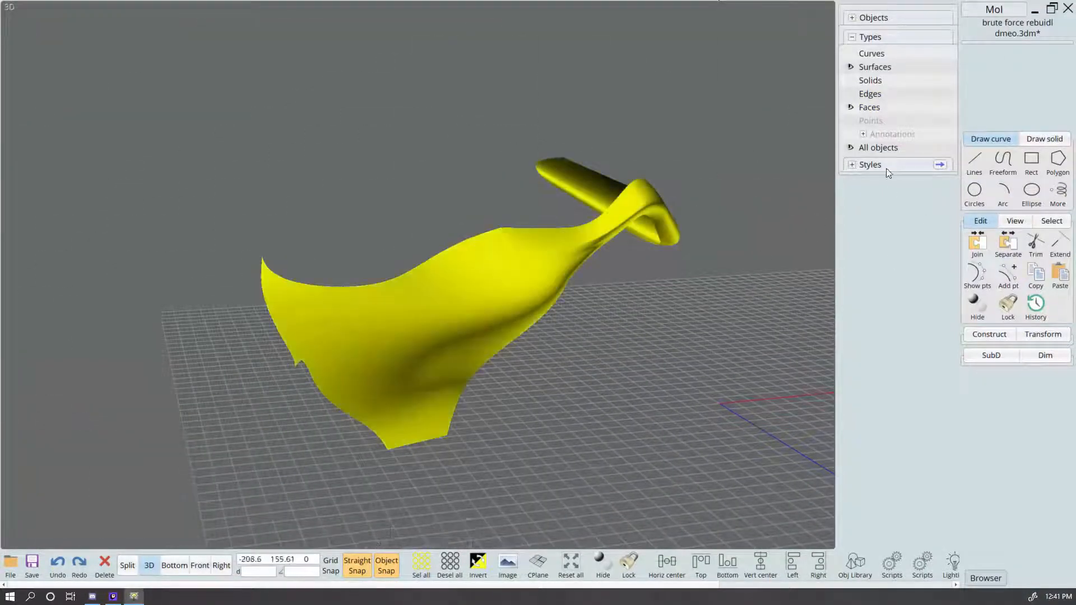
left_click(852, 164)
left_click(741, 340)
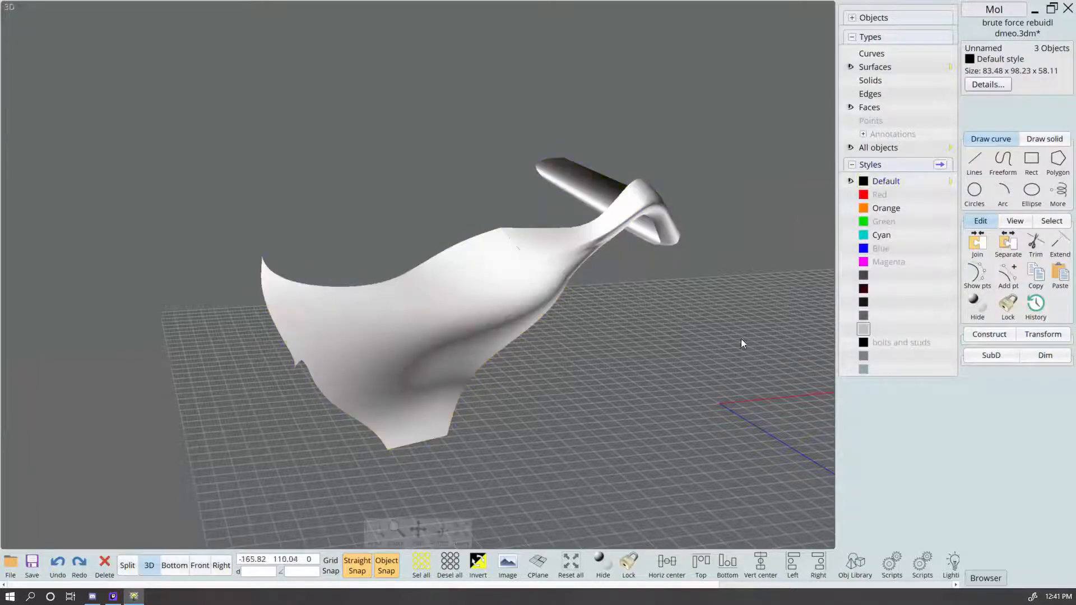
Step: Examine the shading flow across the three isolated surfaces and their seams from several angles without edges shown
right_click_drag(741, 340, 721, 324)
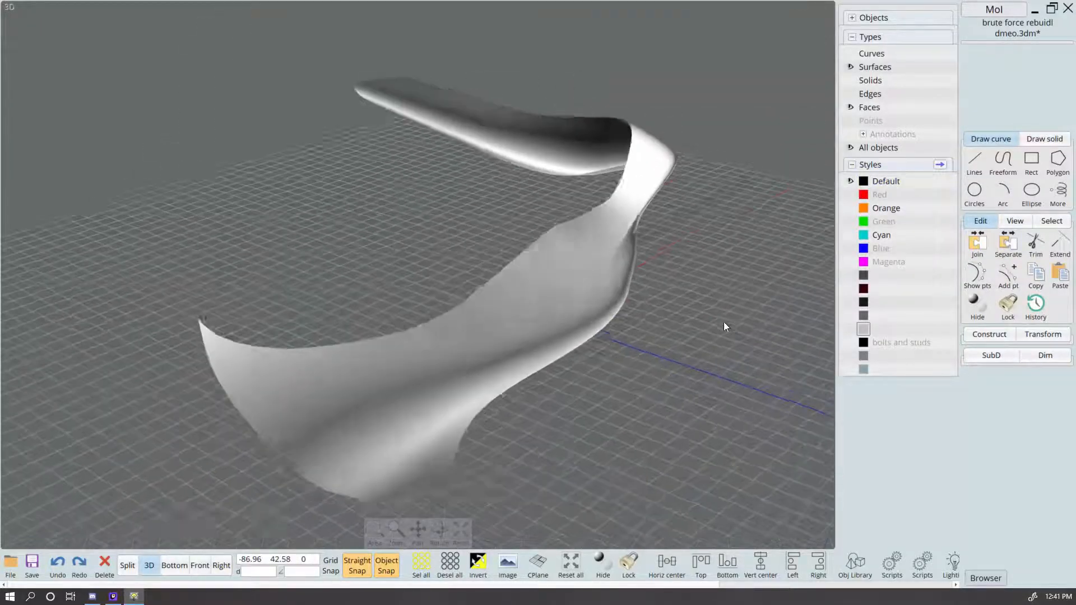
scroll(596, 245, "up", 6)
scroll(679, 296, "down", 6)
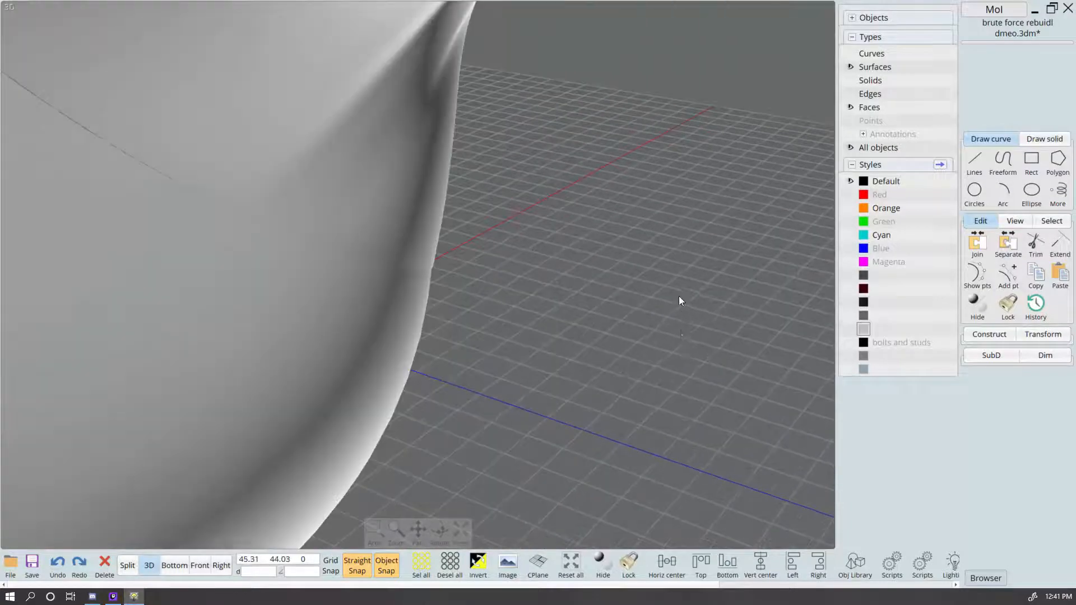
right_click_drag(684, 327, 654, 367)
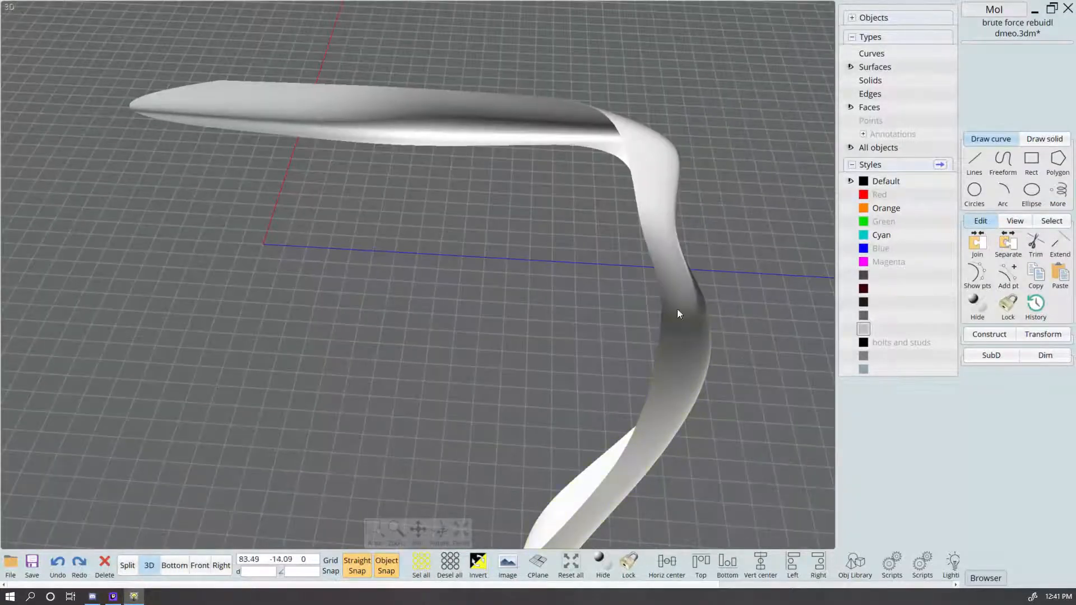
right_click_drag(677, 308, 738, 272)
left_click(571, 564)
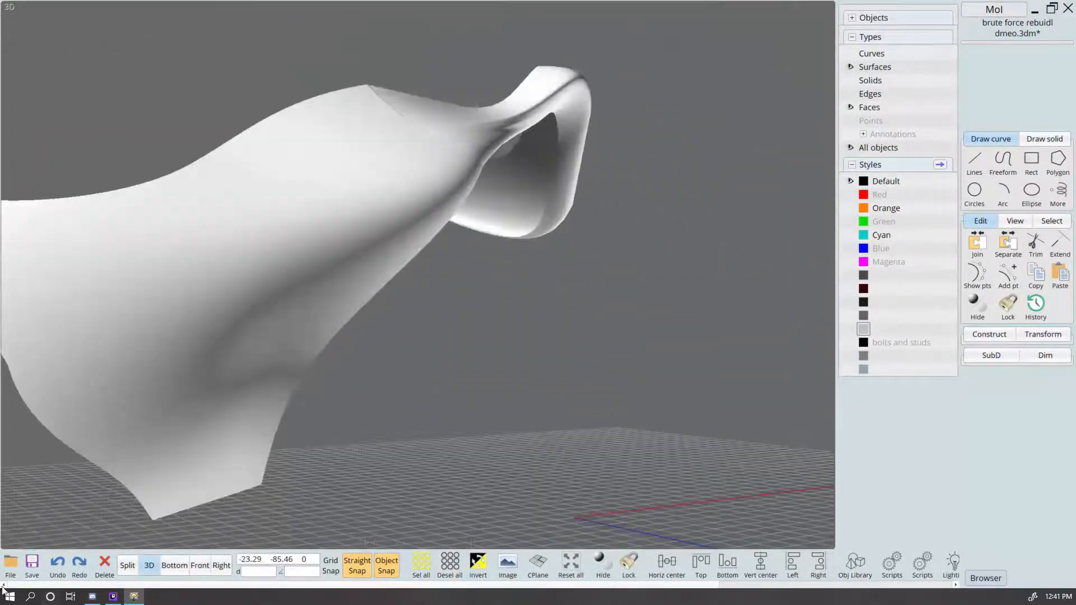
Step: Switch to the four-view layout and draw a slanted straight line about 83 units long across the cheek surface in the Right view
left_click(127, 566)
scroll(614, 384, "down", 3)
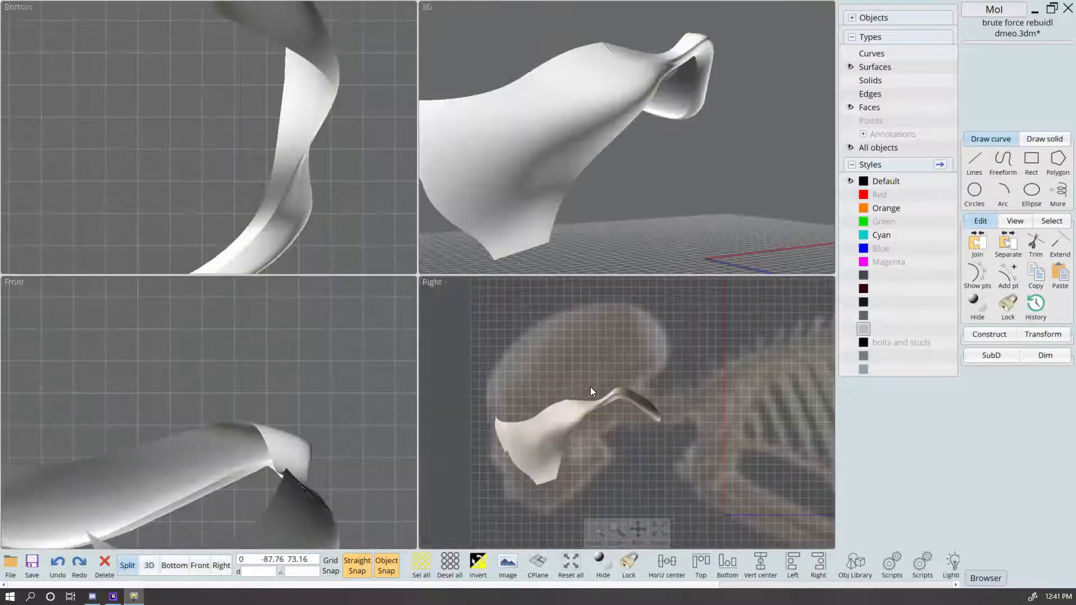
left_click(975, 163)
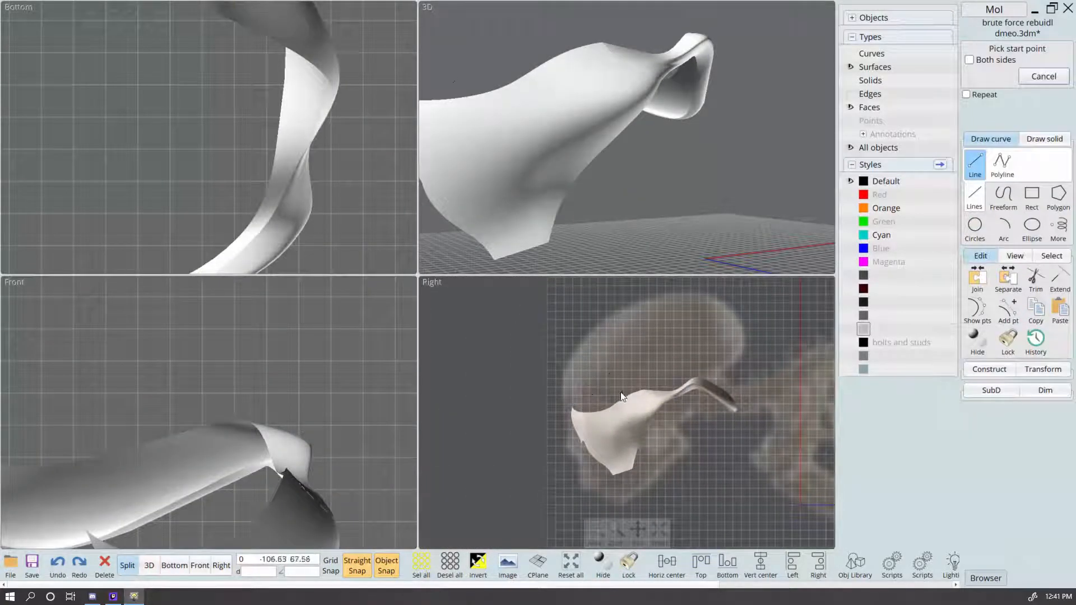
left_click(609, 374)
left_click(658, 499)
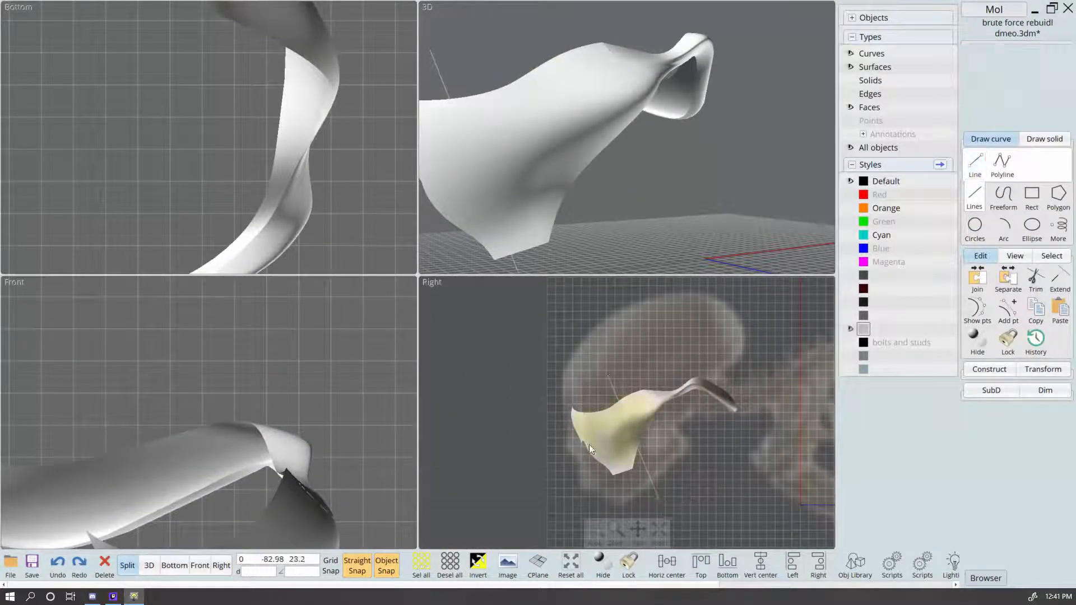
Step: Move the slanted line toward the front tip of the cheek surface and turn the edge display back on
scroll(679, 457, "up", 3)
left_click(609, 458)
left_click_drag(647, 448, 572, 452)
right_click_drag(611, 236, 704, 143)
left_click(851, 94)
left_click(756, 158)
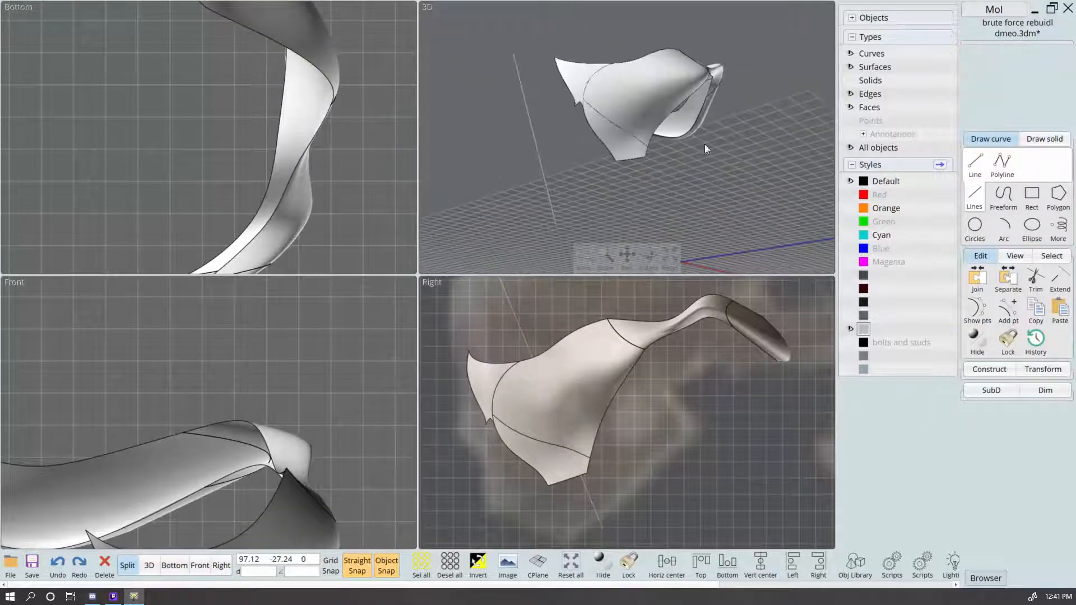
Step: Examine the two curved edges dividing the front and lower parts of the cheek surface
left_click(610, 117)
left_click(588, 84)
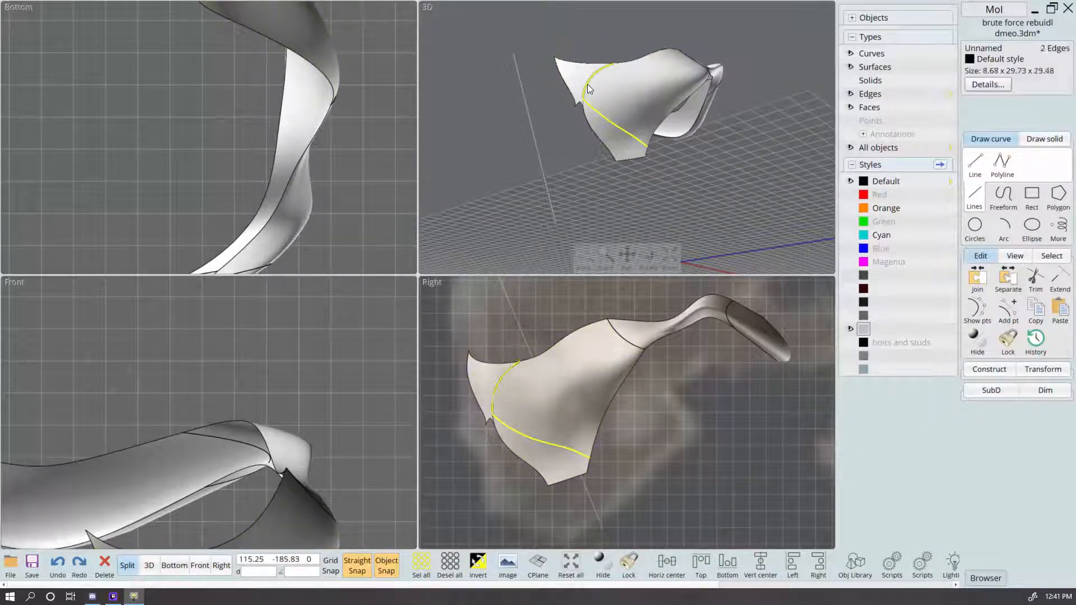
left_click(587, 84)
left_click(613, 10)
right_click_drag(613, 14, 598, 108)
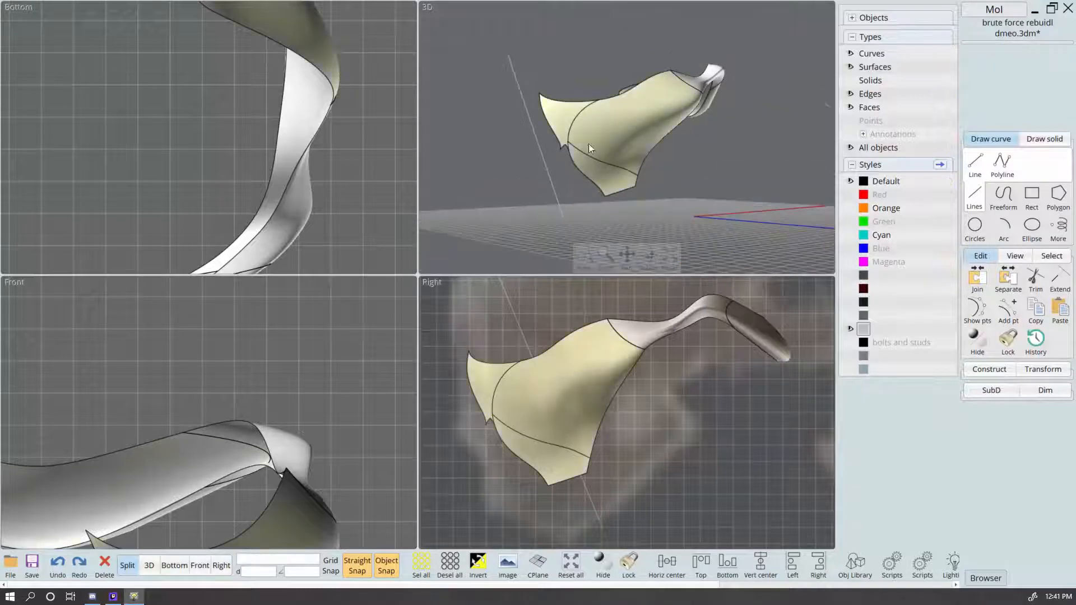
left_click(587, 200)
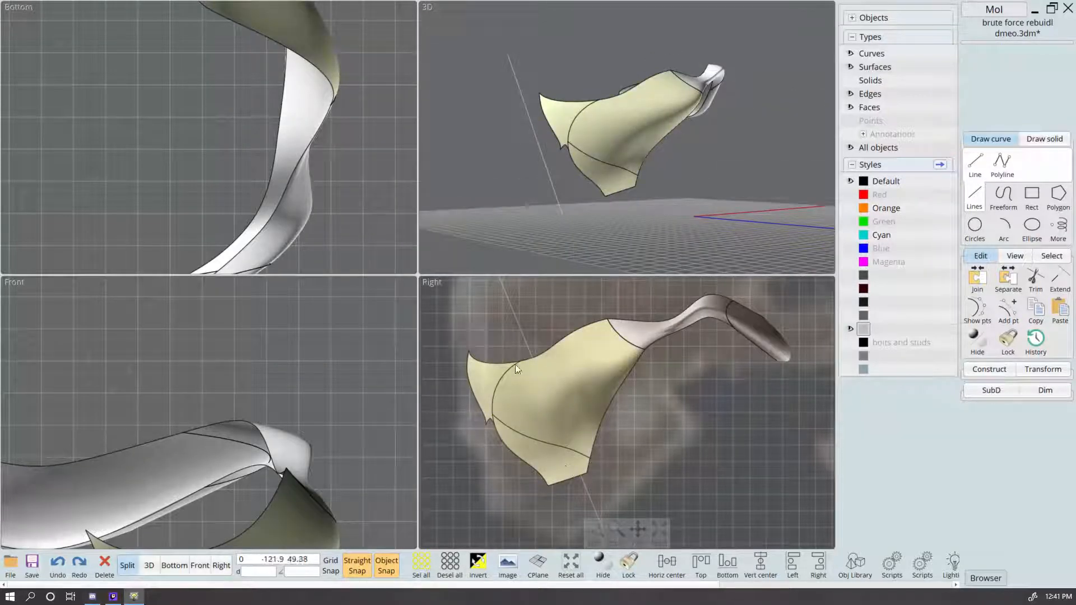
Step: Move the slanted line rearward across the cheek surface in the Right view and check its position in the full 3D view
left_click(593, 497)
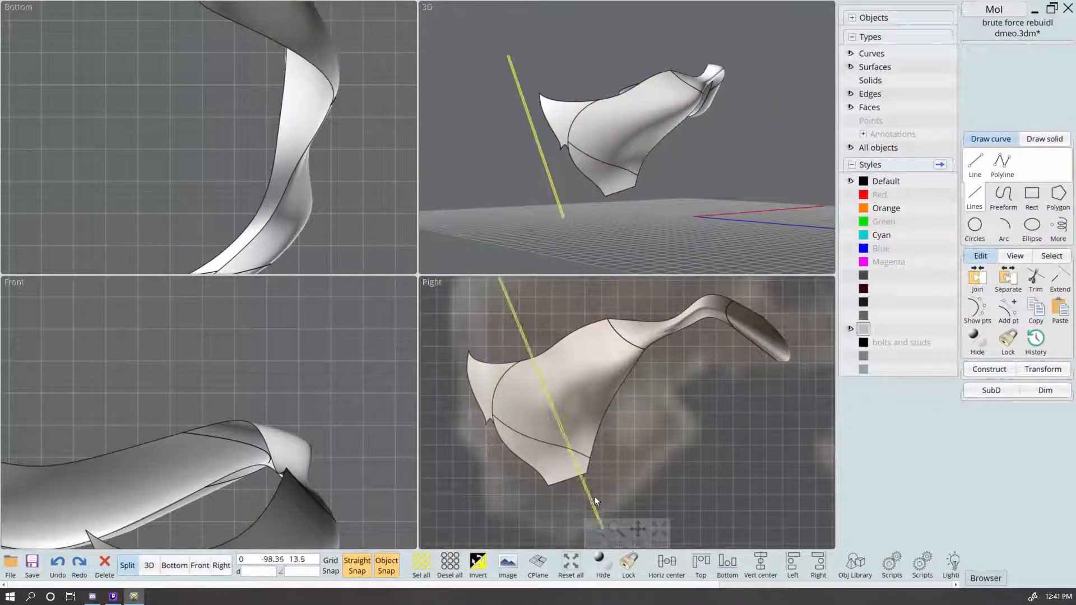
left_click_drag(593, 496, 618, 485)
left_click(722, 88)
right_click_drag(722, 89, 704, 135)
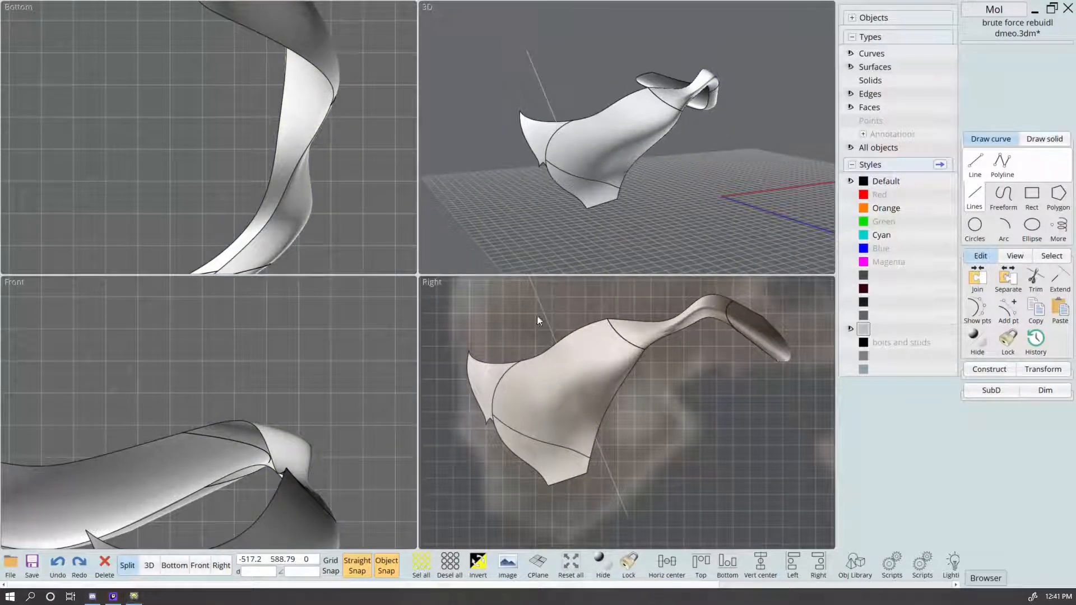
left_click(149, 565)
right_click_drag(633, 367, 701, 359)
left_click(128, 576)
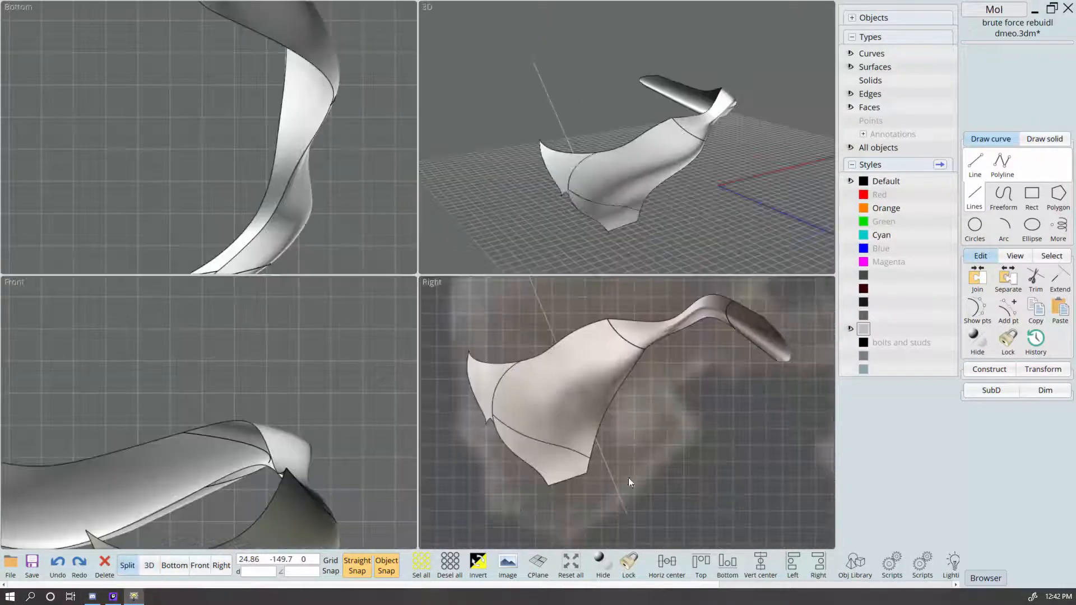
Step: Move the slanted line farther back, closer to the seam between the cheek and narrow connecting surfaces
left_click(586, 419)
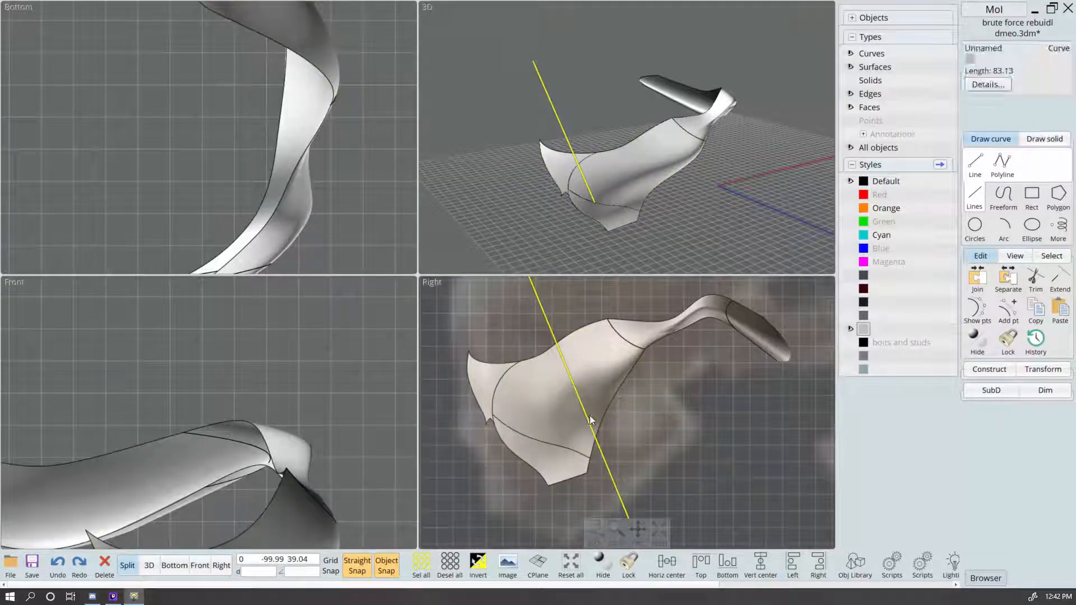
left_click(623, 339)
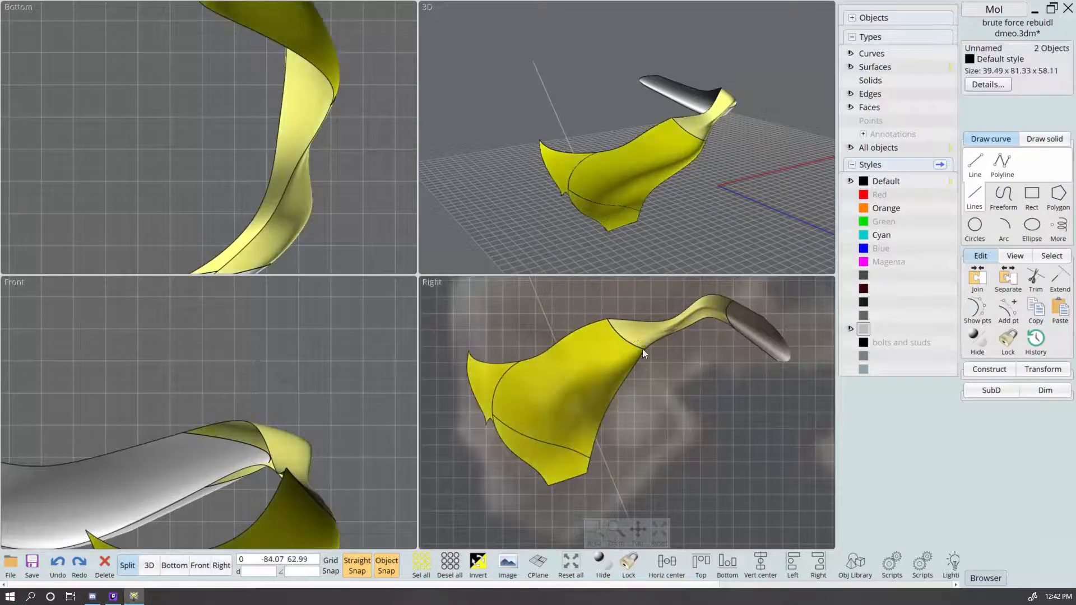
left_click(640, 348)
scroll(637, 348, "up", 4)
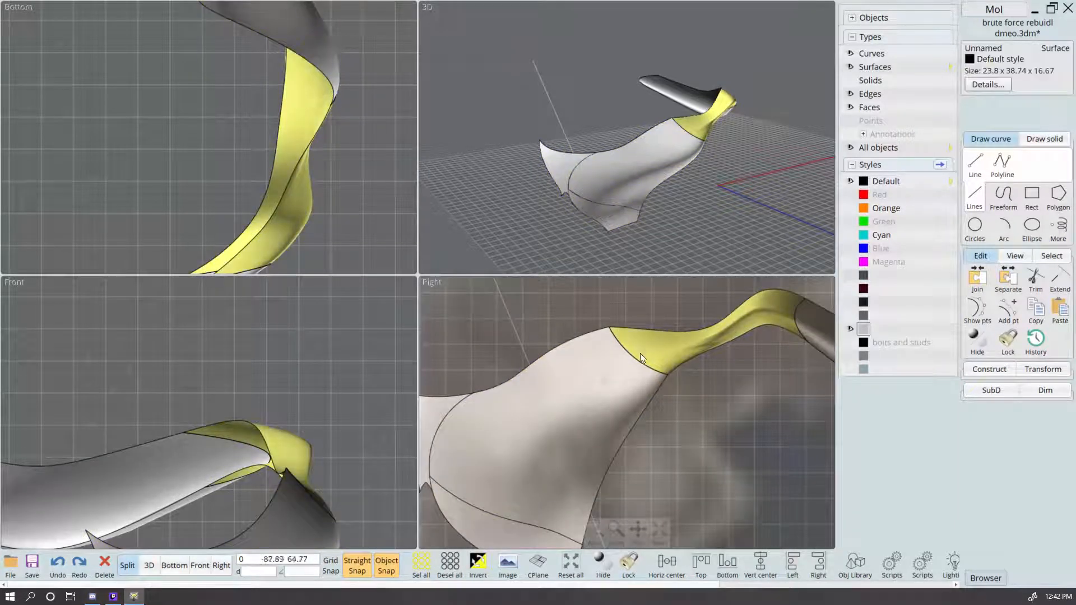
left_click(678, 403)
left_click(570, 337)
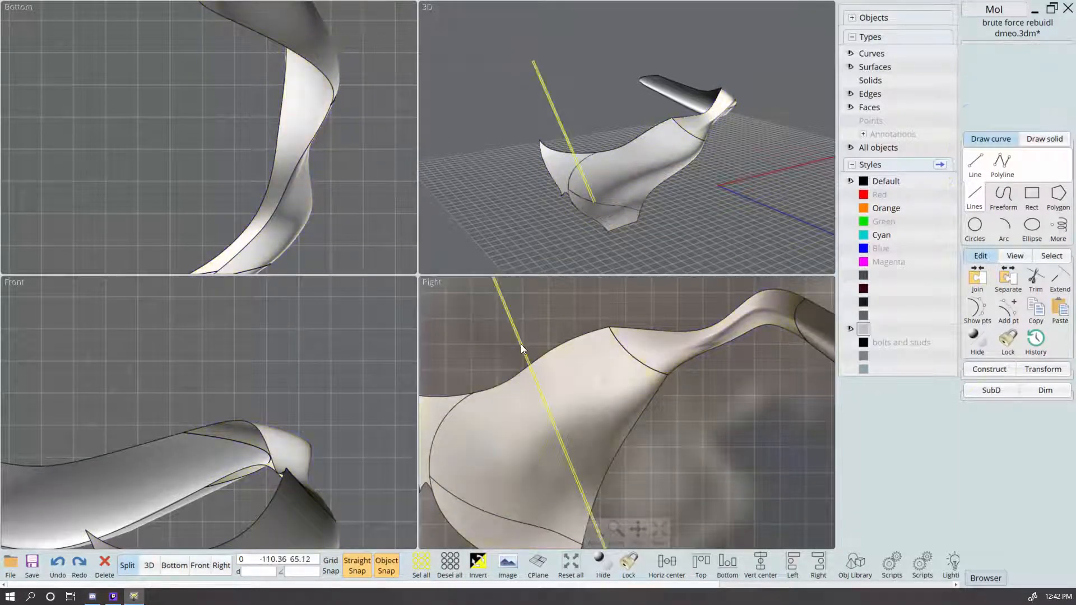
left_click_drag(572, 336, 580, 328)
right_click_drag(662, 241, 740, 263)
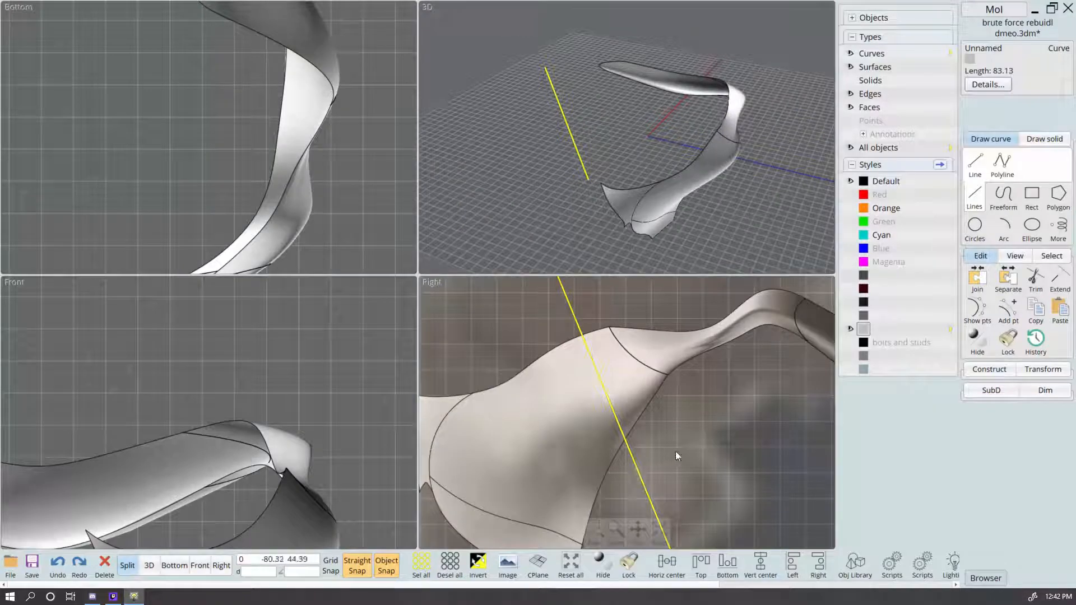
Step: Rotate the slanted line counterclockwise in the Right view about a point on it, giving it a shallower slope across the cheek surface
key("r")
left_click(603, 384)
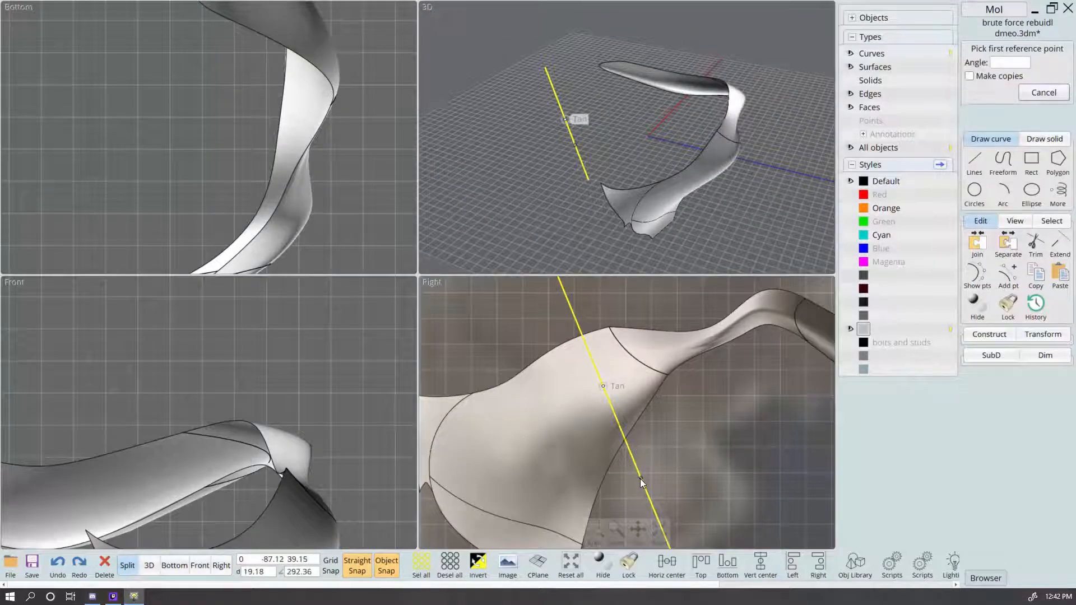
left_click(641, 478)
left_click(693, 472)
right_click_drag(779, 150, 650, 154)
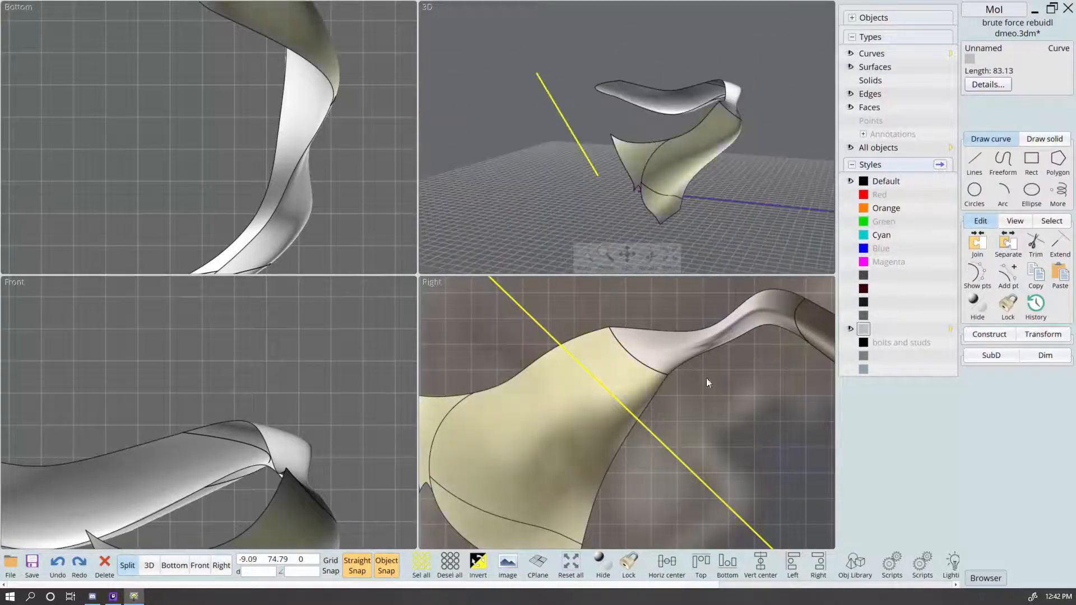
scroll(707, 446, "down", 2)
left_click(694, 448)
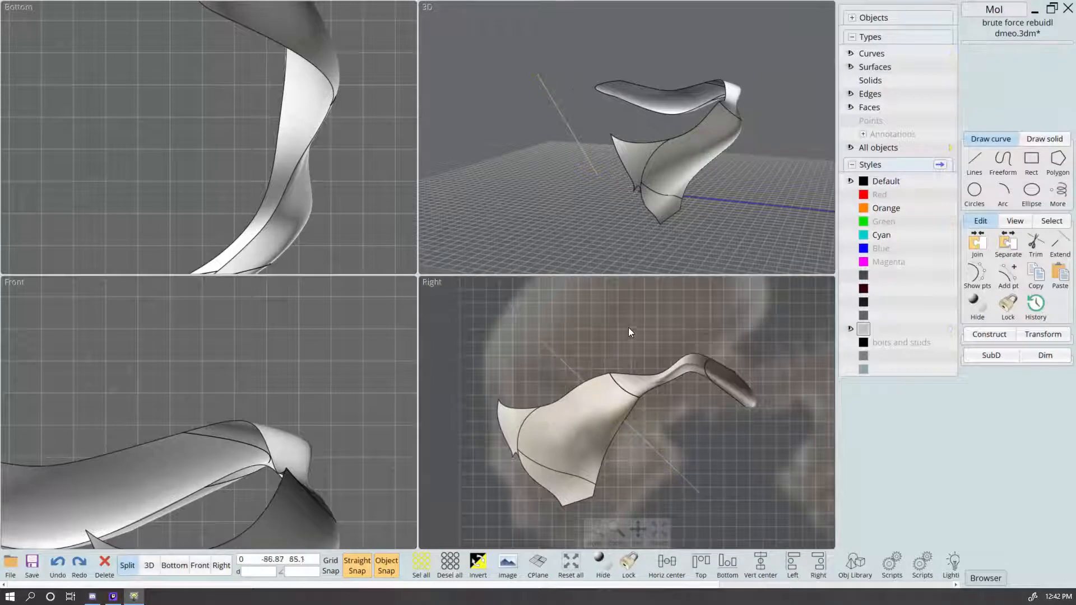
Step: Offset the seam edge between the cheek and narrow connecting surfaces slightly onto the cheek side, using Through Point mode with sharp corners
scroll(631, 403, "up", 3)
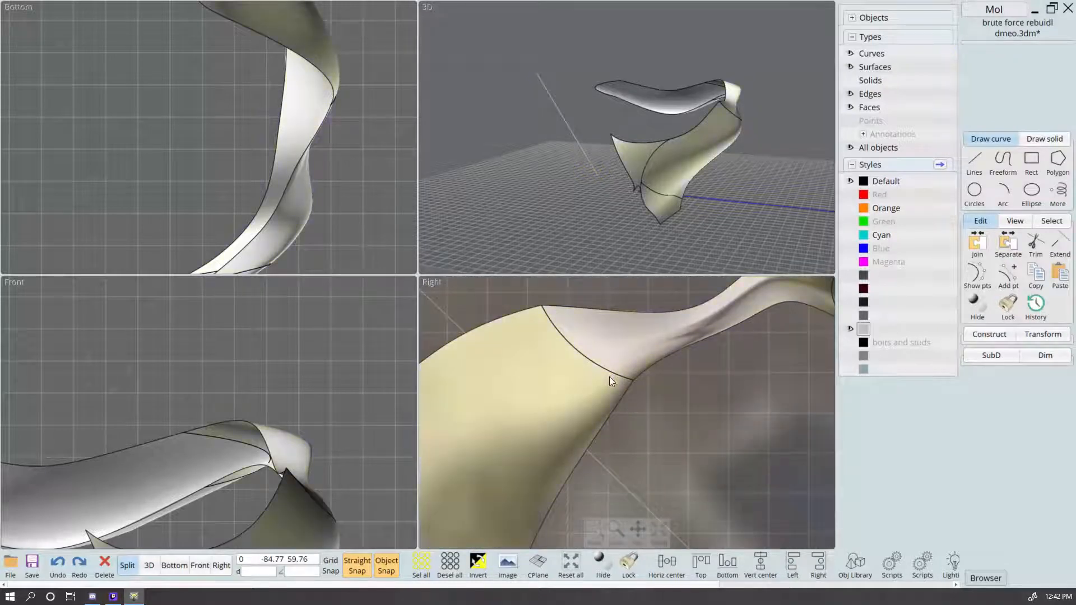
scroll(606, 386, "down", 3)
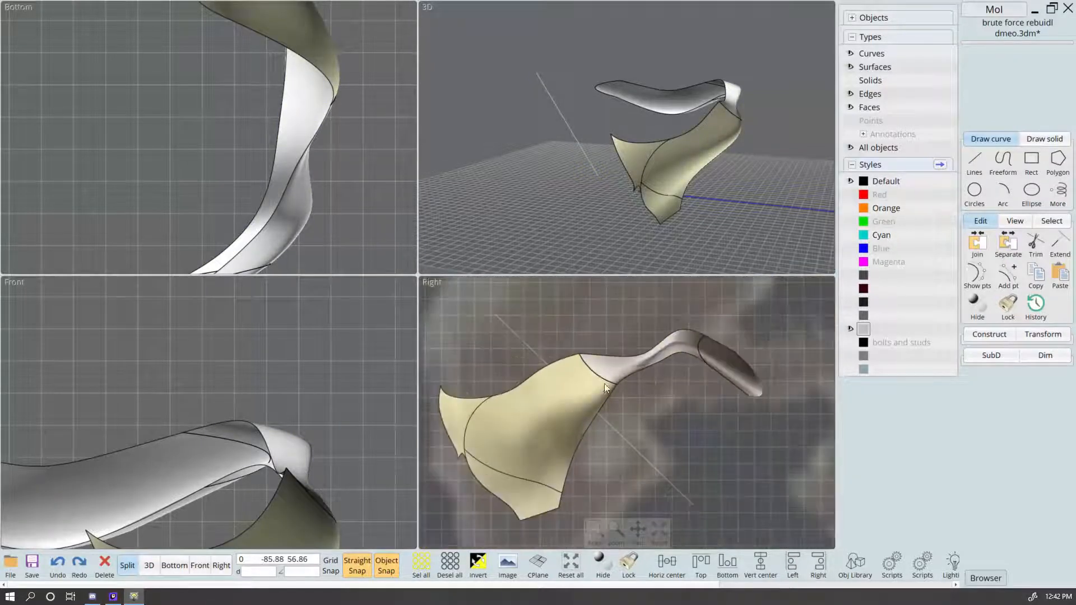
scroll(601, 371, "up", 3)
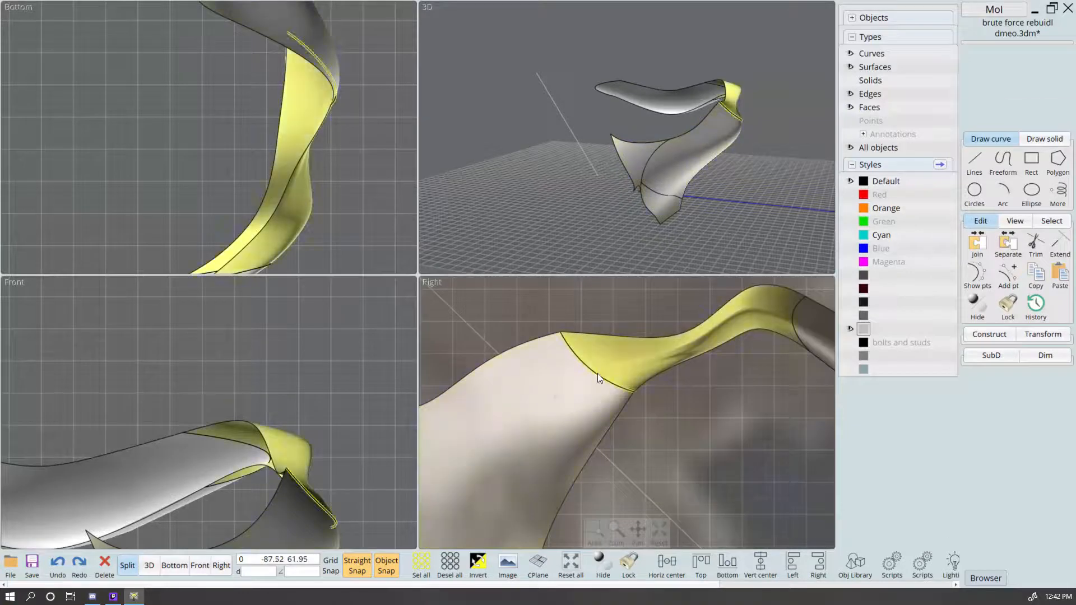
left_click(598, 374)
key("o")
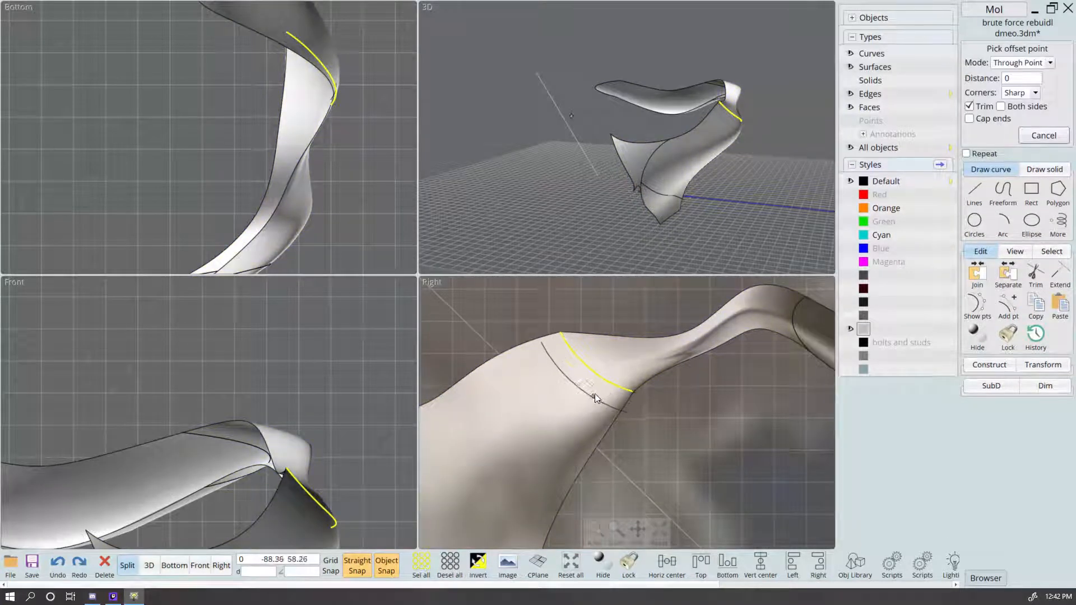
left_click(609, 395)
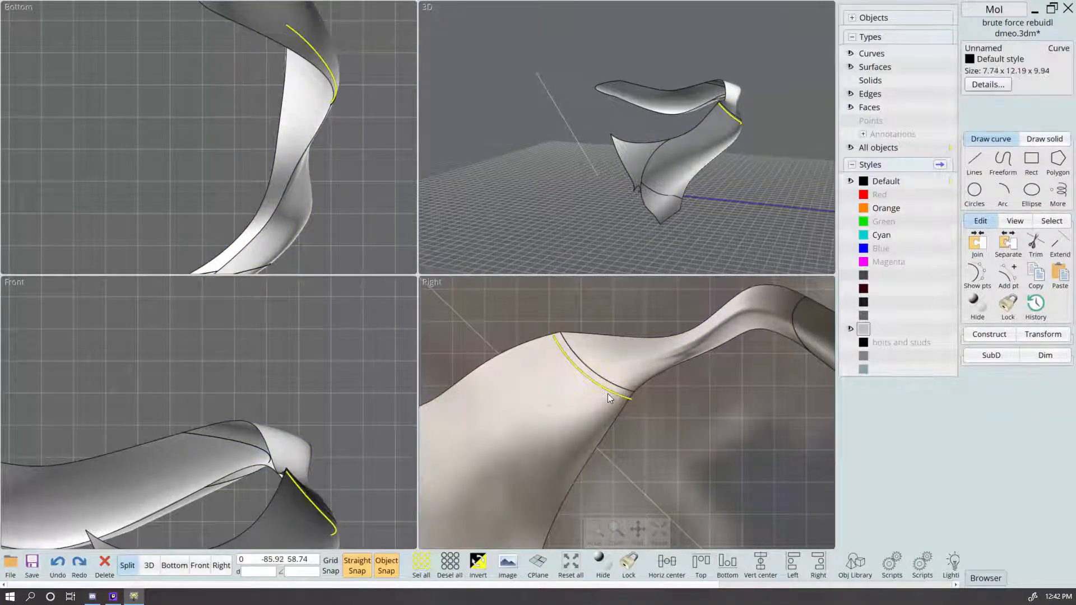
Step: Scale up the offset curve in the Right view about a point on it, extending both ends past the cheek surface's edges
key("m")
left_click(582, 372)
left_click(644, 406)
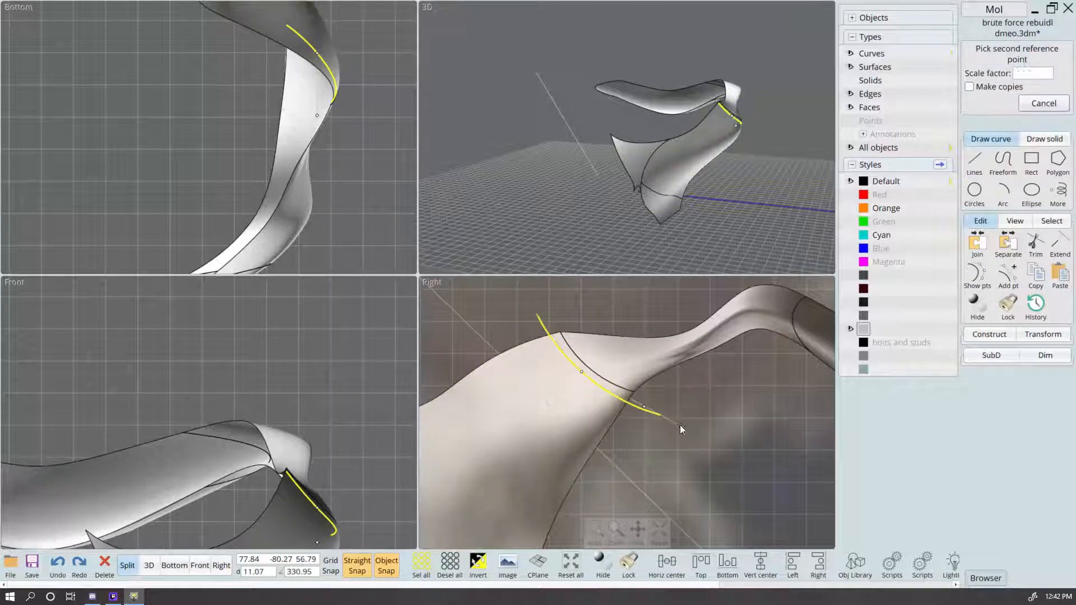
left_click(684, 429)
key("Escape")
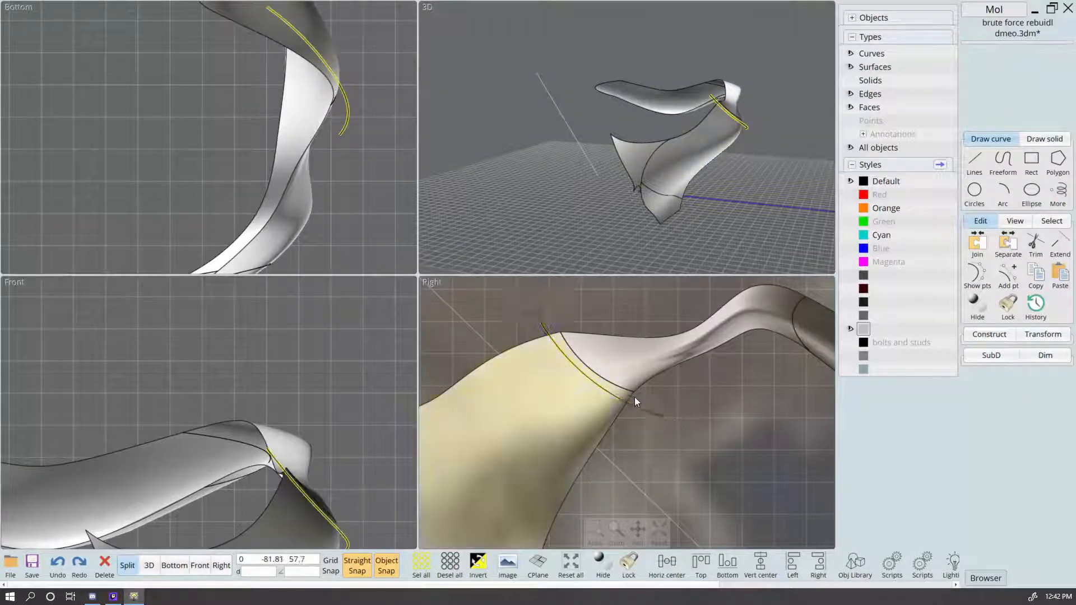
Step: Examine how the enlarged offset curve crosses the cheek surface beside the seam in the Right and 3D views
scroll(731, 442, "down", 5)
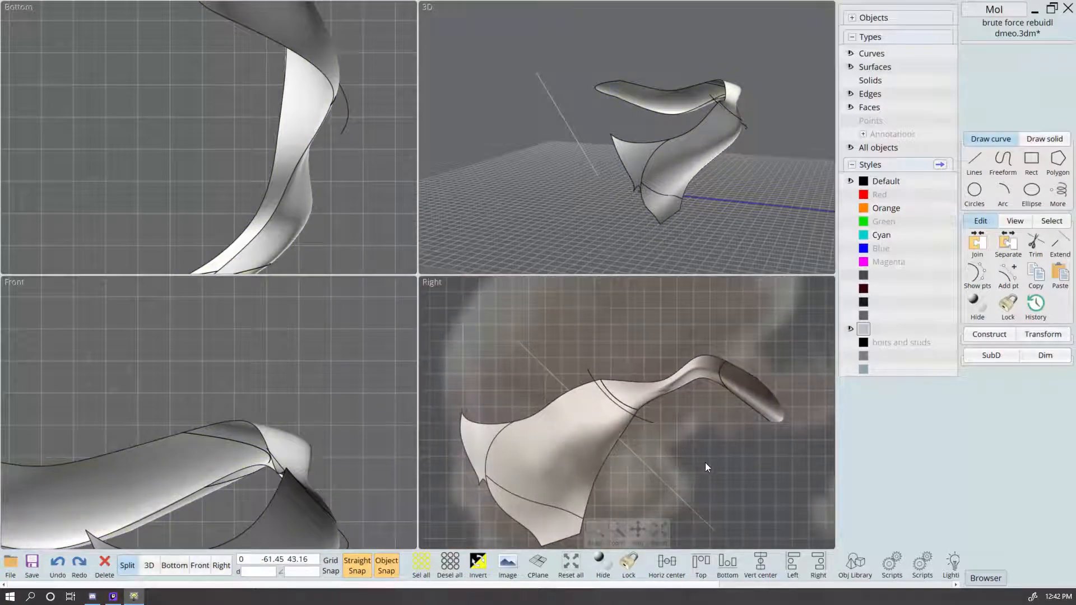
scroll(650, 416, "up", 3)
left_click(637, 403)
scroll(632, 416, "up", 3)
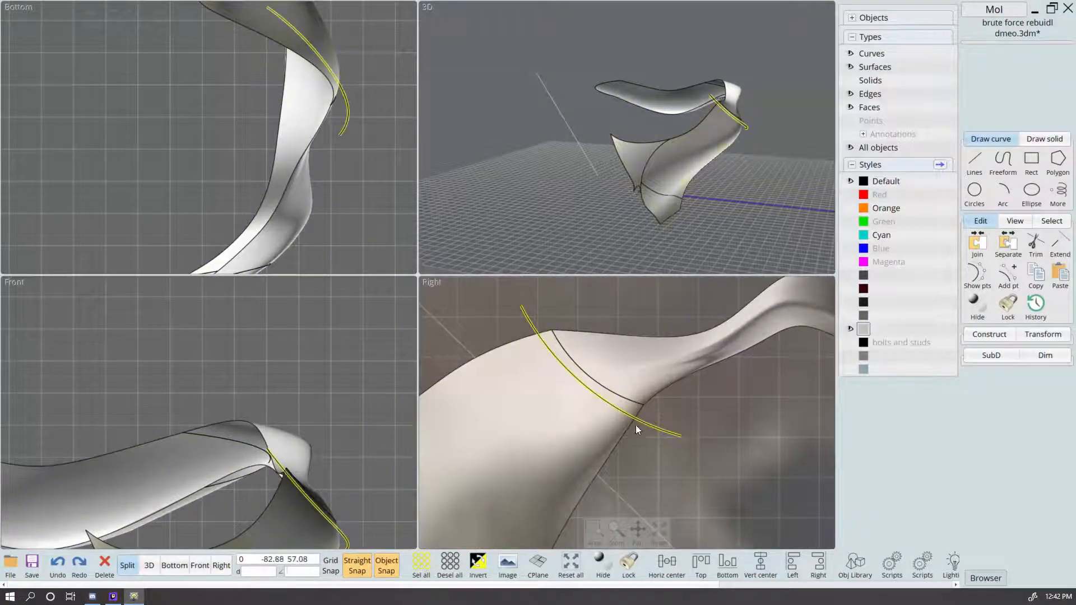
scroll(637, 427, "down", 3)
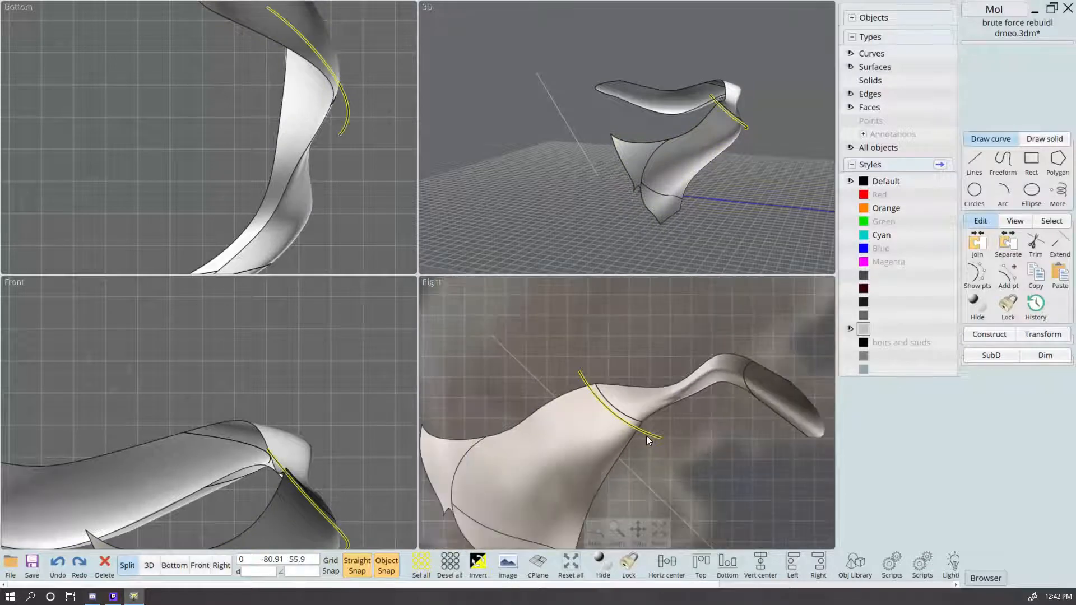
scroll(647, 436, "down", 3)
left_click(634, 438)
scroll(716, 184, "up", 5)
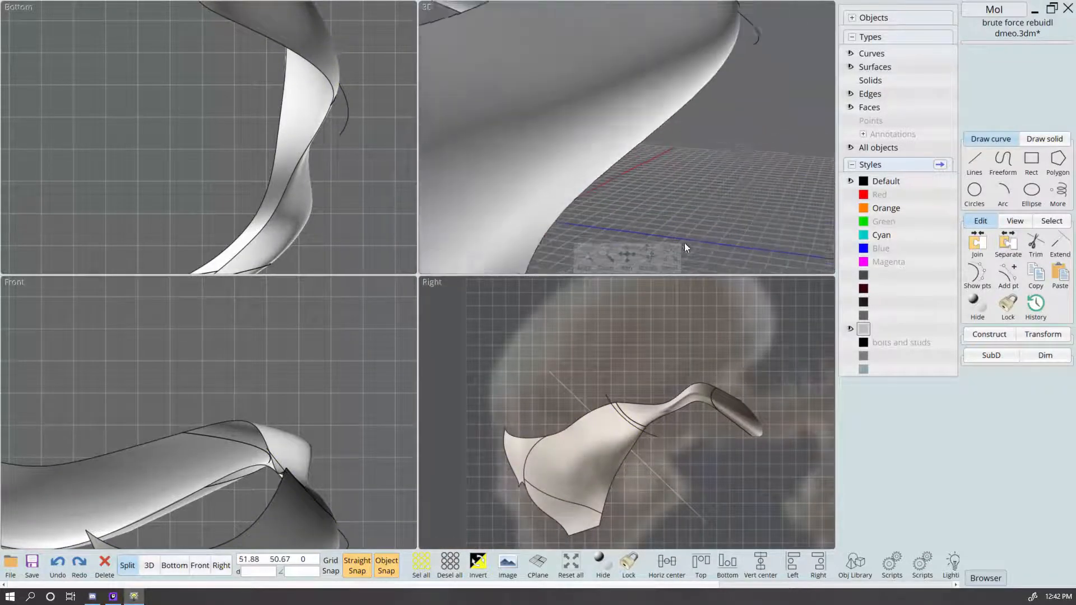
scroll(686, 242, "down", 3)
mouse_move(752, 177)
right_mouse_down()
mouse_move(655, 224)
mouse_move(710, 187)
mouse_move(748, 194)
right_mouse_up()
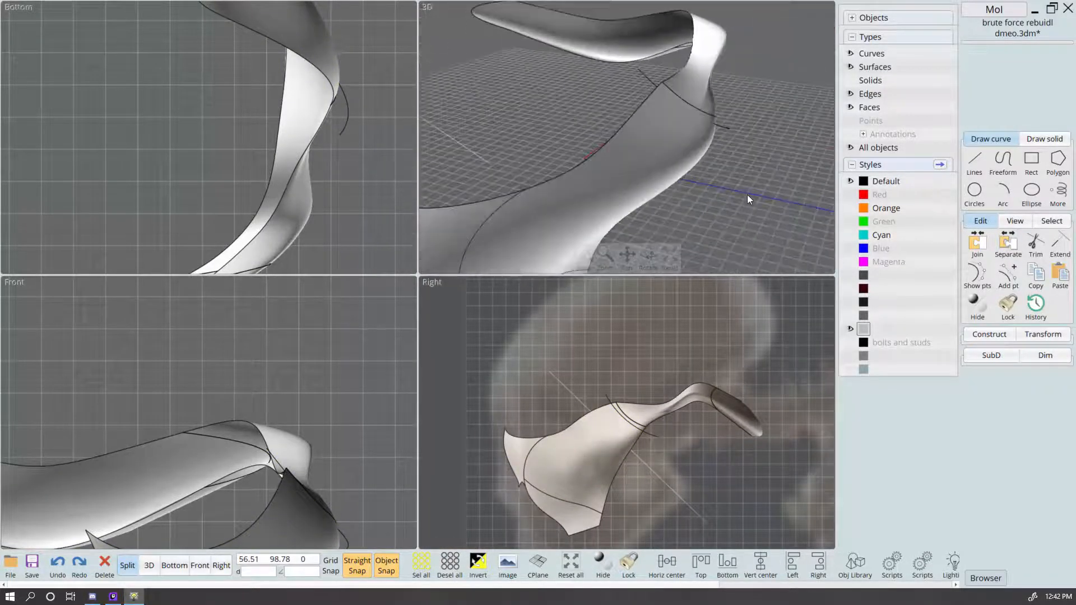
scroll(751, 324, "down", 4)
Step: Mirror the three surfaces and the offset curve, without the slanted line, across a vertical axis beyond the model's inner end in the Front view
key("ctrl+a")
scroll(298, 450, "down", 3)
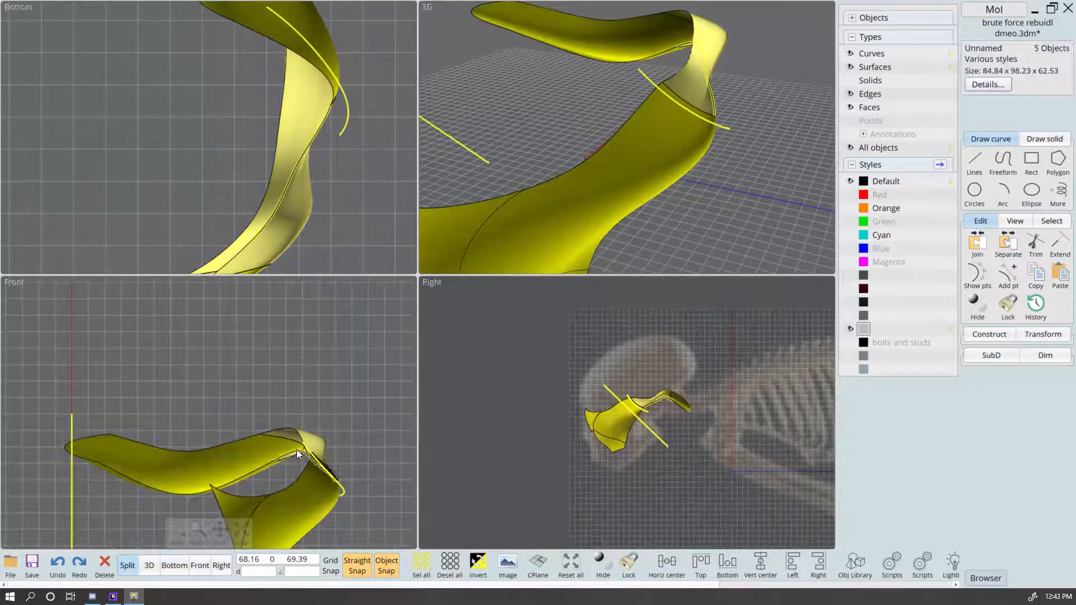
scroll(297, 450, "down", 2)
key("m")
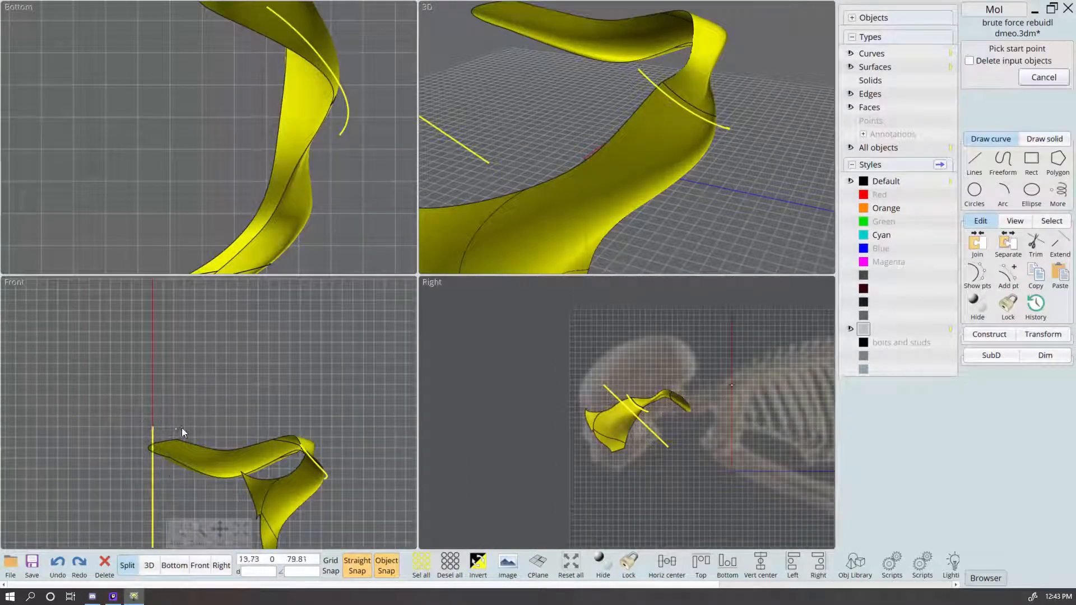
key("Escape")
right_click_drag(227, 387, 254, 312)
left_click(180, 454)
key("m")
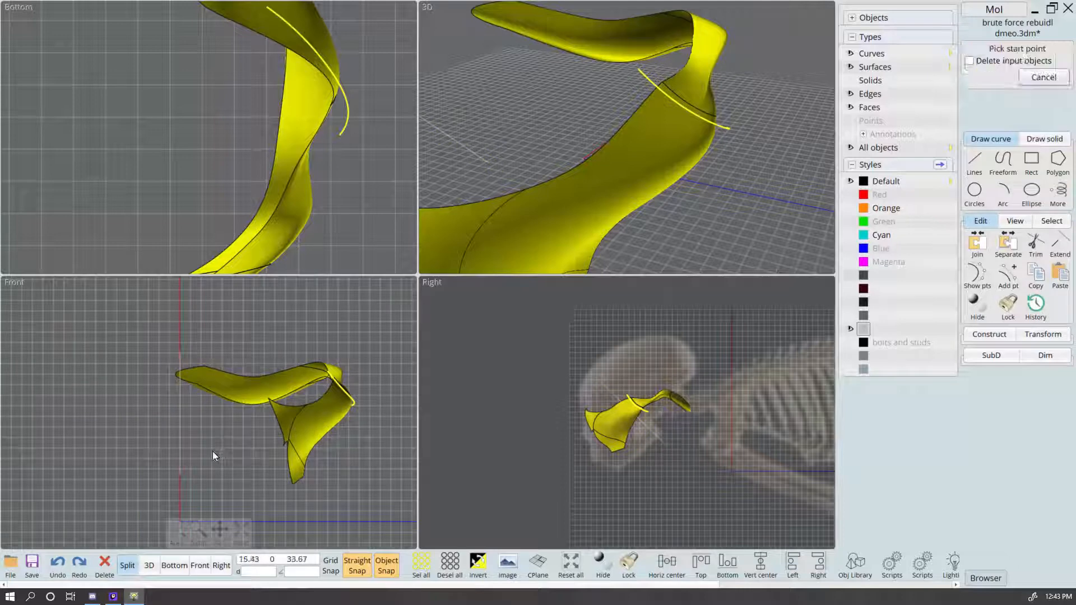
scroll(137, 393, "down", 2)
right_click_drag(137, 392, 220, 382)
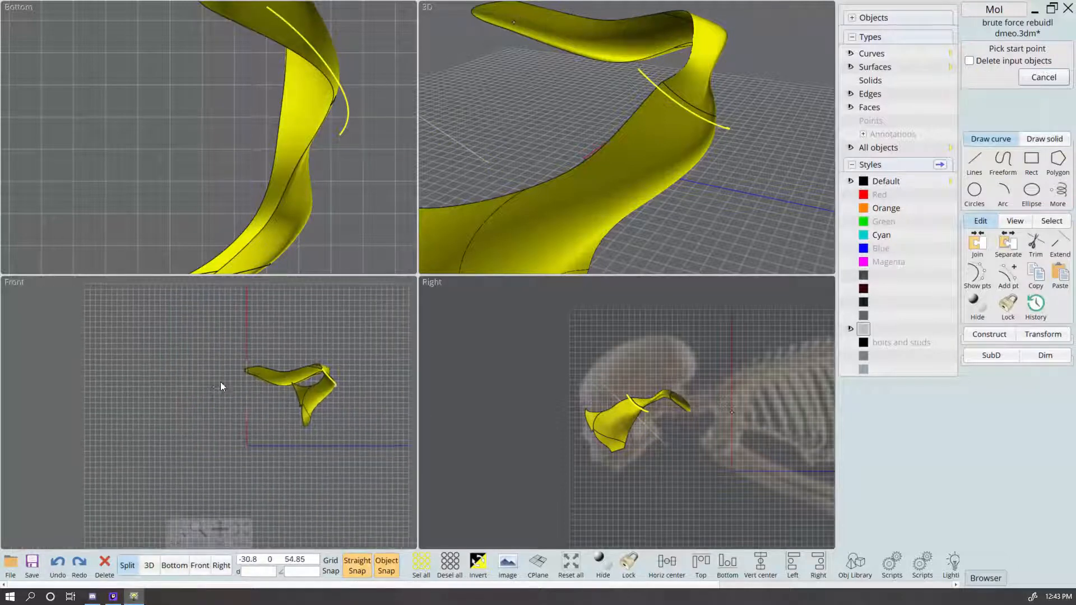
left_click(221, 397)
left_click(224, 464)
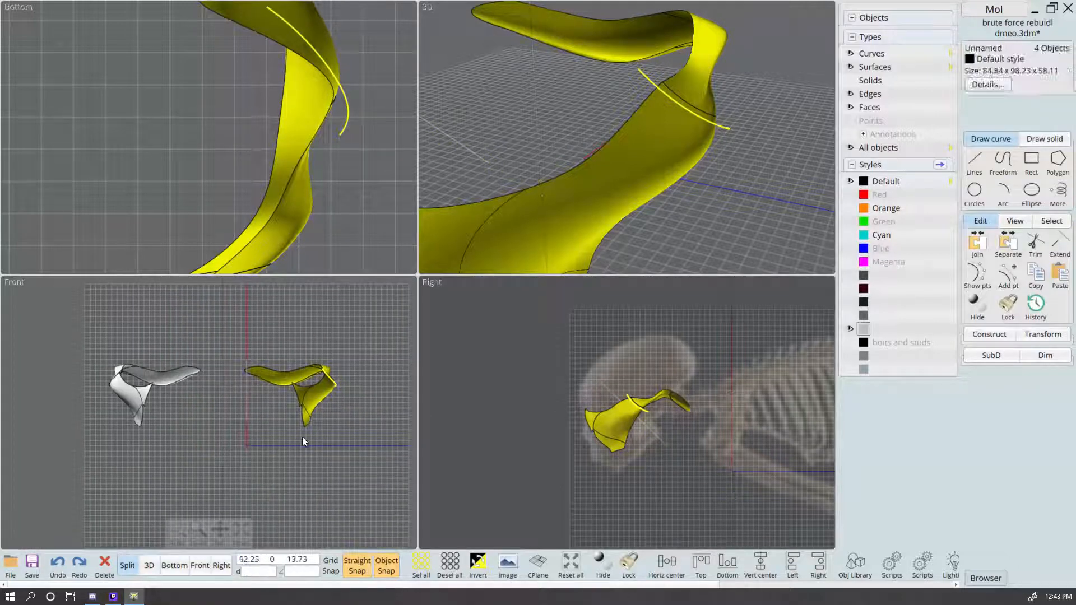
Step: Cut the original cheek surface with the slanted line using Boolean Difference
left_click(302, 436)
scroll(638, 409, "up", 3)
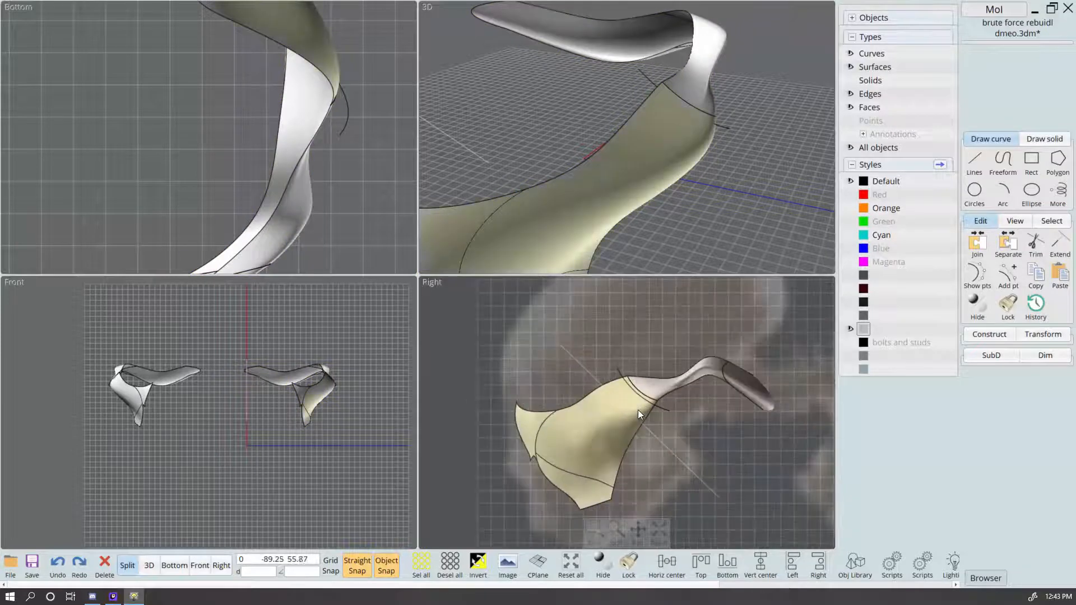
left_click(638, 410)
key("d")
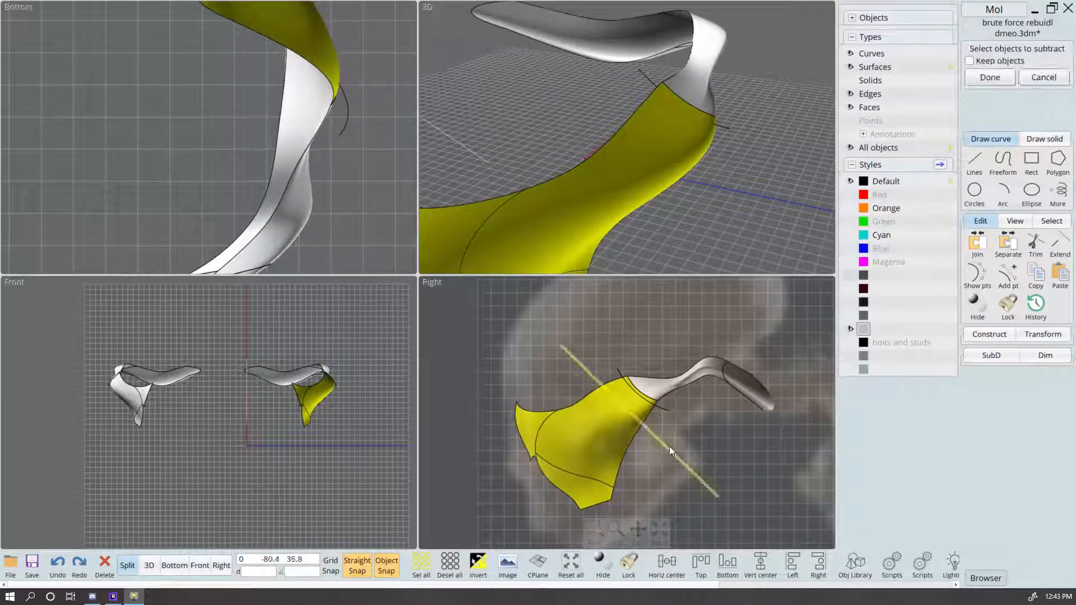
left_click(670, 446)
right_click(724, 435)
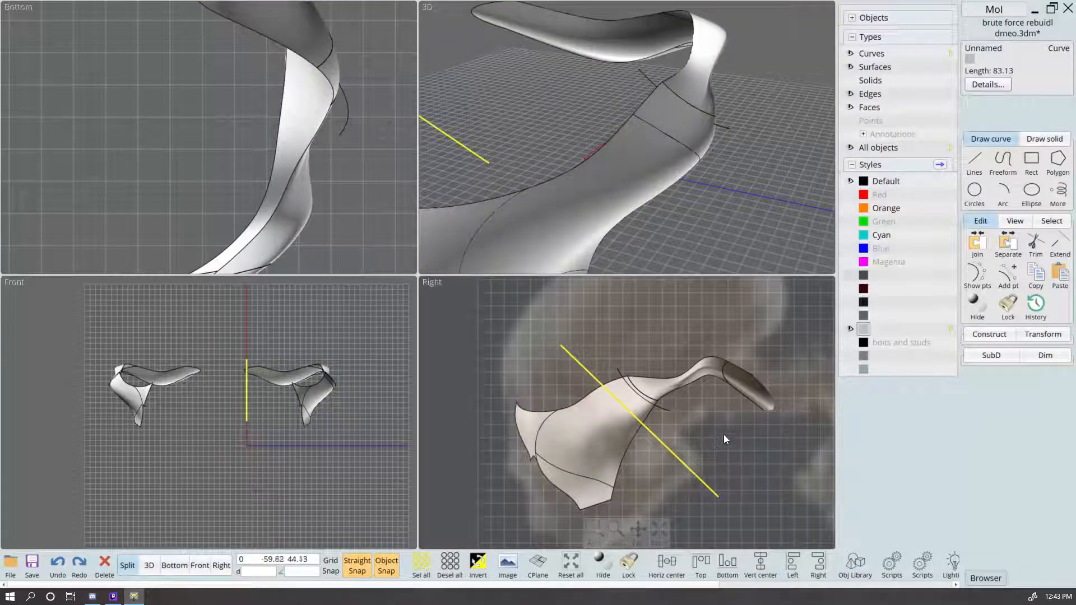
right_click(755, 449)
scroll(642, 420, "up", 4)
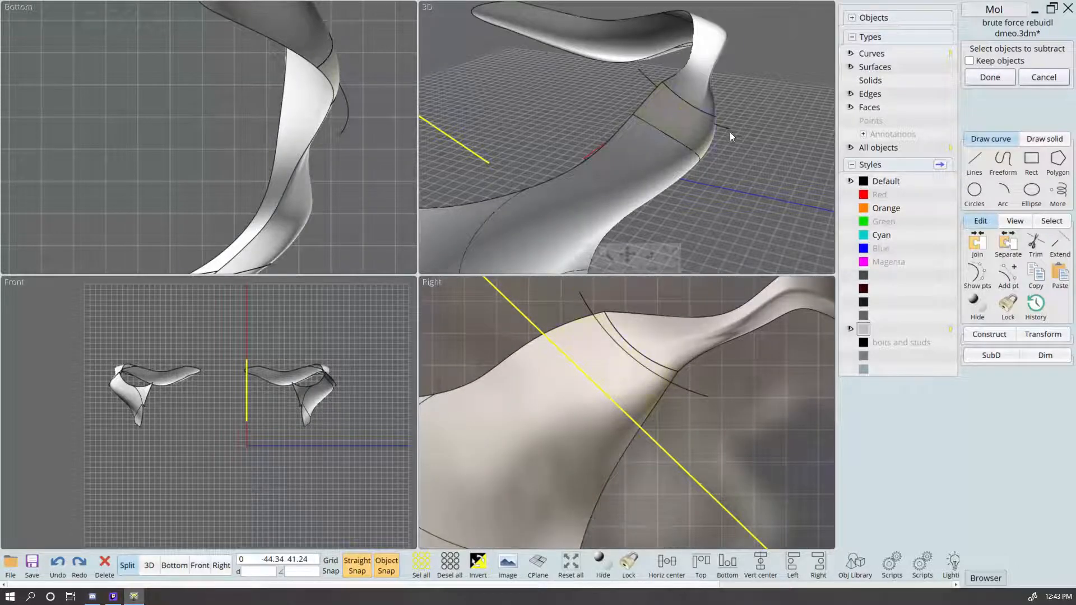
scroll(730, 132, "down", 4)
left_click(993, 77)
Step: Try to trim the mirrored cheek surface with the offset curve picked in the Right view
scroll(707, 104, "down", 4)
right_click_drag(708, 104, 651, 109)
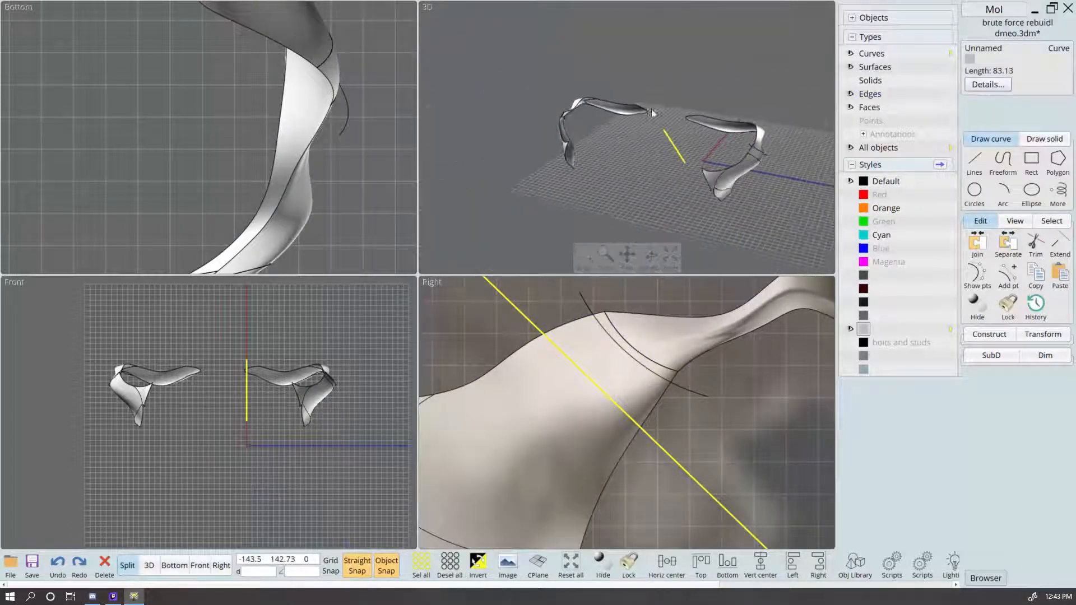
left_click(652, 29)
right_click_drag(639, 33, 701, 30)
scroll(536, 167, "up", 4)
left_click(535, 169)
right_click_drag(535, 169, 513, 193)
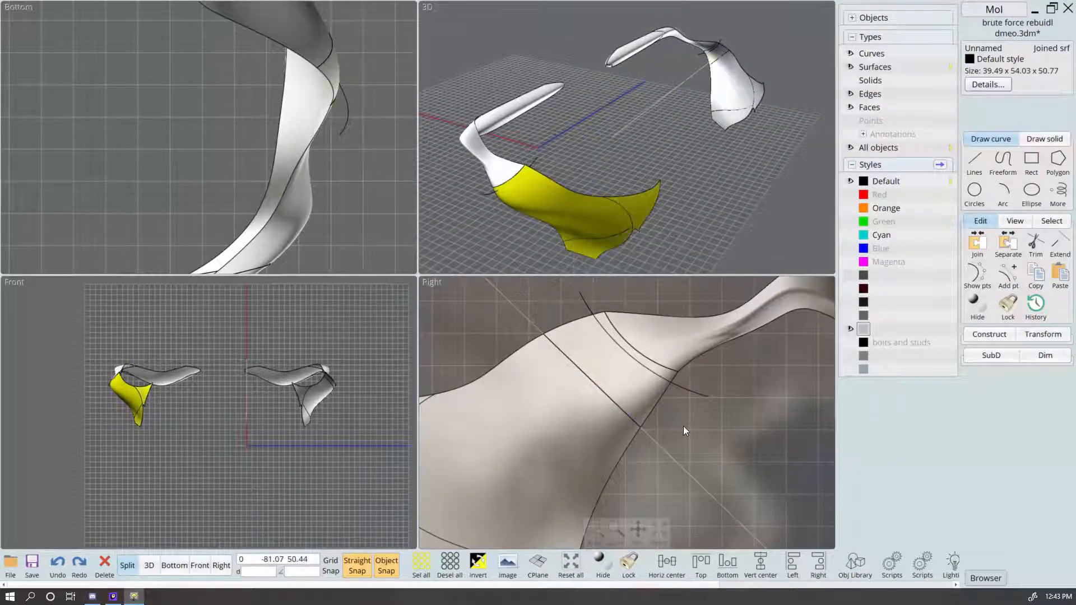
key("t")
left_click(700, 392)
right_click(761, 495)
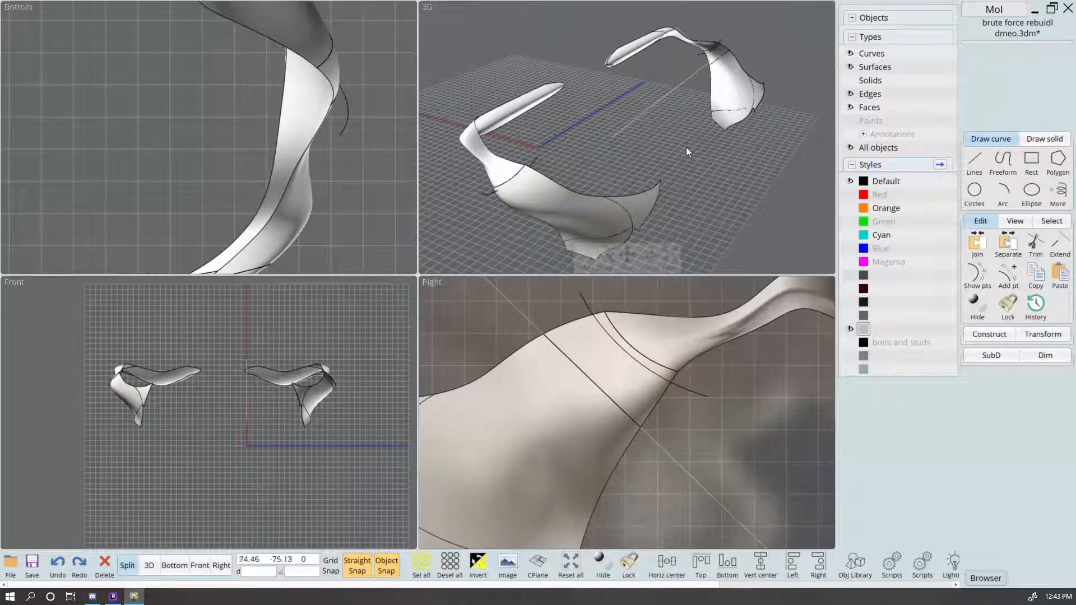
right_click(722, 200)
left_click(985, 67)
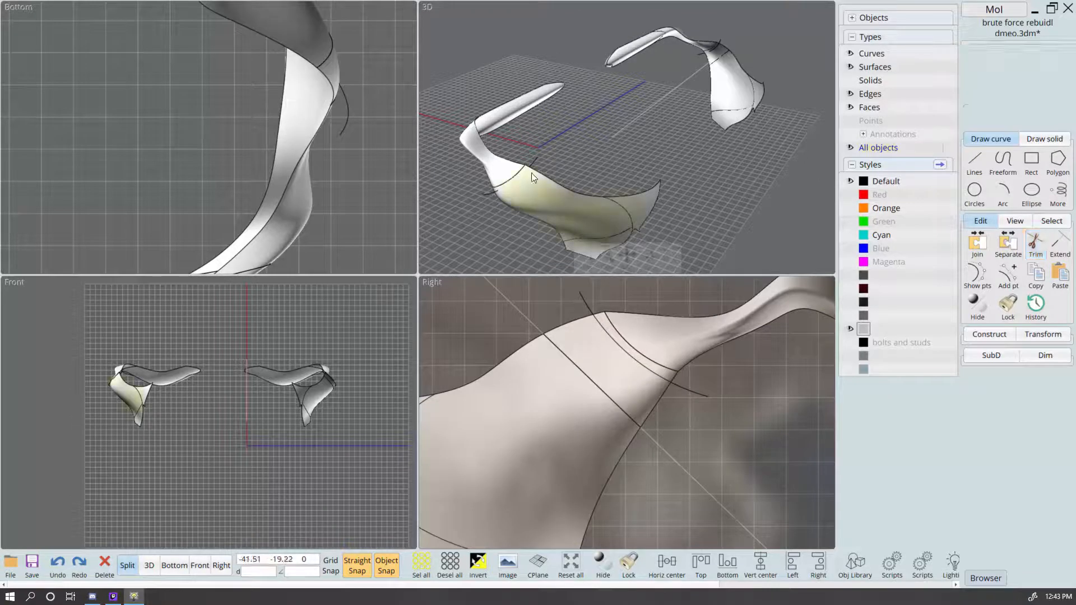
Step: Examine the mirrored cheek surface and its seam with the narrow connecting surface in the 3D view for a trim cut
scroll(561, 241, "down", 3)
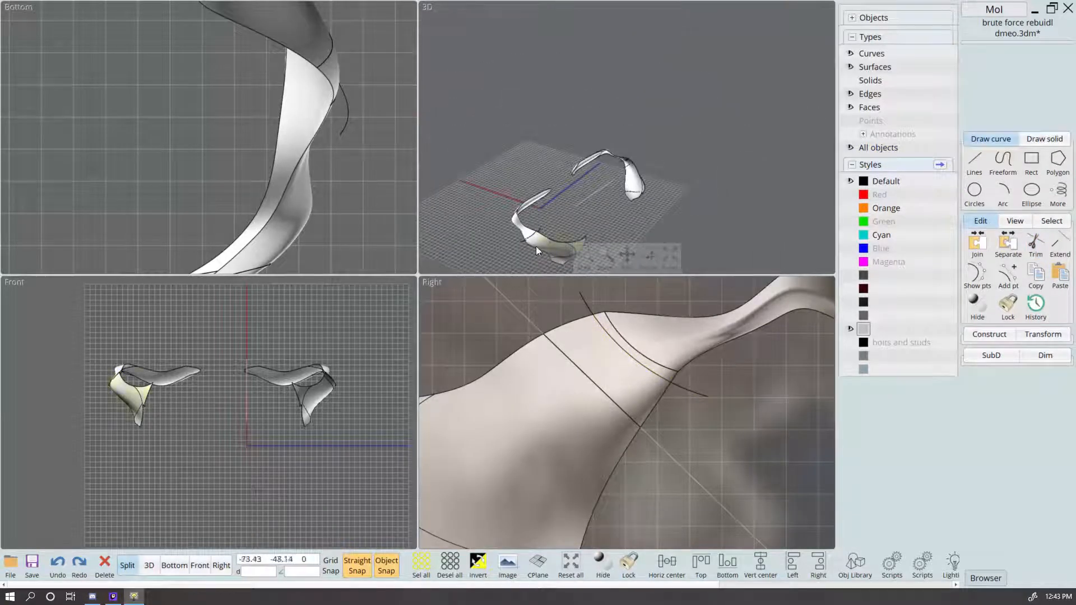
left_click(537, 245)
scroll(758, 113, "up", 5)
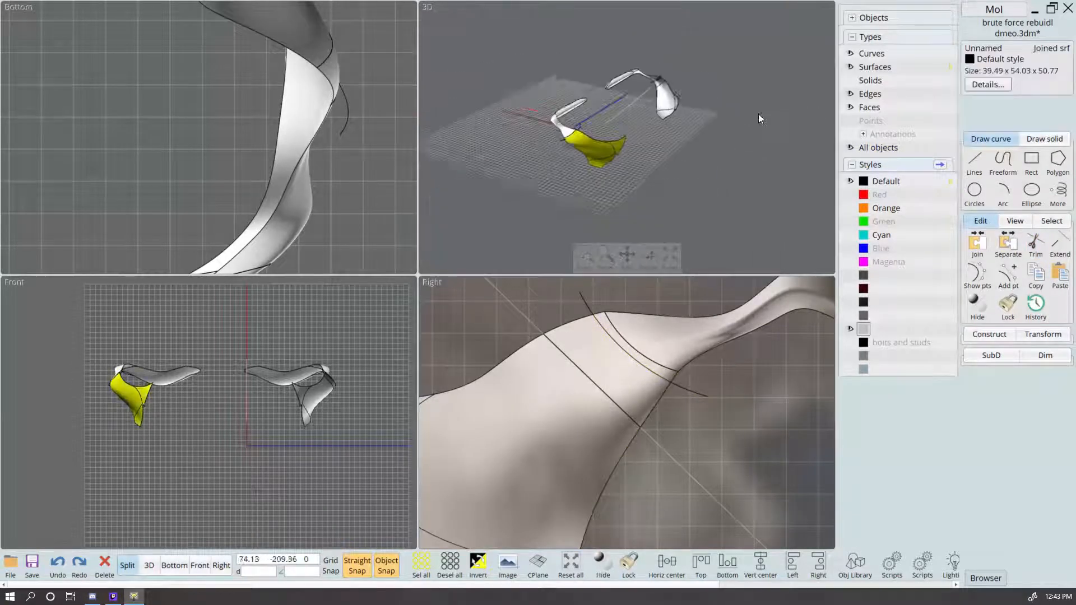
right_click(622, 167)
left_click(609, 89)
right_click(610, 89)
scroll(587, 100, "up", 5)
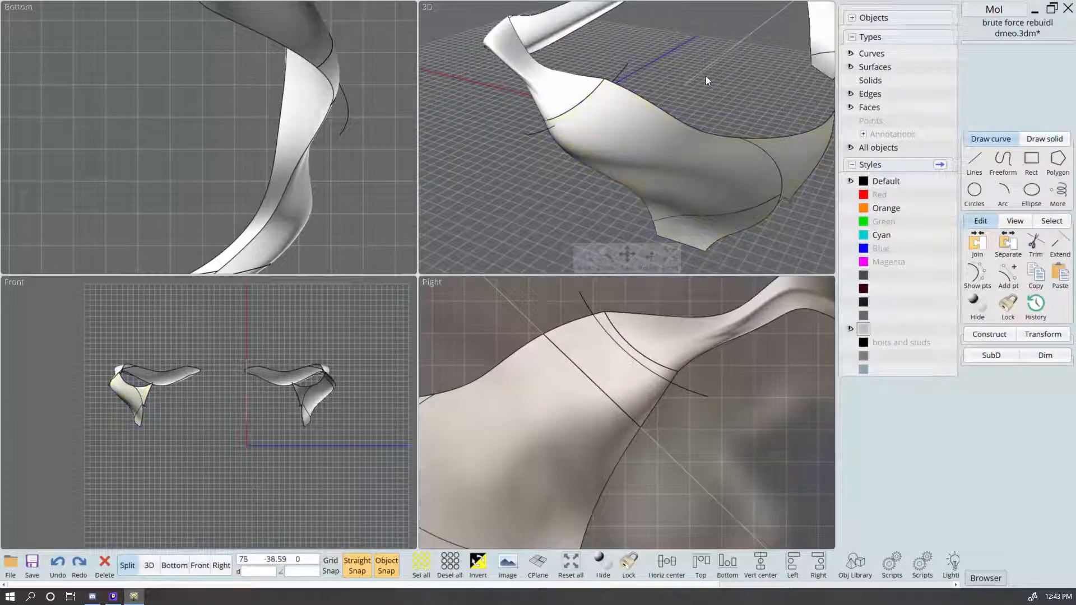
Step: Align the offset curve to a position outboard of the cheek in the Front view, and align its control points to flatten it into a vertical plane
left_click(701, 392)
scroll(300, 405, "up", 3)
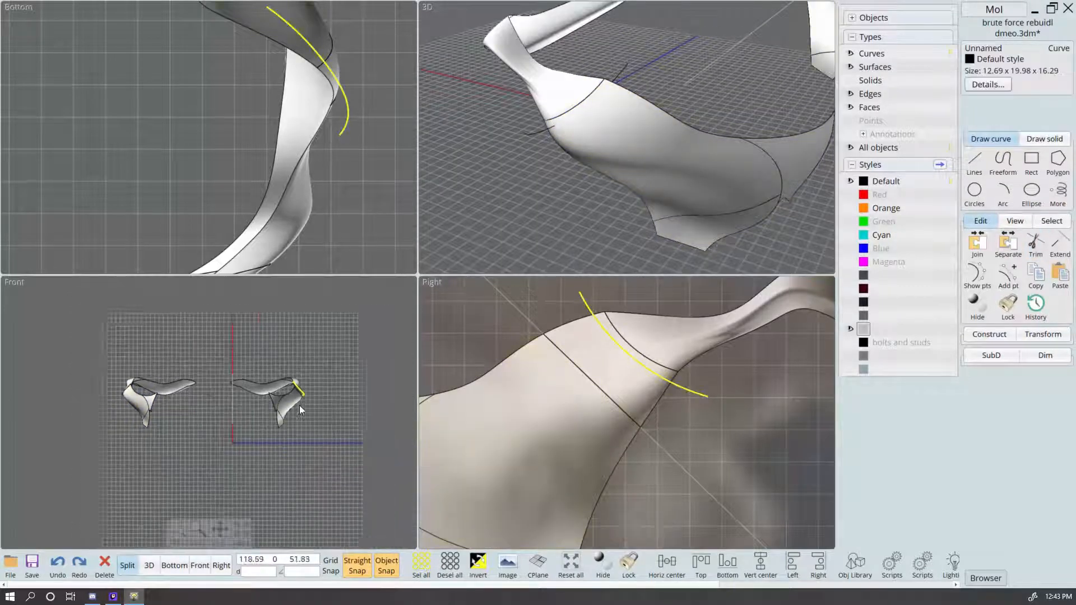
left_click(818, 565)
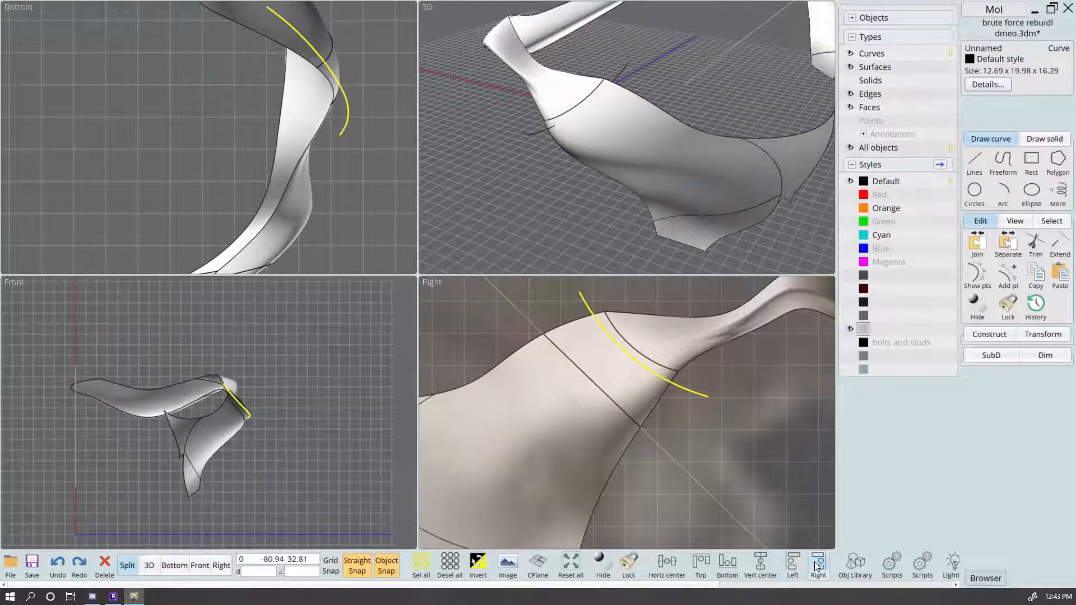
left_click(348, 417)
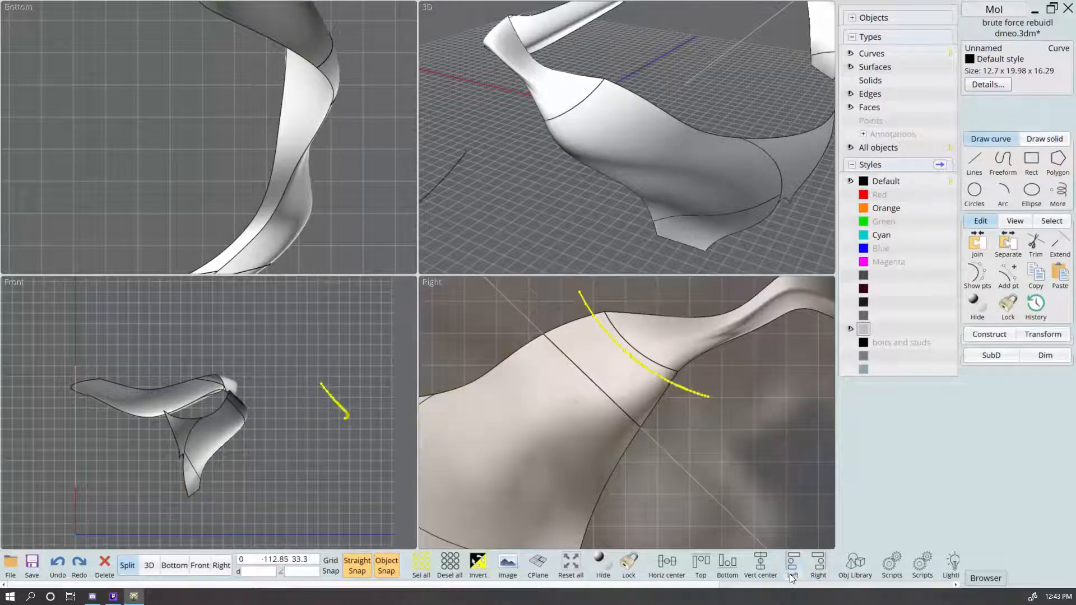
left_click(818, 565)
left_click(281, 405)
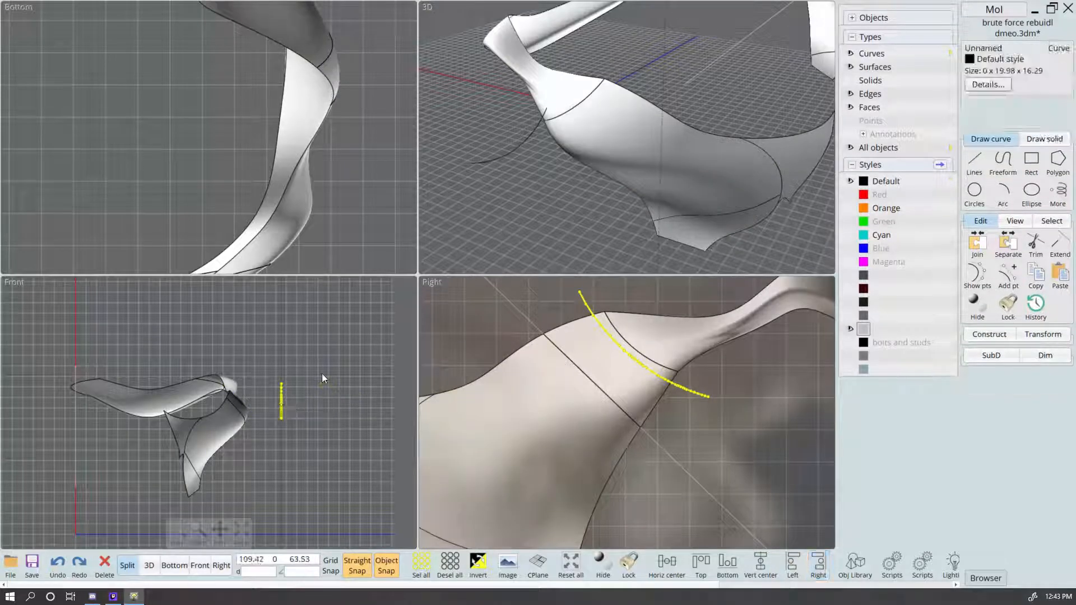
left_click(376, 409)
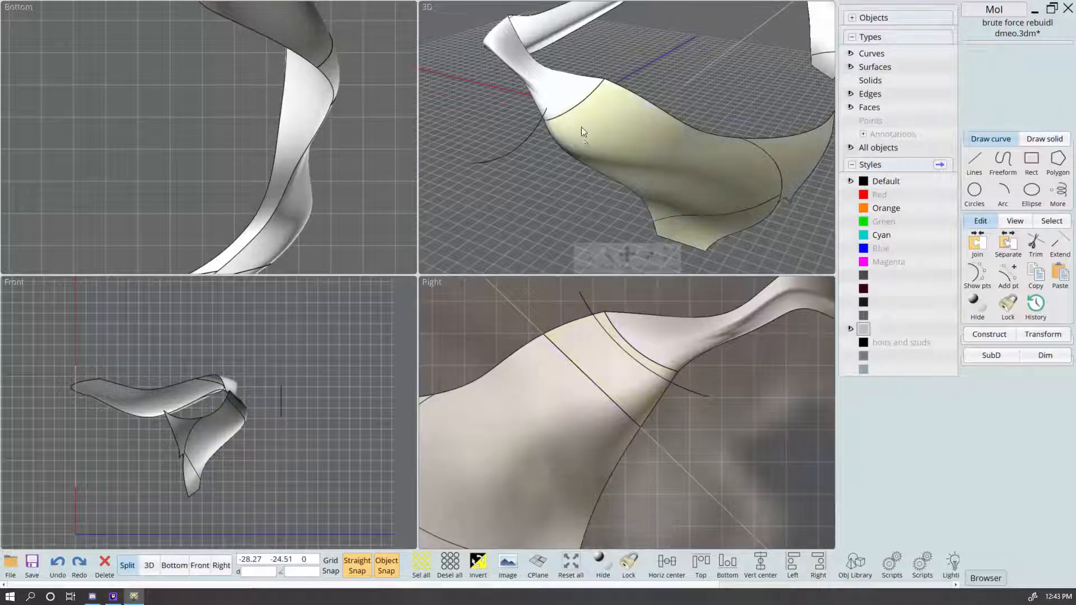
Step: Trim the mirrored cheek surface with the flattened curve, keeping all pieces, and save the file
left_click(594, 139)
key("t")
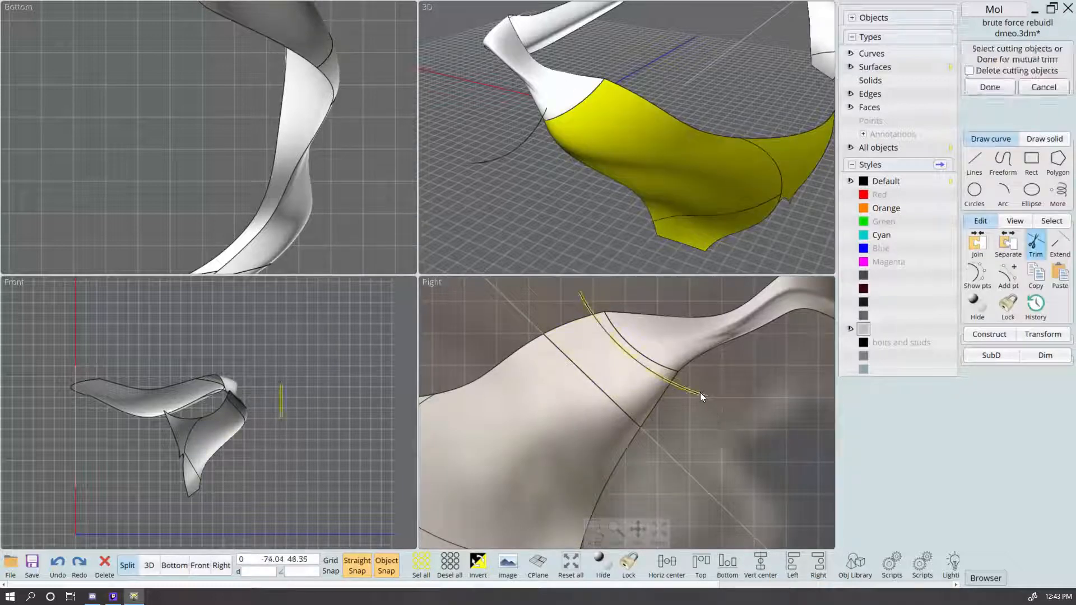
left_click(700, 392)
right_click(701, 392)
left_click(989, 106)
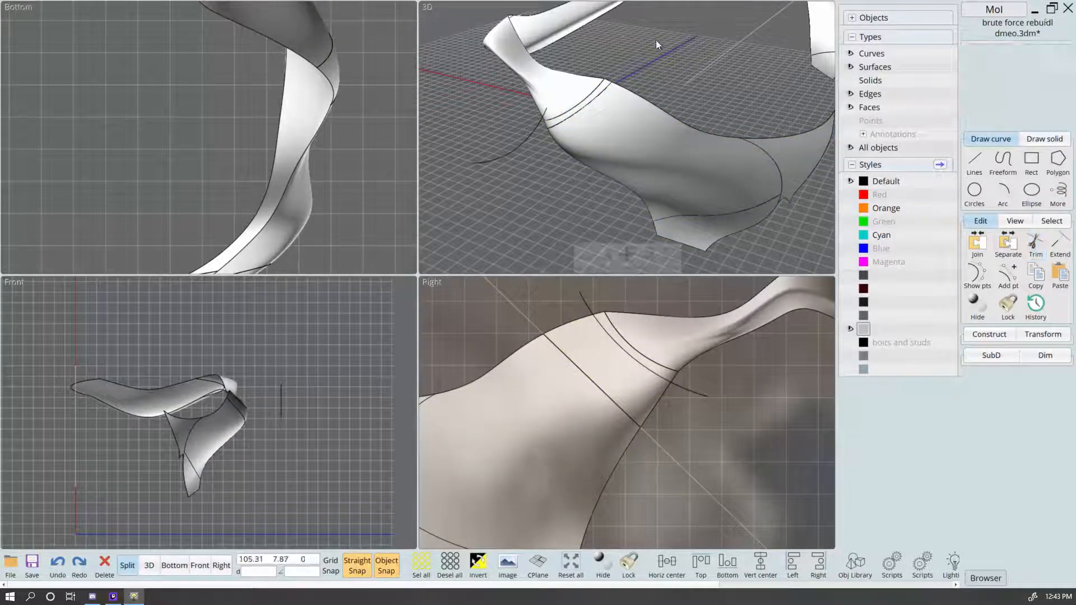
scroll(657, 42, "down", 2)
left_click(32, 568)
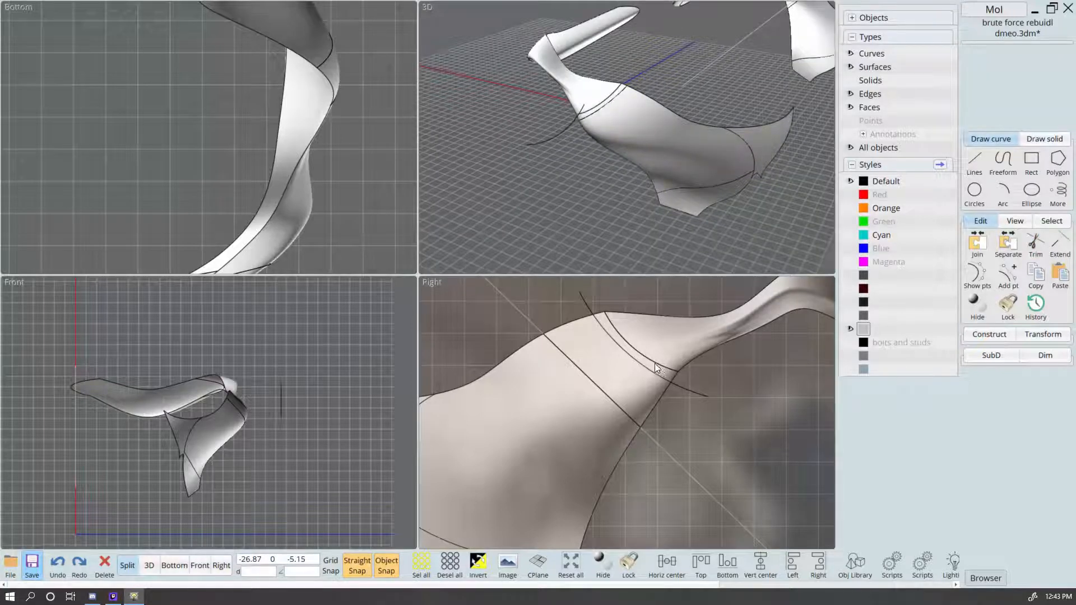
Step: Name all the mirrored surfaces and their flattened curve "a", and clear the selection
scroll(655, 363, "down", 3)
scroll(698, 82, "down", 4)
scroll(762, 133, "down", 2)
right_click_drag(762, 133, 694, 145)
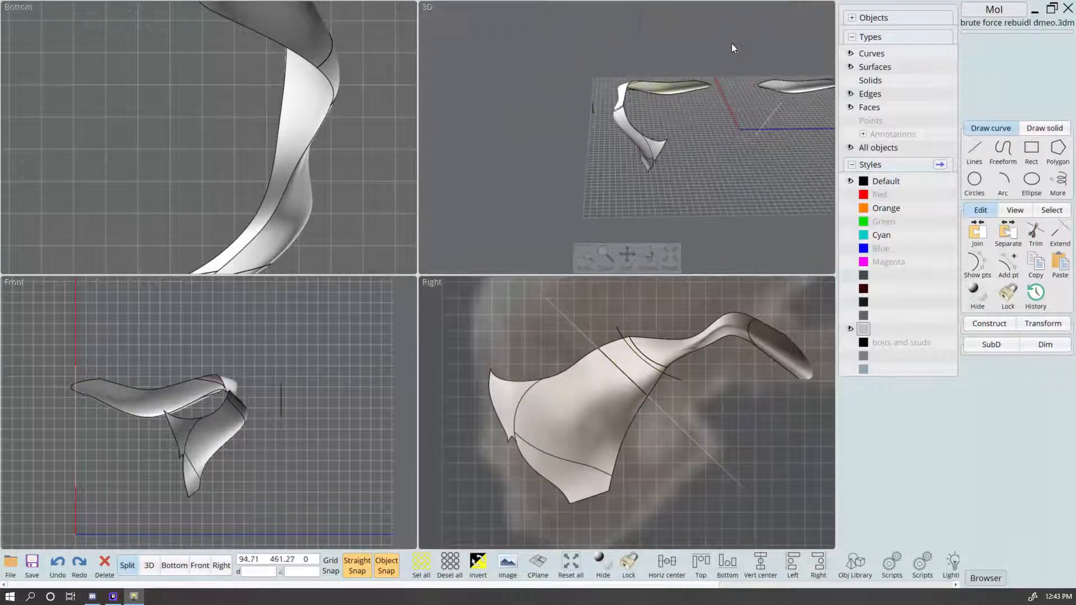
left_click_drag(738, 15, 562, 216)
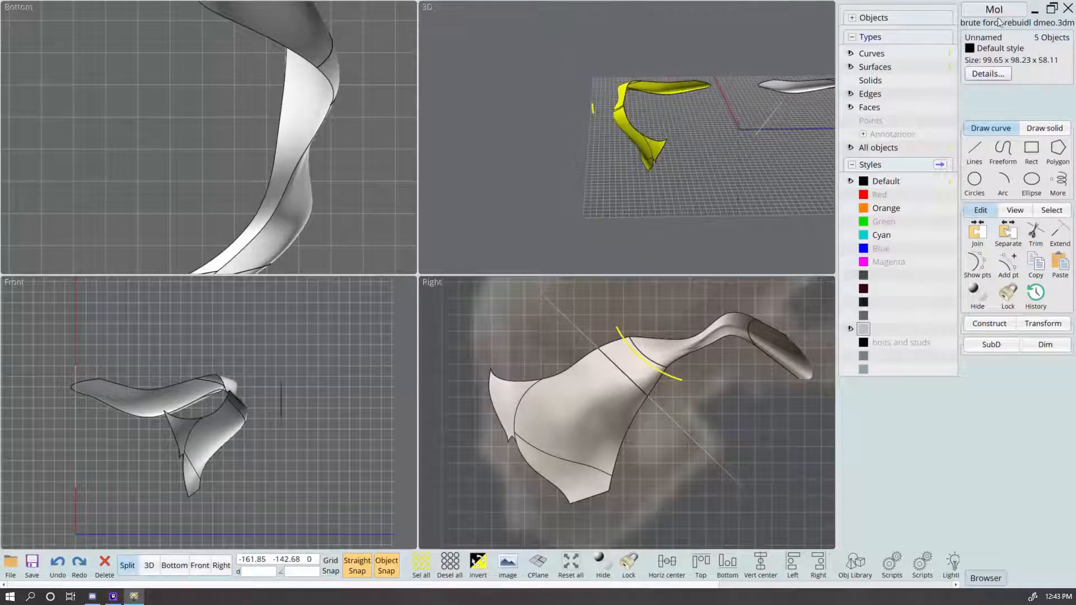
left_click(990, 38)
type("a")
key("Return")
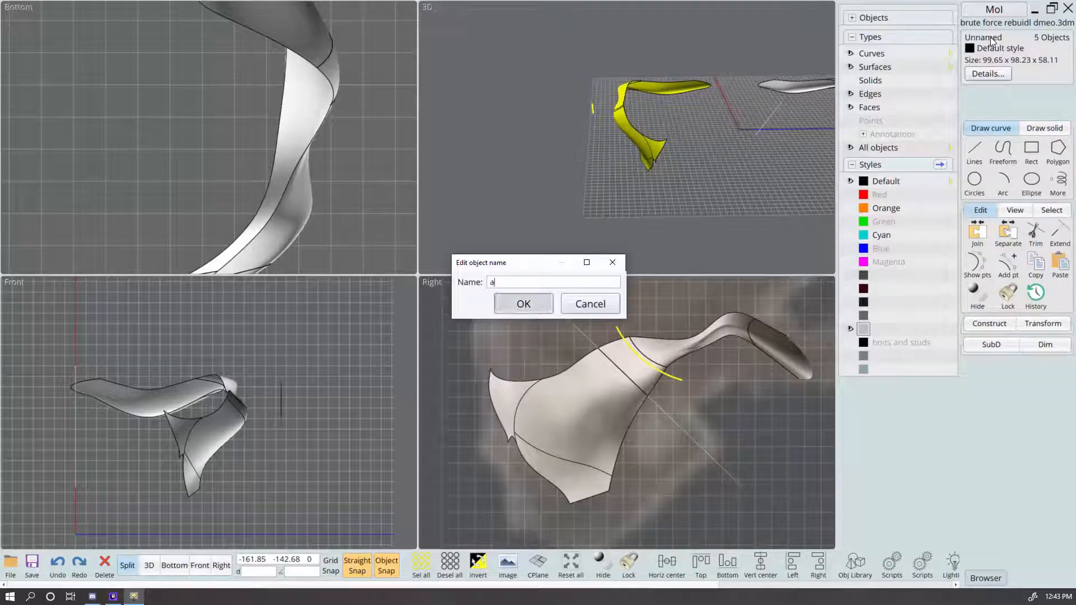
left_click(301, 497)
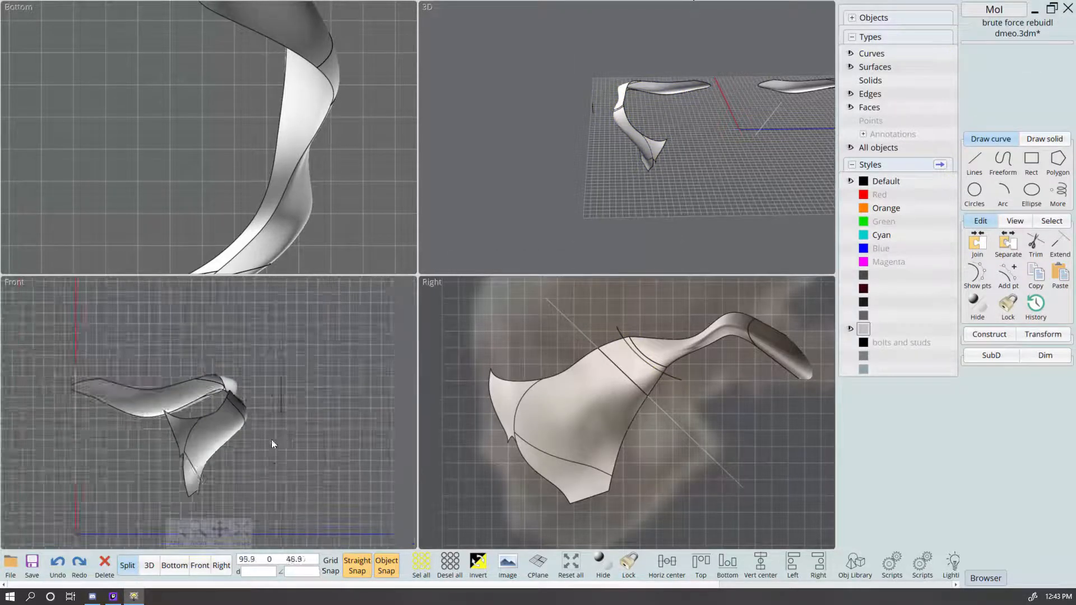
Step: Name all the original surfaces and their two curves "b"
scroll(272, 439, "down", 3)
left_click_drag(317, 325, 157, 476)
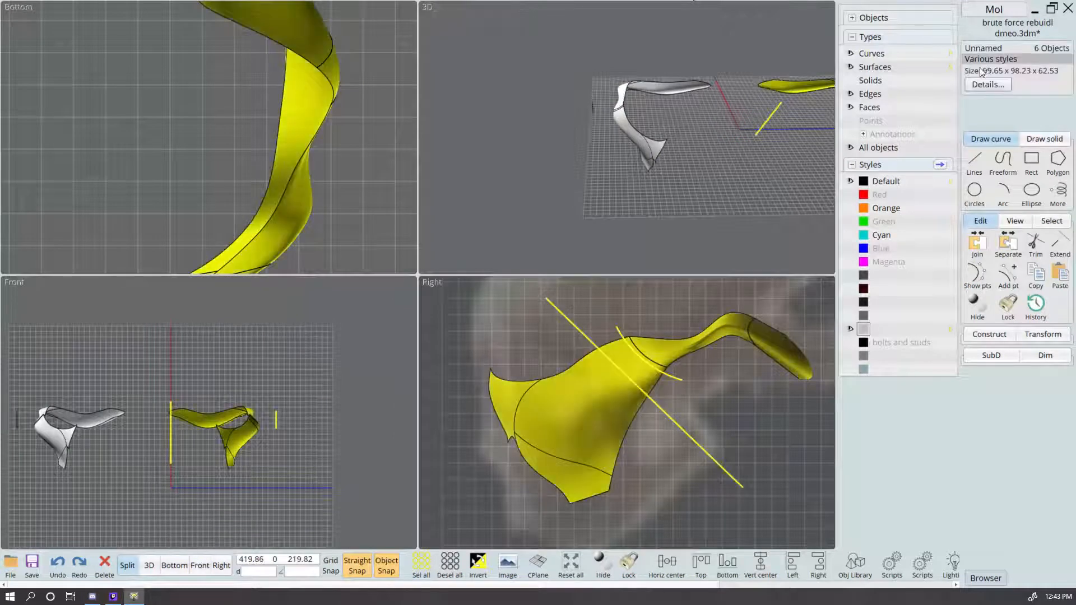
left_click(997, 32)
type("b")
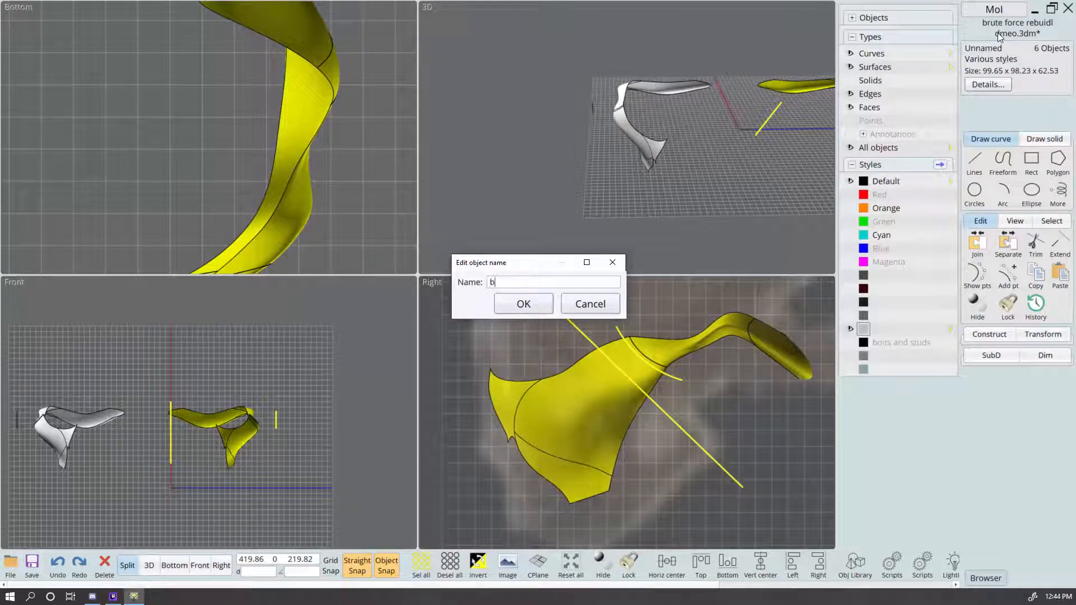
key("Return")
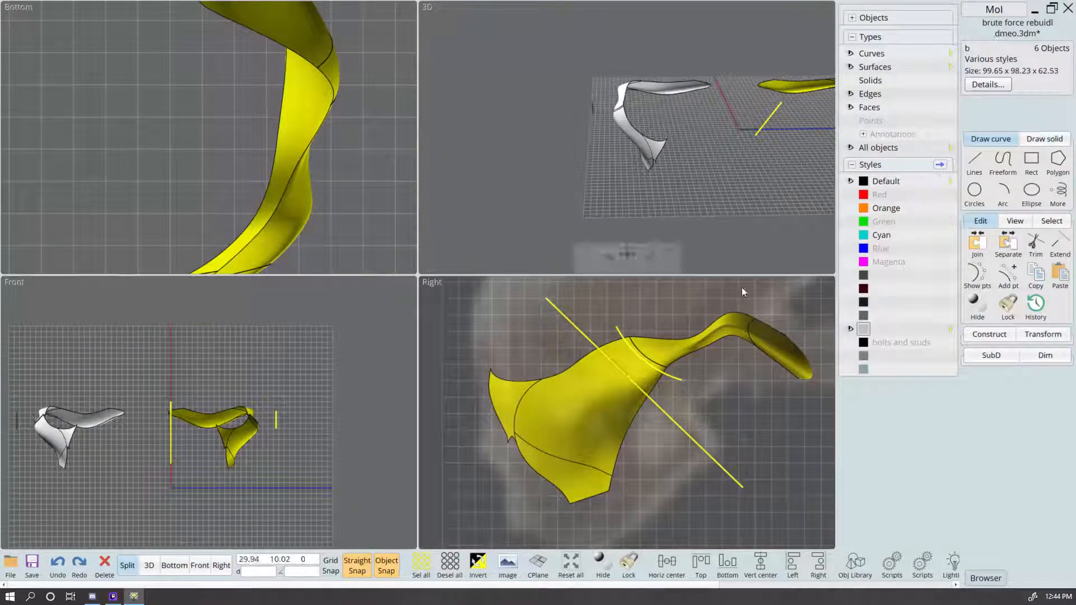
Step: Isolate the objects named "b" so the mirrored set "a" is hidden, and clear the selection
left_click(853, 18)
left_click(850, 48)
middle_click_drag(679, 75, 561, 98)
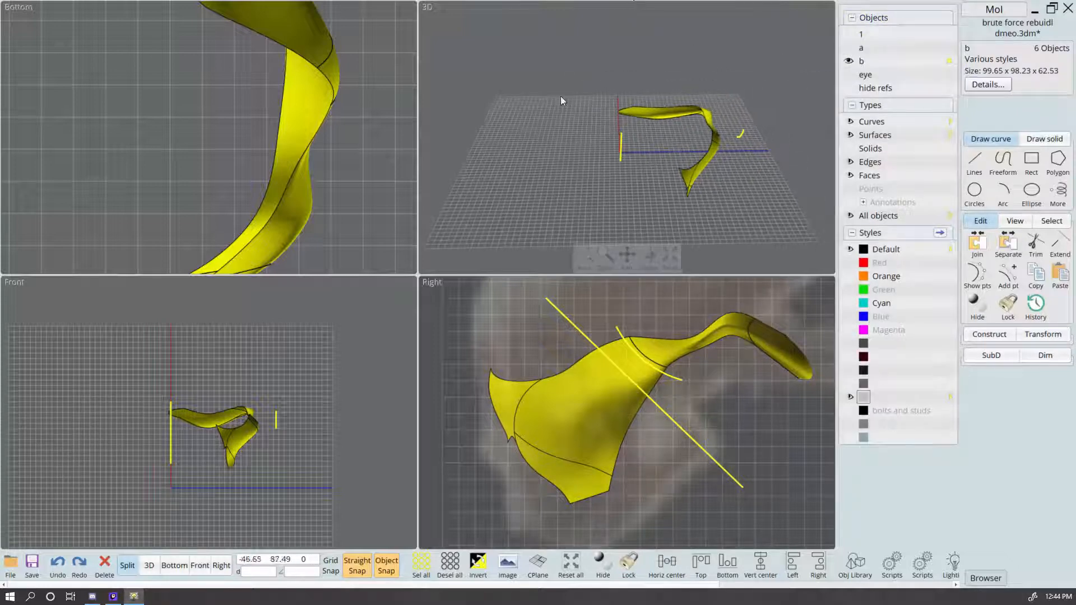
left_click(615, 311)
Step: Delete the short curved trim curves beside the cheek seam, keeping the long straight line
right_click_drag(763, 63, 746, 109)
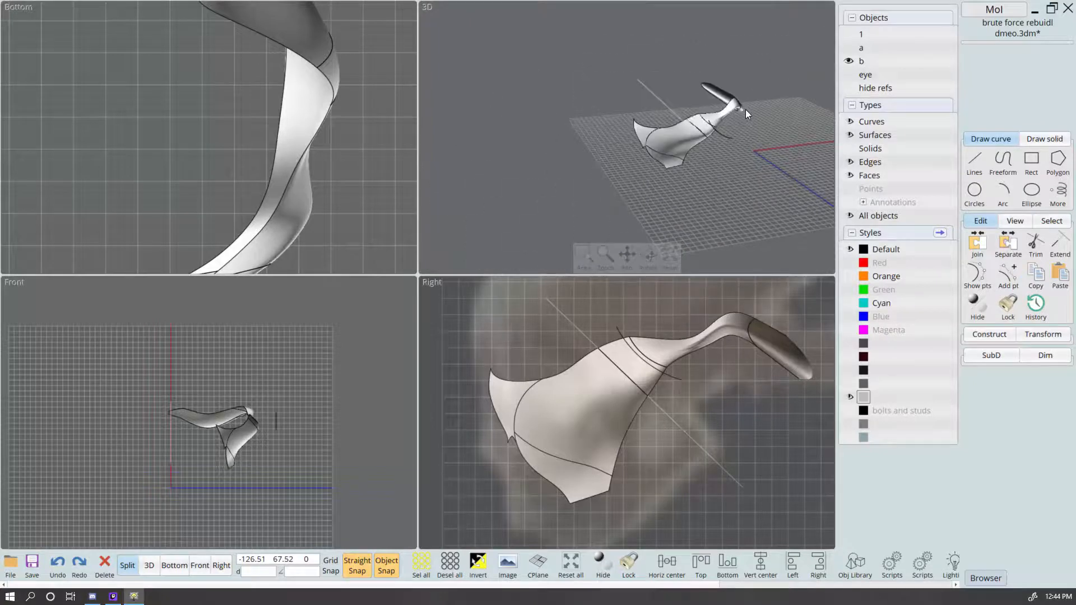
left_click(674, 371)
key("Delete")
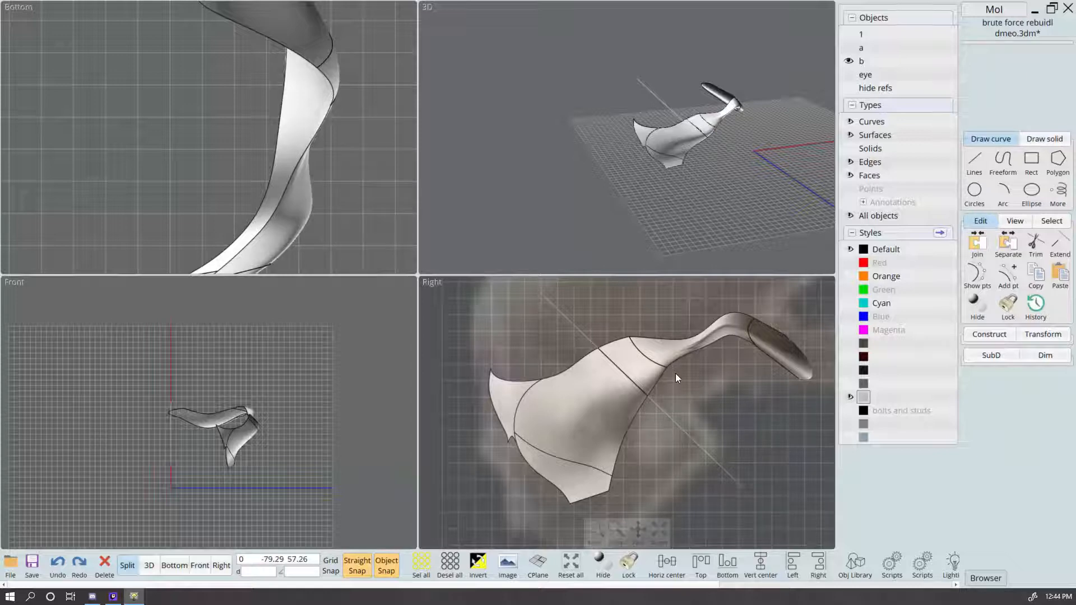
Step: Examine the cut strip of the cheek and the narrow connecting surface up to the brow in an enlarged 3D view
right_click_drag(691, 378, 664, 437)
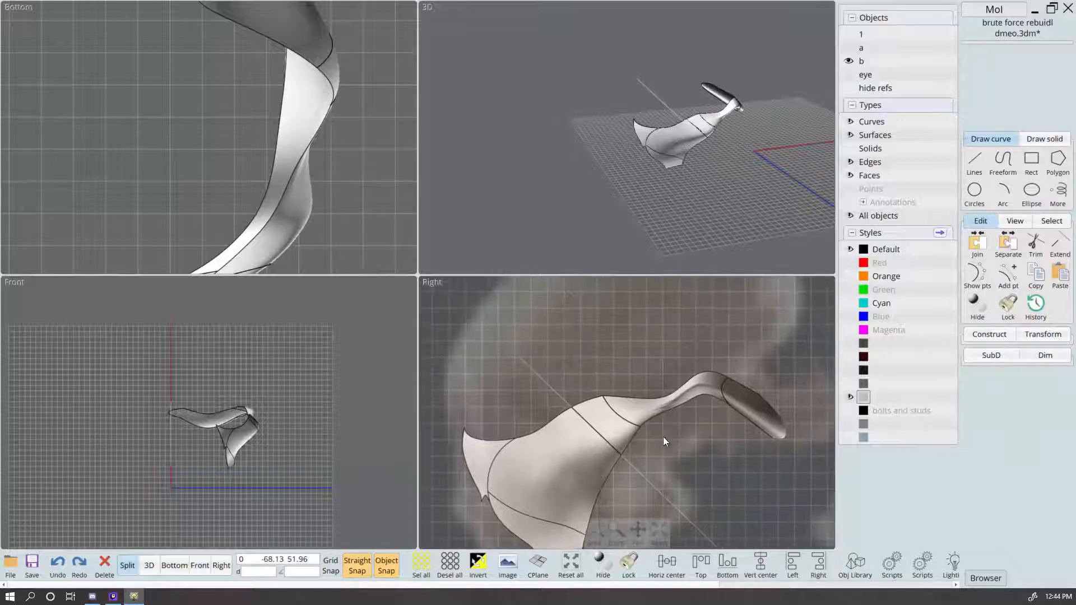
scroll(700, 120, "up", 4)
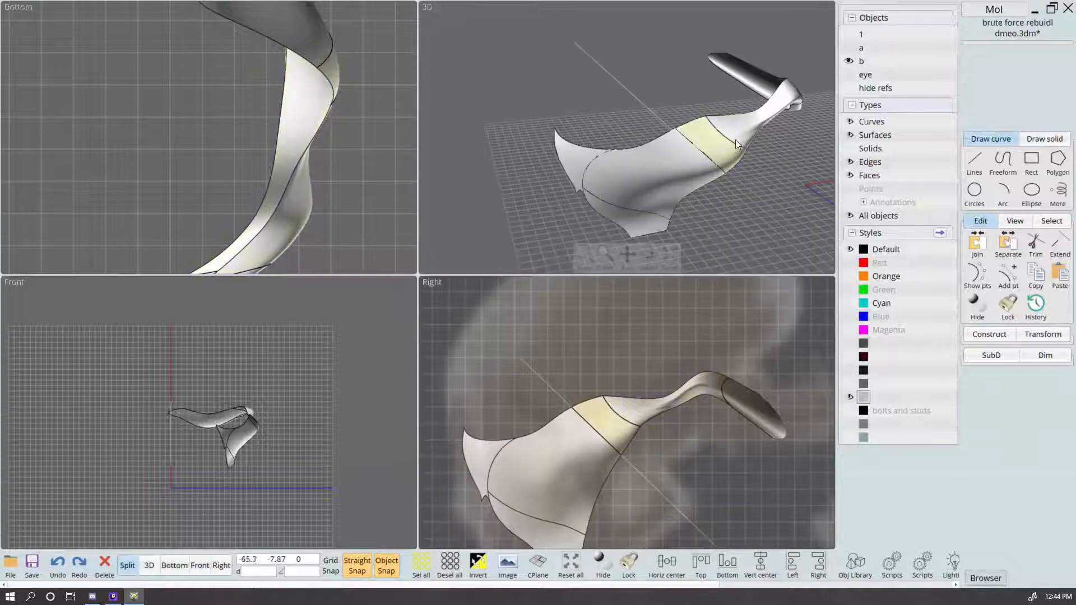
left_click(149, 566)
right_click_drag(372, 449, 630, 355)
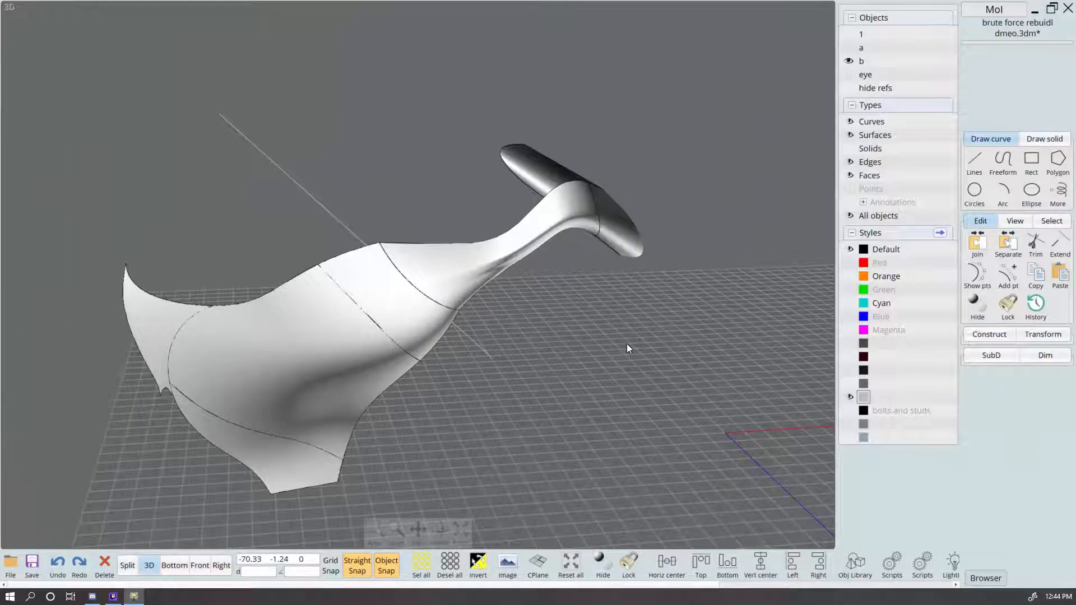
scroll(627, 344, "down", 5)
right_click_drag(594, 307, 629, 255)
scroll(589, 417, "up", 6)
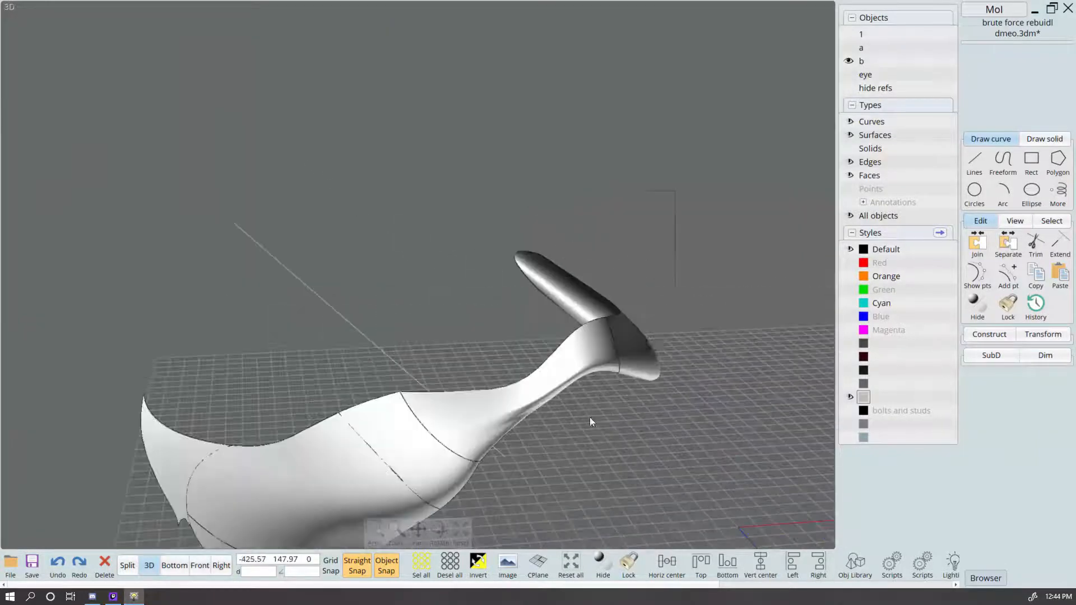
left_click_drag(590, 417, 479, 458)
scroll(641, 462, "down", 5)
left_click(641, 462)
right_click_drag(641, 462, 517, 337)
scroll(517, 337, "up", 4)
Step: Assign the Green style to the long straight line crossing the cheek, and return to the split view
left_click(489, 333)
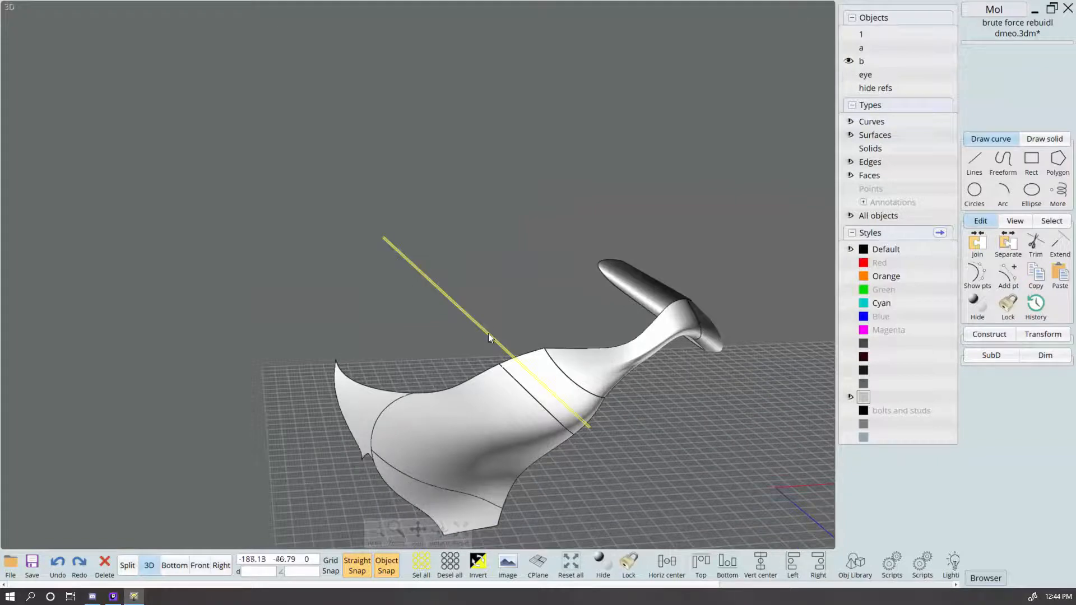
left_click(866, 293)
left_click(773, 244)
right_click_drag(773, 245, 721, 205)
left_click(151, 564)
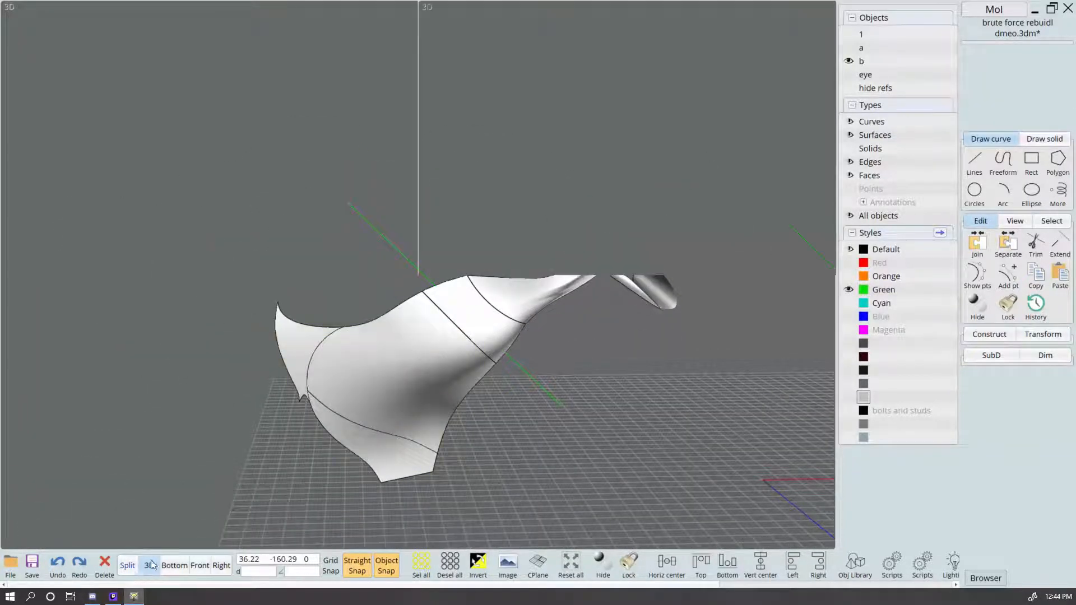
left_click(151, 565)
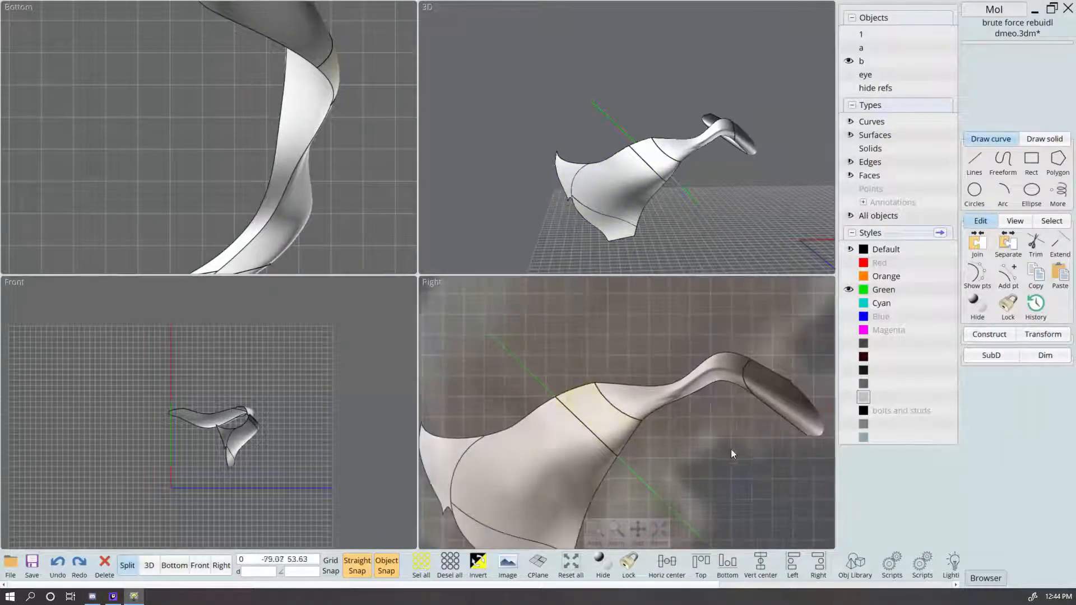
Step: Inspect the cut strip and the seam edge between the connecting and brow surfaces, and select the green line
right_click_drag(687, 449, 666, 452)
left_click(596, 421)
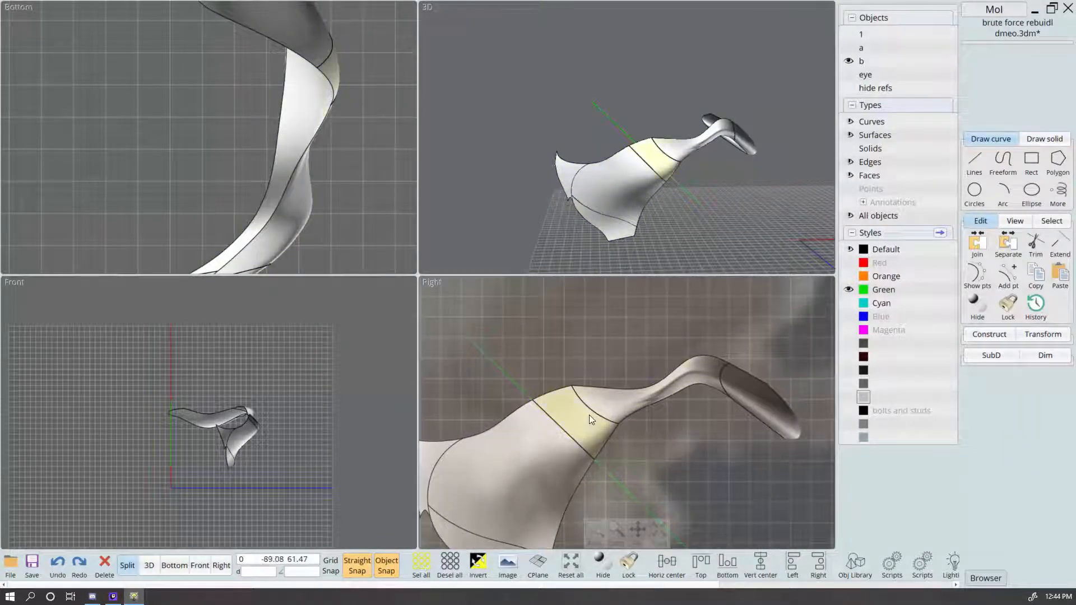
key("Escape")
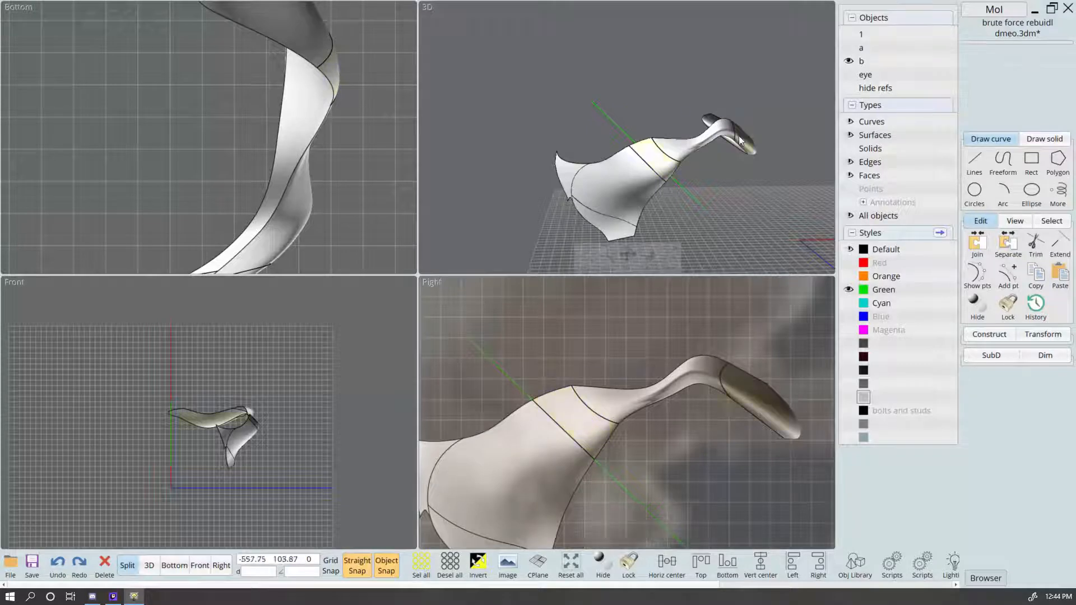
right_click_drag(739, 136, 745, 211)
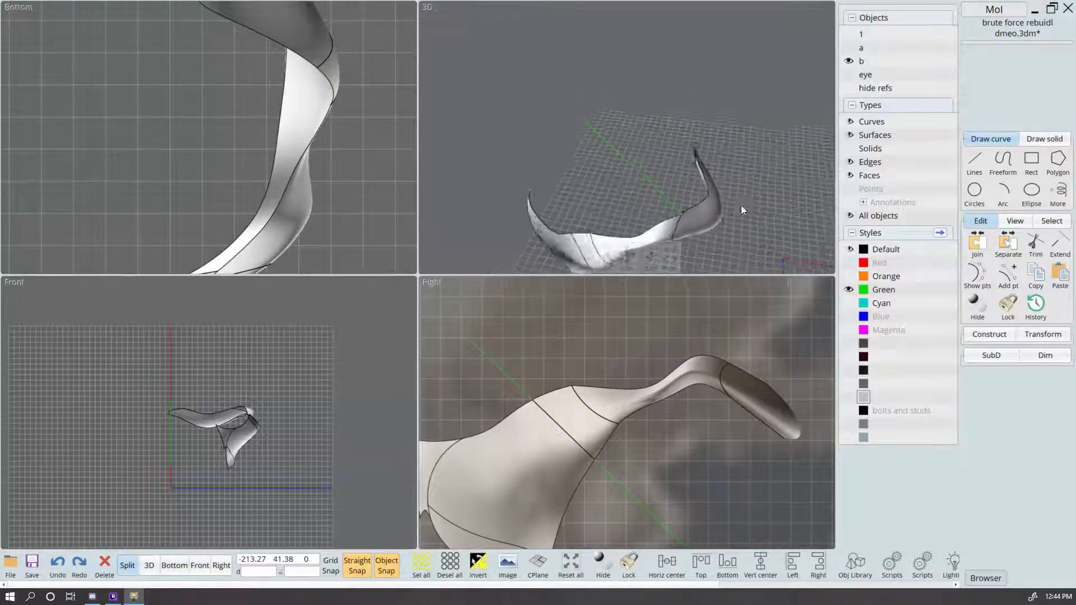
scroll(691, 217, "up", 3)
left_click(633, 194)
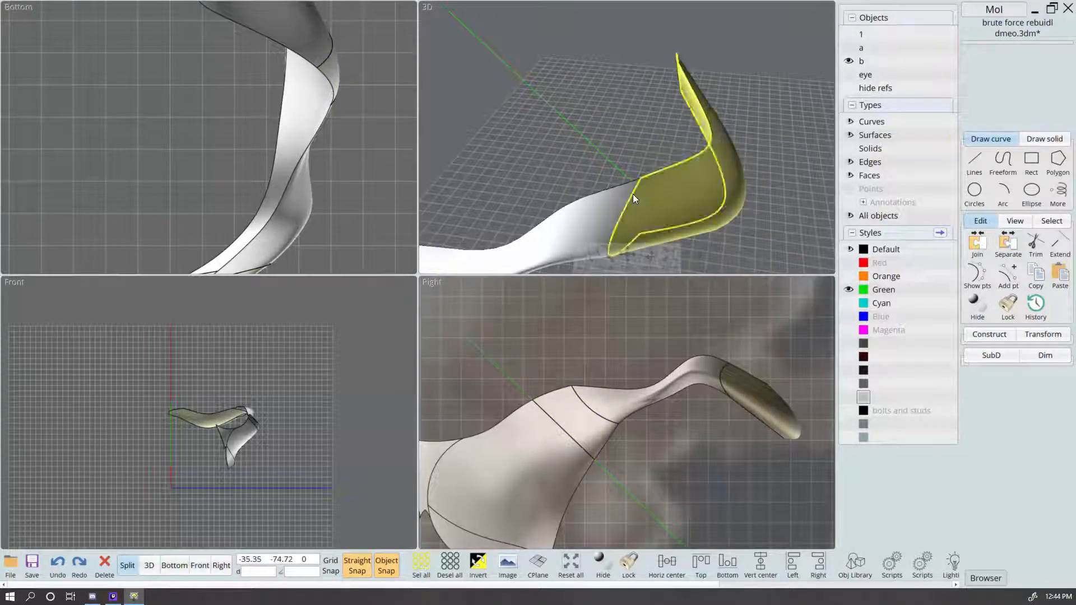
left_click(633, 194)
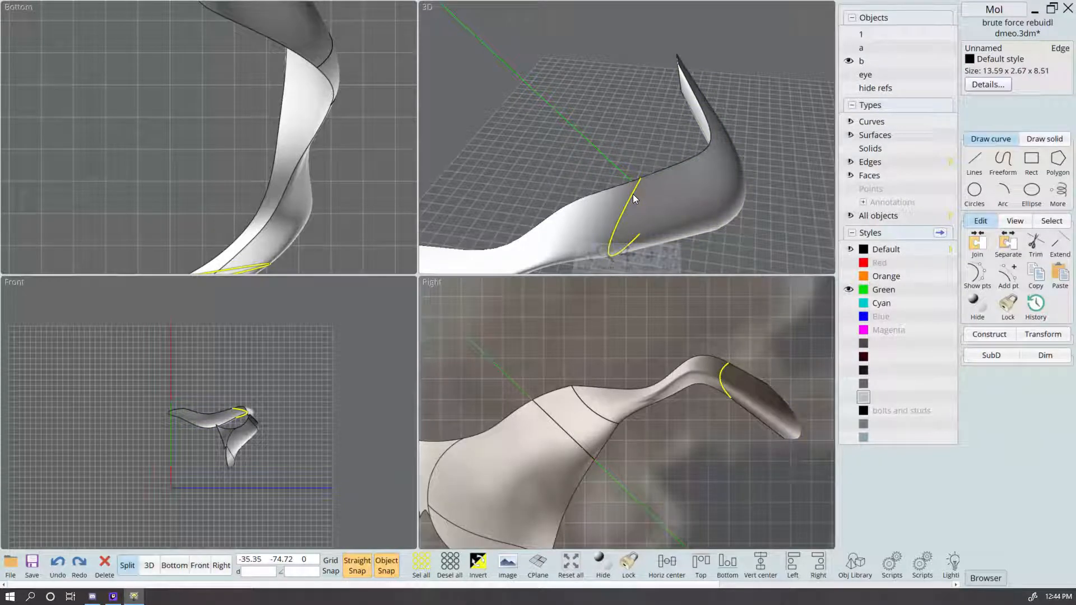
left_click(742, 334)
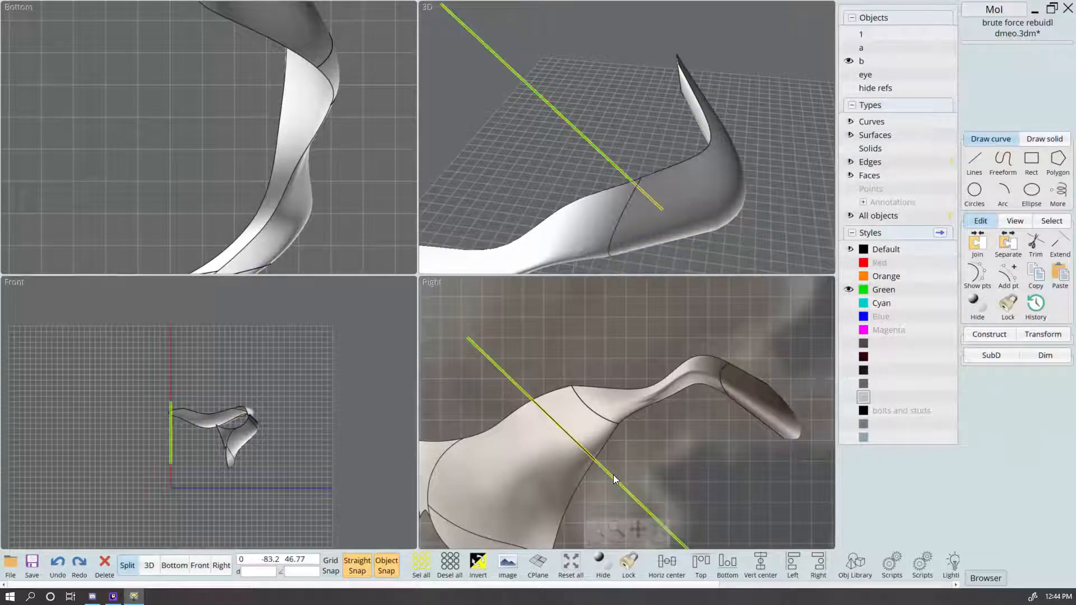
scroll(690, 471, "down", 3)
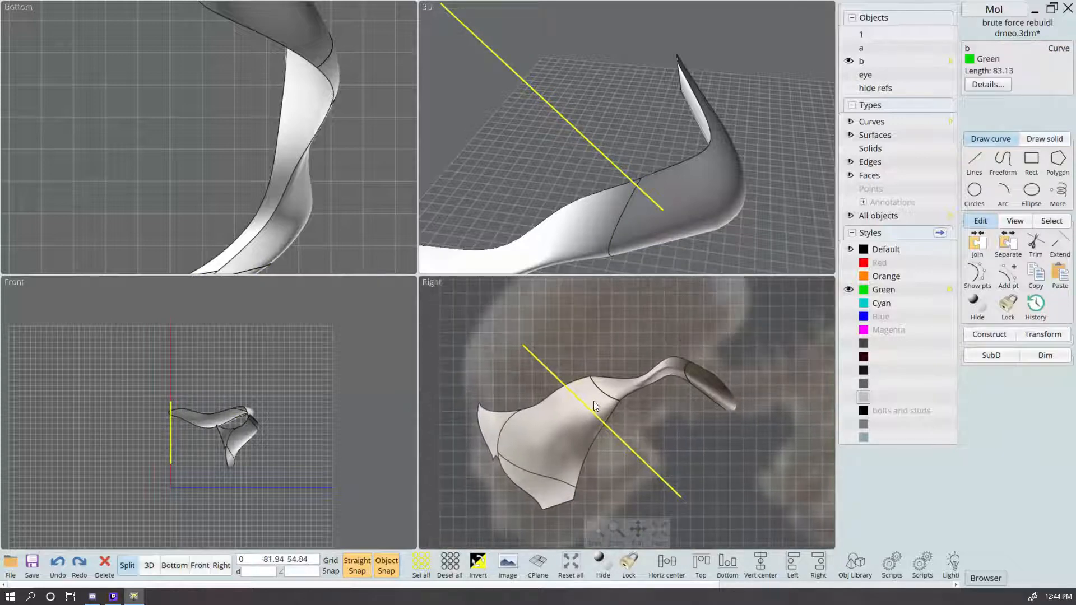
left_click(1043, 335)
left_click(1002, 388)
left_click(998, 391)
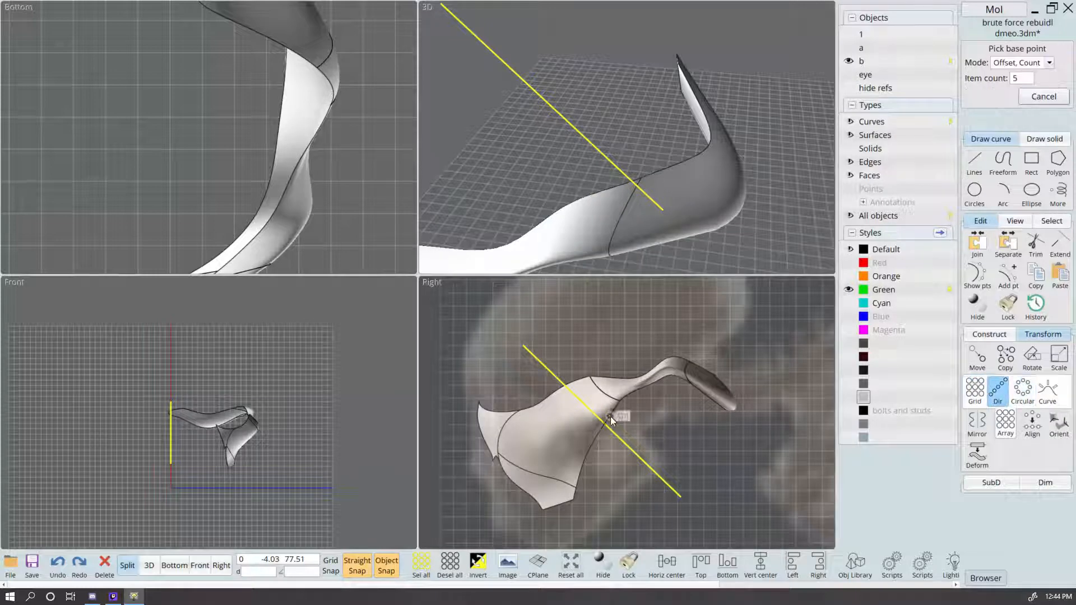
left_click(588, 416)
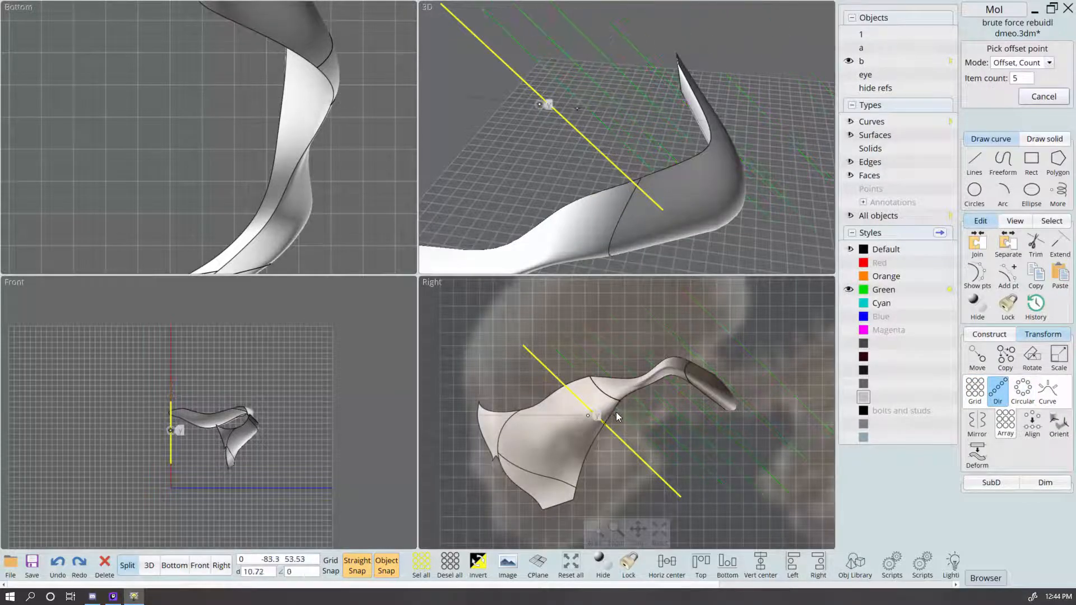
Step: Set up a circular array of the green line in the Right view, centred on its lower end, with 25 items
left_click(1023, 392)
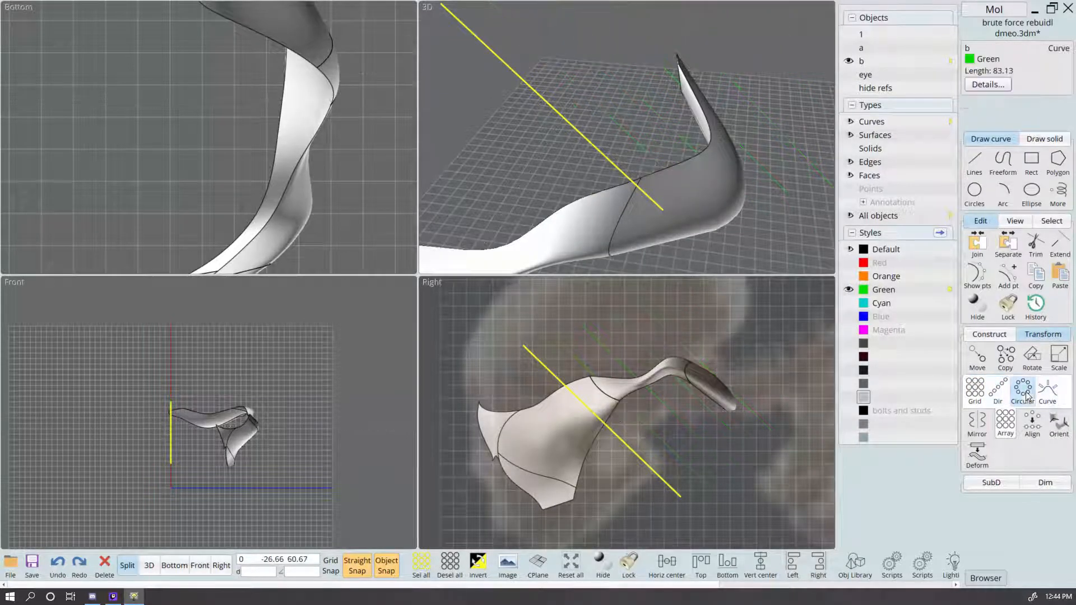
left_click(682, 498)
scroll(808, 331, "up", 2)
left_click(1046, 62)
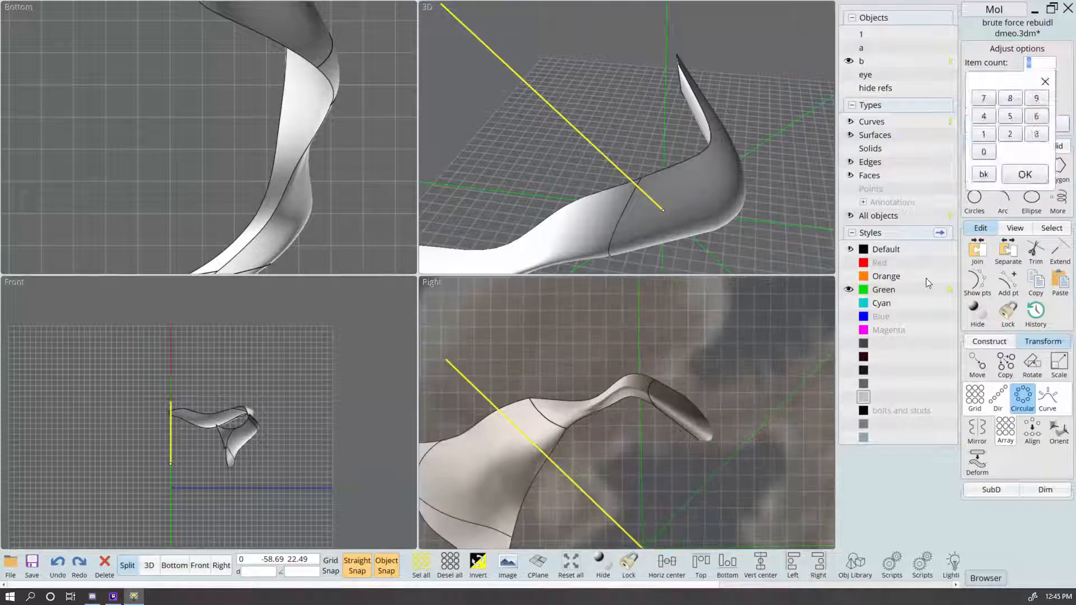
left_click(1010, 134)
left_click(1010, 116)
left_click(1045, 81)
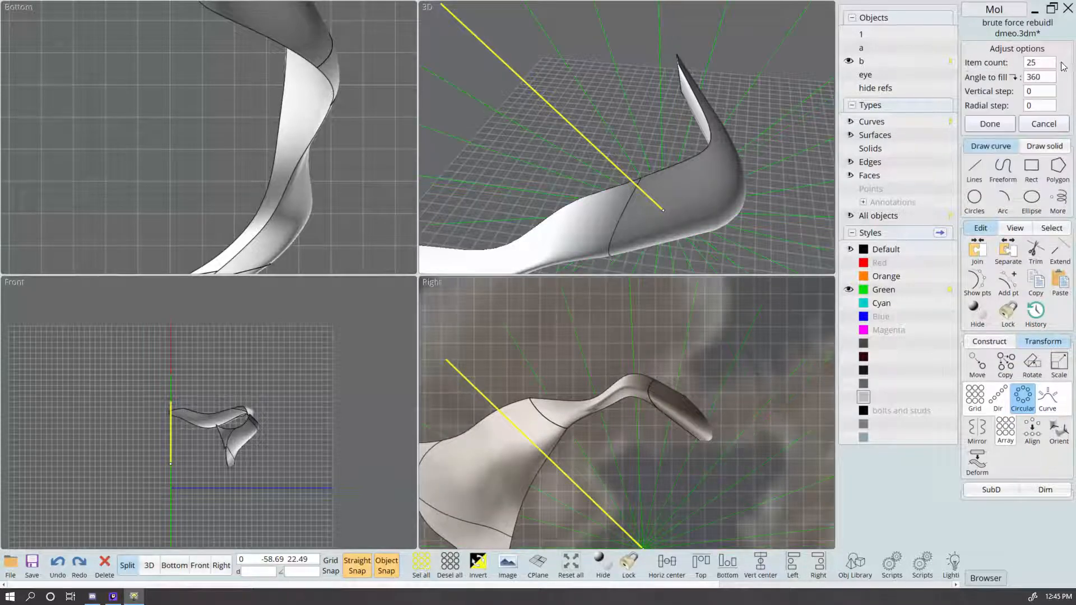
Step: Set the circular array's item count to 36 and finish the array
scroll(593, 500, "down", 1)
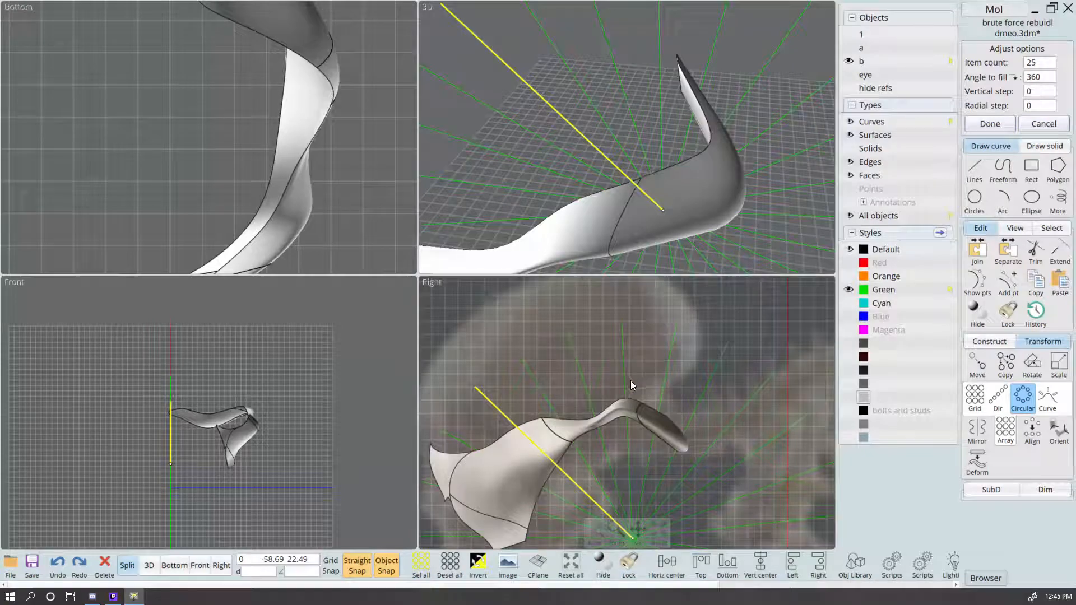
scroll(656, 382, "down", 1)
scroll(656, 393, "up", 3)
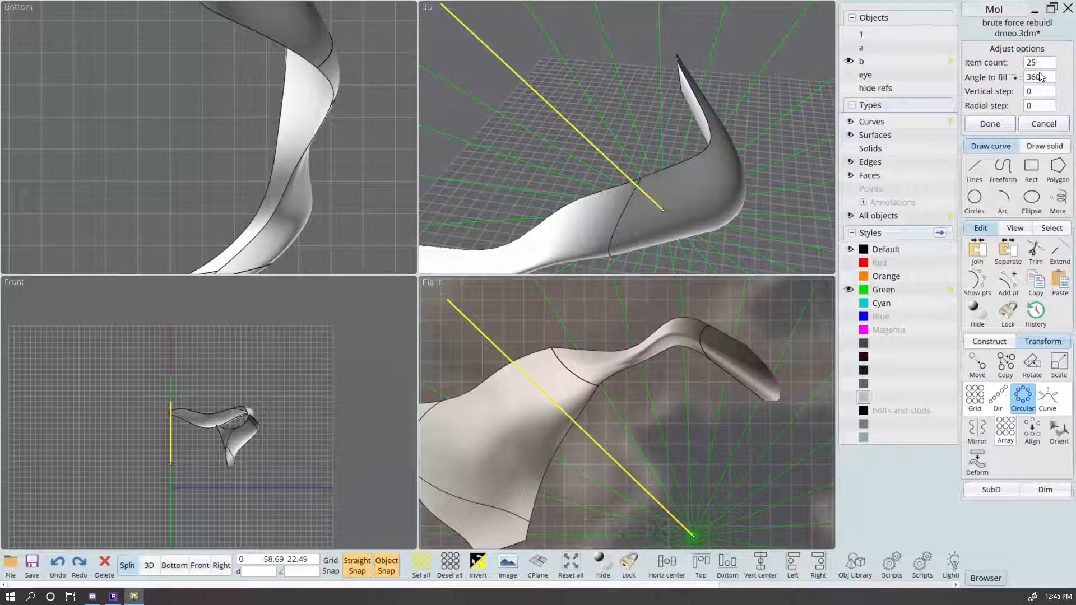
left_click(1053, 63)
type("36")
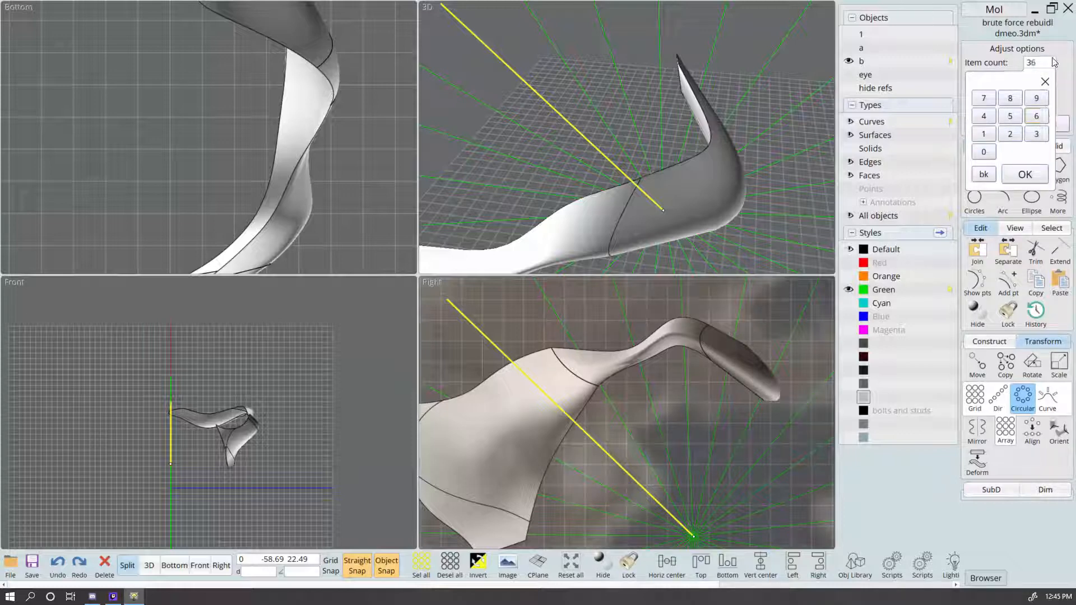
key("Return")
scroll(711, 371, "down", 3)
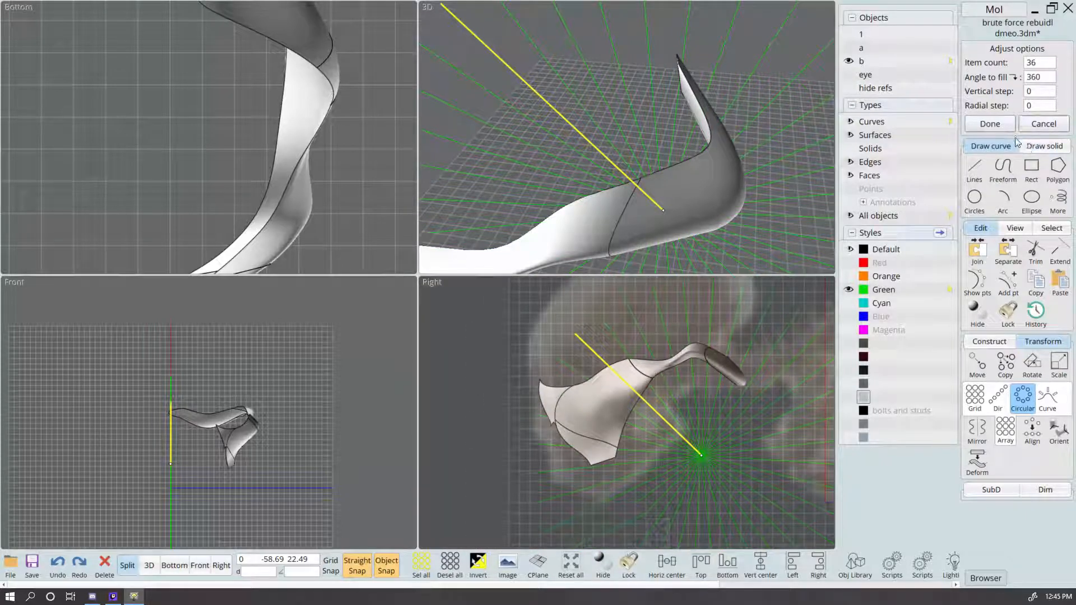
left_click(990, 124)
Step: Delete all the green radial lines except those fanning across the transition from the cheek to the brow
left_click(534, 319)
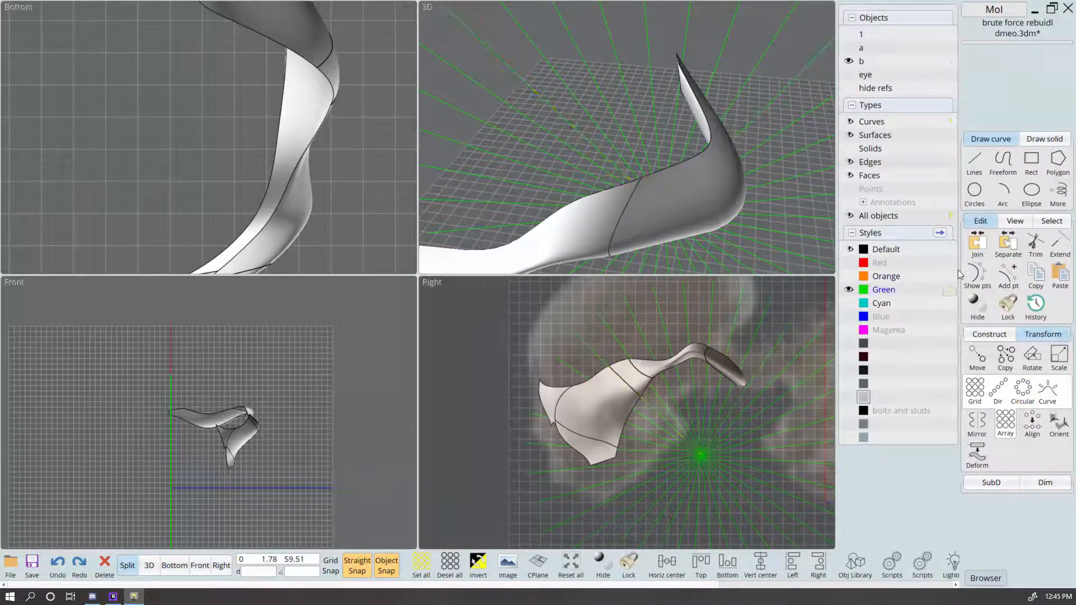
left_click(954, 291)
scroll(611, 379, "up", 3)
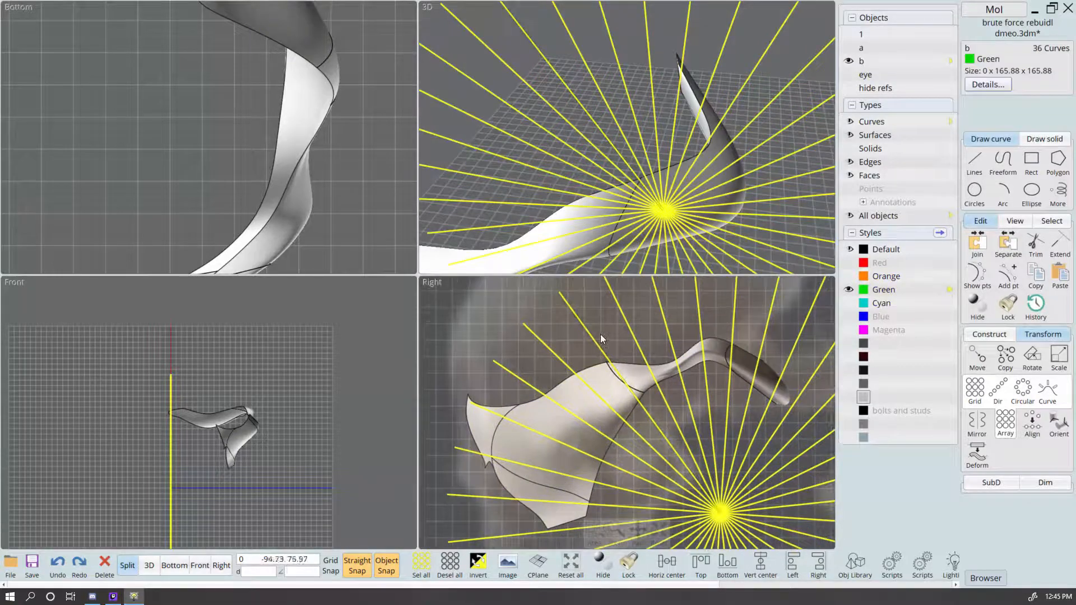
left_click(633, 333)
left_click(668, 331)
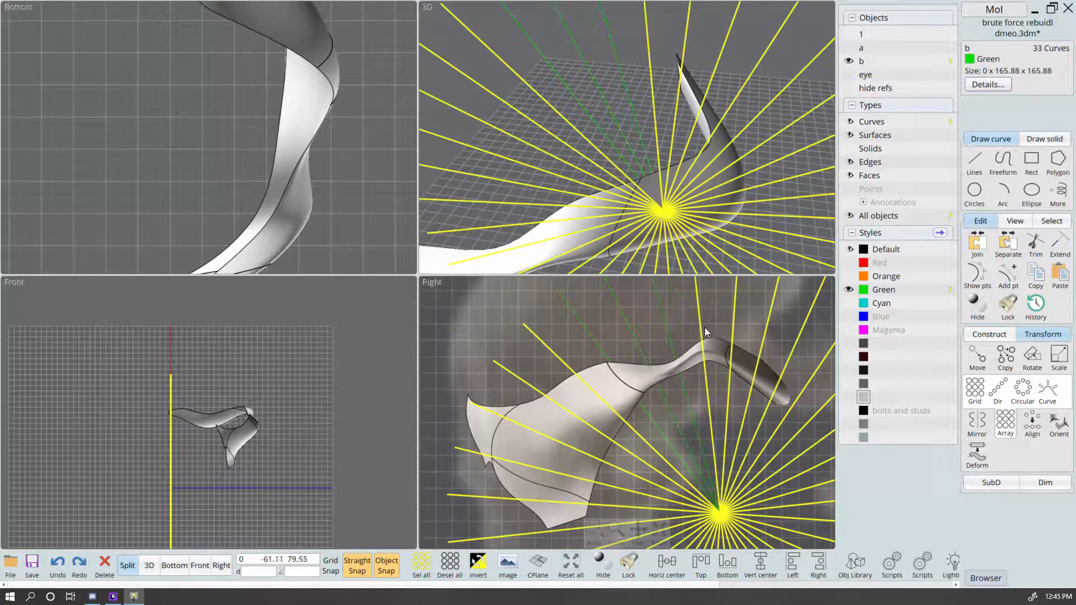
left_click(705, 336)
left_click(729, 337)
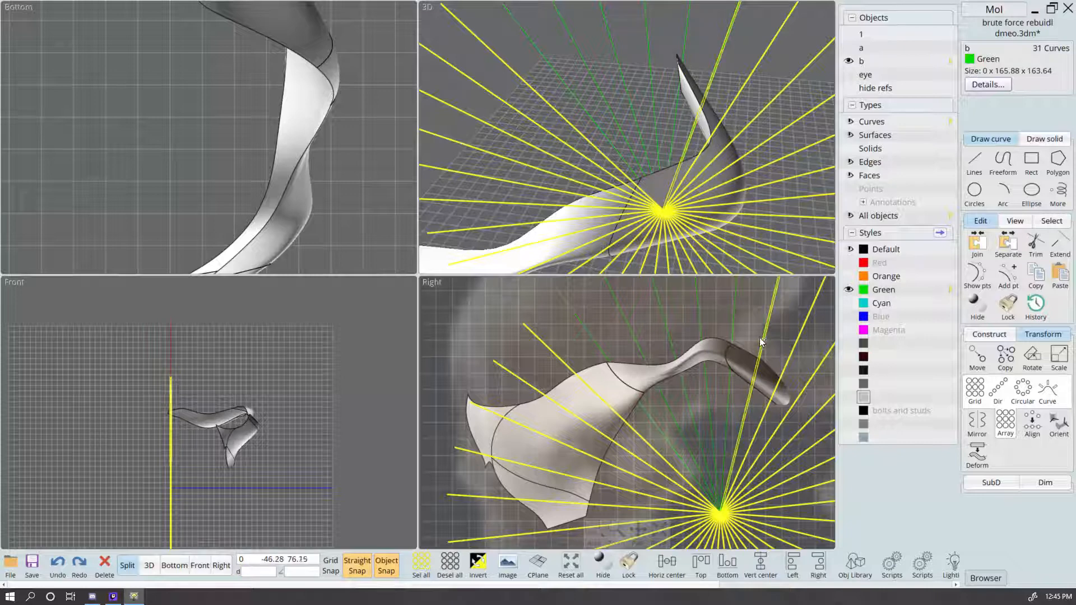
left_click(760, 338)
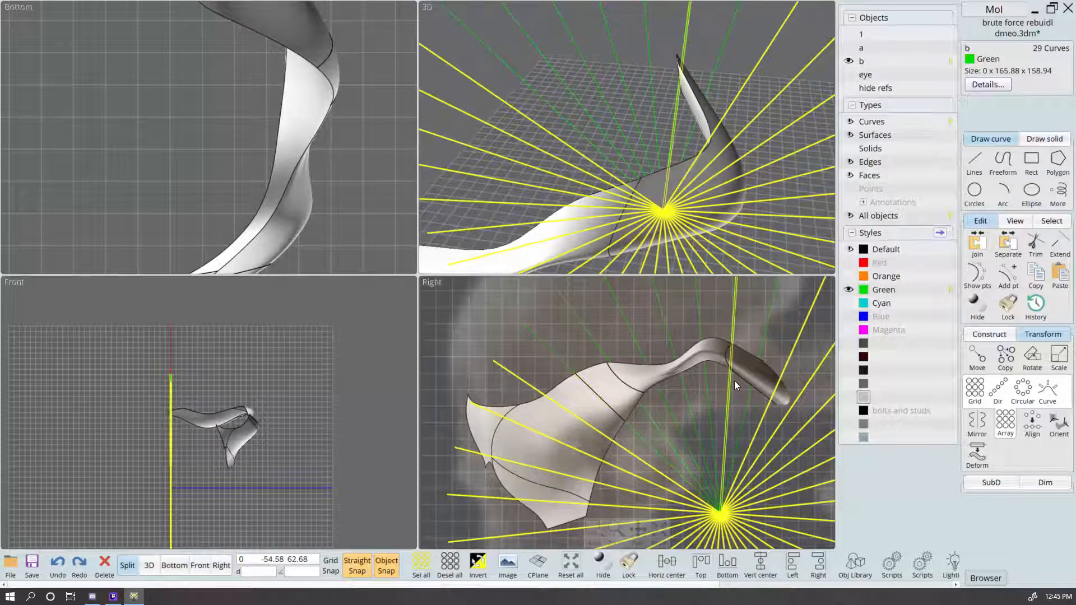
key("Escape")
scroll(802, 331, "down", 3)
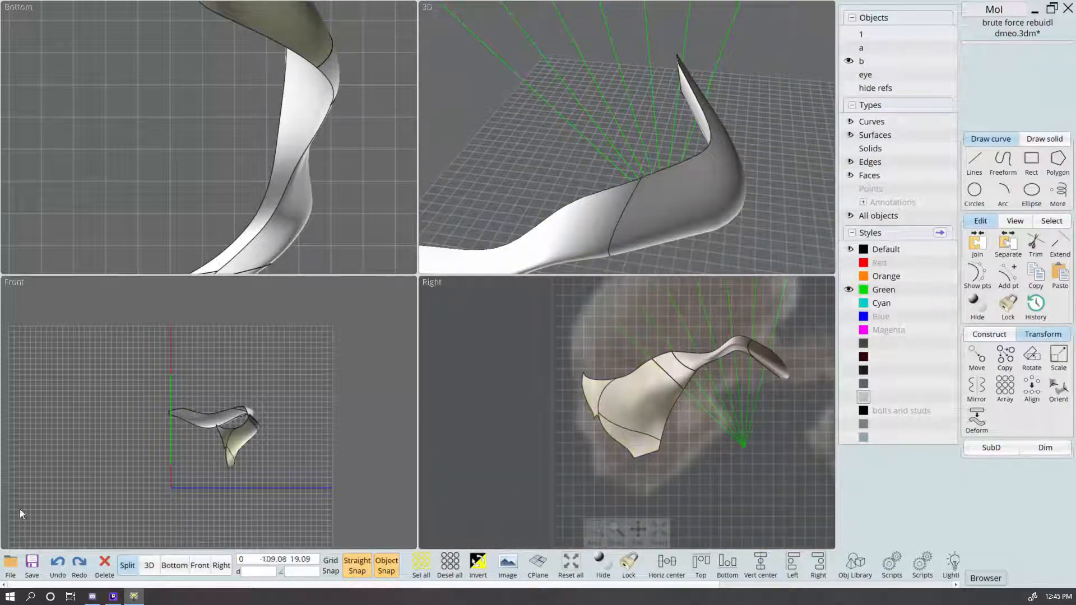
Step: Save the model and examine where the green radial lines cross the connecting surface and the brow in the Right view
left_click(34, 562)
scroll(667, 453, "up", 5)
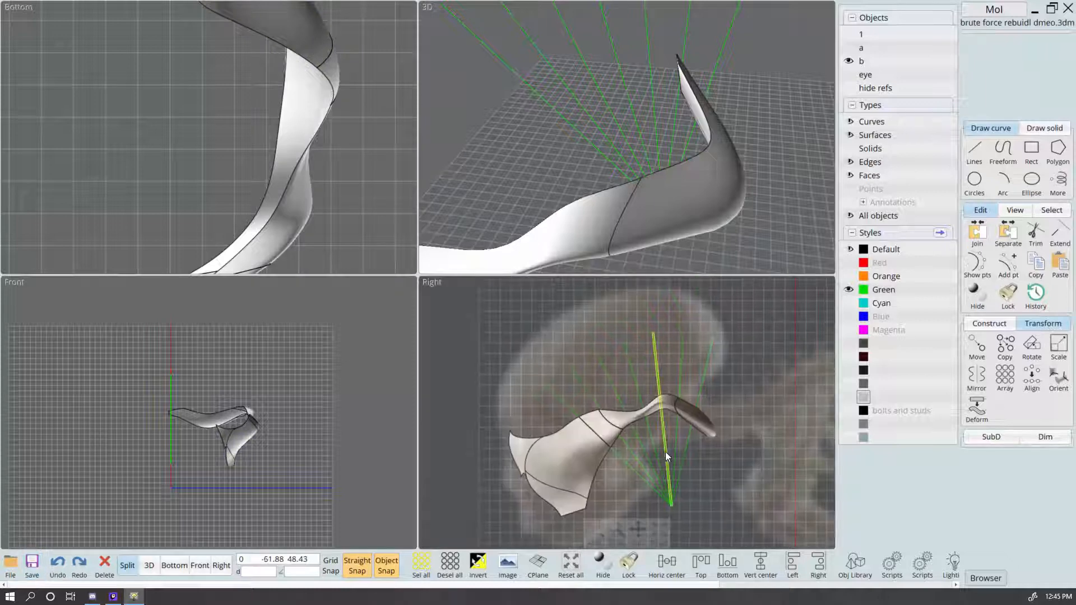
left_click(647, 467)
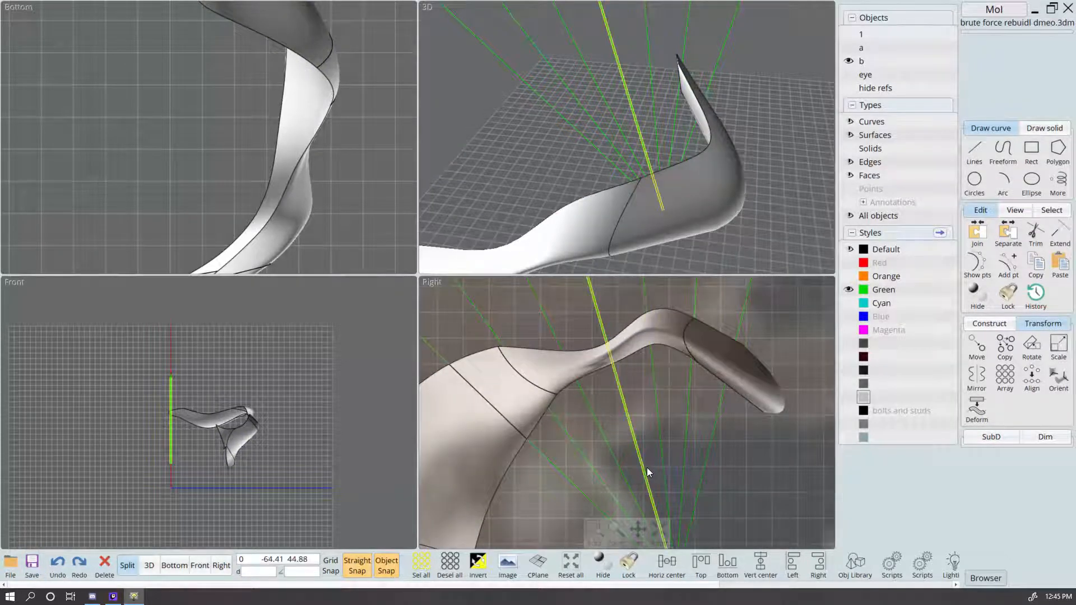
scroll(646, 469, "down", 3)
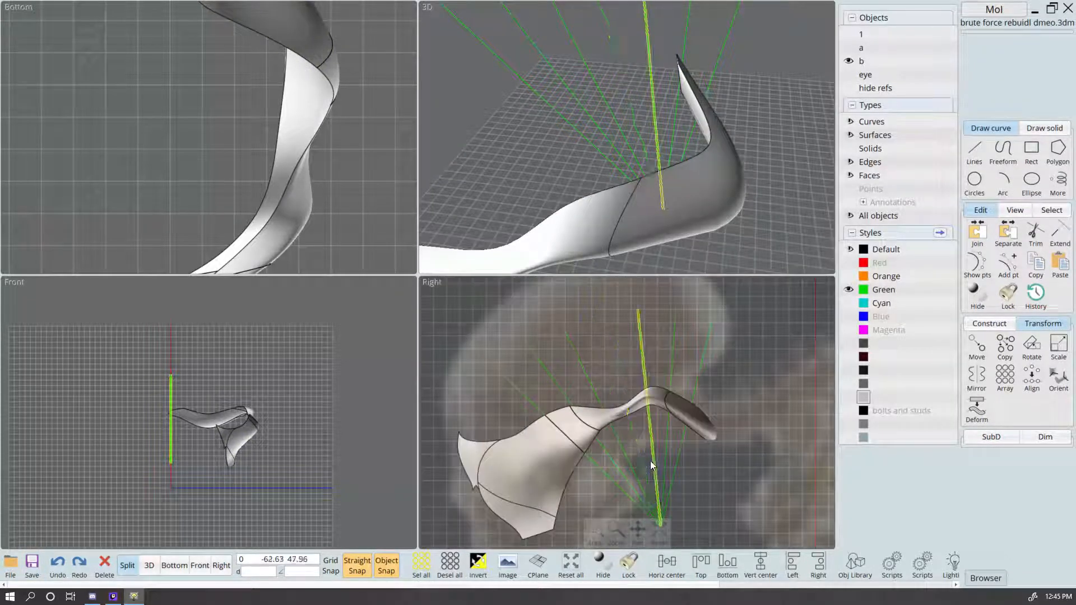
right_click_drag(652, 463, 679, 466)
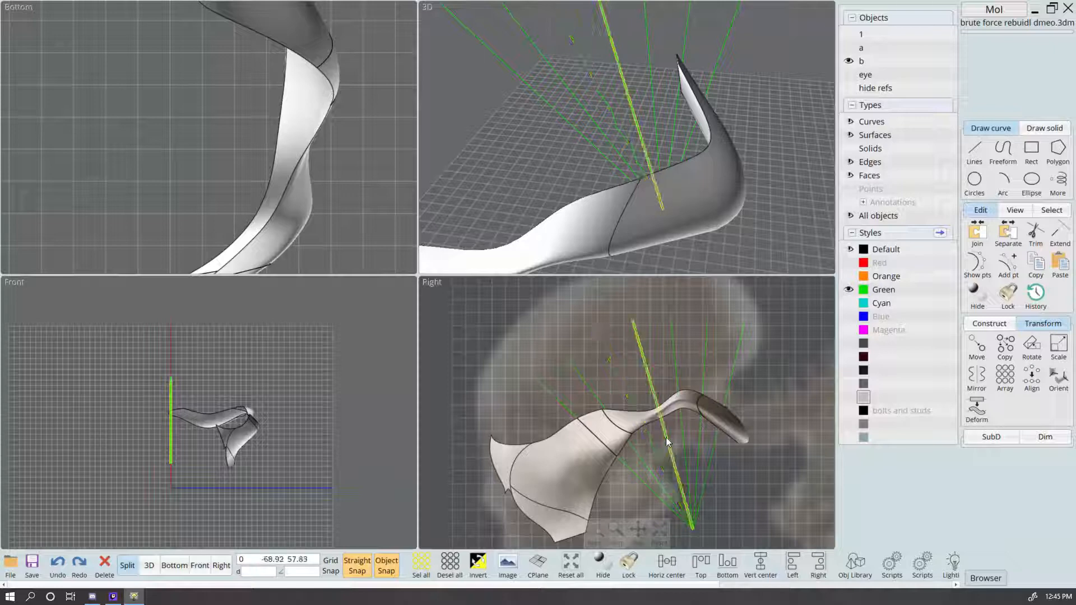
scroll(666, 437, "up", 1)
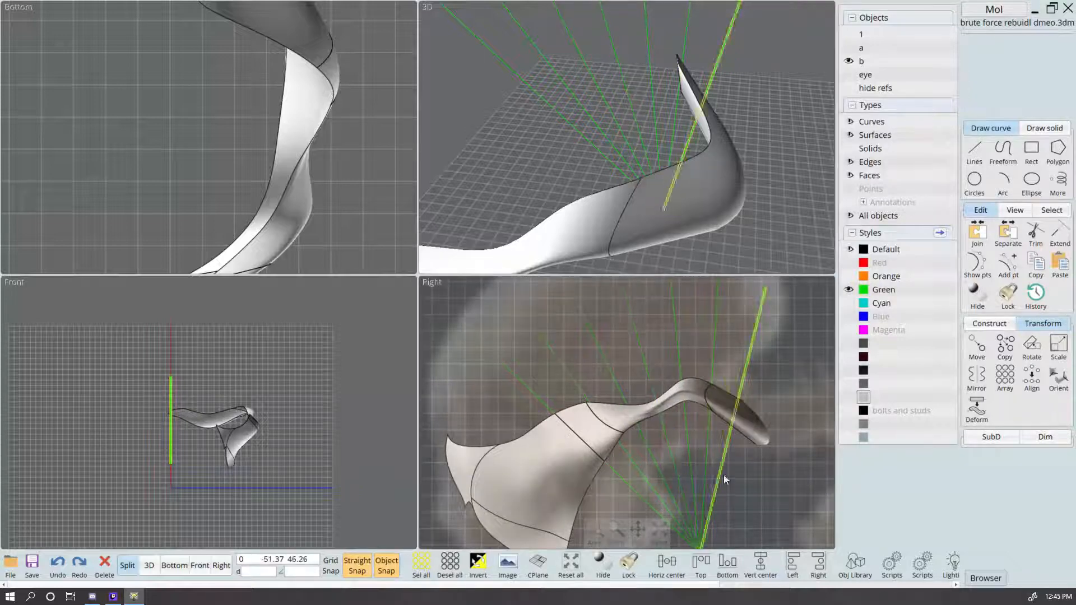
middle_click_drag(727, 491, 723, 462)
scroll(618, 402, "up", 1)
scroll(712, 354, "up", 1)
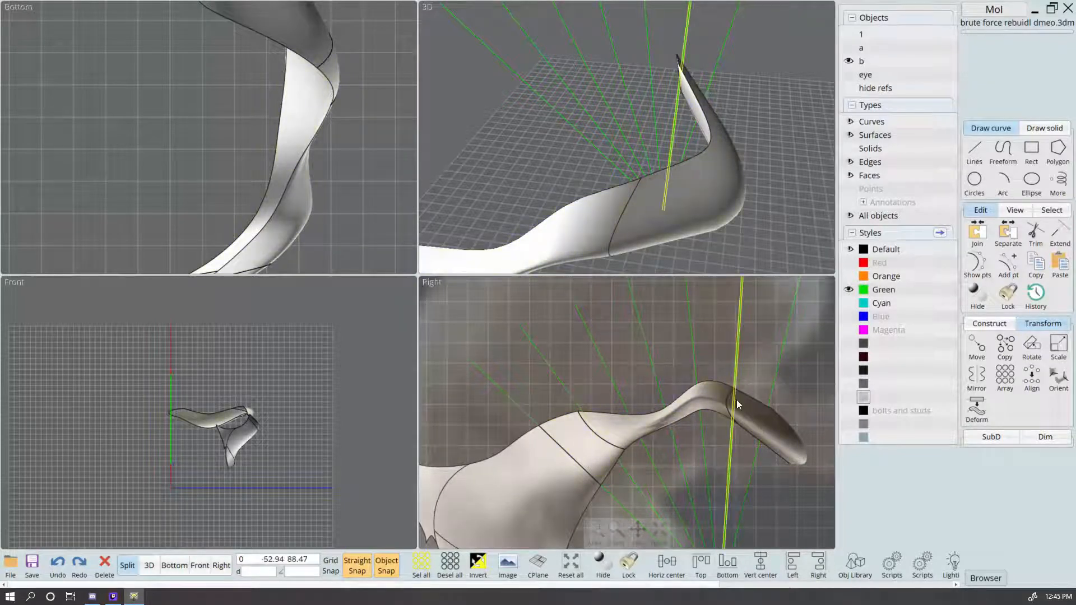
scroll(736, 399, "up", 1)
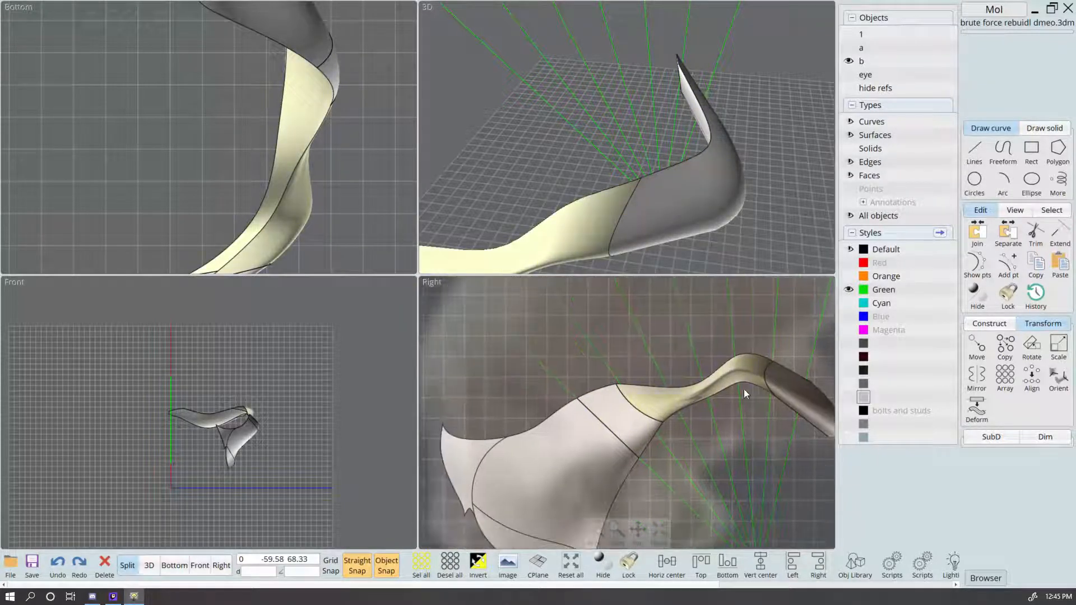
Step: Select the radial line crossing the narrow dip of the connecting surface and examine its position in all the views
left_click(702, 366)
scroll(702, 397, "up", 2)
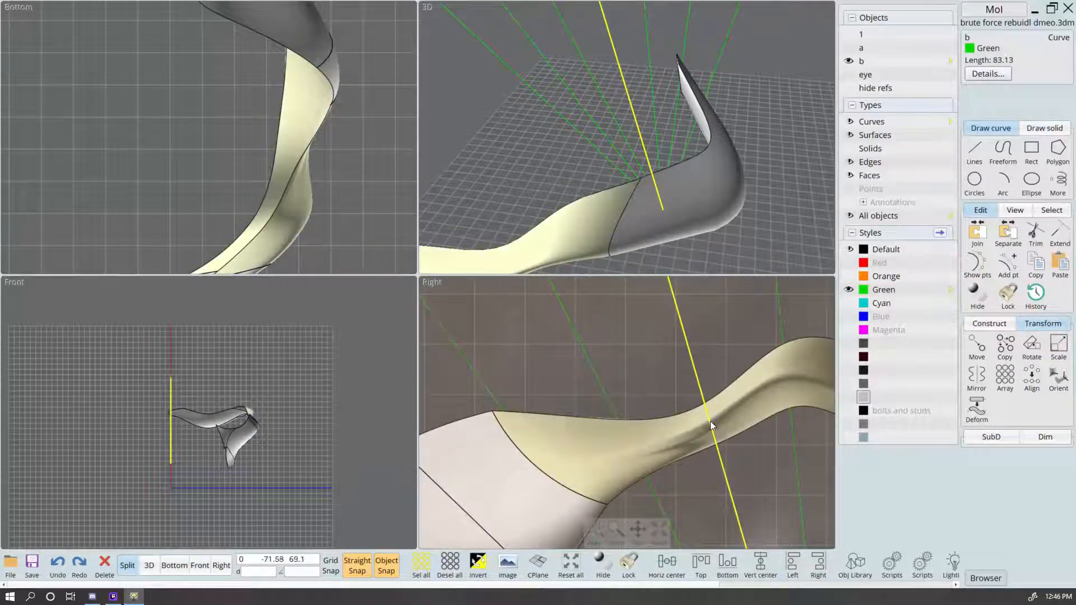
scroll(524, 184, "down", 3)
scroll(347, 192, "down", 2)
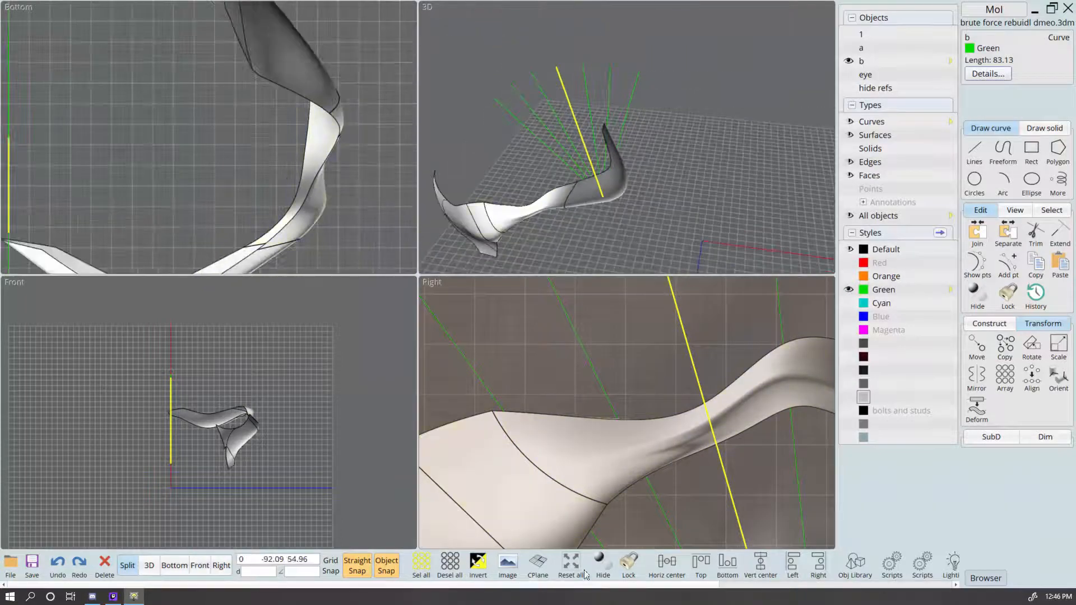
left_click(570, 563)
left_click_drag(731, 149, 759, 132)
right_click_drag(278, 200, 109, 156)
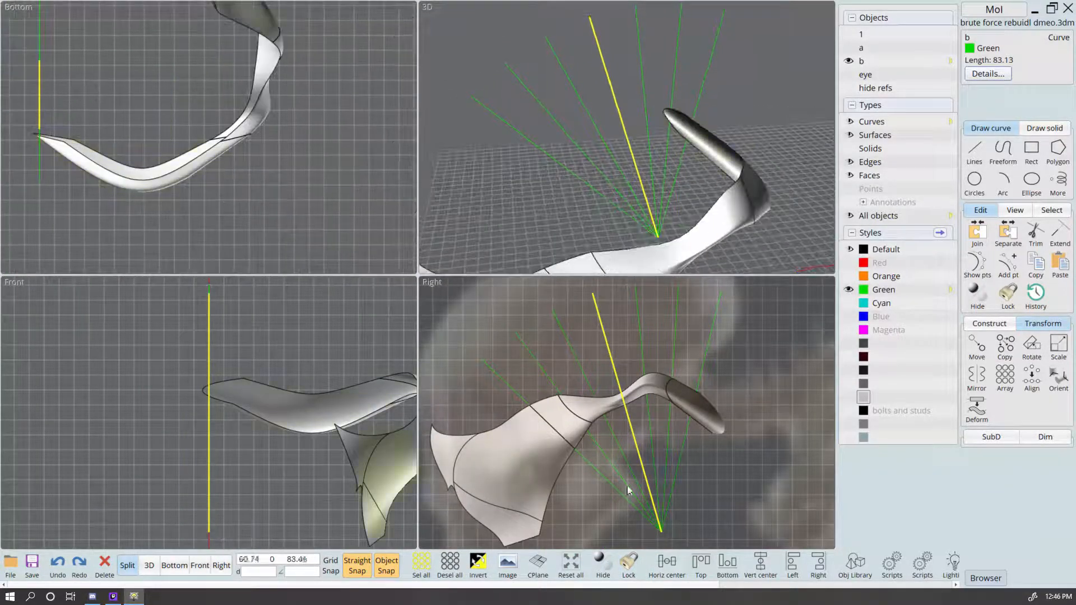
Step: Rotate the radial line near the peak of the bend slightly toward the brow, about the fan's common lower end
left_click(792, 446)
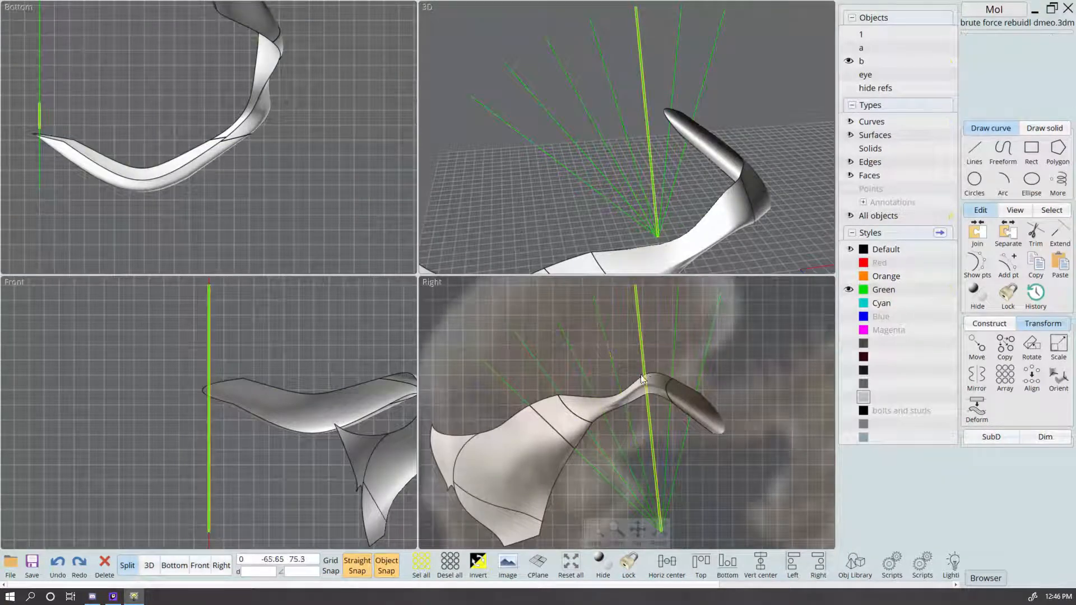
left_click(645, 369)
key("r")
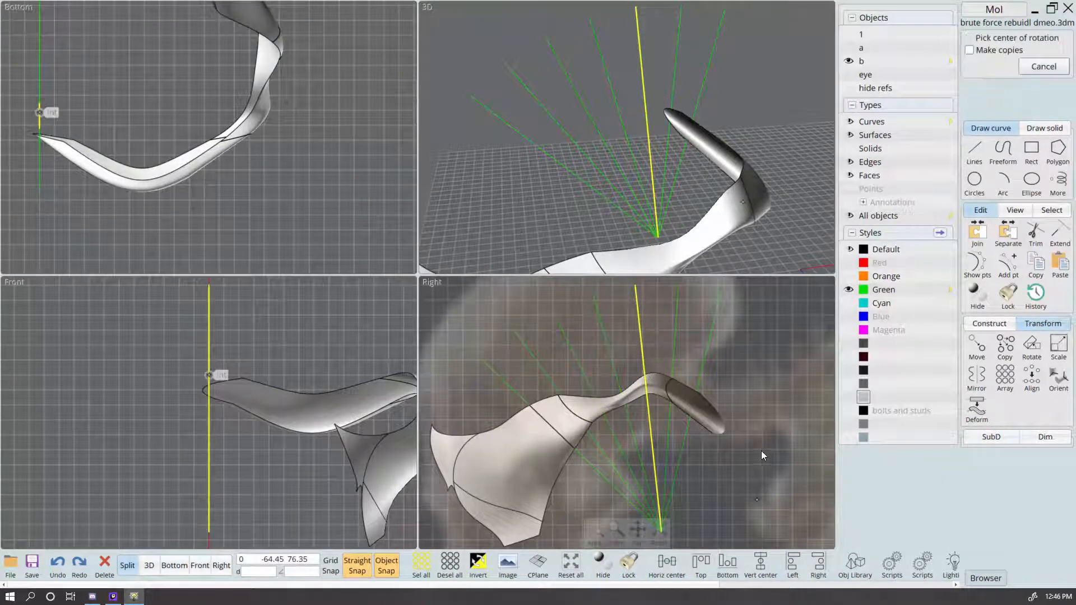
right_click_drag(761, 451, 751, 403)
left_click(650, 483)
right_click_drag(654, 410, 645, 480)
scroll(613, 374, "up", 3)
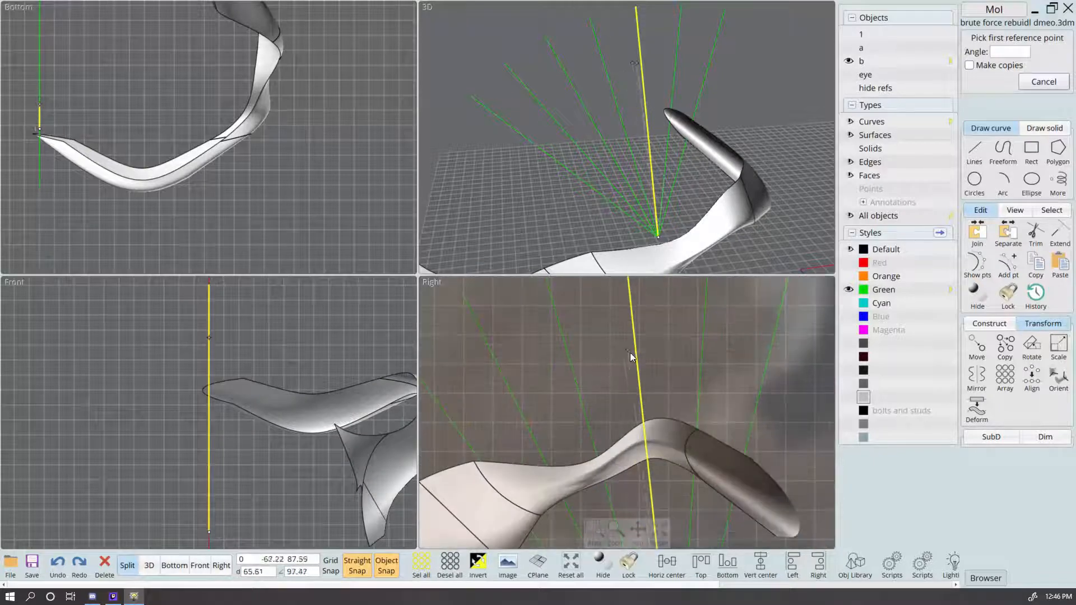
left_click(637, 352)
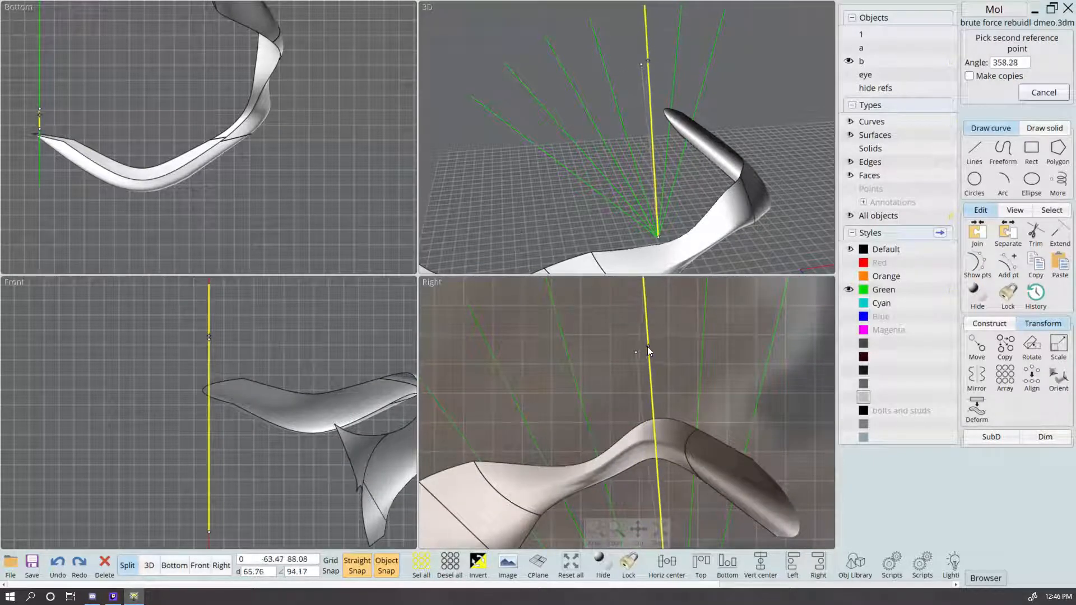
left_click(647, 347)
scroll(682, 411, "up", 2)
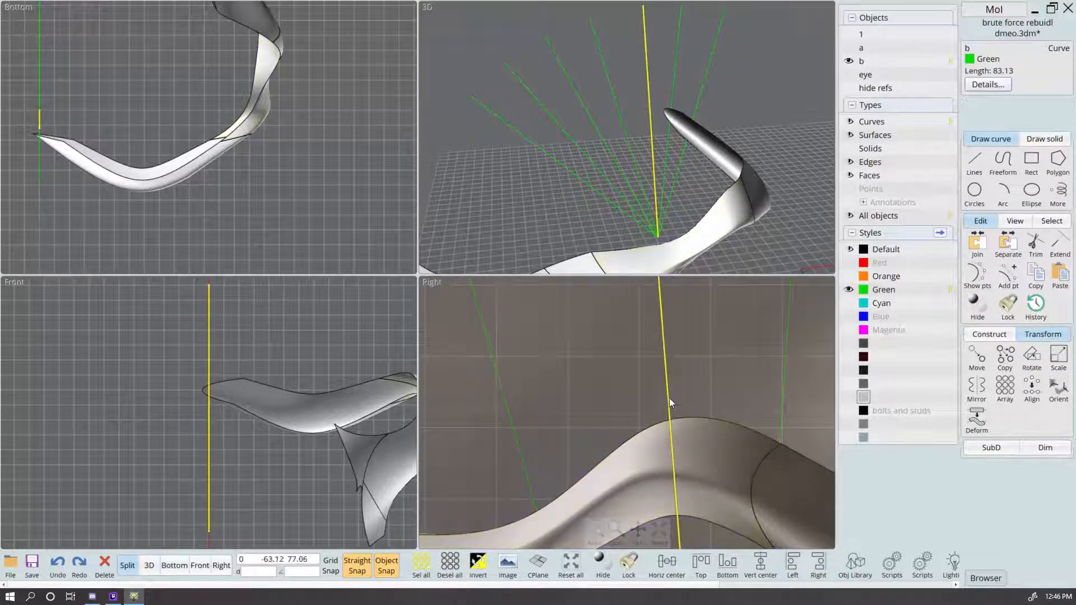
Step: Enlarge the Right view and rotate the same line slightly further toward the brow about the same centre, at about 359.4 degrees
scroll(669, 398, "down", 3)
left_click(222, 566)
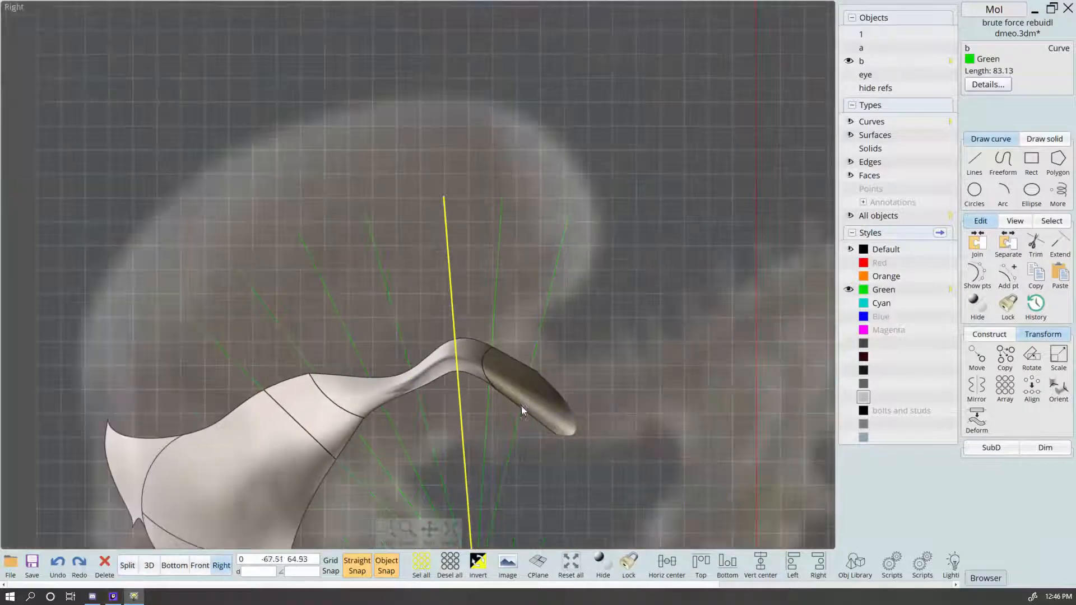
right_click(540, 425)
scroll(560, 235, "up", 3)
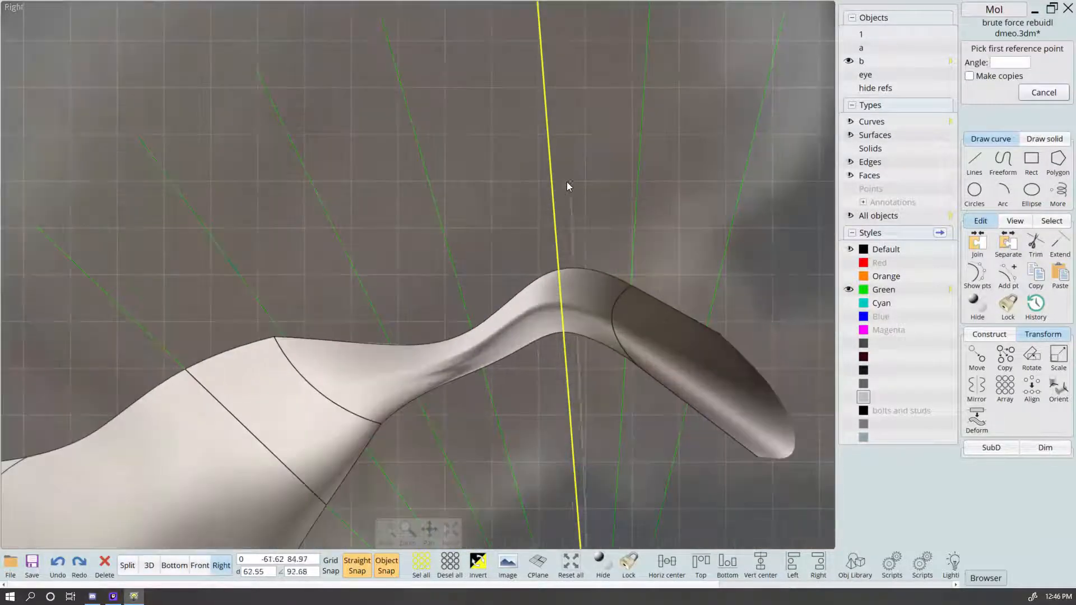
left_click(551, 173)
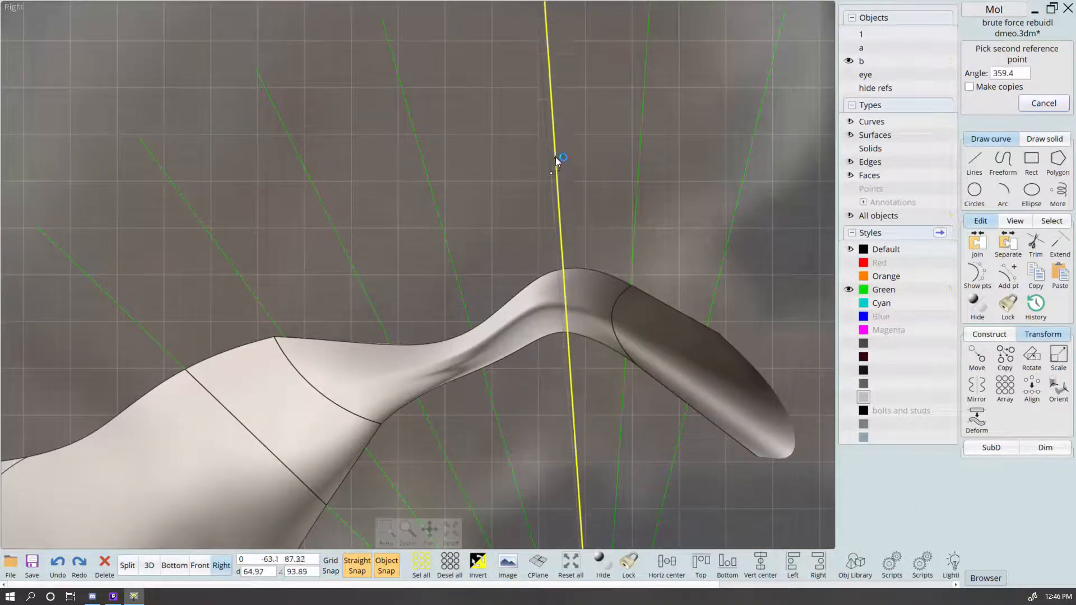
left_click(558, 152)
middle_click_drag(479, 241, 551, 197)
scroll(550, 197, "down", 1)
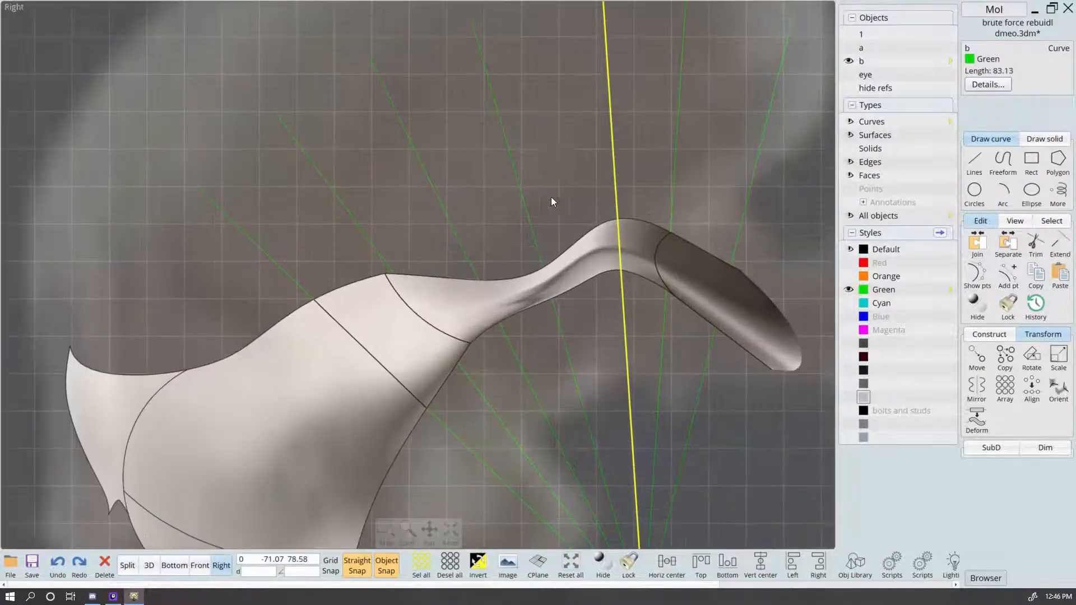
Step: Check the placement of the two radial lines crossing the dip and the peak of the connecting surface
left_click(603, 303)
left_click(556, 315)
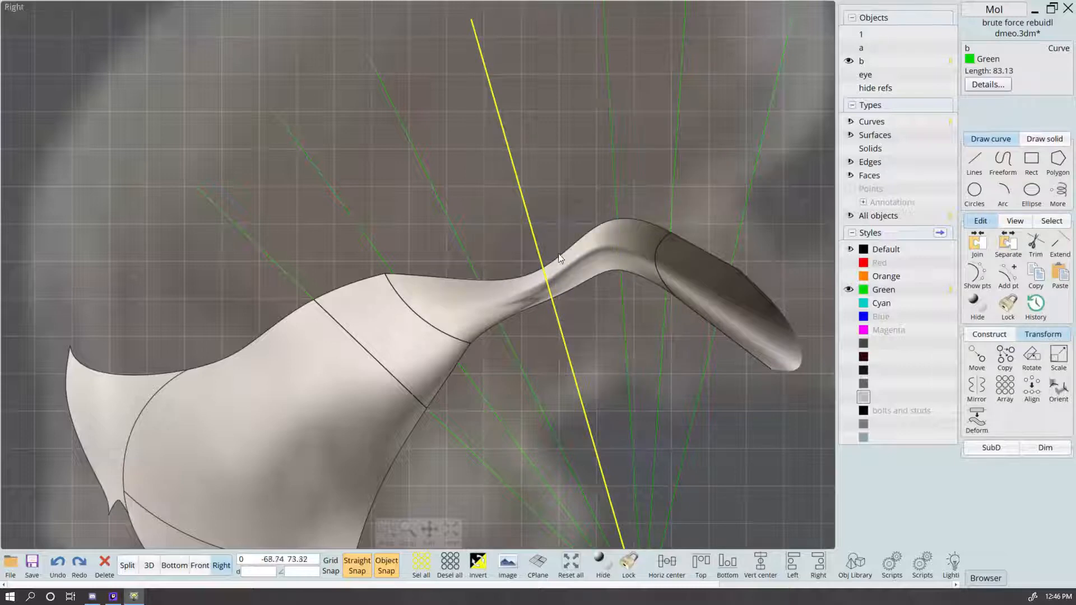
left_click(587, 321)
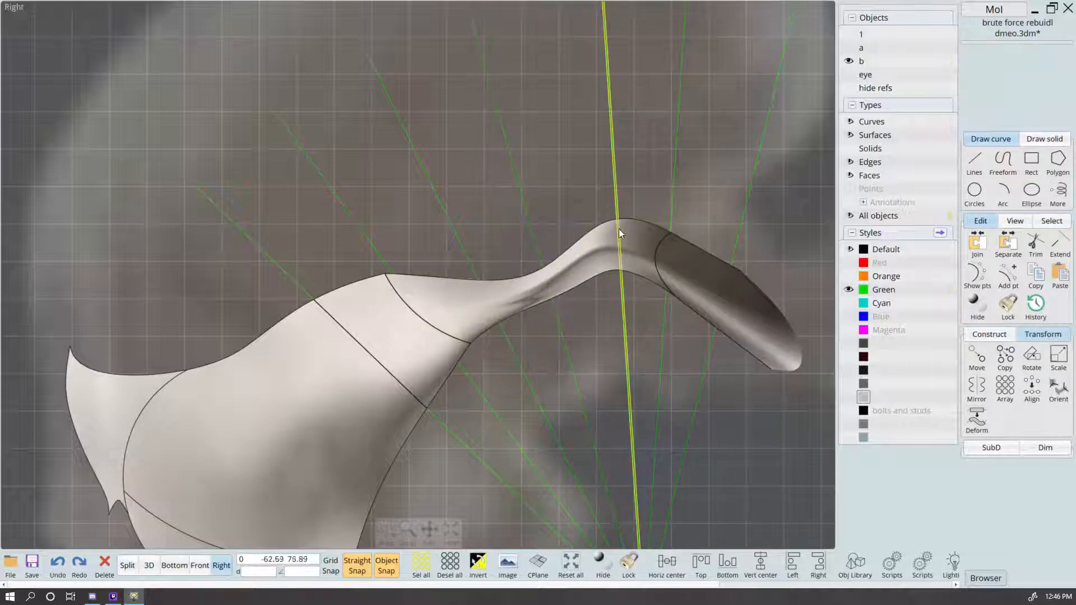
left_click(620, 234)
left_click(535, 236)
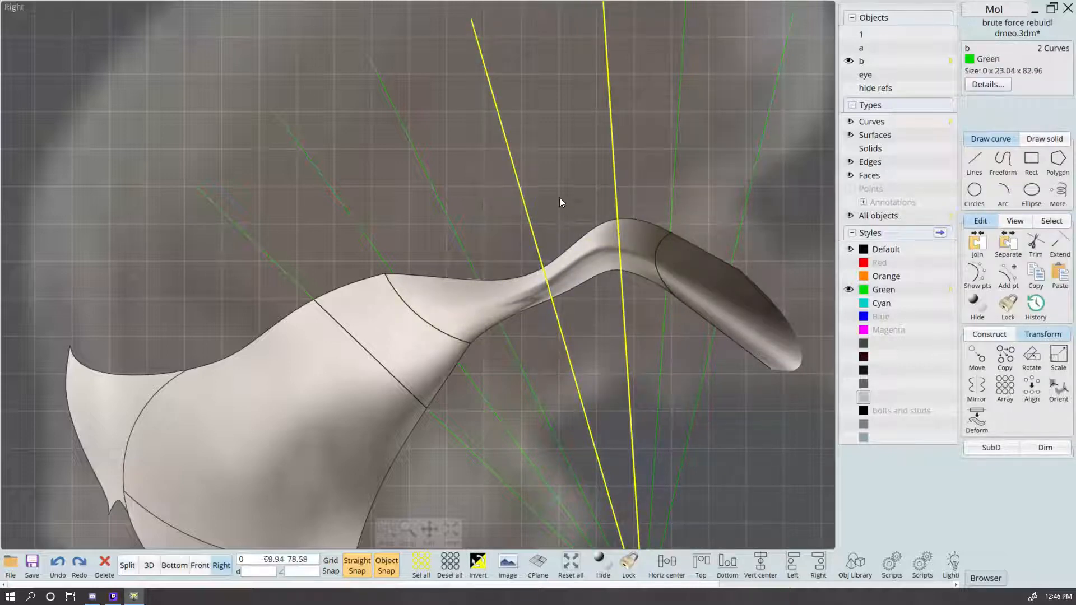
left_click(560, 198)
middle_click_drag(503, 266, 553, 264)
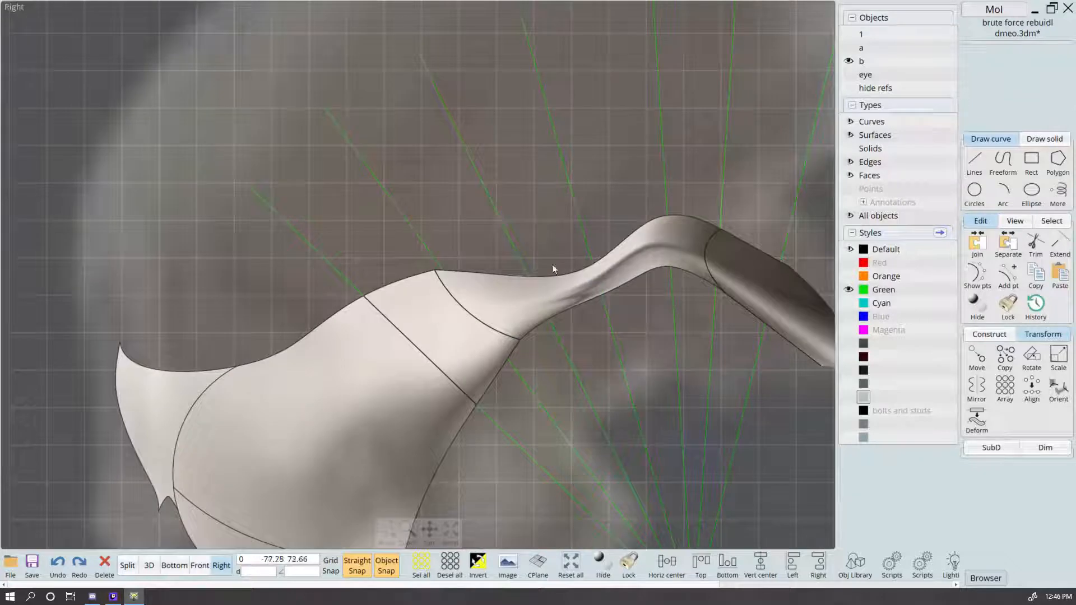
Step: Try to union the connecting surface with the neighbouring strip of the cheek
left_click(490, 307)
left_click(470, 326)
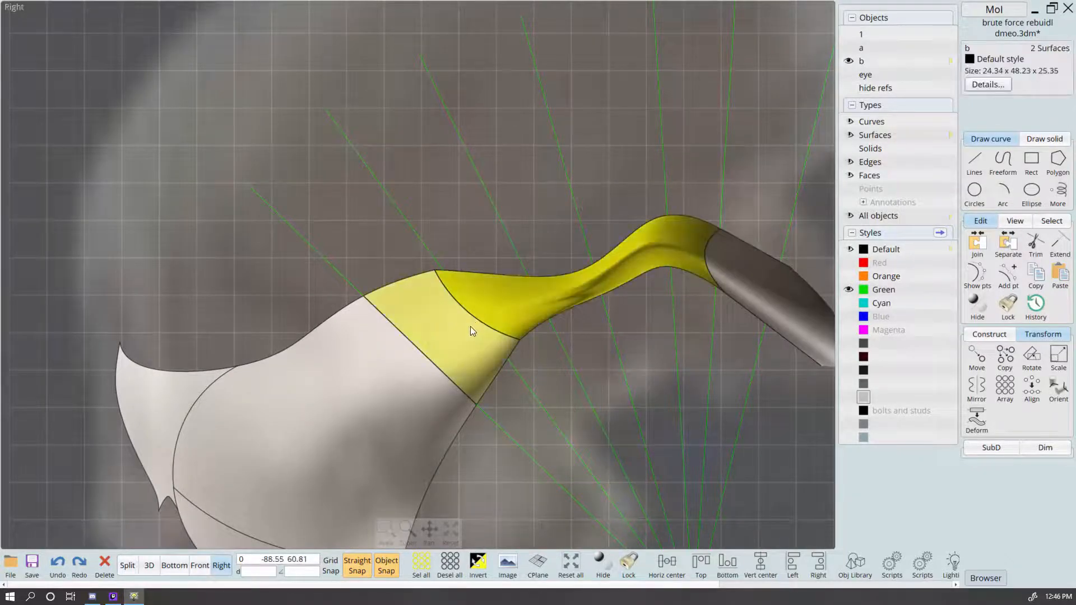
key("ctrl+j")
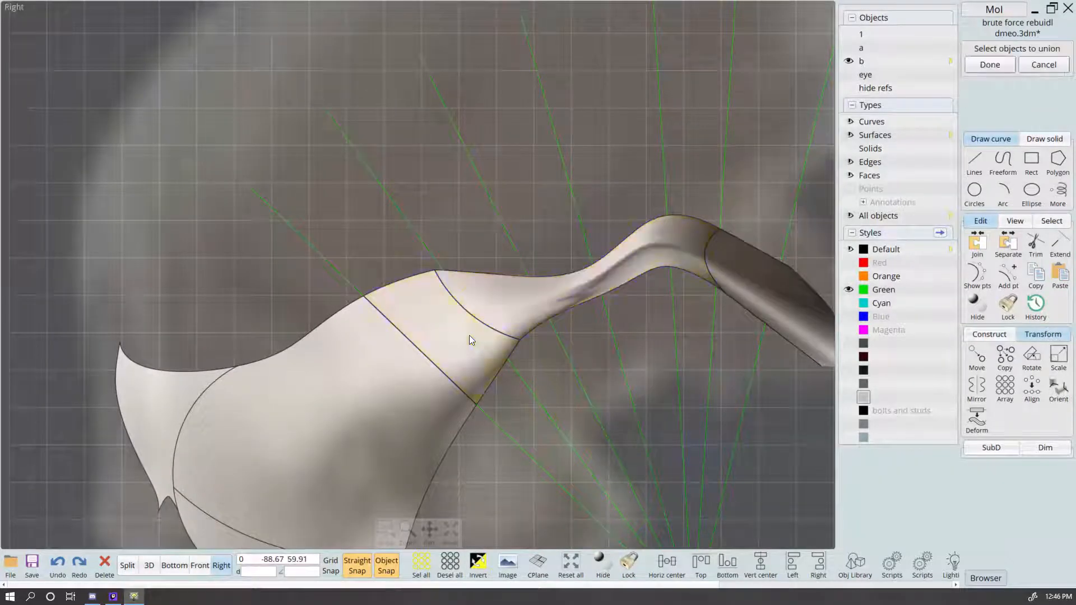
left_click(484, 307)
left_click(462, 319)
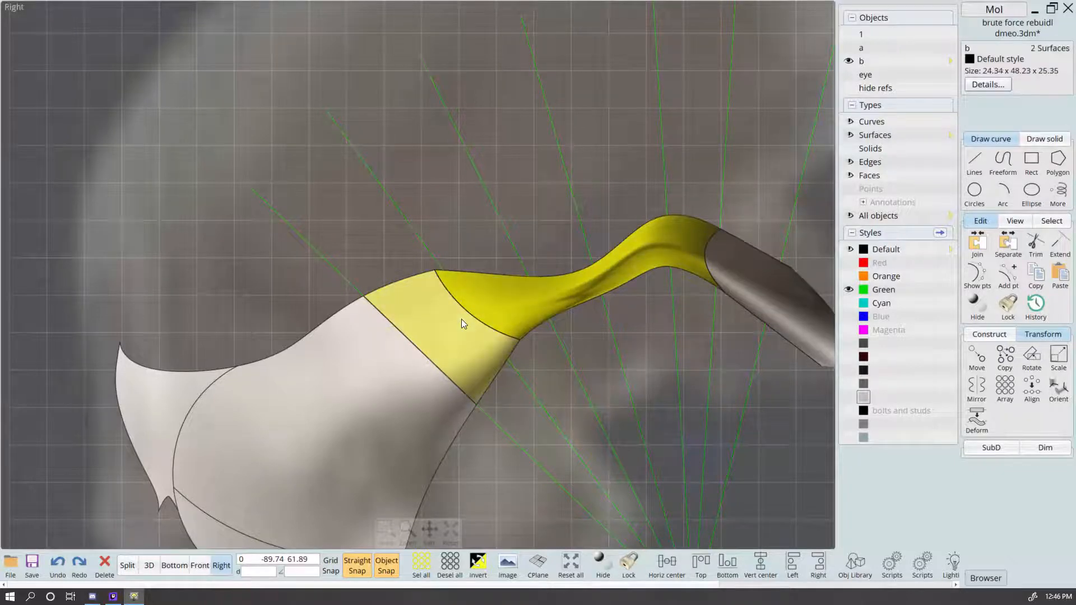
left_click(475, 229)
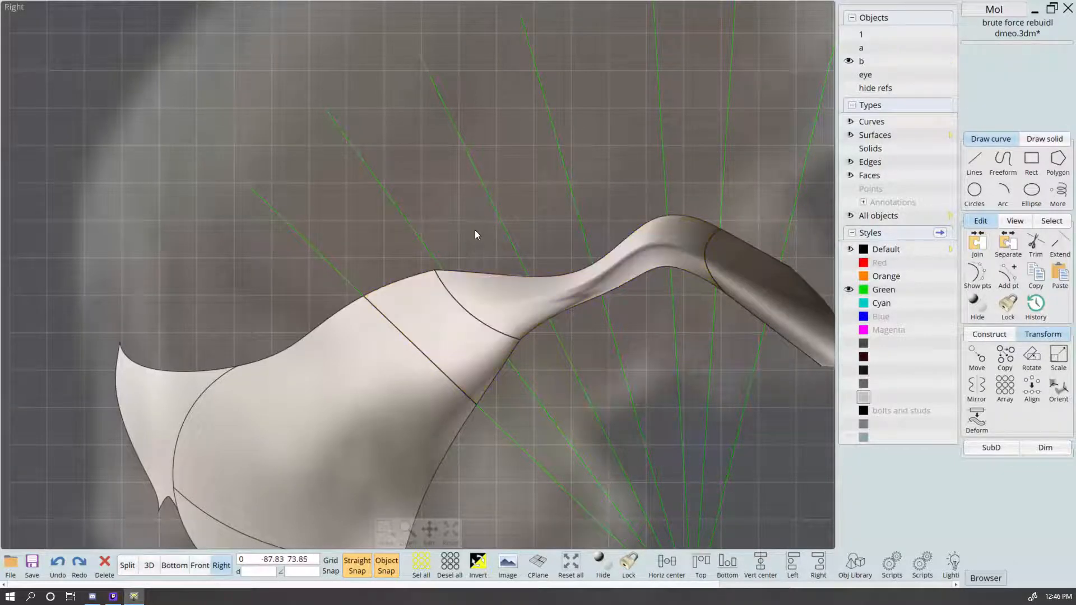
Step: Examine up close the curved seam between the connecting surface and the neighbouring cheek strip
left_click(511, 312)
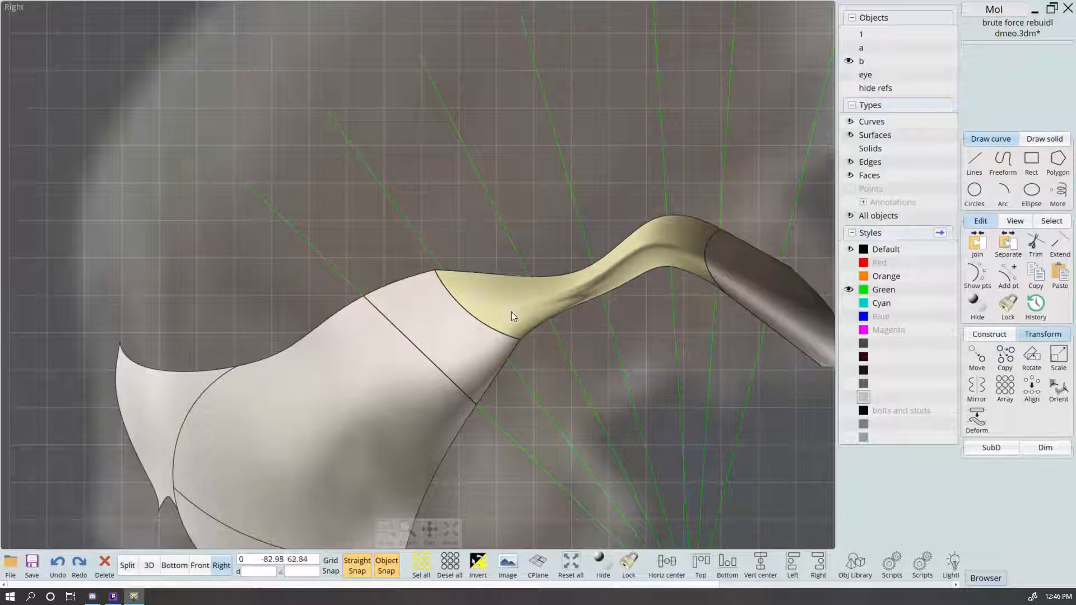
left_click(486, 338)
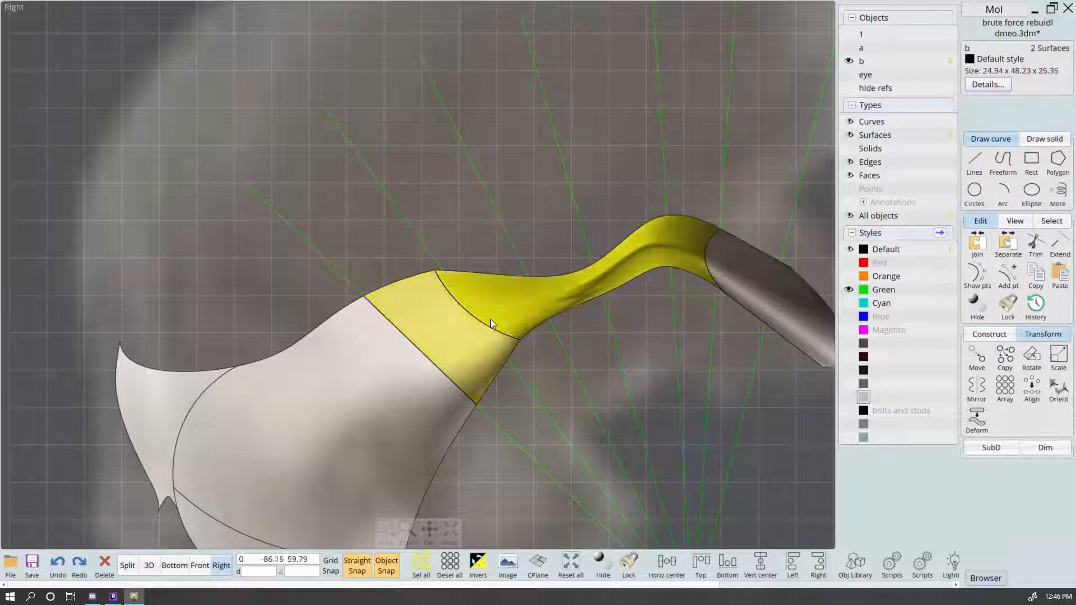
left_click(471, 246)
scroll(476, 337, "up", 3)
scroll(487, 297, "up", 5)
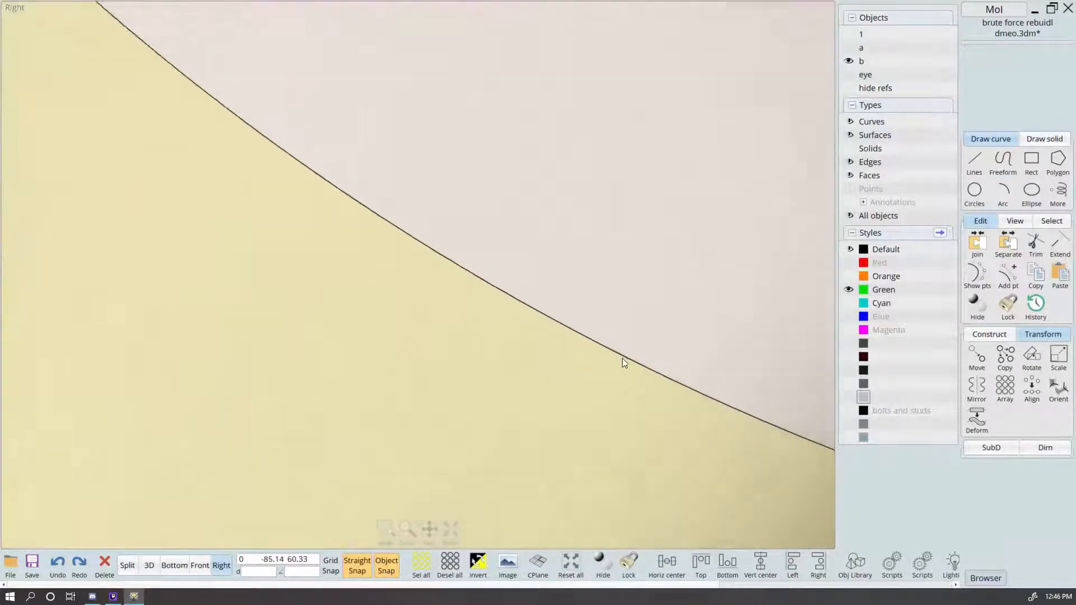
scroll(407, 301, "down", 8)
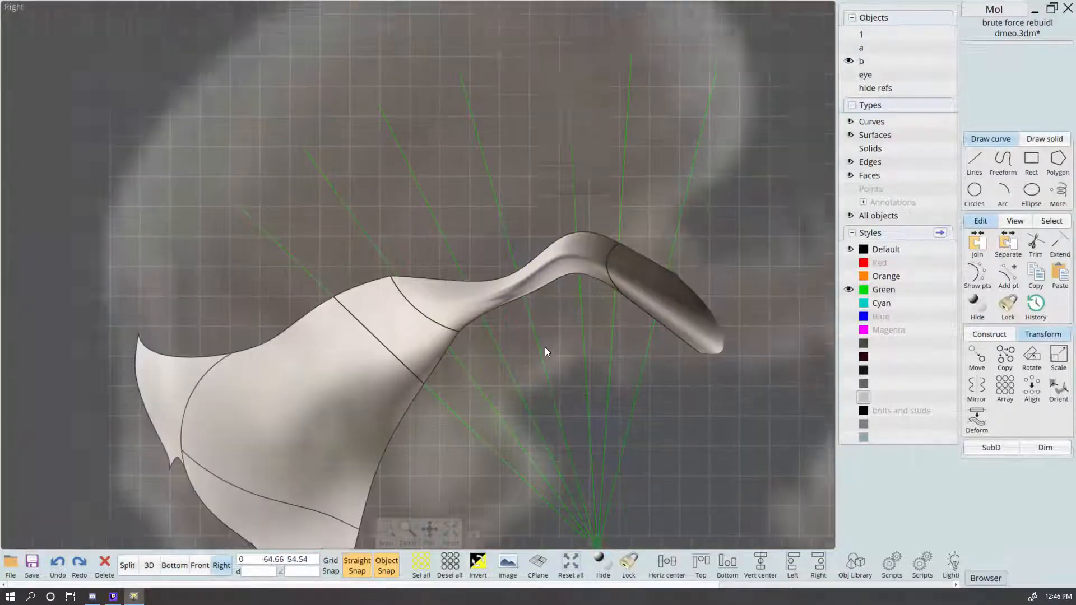
Step: Compare the curved seam with the radial line crossing it, and select the seam edge
left_click(407, 349)
scroll(395, 349, "up", 4)
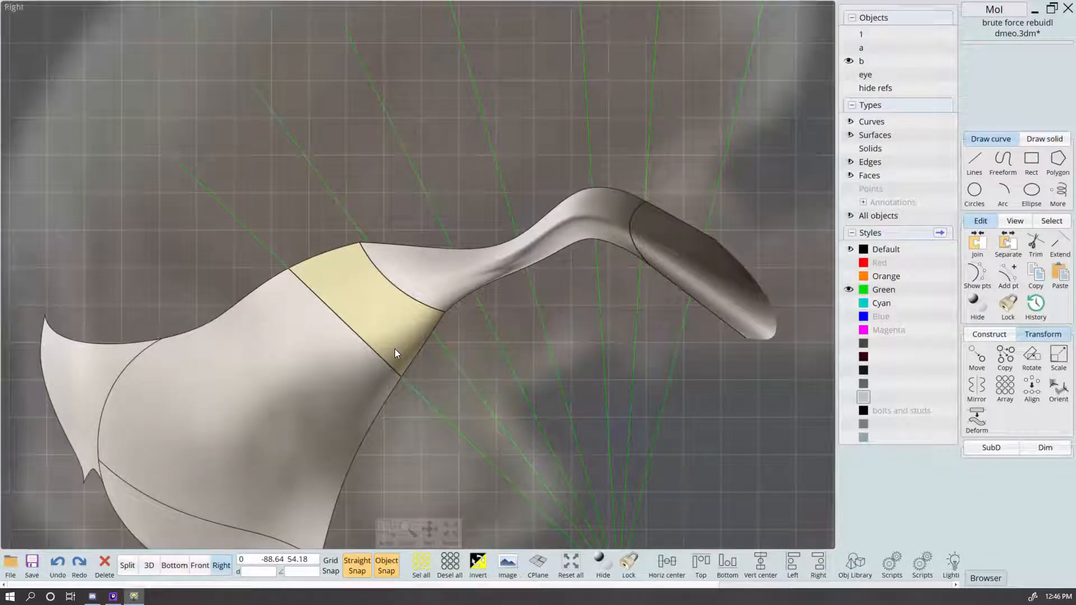
left_click(442, 347)
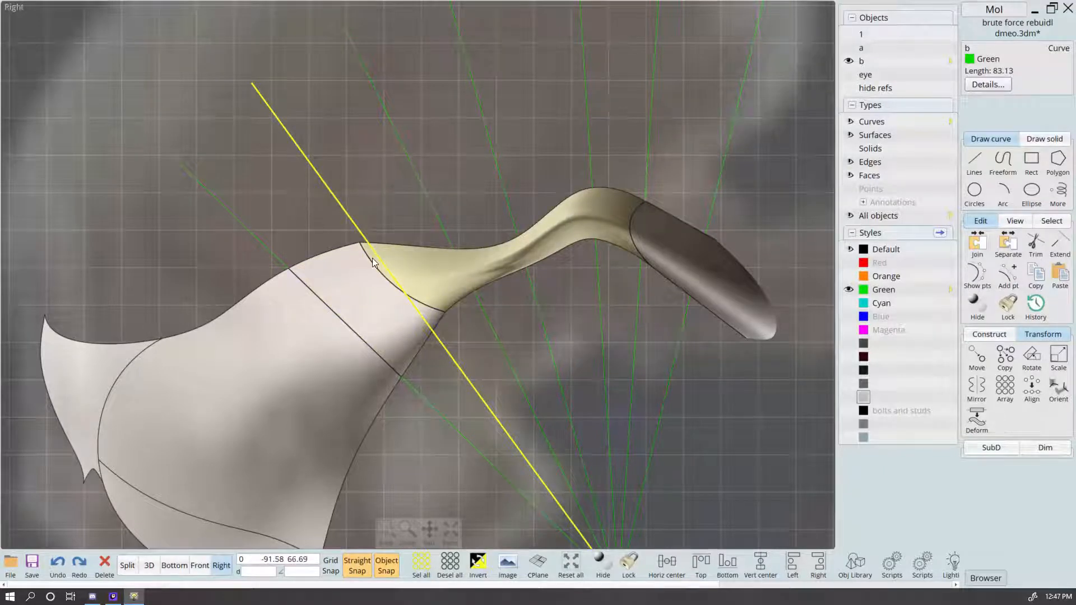
left_click(391, 210)
scroll(409, 278, "up", 3)
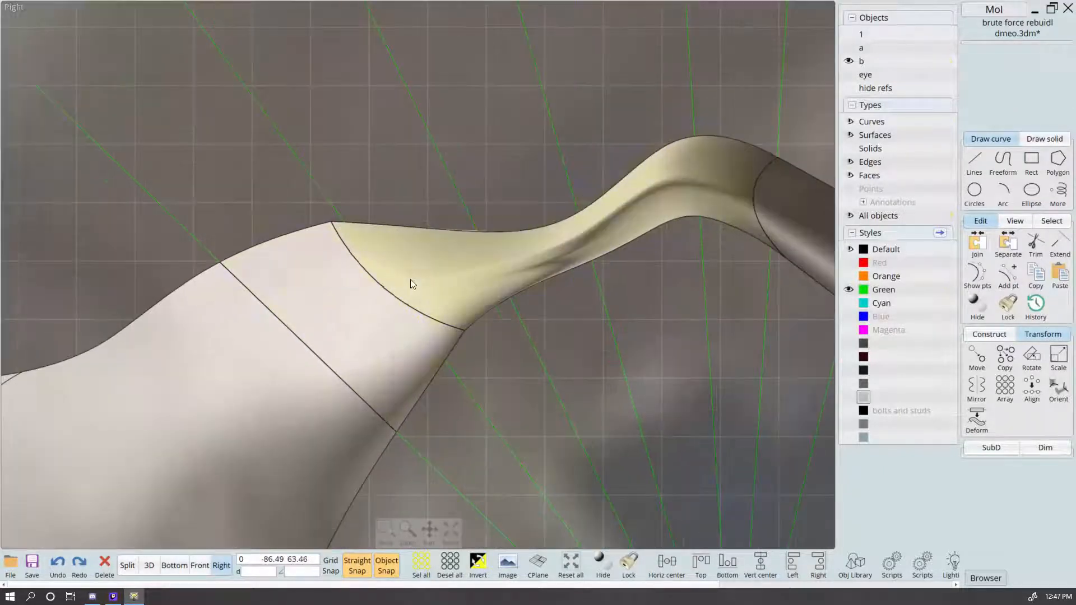
left_click(405, 307)
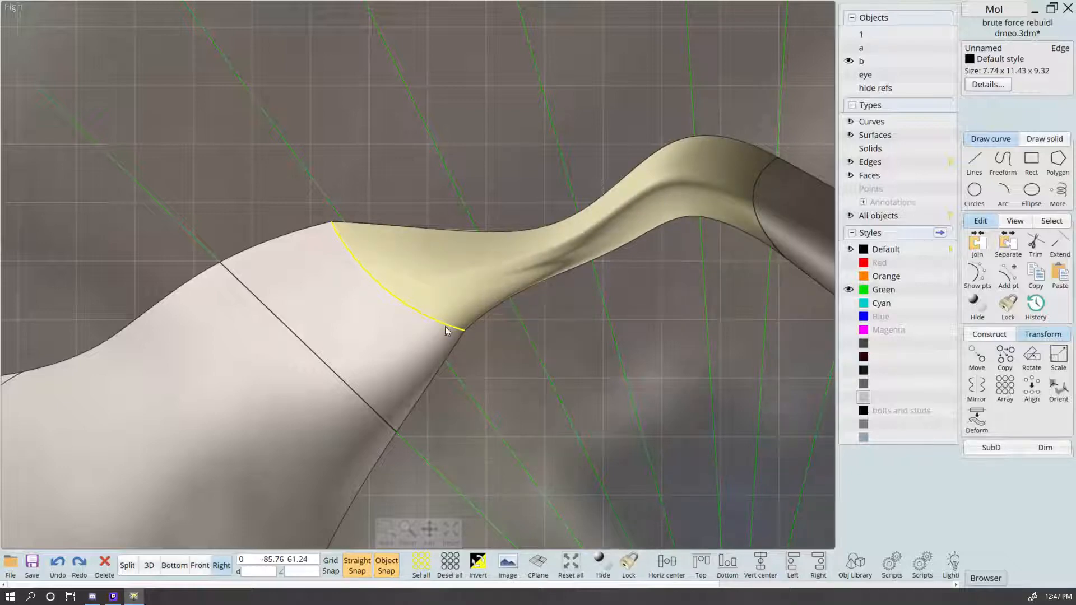
Step: Delete the radial line that crosses the curved seam between the connecting surface and the cheek strip
left_click(468, 381)
left_click(462, 386)
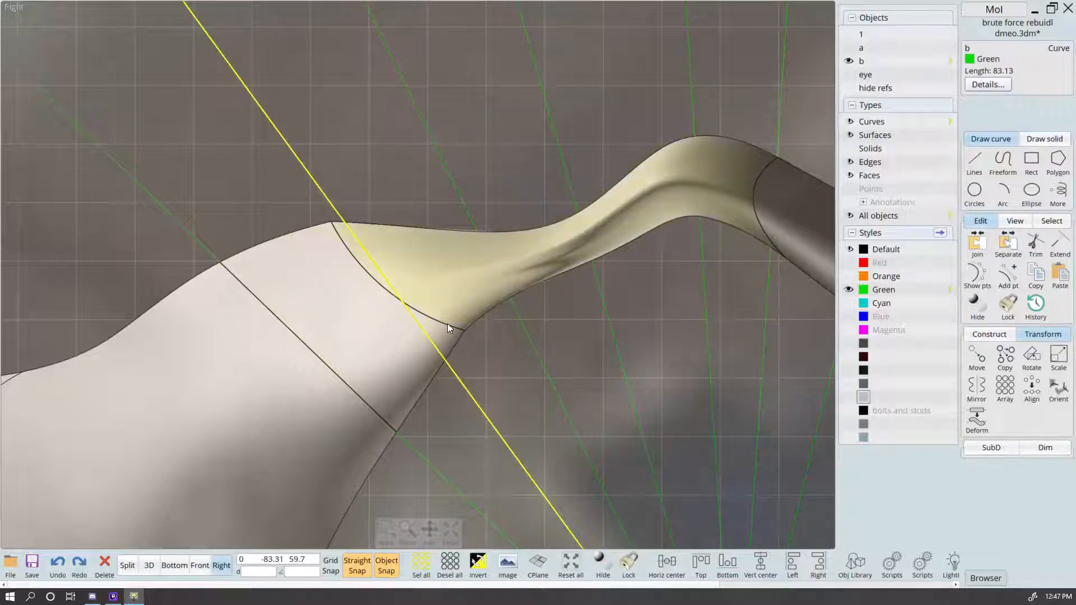
left_click(476, 411)
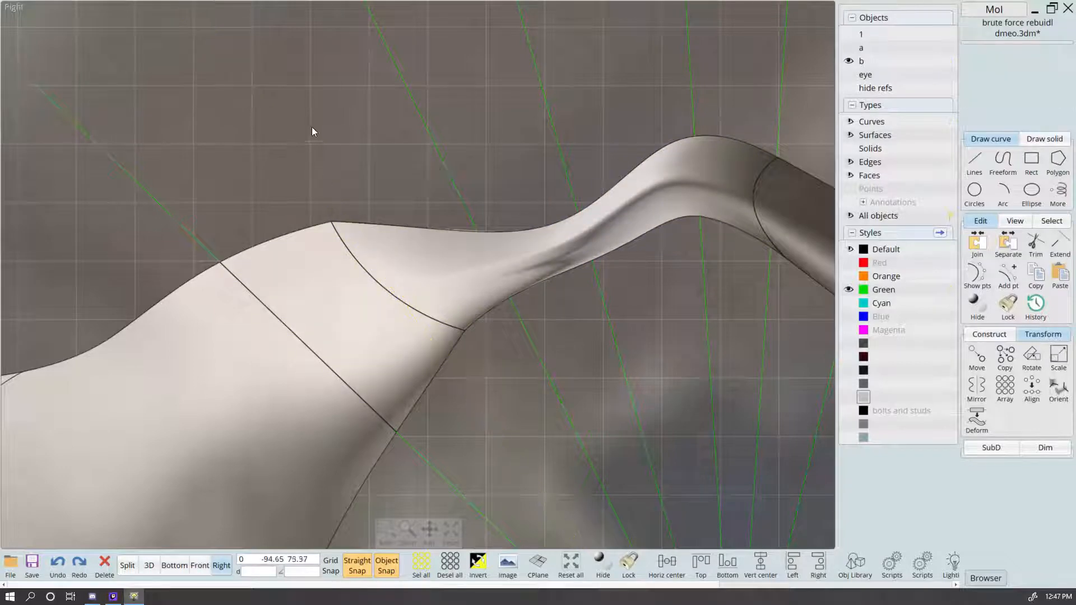
Step: Put a curve copy of the curved seam edge on a new unnamed slate-blue style and save the file
left_click(419, 311)
left_click(419, 312)
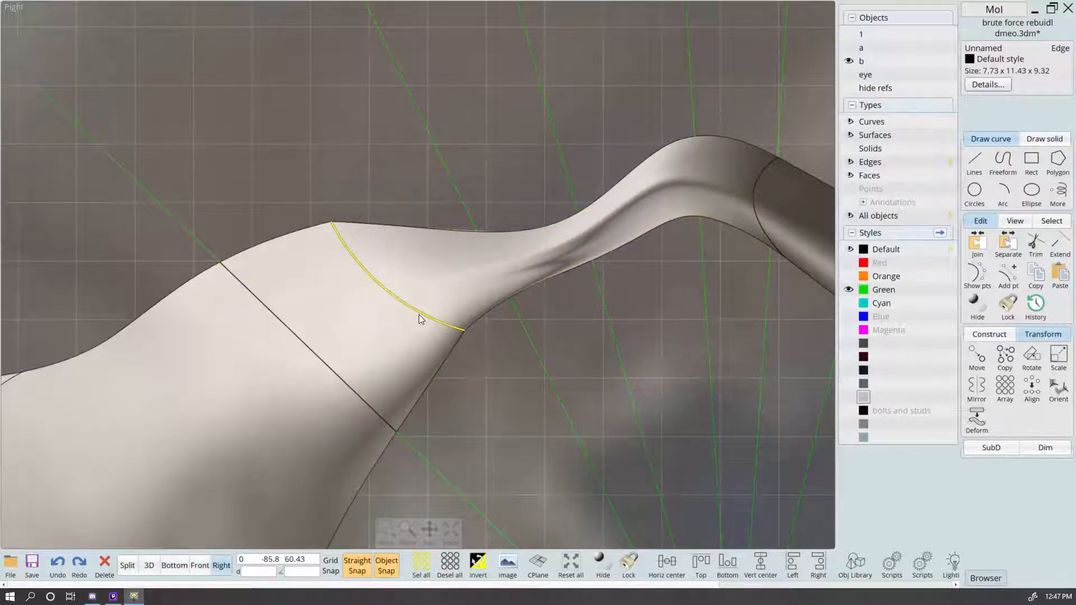
left_click(940, 232)
left_click(886, 267)
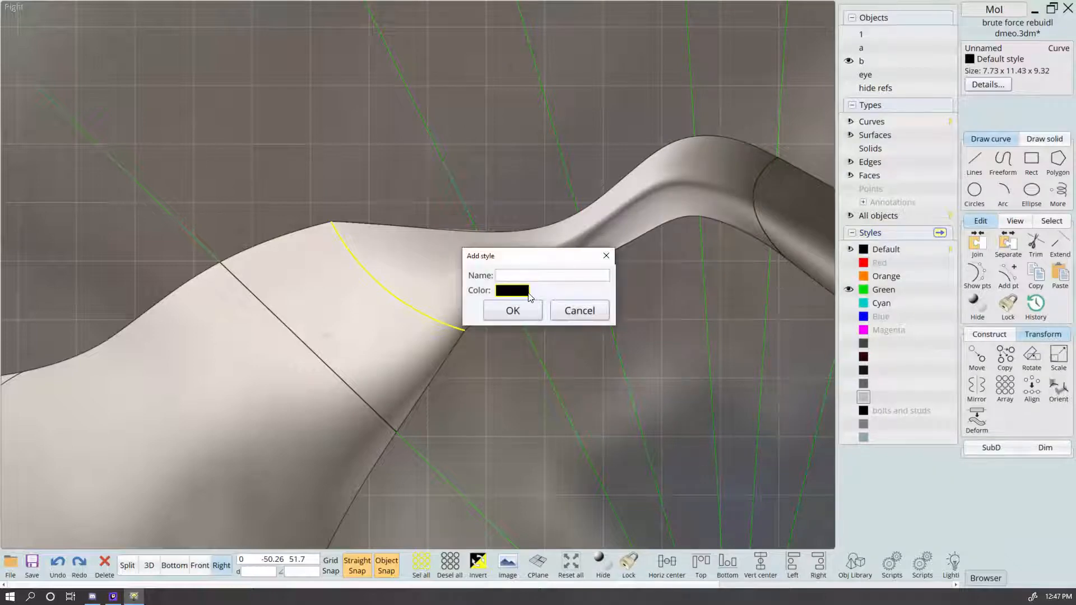
left_click(512, 290)
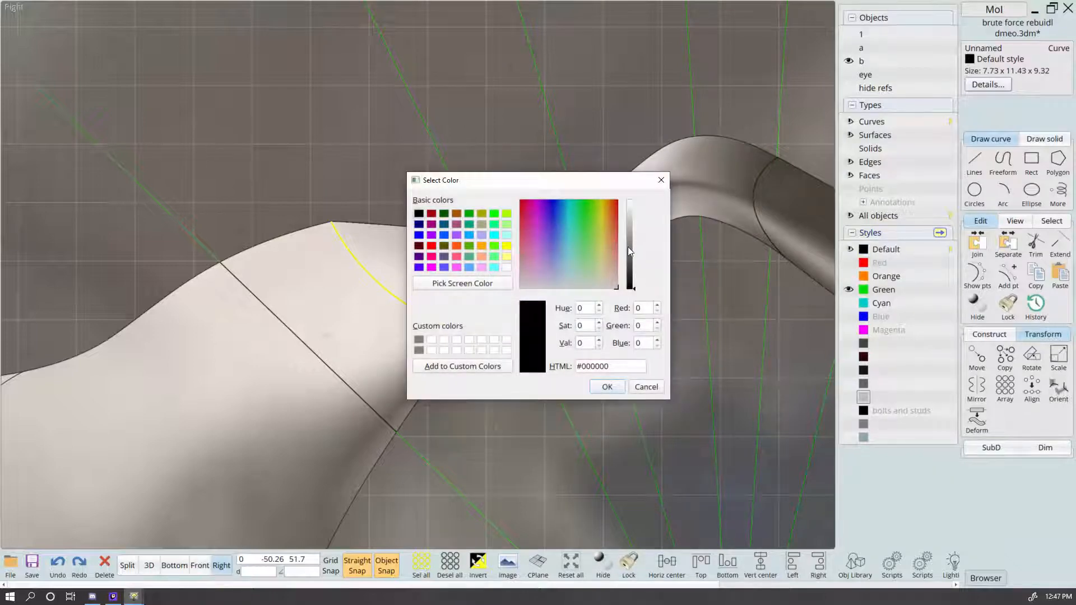
left_click(555, 265)
left_click_drag(630, 257, 629, 237)
left_click(612, 390)
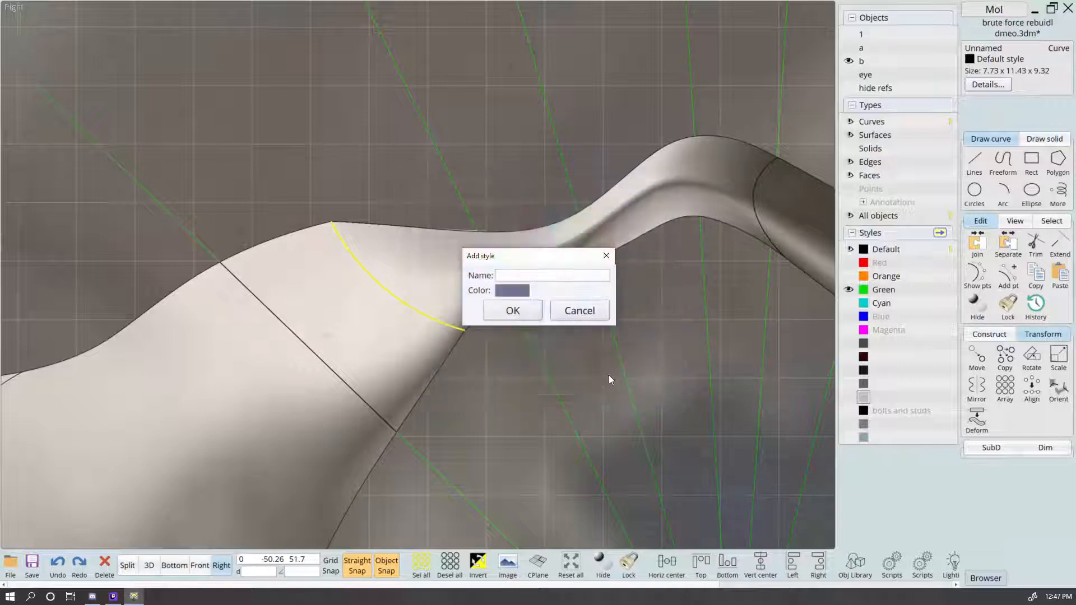
left_click(512, 307)
left_click(359, 191)
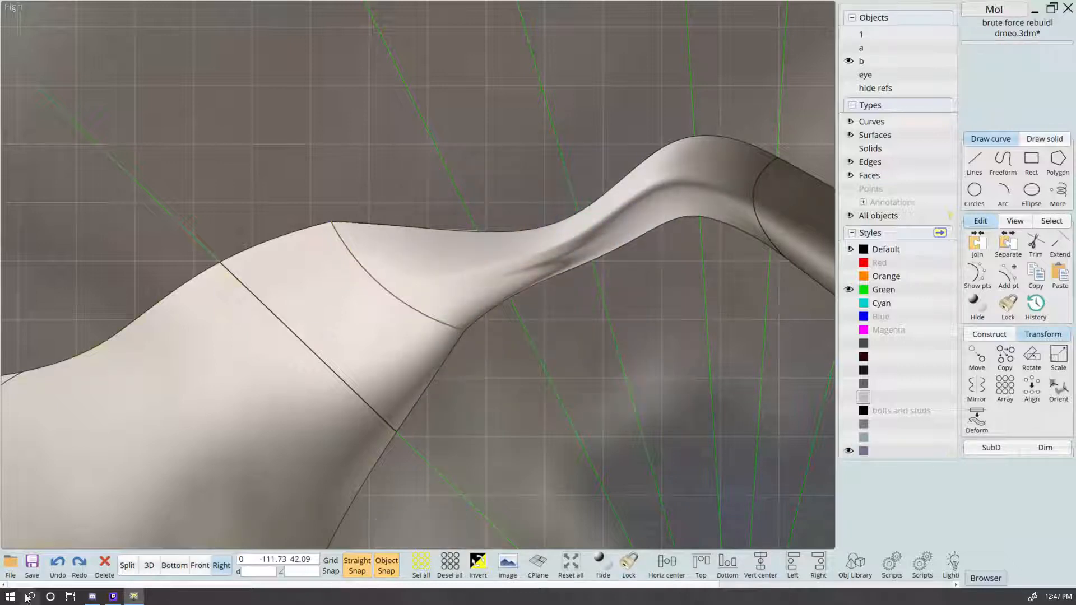
key("ctrl+s")
Step: Copy the straight seam edge on the cheek and the seam edge at the brow as curves on the slate-blue style
scroll(543, 396, "down", 2)
scroll(542, 393, "down", 4)
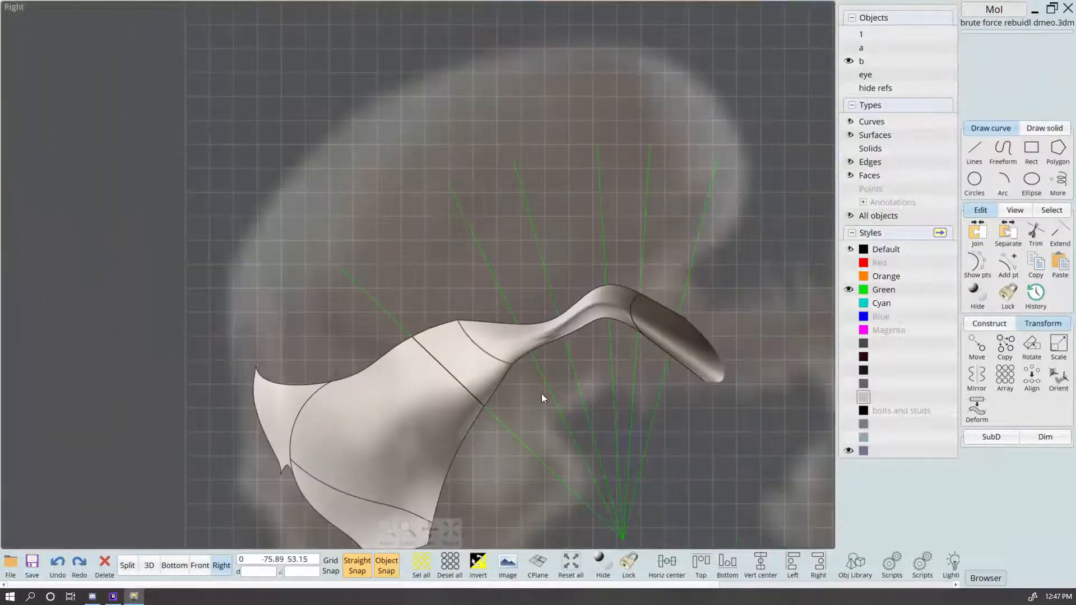
scroll(541, 397, "up", 4)
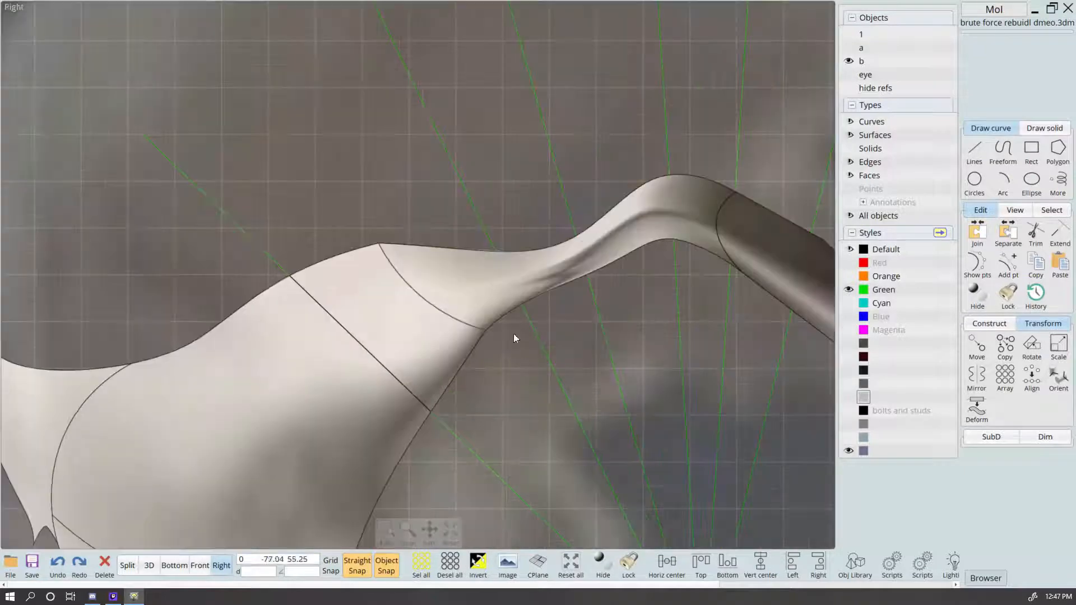
left_click(718, 226)
left_click(395, 379)
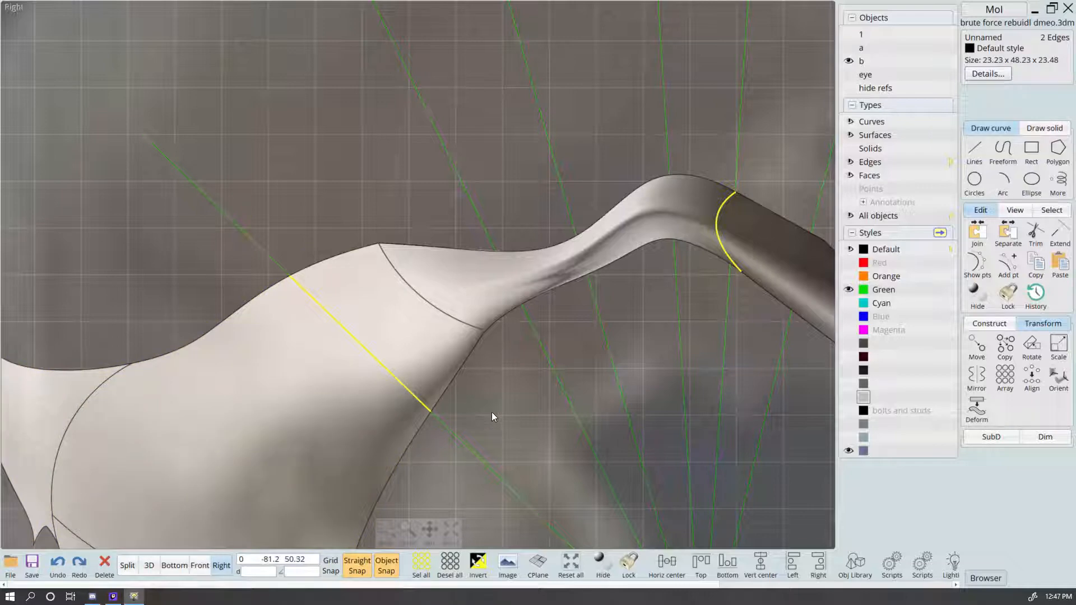
key("ctrl+c")
key("ctrl+v")
Step: Hide the slate-blue style's curves and save the file
left_click(848, 450)
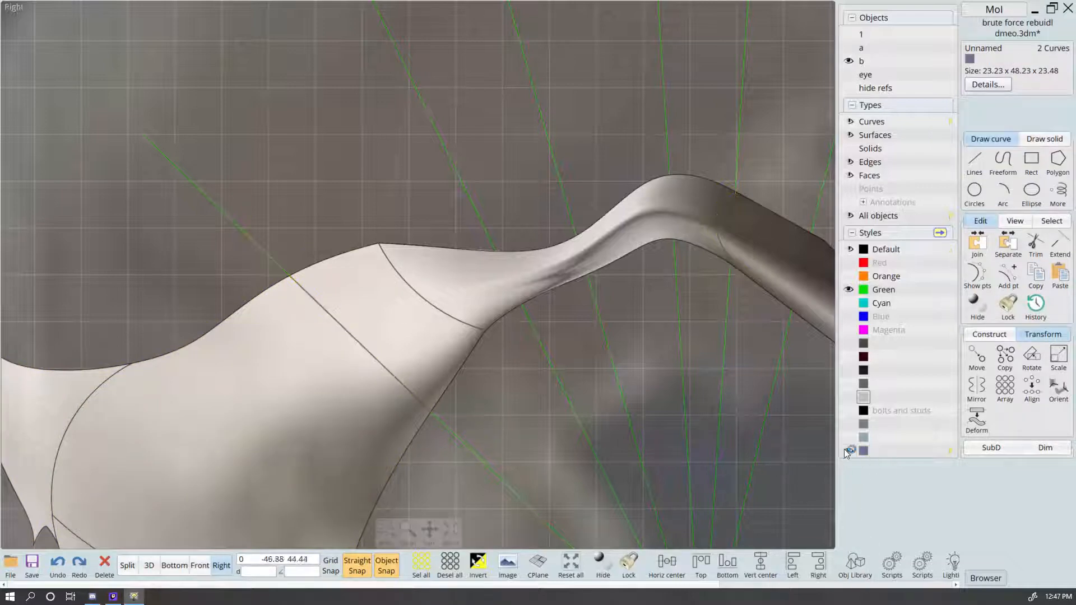
left_click(32, 571)
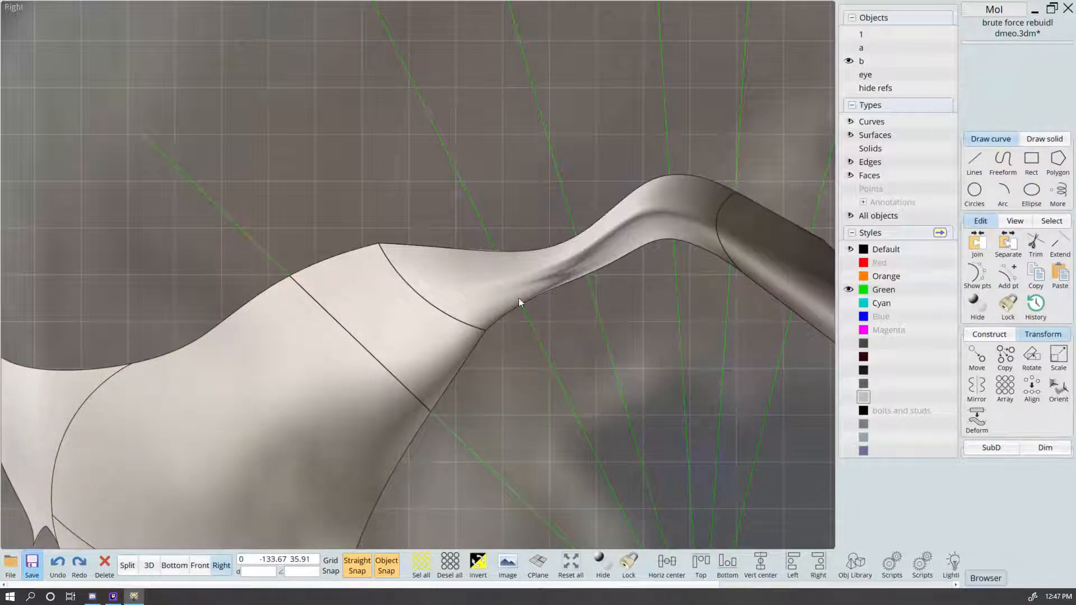
Step: Trim the connecting surface with the three radial lines crossing it, keeping all the pieces
scroll(582, 329, "down", 3)
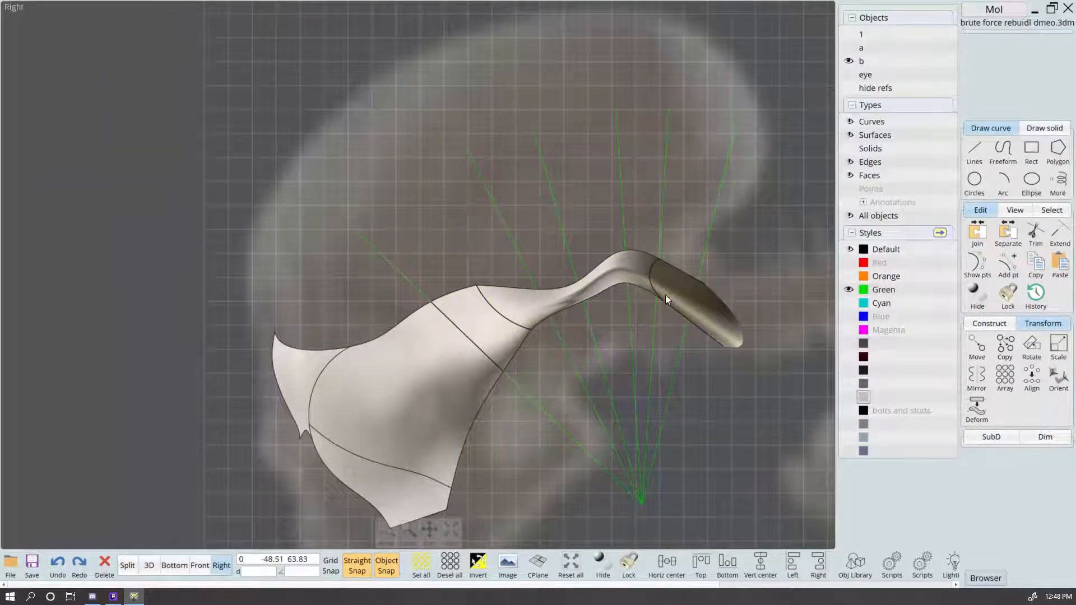
left_click(628, 273)
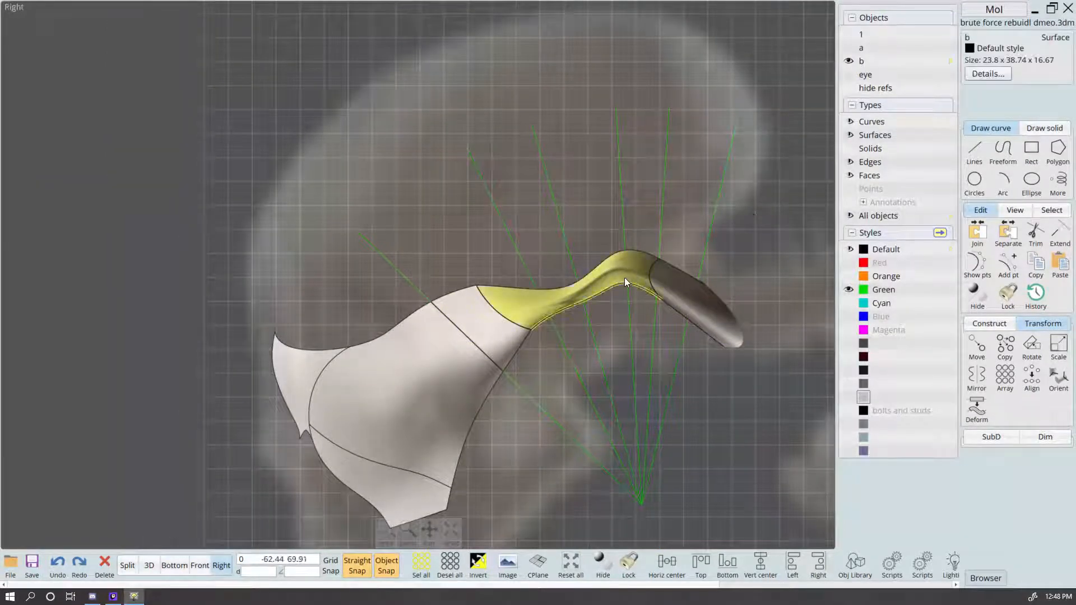
scroll(624, 278, "up", 2)
key("t")
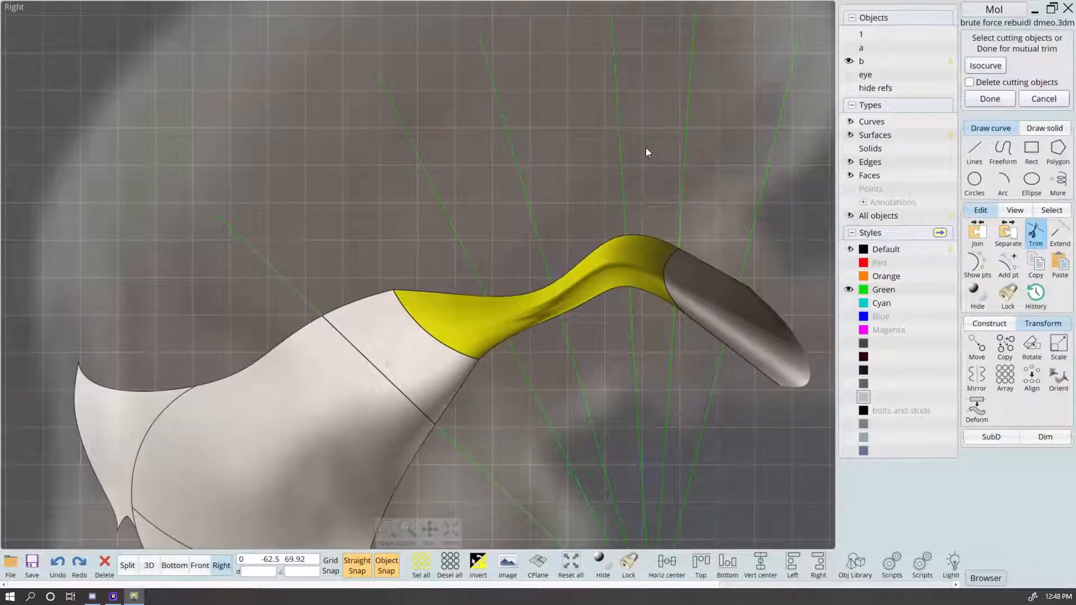
left_click(623, 176)
left_click(531, 221)
left_click(459, 235)
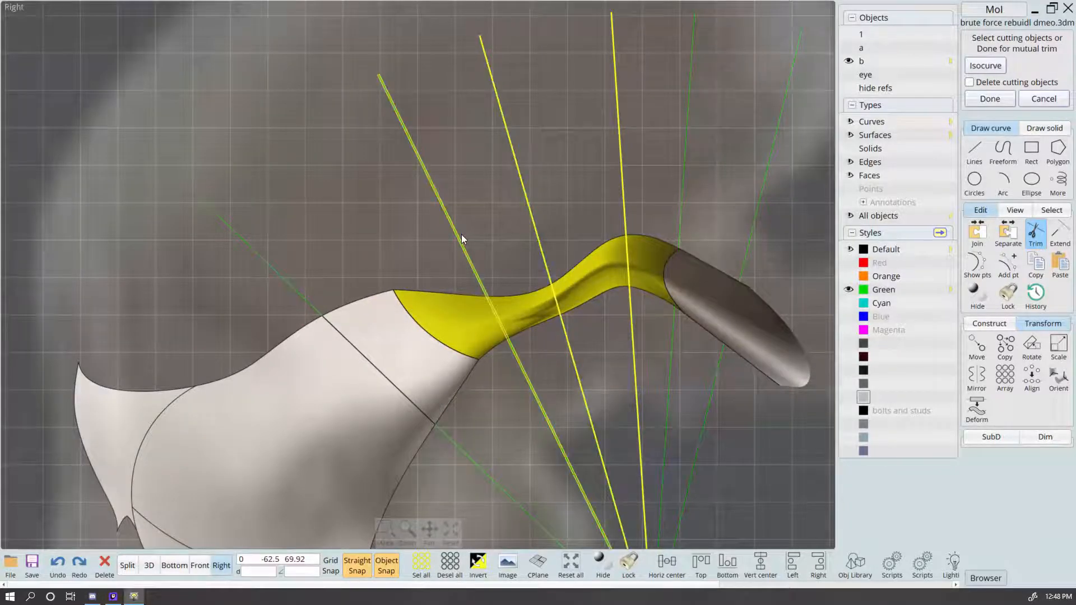
right_click(351, 198)
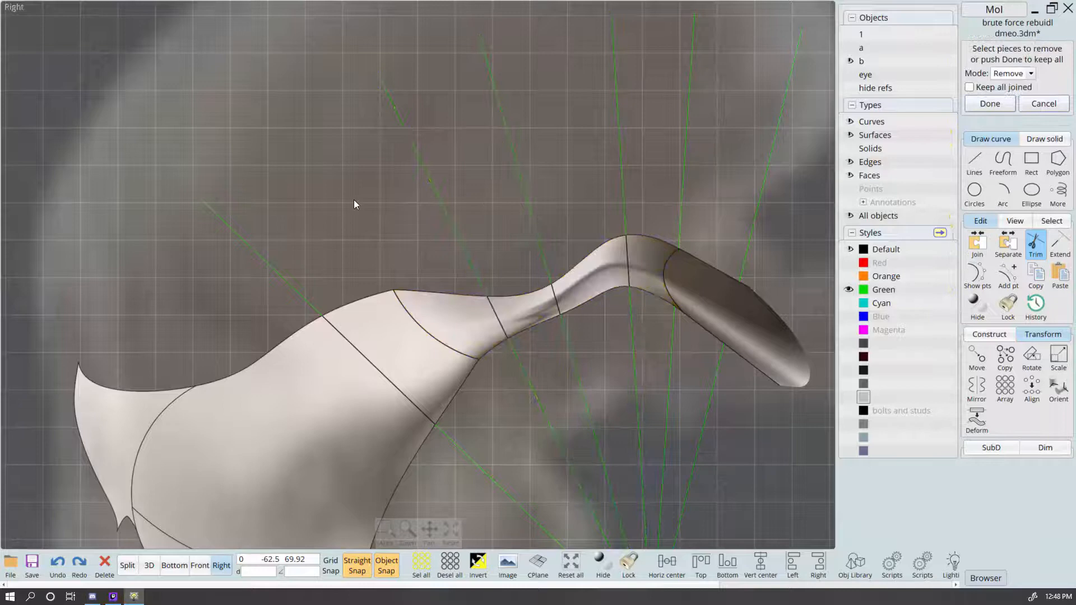
left_click(997, 104)
Step: Mirror the radial line at the brow seam about an axis through the fan's apex, replacing the deleted line near the curved seam
left_click(748, 240)
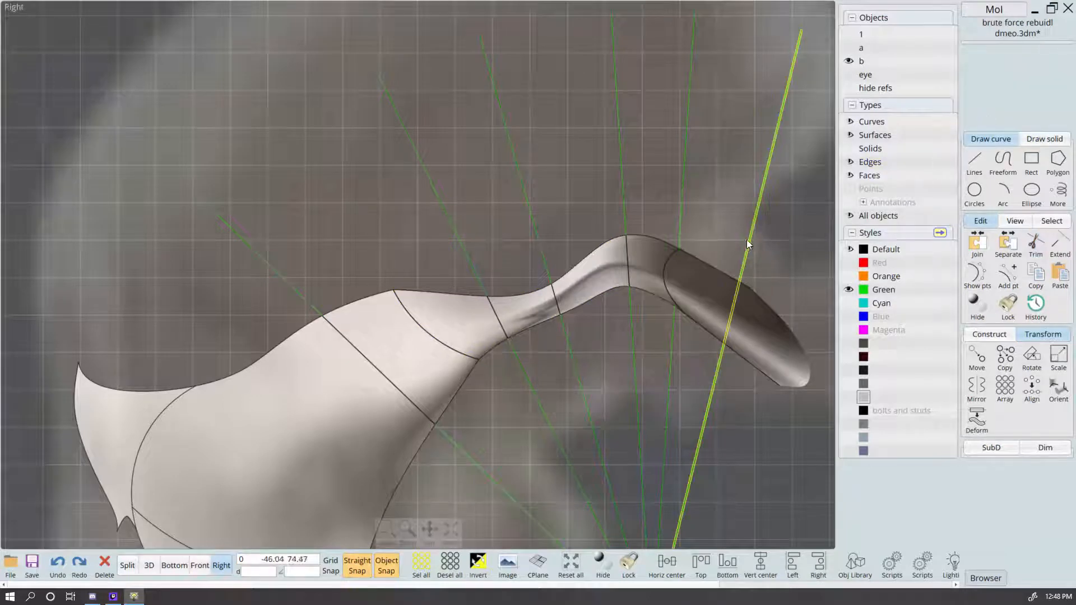
left_click(701, 221)
left_click(679, 205)
key("m")
scroll(590, 337, "down", 2)
middle_click_drag(591, 338, 593, 194)
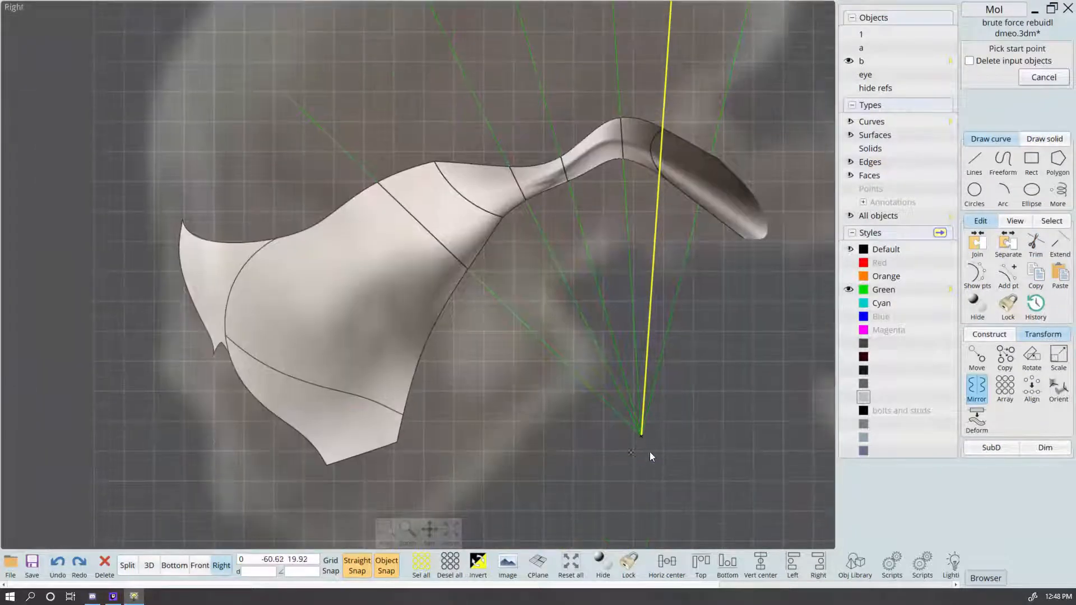
left_click(639, 404)
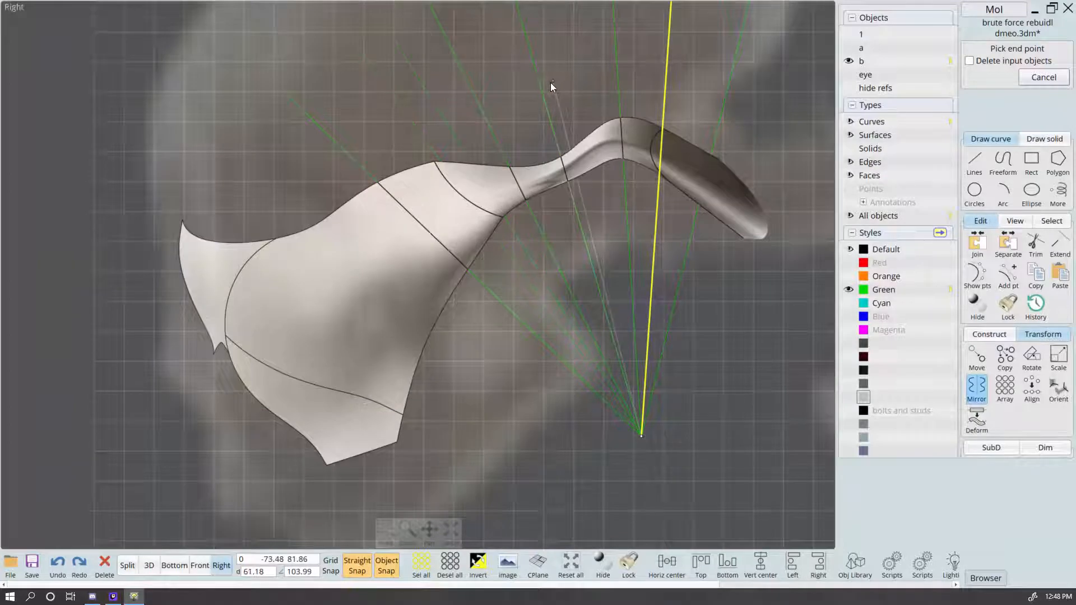
left_click(546, 91)
left_click(574, 66)
Step: Trim the two surfaces on either side of the curved seam with the mirrored radial line, keeping all the pieces
scroll(477, 196, "up", 2)
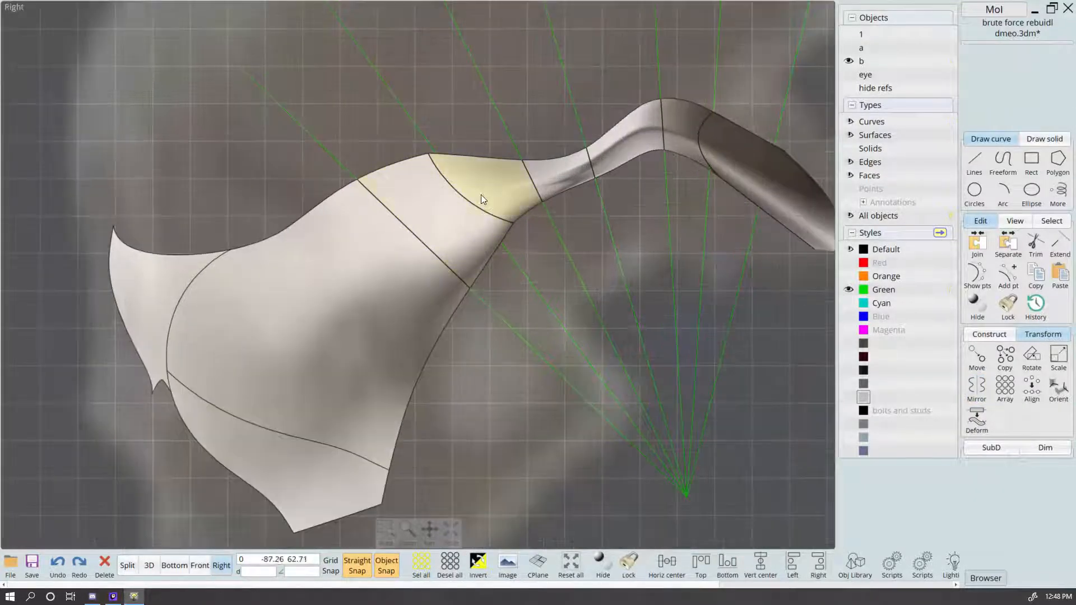
left_click(473, 221)
left_click(473, 221)
scroll(502, 304, "up", 2)
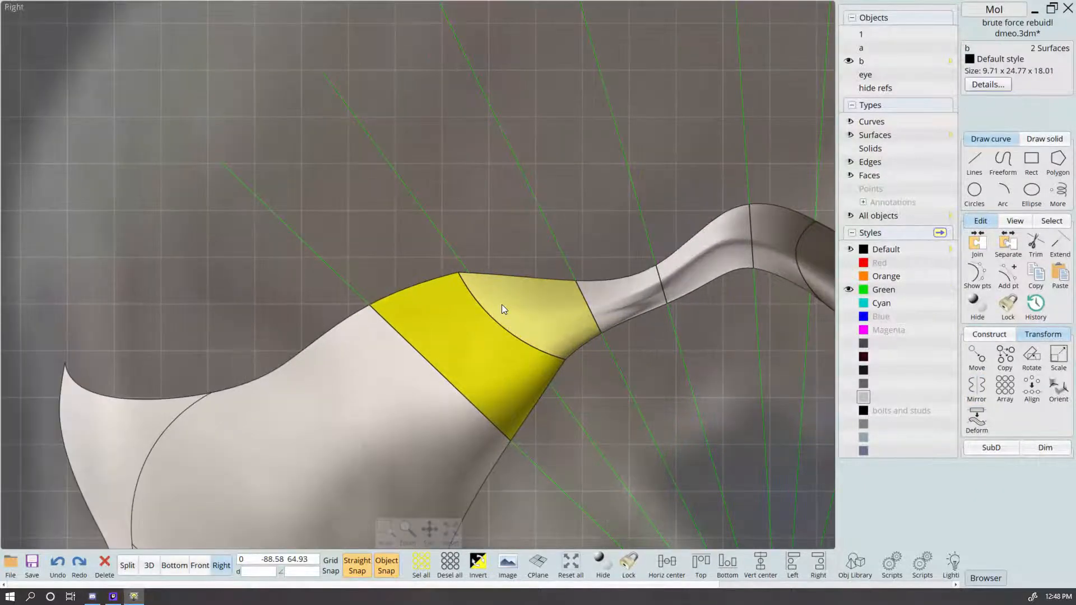
key("t")
left_click(449, 250)
right_click(448, 254)
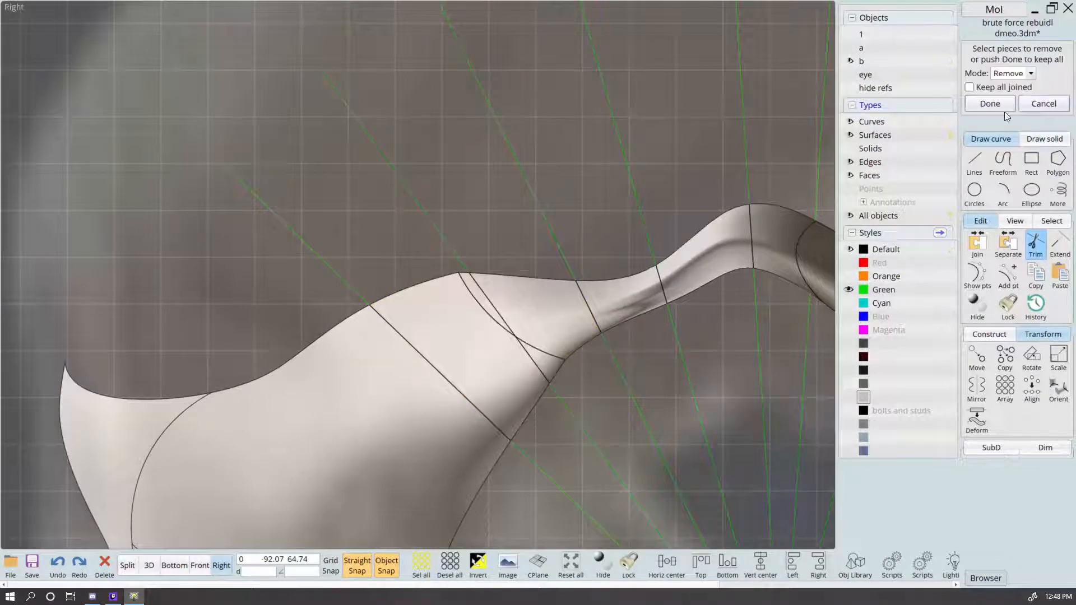
right_click(639, 217)
scroll(505, 365, "up", 2)
scroll(454, 262, "down", 3)
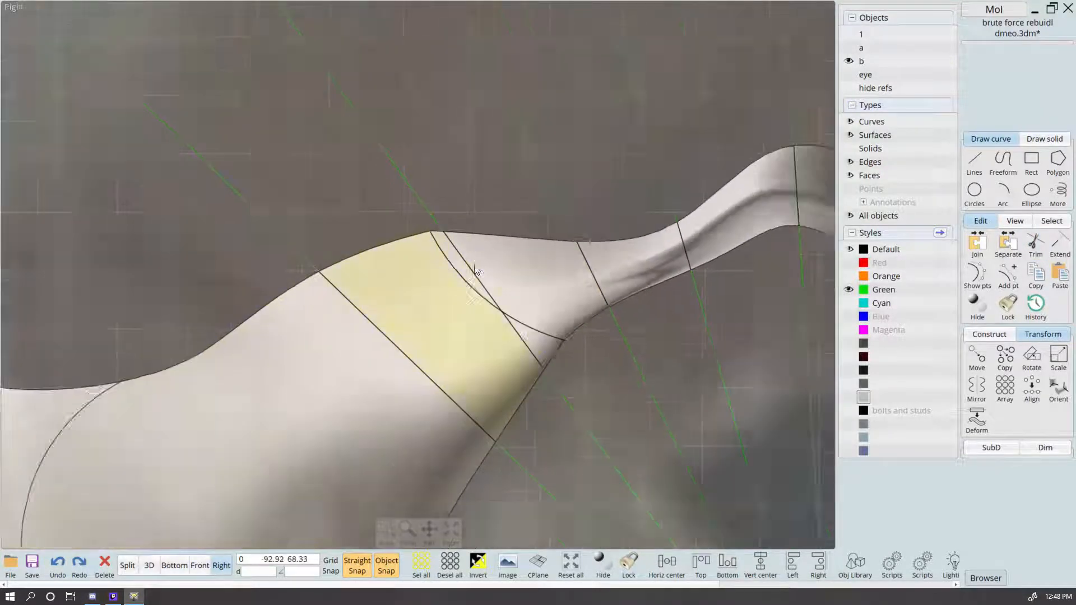
Step: Hide the green radial lines and examine the new cut across the curved seam in the 3D and split views
left_click(849, 291)
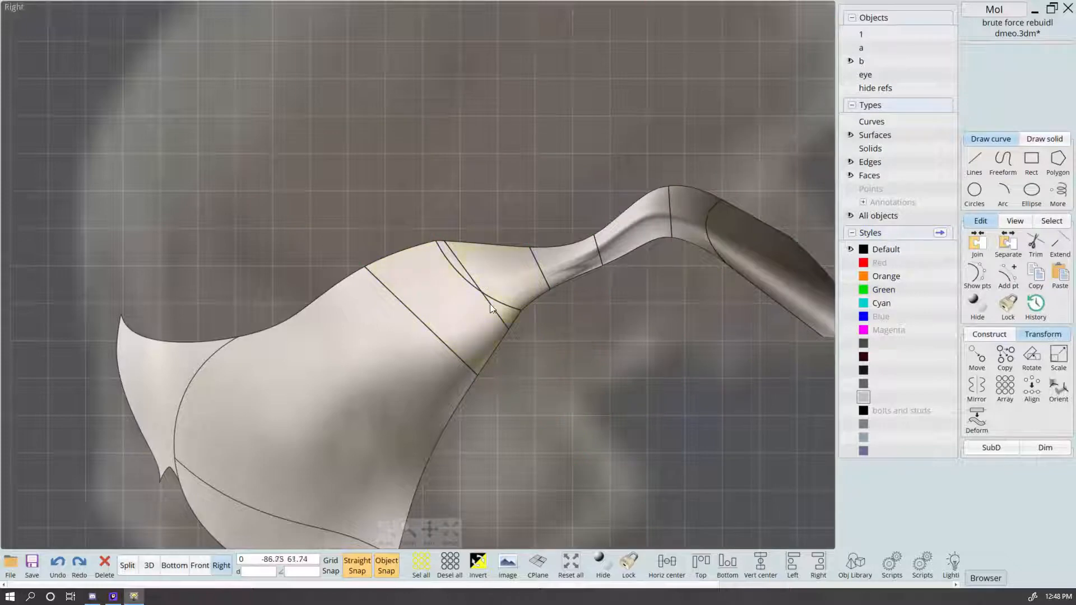
left_click_drag(476, 167, 458, 278)
left_click(148, 565)
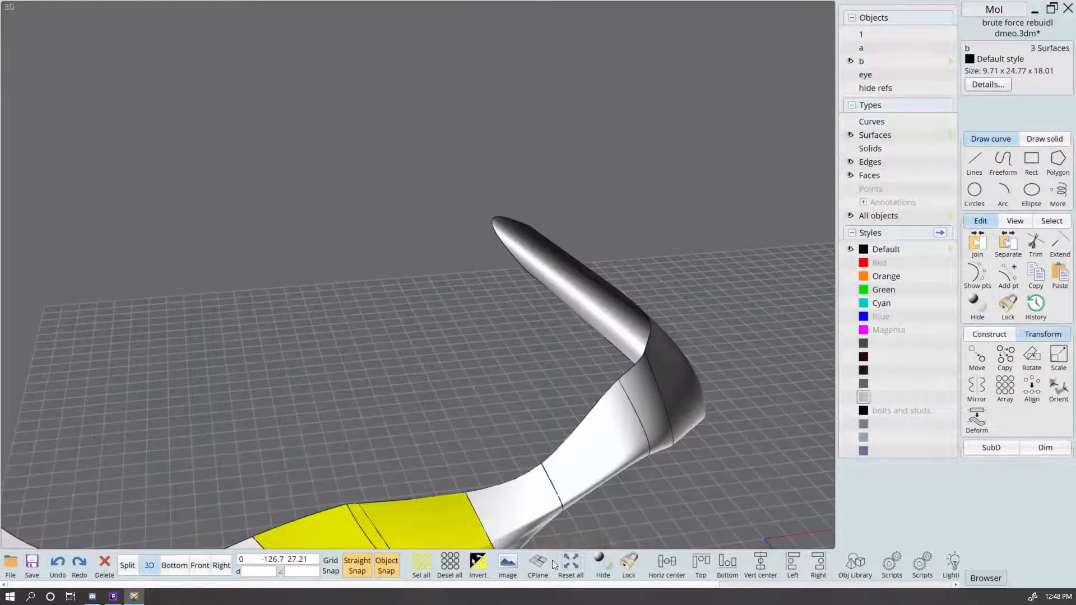
scroll(773, 392, "up", 5)
left_click(748, 403)
scroll(748, 403, "down", 2)
right_click_drag(748, 403, 734, 426)
left_click(128, 566)
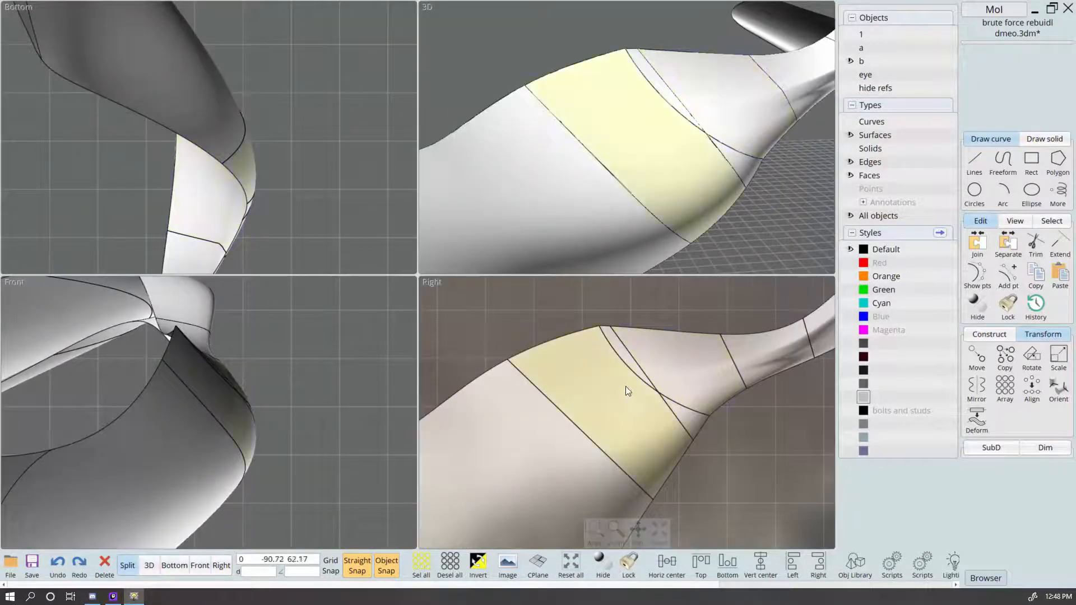
Step: Copy the two edges along the new straight cut across the curved seam and paste them as curves
left_click(648, 363)
left_click(651, 378)
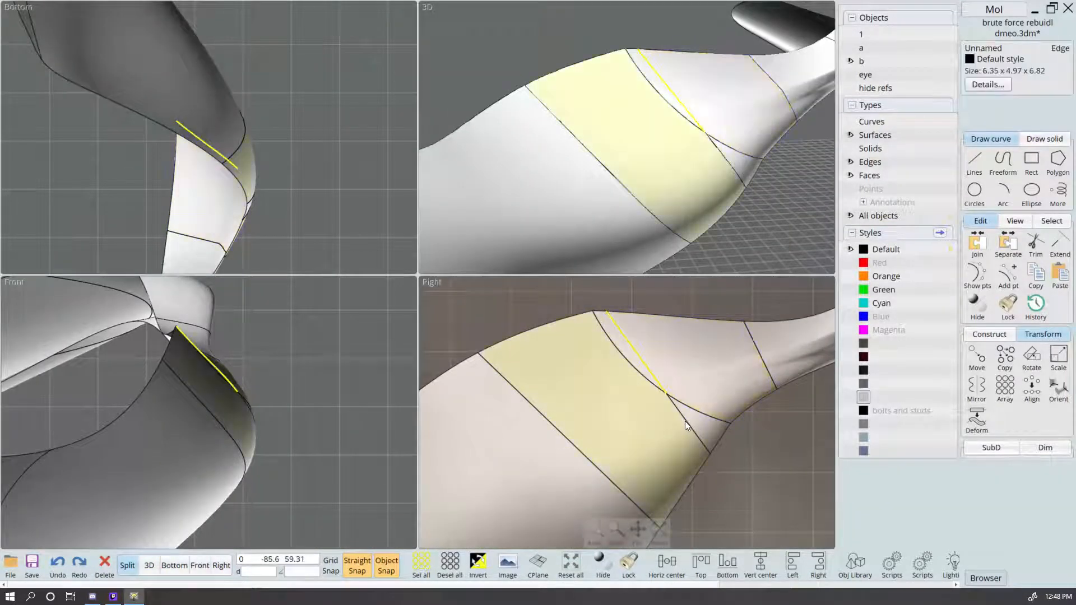
left_click(685, 421)
left_click(692, 428)
right_click_drag(749, 149, 728, 160)
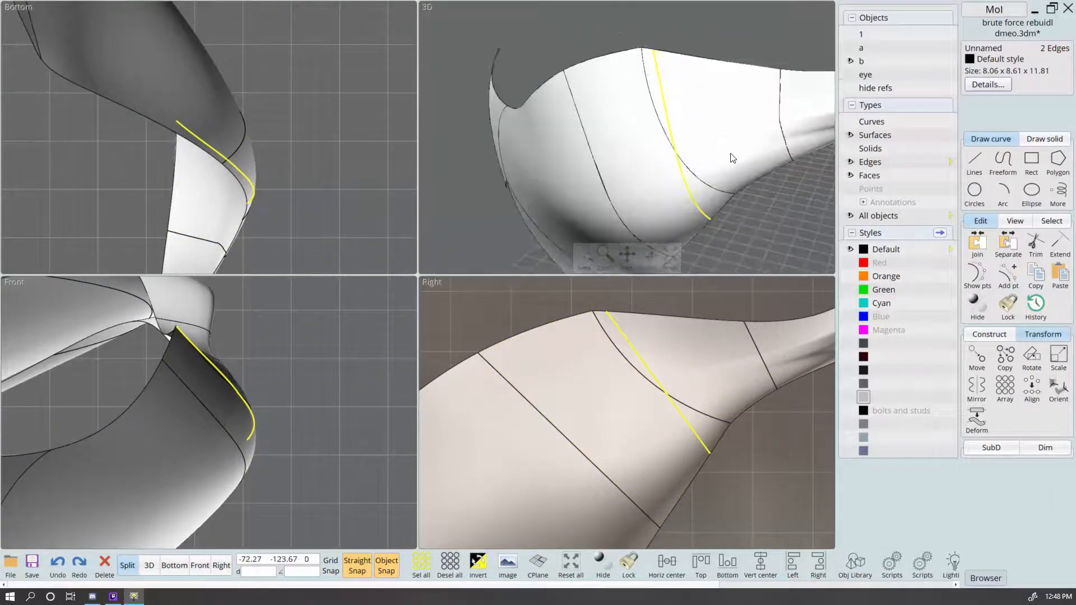
key("ctrl+c")
key("ctrl+v")
Step: Delete the four surface pieces around the curved seam, leaving only the pasted cut curves between the cheek and the connecting surface
left_click(760, 460)
left_click(718, 394)
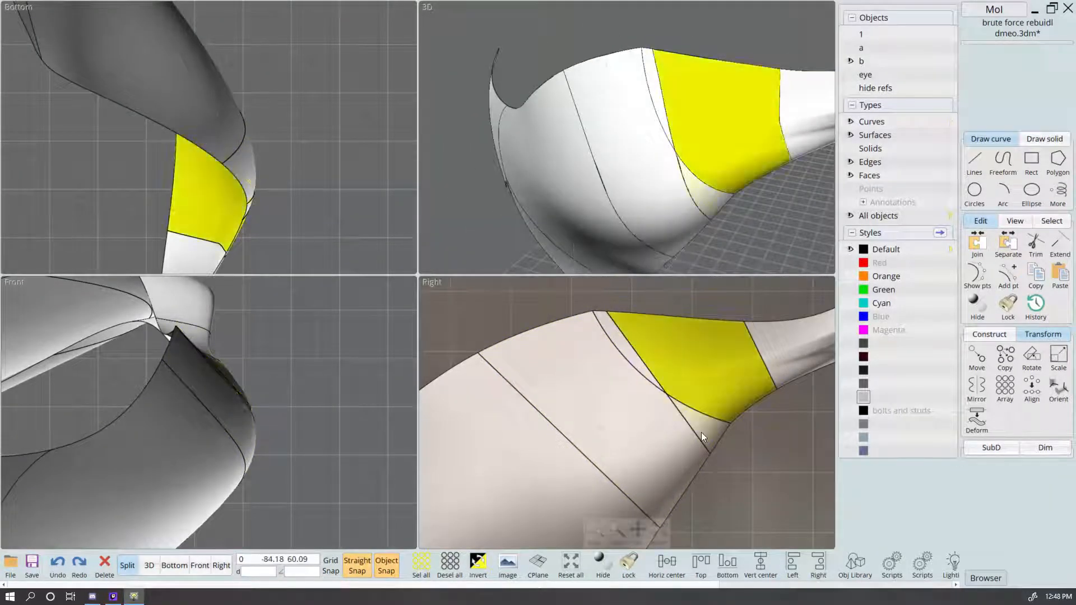
left_click(702, 432)
scroll(617, 339, "up", 2)
left_click(617, 340)
left_click(582, 374)
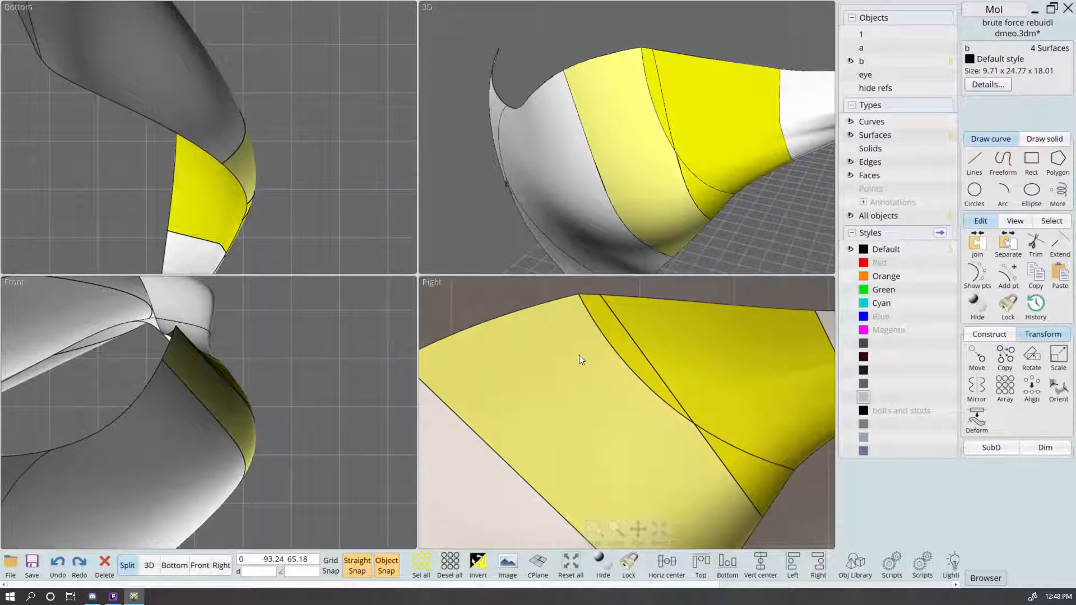
key("Delete")
Step: Select the two pasted cut curves and show their control points
left_click_drag(721, 53, 673, 203)
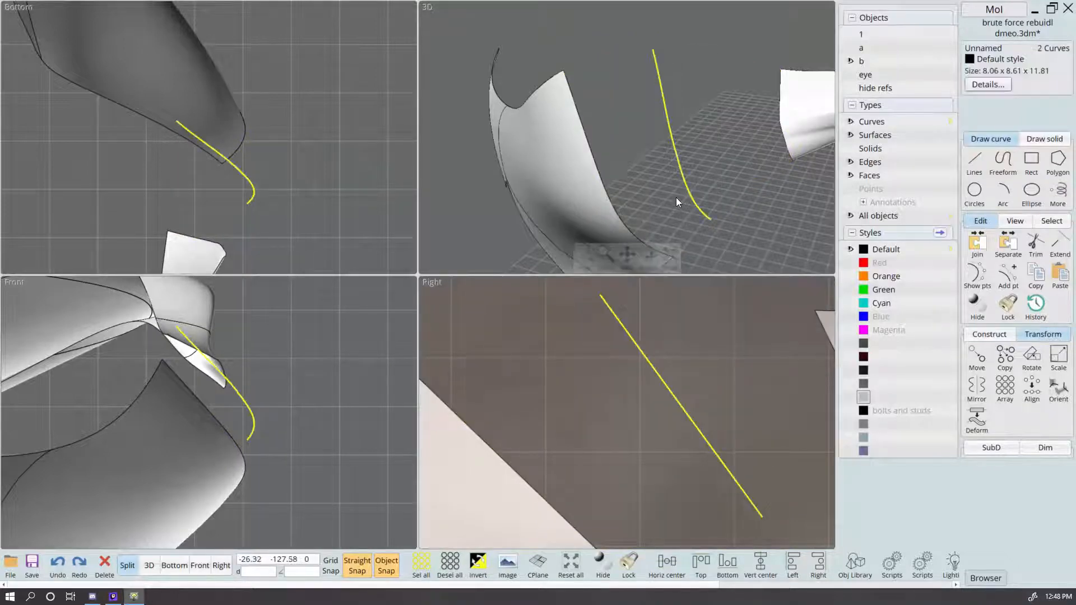
key("Escape")
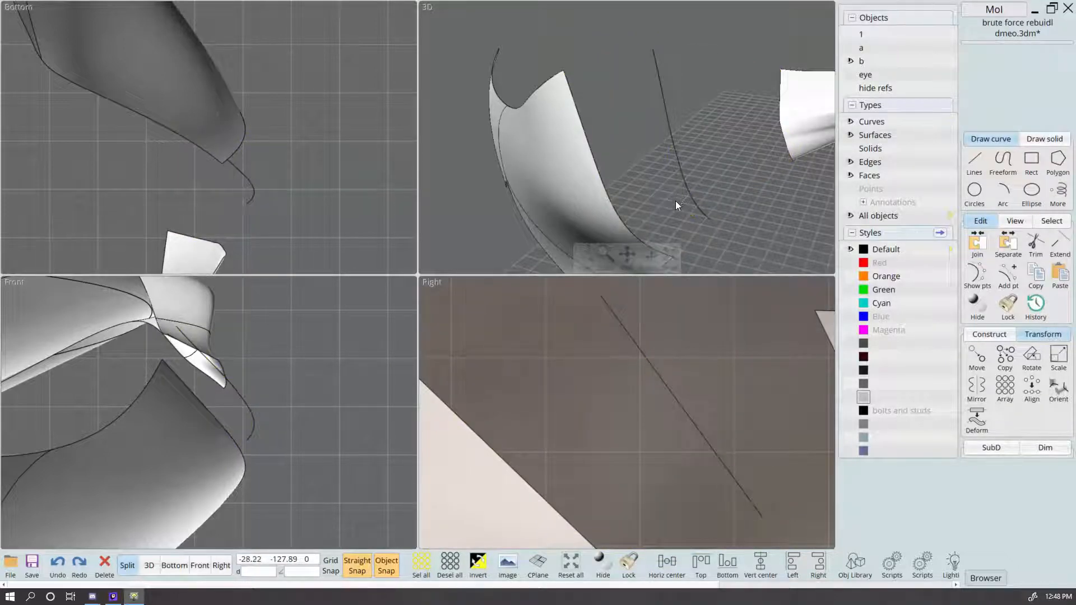
double_click(689, 418)
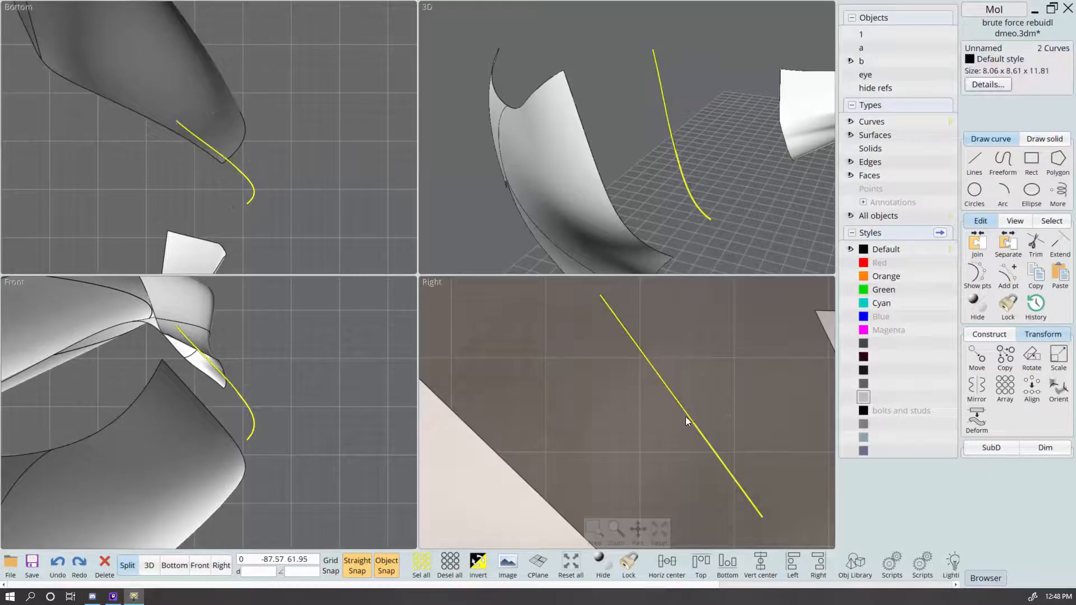
key("p")
scroll(703, 187, "up", 4)
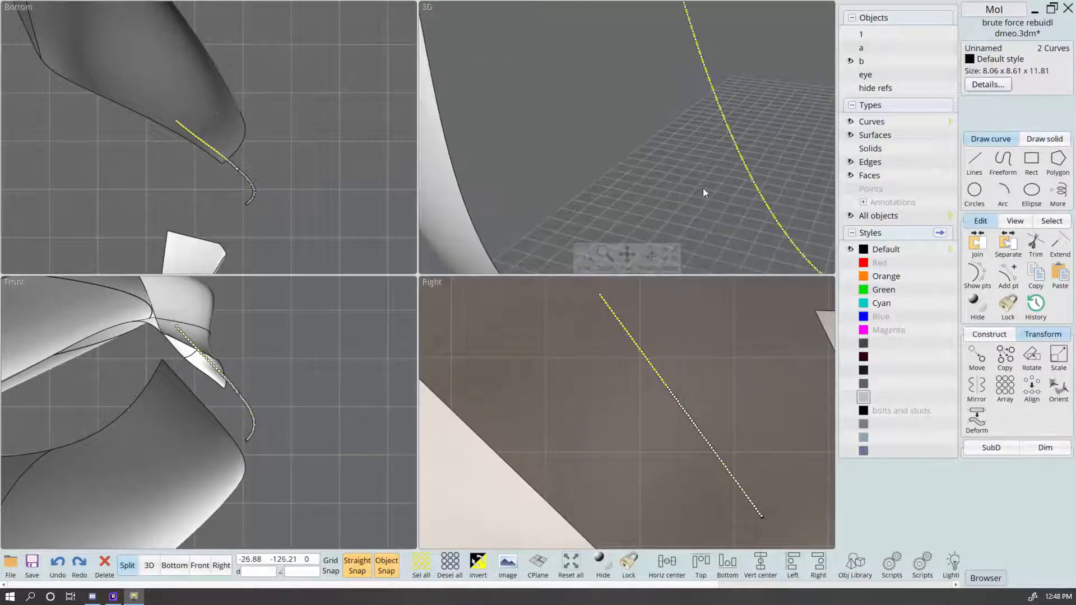
Step: Hide the control points and move the lower cut curve in the Front view so its upper end meets the other cut curve
left_click(746, 412)
right_click_drag(739, 187, 717, 170)
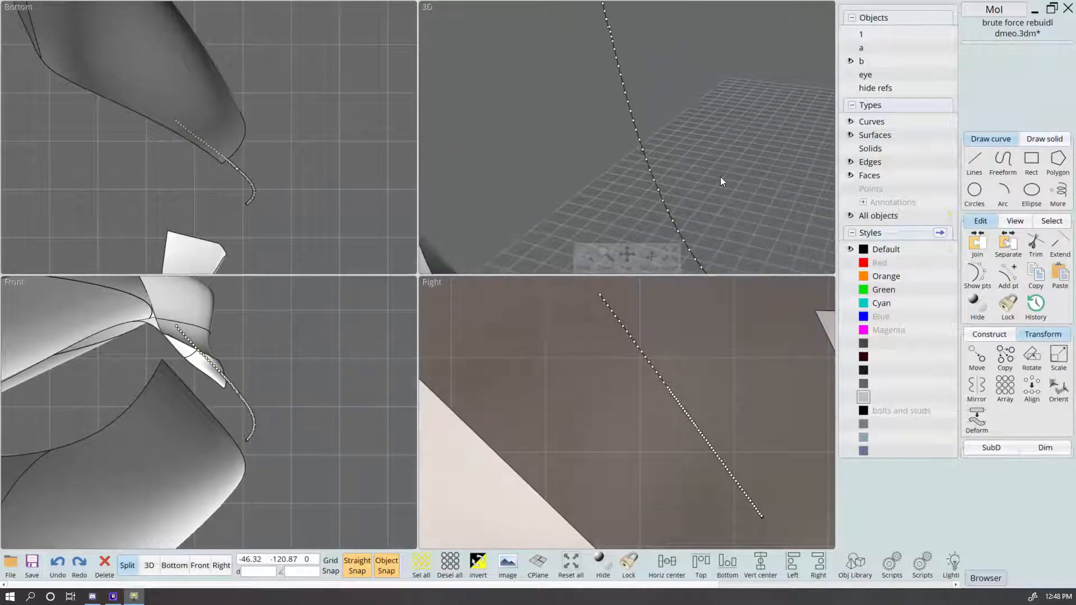
key("Escape")
left_click(724, 465)
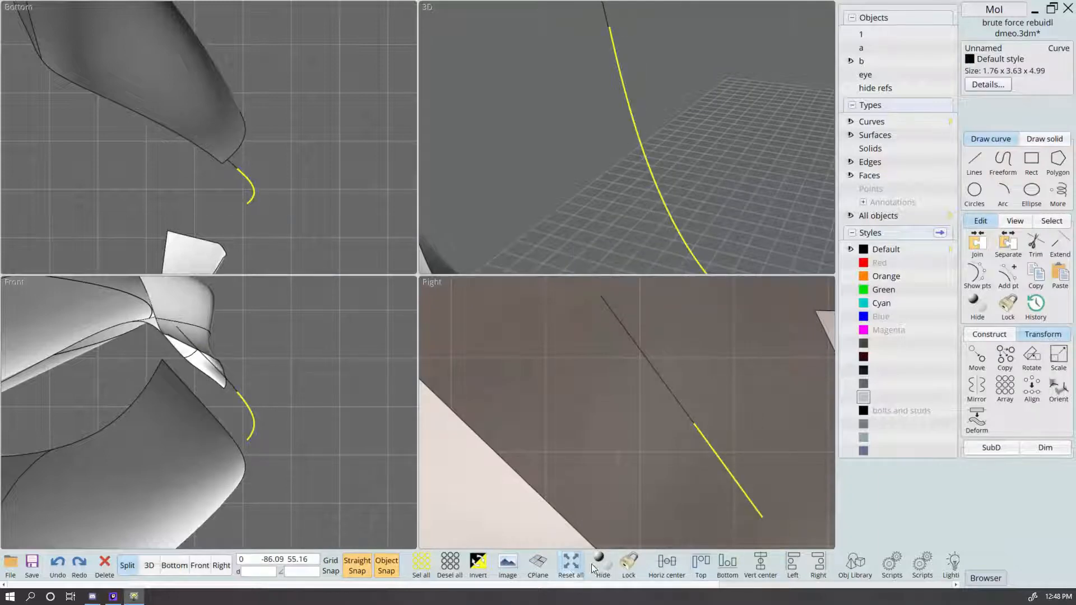
left_click(572, 563)
scroll(332, 422, "up", 5)
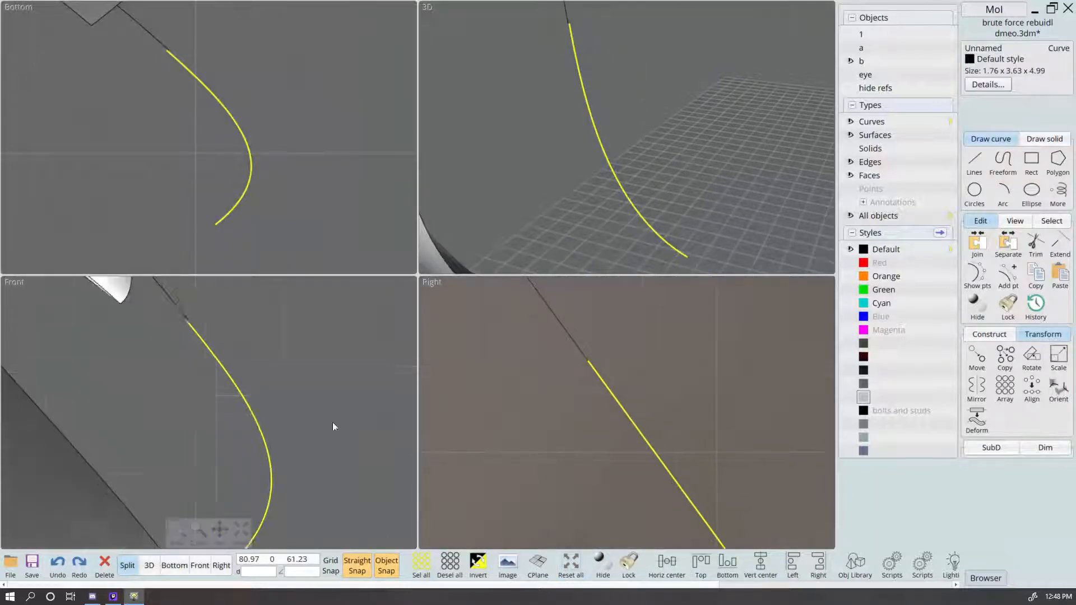
scroll(207, 352, "up", 3)
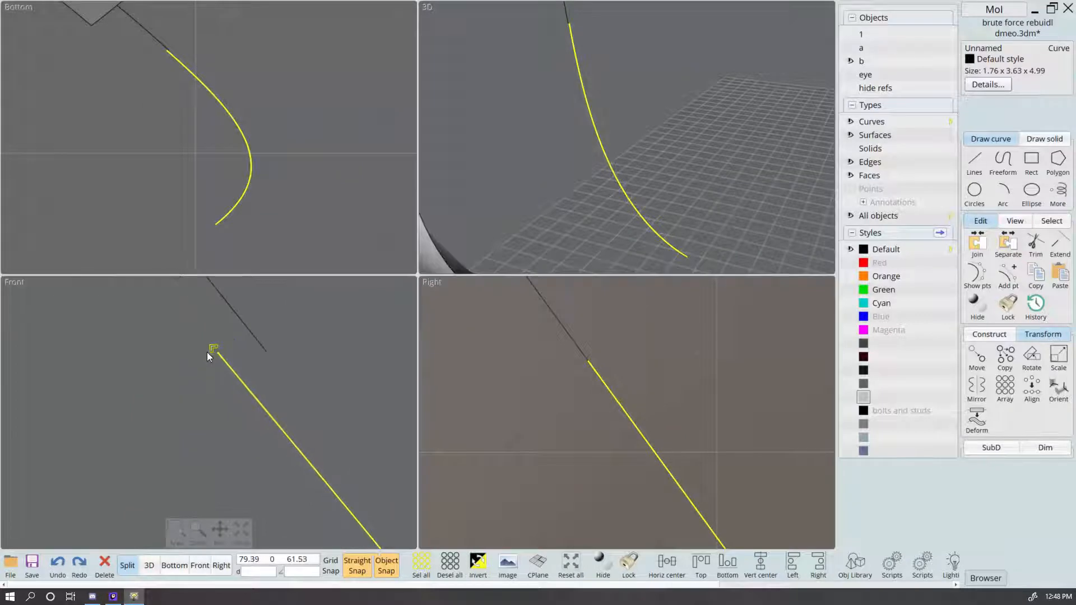
scroll(209, 357, "down", 1)
left_click(300, 346)
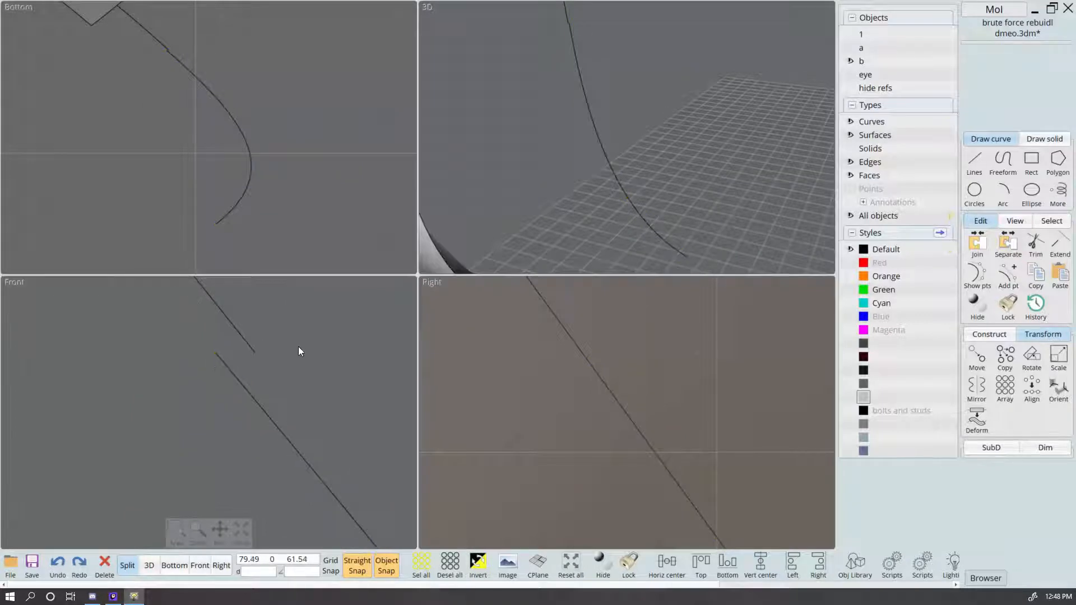
scroll(298, 348, "down", 4)
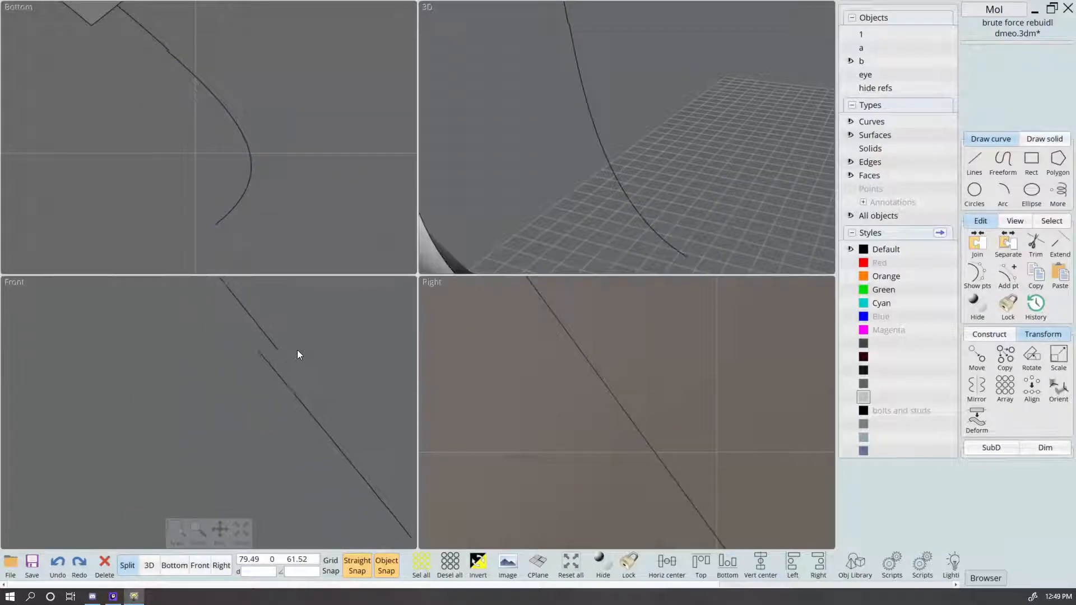
left_click(232, 350)
left_click_drag(277, 365, 268, 350)
Step: Try to join the two cut curves into one and show the joined curve's control points
left_click(632, 430)
scroll(580, 348, "up", 5)
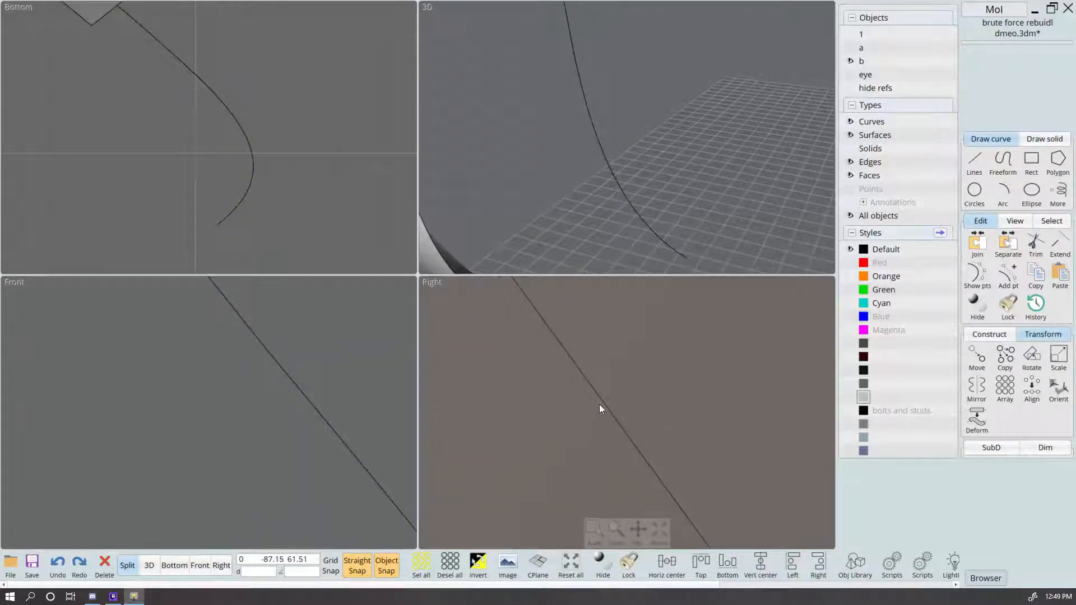
scroll(254, 361, "down", 5)
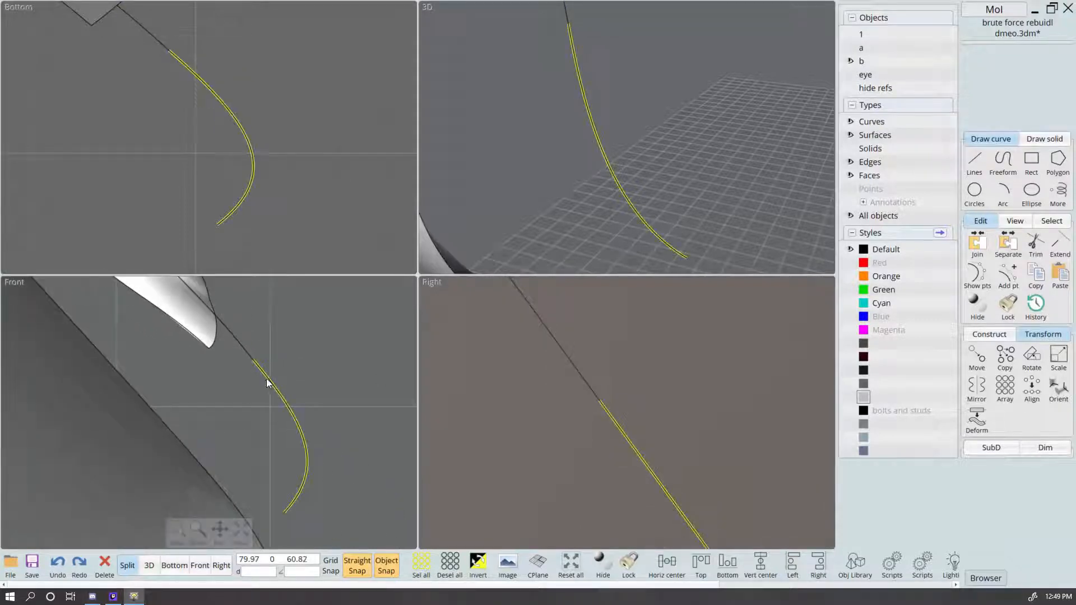
left_click_drag(274, 335, 248, 379)
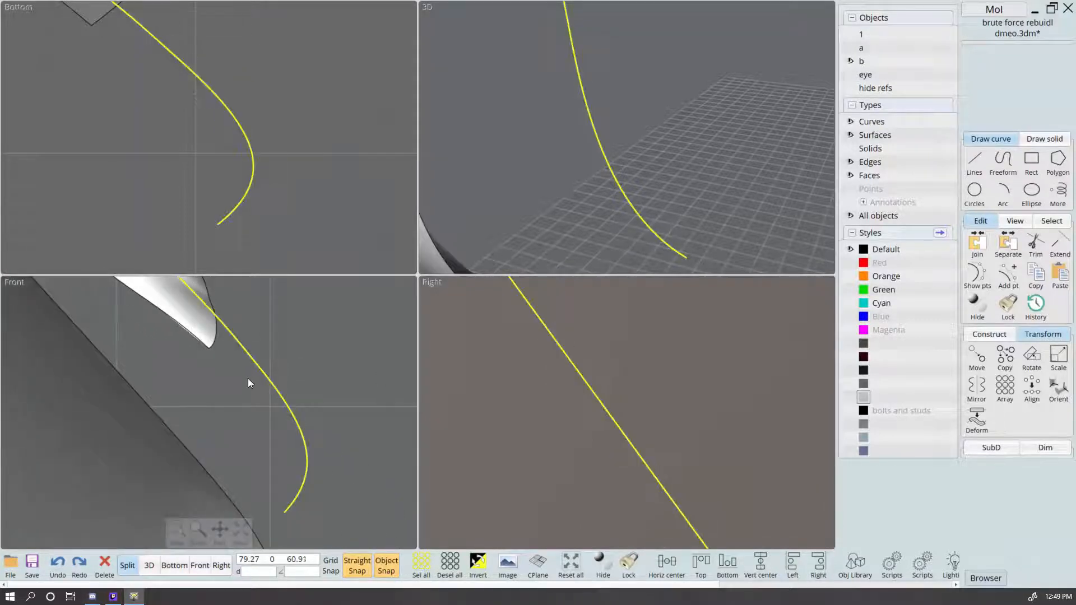
key("ctrl+j")
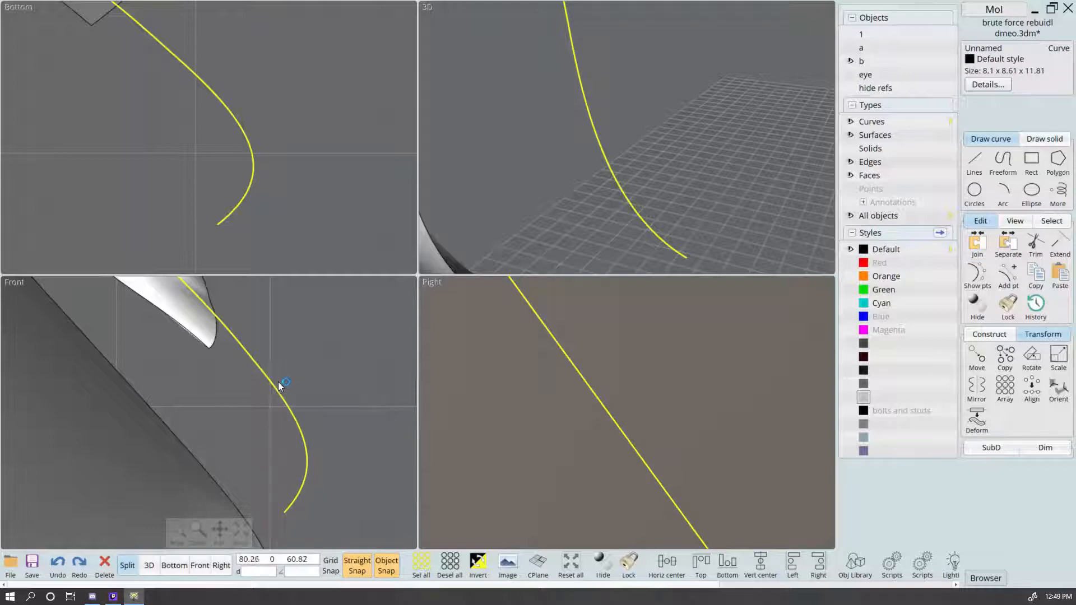
key("ctrl+p")
key("ctrl+z")
key("Escape")
Step: Snap the lower cut curve's end exactly onto the upper curve's end in the Front view and join both into one curve
scroll(261, 374, "up", 5)
right_click_drag(243, 347, 282, 410)
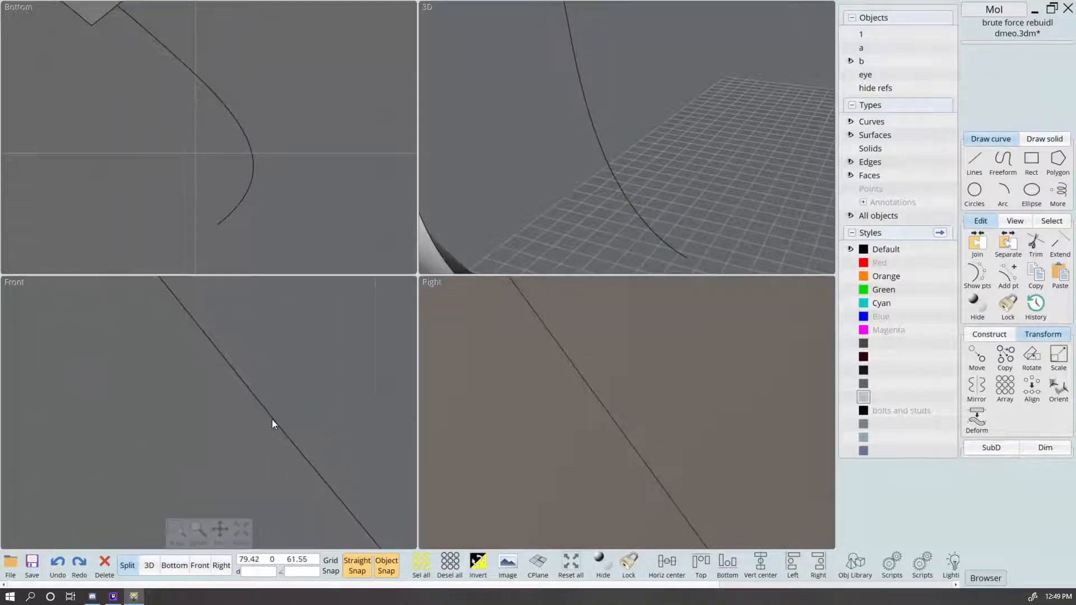
left_click(203, 567)
right_click_drag(563, 313, 549, 308)
scroll(545, 307, "up", 5)
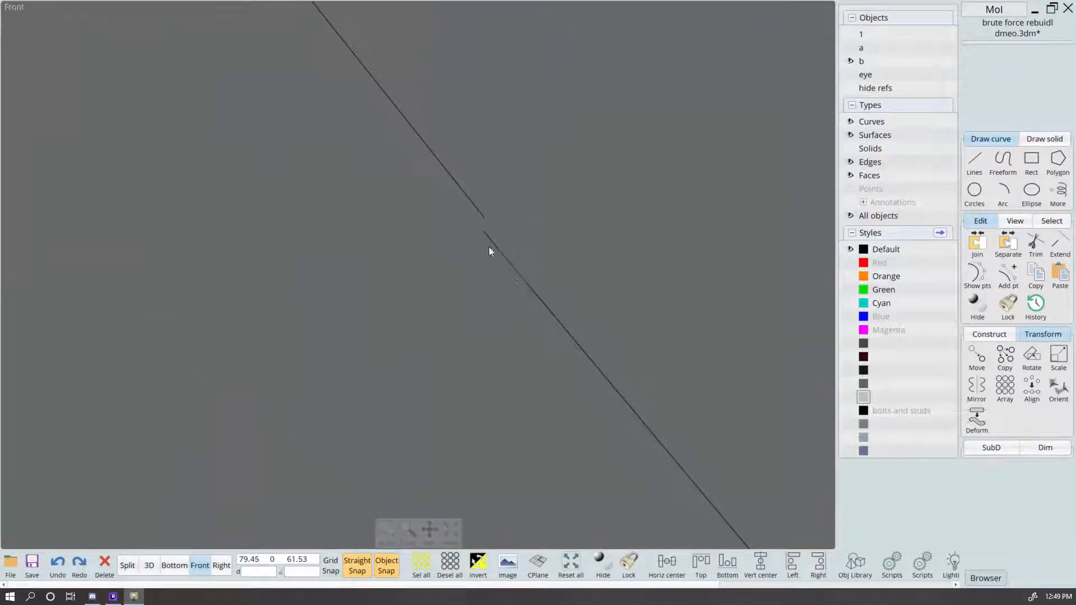
left_click_drag(484, 231, 487, 218)
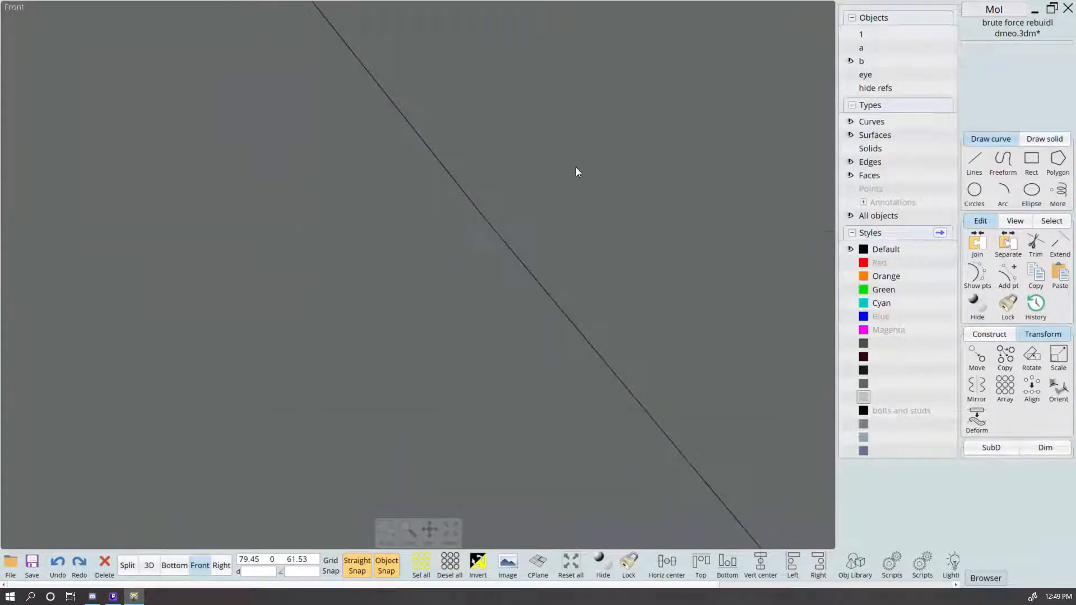
left_click(520, 254)
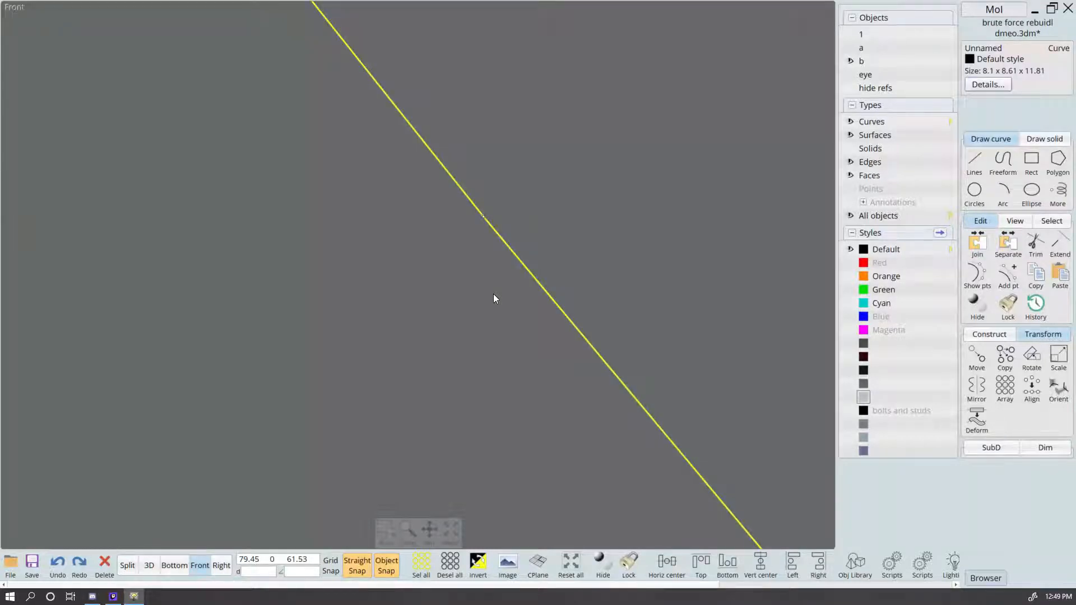
Step: Try to edit the joined curve at its junction control point in the Front view
scroll(493, 293, "down", 2)
left_click(542, 205)
left_click(487, 244)
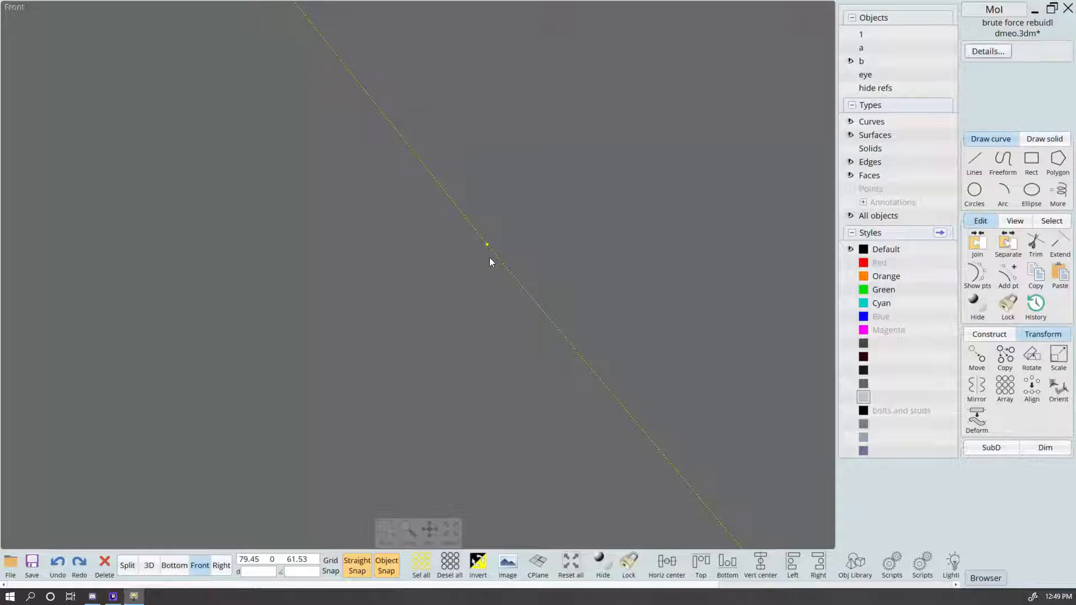
key("ctrl+z")
key("ctrl+z")
key("ctrl+z")
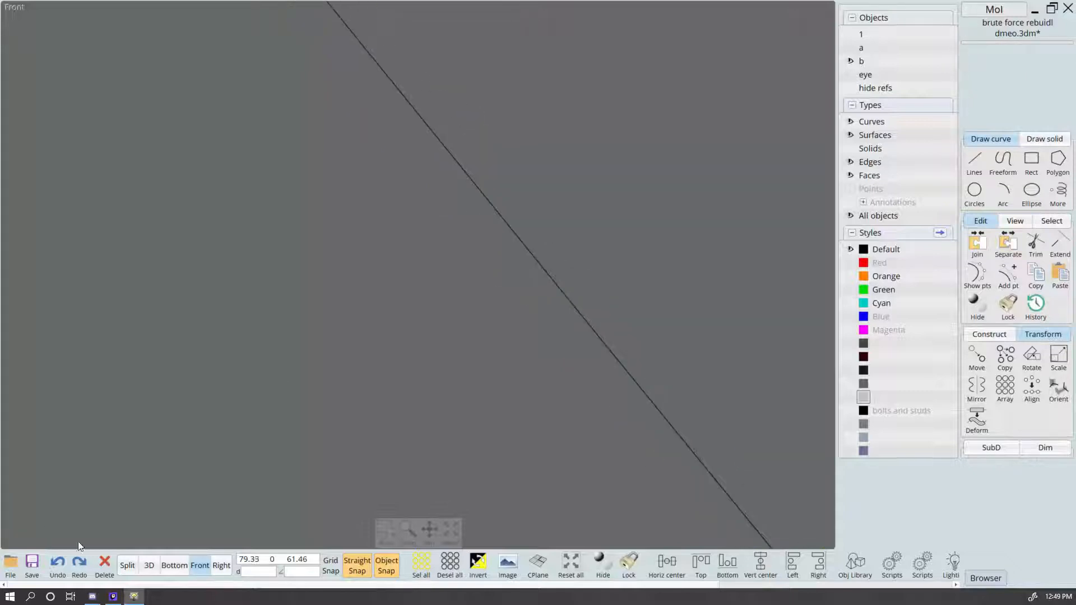
Step: Examine the joined curve's control point spacing around the junction in the split views, and hide its control points
left_click(127, 566)
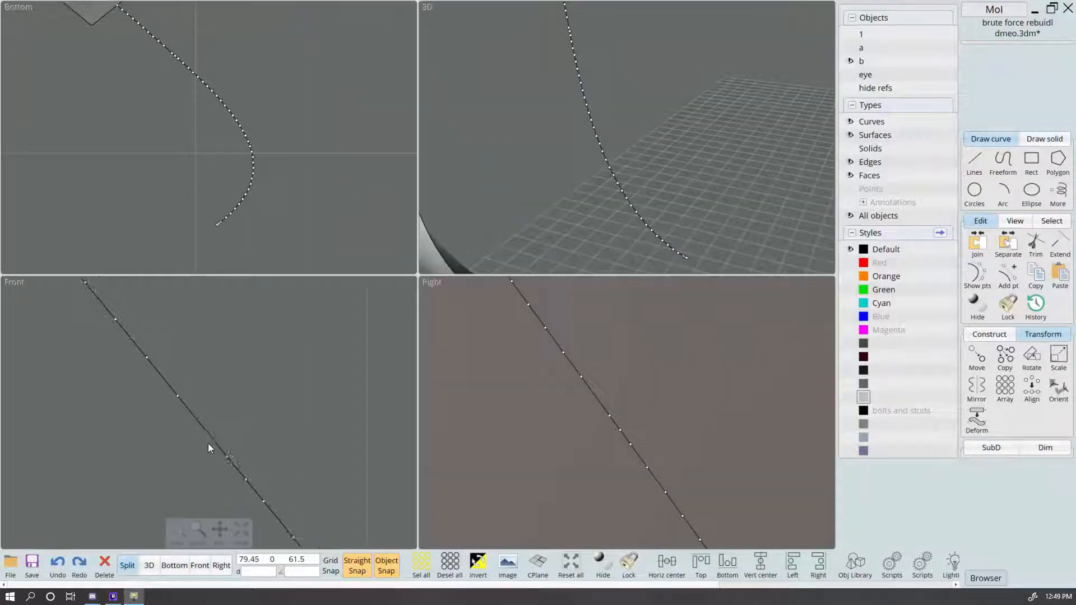
left_click(210, 442)
scroll(211, 438, "down", 3)
left_click(258, 439)
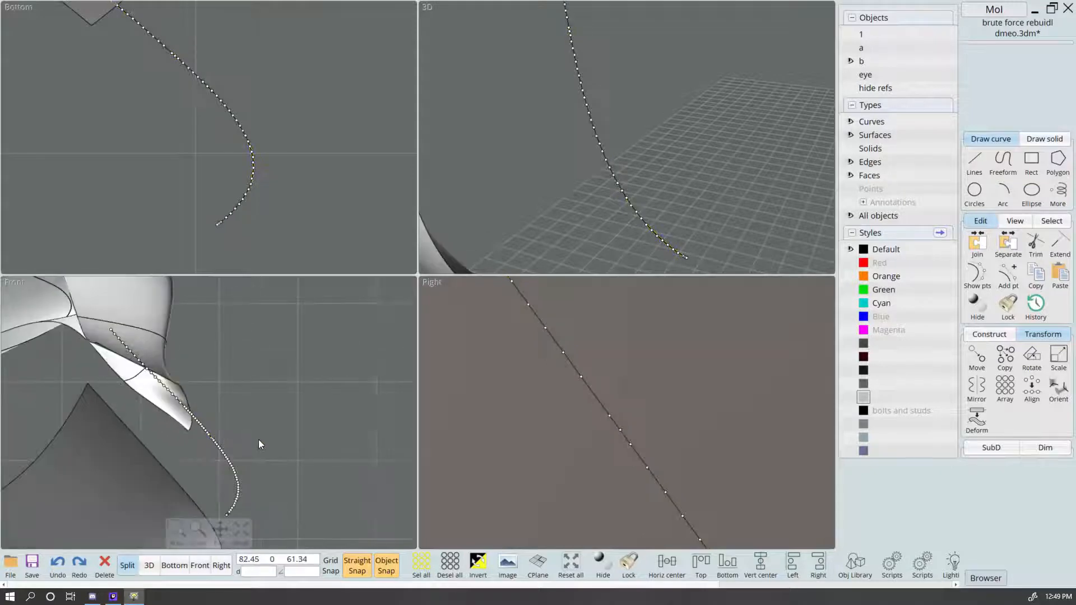
middle_click_drag(258, 439, 320, 420)
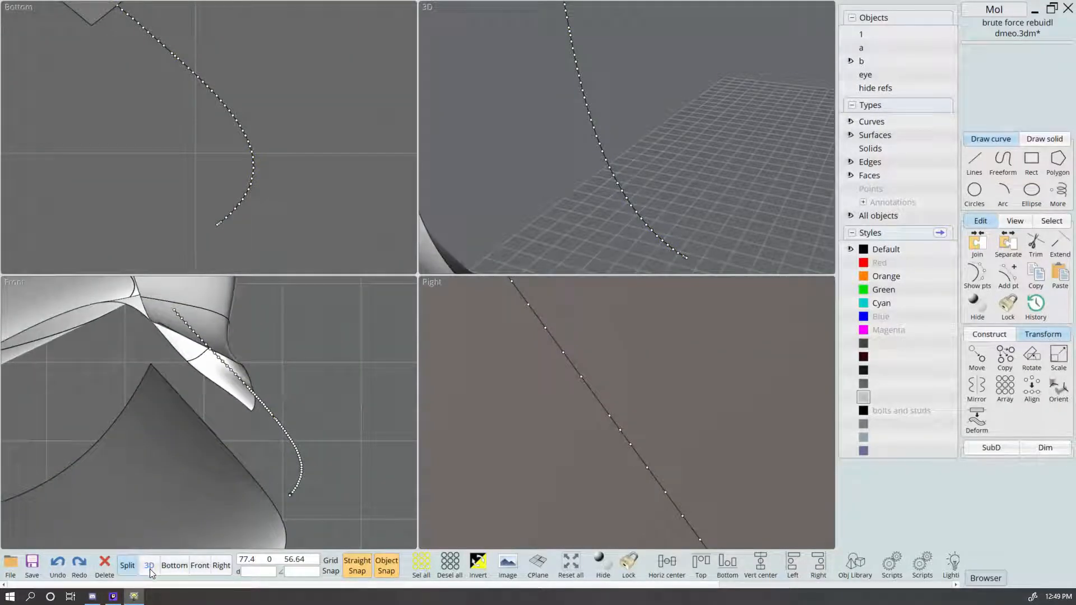
scroll(294, 433, "up", 4)
left_click(292, 426)
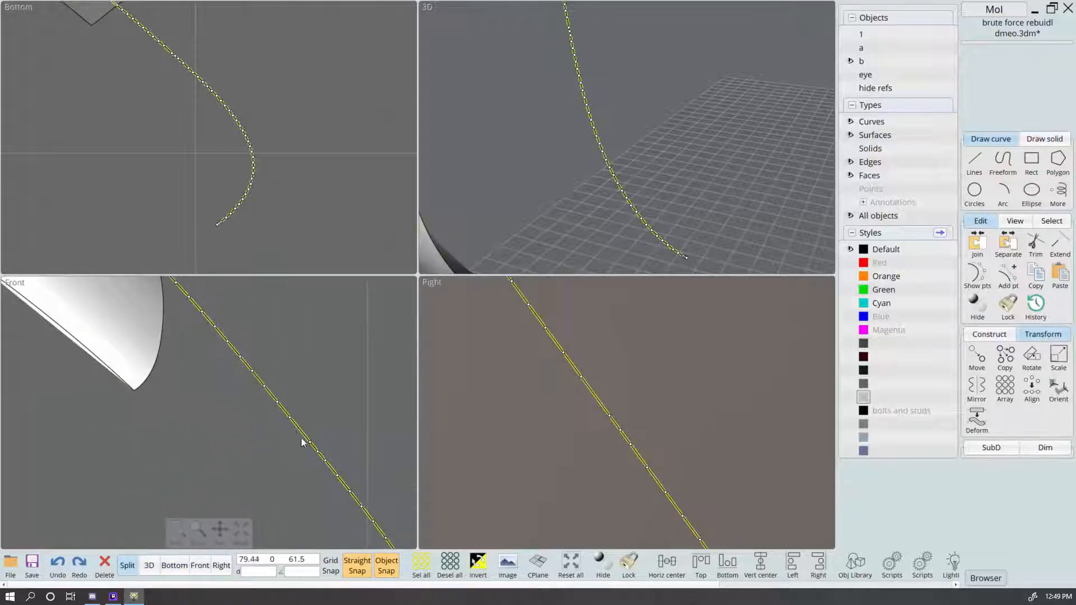
left_click(301, 439)
left_click(301, 434)
left_click(107, 474)
scroll(240, 434, "down", 5)
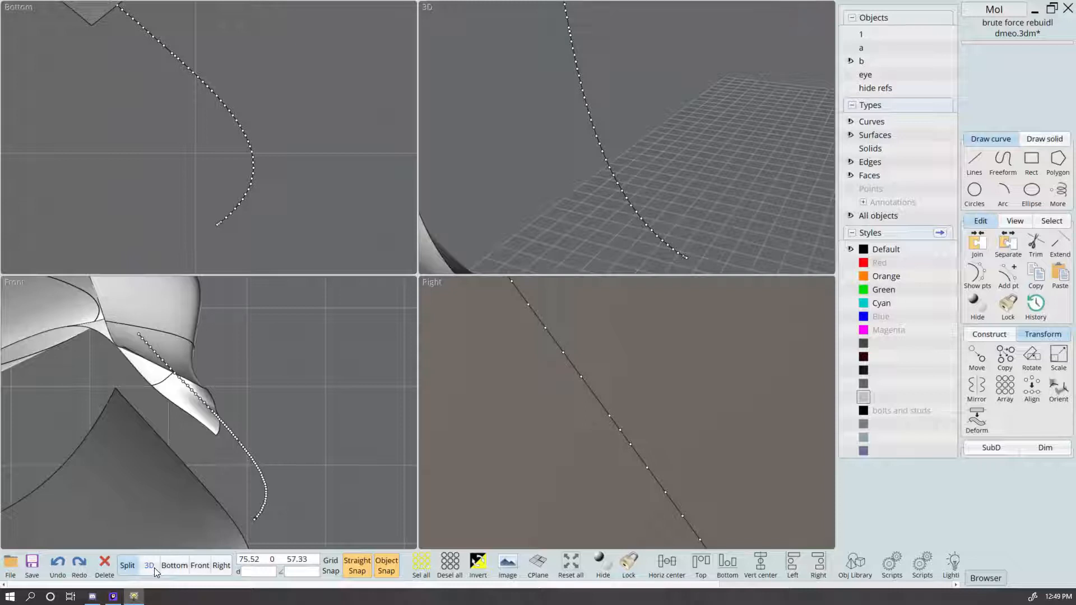
key("Escape")
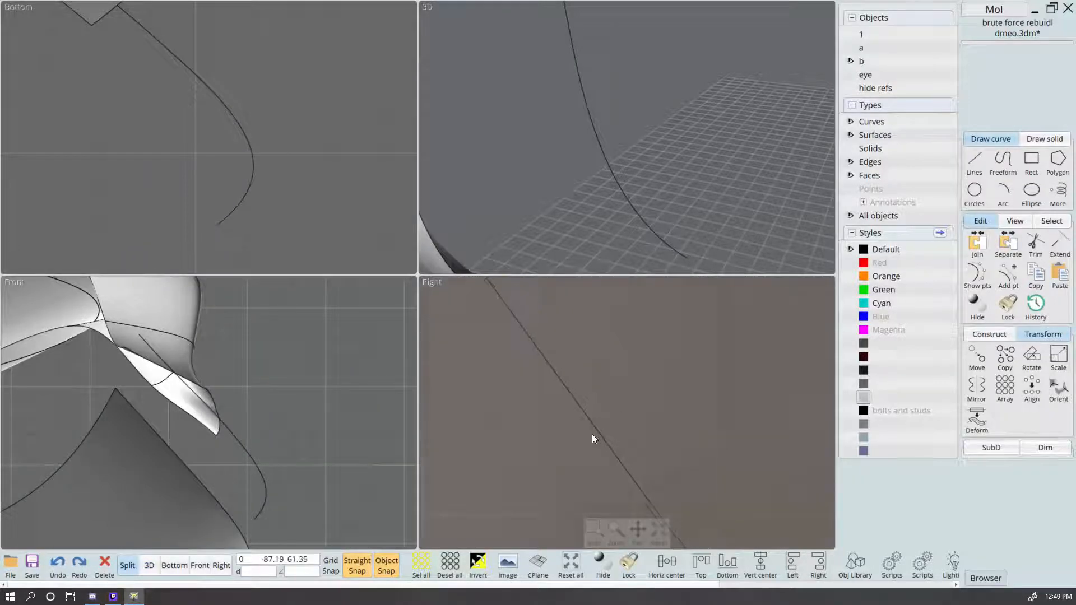
Step: Show the objects of the slate-blue style at the end of the style list around the cheek and brow surfaces
scroll(592, 434, "down", 6)
right_click_drag(543, 437, 639, 430)
scroll(678, 405, "up", 2)
left_click(678, 405)
left_click(688, 453)
right_click_drag(588, 475, 603, 437)
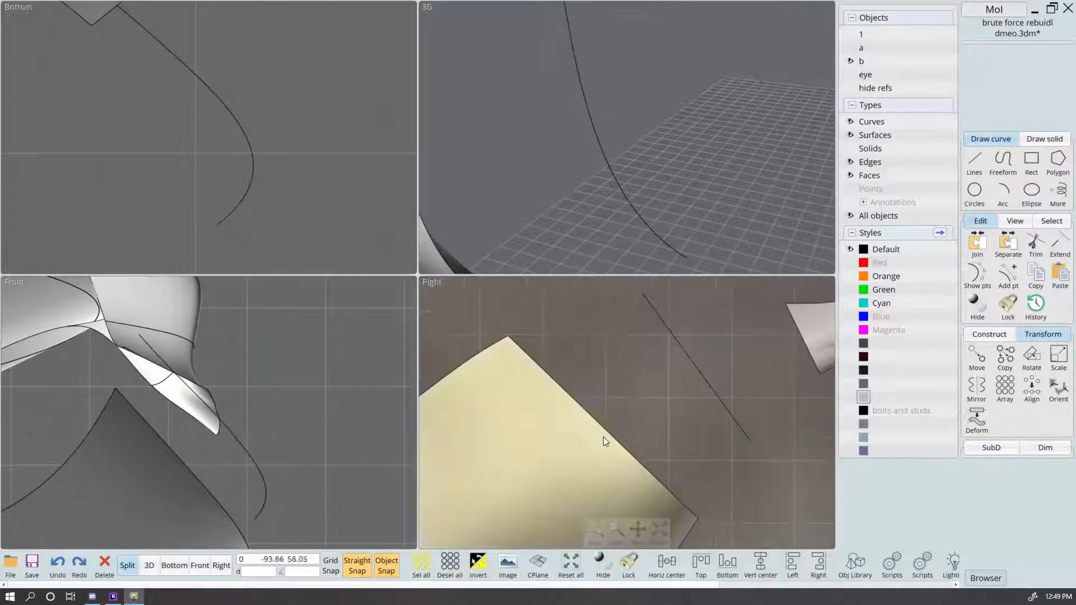
scroll(603, 436, "down", 4)
left_click(850, 450)
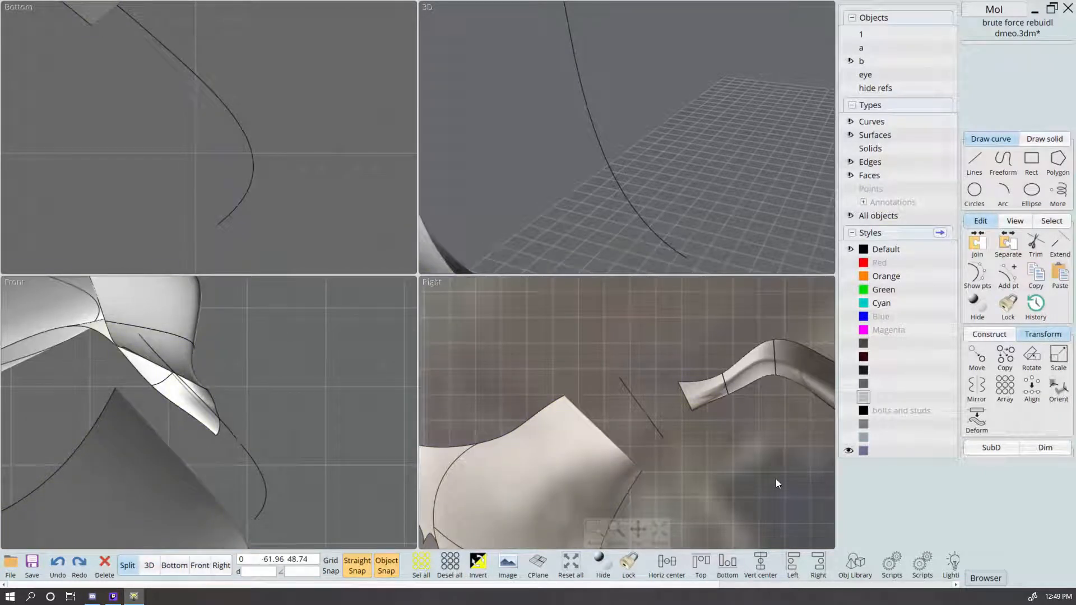
Step: Copy the brow strip's end edge and its two nearest cross seams, paste them as curves and assign them the slate-blue style
scroll(743, 398, "up", 5)
left_click(625, 401)
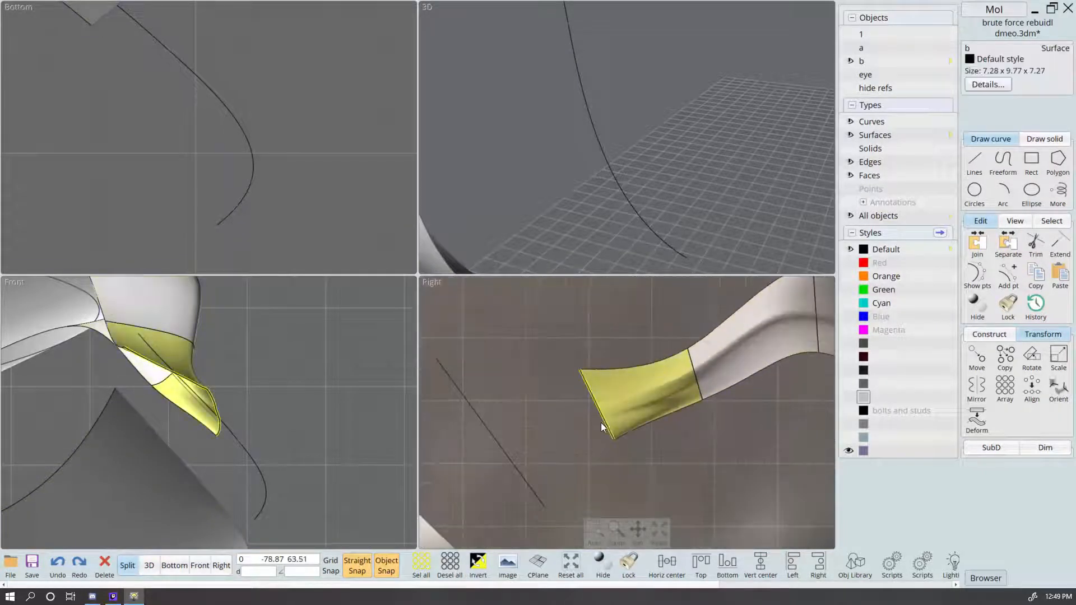
left_click(602, 423)
left_click(695, 379)
right_click_drag(766, 371, 676, 415)
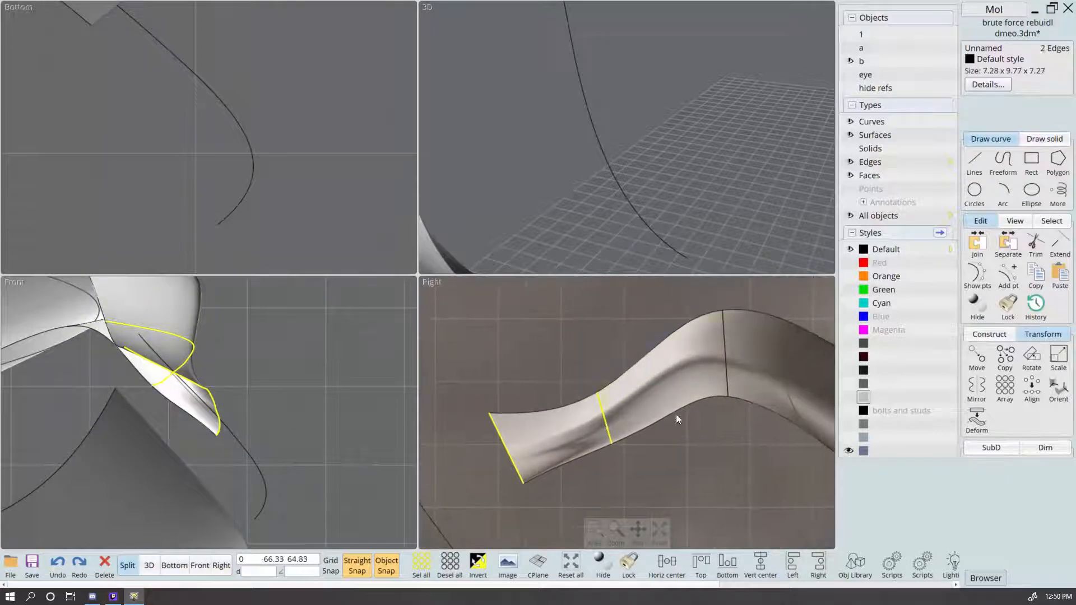
left_click(727, 368)
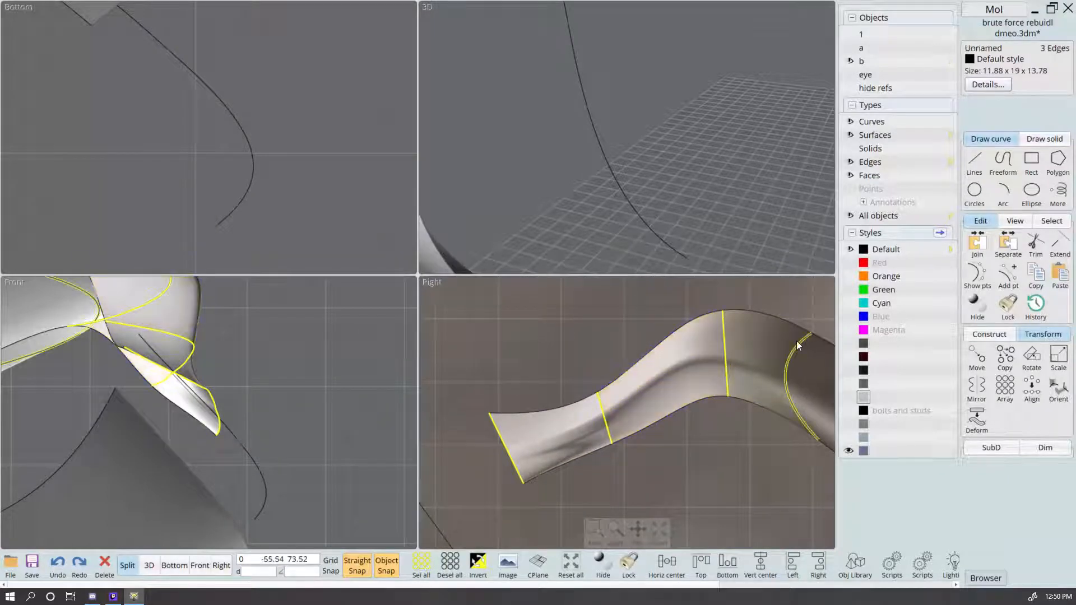
key("ctrl+c")
key("ctrl+v")
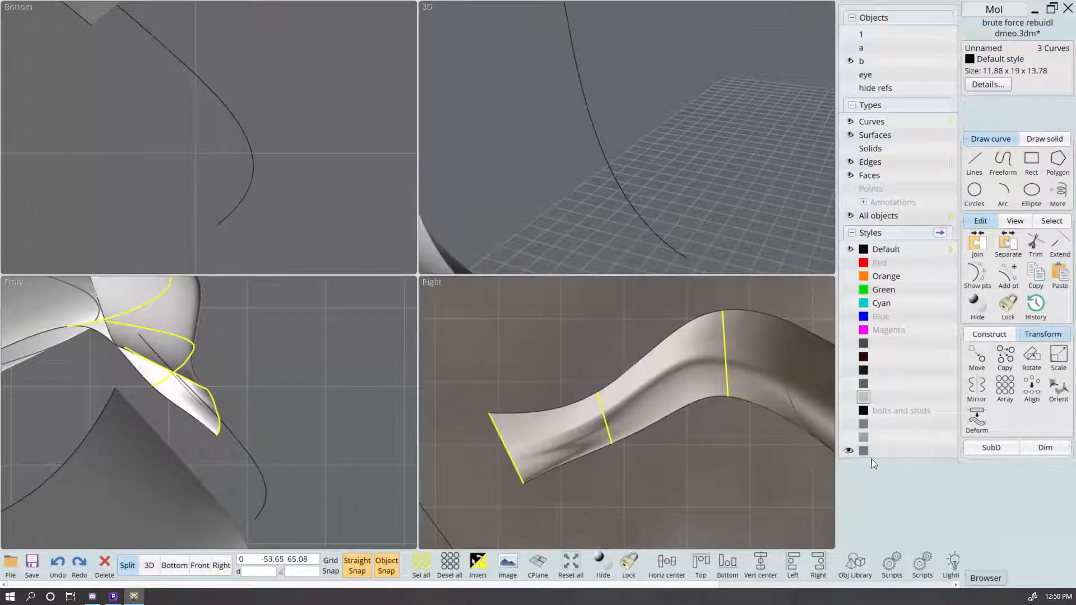
left_click(749, 477)
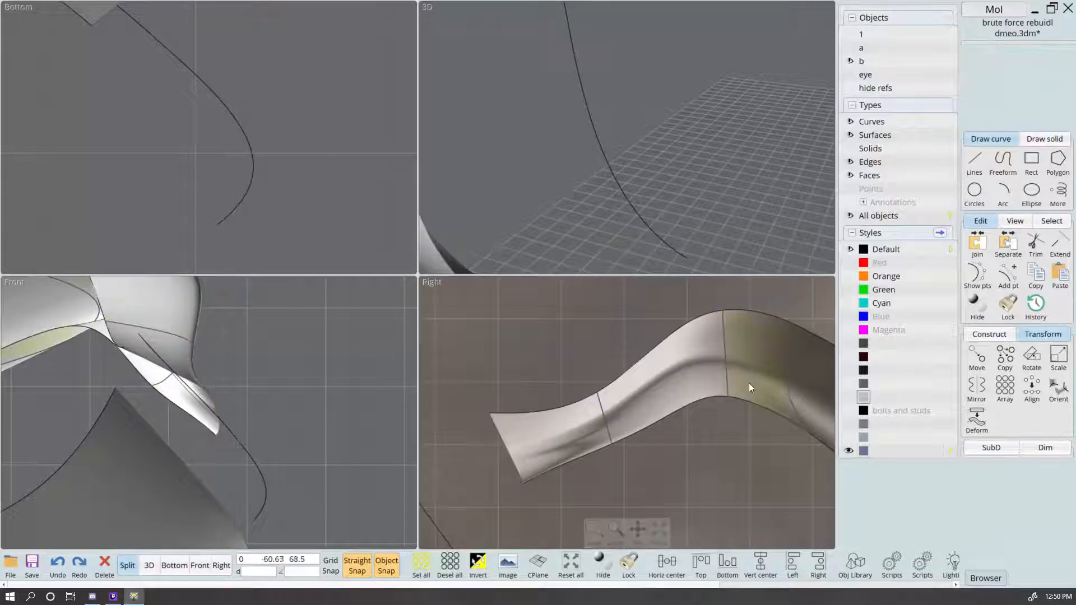
Step: Hide the three brow strip surfaces between the strip's free end and its curved seam
left_click(668, 378)
left_click(559, 428)
scroll(641, 443, "down", 6)
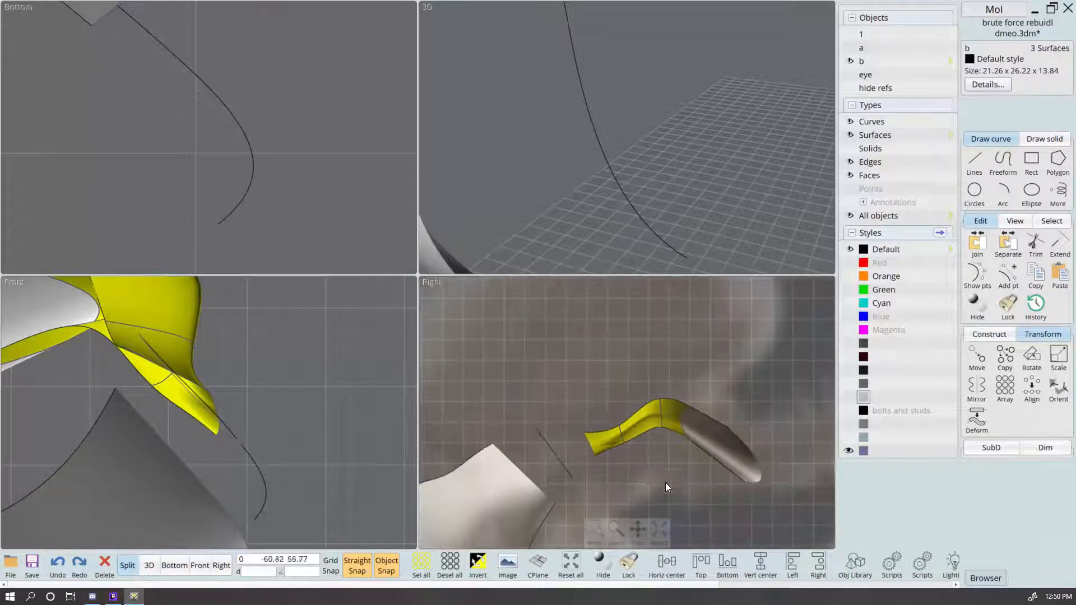
right_click_drag(594, 452, 757, 435)
key("ctrl+h")
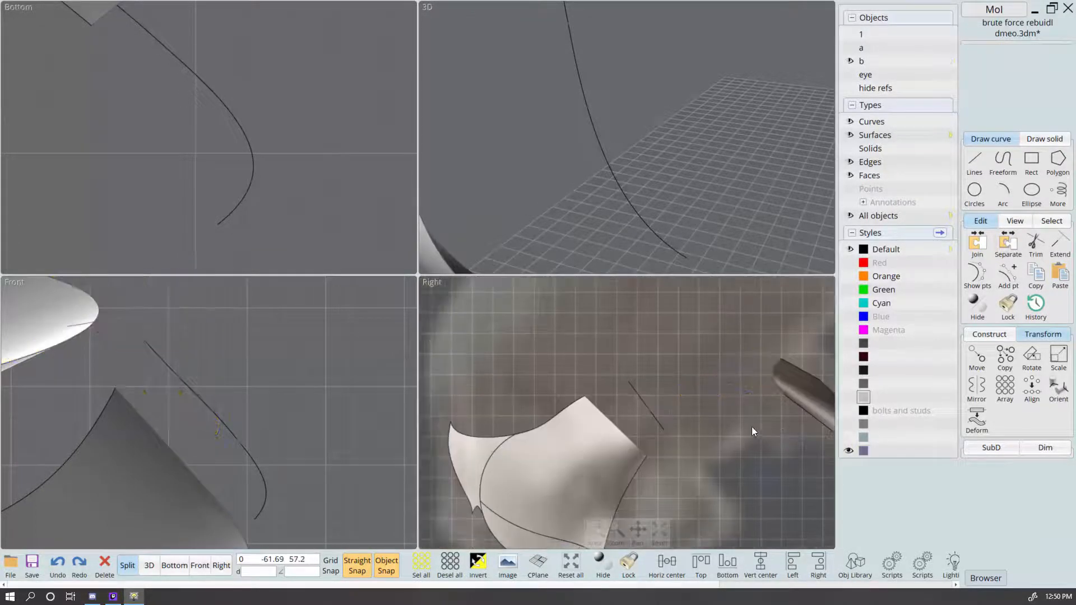
Step: Highlight all curves in the slate-blue style, and hide the bent curve that crosses the joined cut curve
left_click(651, 419)
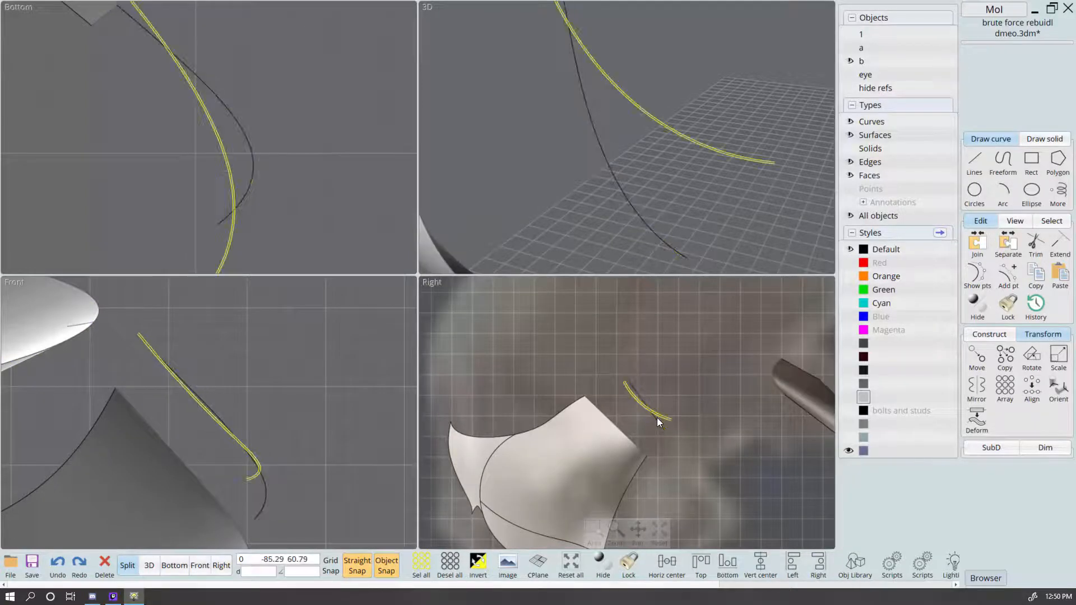
left_click(954, 453)
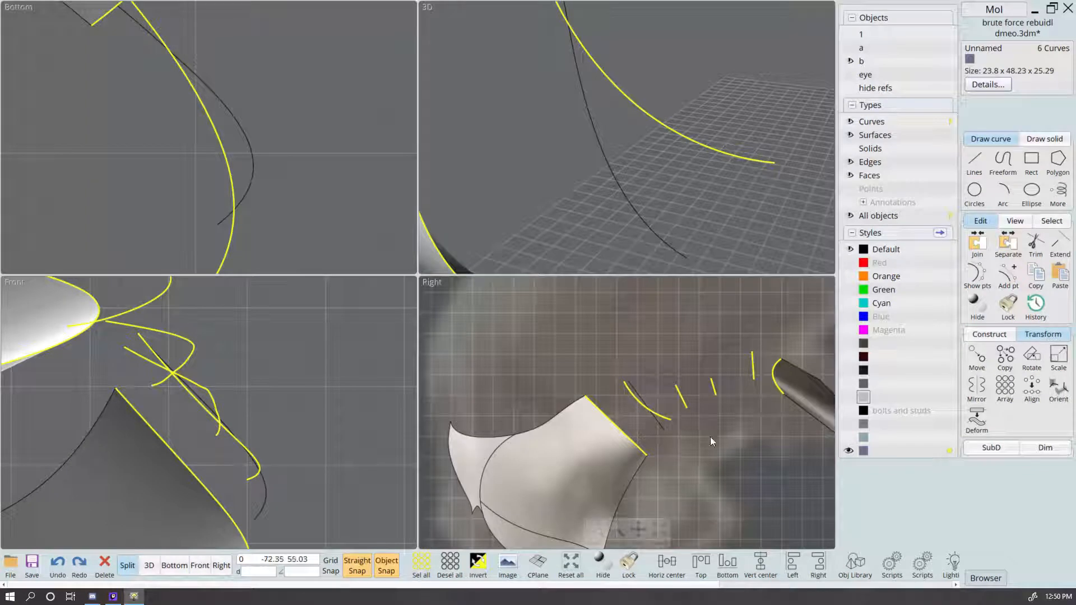
key("ctrl+h")
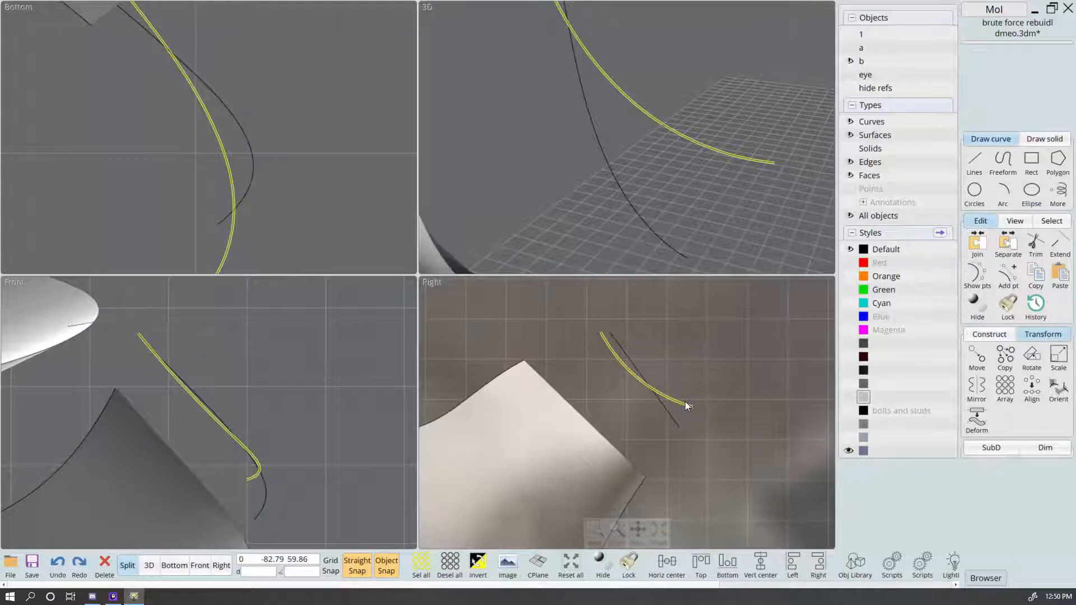
left_click(685, 401)
key("ctrl+h")
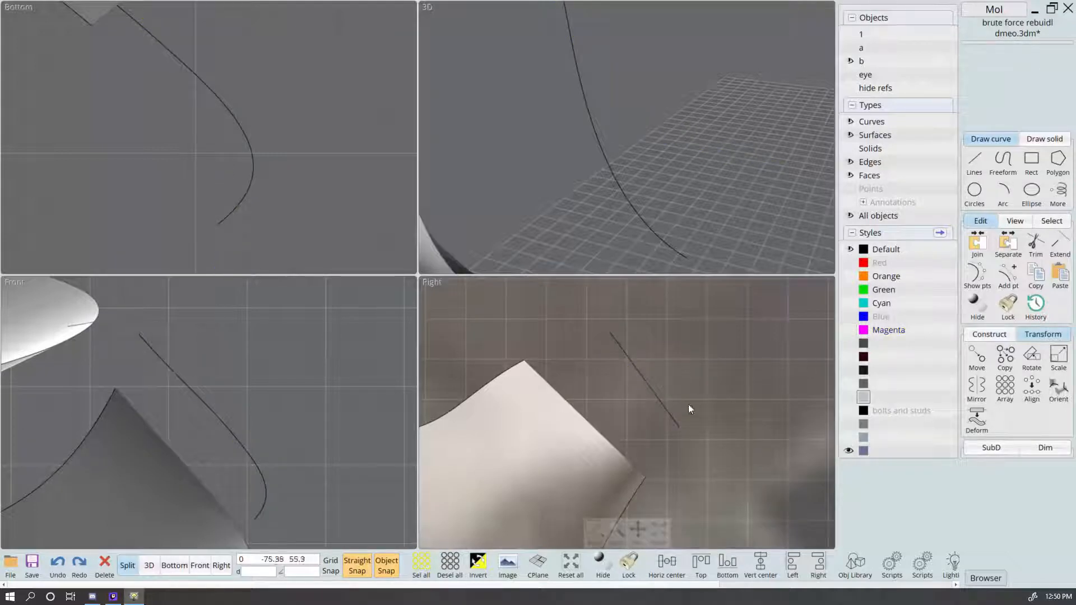
Step: Hide the remaining black cut curve and preview a loft through the six slate-blue curves in an enlarged 3D view
left_click(689, 405)
key("ctrl+h")
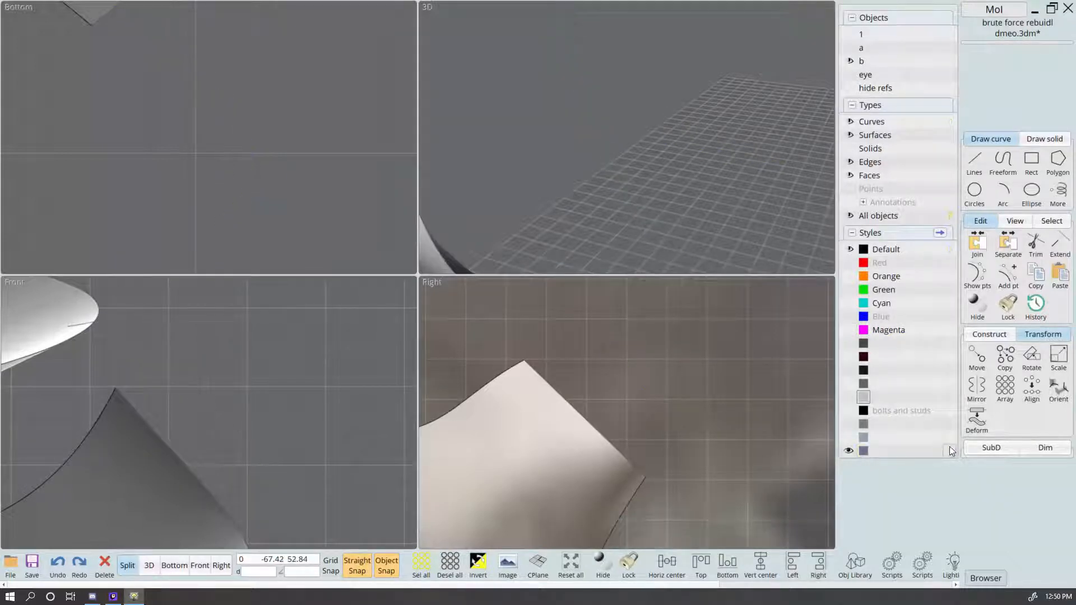
left_click(951, 452)
scroll(716, 430, "down", 6)
middle_click_drag(776, 390, 688, 397)
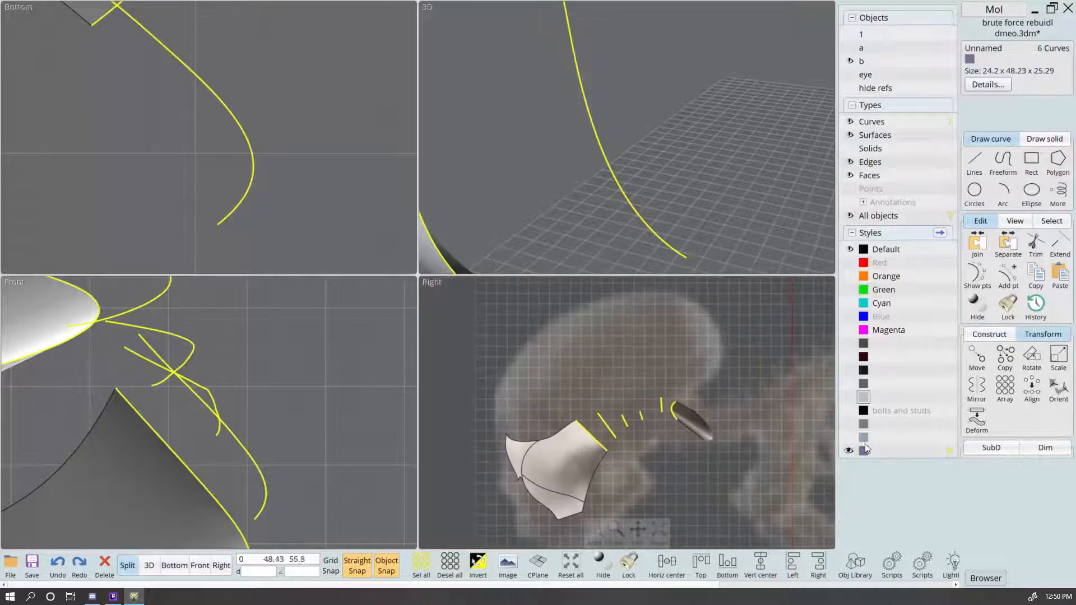
left_click(981, 337)
left_click(1032, 387)
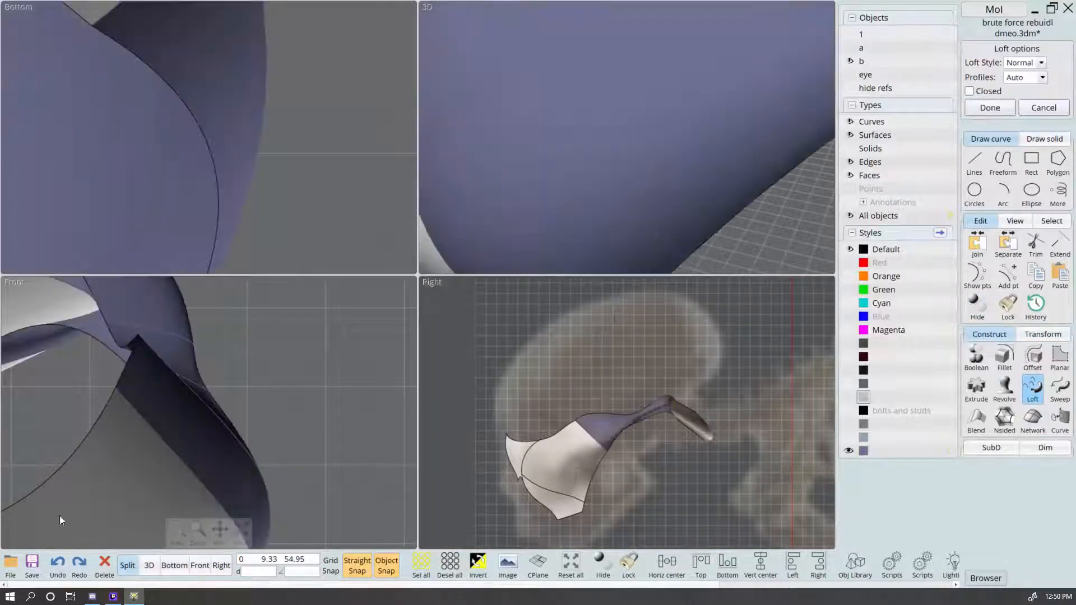
left_click(149, 565)
scroll(585, 251, "down", 5)
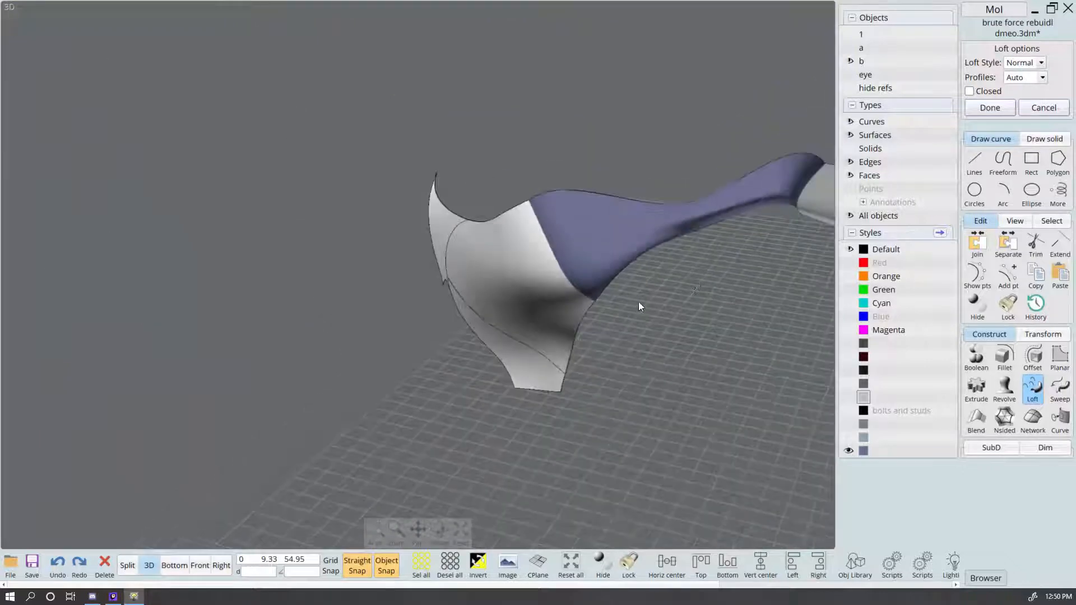
Step: Compare the Normal and Loose loft styles along the surface and where it meets the cheek and brow strip
right_click_drag(639, 306, 608, 226)
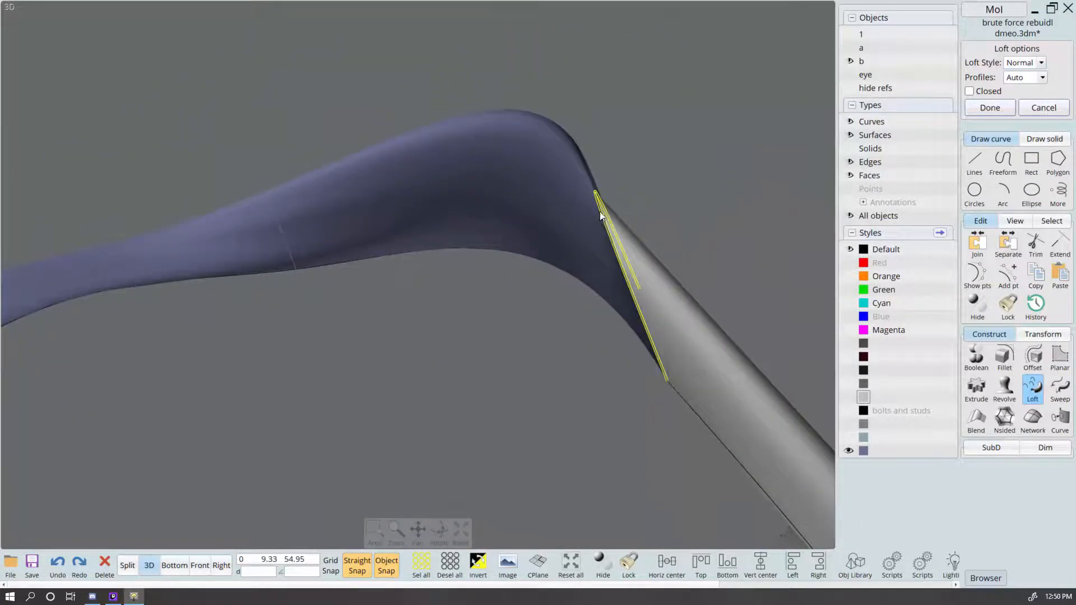
right_click_drag(634, 167, 599, 222)
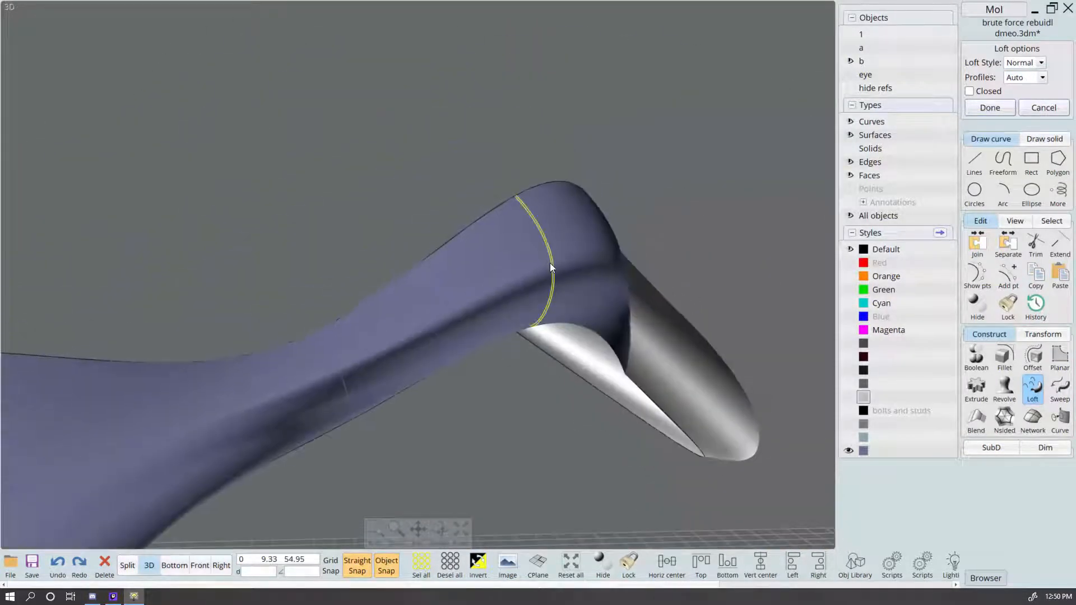
right_click_drag(667, 218, 566, 370)
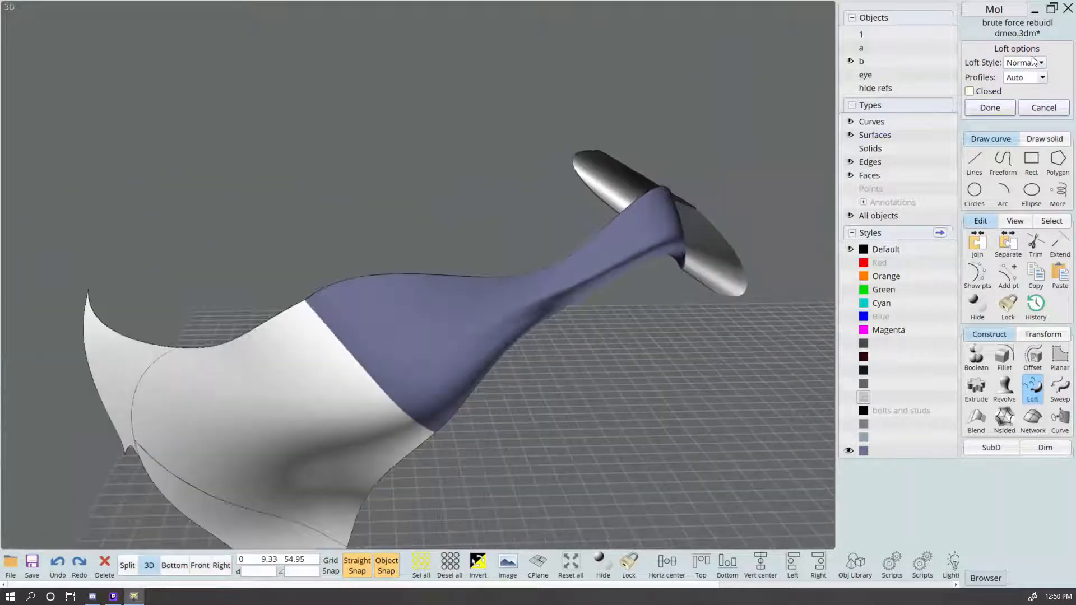
left_click(1034, 62)
left_click(1020, 74)
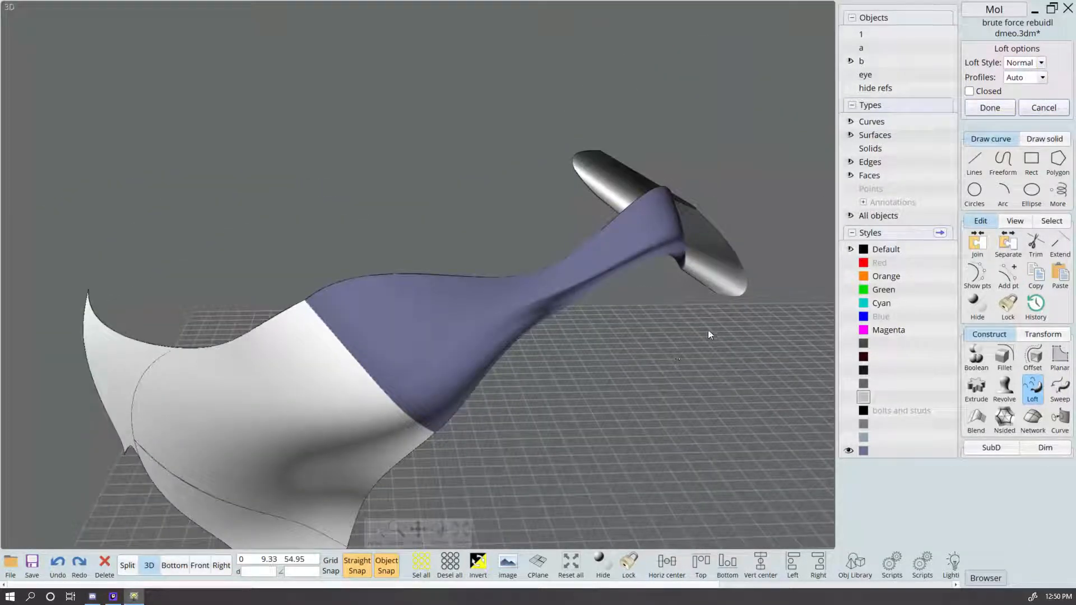
left_click(1034, 62)
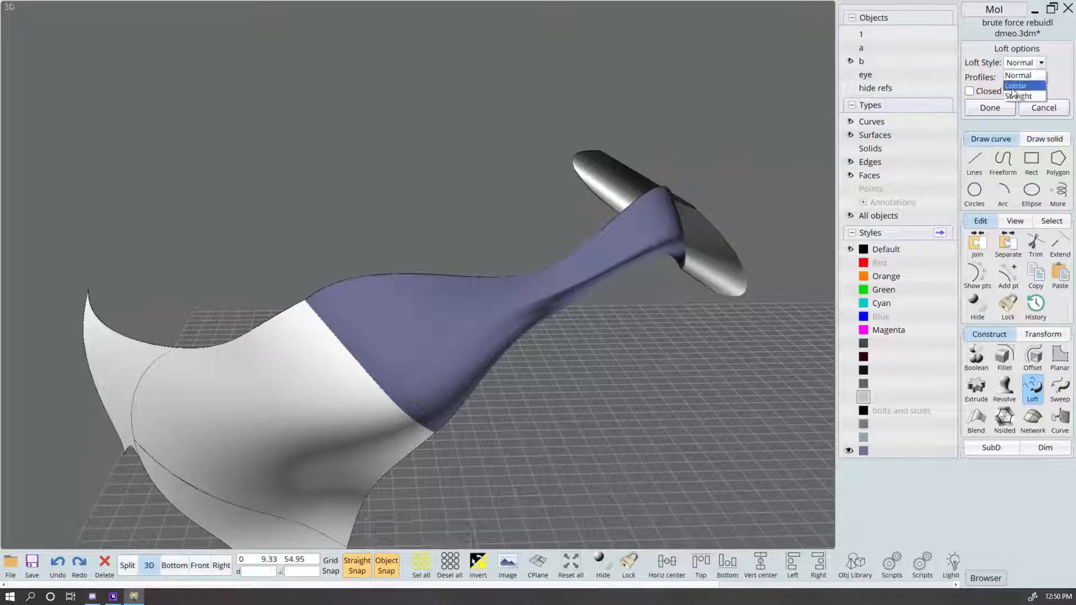
left_click(1014, 87)
right_click_drag(770, 353, 620, 438)
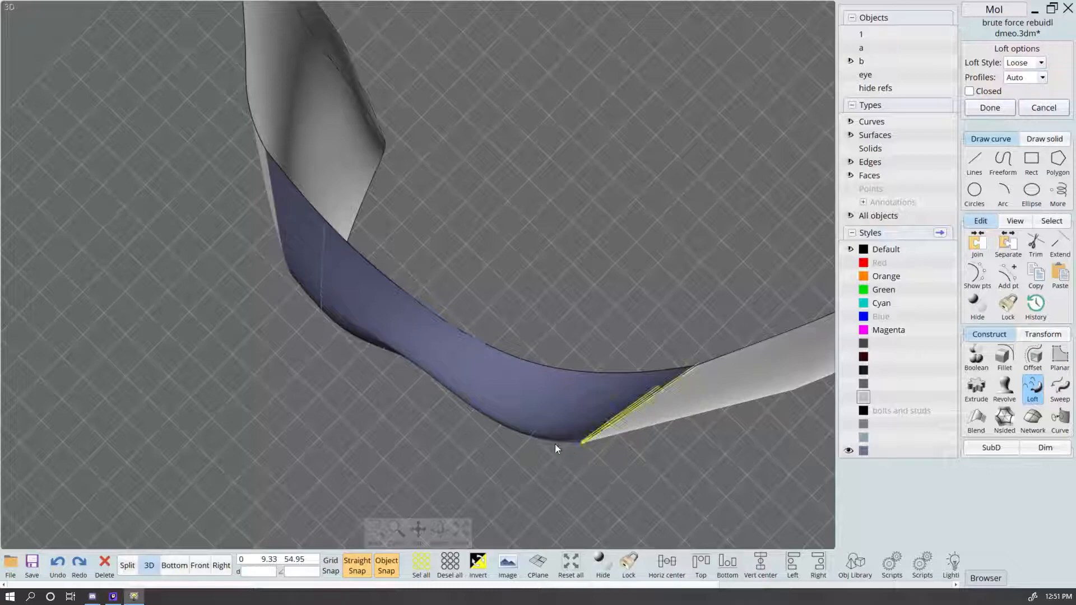
right_click_drag(689, 447, 553, 427)
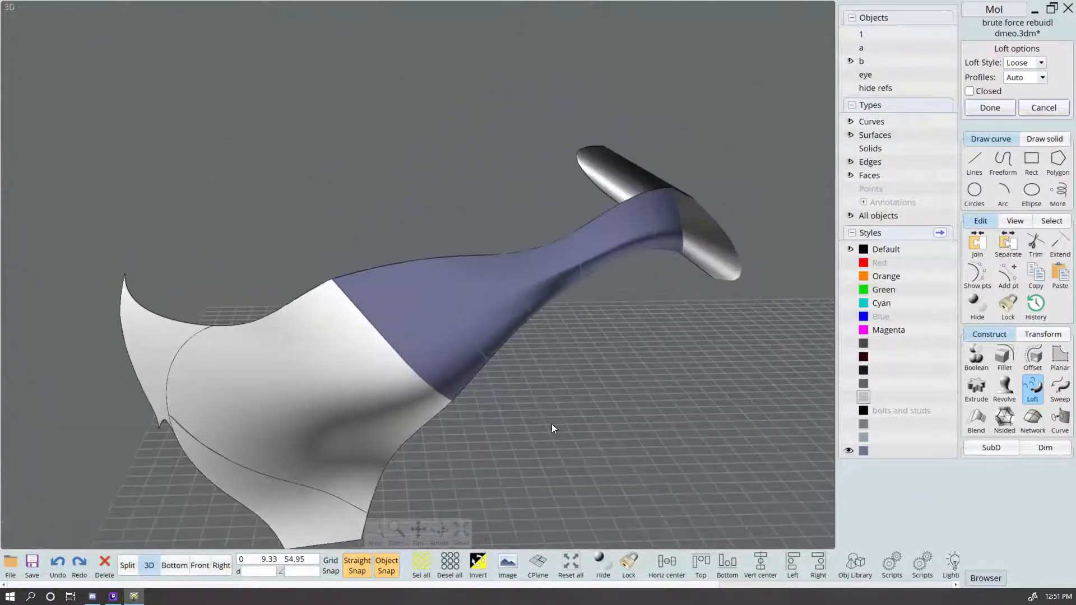
left_click(1041, 62)
left_click(1018, 81)
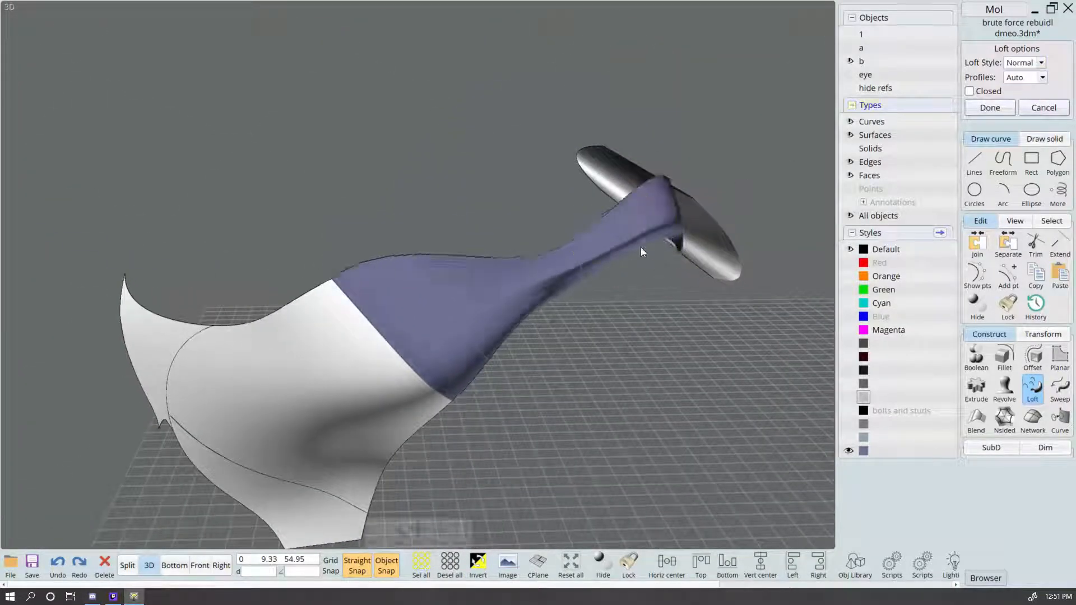
right_click_drag(721, 358, 658, 132)
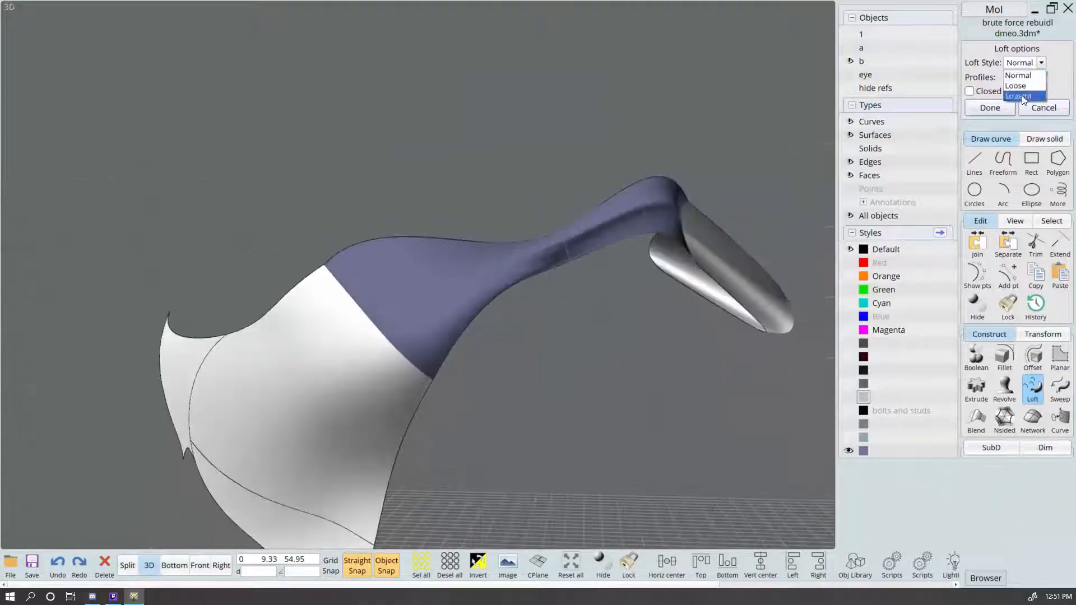
Step: Set the loft style to Loose, check the transition from several angles, and finish the loft
left_click(1021, 86)
right_click_drag(654, 125, 678, 203)
right_click_drag(326, 305, 519, 191)
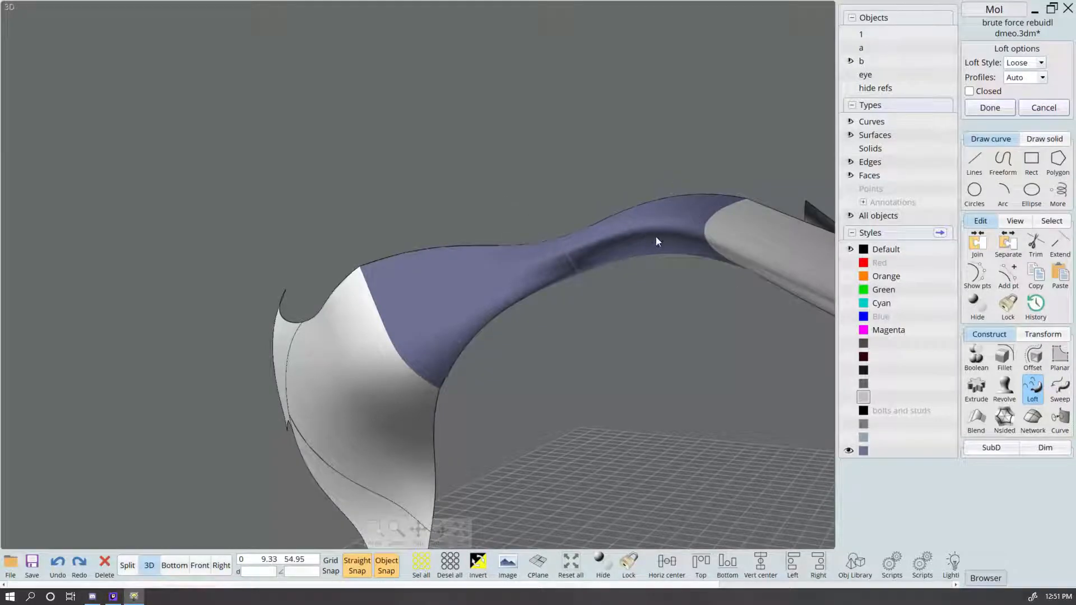
right_click_drag(452, 334, 457, 188)
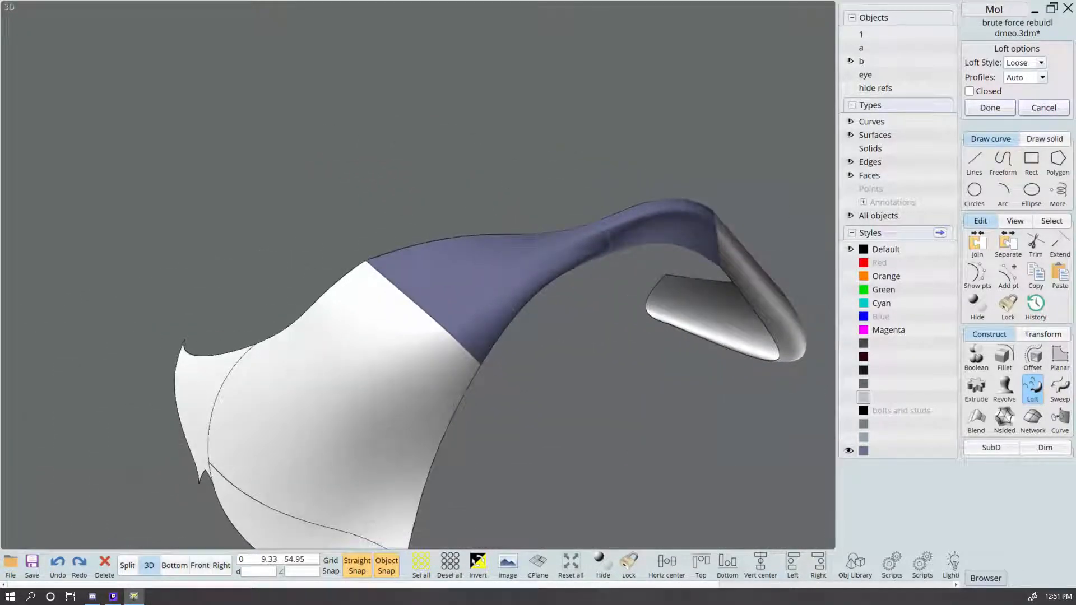
left_click(990, 107)
Step: Select the cross curve nearest the brow strip and examine its offset from the lofted surface in the split views
right_click_drag(755, 105, 651, 301)
left_click(633, 299)
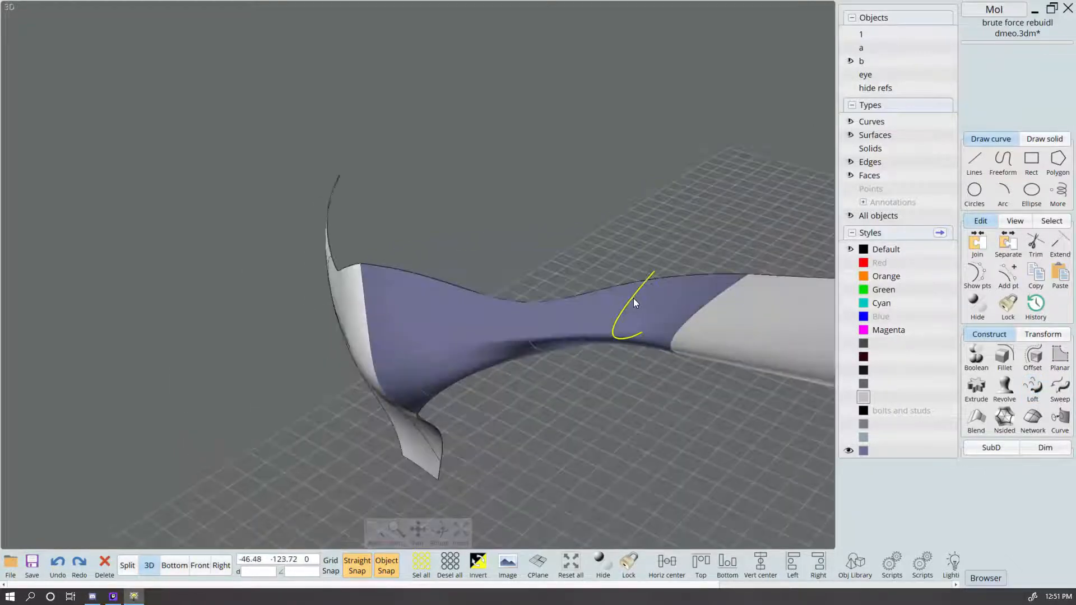
left_click(127, 566)
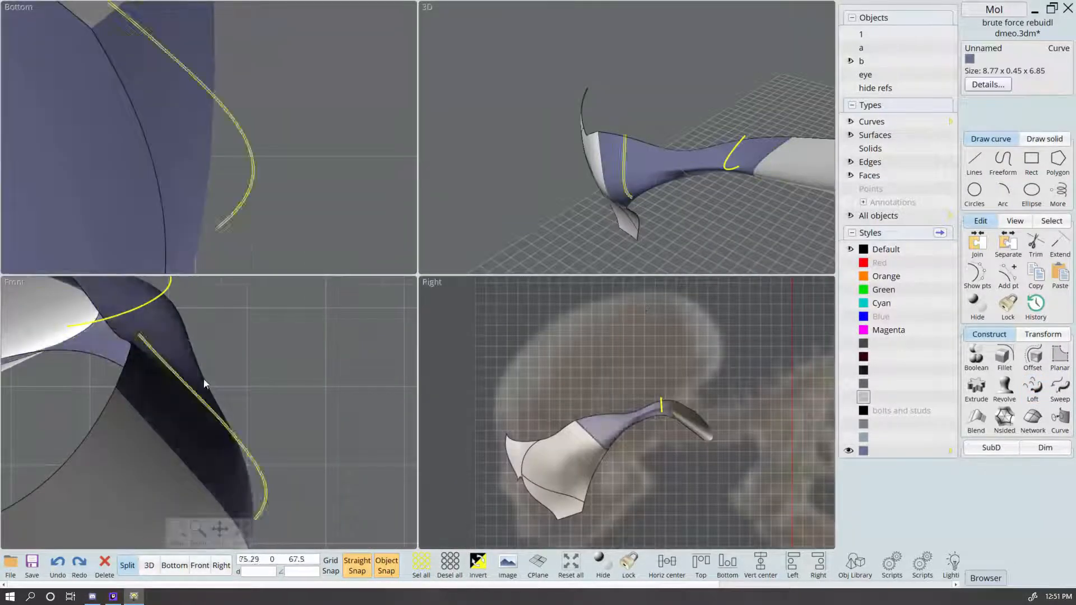
scroll(345, 408, "up", 5)
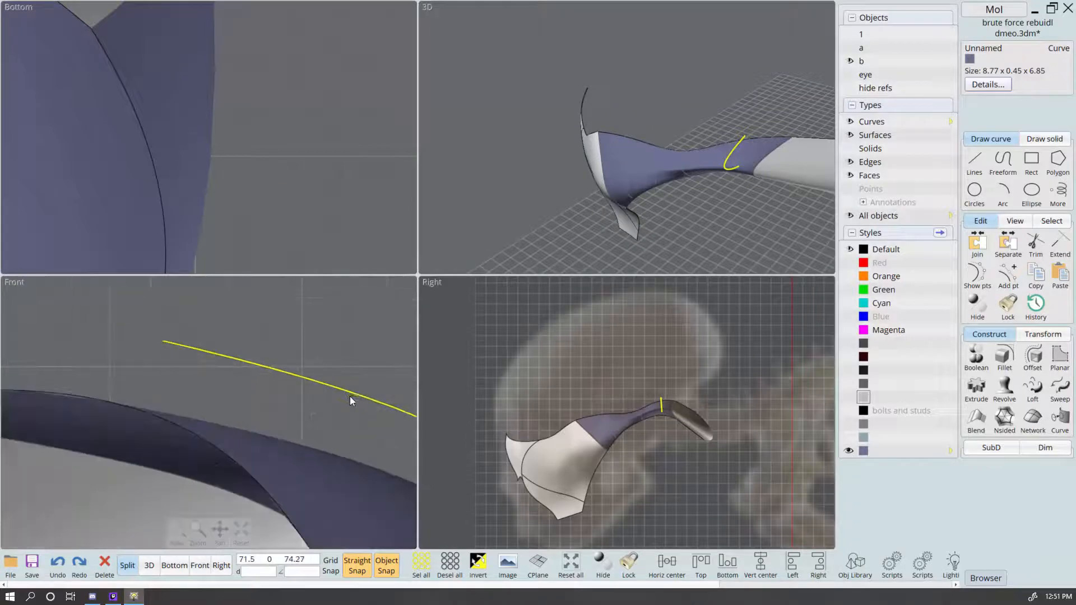
right_click_drag(350, 396, 331, 401)
scroll(716, 143, "up", 3)
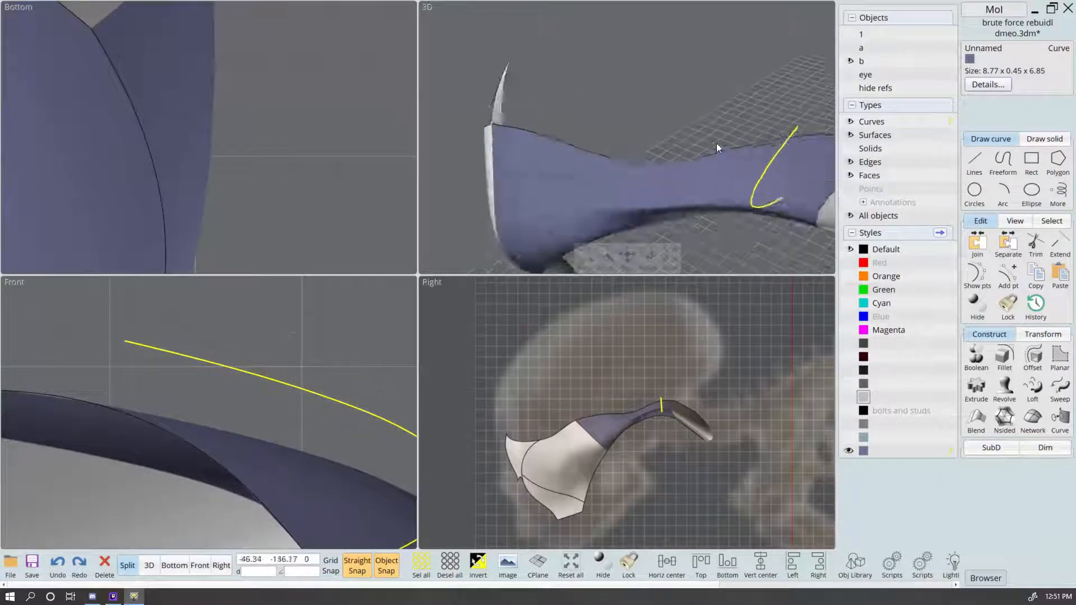
scroll(620, 164, "up", 3)
scroll(734, 163, "up", 2)
right_click_drag(734, 164, 777, 133)
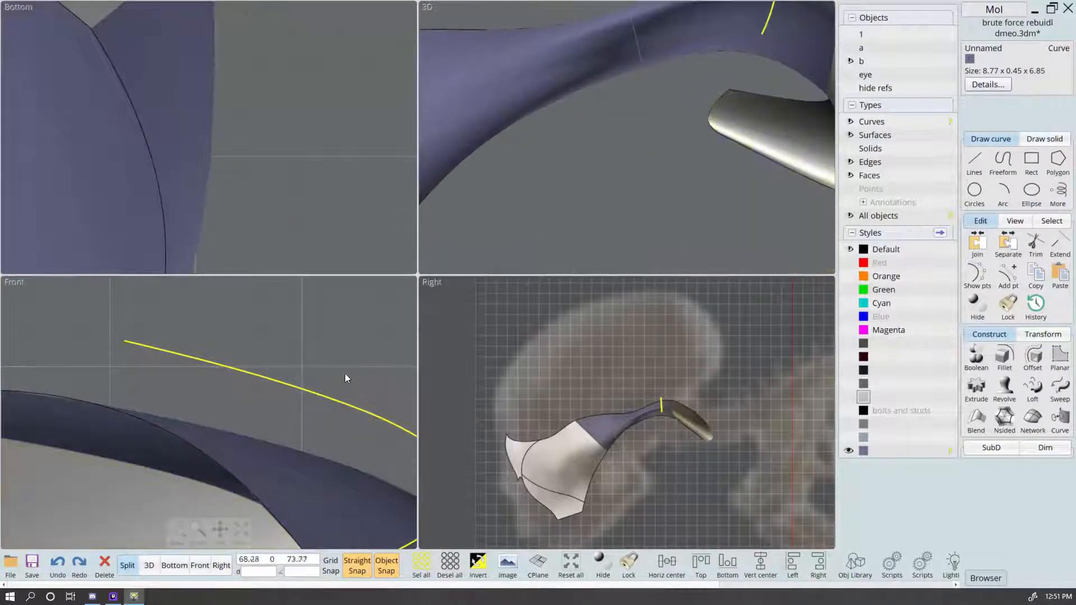
key("Delete")
Step: Examine the lofted surface along its length and its alignment with the brow strip's end edge
left_click(149, 566)
scroll(583, 193, "down", 3)
left_click(613, 127)
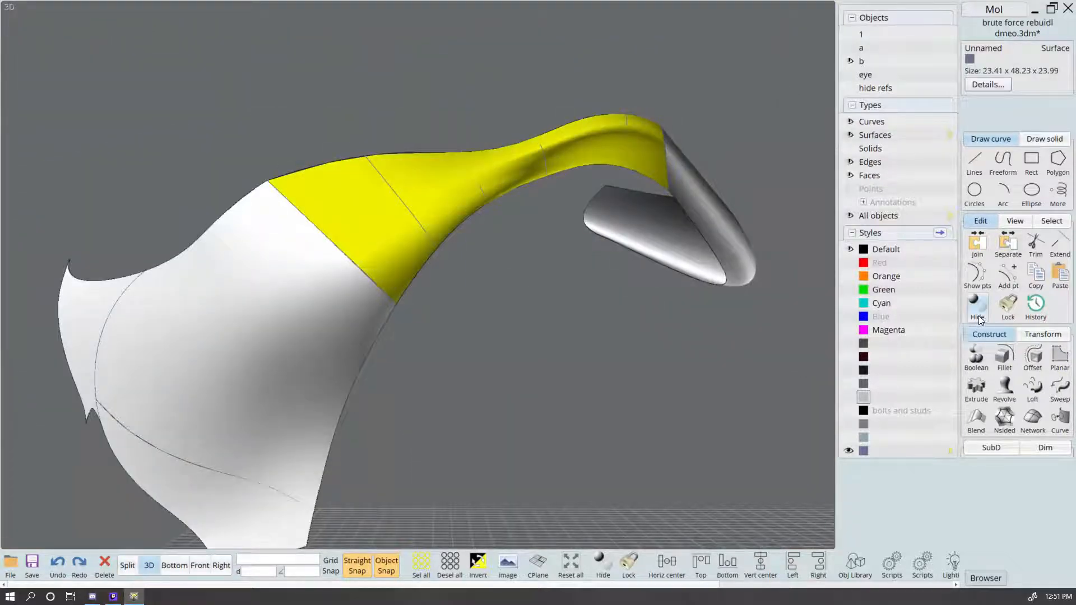
left_click(565, 564)
left_click(706, 34)
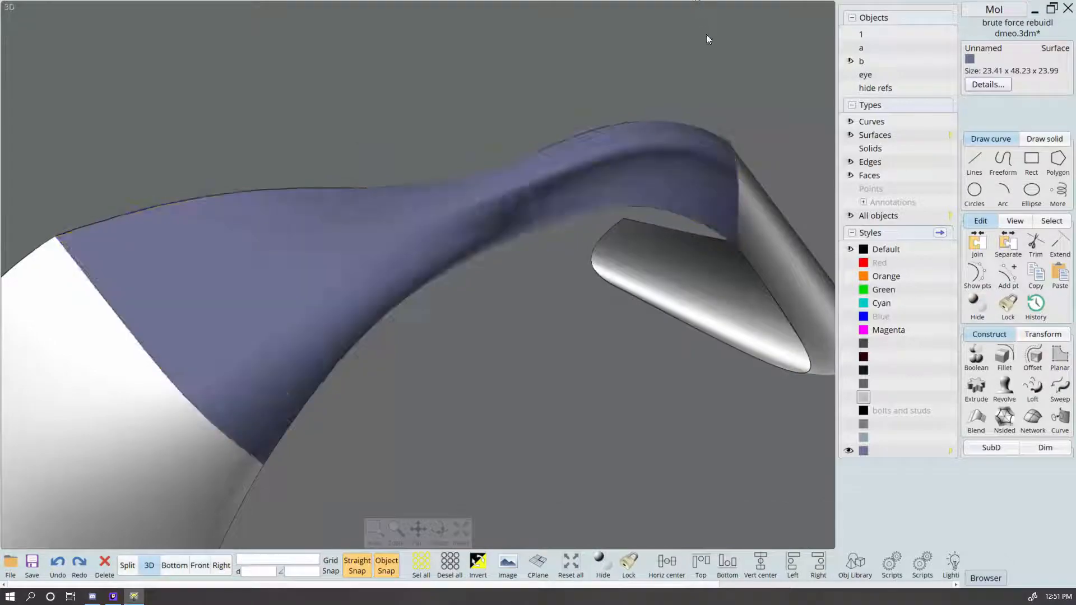
scroll(706, 44, "down", 3)
right_click_drag(702, 63, 651, 106)
scroll(708, 106, "up", 4)
scroll(666, 135, "down", 6)
scroll(583, 144, "up", 5)
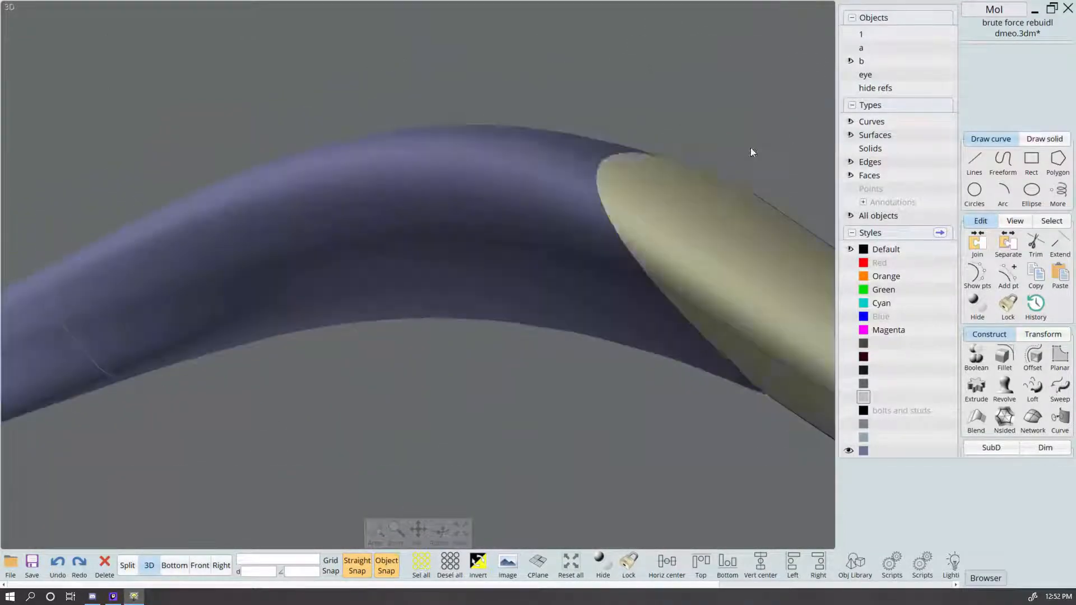
scroll(620, 178, "down", 4)
right_click_drag(624, 176, 617, 202)
scroll(611, 168, "up", 5)
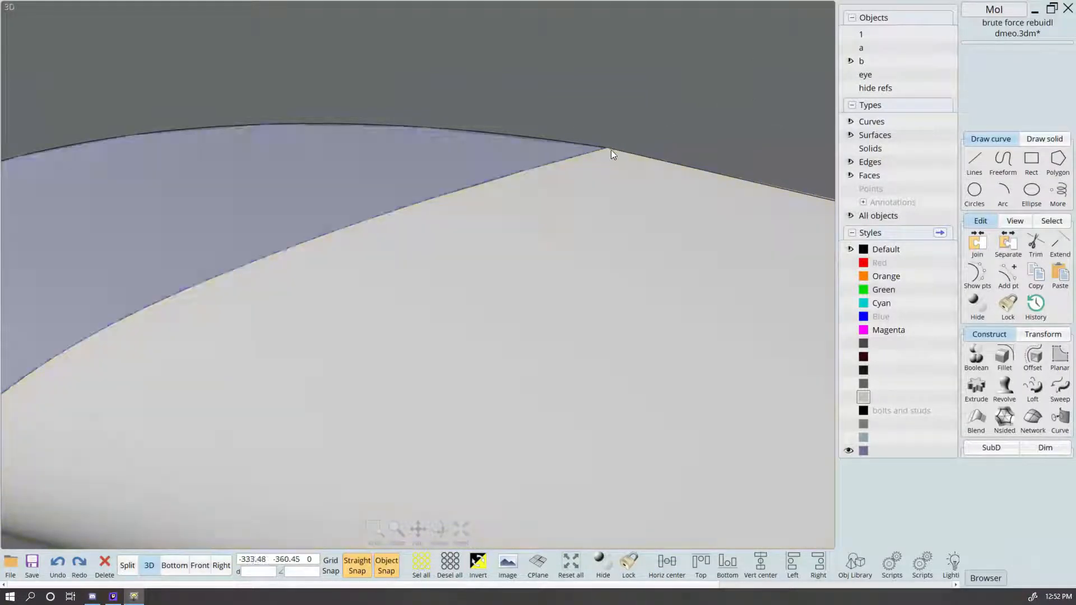
scroll(585, 141, "down", 3)
scroll(585, 142, "down", 5)
Step: Join the lofted surface to the cheek surface and assign the joined surface the Default style
right_click_drag(615, 251, 467, 274)
left_click(464, 356)
left_click(464, 353)
key("ctrl+j")
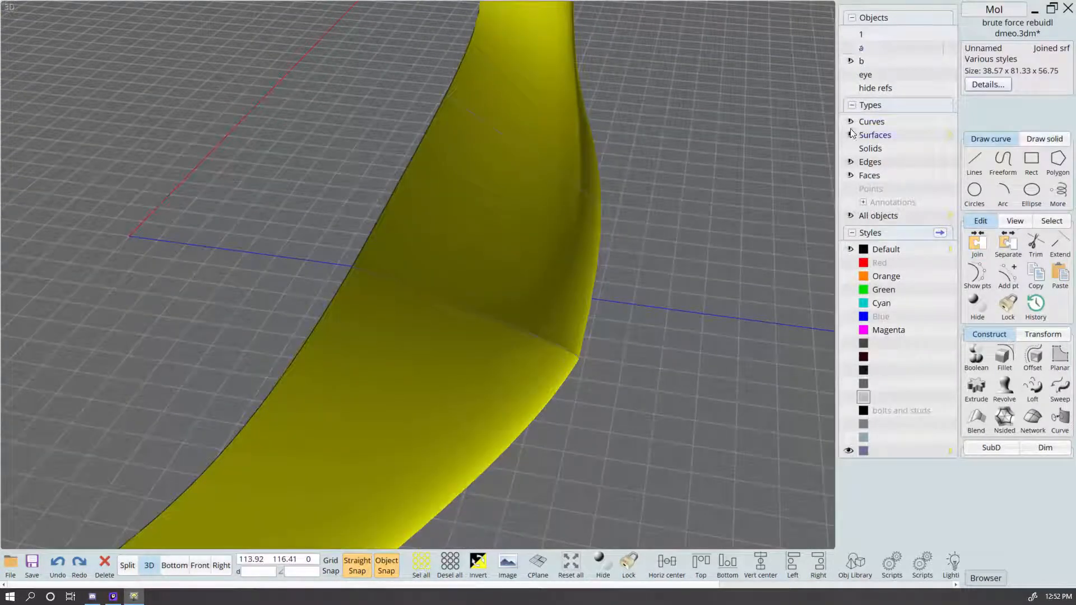
left_click(745, 303)
left_click(536, 275)
left_click(729, 443)
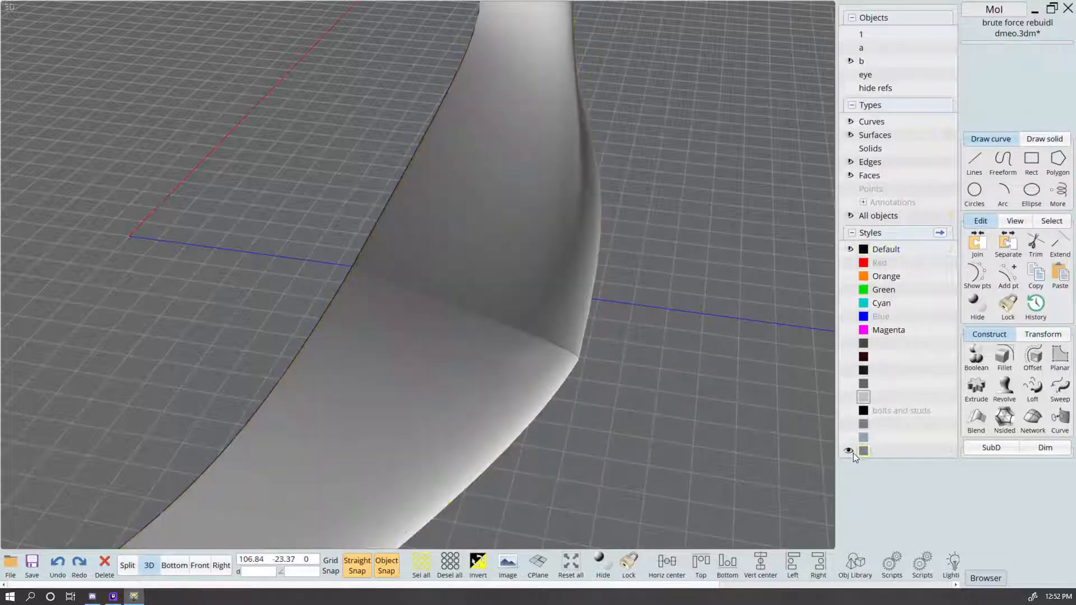
Step: Hide the slate-blue style's objects and fillet the seam between the cheek and lofted surfaces with a 0.2 radius
left_click(489, 317)
right_click_drag(667, 371, 604, 296)
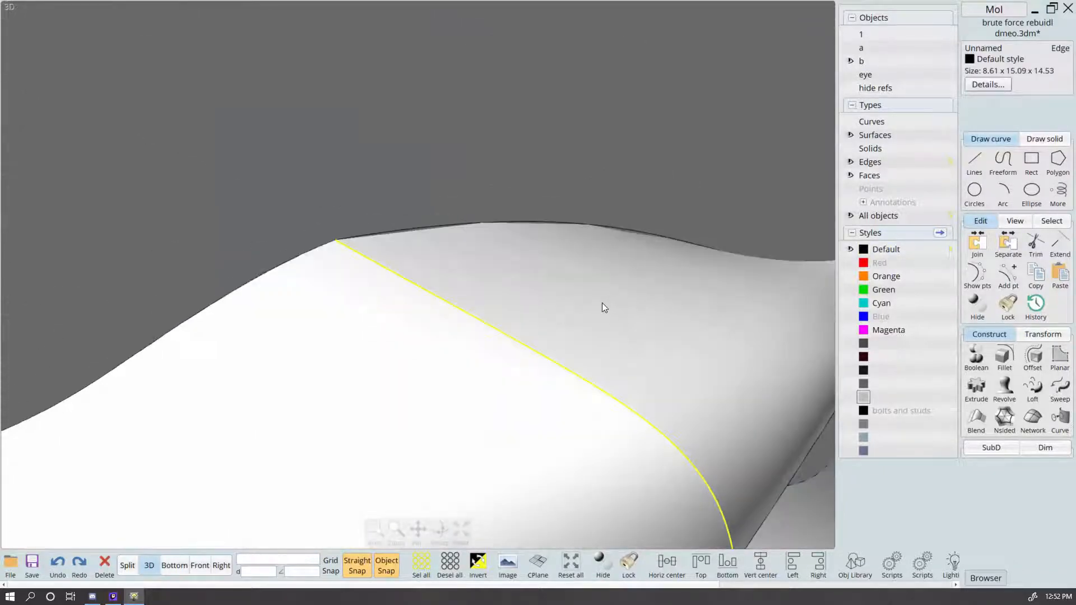
left_click(1004, 359)
left_click(1015, 62)
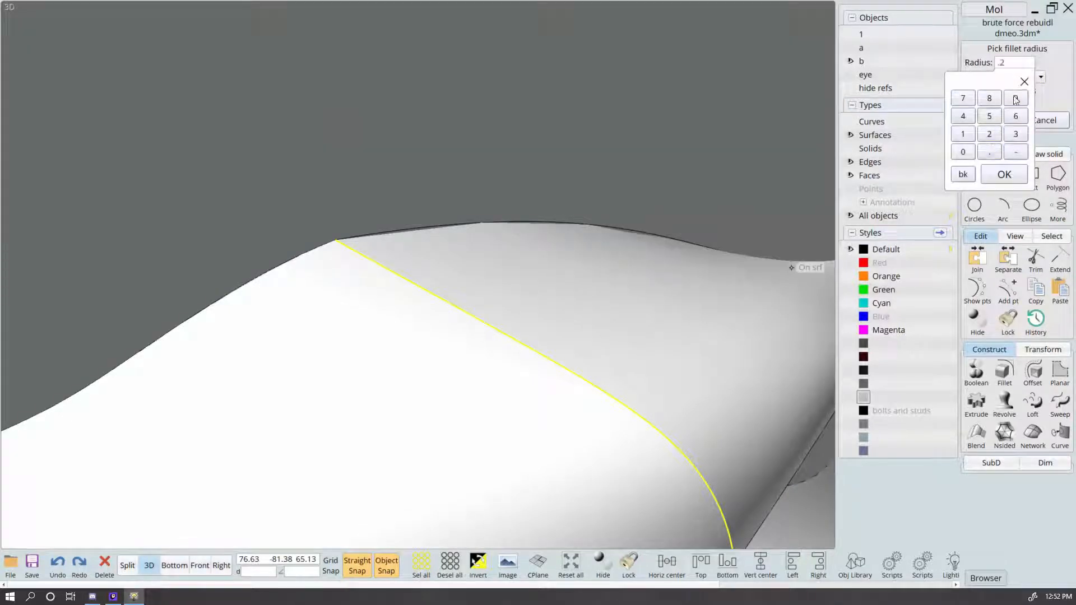
left_click(1046, 61)
Step: Try larger fillet radii on the seam, including 1 and 3, and set the radius to 2
left_click(1018, 63)
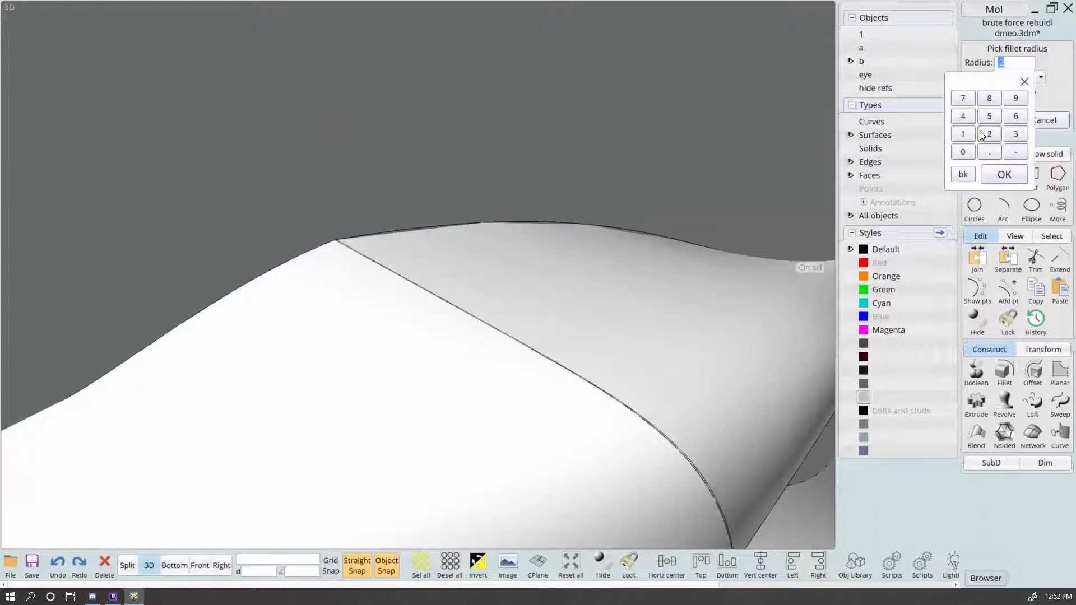
left_click(964, 134)
left_click(1005, 174)
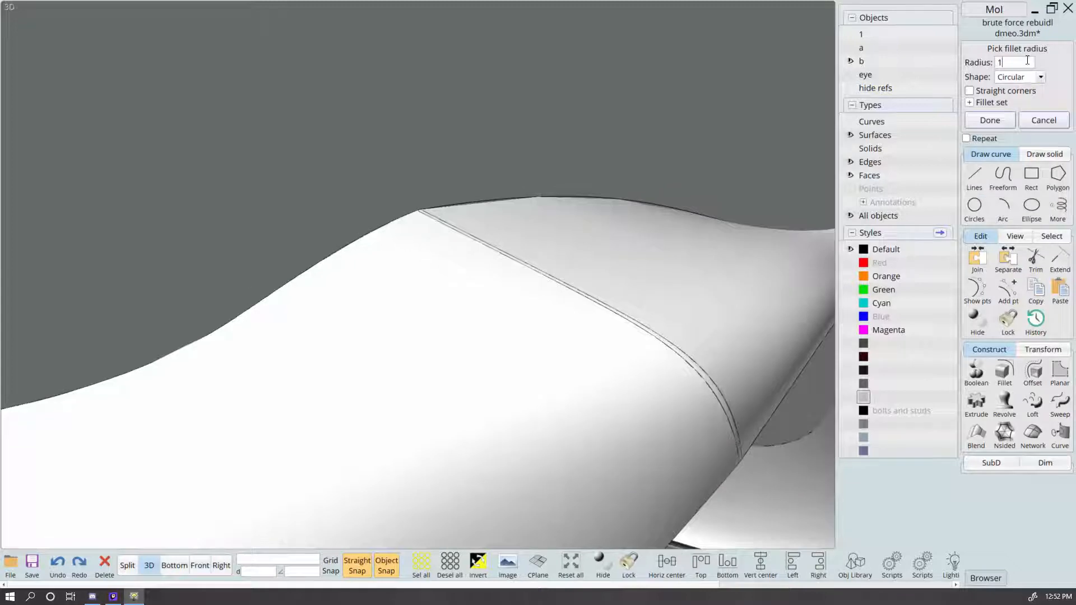
left_click(1027, 61)
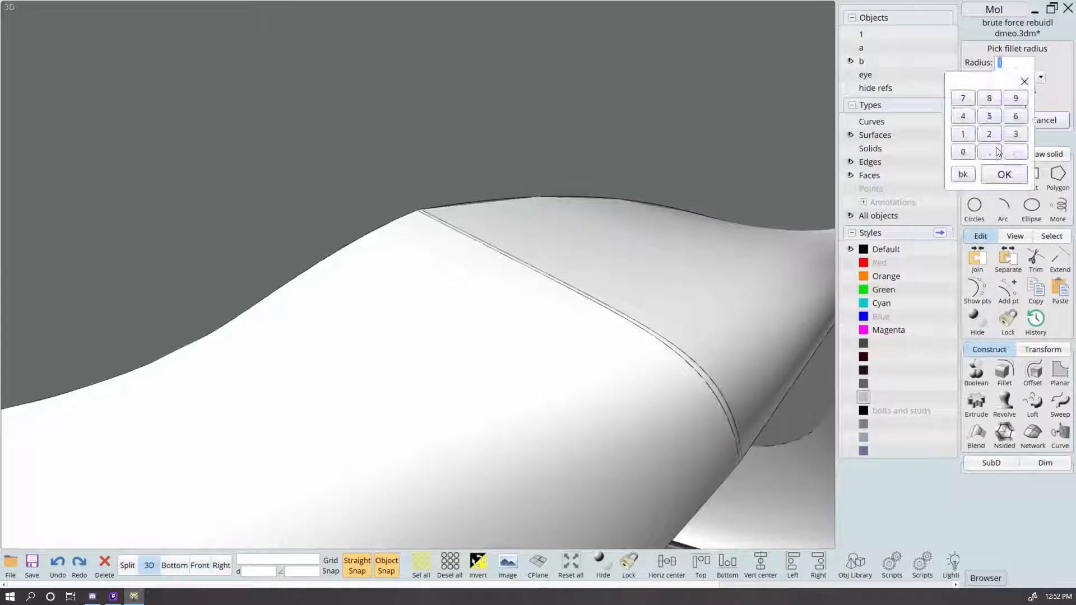
left_click(990, 116)
left_click(1026, 63)
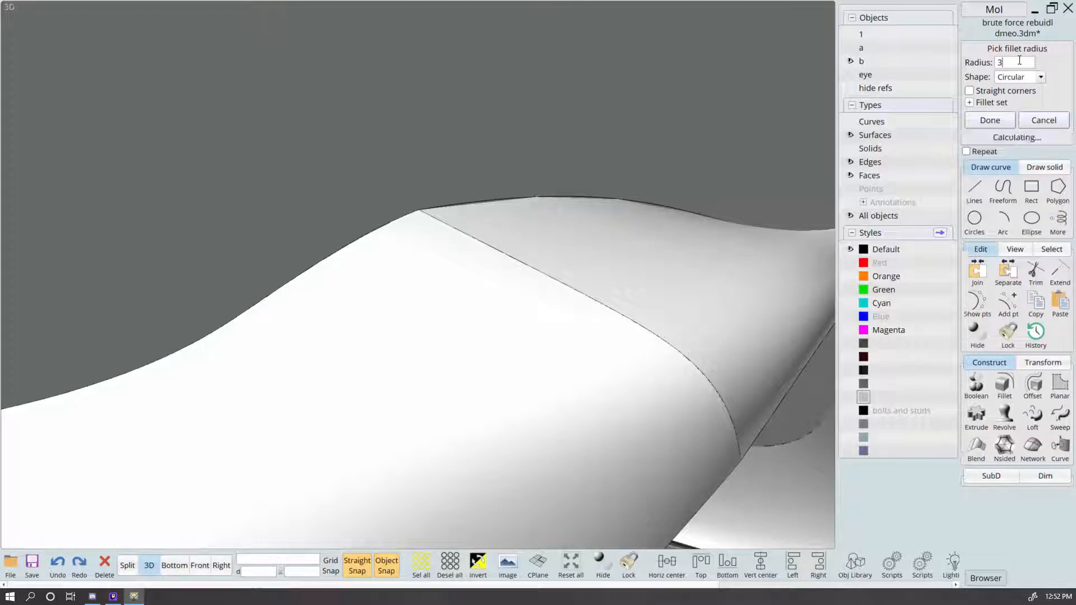
left_click(1012, 62)
left_click(991, 135)
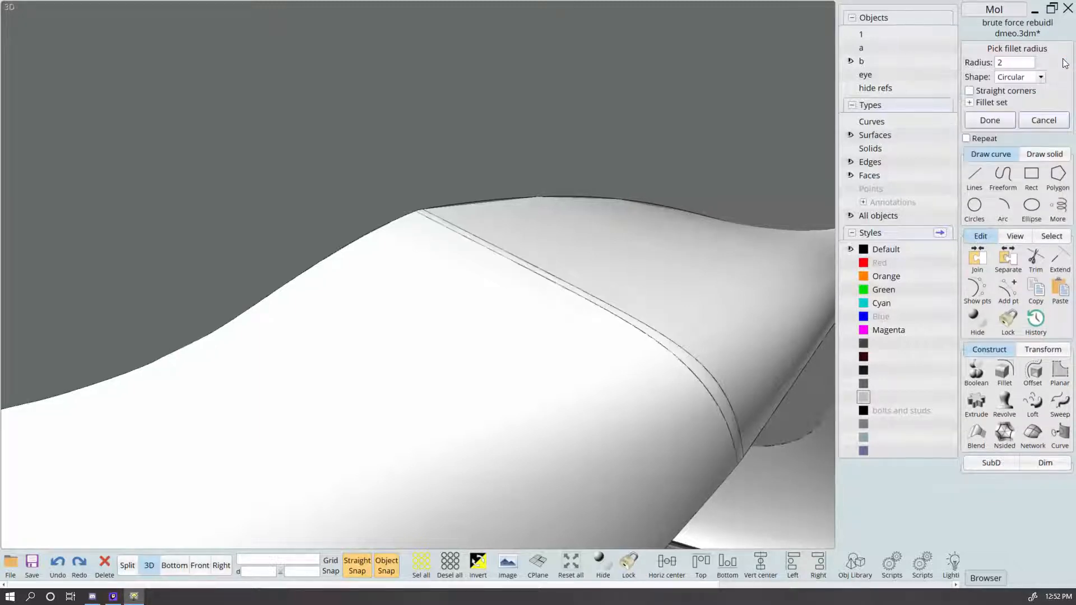
Step: Change the seam fillet's shape to G1 Blend and check its profile from the seam's end
left_click(1041, 77)
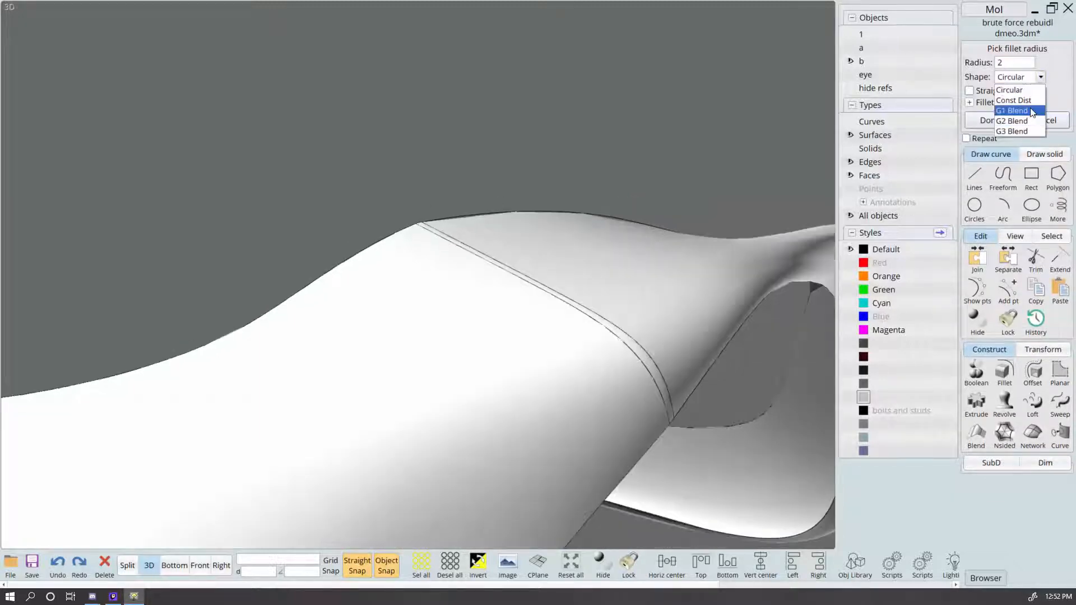
left_click(1012, 107)
right_click_drag(582, 199, 469, 259)
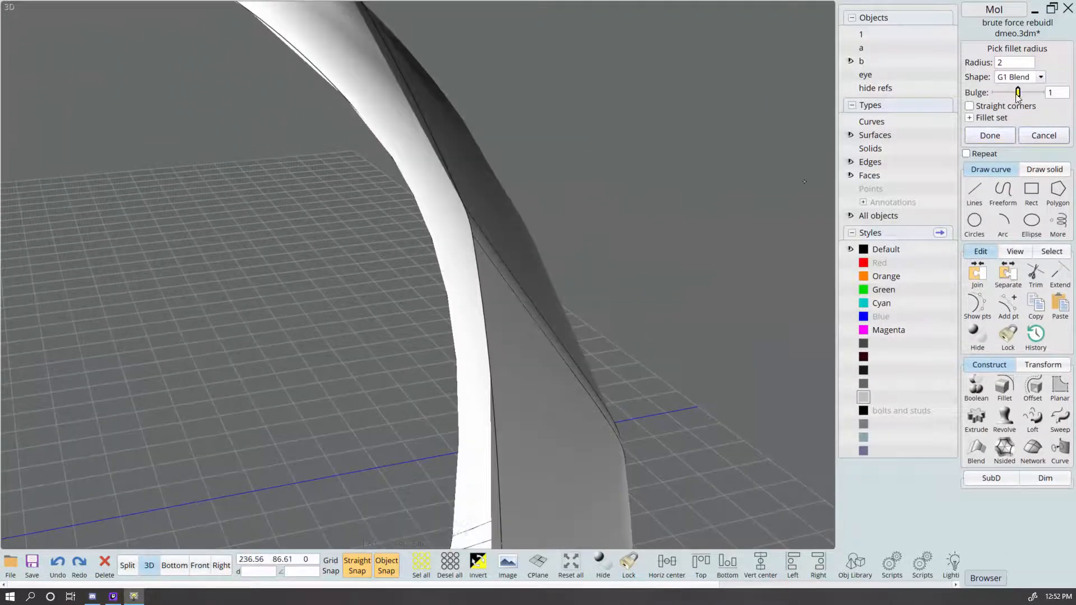
Step: Try a bulge of 0.5 on the seam fillet, change its shape to G2 Blend and set the bulge to 2
left_click_drag(1017, 92, 998, 173)
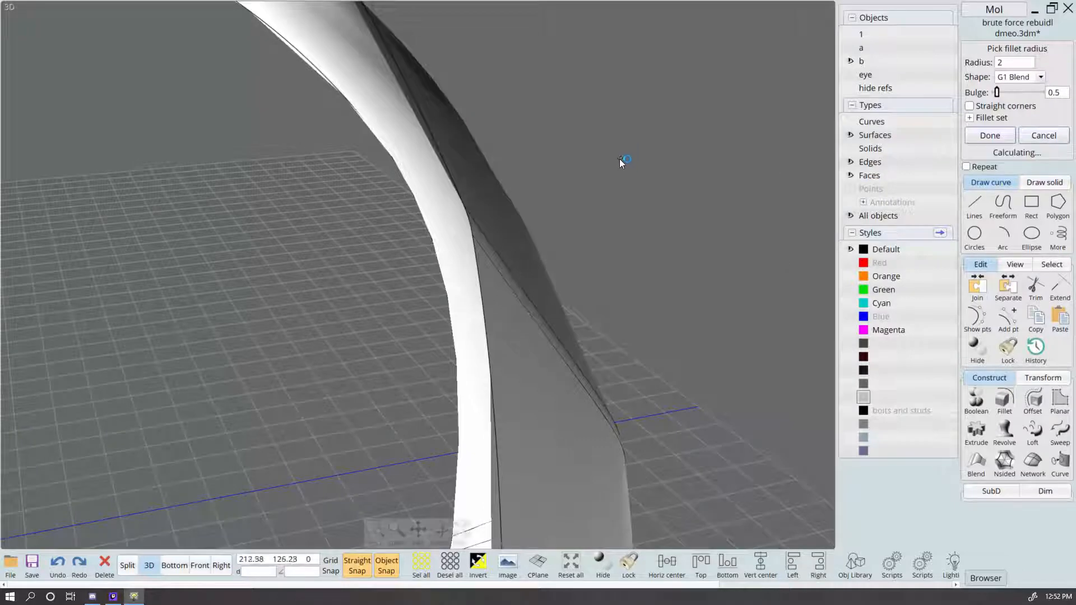
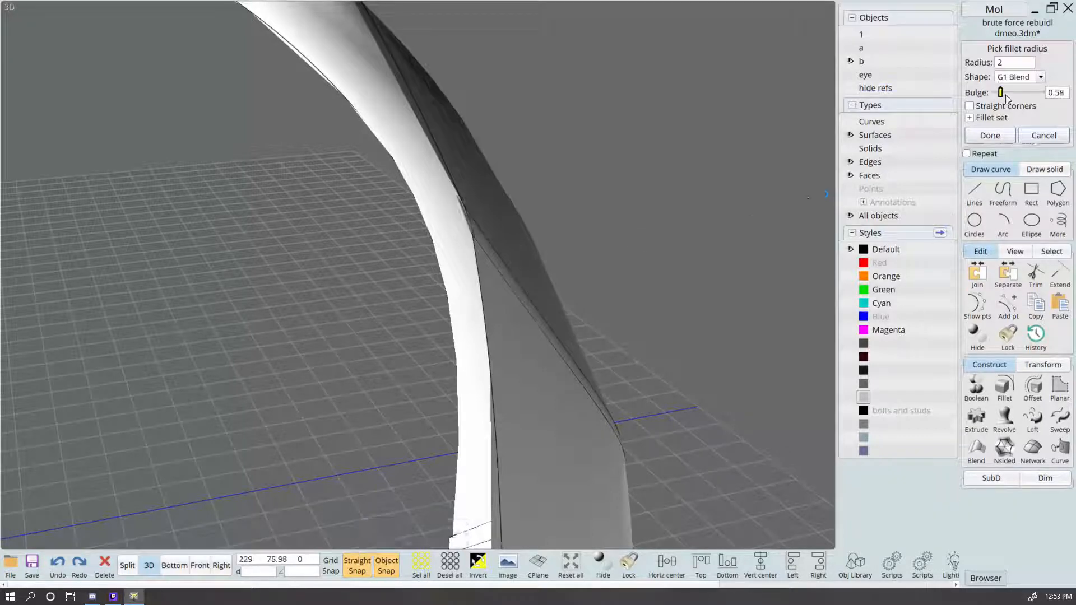
right_click_drag(586, 213, 671, 220)
left_click(1041, 77)
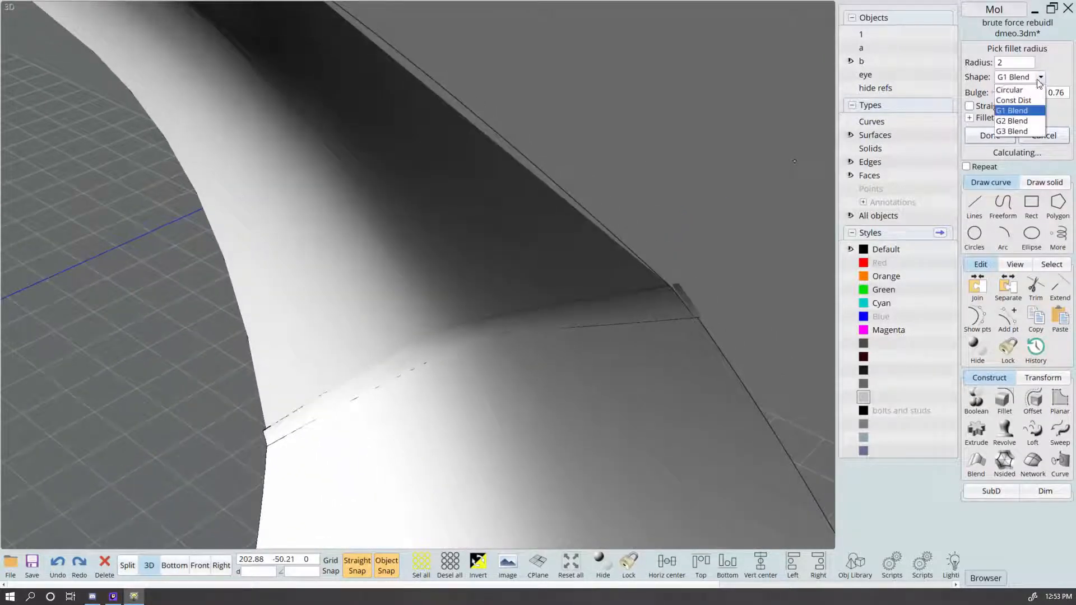
left_click(1013, 107)
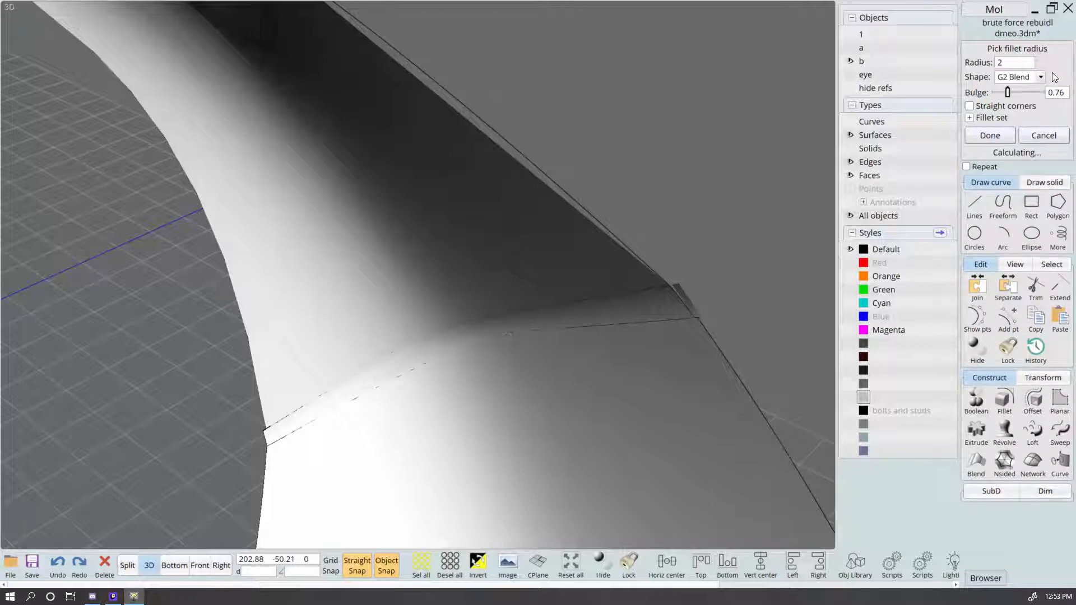
left_click_drag(1008, 93, 1040, 93)
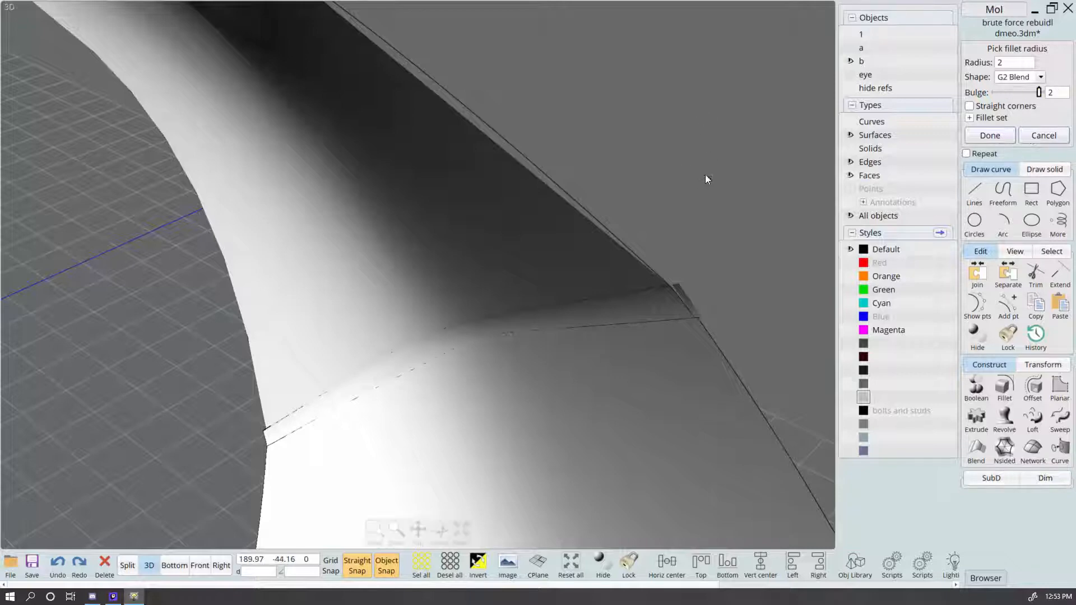
right_click_drag(706, 179, 735, 197)
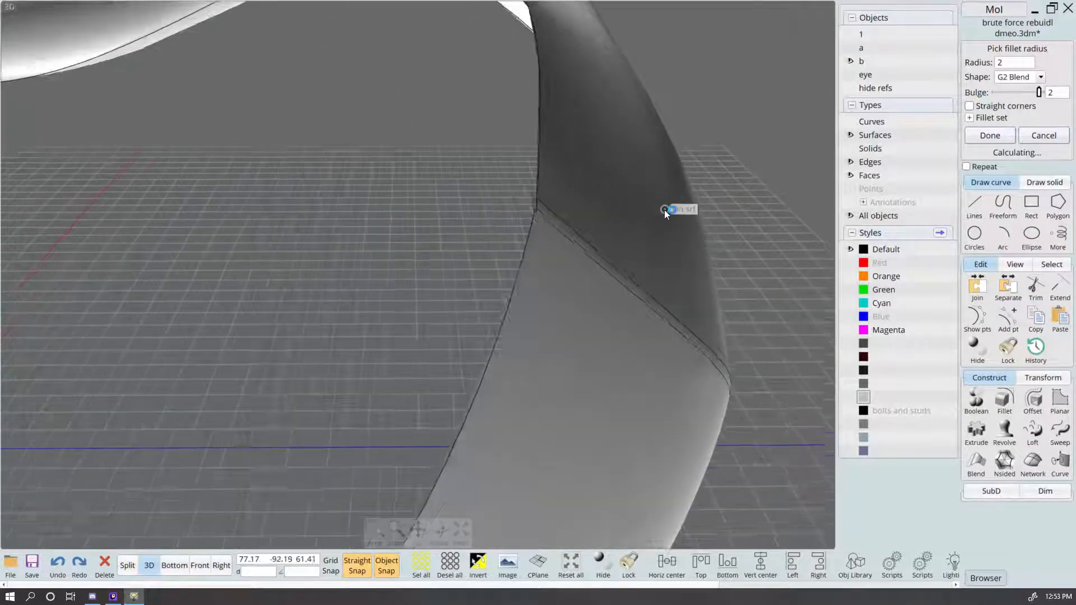
right_click_drag(664, 209, 705, 208)
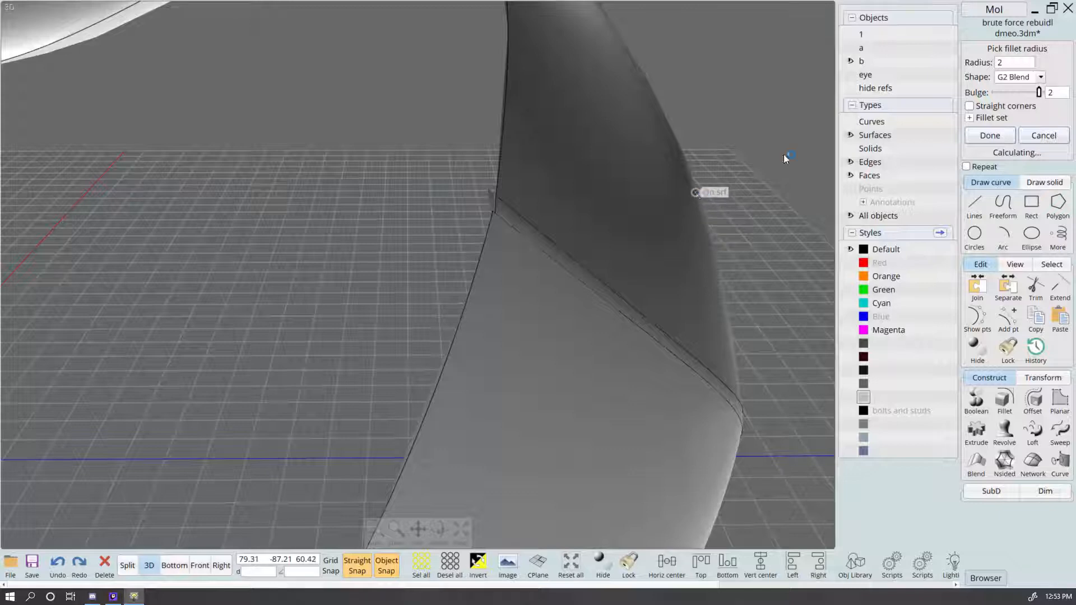
Step: Set the seam fillet to radius 1 with the G1 Blend shape and reduce the bulge to 1.46
left_click(1026, 63)
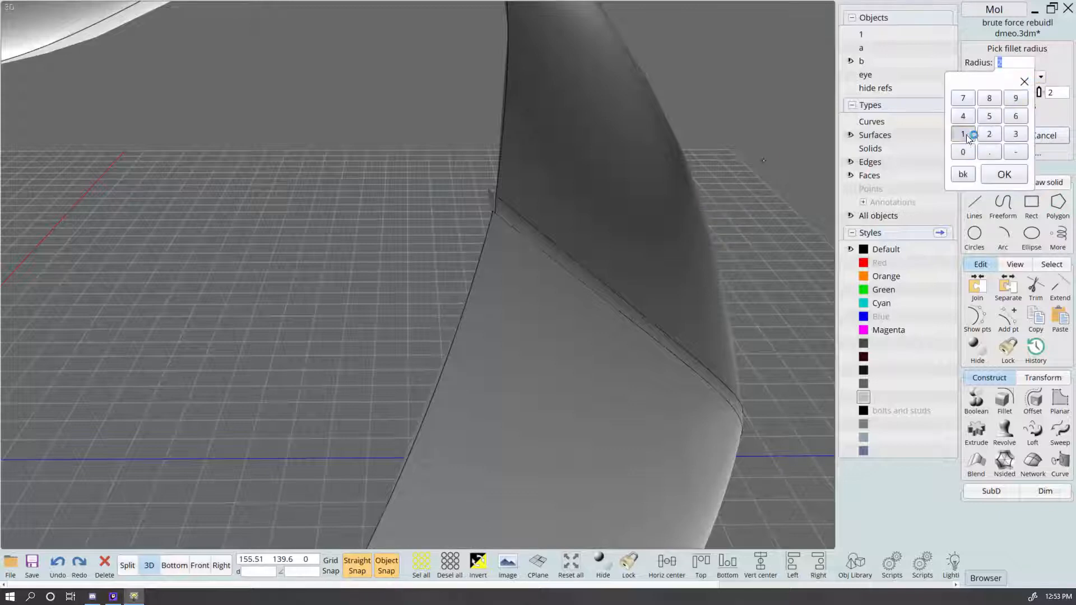
left_click(963, 134)
left_click(1004, 174)
left_click(1041, 77)
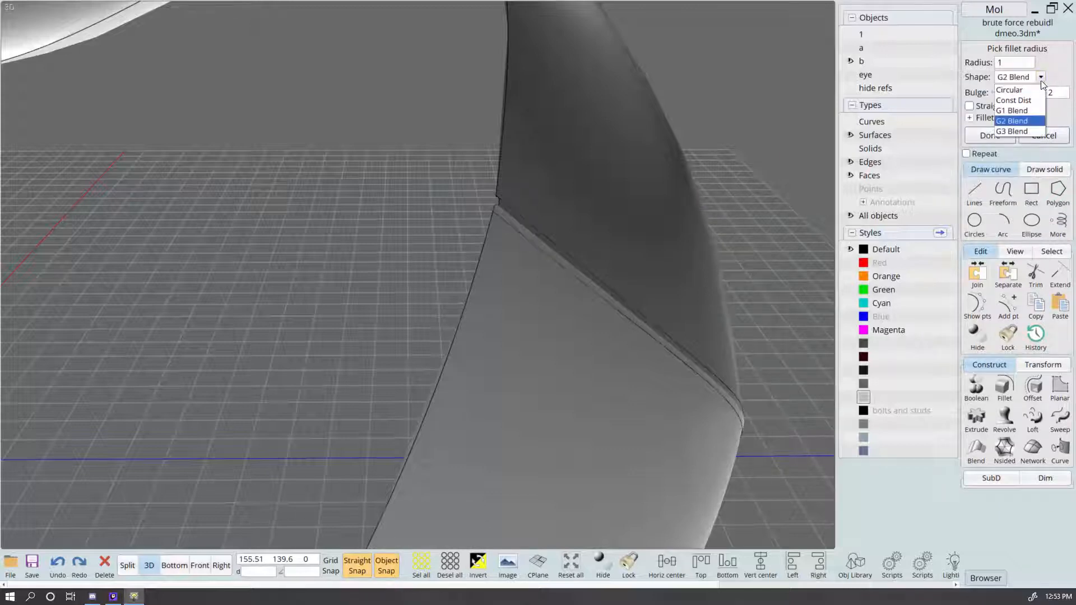
left_click(1025, 114)
scroll(463, 199, "up", 5)
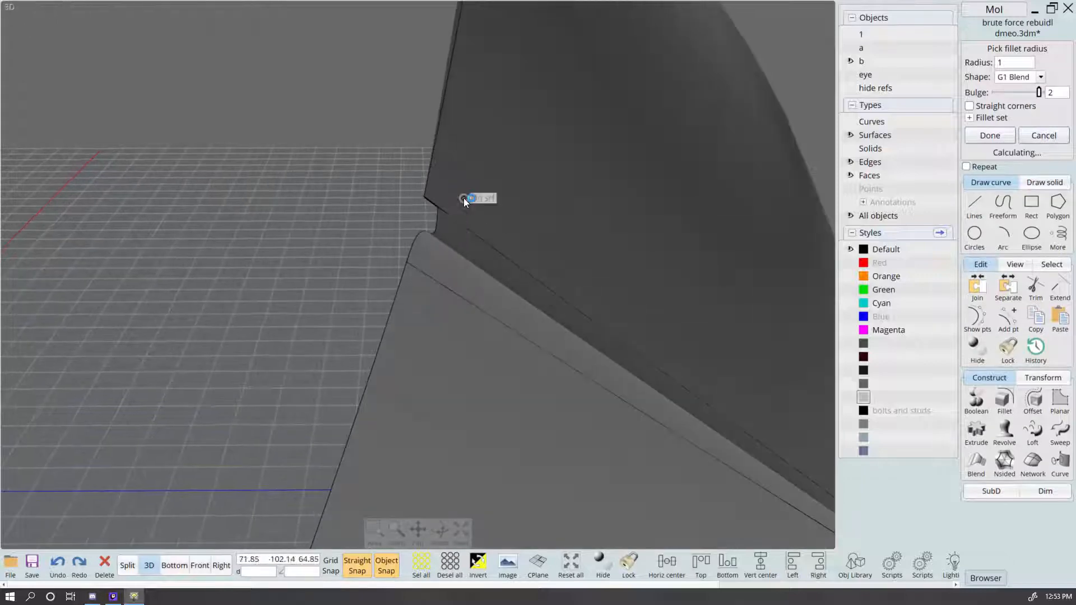
scroll(465, 198, "up", 2)
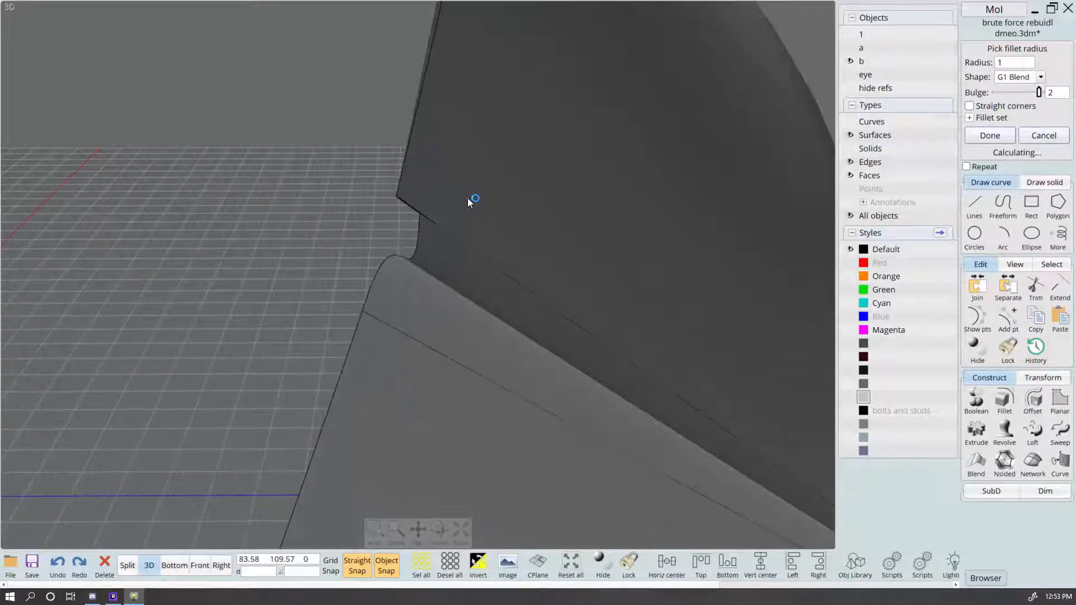
scroll(470, 201, "up", 3)
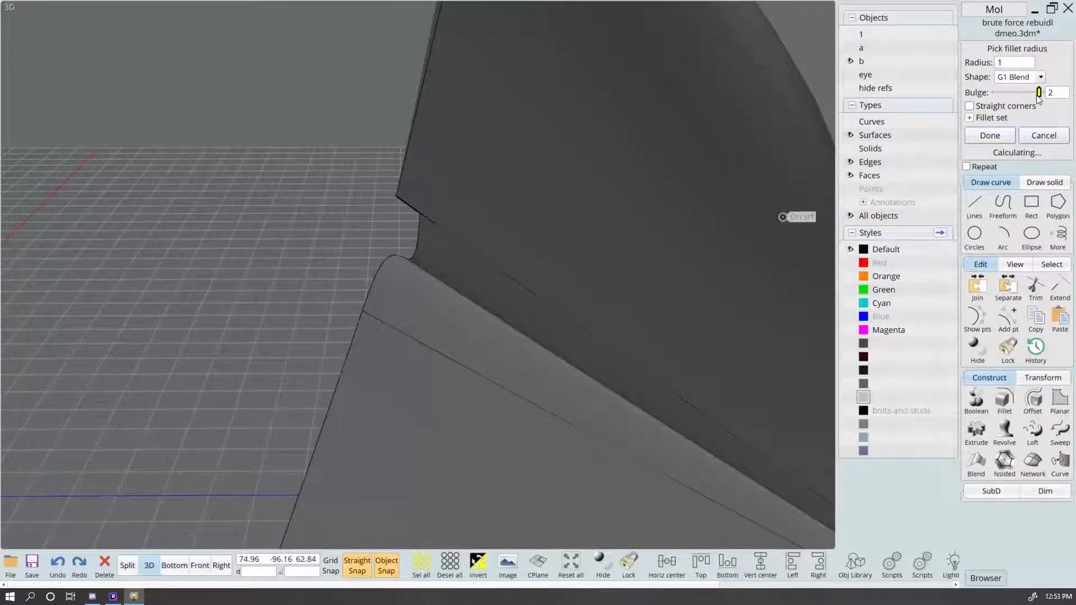
left_click_drag(1039, 93, 1028, 94)
scroll(420, 213, "up", 3)
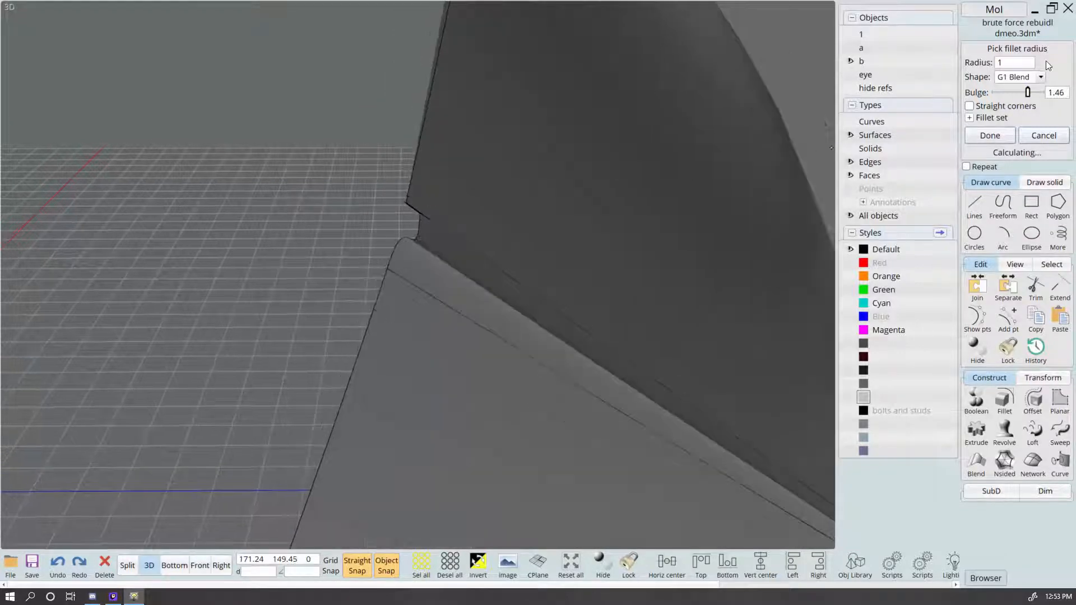
Step: Try the Const Dist shape on the seam and finish the fillet as Circular with a radius of 2
left_click(1018, 100)
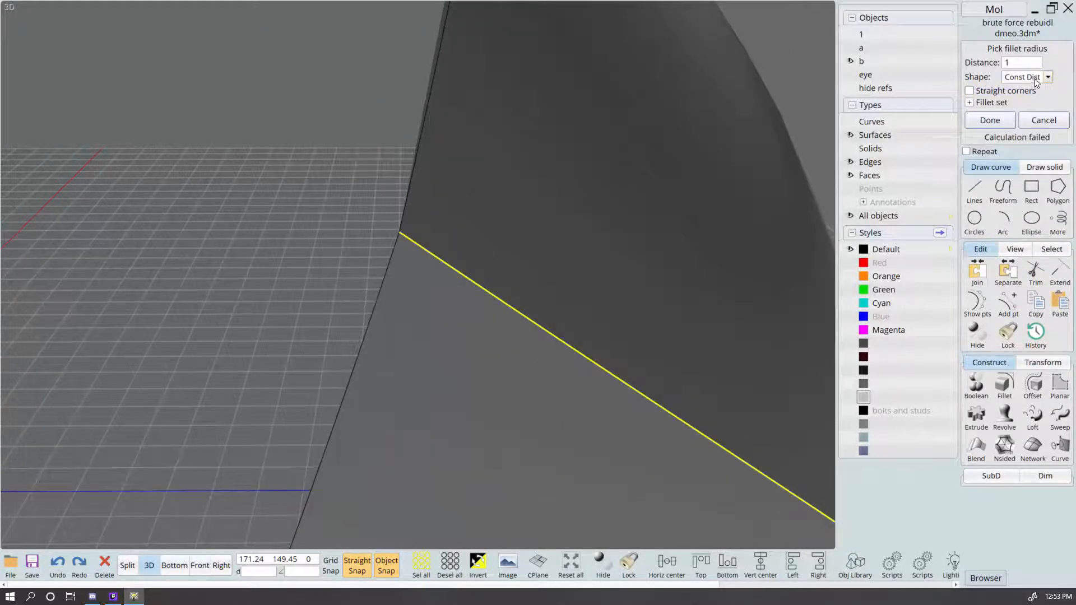
left_click(1021, 77)
left_click(1019, 91)
right_click_drag(583, 190, 800, 173)
left_click(1013, 63)
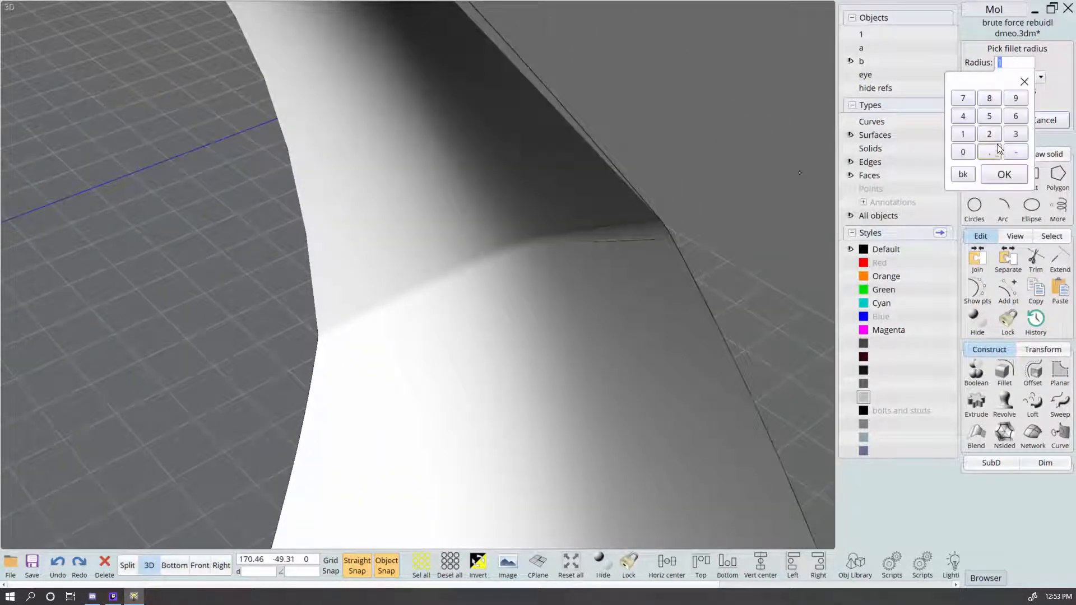
key("Return")
scroll(682, 208, "up", 3)
right_click_drag(682, 208, 709, 201)
scroll(636, 174, "down", 5)
scroll(705, 147, "up", 5)
scroll(641, 181, "up", 6)
scroll(464, 256, "down", 3)
scroll(523, 257, "up", 2)
scroll(525, 257, "down", 2)
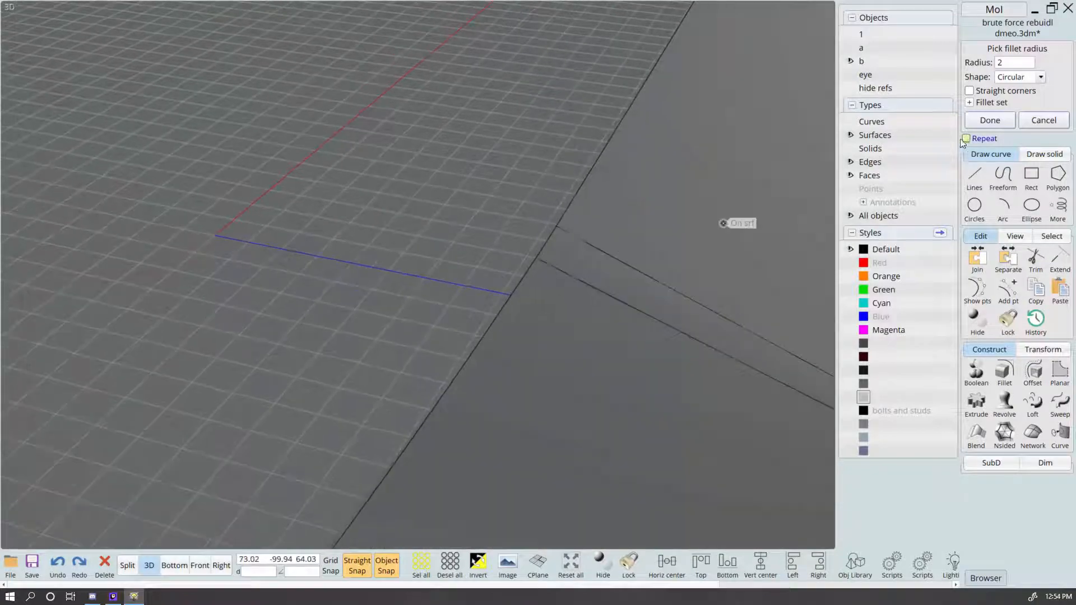
left_click(983, 121)
Step: Join the filleted cheek and loft surface to the adjoining brow surface
scroll(575, 199, "down", 8)
left_click(669, 223)
right_click_drag(669, 223, 587, 213)
left_click(560, 299)
right_click_drag(664, 340, 668, 349)
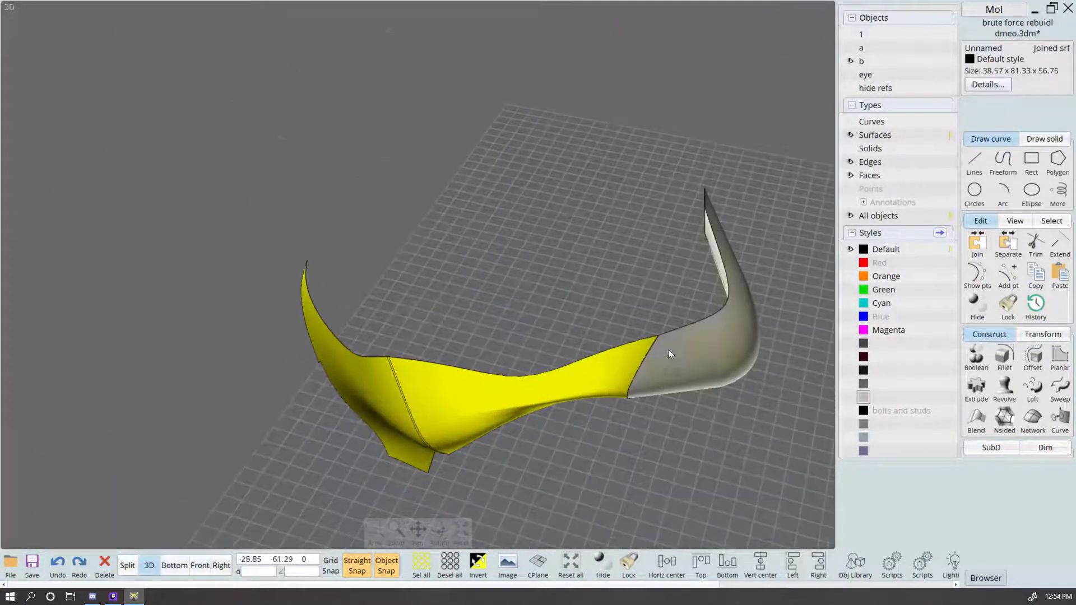
scroll(659, 368, "up", 5)
key("ctrl+j")
Step: Try to fillet the seam between the lofted and brow surfaces with circular radii of 2 and 1
left_click(624, 338)
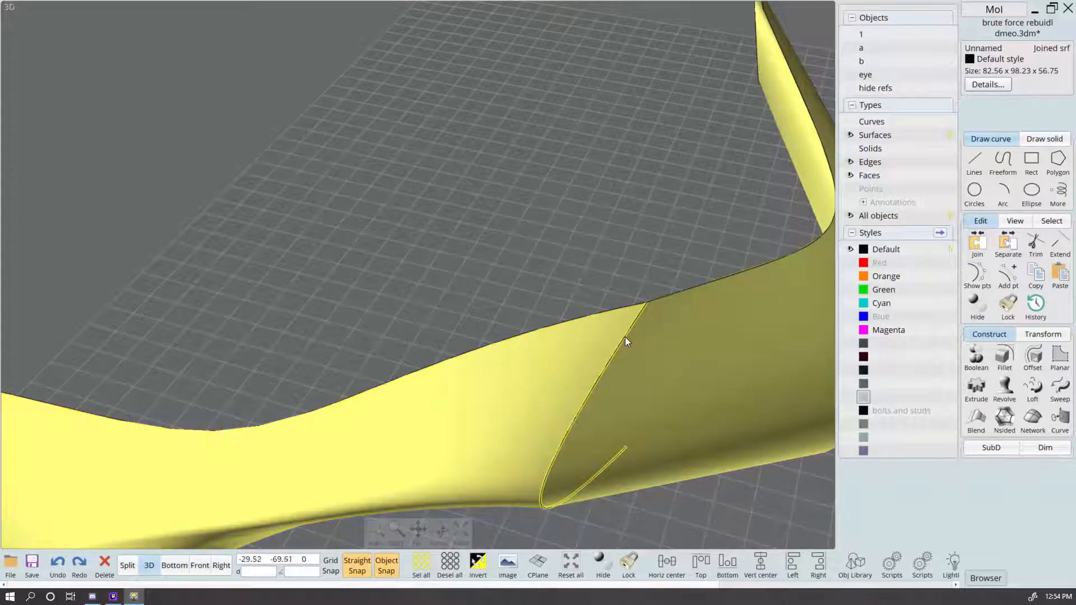
left_click(625, 337)
right_click_drag(659, 372, 724, 341)
key("f")
scroll(674, 258, "down", 5)
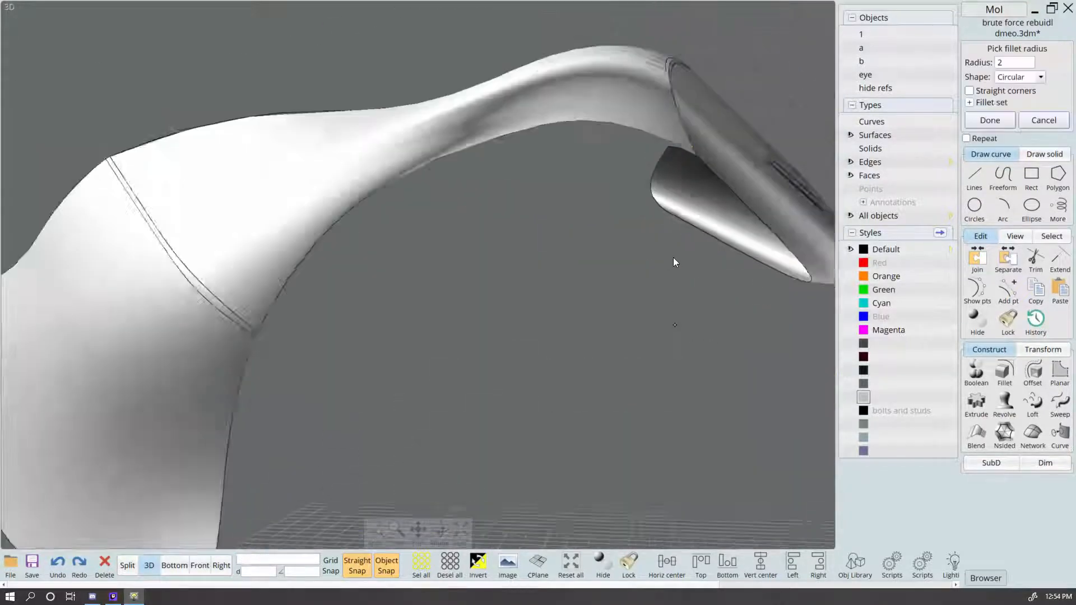
right_click_drag(674, 258, 738, 196)
scroll(652, 218, "up", 4)
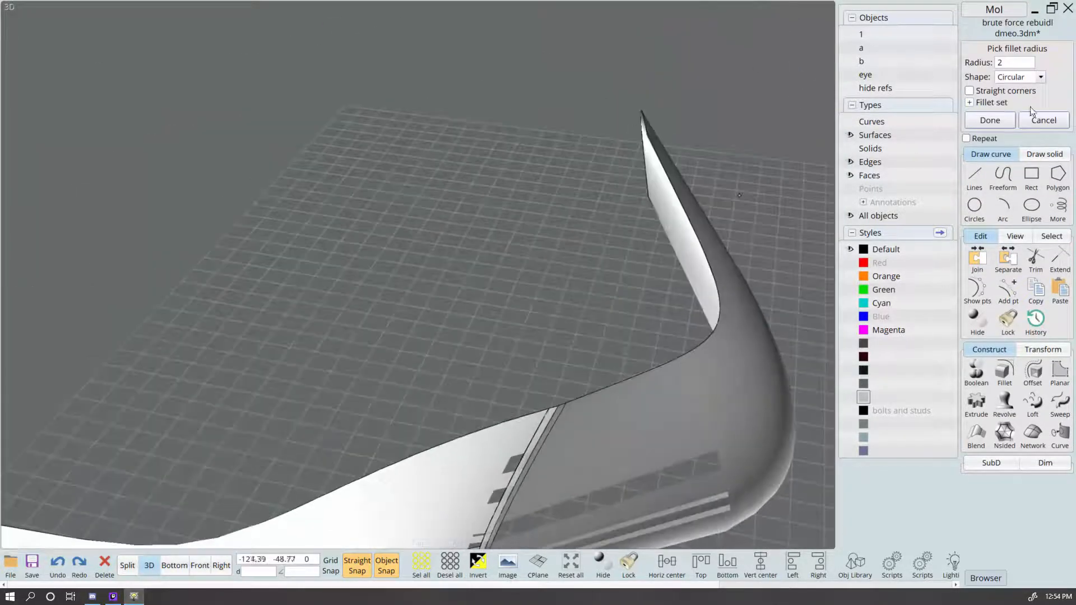
left_click(1011, 65)
key("Return")
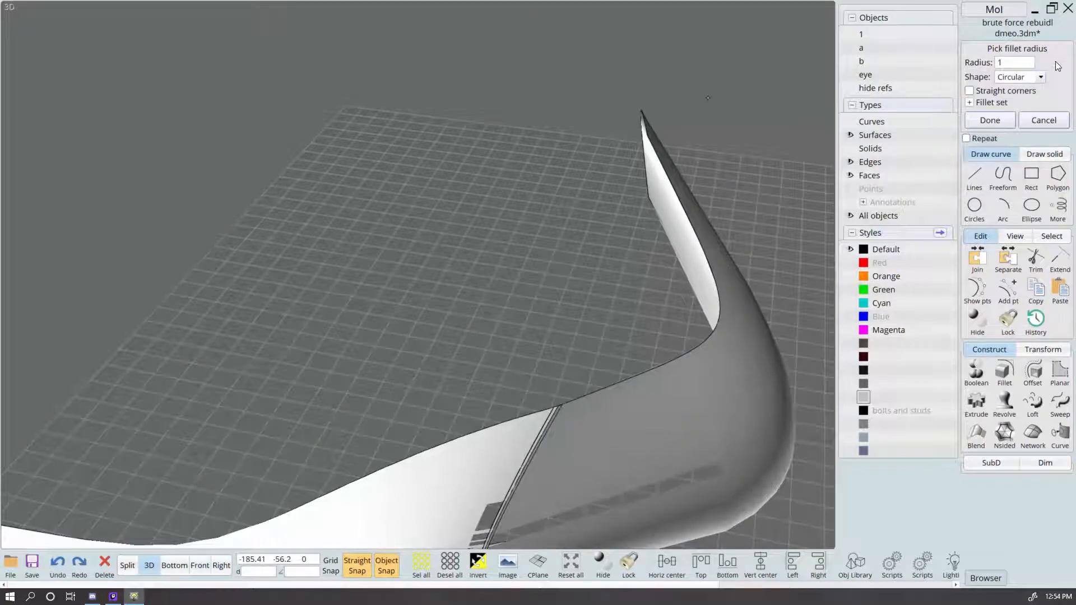
right_click_drag(644, 216, 672, 208)
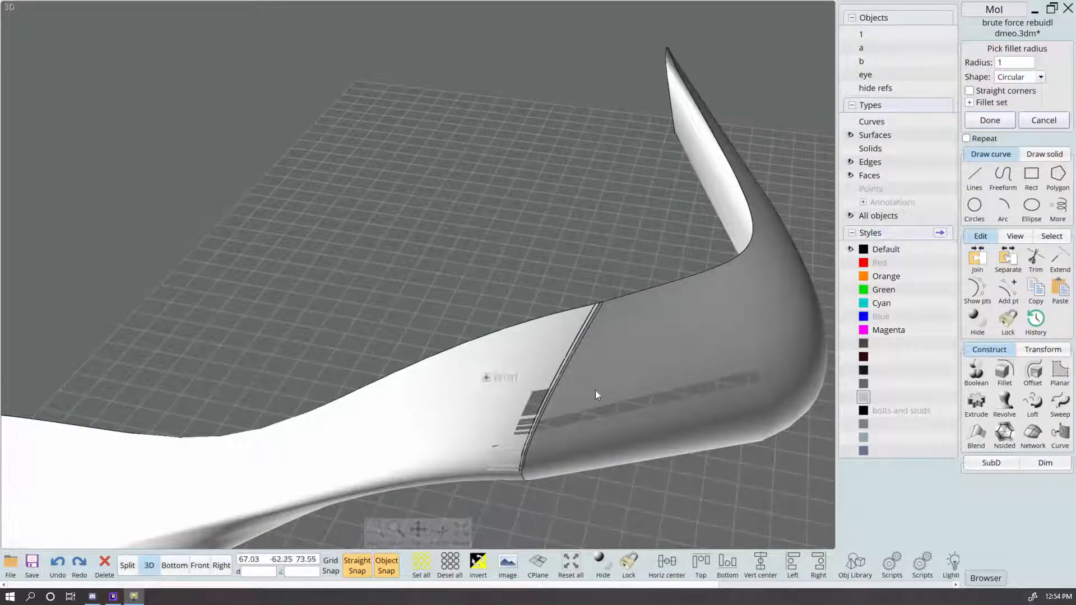
left_click(1055, 121)
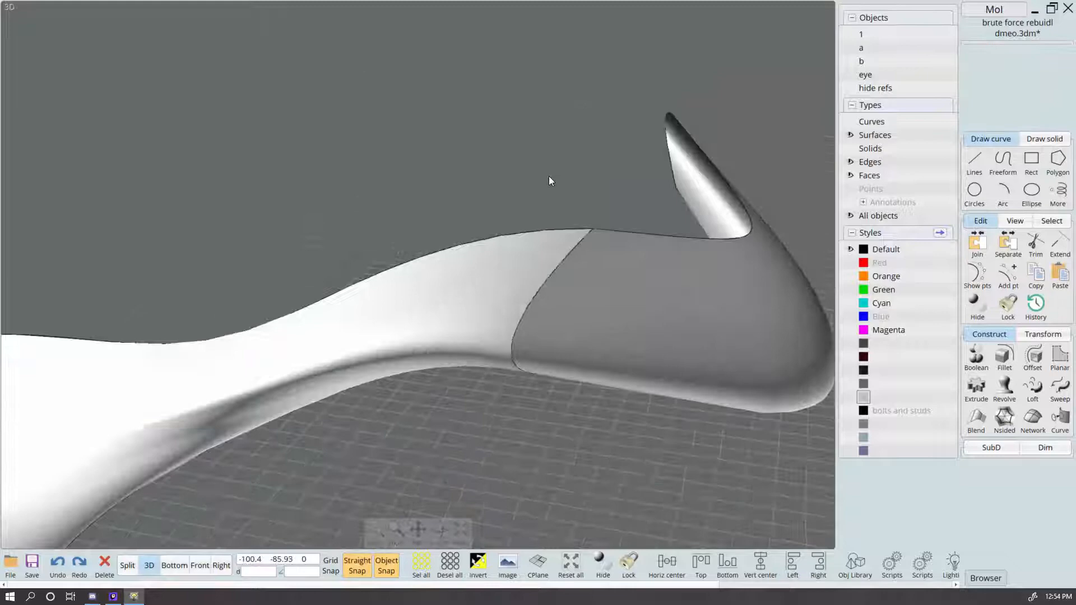
Step: Switch to the split view and examine the lofted face between the cheek and brow surfaces
left_click(583, 305)
left_click(128, 569)
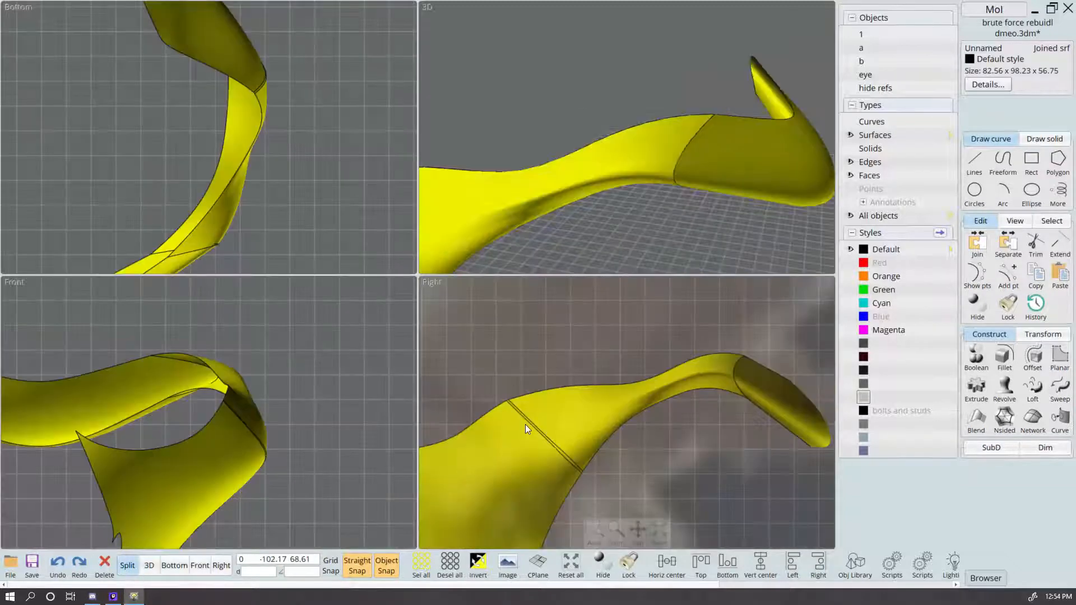
left_click(697, 453)
left_click(648, 402, "ctrl+shift")
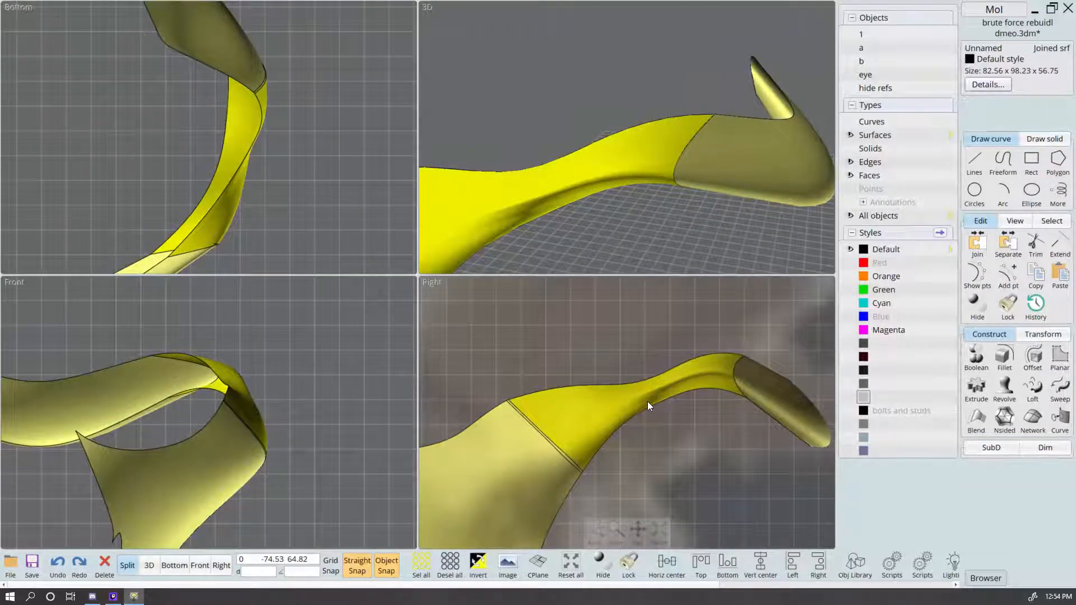
right_click_drag(556, 218, 733, 108)
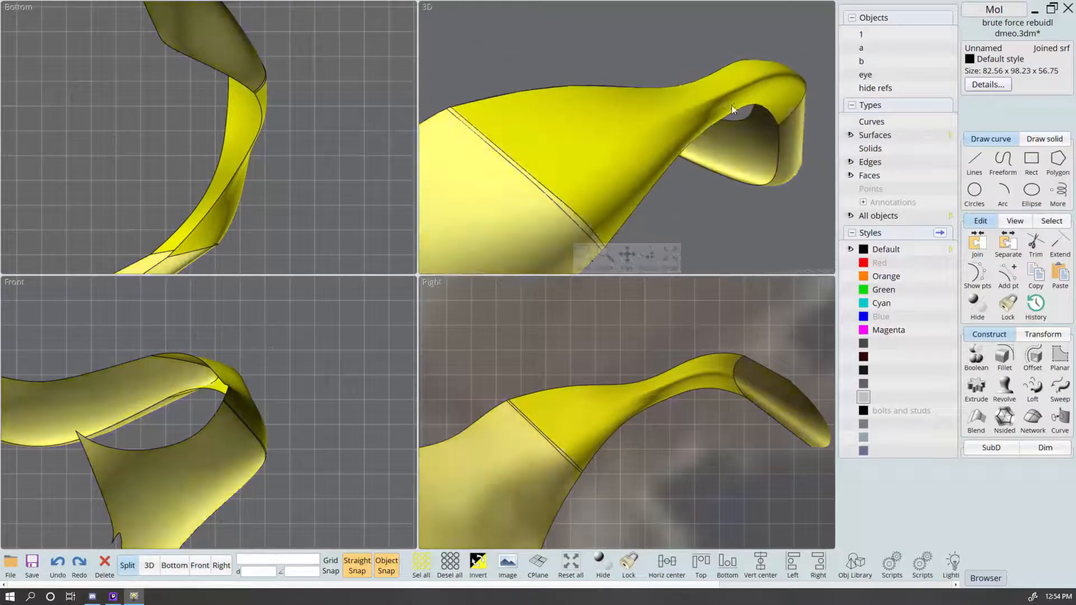
left_click(726, 328)
left_click(716, 351)
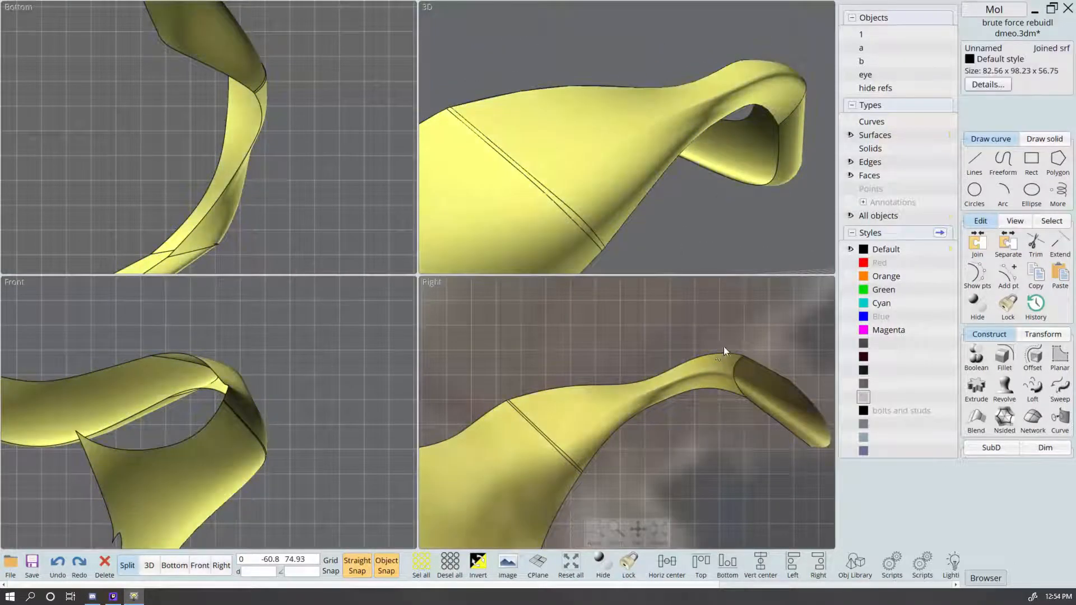
Step: Undo the joins and seam fillet back to the separate slate-blue loft, and show the slate-blue style's hidden curves
key("ctrl+z")
key("ctrl+z")
left_click(774, 318)
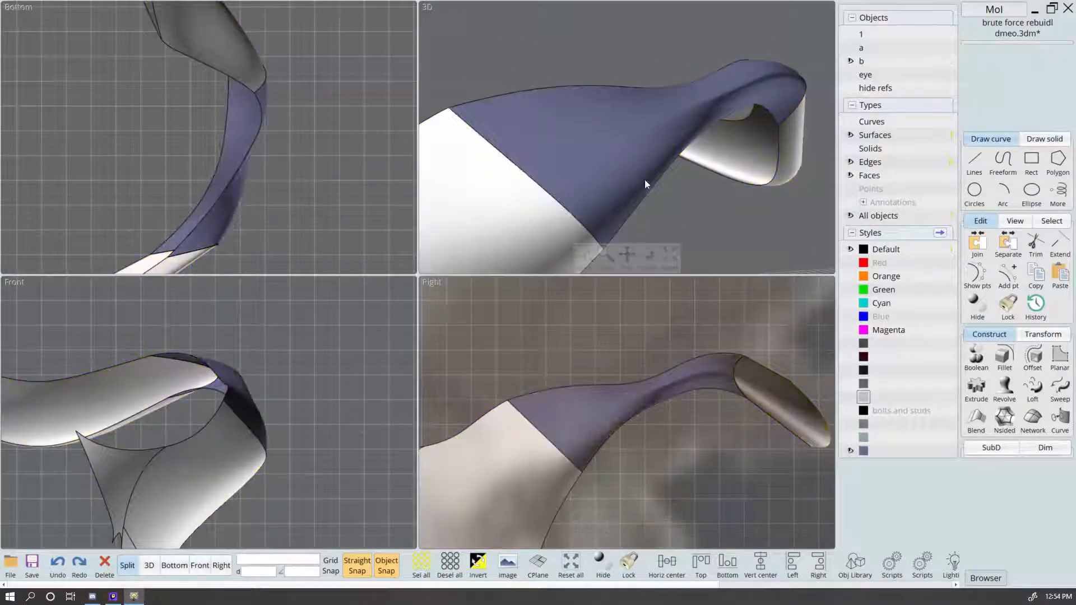
left_click(644, 179)
key("Escape")
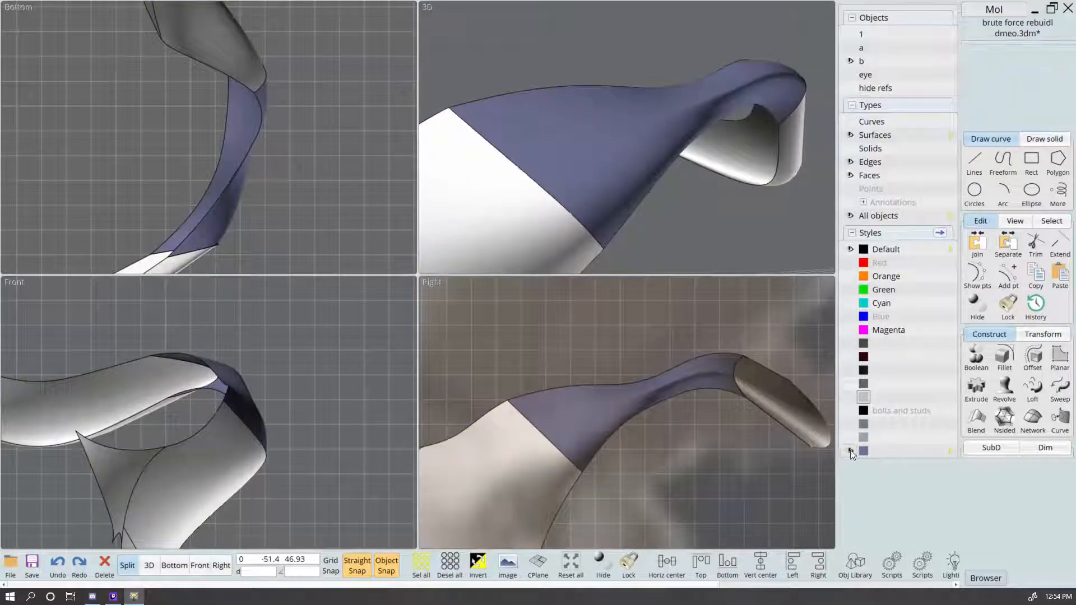
right_click_drag(785, 213, 697, 234)
Step: Show the control points of the two extracted curves at the narrow part of the loft
left_click(708, 197)
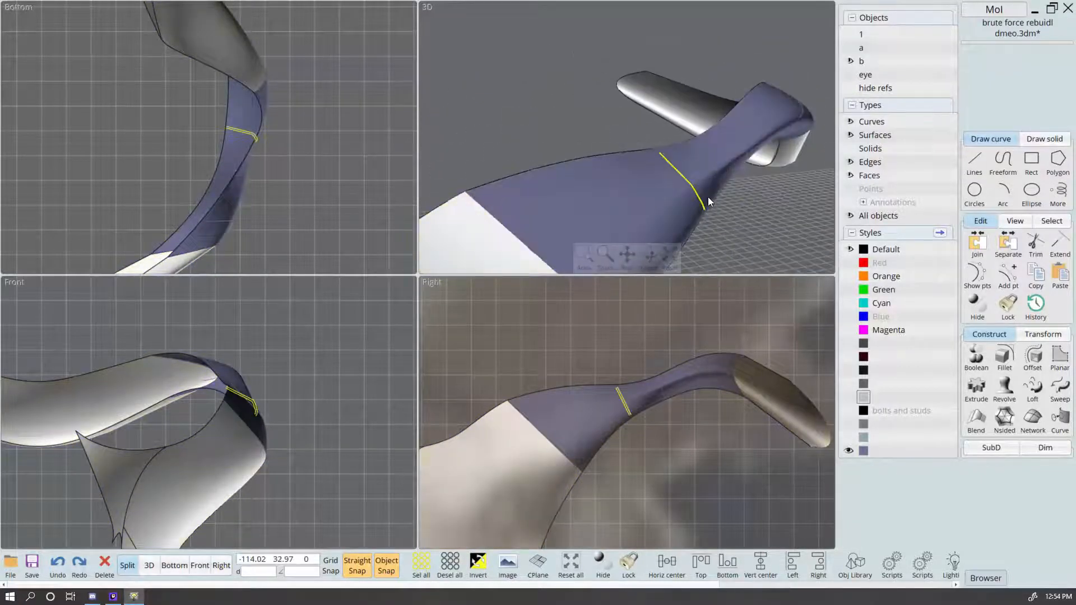
right_click_drag(769, 212, 738, 169)
key("F9")
key("Escape")
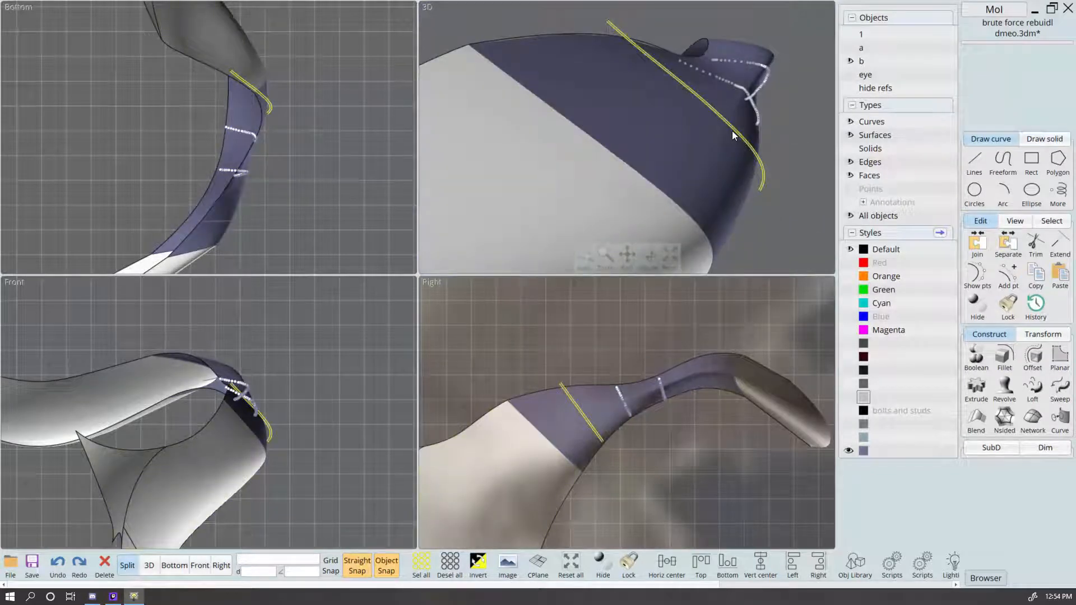
Step: Try to stretch the extracted curve nearest the cheek along its own length from its lower end in the Right view
left_click(732, 130)
right_click_drag(795, 201, 757, 185)
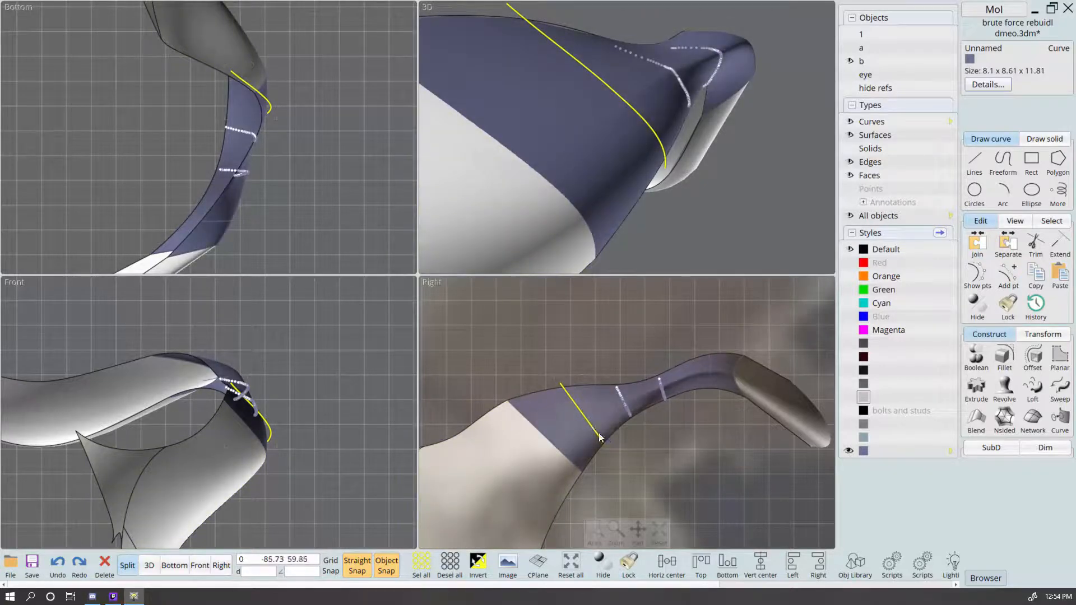
scroll(594, 430, "down", 1)
scroll(595, 429, "down", 1)
scroll(587, 421, "up", 1)
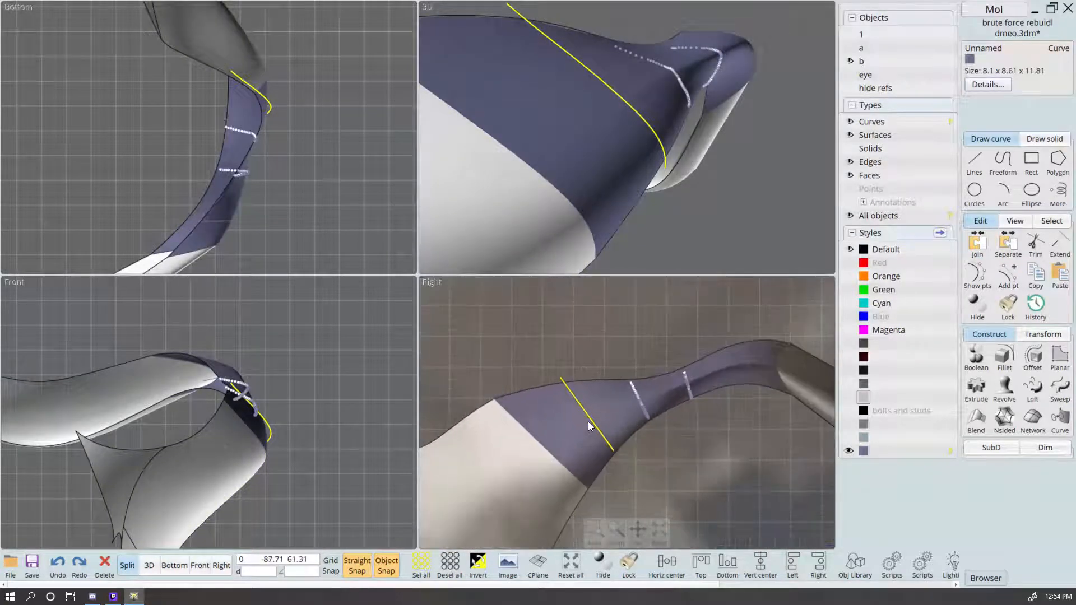
scroll(584, 422, "up", 1)
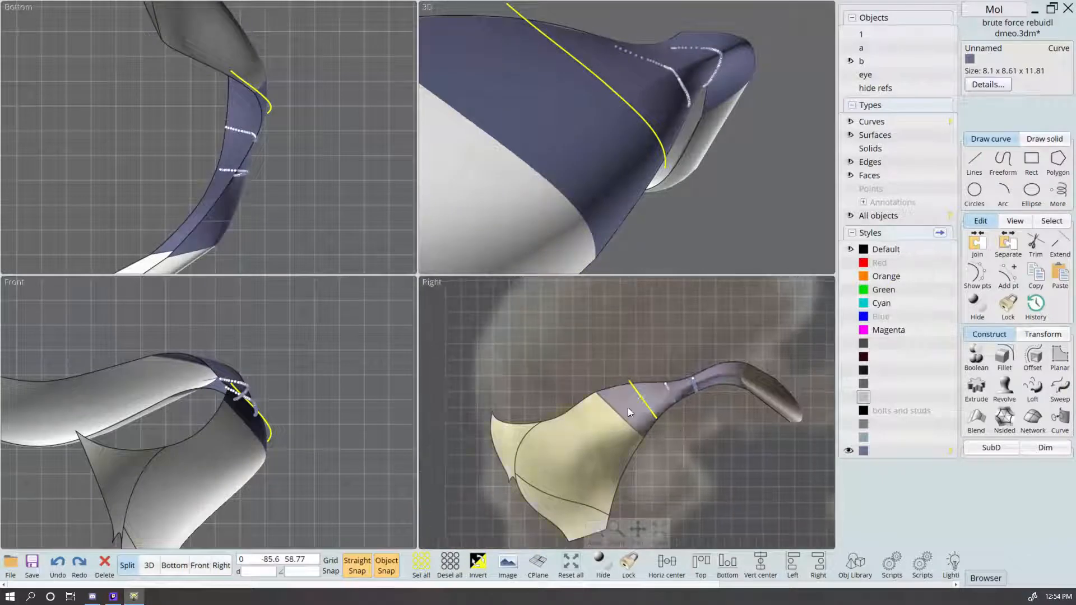
key("m")
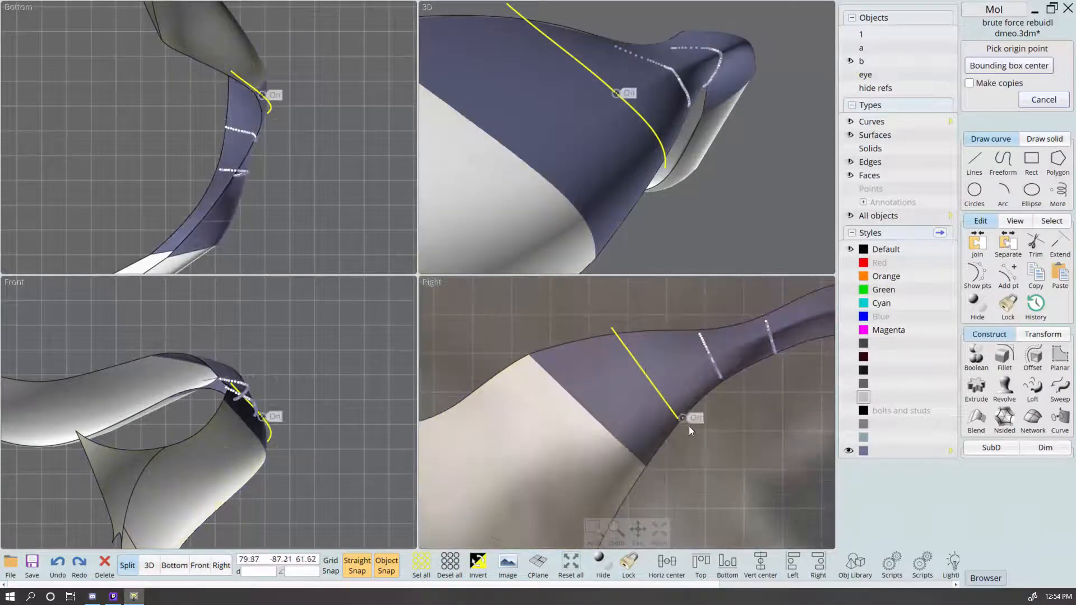
left_click(675, 414)
left_click(611, 326)
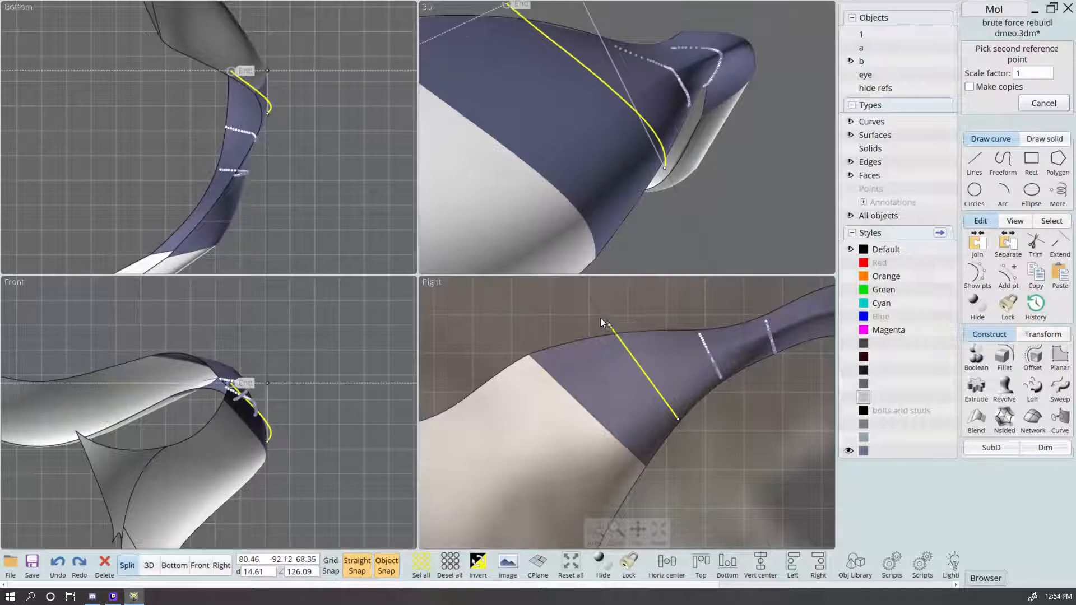
left_click(608, 330)
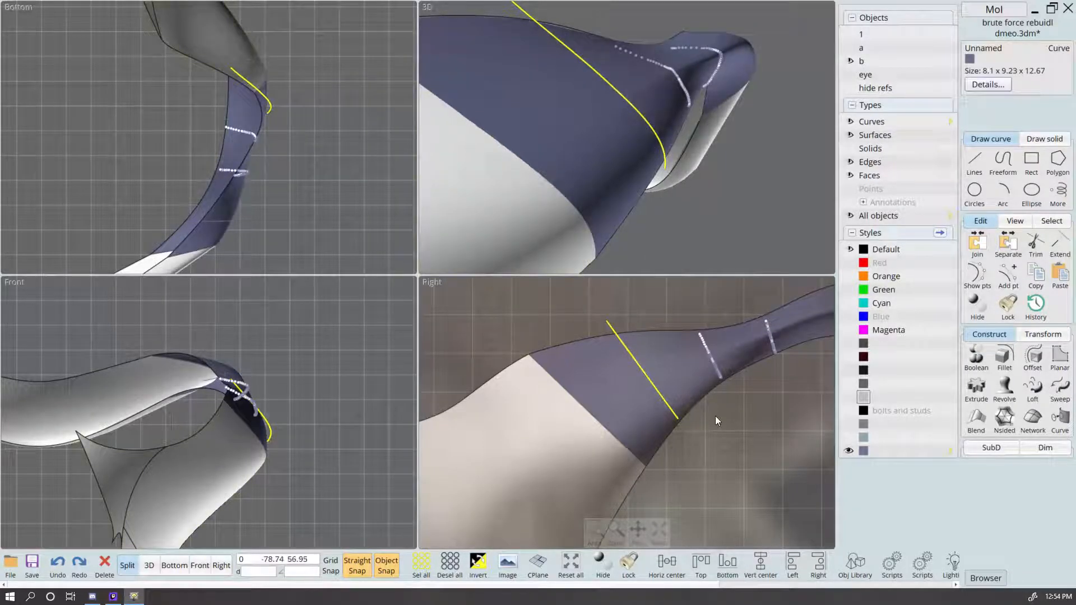
Step: Undo the stretch of the cheek-side curve and clear the selection
left_click(664, 367)
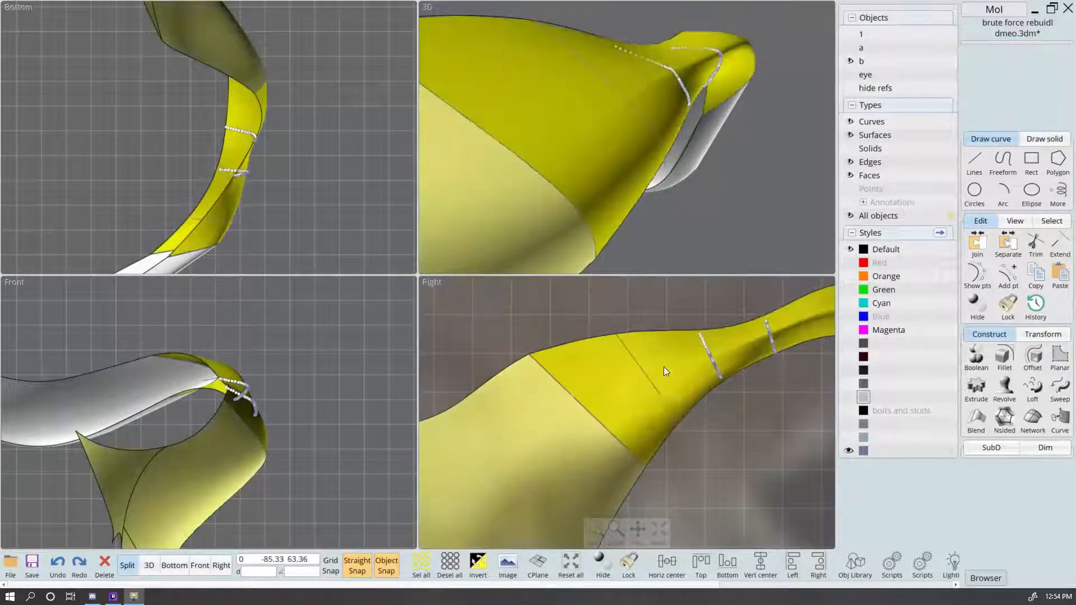
key("ctrl+z")
key("ctrl+z")
key("ctrl+z")
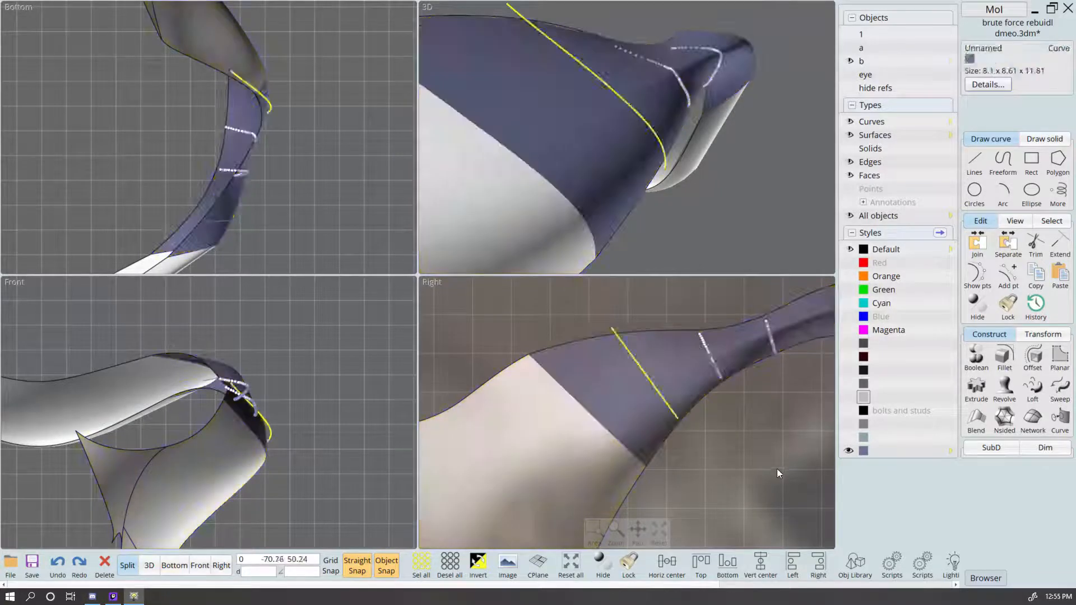
key("ctrl+z")
key("ctrl+z")
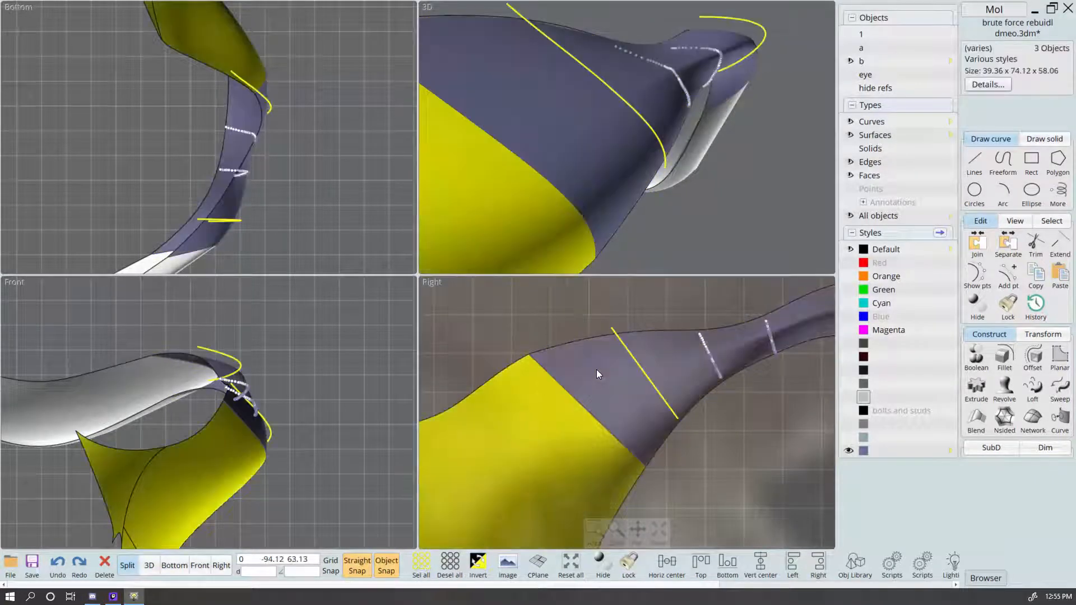
left_click(712, 495)
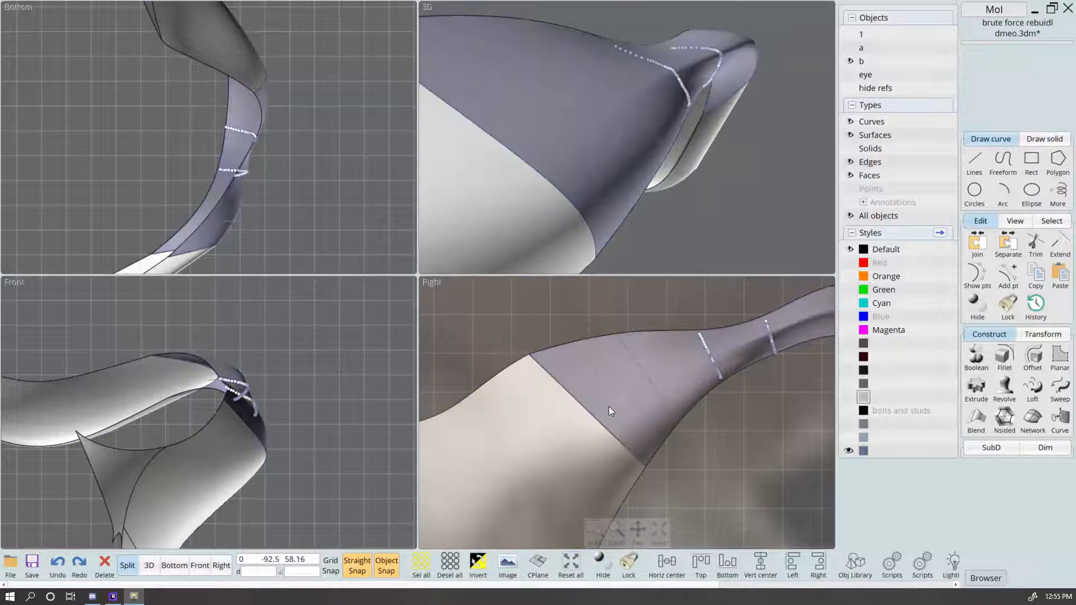
Step: Scale the curve nearest the cheek in one direction from its lower end toward its upper end, by a factor of about 1.1
left_click(609, 406)
left_click(751, 473)
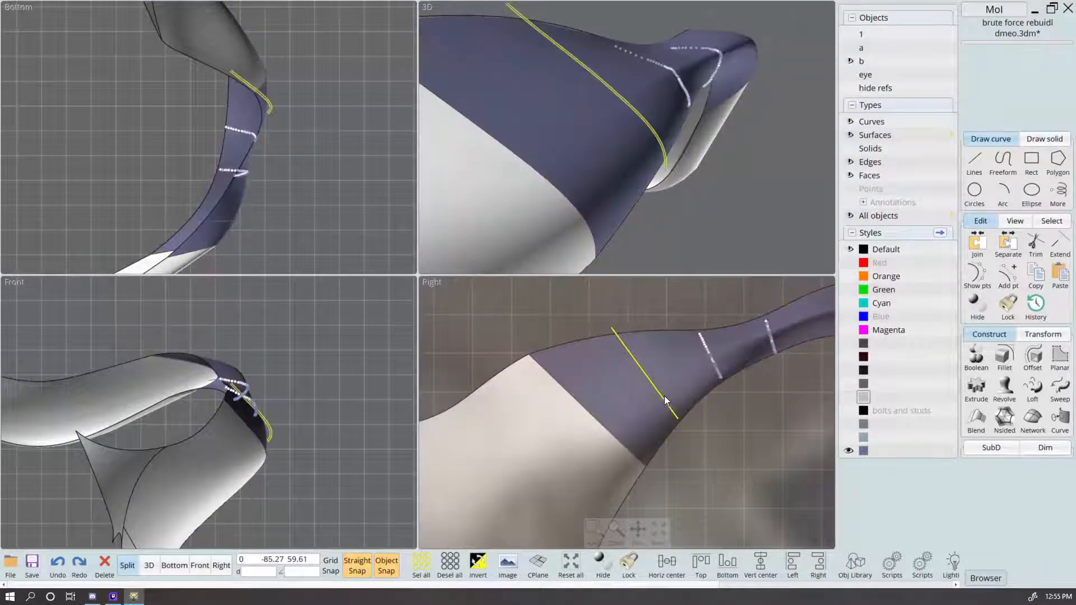
left_click(664, 396)
key("s")
left_click(679, 419)
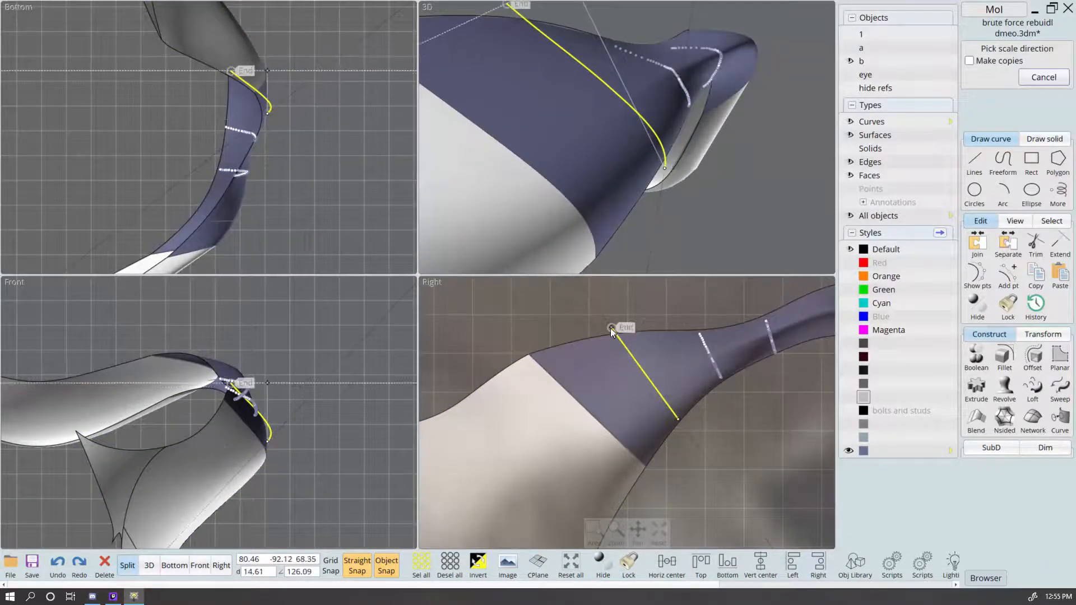
left_click(612, 329)
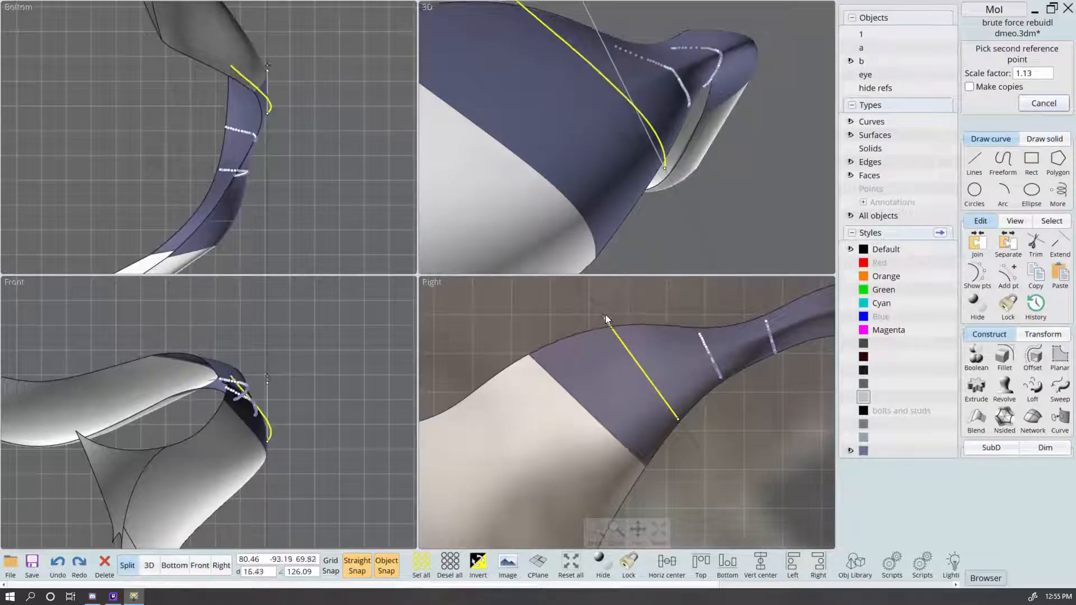
left_click(482, 334)
scroll(543, 361, "up", 3)
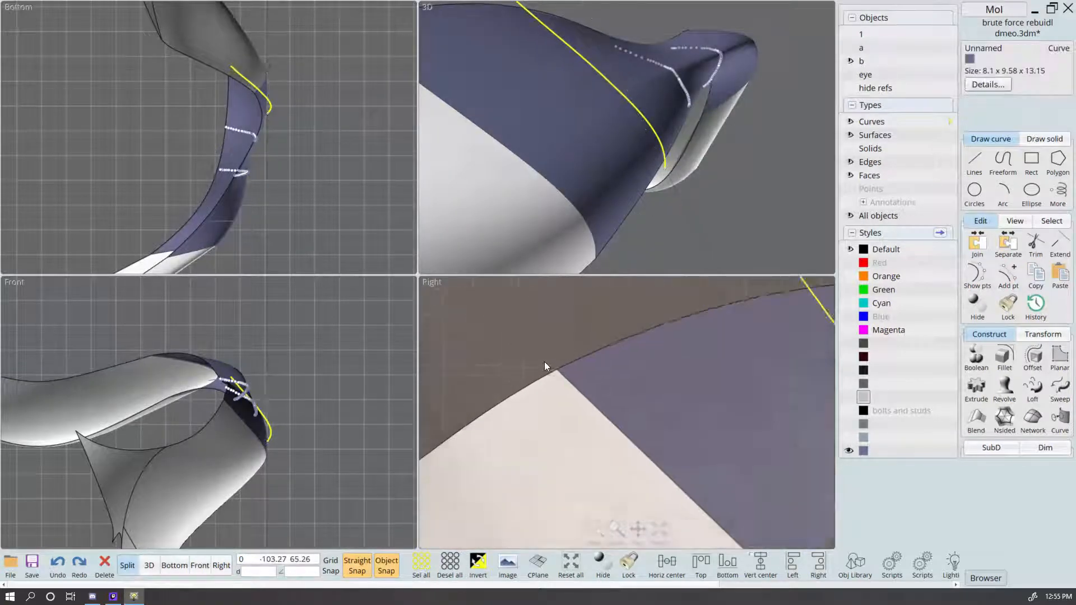
scroll(543, 362, "down", 4)
scroll(555, 367, "up", 5)
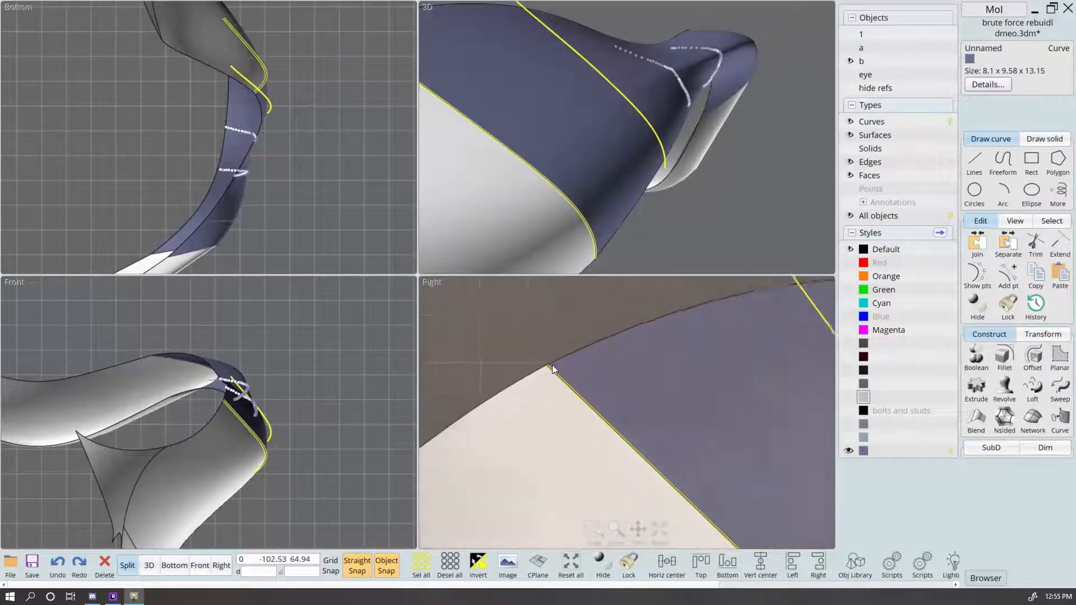
scroll(522, 393, "down", 6)
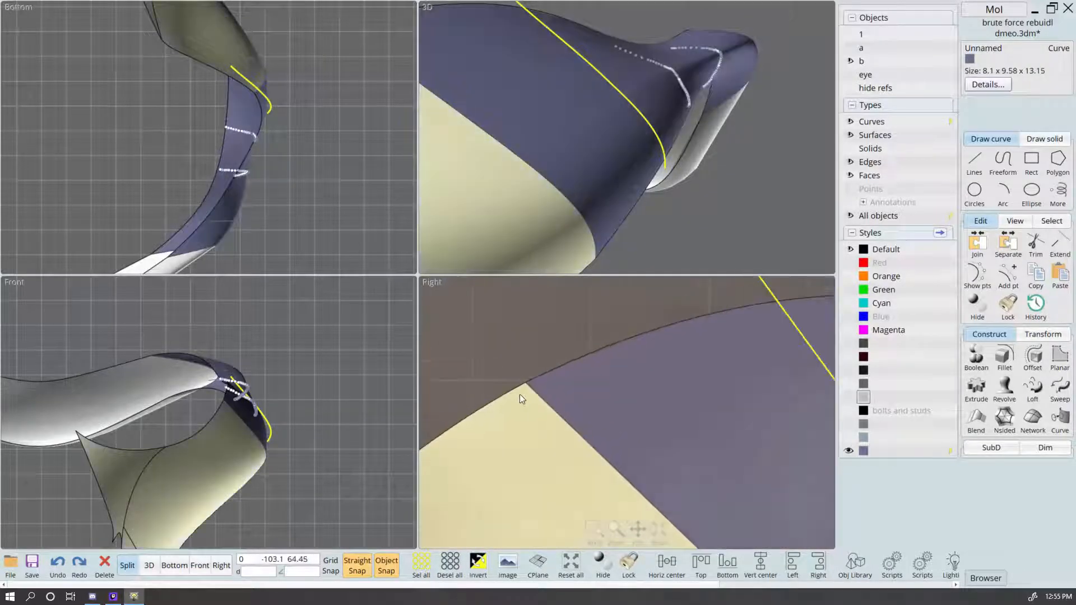
left_click(742, 441)
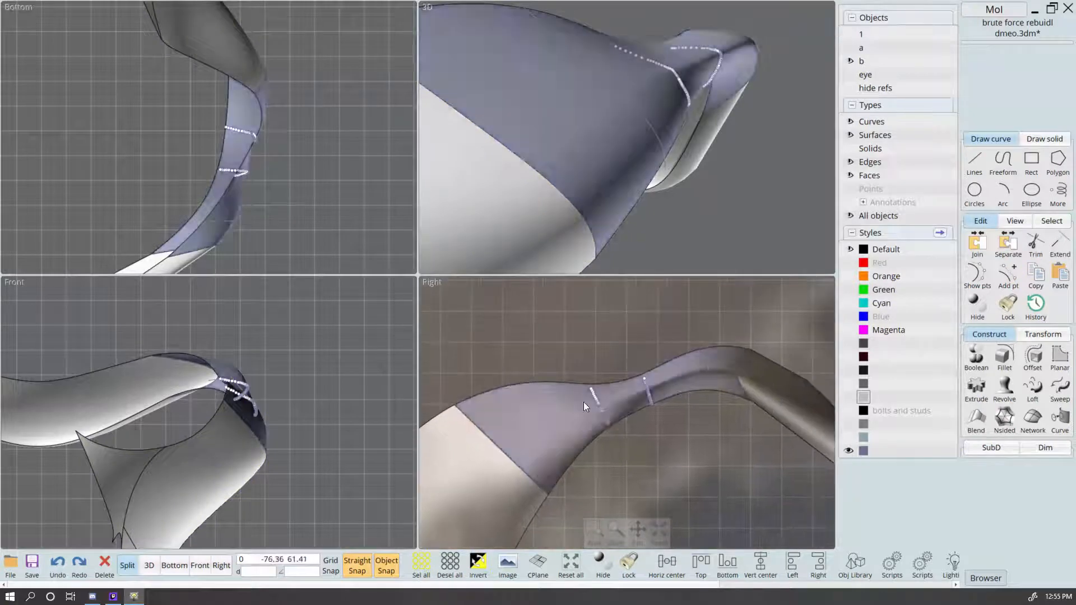
Step: Hide the control points of the two curves at the narrow part of the loft and move both curves upward
scroll(584, 401, "up", 2)
scroll(664, 446, "up", 2)
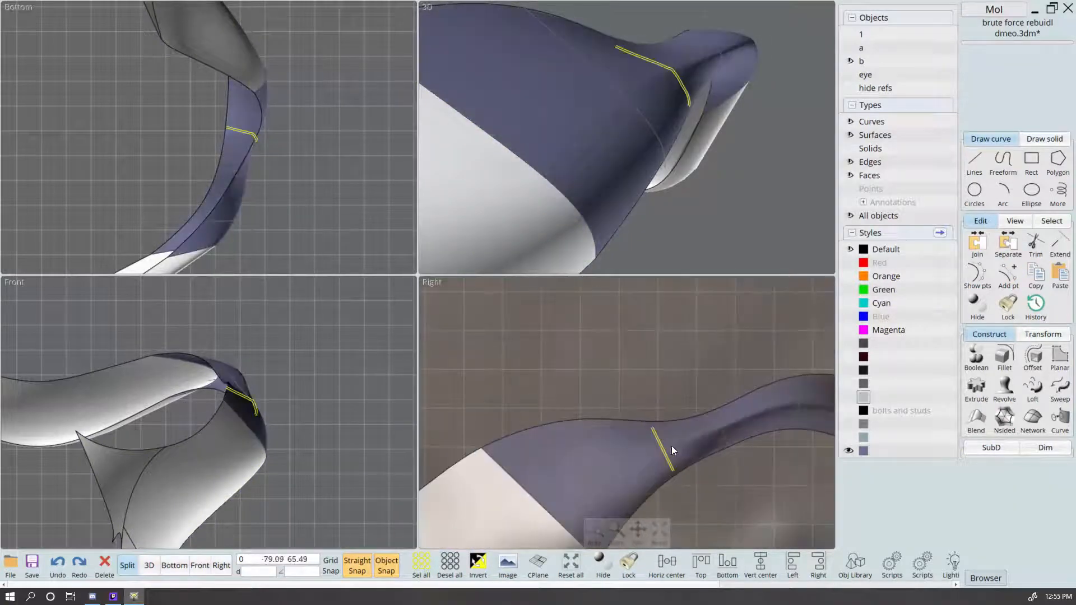
left_click(665, 452)
scroll(684, 455, "down", 3)
scroll(662, 399, "up", 2)
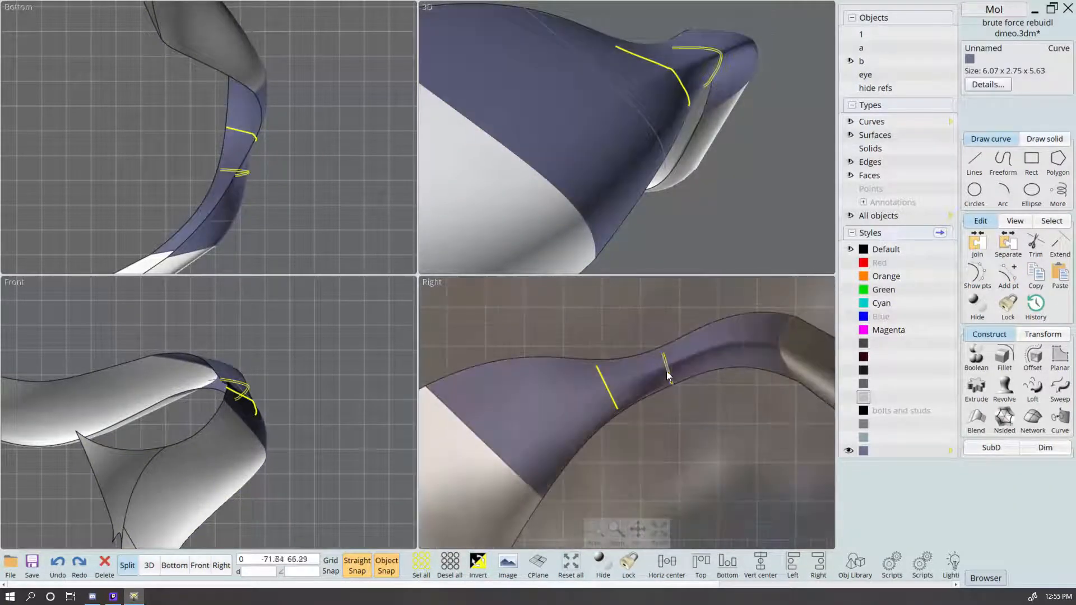
left_click(666, 371)
scroll(671, 400, "up", 2)
left_click_drag(668, 402, 582, 392)
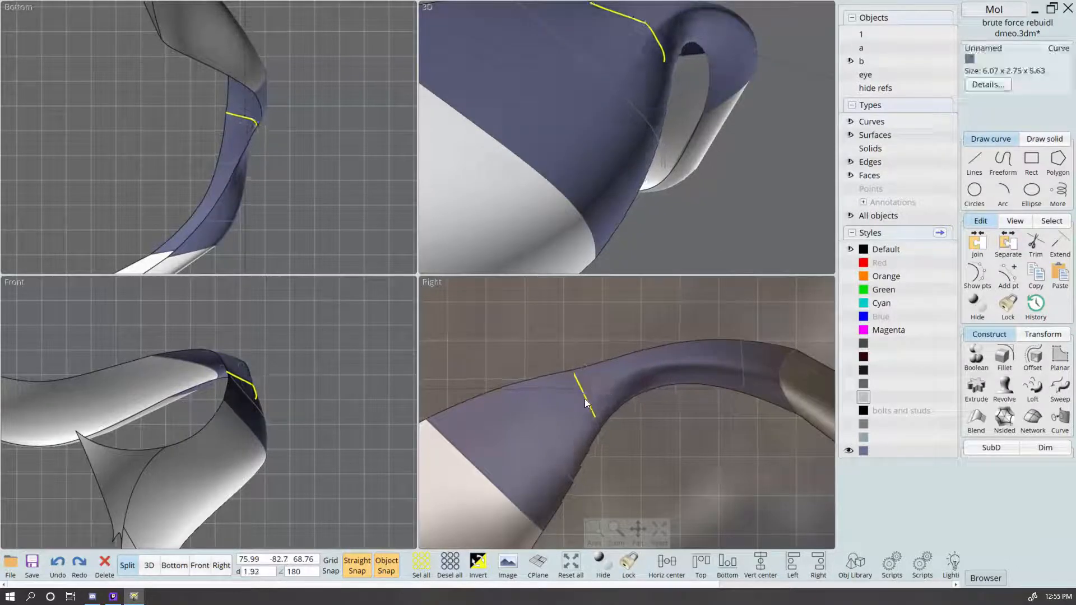
Step: Rotate the narrow-part curve closer to the cheek about its middle by 333.91 degrees, making it vertical in the Right view
key("r")
left_click(584, 394)
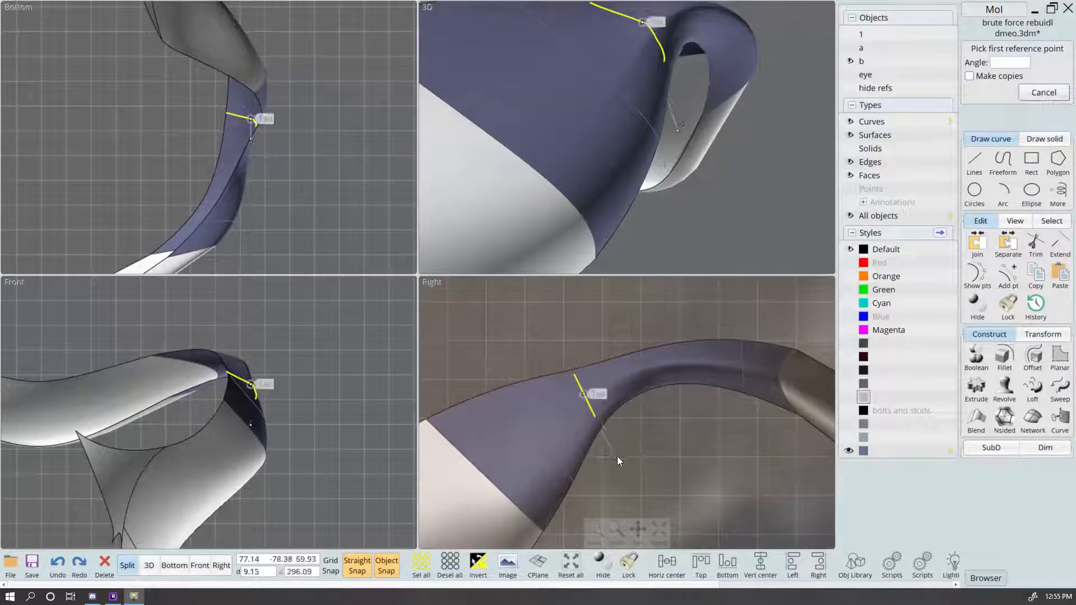
left_click(617, 457)
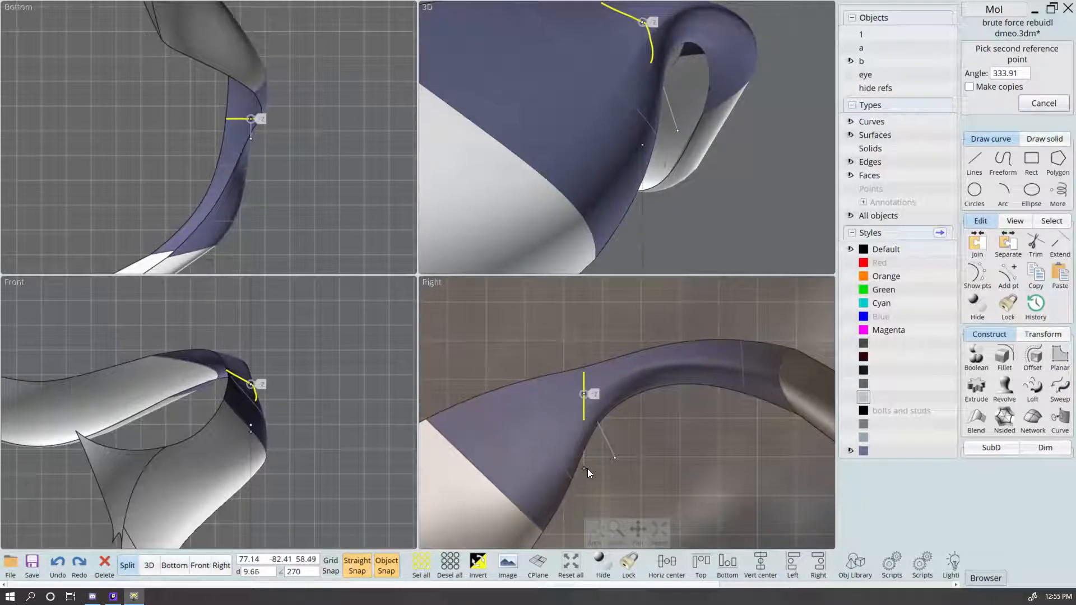
left_click(585, 470)
Step: Rotate the narrow-part curve closer to the brow about its upper end by 346.35 degrees and nudge it slightly toward the brow
left_click_drag(588, 389, 664, 361)
key("r")
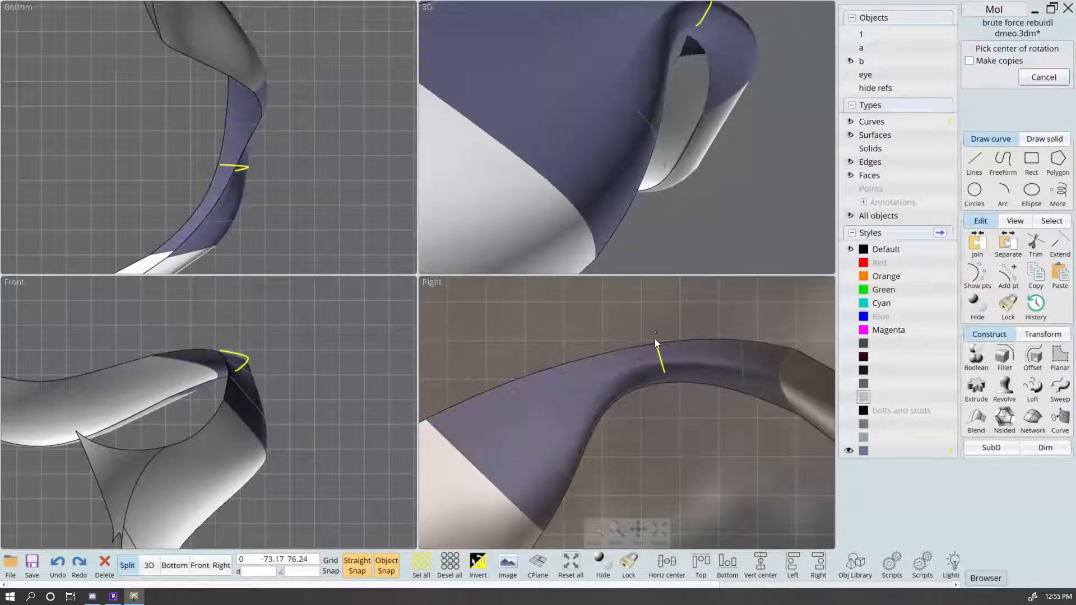
left_click(656, 344)
left_click(685, 419)
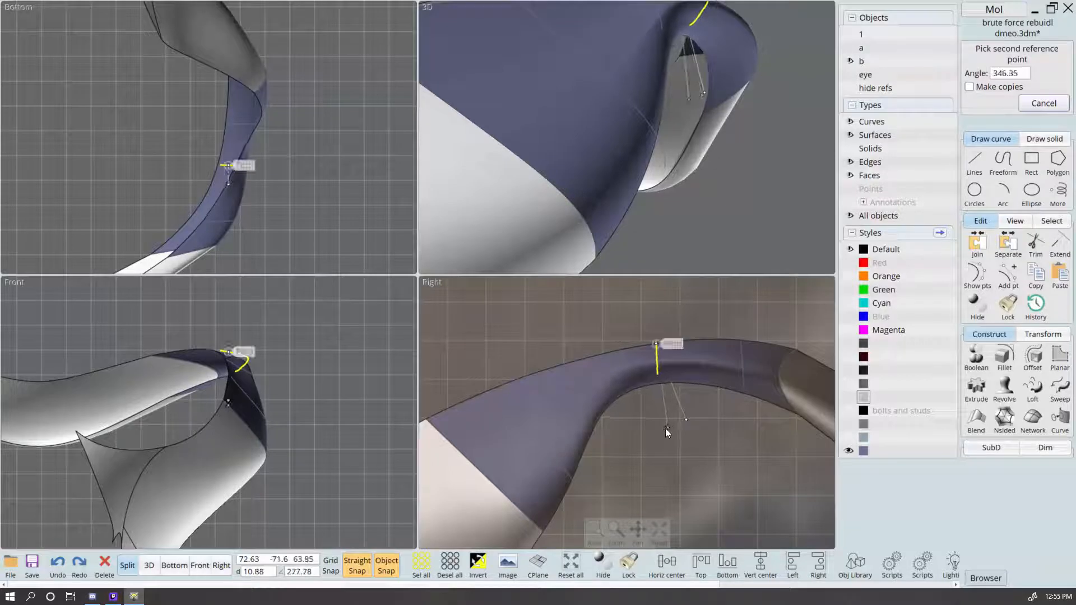
left_click(667, 431)
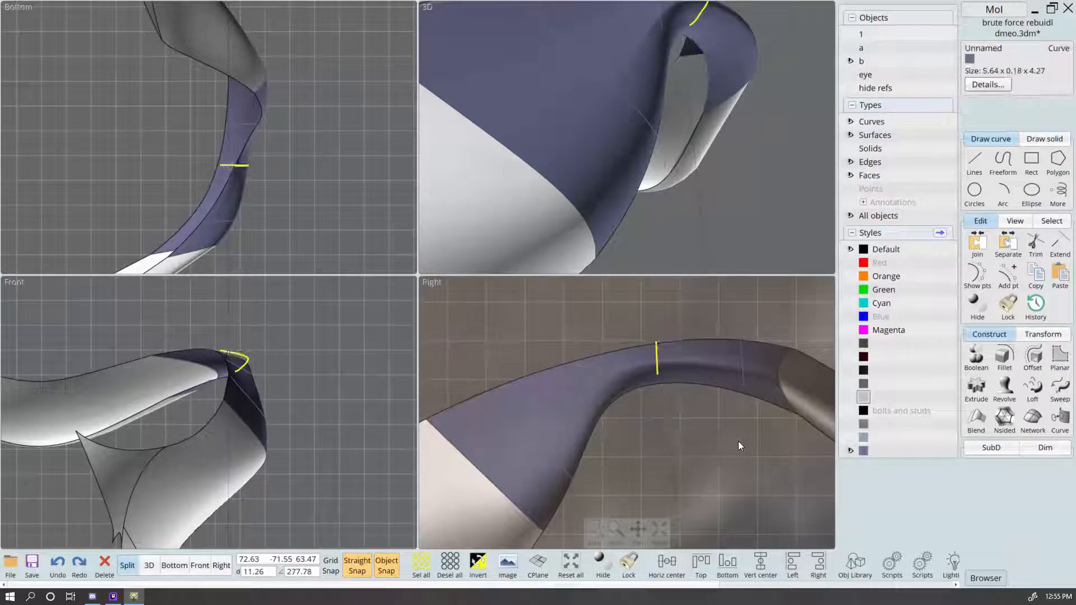
scroll(766, 445, "up", 2)
mouse_move(610, 367)
left_mouse_down()
mouse_move(642, 371)
mouse_move(630, 368)
left_mouse_up()
left_click(718, 450)
scroll(715, 473, "down", 2)
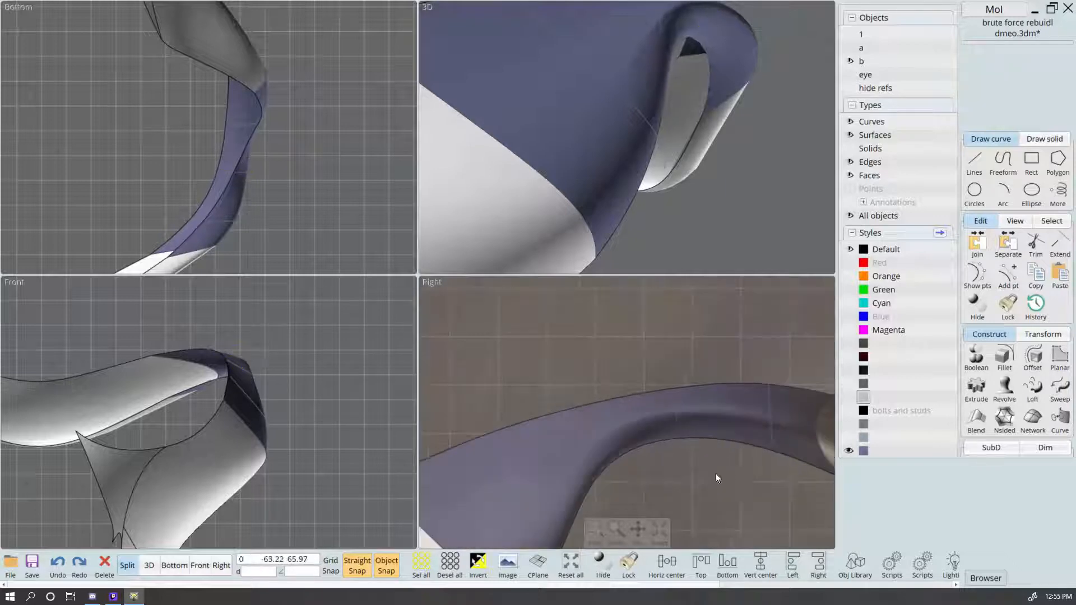
Step: Switch to the single Right view and raise the curve nearest the brow slightly
right_click_drag(715, 473, 584, 453)
scroll(644, 341, "up", 2)
left_click(229, 569)
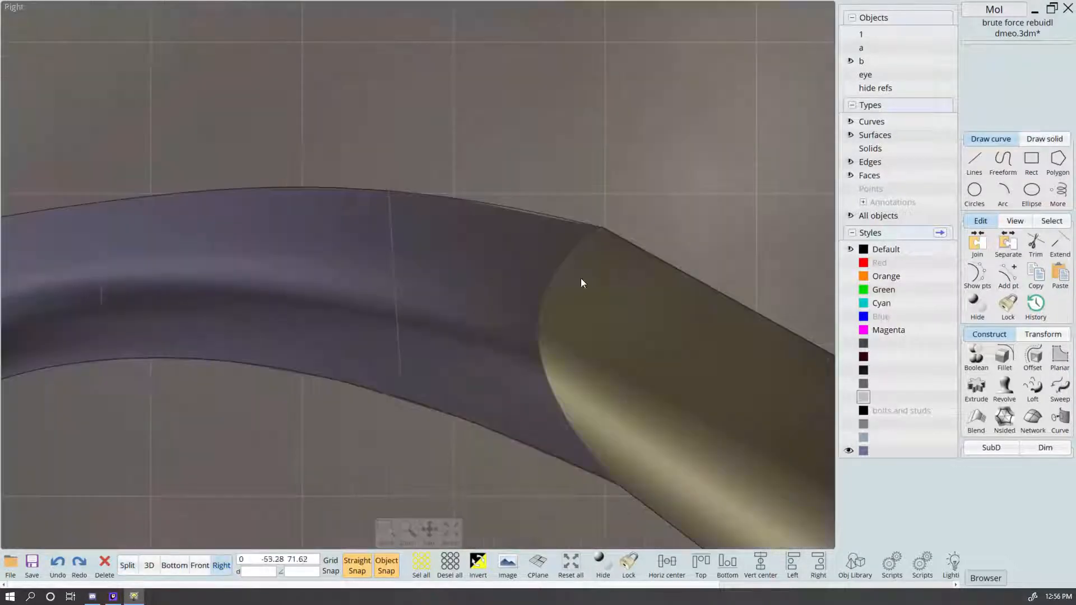
scroll(581, 278, "down", 3)
right_click_drag(627, 213, 732, 237)
mouse_move(564, 287)
left_mouse_down()
mouse_move(512, 271)
mouse_move(554, 270)
left_mouse_up()
left_click(710, 192)
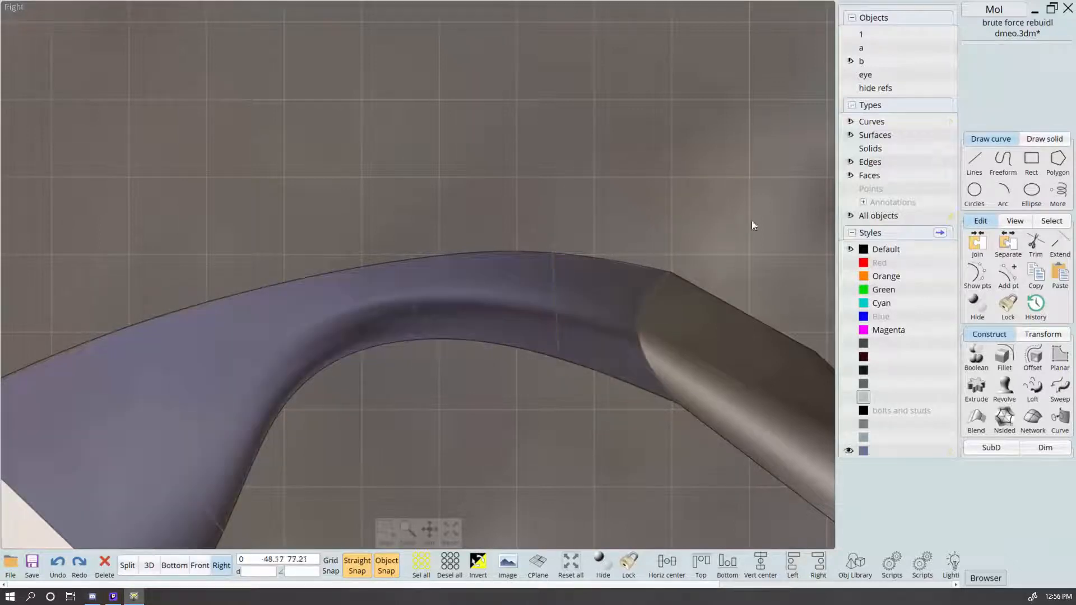
right_click_drag(752, 221, 650, 219)
left_click_drag(453, 291, 459, 261)
Step: Shift the two narrow-part curves upward and toward the cheek
right_click_drag(329, 171, 463, 193)
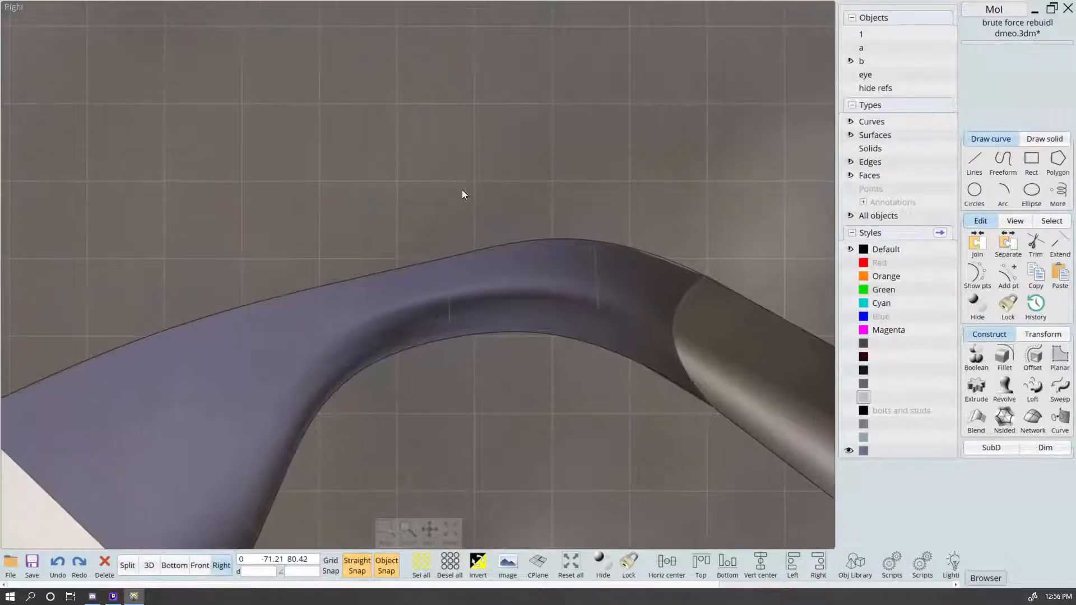
left_click_drag(450, 292, 416, 264)
scroll(431, 322, "down", 2)
middle_click_drag(442, 379, 518, 363)
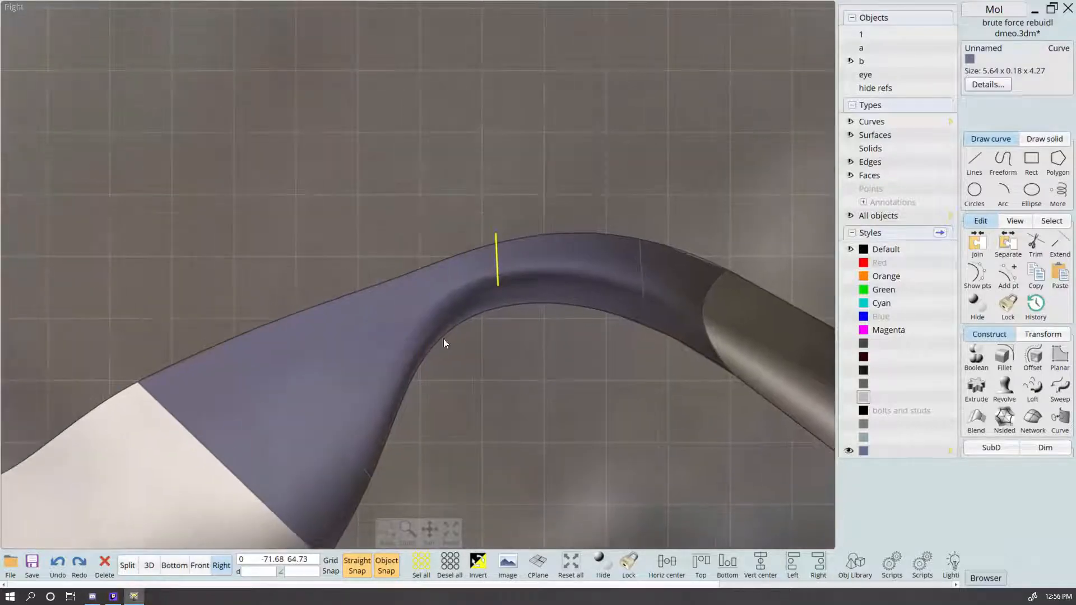
left_click_drag(403, 297, 398, 284)
Step: Scale the narrow-part curve closer to the cheek vertically from its lower end until it is about 10.92 tall
key("s")
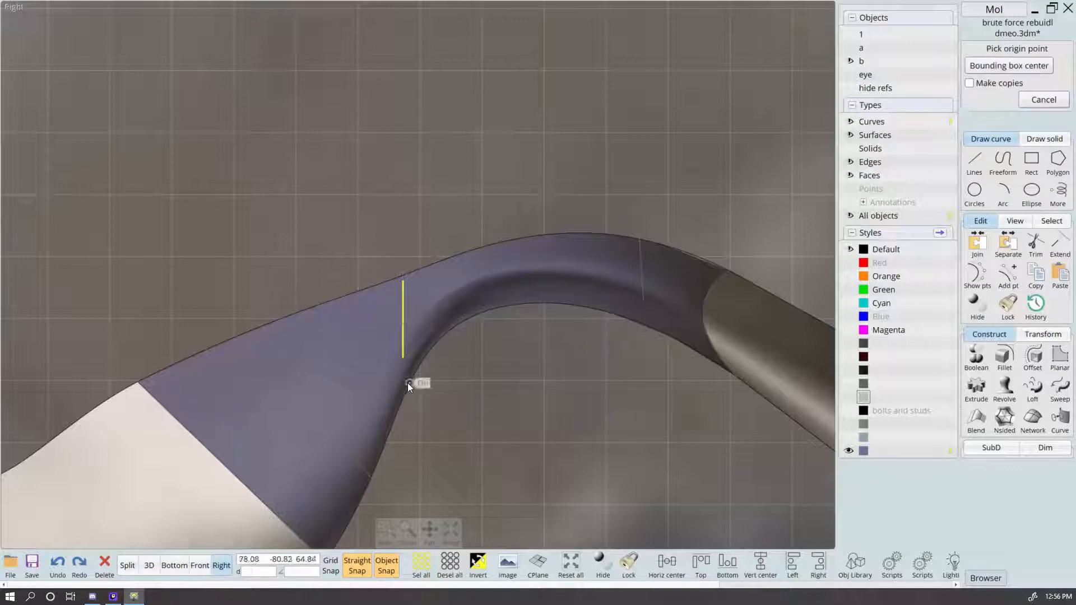
left_click(403, 358)
left_click(402, 282)
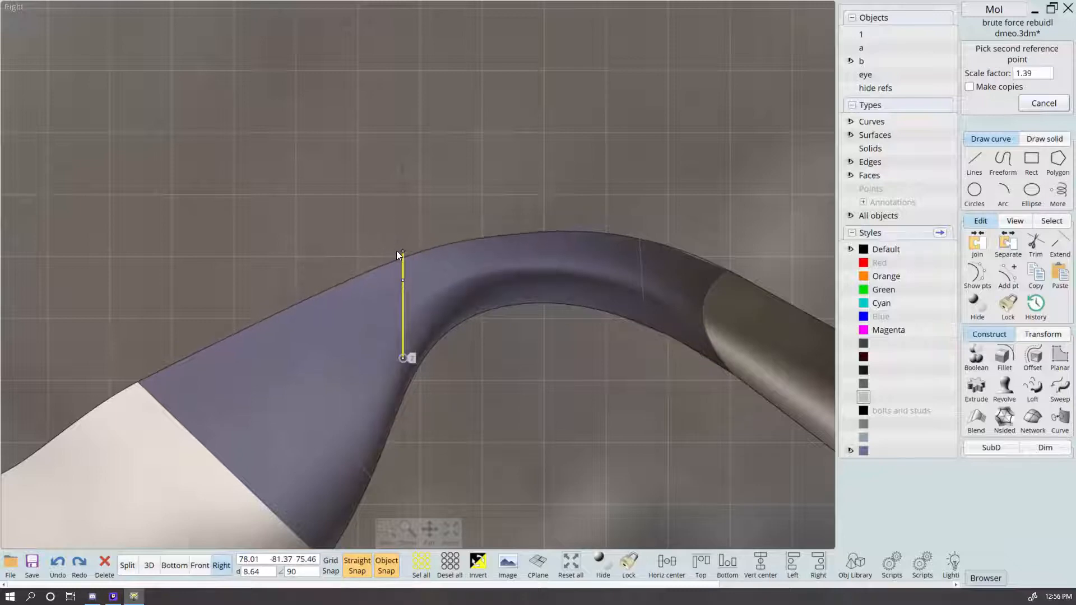
left_click(398, 223)
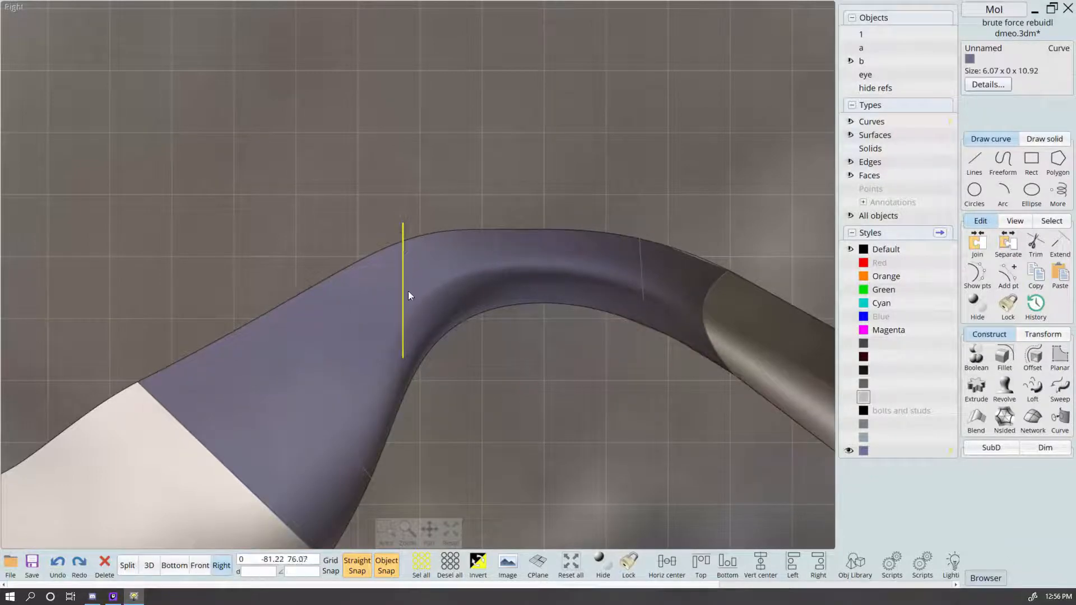
Step: Rotate the narrow-part curve closer to the cheek about its lower end by about 336.1 degrees, tilting its top toward the brow
key("r")
left_click(402, 356)
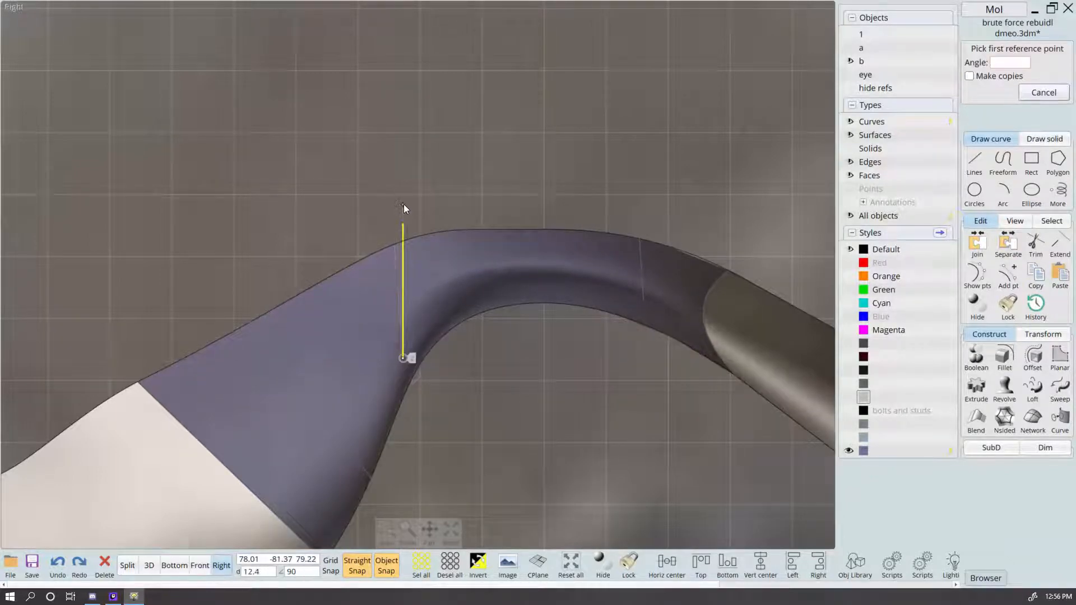
left_click(403, 204)
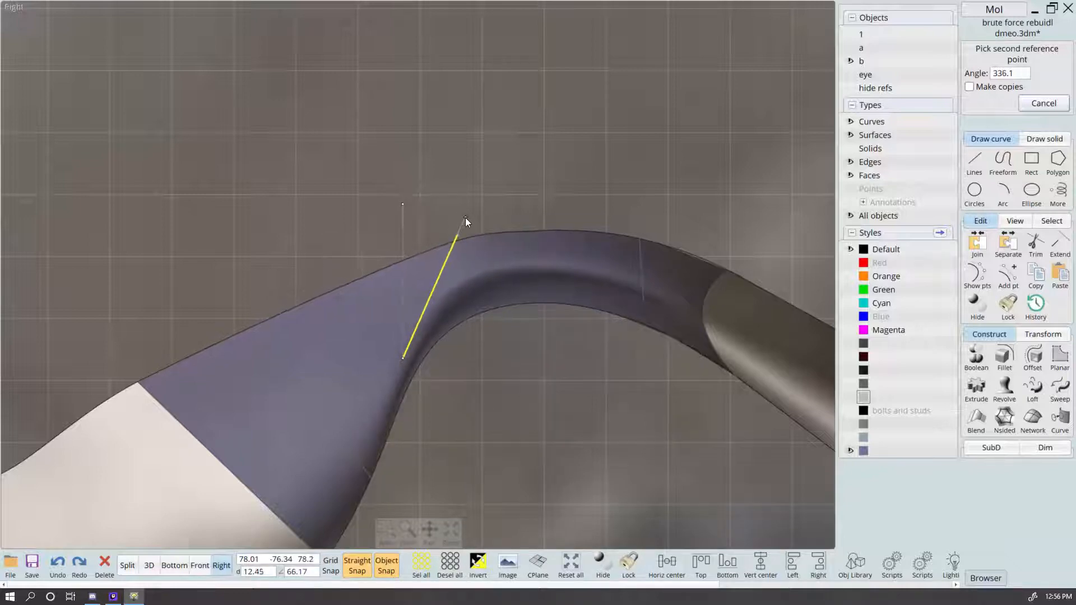
left_click(465, 218)
left_click(88, 538)
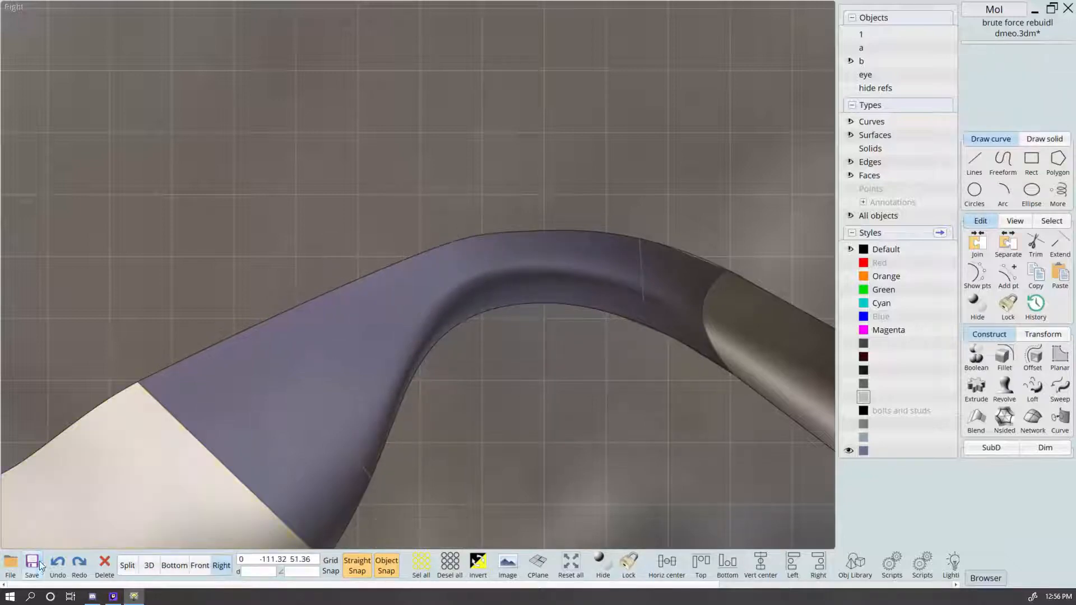
Step: Inspect the tilted section curve and the loft around it in the full 3D view
left_click(149, 566)
scroll(560, 257, "down", 5)
mouse_move(566, 259)
right_mouse_down()
mouse_move(630, 278)
mouse_move(556, 250)
right_mouse_up()
scroll(556, 250, "up", 2)
right_click_drag(631, 373, 519, 308)
left_click(503, 321)
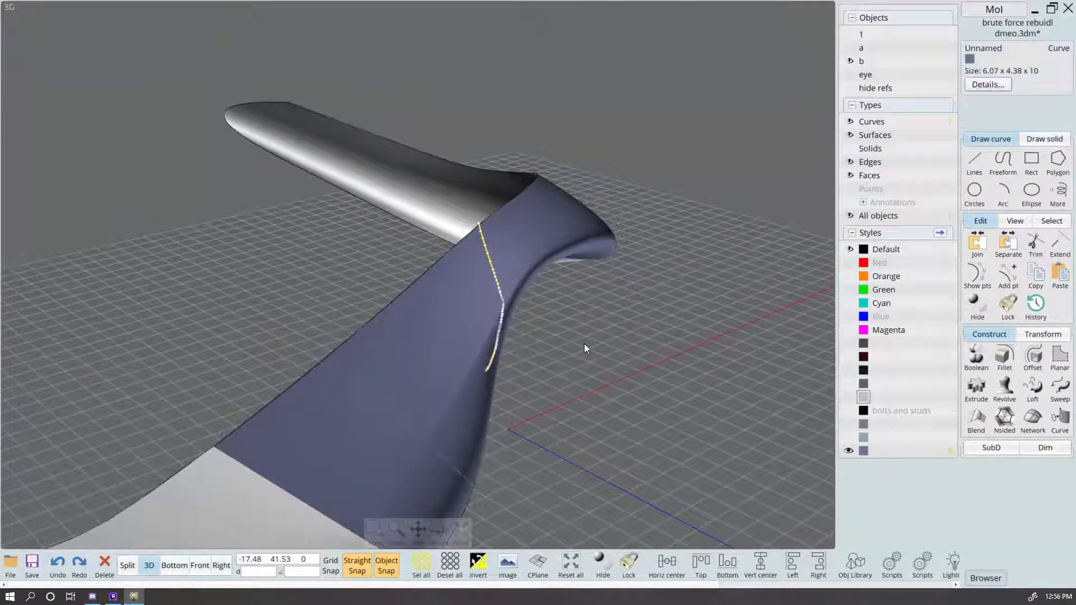
left_click(584, 344)
Step: Examine the control points around the bend of the tilted section curve
scroll(618, 347, "up", 5)
right_click_drag(618, 348, 676, 258)
scroll(594, 331, "down", 5)
scroll(685, 268, "up", 4)
scroll(633, 240, "up", 4)
left_click_drag(722, 322, 684, 335)
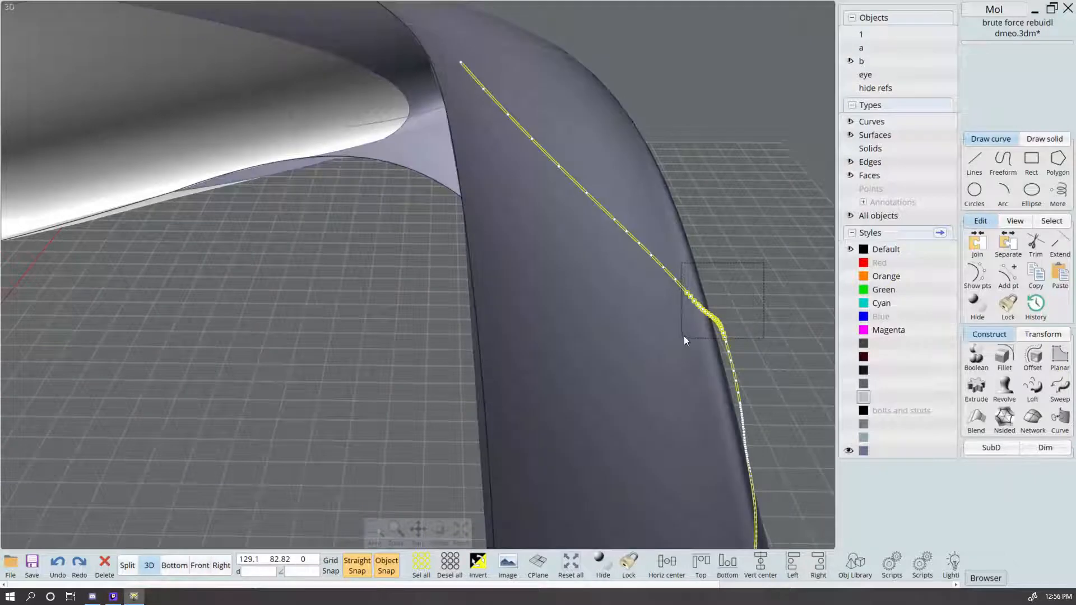
right_click_drag(742, 331, 722, 294)
scroll(664, 323, "up", 5)
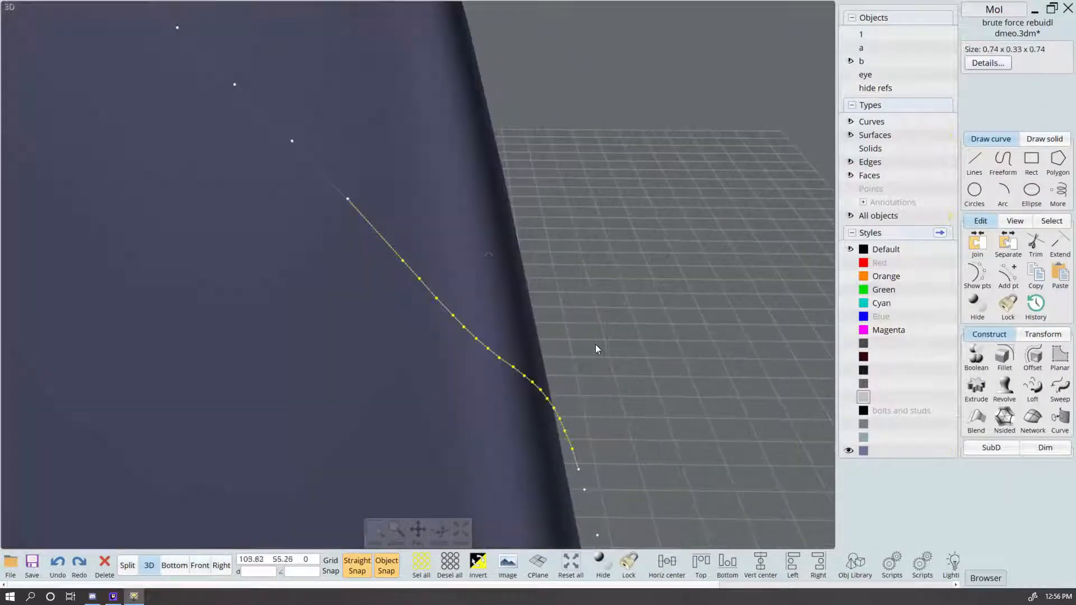
left_click(532, 382)
scroll(595, 341, "down", 4)
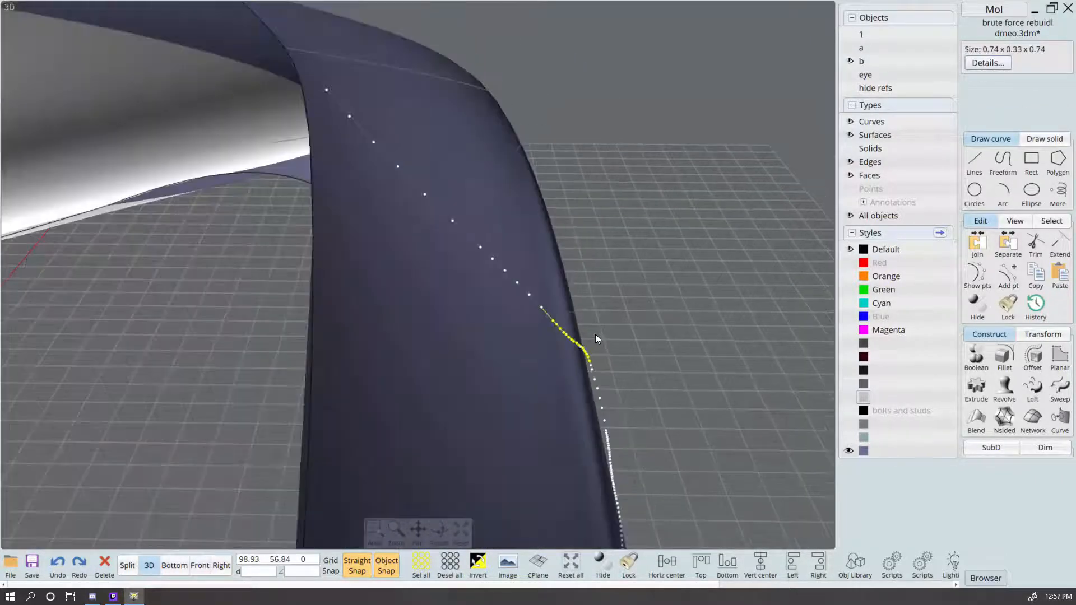
left_click(593, 332)
scroll(627, 312, "down", 3)
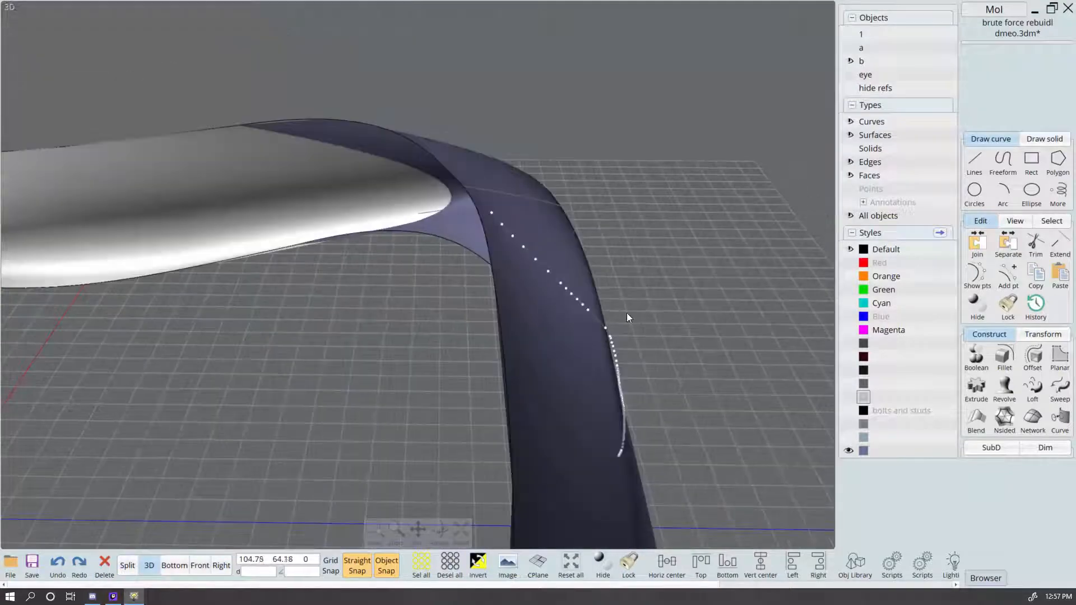
Step: Scale the shorter narrow-part curve in one direction along its length in the Right view until it is about 3.9 tall
right_click_drag(627, 313, 594, 195)
scroll(625, 350, "up", 4)
scroll(560, 306, "up", 5)
scroll(617, 328, "down", 4)
left_click(593, 177)
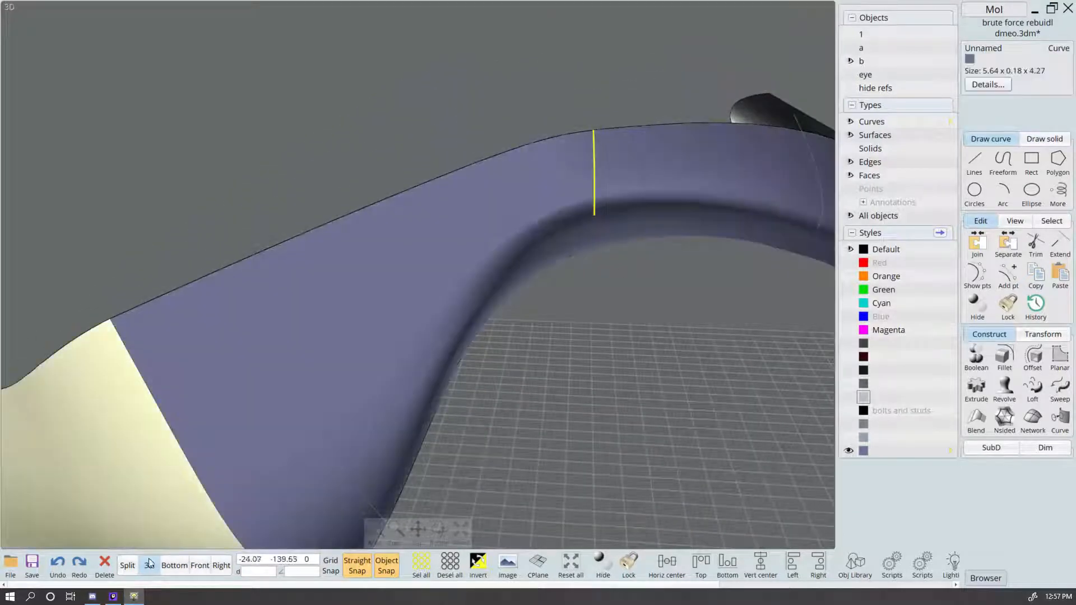
left_click(127, 566)
scroll(668, 412, "up", 5)
key("s")
scroll(674, 412, "up", 4)
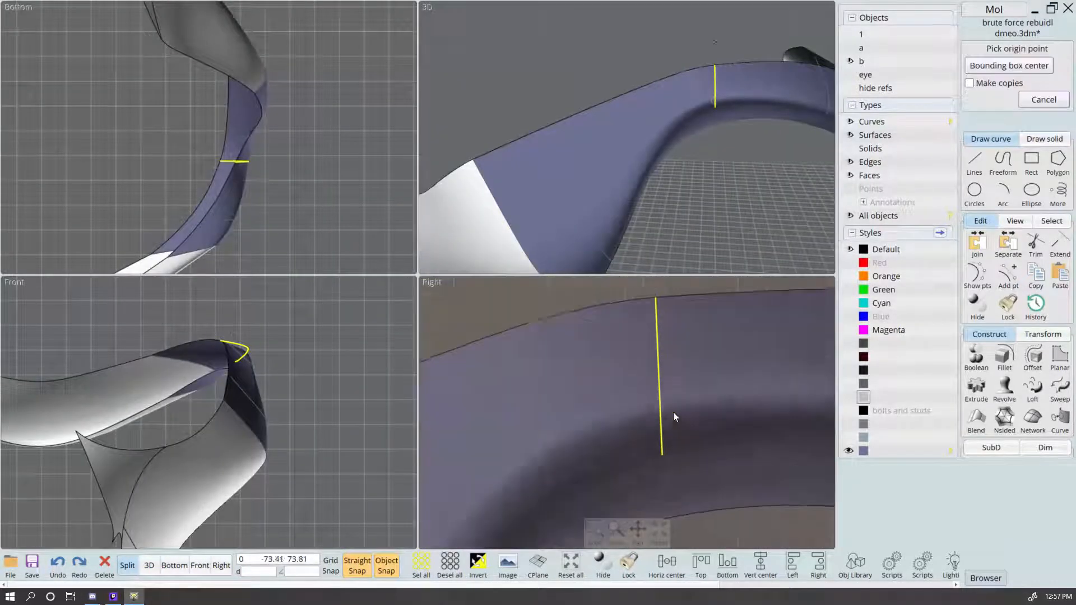
left_click(658, 391)
scroll(665, 456, "down", 4)
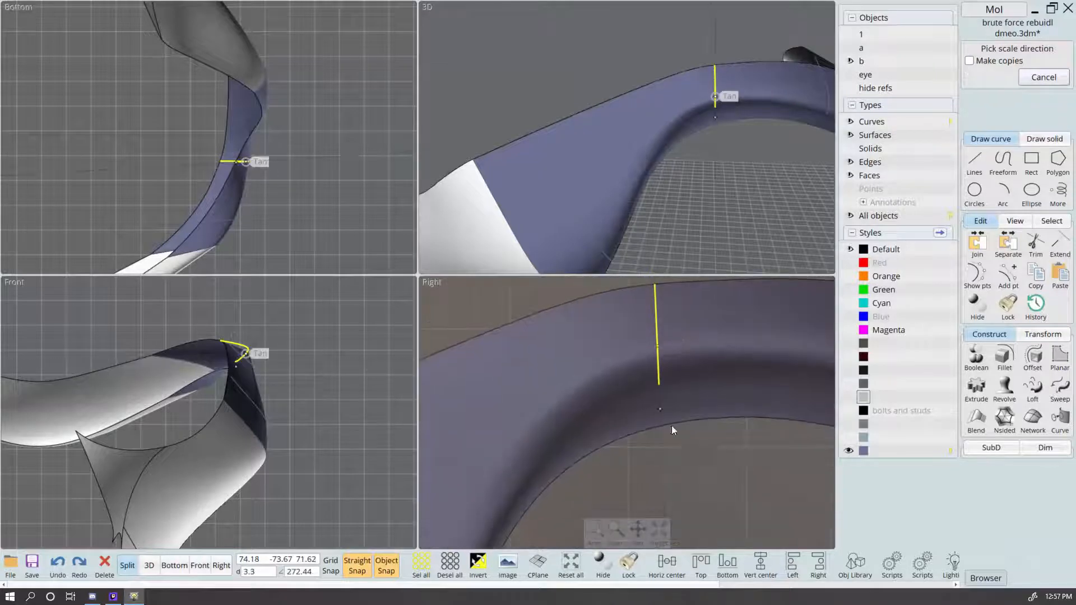
left_click(677, 481)
scroll(678, 478, "down", 1)
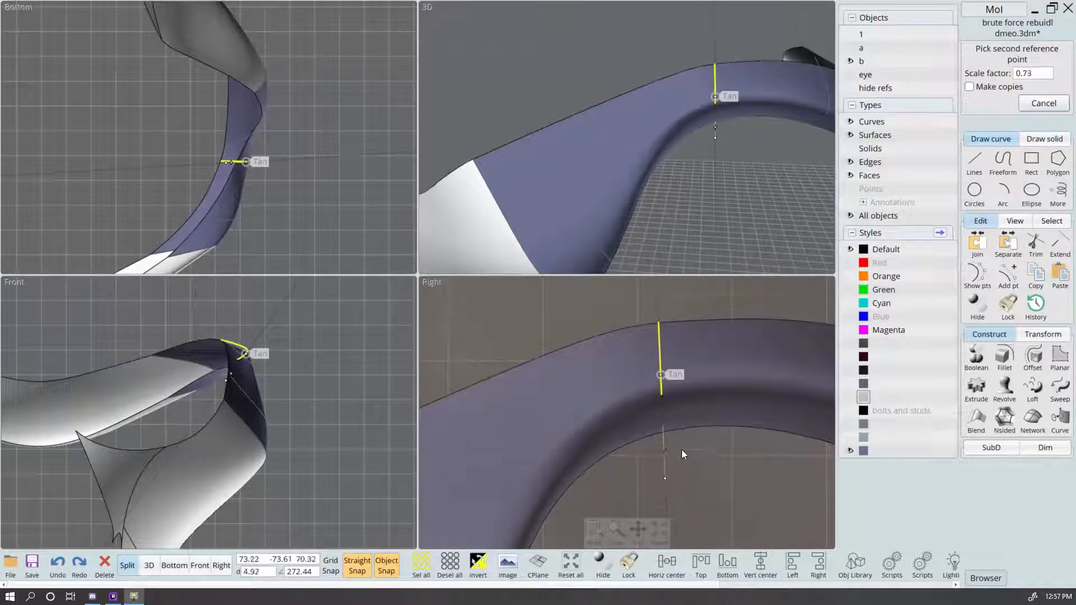
scroll(682, 449, "down", 1)
left_click(682, 449)
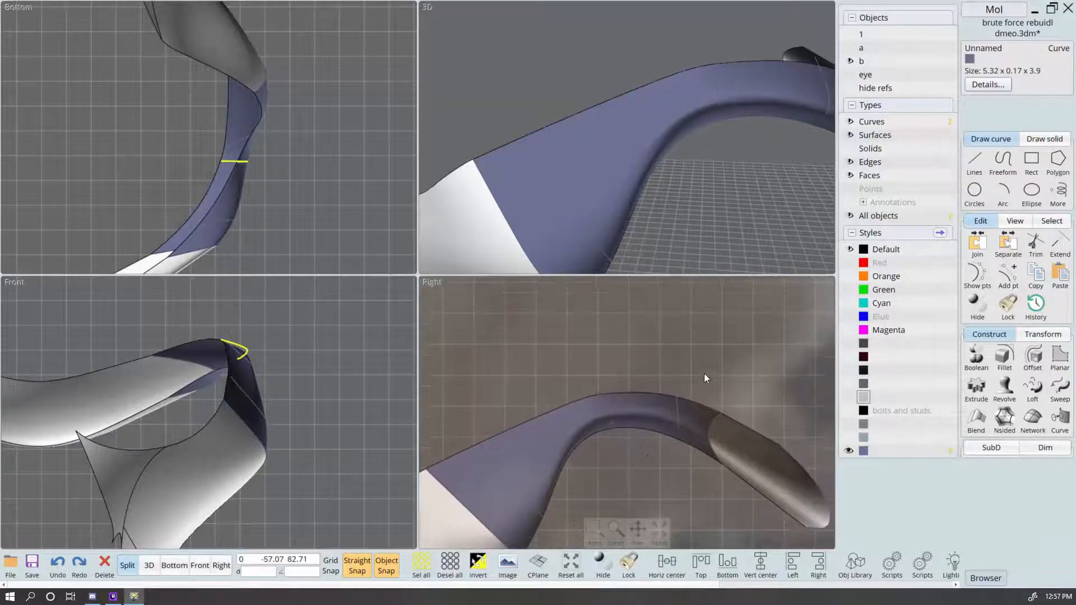
Step: Examine the brow surface and its control points in the full 3D view
left_click(427, 6)
right_click_drag(459, 359, 645, 359)
right_click_drag(639, 422, 680, 475)
left_click_drag(730, 436, 627, 226)
right_click_drag(627, 226, 616, 222)
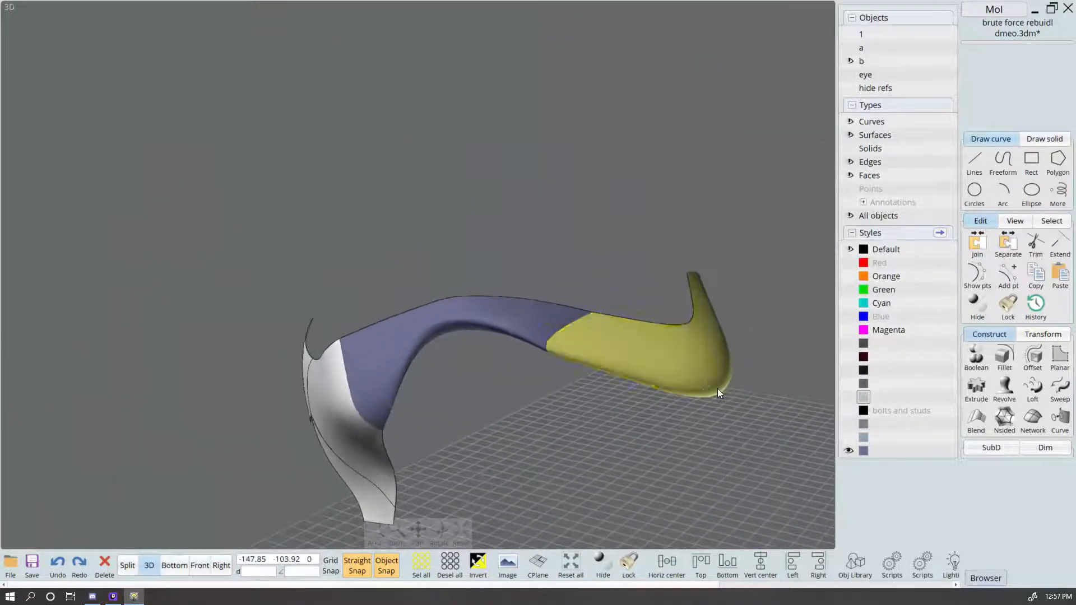
left_click(718, 389)
right_click_drag(717, 388, 676, 211)
key("p")
scroll(702, 393, "up", 4)
left_click(702, 398)
scroll(701, 398, "down", 4)
right_click_drag(701, 398, 738, 381)
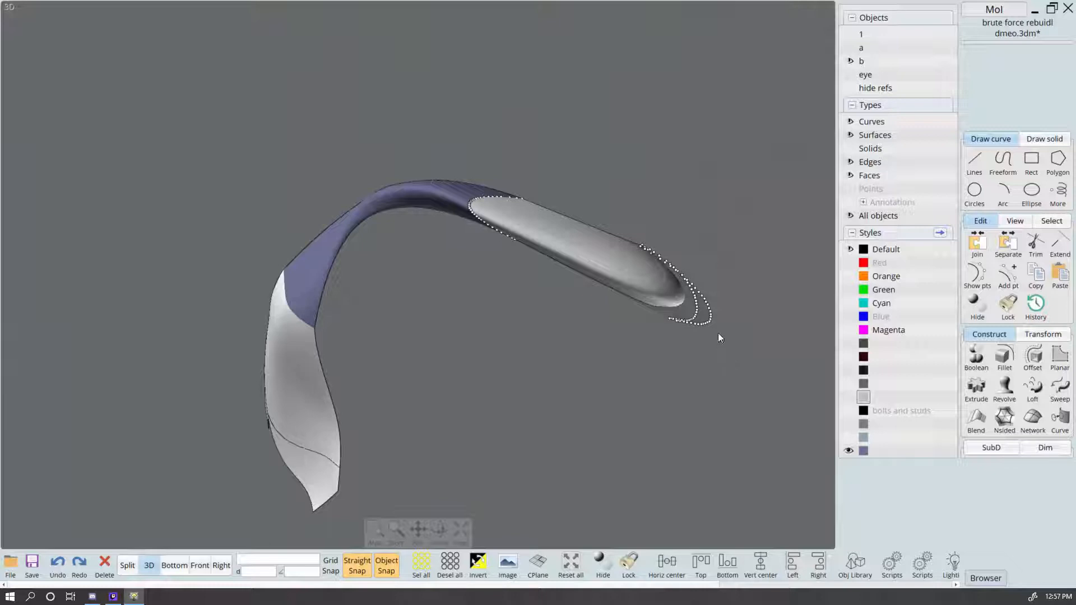
key("Escape")
Step: Examine the control points of the main cheek surface, including those outside its trimmed edges
right_click_drag(667, 132, 359, 314)
left_click(405, 344)
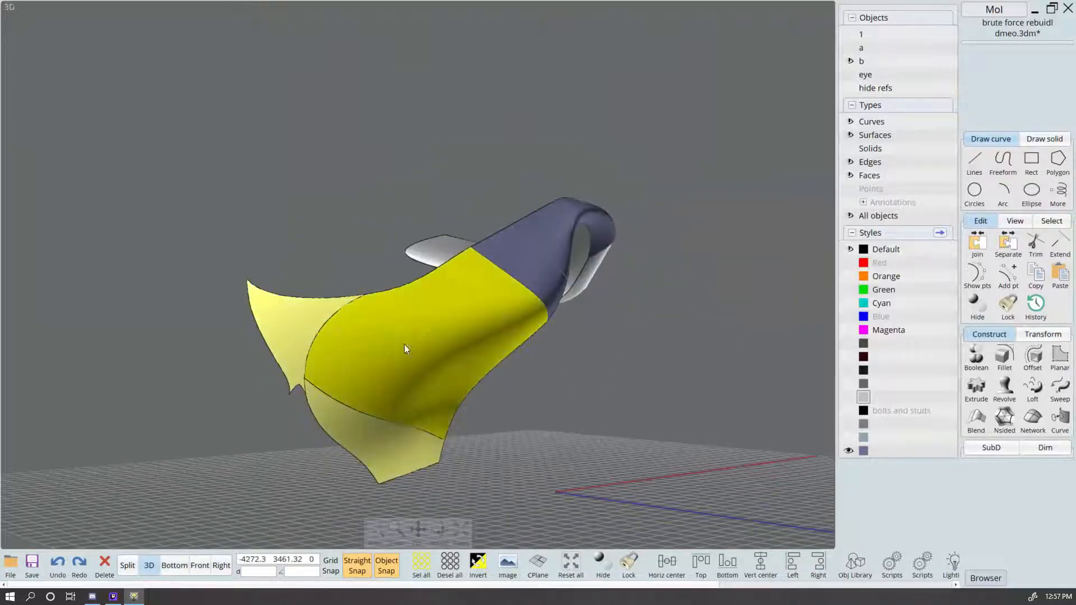
left_click(702, 411)
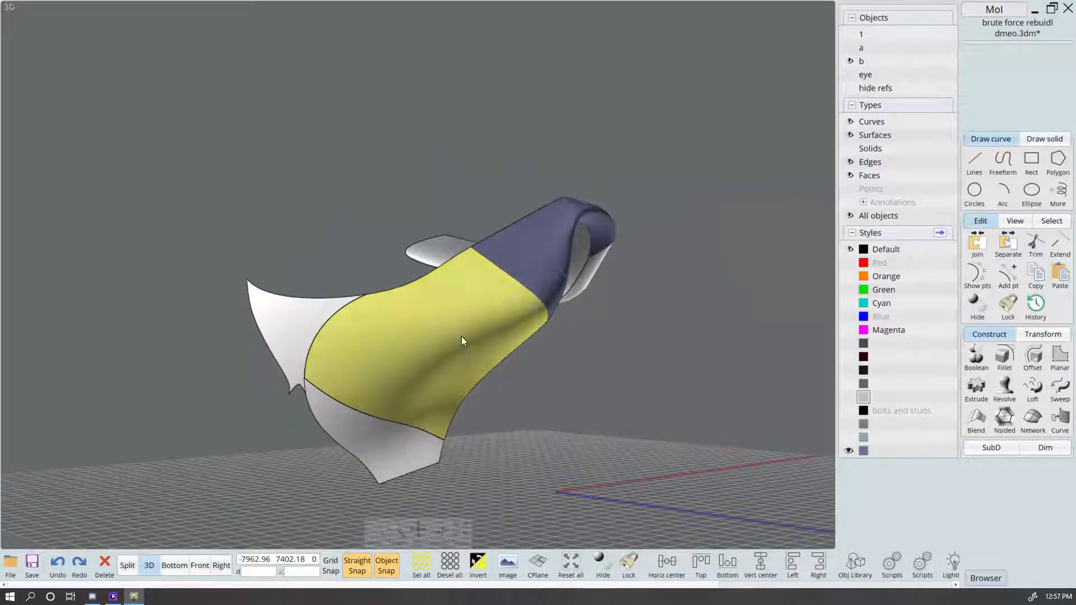
left_click(462, 340)
key("F9")
right_click_drag(669, 433, 540, 373)
scroll(648, 421, "up", 5)
right_click_drag(647, 416, 615, 360)
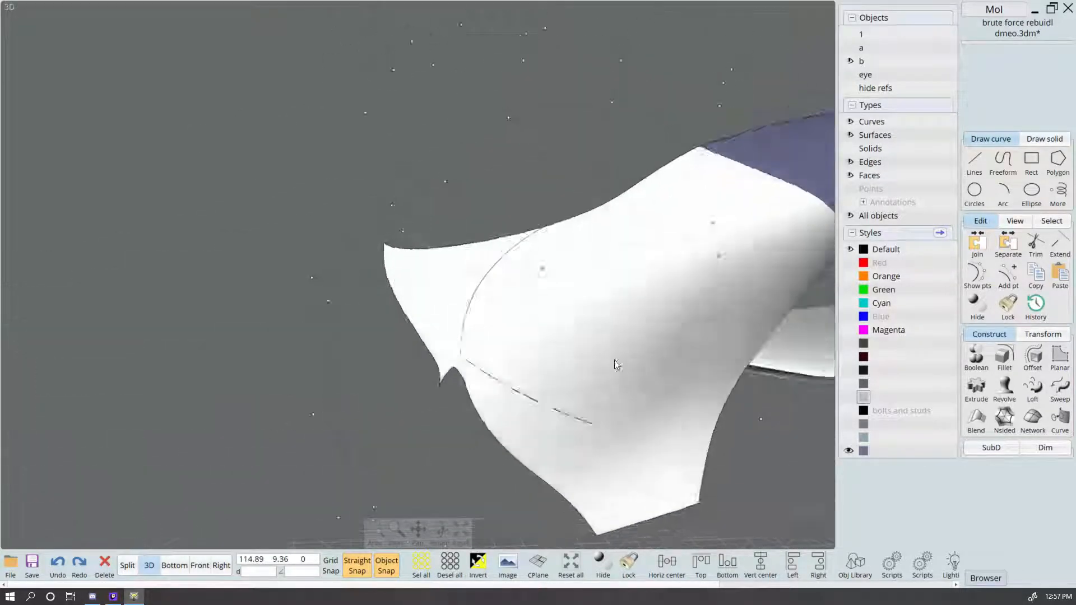
scroll(612, 357, "down", 5)
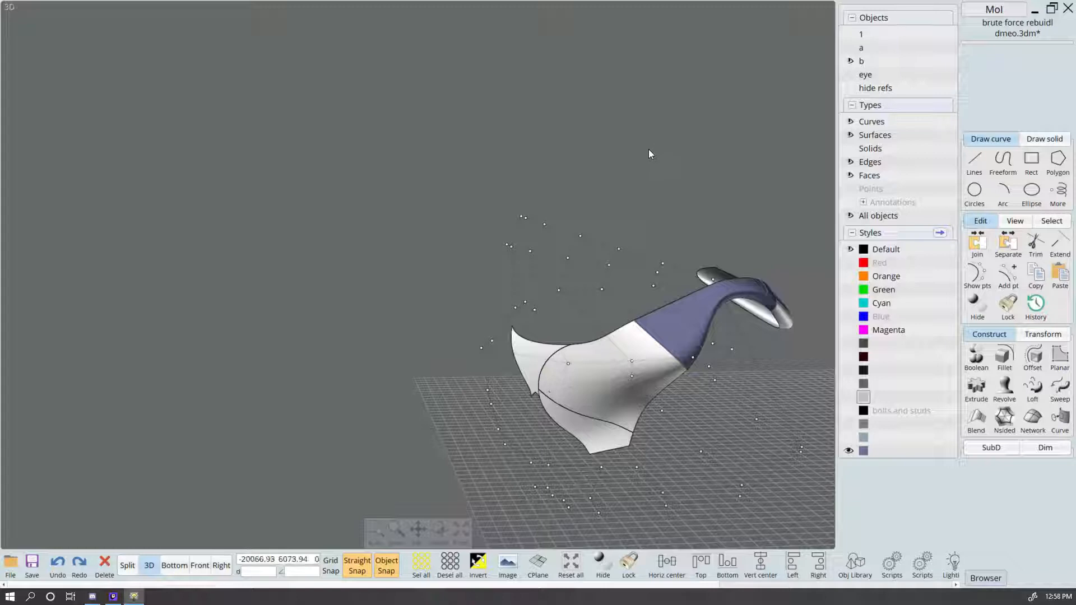
key("Escape")
Step: Save the model file and check the loft's transition into cheek and brow from several angles
middle_click_drag(619, 397, 581, 372)
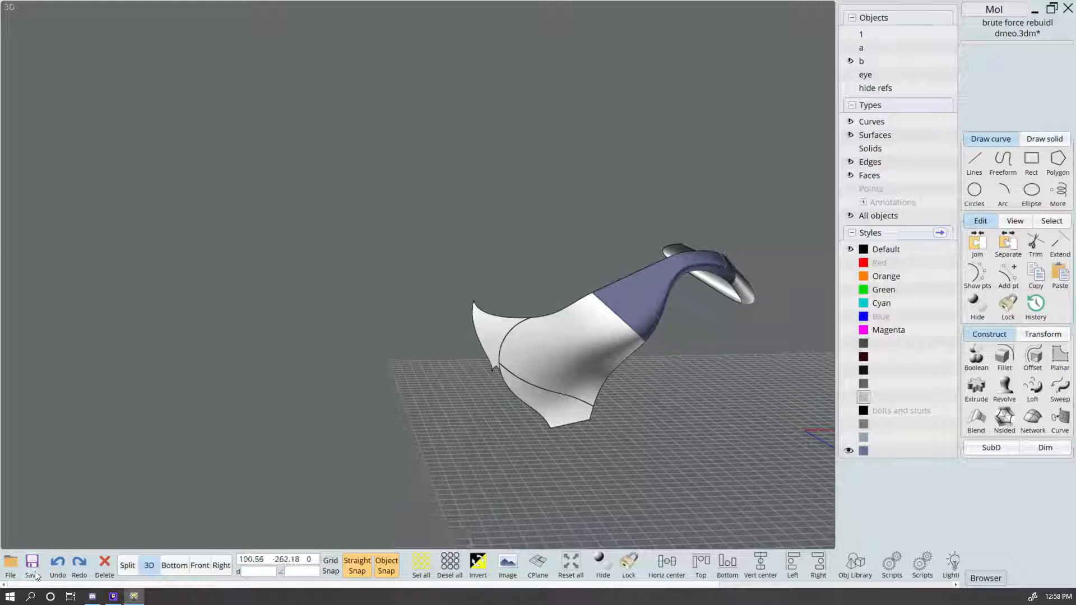
key("ctrl+s")
scroll(655, 331, "up", 2)
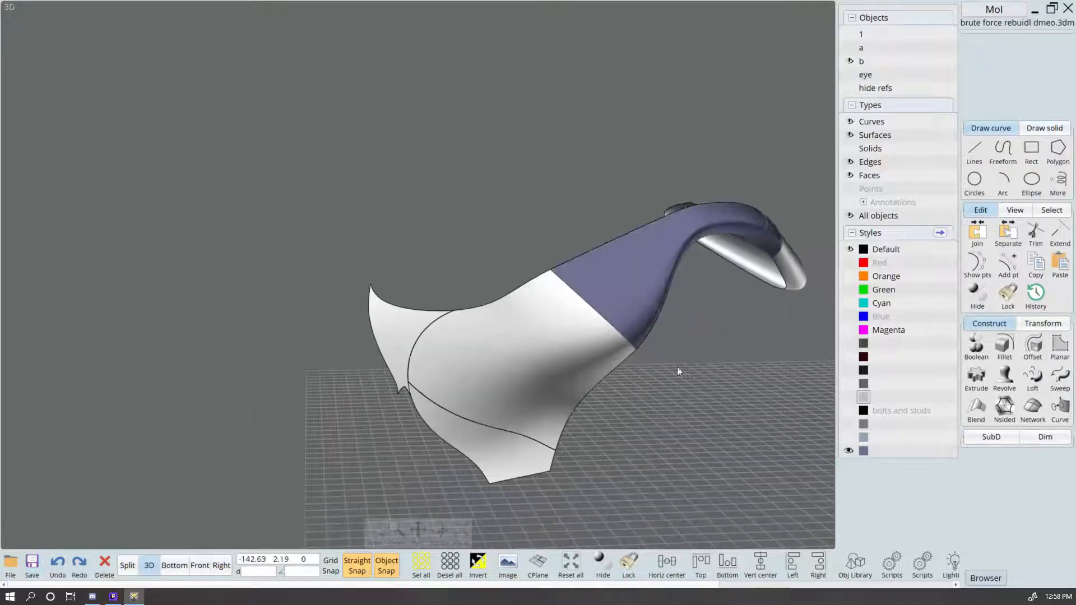
middle_click_drag(677, 366, 533, 386)
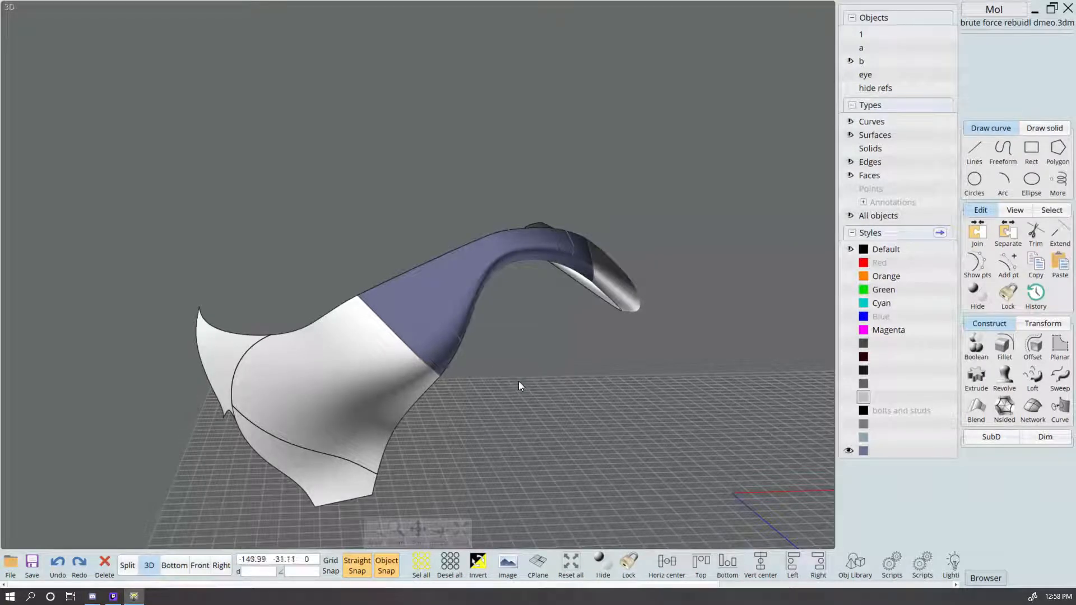
middle_click_drag(515, 379, 597, 402)
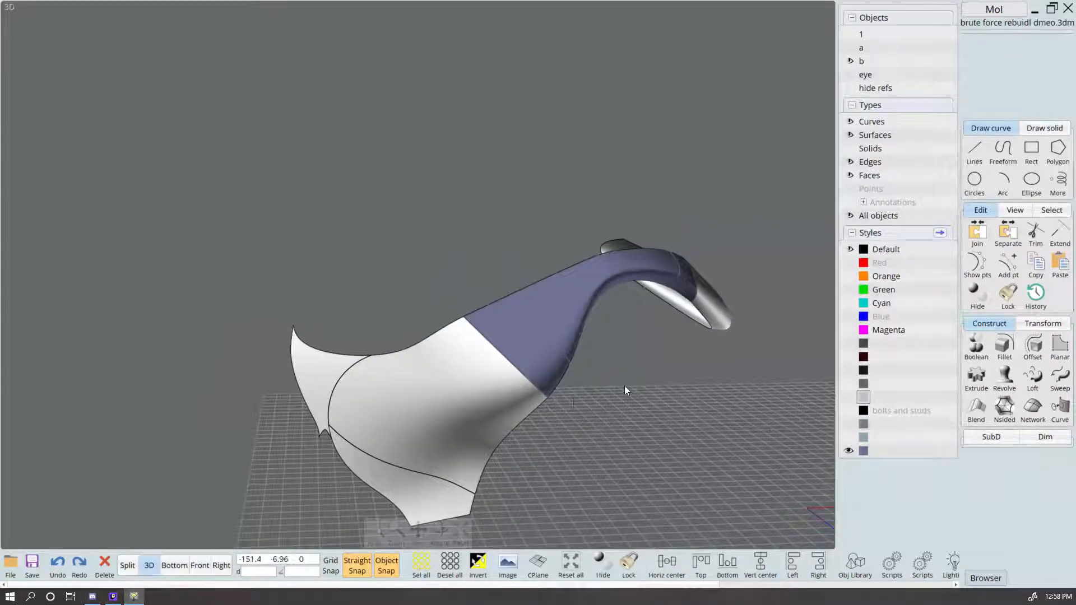
right_click_drag(624, 386, 590, 395)
right_click_drag(654, 419, 526, 363)
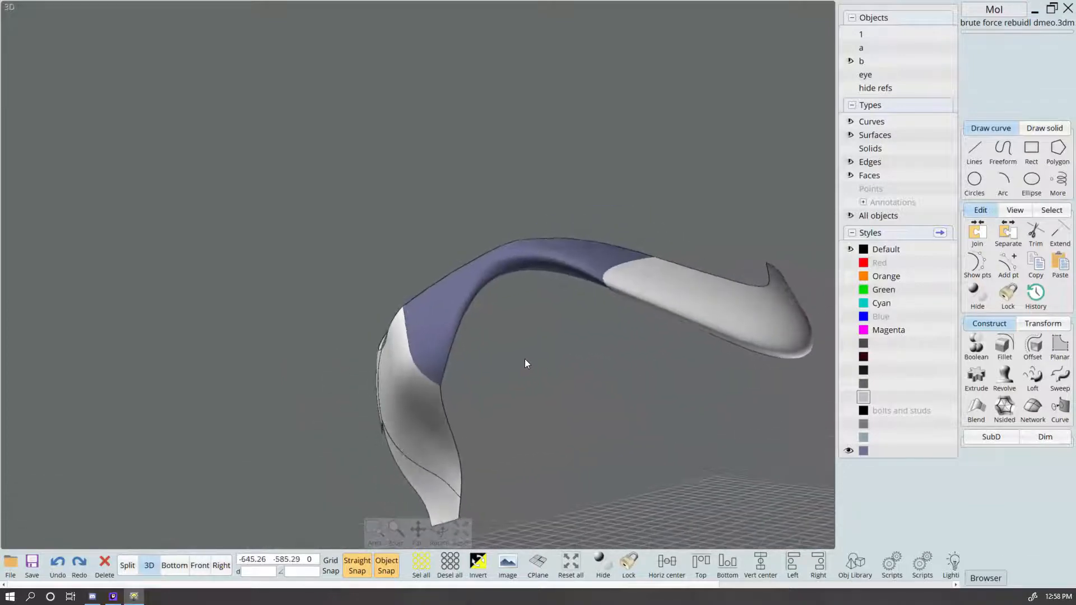
left_click(474, 294)
right_click_drag(474, 294, 426, 521)
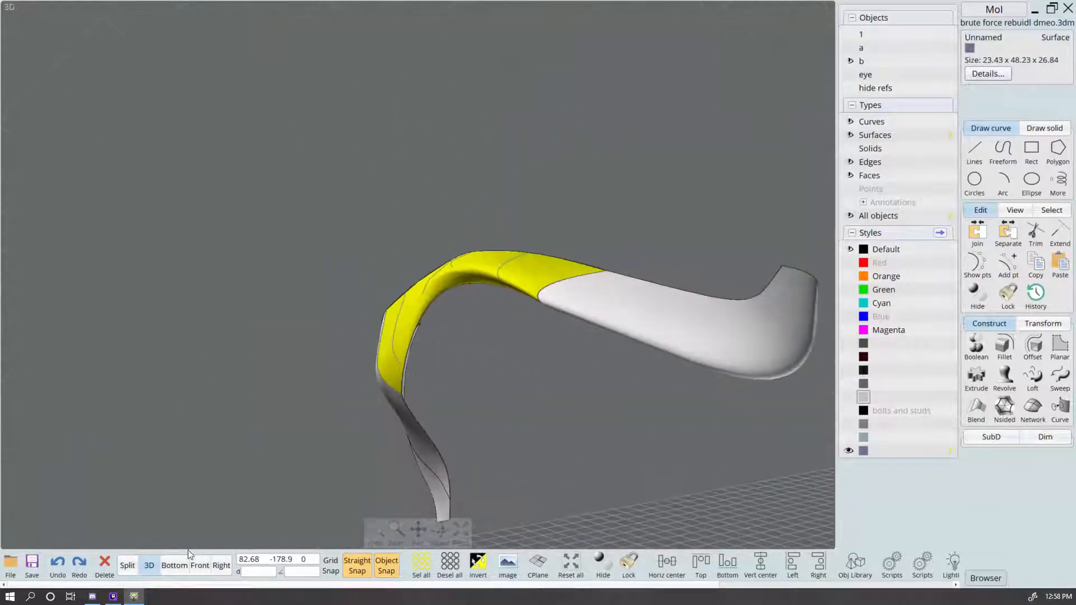
Step: Move the shorter narrow-part curve slightly outward in the single Bottom view
left_click(128, 566)
left_click(280, 191)
scroll(234, 168, "up", 2)
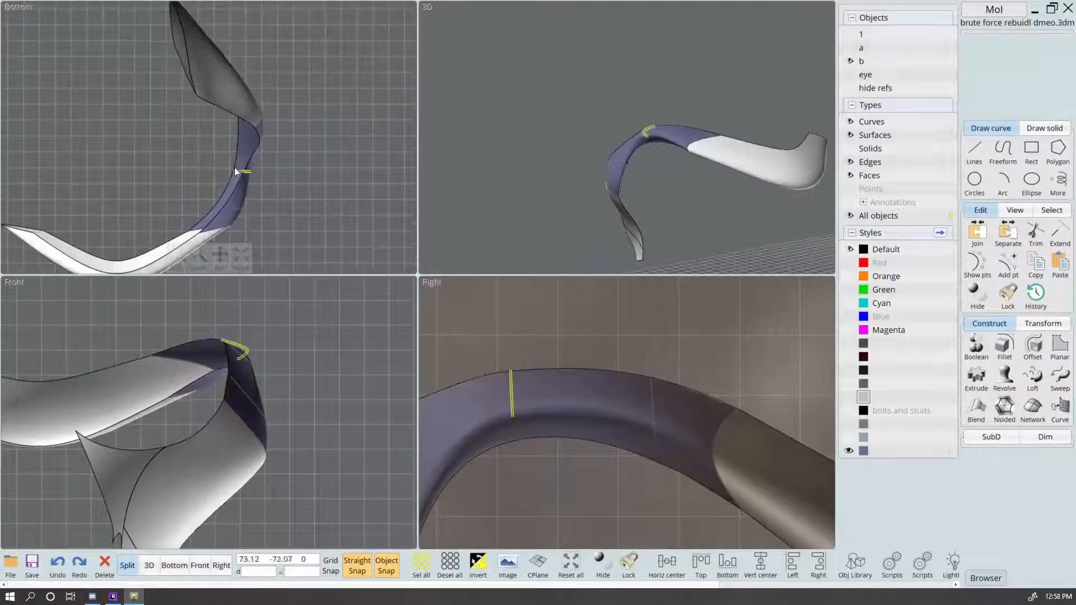
left_click(234, 168)
scroll(226, 210, "up", 3)
scroll(319, 164, "down", 2)
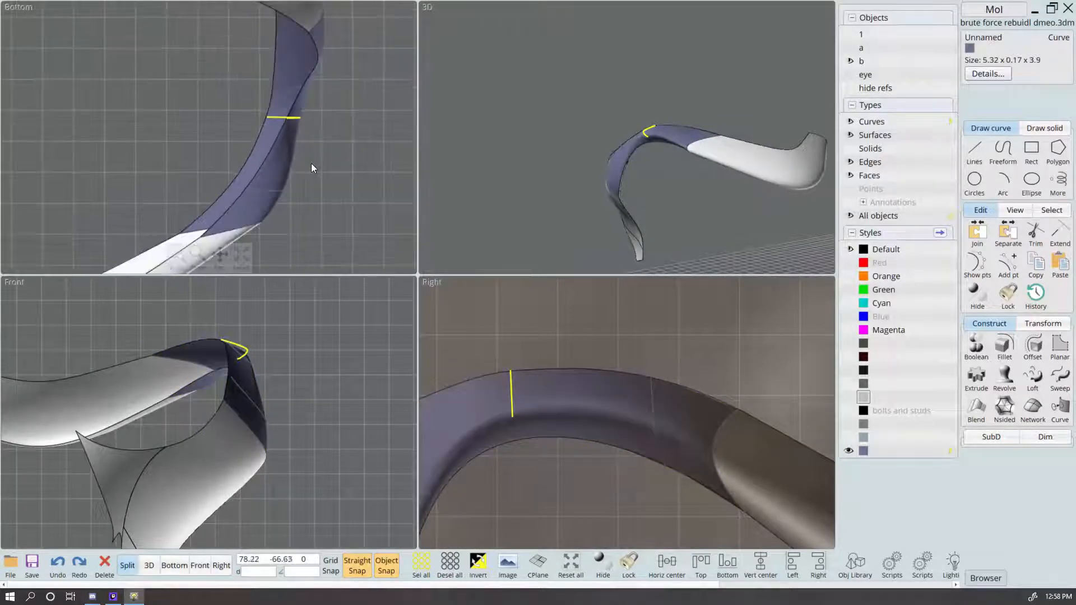
left_click(174, 565)
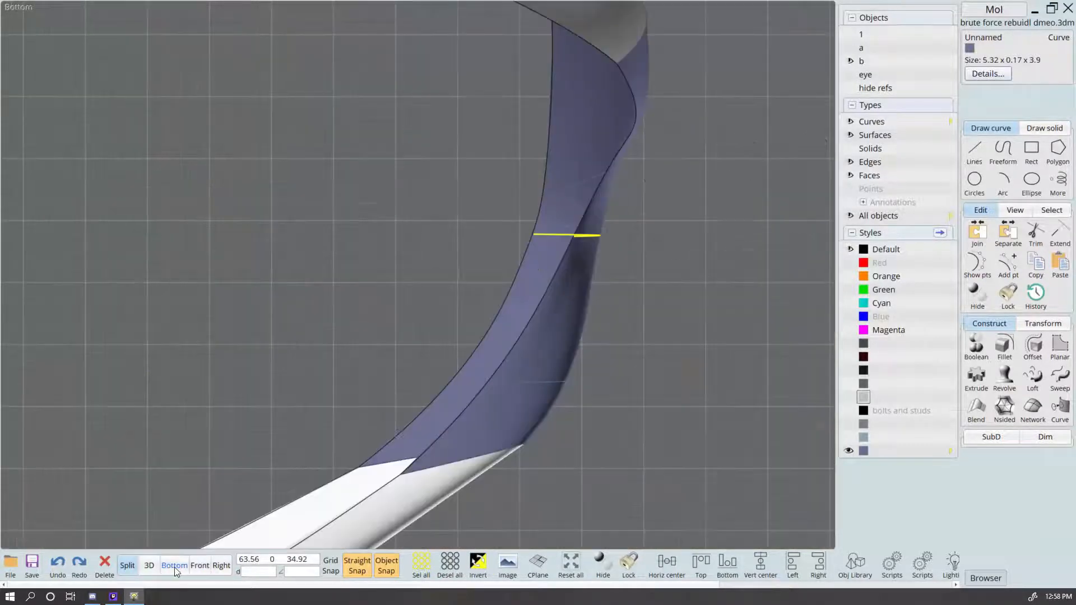
scroll(645, 247, "down", 3)
left_click(590, 301)
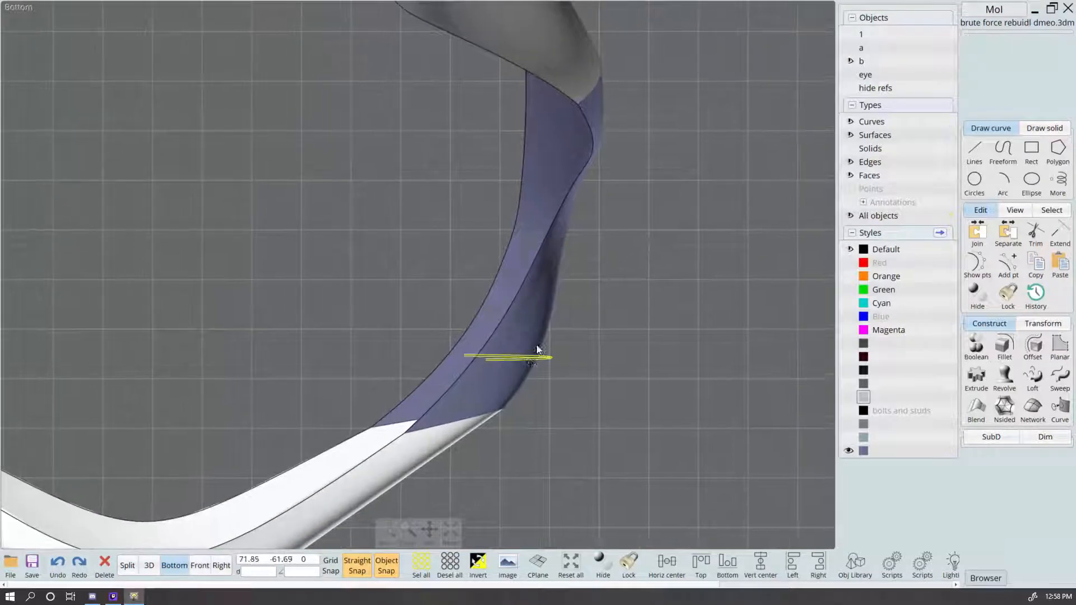
left_click(540, 242)
left_click_drag(539, 241, 565, 243)
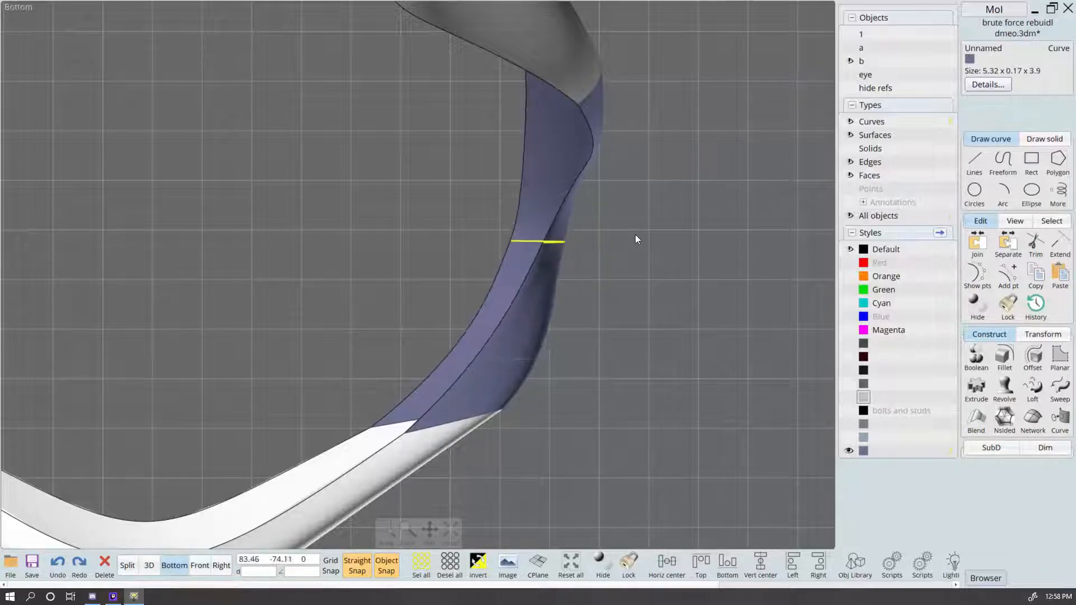
Step: Shift the tilted curve nearer the cheek slightly outward, and move the shorter curve farther outward
left_click(555, 196)
left_click_drag(555, 196, 570, 200)
left_click(638, 220)
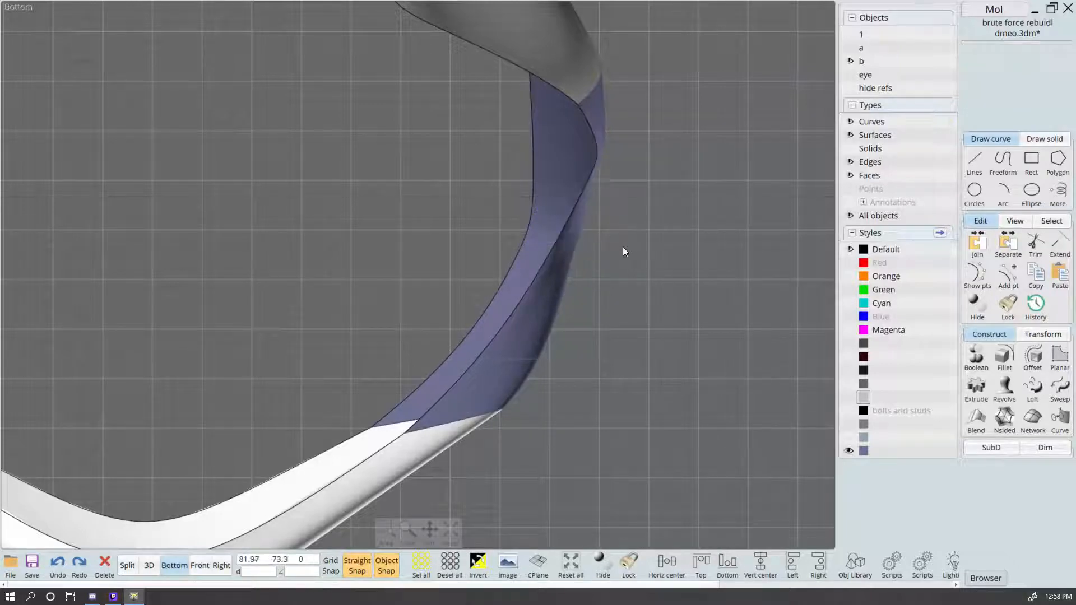
left_click_drag(560, 240, 608, 252)
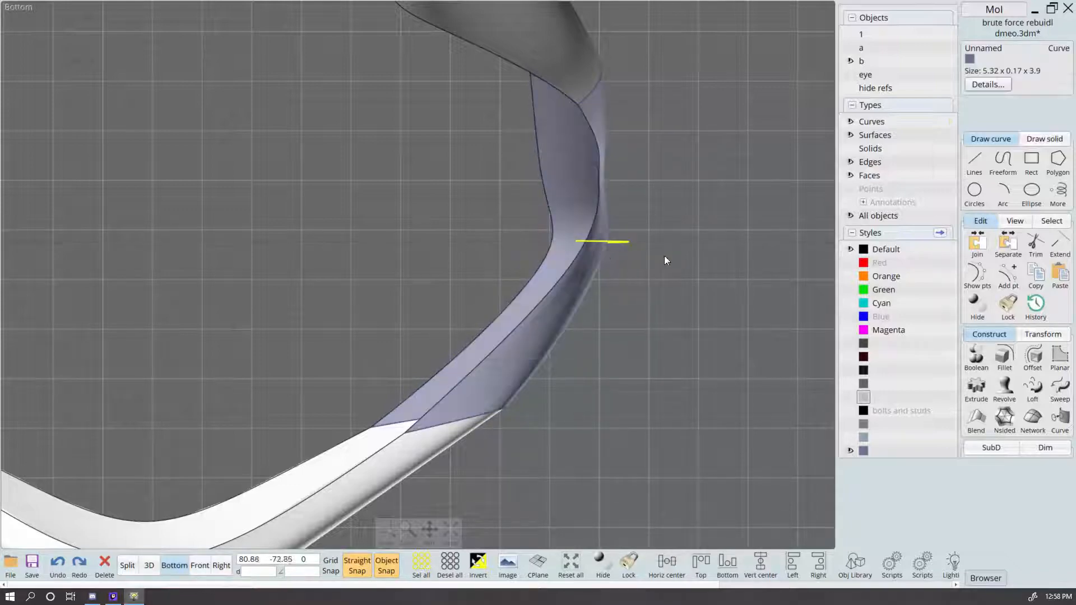
left_click(665, 256)
Step: Move the tilted curve nearer the cheek a little farther outward and return to the full 3D view
left_click(583, 194)
left_click_drag(582, 194, 628, 188)
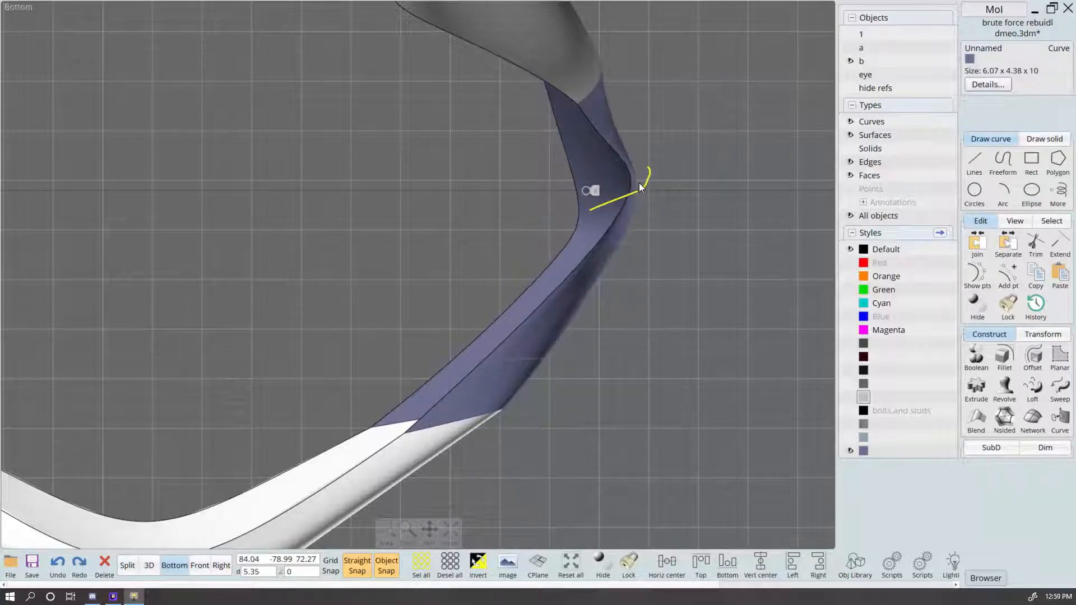
key("ctrl+z")
left_click(607, 143)
mouse_move(607, 145)
left_mouse_down()
mouse_move(628, 142)
mouse_move(618, 139)
left_mouse_up()
key("ctrl+h")
left_click(133, 571)
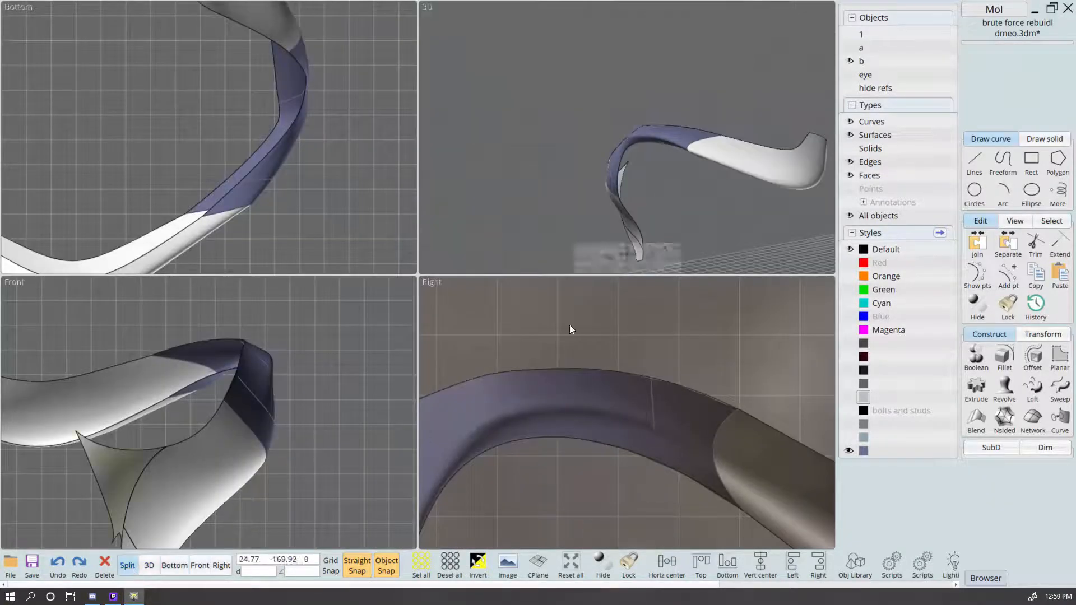
left_click(152, 567)
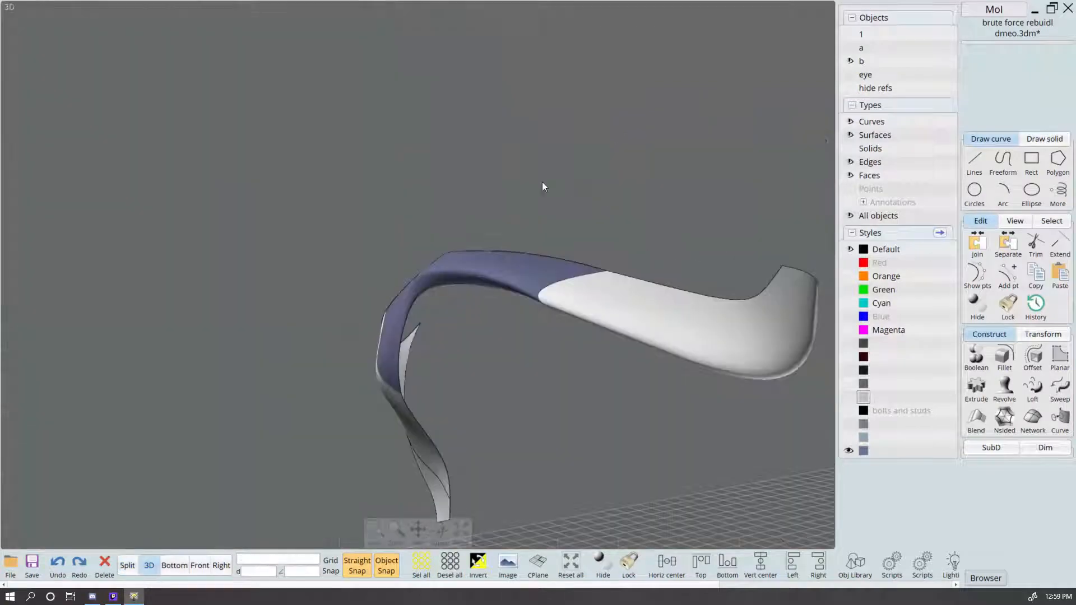
Step: Try to rotate the tilted curve nearer the cheek about a point on the curve in the Right view
right_click_drag(543, 182, 566, 224)
left_click(128, 568)
scroll(552, 343, "down", 2)
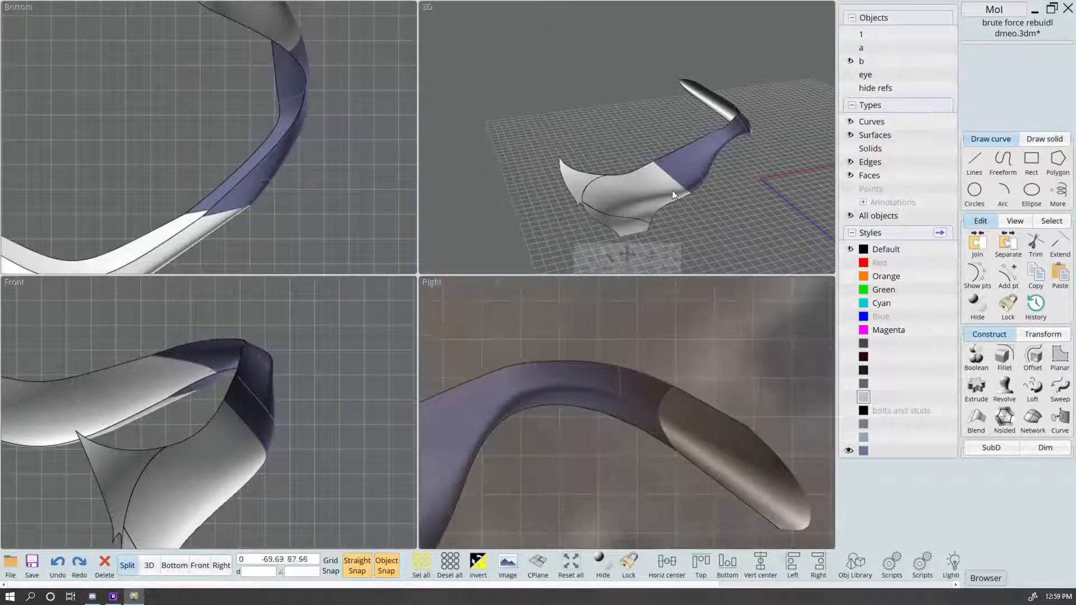
left_click(496, 387)
right_click_drag(566, 480, 703, 471)
key("r")
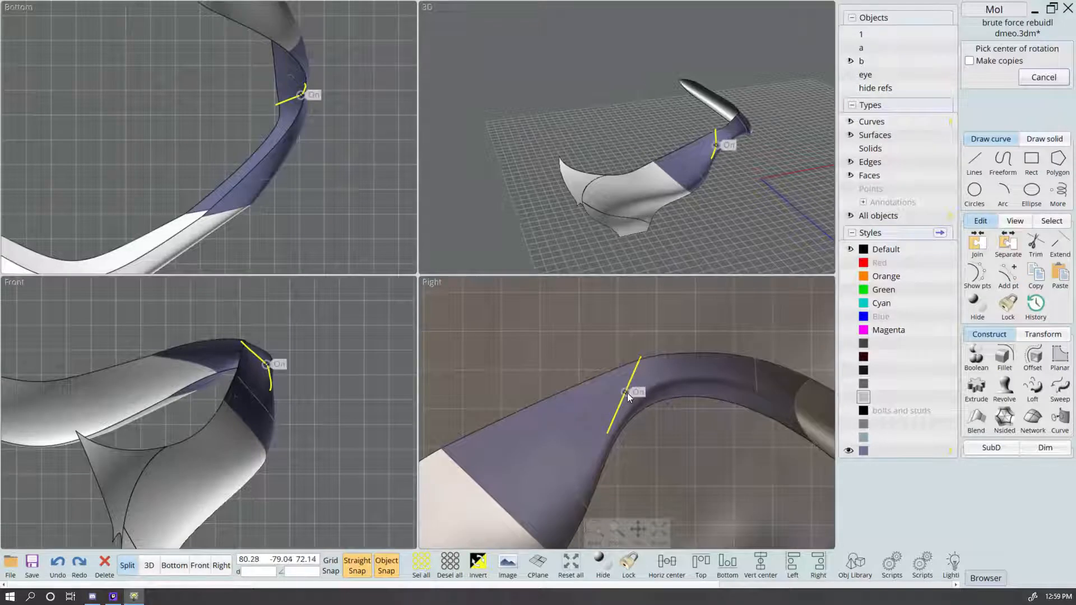
left_click(625, 393)
left_click(609, 433)
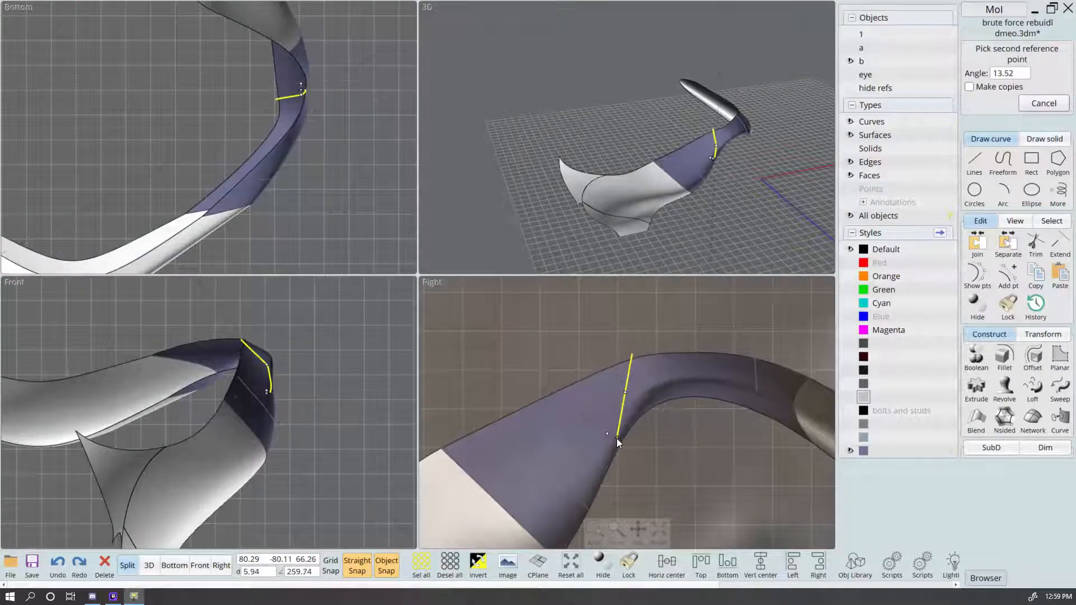
left_click(611, 436)
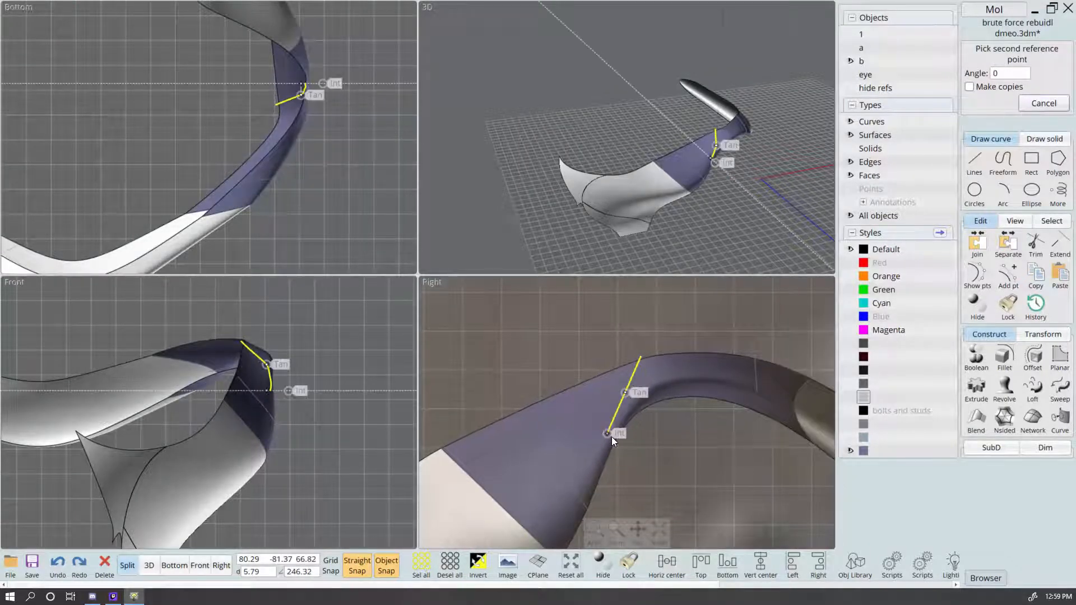
Step: Nudge the shorter narrow-part curve and the tilted curve slightly toward the cheek in the Bottom view
scroll(308, 123, "up", 5)
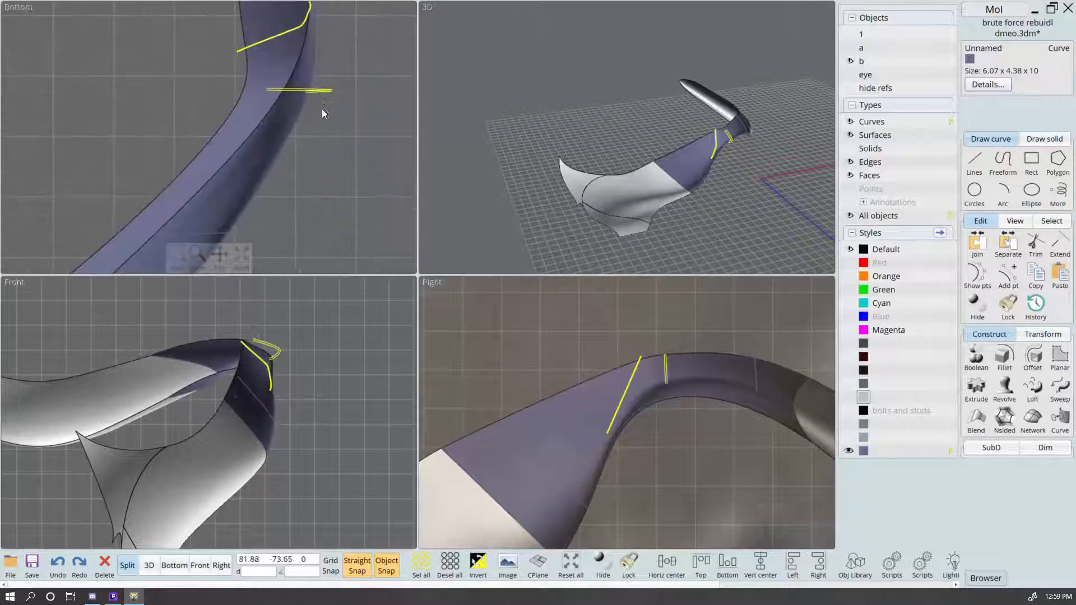
scroll(322, 109, "down", 4)
scroll(346, 73, "up", 4)
scroll(345, 73, "down", 3)
left_click(357, 90)
right_click_drag(348, 106, 347, 135)
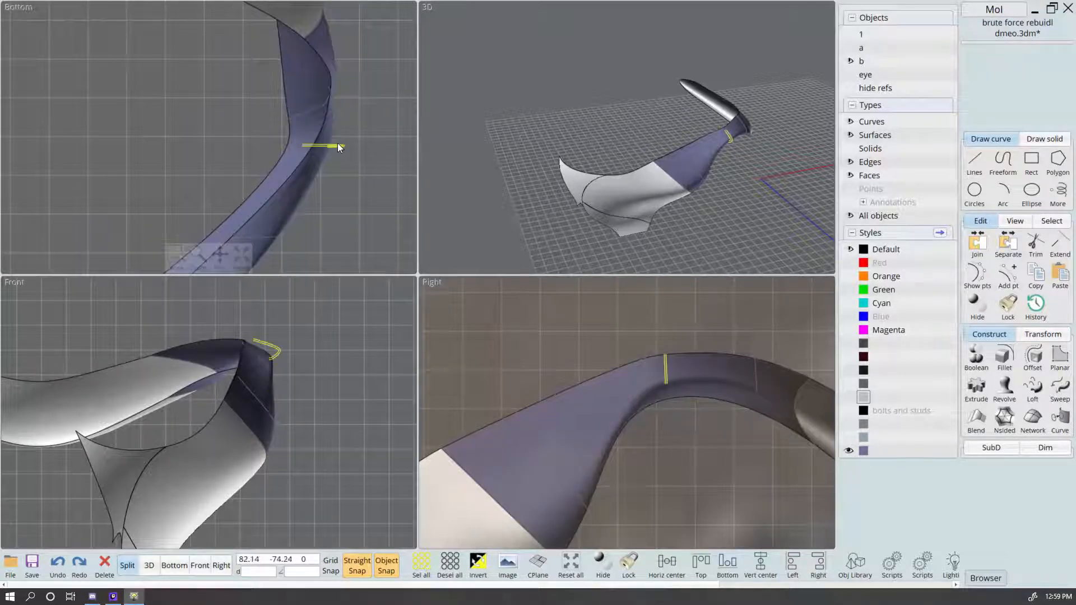
mouse_move(337, 145)
left_mouse_down()
mouse_move(336, 161)
mouse_move(338, 132)
mouse_move(337, 141)
left_mouse_up()
key("Delete")
left_click_drag(329, 91, 330, 80)
Step: Show the tilted curve's control points and select the points at its lower end in the 3D view
right_click_drag(745, 148, 712, 206)
left_click(681, 115)
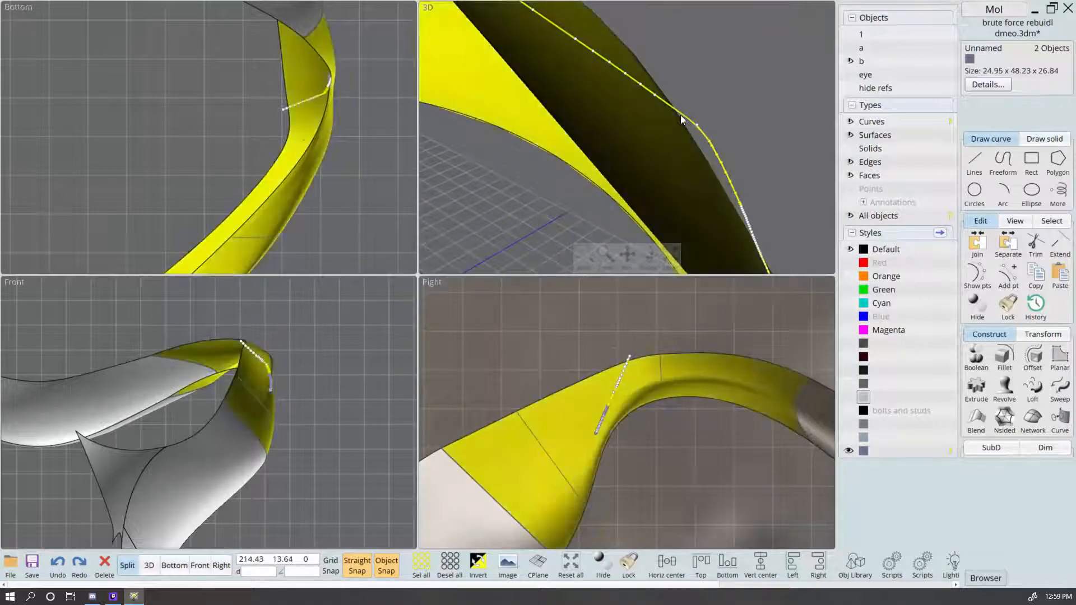
left_click(677, 154)
left_click(718, 102)
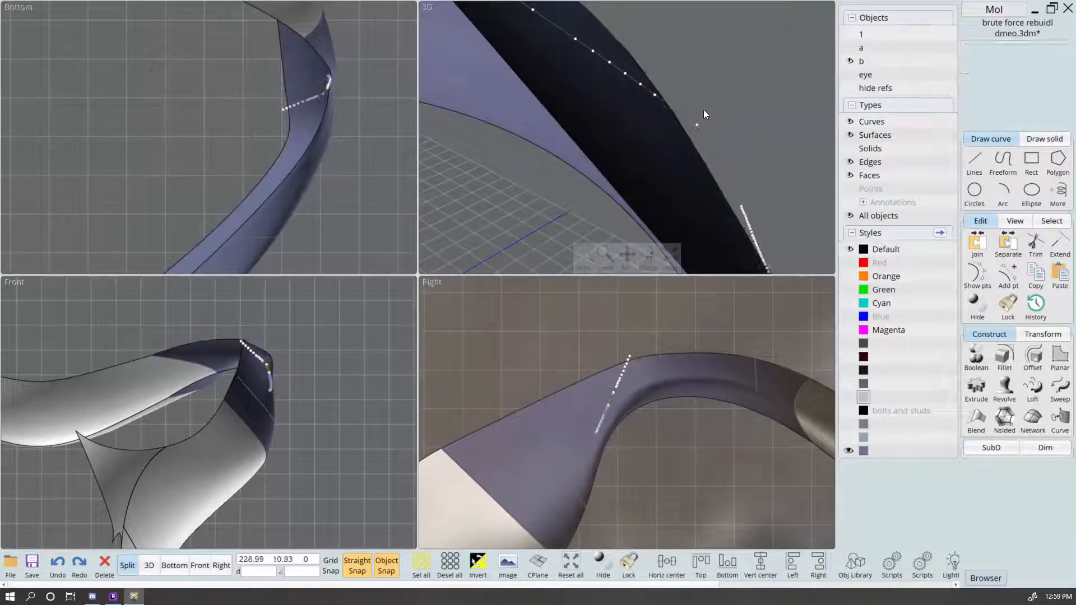
right_click_drag(706, 126, 547, 48)
left_click(545, 48)
middle_click_drag(596, 120, 615, 151)
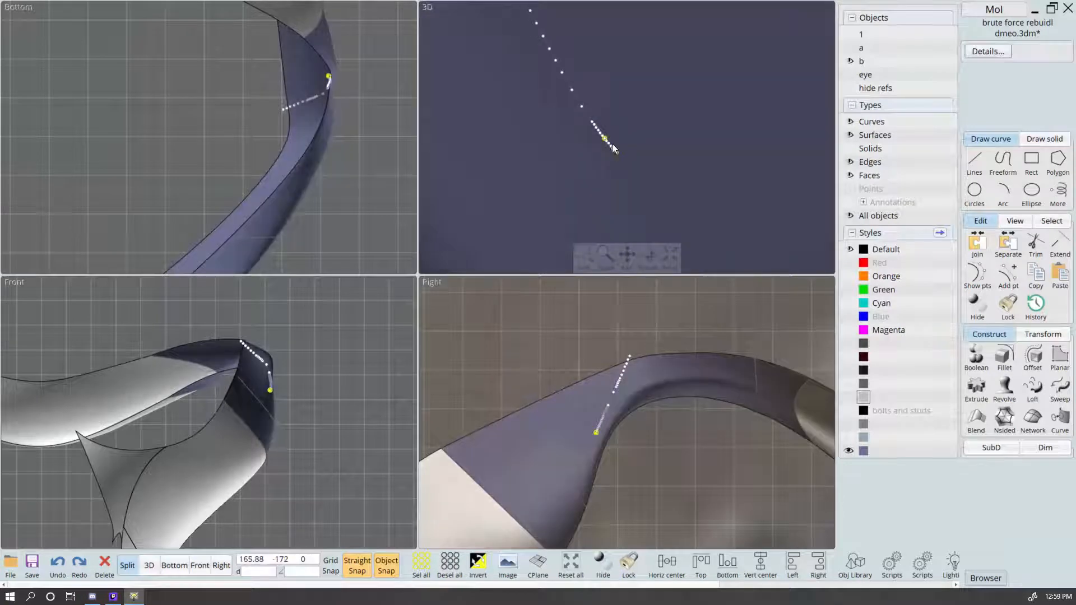
Step: Thin out the crowded control points at the lower end of the diagonal section curve on the purple surface, then hide its points
left_click(612, 148)
left_click(607, 142)
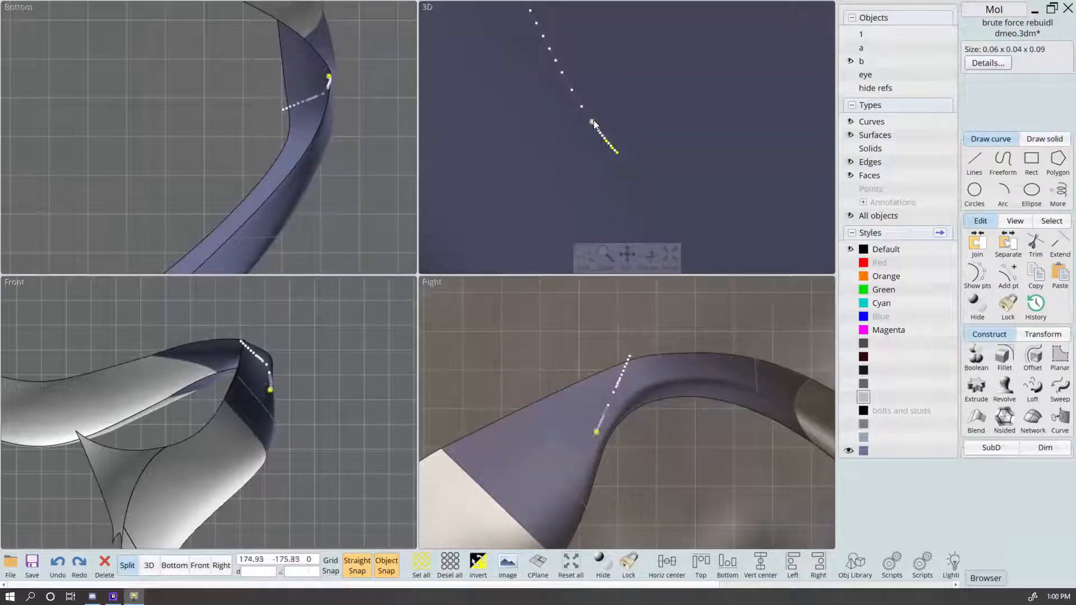
left_click(592, 121)
key("Delete")
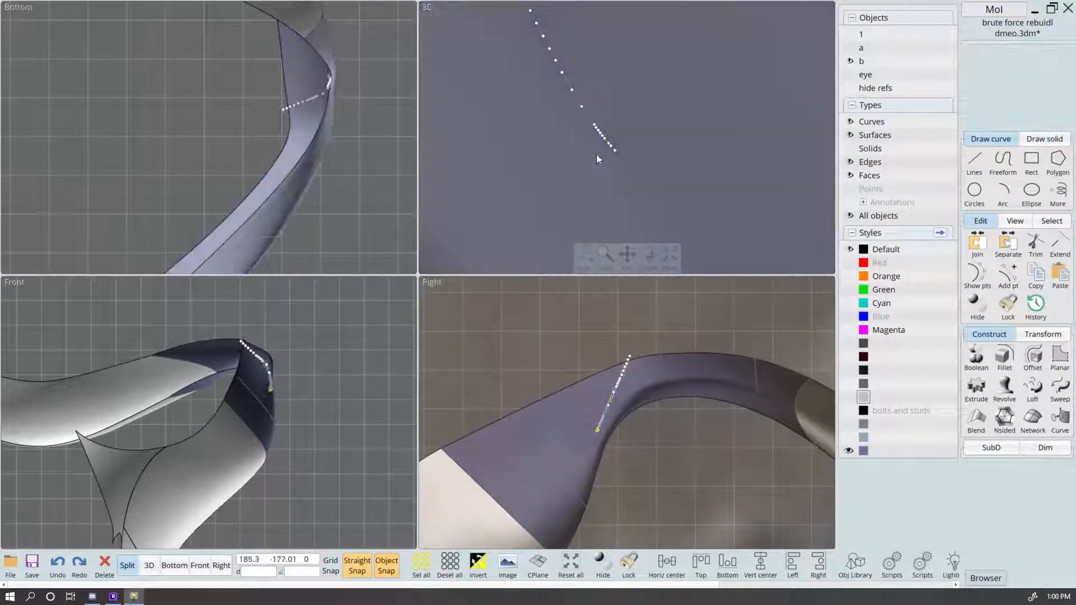
left_click(605, 138)
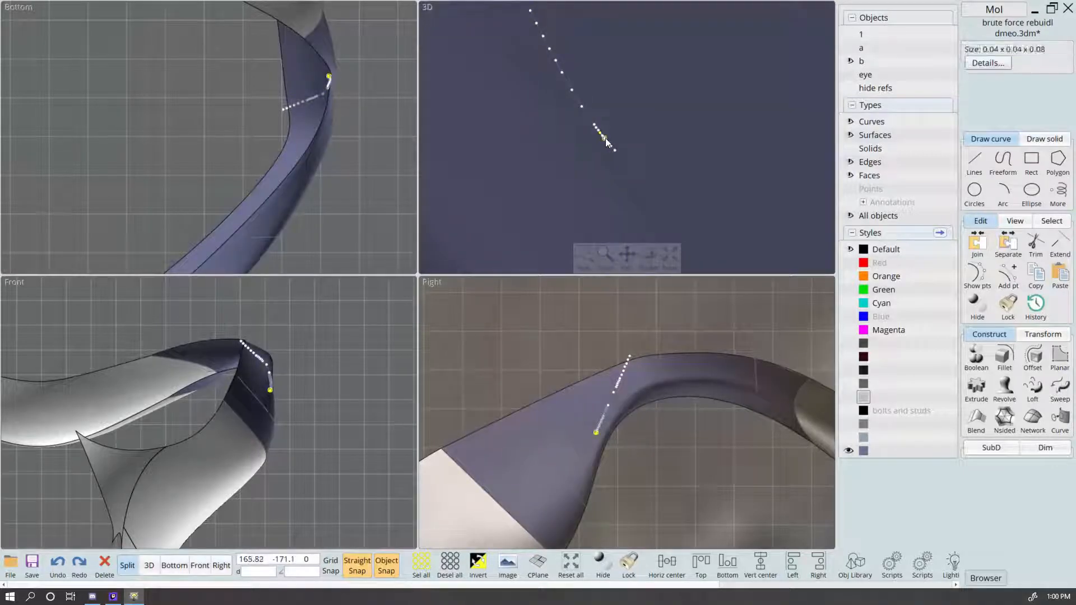
left_click(600, 134)
left_click(594, 125)
key("Delete")
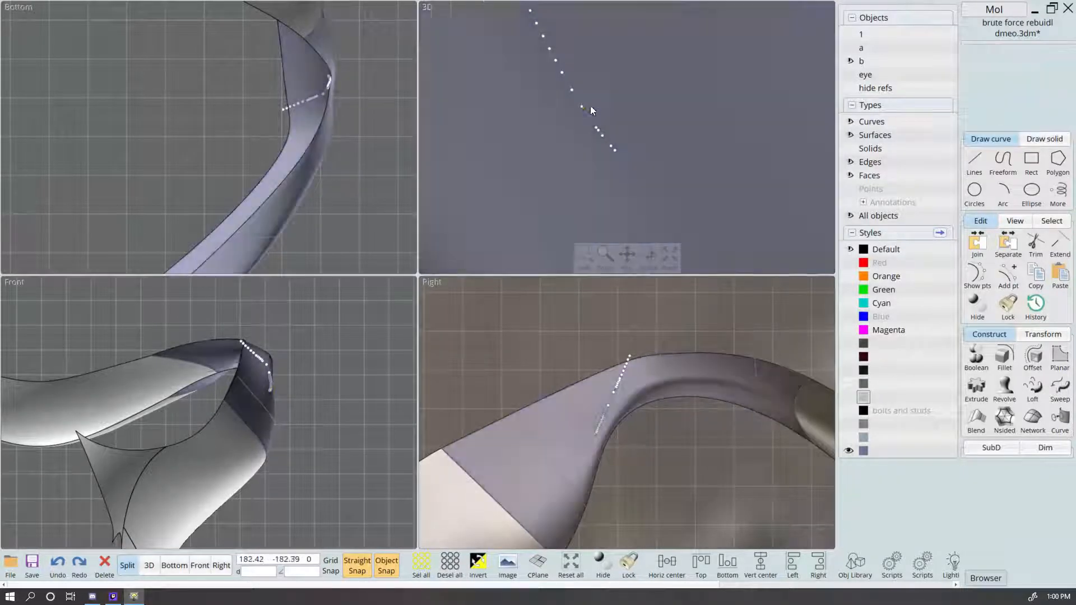
scroll(606, 285, "down", 1)
key("Escape")
scroll(688, 465, "down", 2)
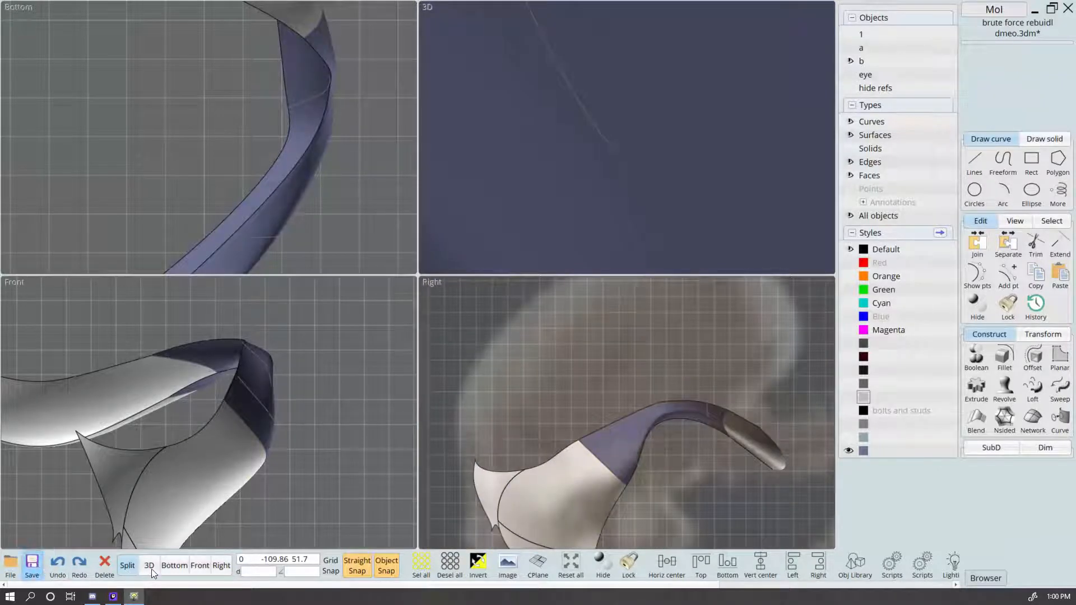
Step: Examine the purple arch surface and the section curves lying across it, first in a full 3D view and then in all four views
left_click(151, 569)
scroll(594, 262, "down", 8)
scroll(688, 302, "down", 5)
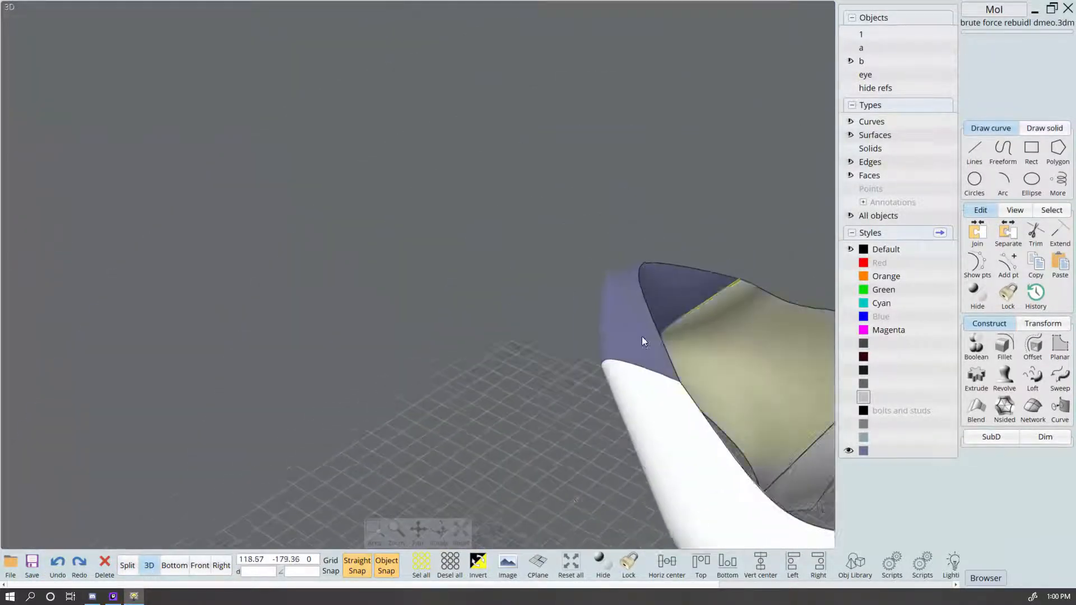
right_click_drag(560, 269, 394, 112)
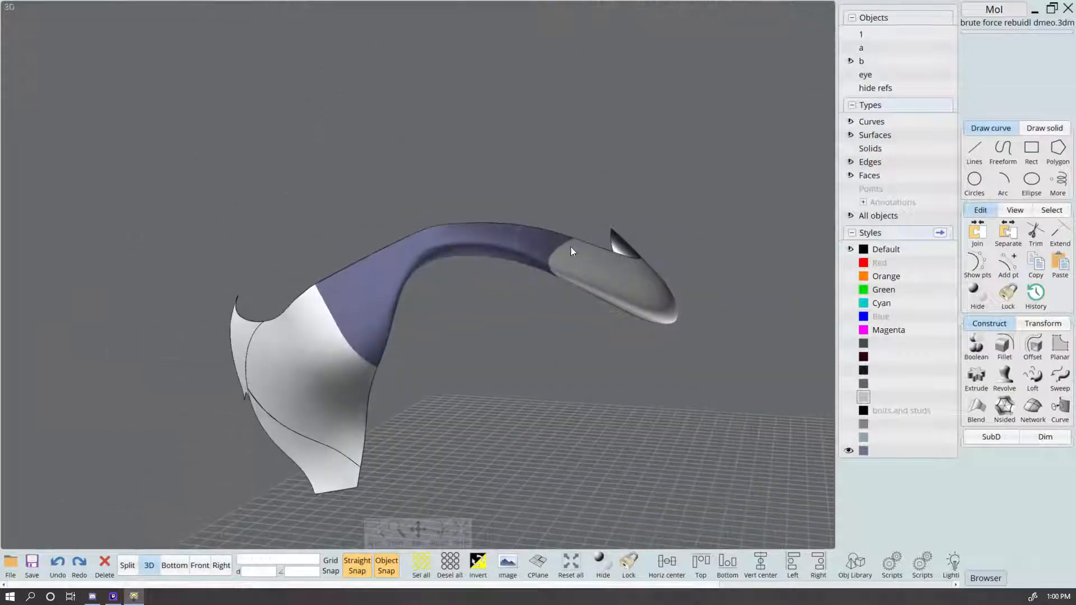
left_click(448, 253)
scroll(448, 253, "up", 4)
left_click(128, 567)
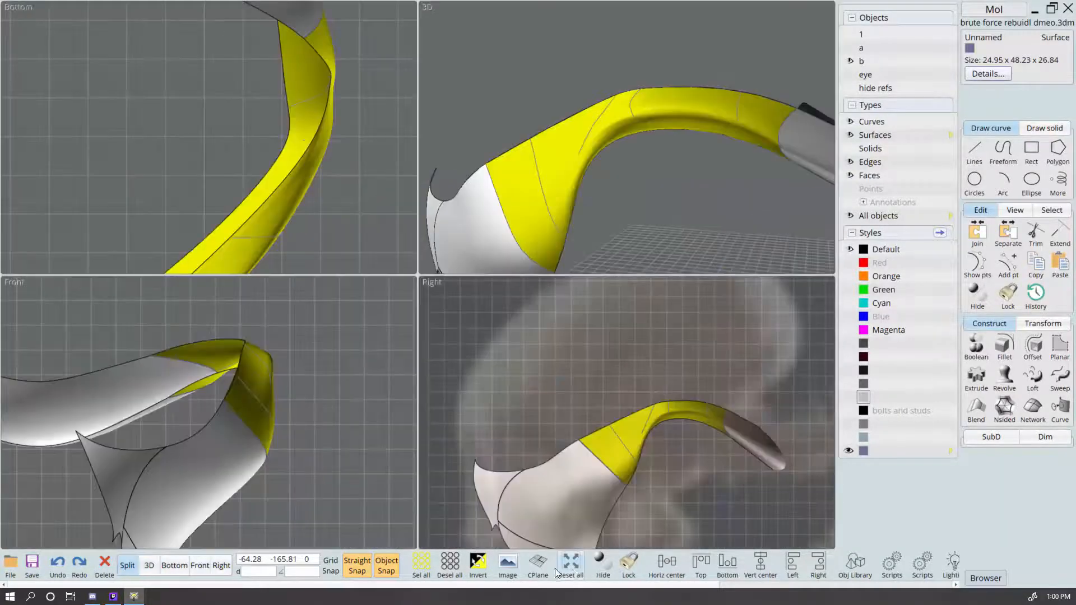
left_click(623, 370)
left_click_drag(623, 369, 661, 321)
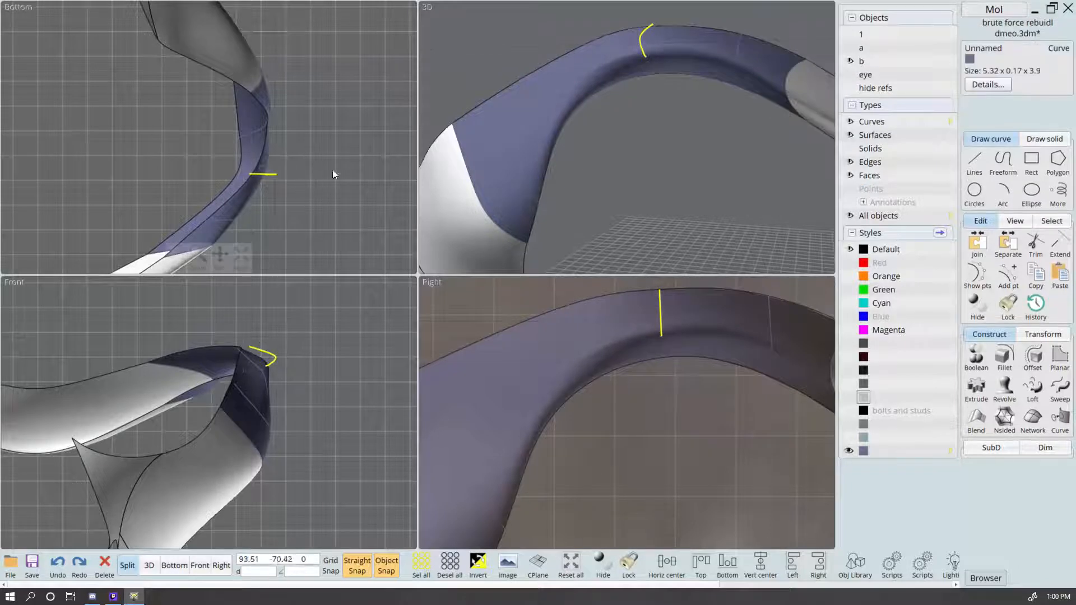
left_click(332, 170)
scroll(258, 157, "up", 5)
scroll(250, 96, "down", 5)
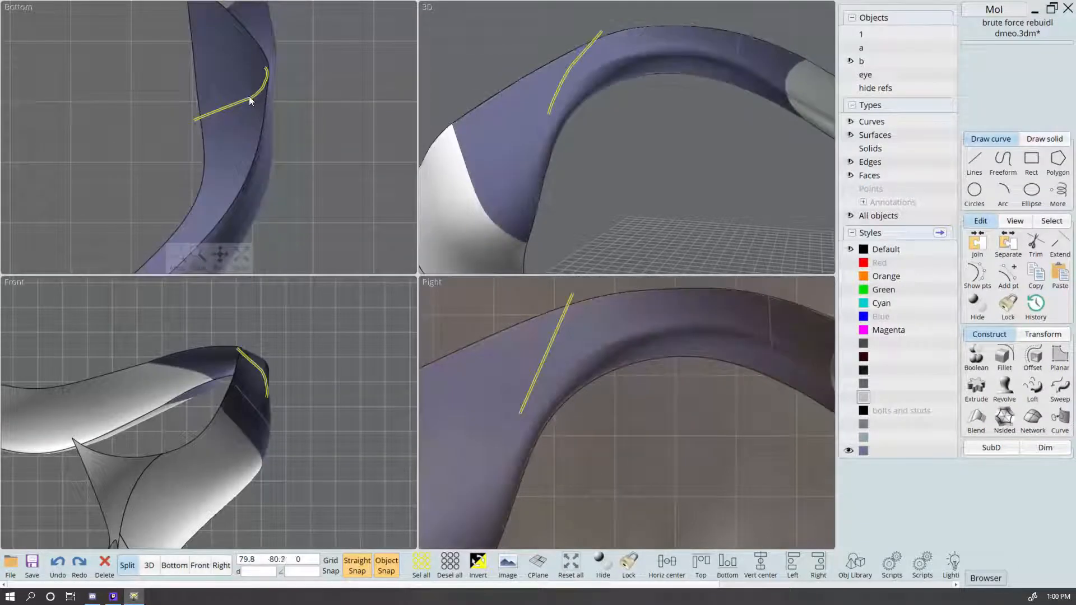
Step: Shorten the diagonal section curve at its upper end by deleting its outermost control points that overshoot the purple surface's edge
right_click_drag(685, 123, 646, 59)
left_click(646, 59)
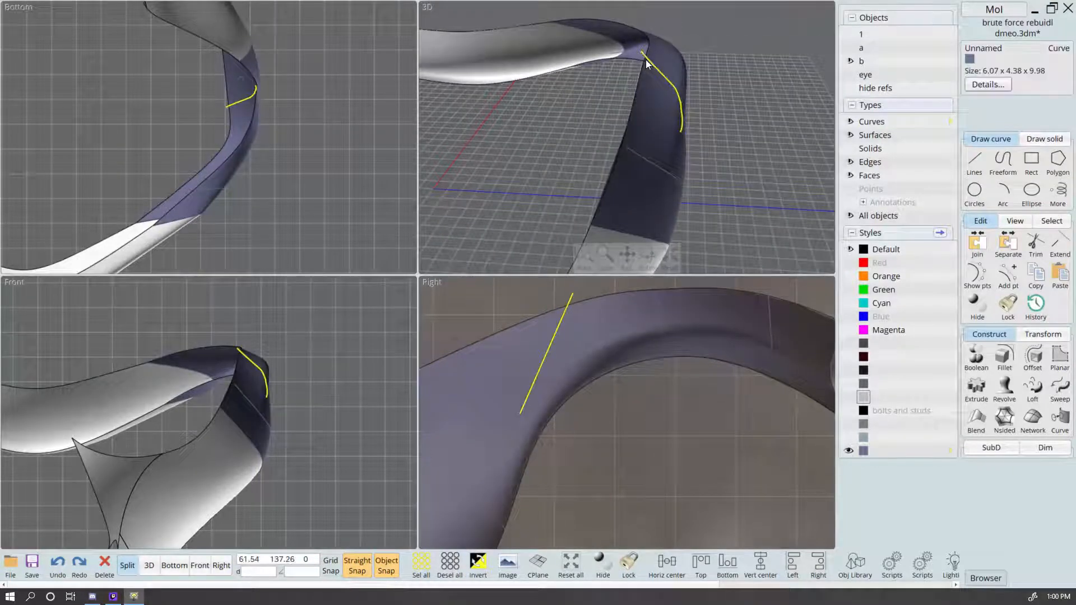
right_click_drag(762, 114, 691, 113)
scroll(647, 88, "up", 3)
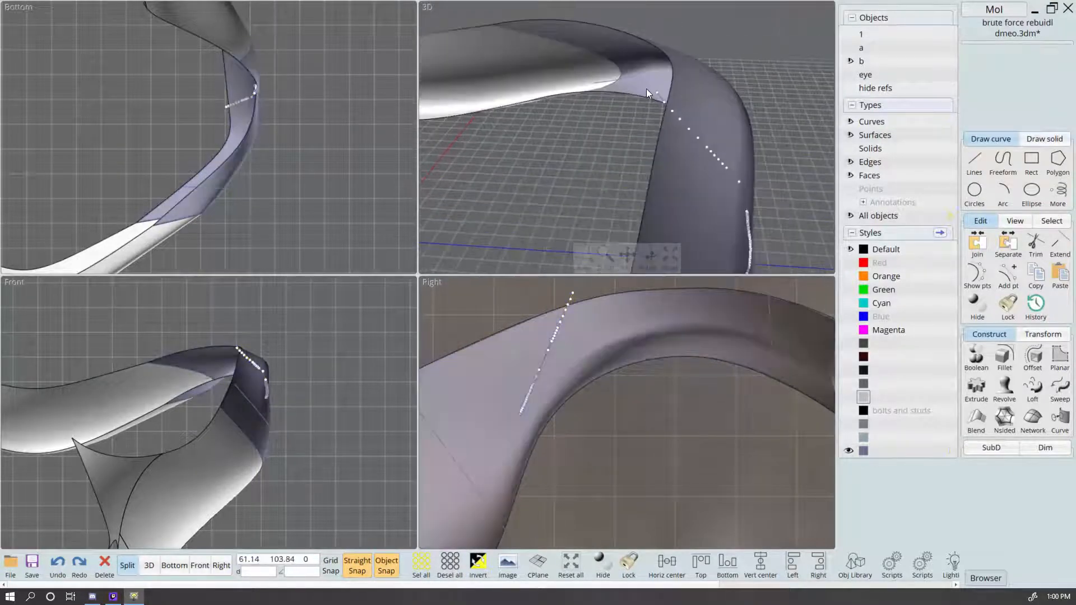
left_click(663, 102)
key("Delete")
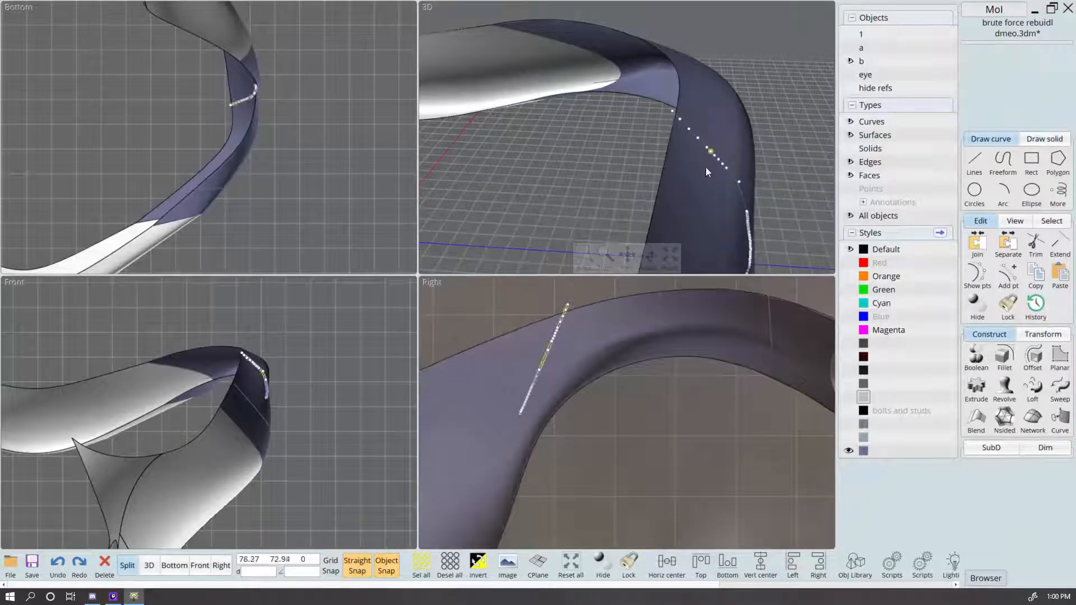
right_click_drag(705, 167, 709, 137)
left_click(670, 59)
key("Delete")
key("Delete")
left_click(653, 142)
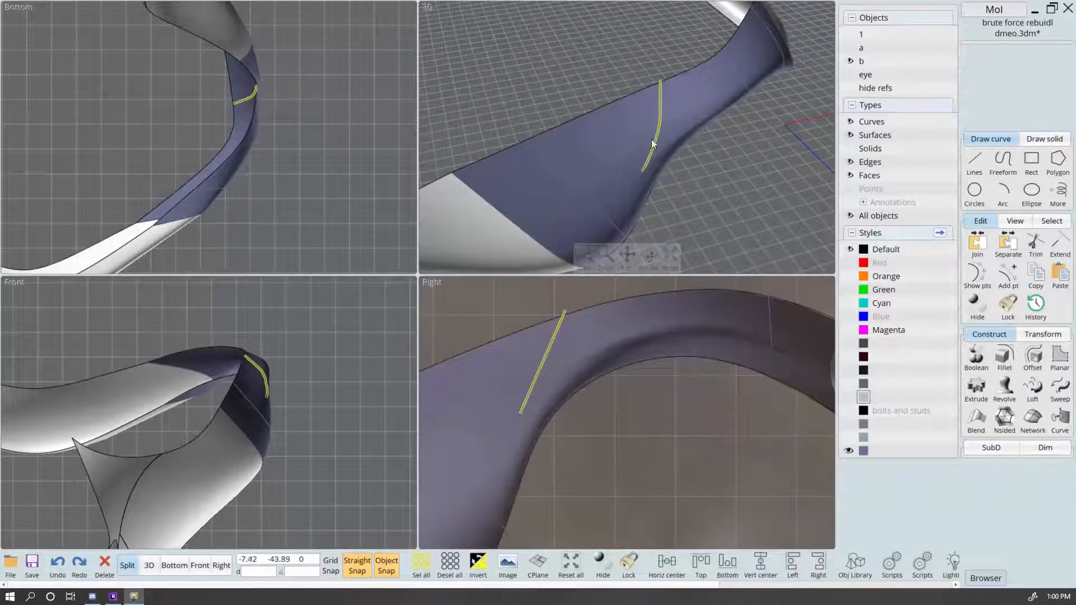
key("Delete")
Step: Try to pull the upper end point of the section curve across the arch's crest slightly farther outward in the front view
left_click(262, 144)
right_click_drag(683, 158, 717, 38)
key("F10")
left_click(761, 165)
scroll(719, 34, "up", 3)
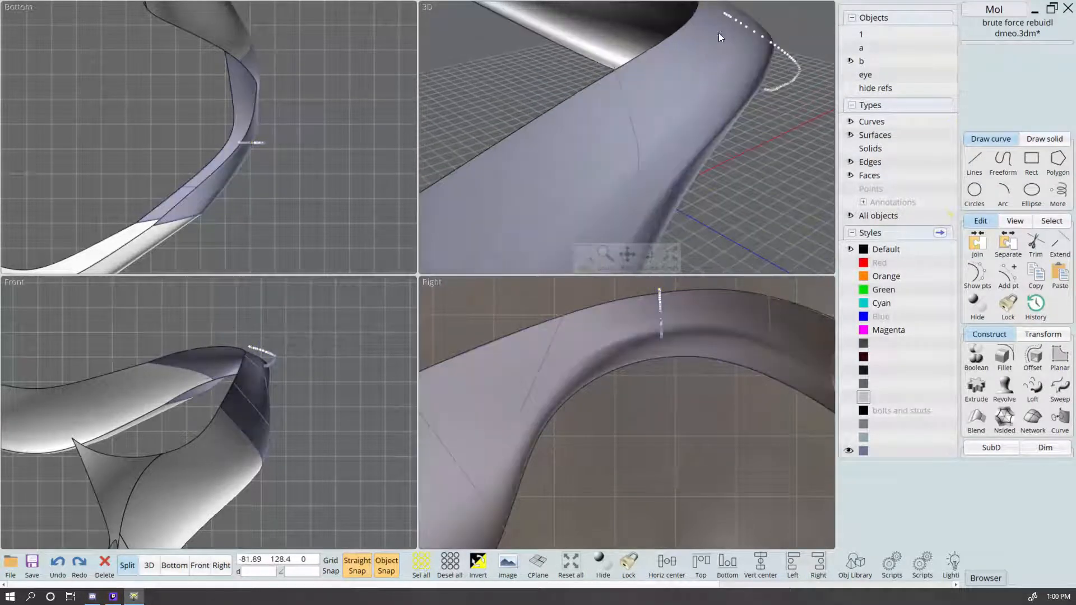
scroll(240, 352, "up", 5)
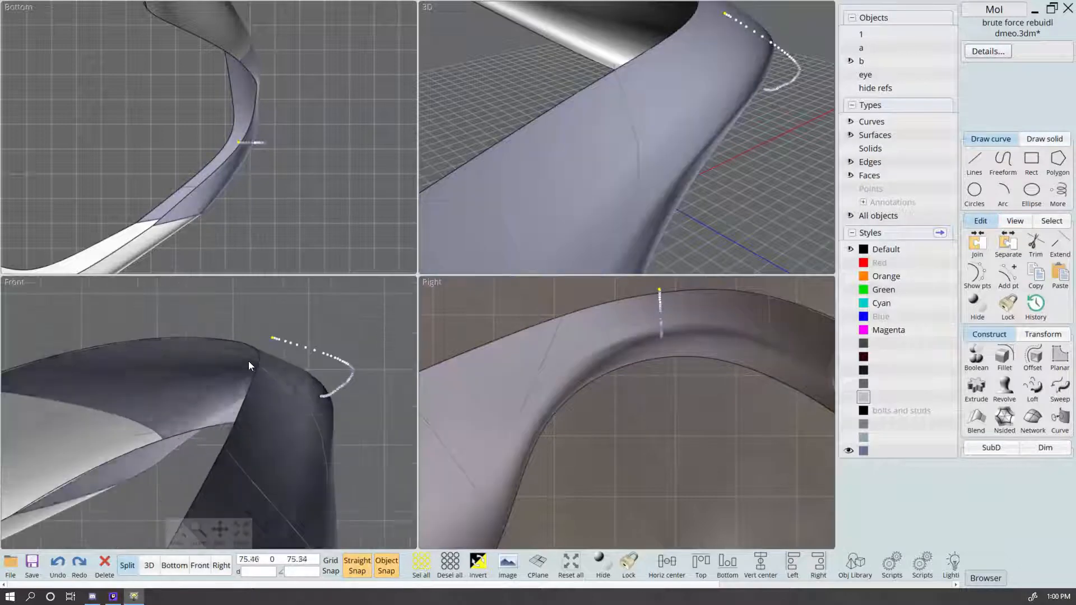
mouse_move(271, 338)
left_mouse_down()
mouse_move(244, 331)
mouse_move(267, 338)
left_mouse_up()
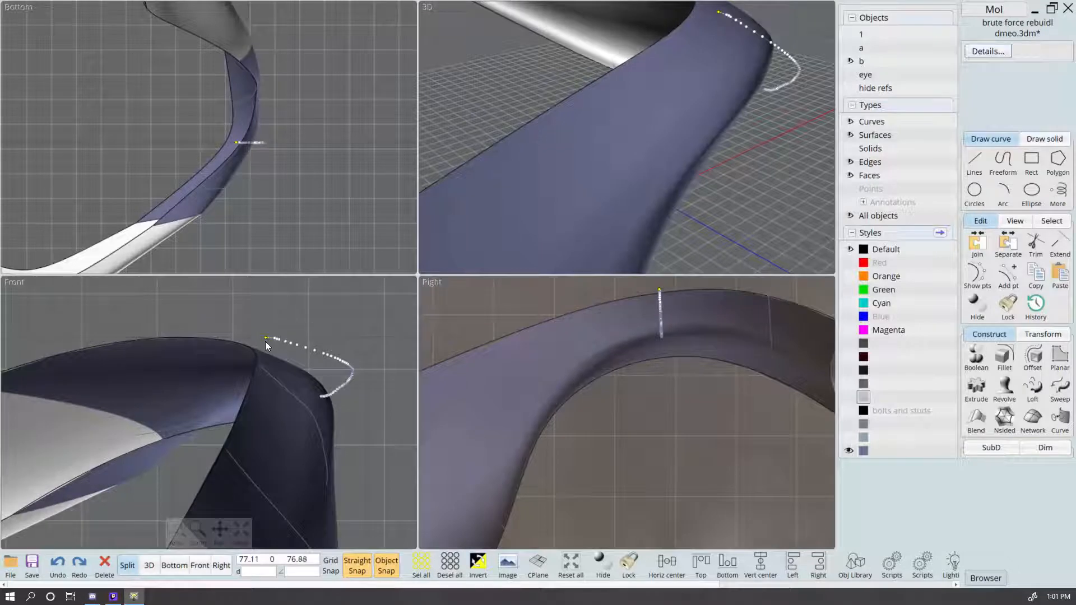
left_click(731, 148)
right_click_drag(731, 148, 735, 161)
key("Escape")
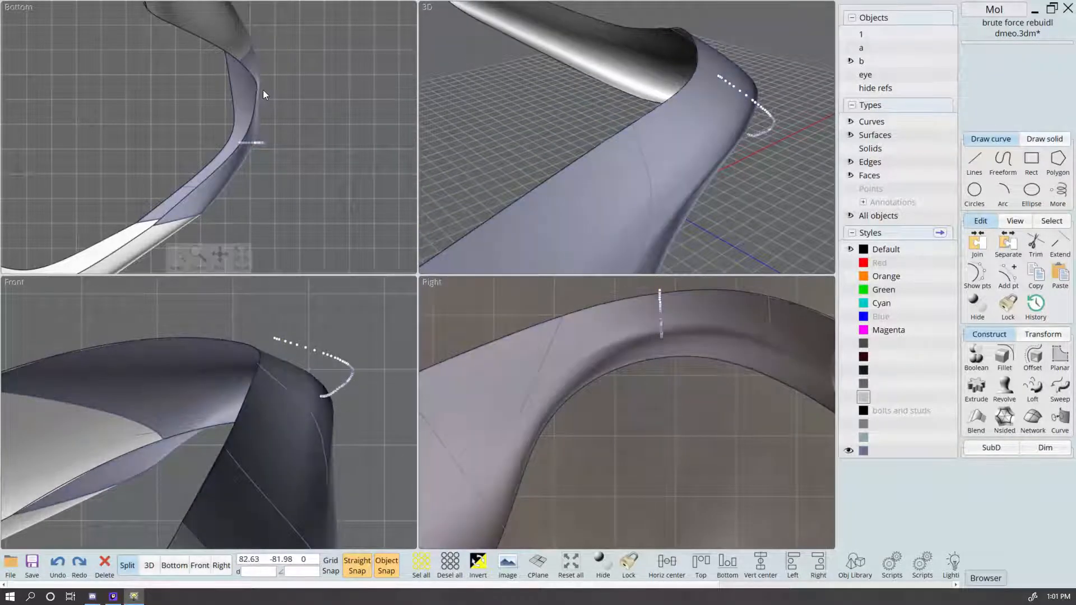
Step: Show the control points of the section curve nearest the white side surface
left_click(256, 93)
left_click(260, 74)
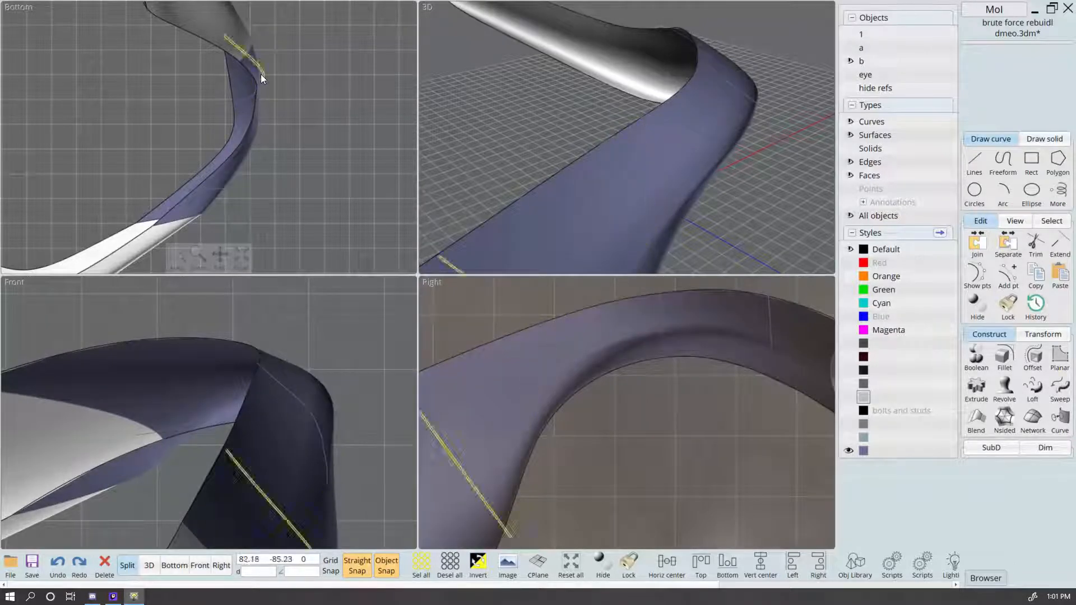
right_click_drag(733, 132, 701, 117)
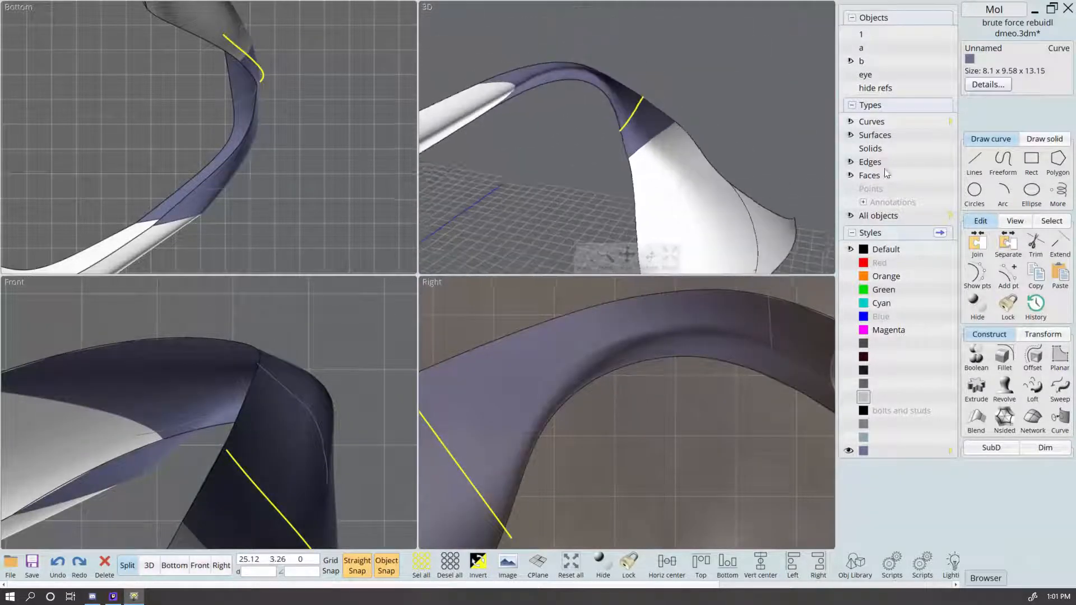
left_click(680, 67)
scroll(656, 94, "up", 5)
Step: Try to shorten this section curve by deleting its upper end point, and undo the deletion
left_click(654, 98)
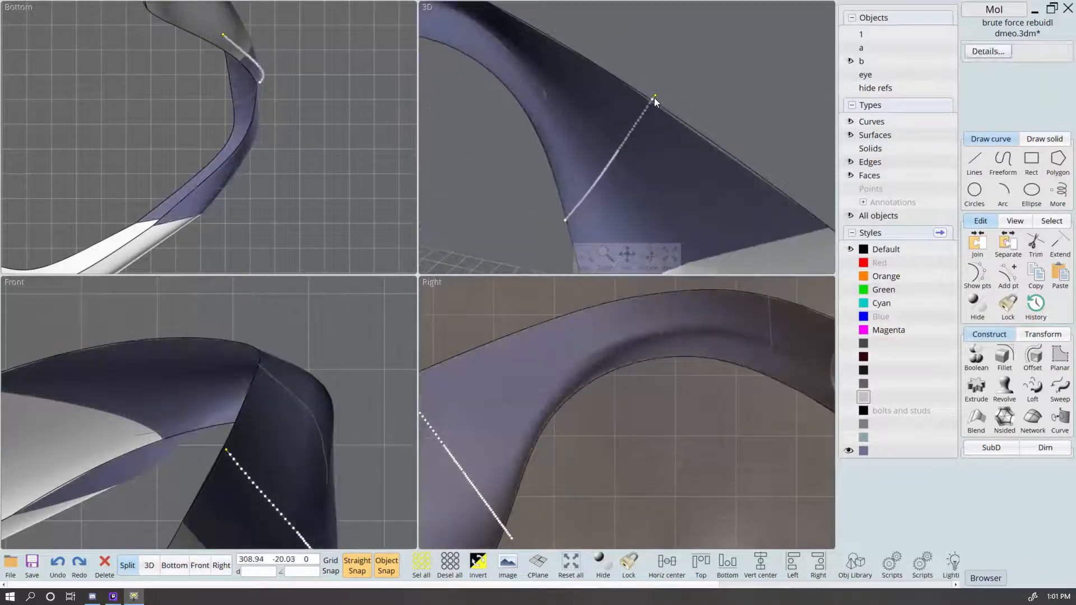
key("Delete")
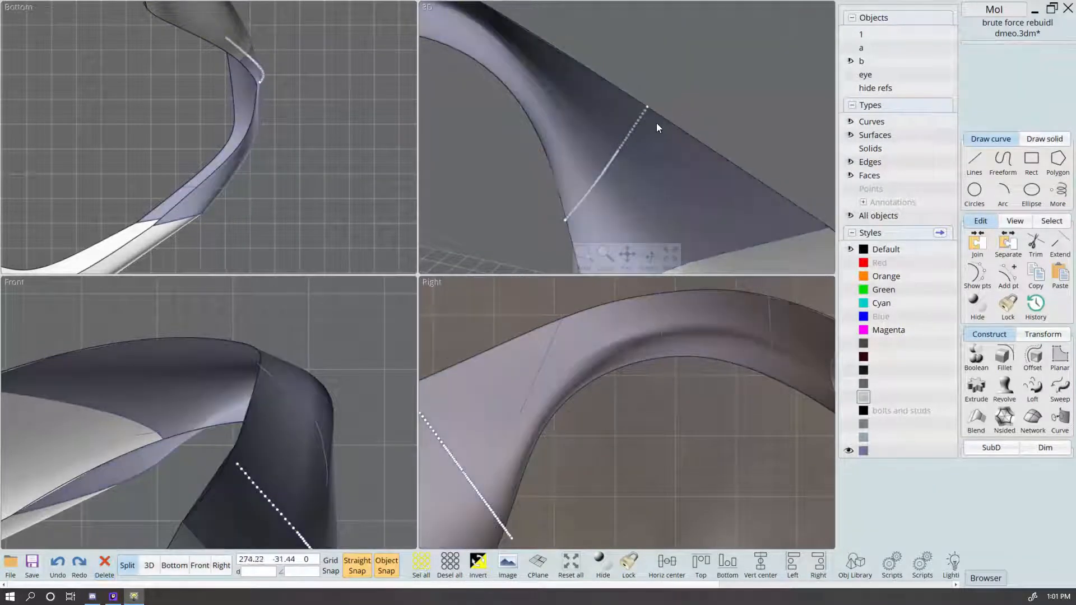
scroll(553, 459, "down", 3)
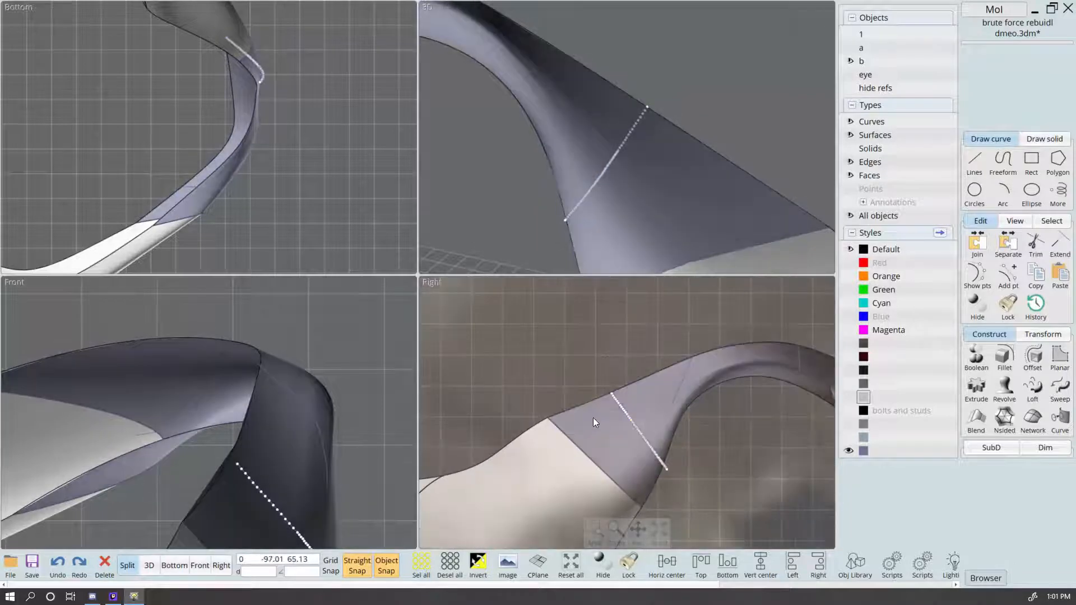
key("ctrl+z")
key("Escape")
Step: Move the upper end point of the curve about 0.84 outward past the purple surface's edge in the right-side view
scroll(600, 381, "up", 5)
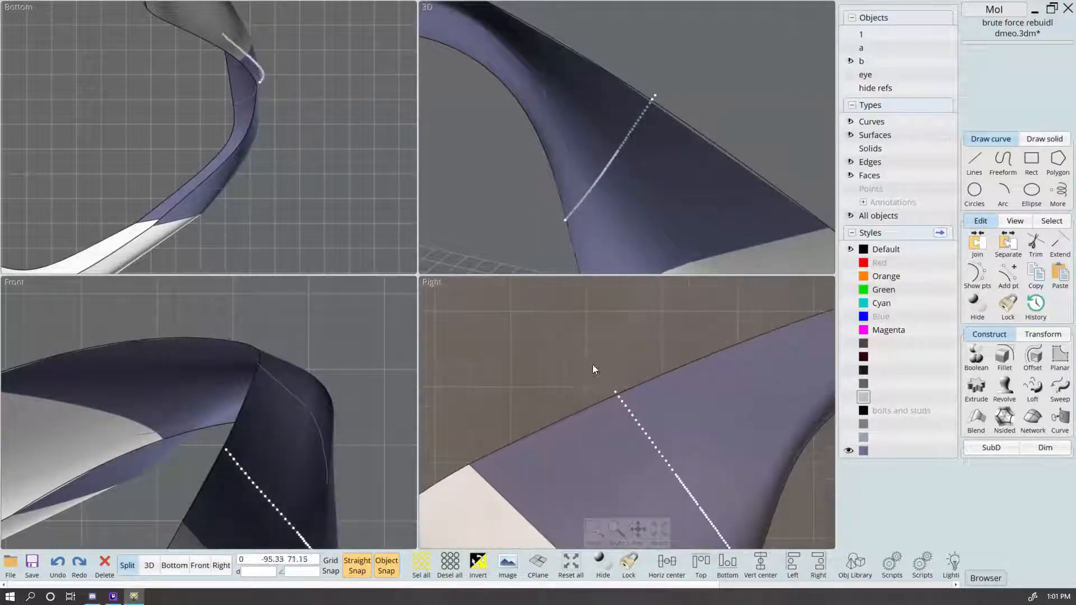
left_click(694, 365)
scroll(685, 345, "down", 4)
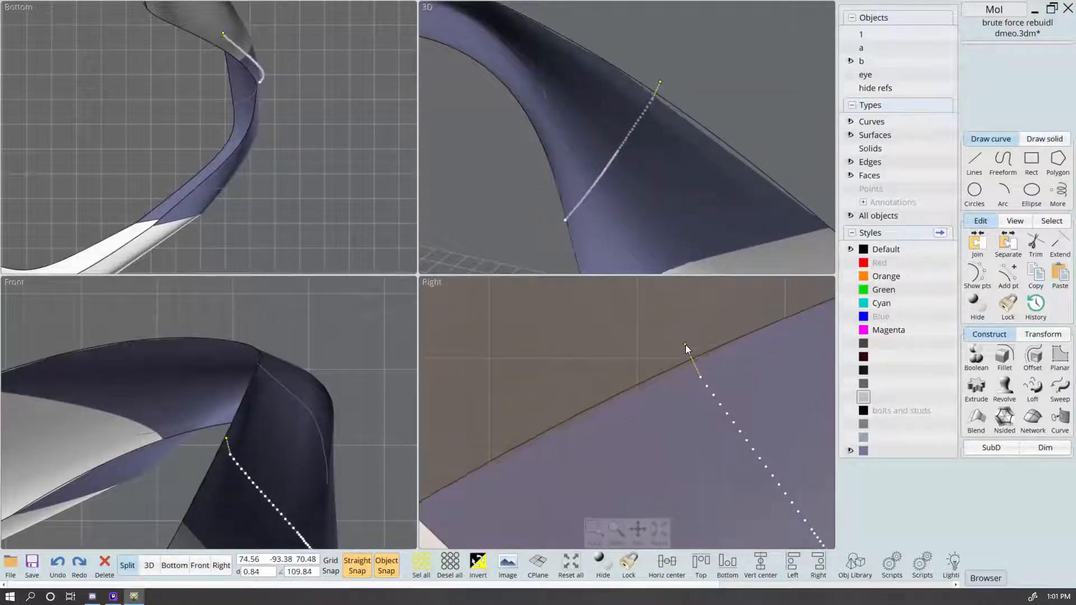
right_click_drag(638, 354, 689, 359)
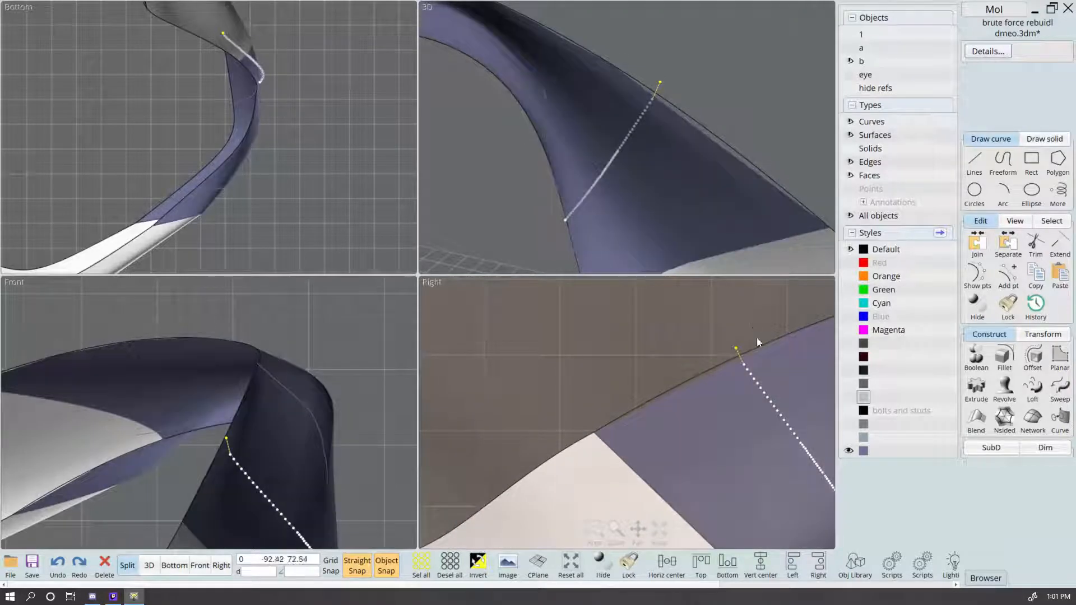
key("Escape")
Step: Delete the four control points directly following the moved end point to smooth the curve's run toward the surface edge
left_click(750, 368)
scroll(746, 367, "up", 3)
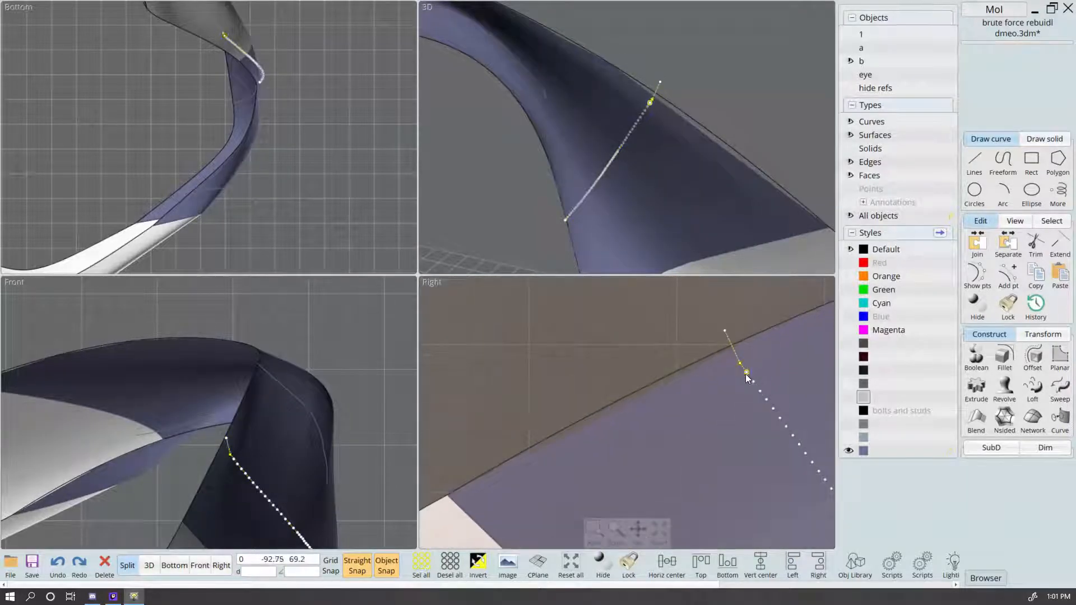
left_click(761, 392)
right_click_drag(714, 152, 664, 100)
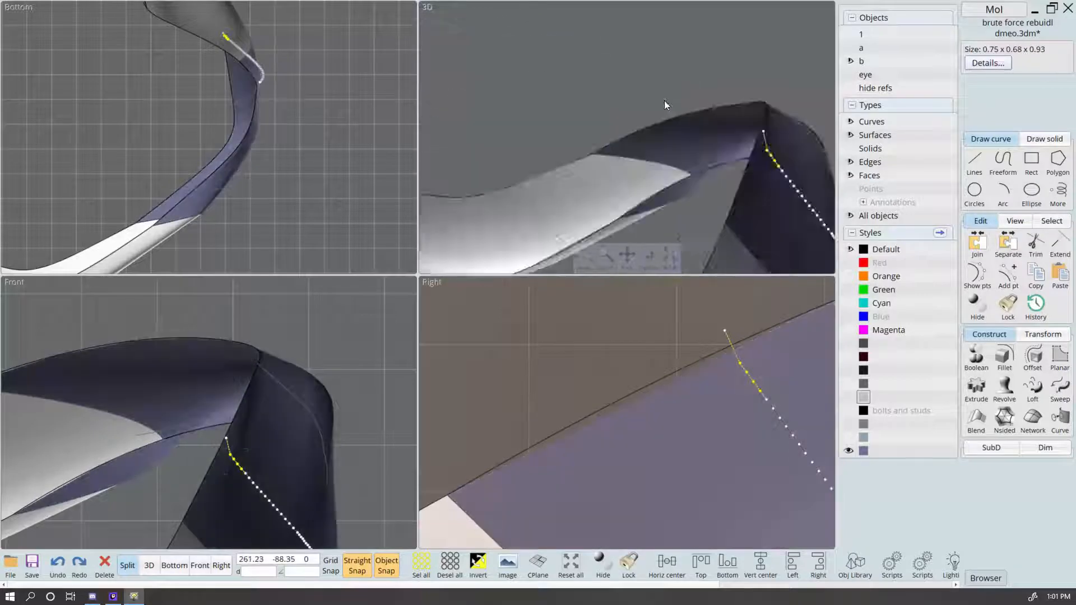
scroll(754, 154, "up", 4)
right_click_drag(754, 155, 771, 73)
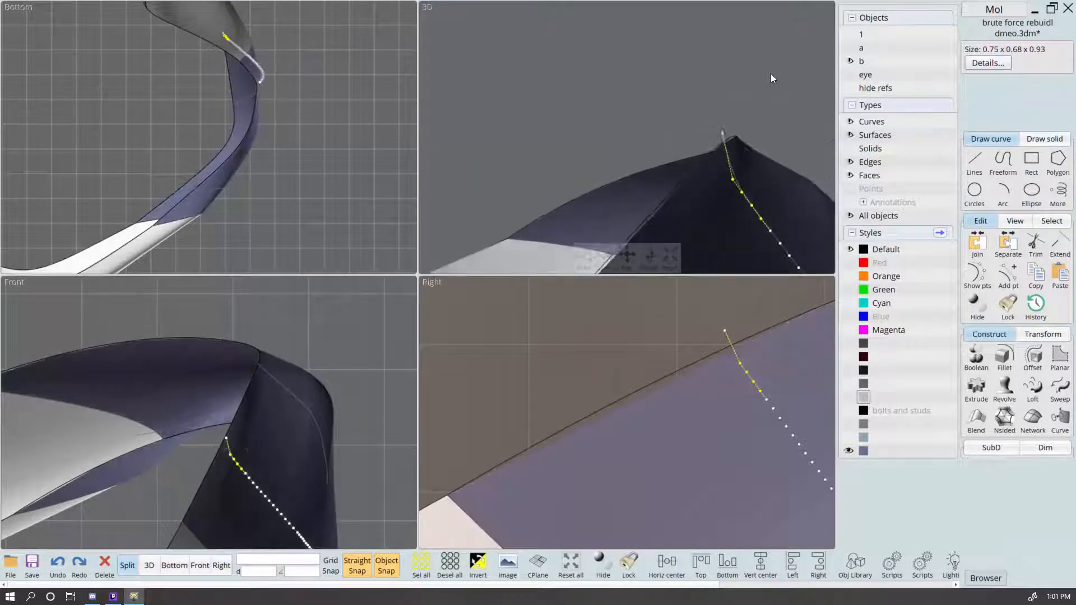
left_click(147, 567)
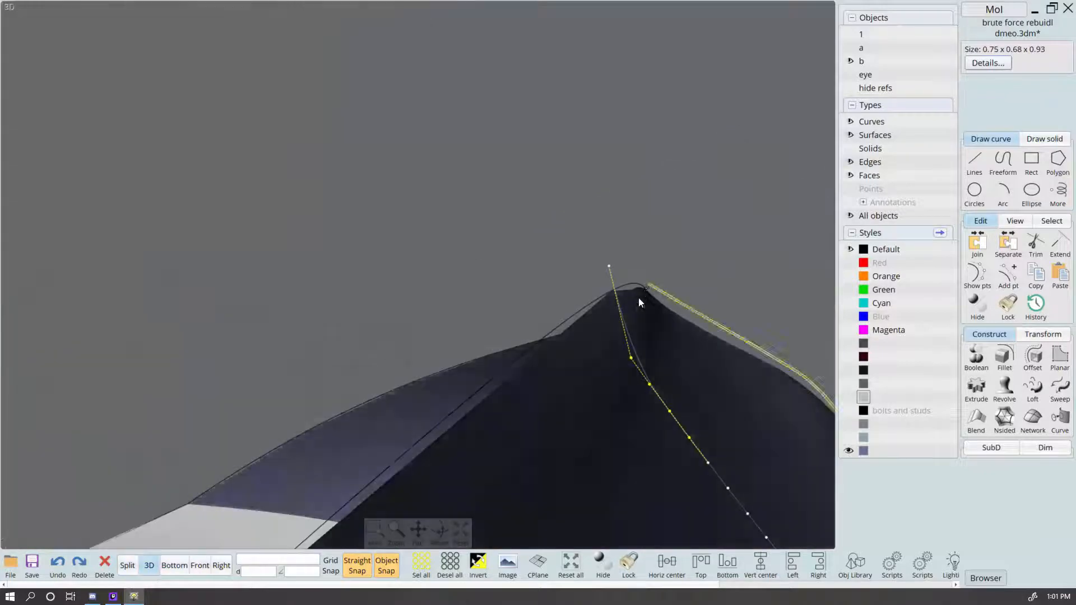
left_click(664, 270)
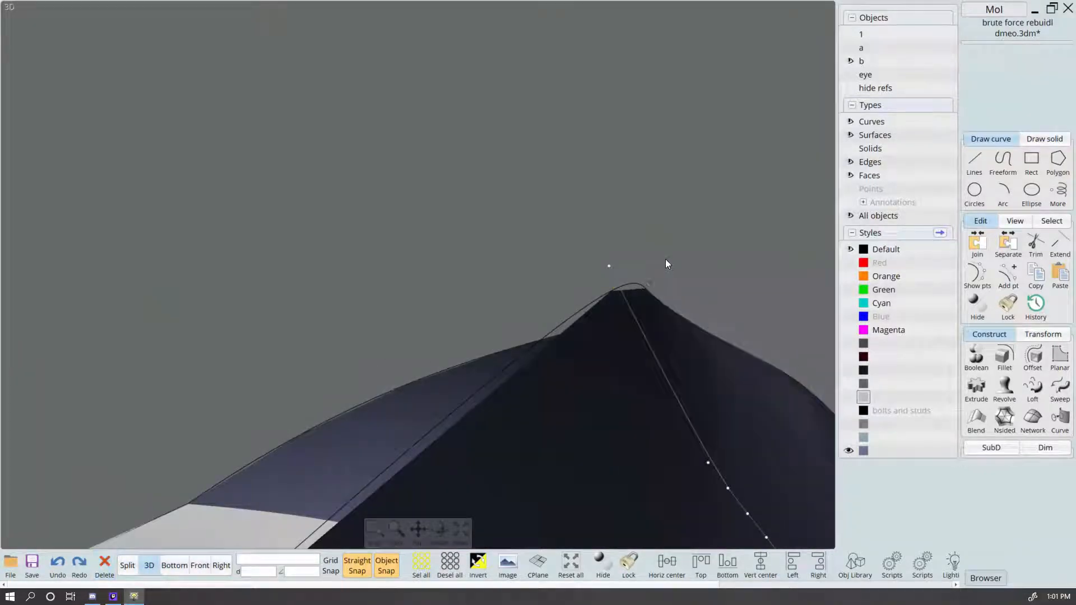
Step: Show the diagonal section curve's control points and delete the two right behind its upper end point
mouse_move(666, 259)
right_mouse_down()
mouse_move(685, 260)
mouse_move(683, 275)
mouse_move(671, 272)
right_mouse_up()
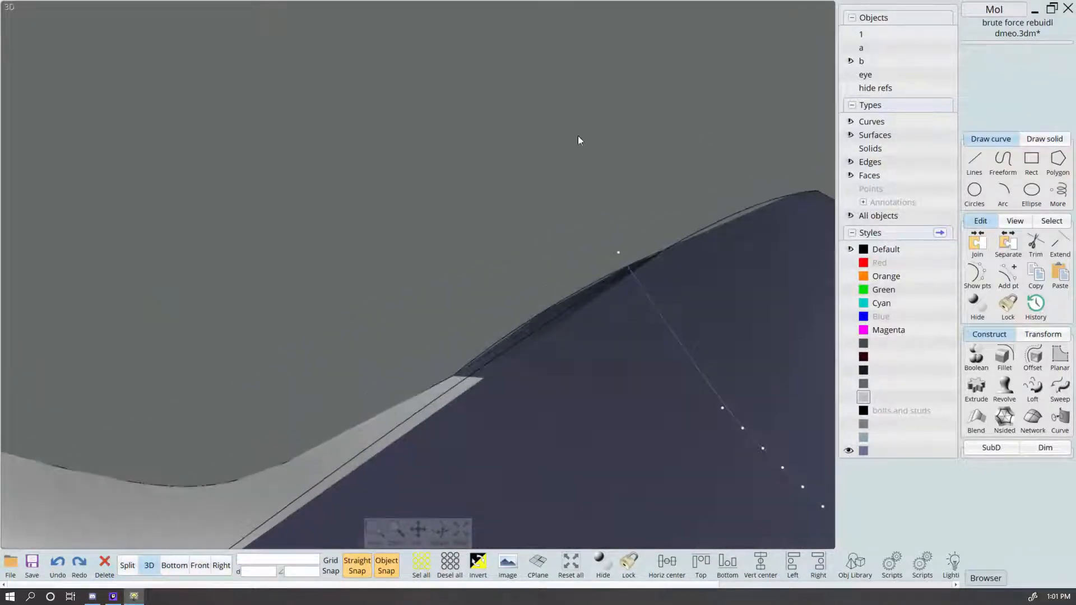
right_click_drag(579, 137, 654, 155)
left_click(648, 247)
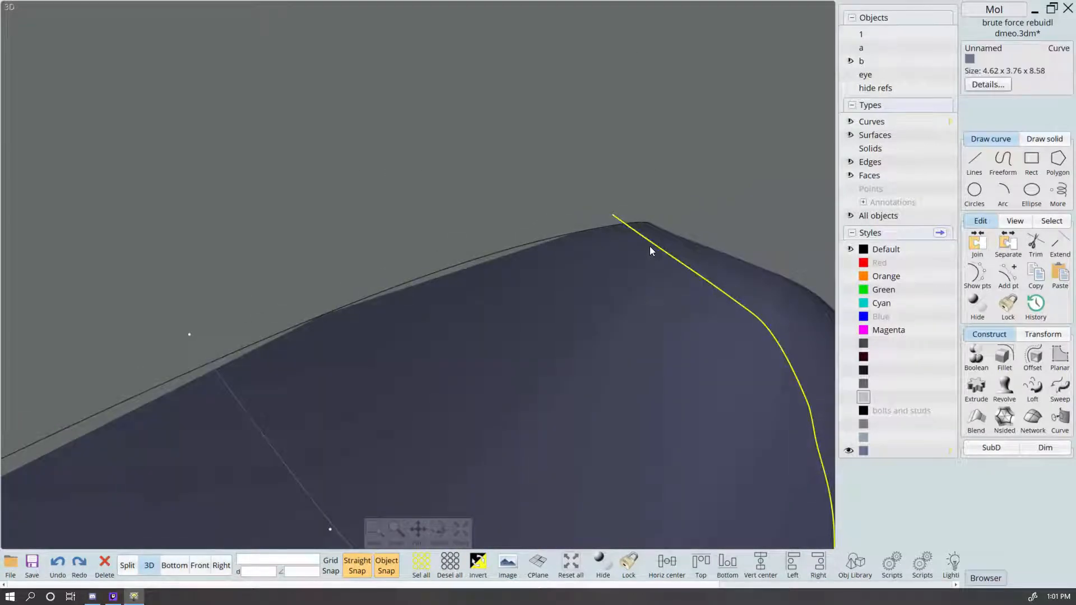
key("F3")
left_click(632, 231)
left_click(657, 246)
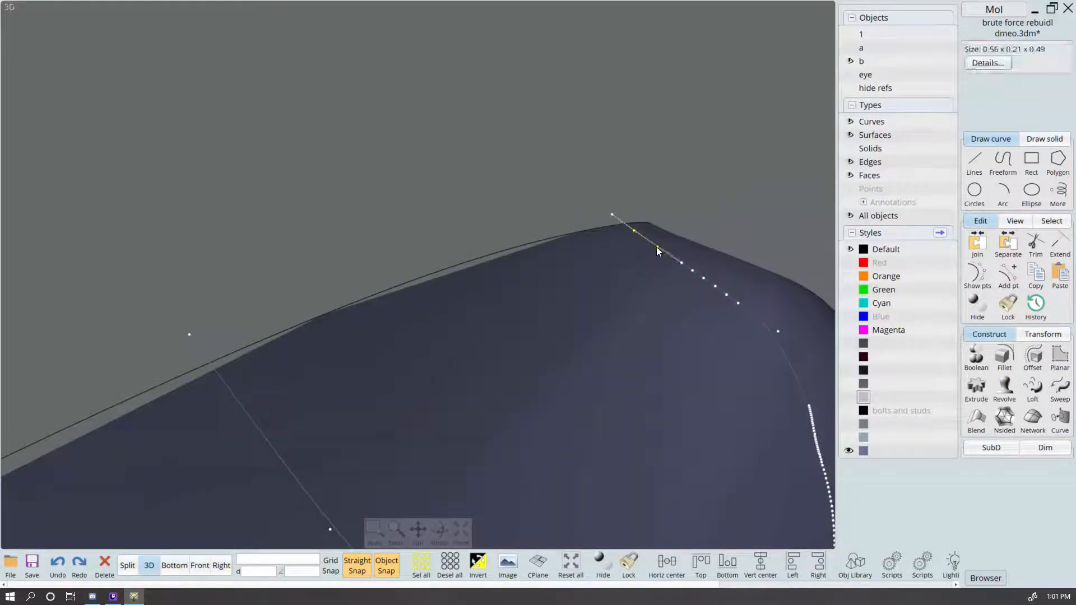
key("Delete")
scroll(644, 152, "down", 1)
right_click_drag(644, 152, 543, 207)
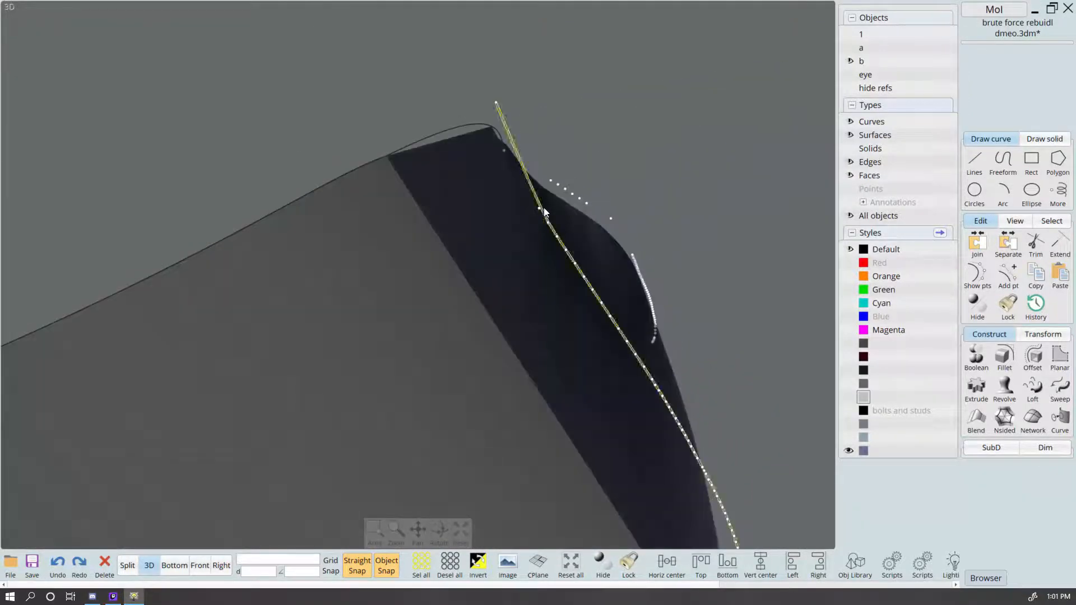
Step: Delete the next run of control points behind the diagonal section curve's upper end point
left_click(553, 235)
left_click_drag(553, 235, 594, 292)
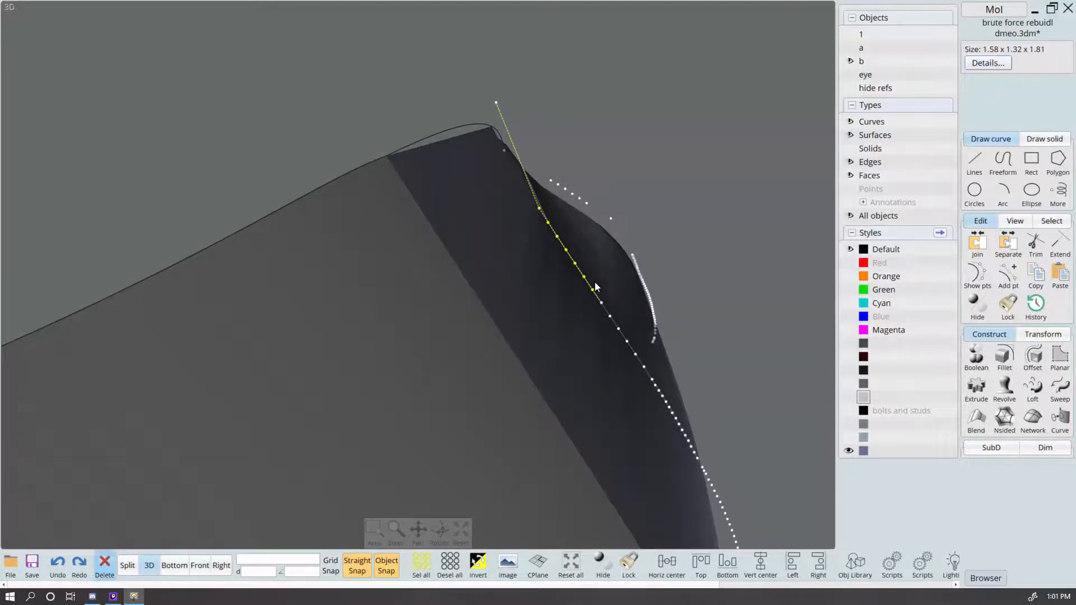
left_click(661, 291)
Step: Delete the three control points nearest the upper end point of the neighbouring section curve at the arch's bend
right_click_drag(690, 223, 780, 280)
scroll(574, 151, "up", 3)
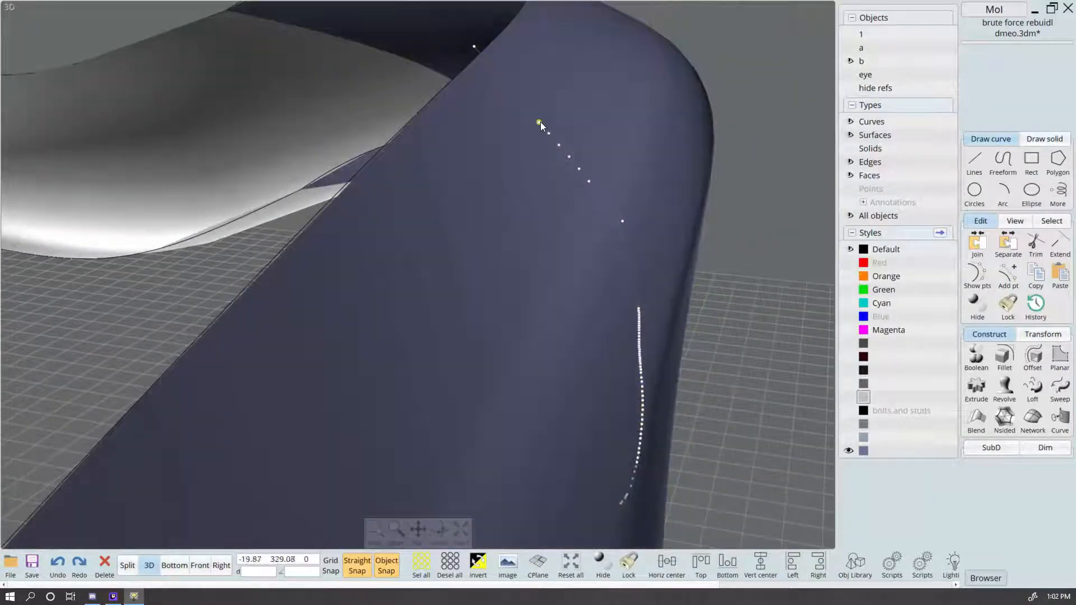
left_click(540, 122)
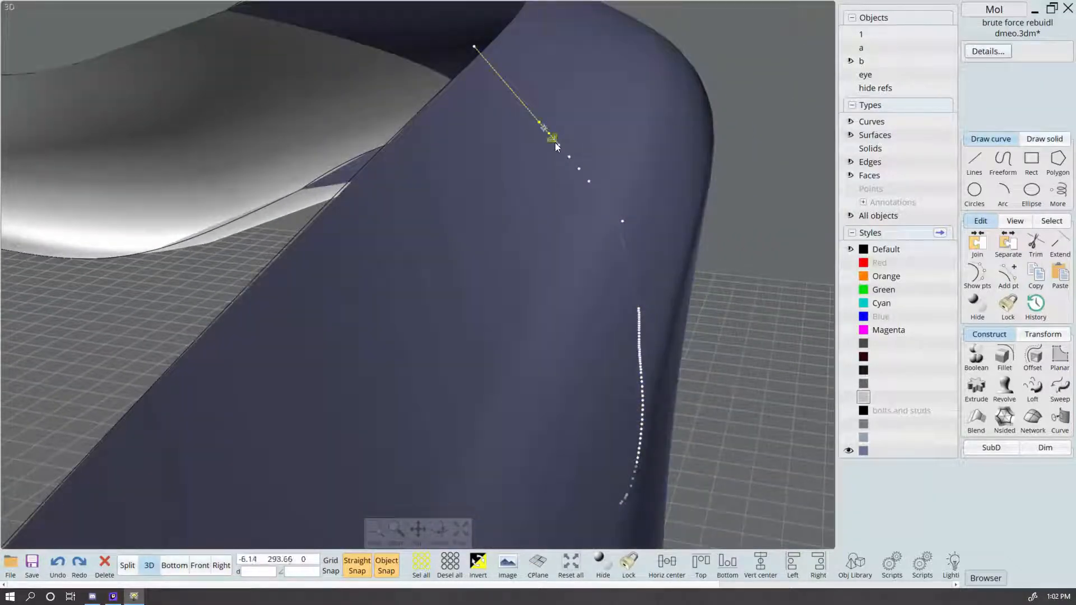
left_click(555, 143)
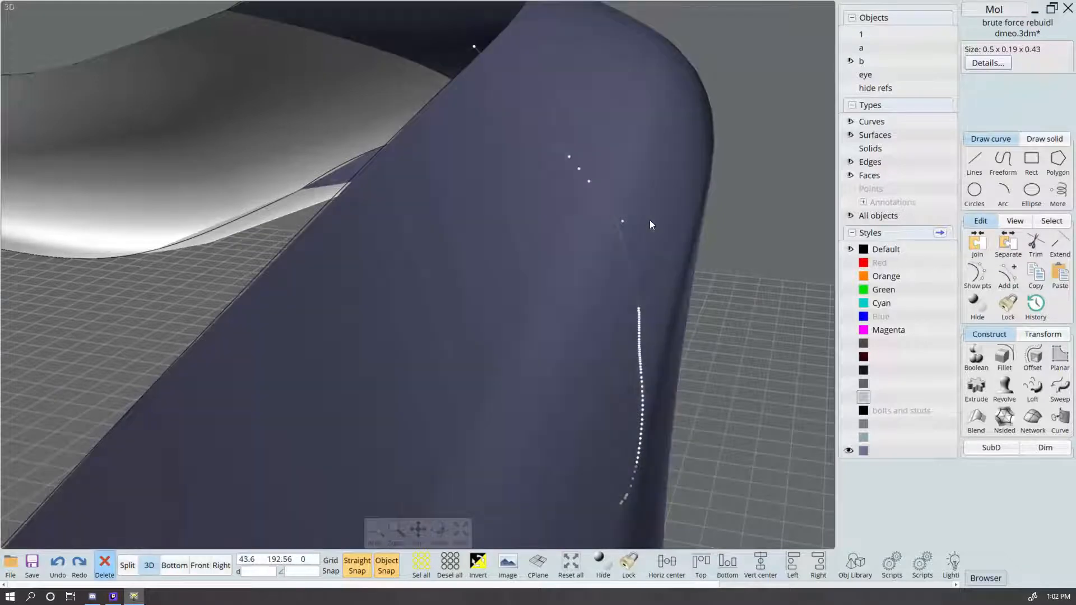
key("Escape")
Step: Reposition that curve's upper end point at the purple surface's inner edge, adjusting it in the front and top views
right_click_drag(651, 220, 523, 321)
left_click(127, 566)
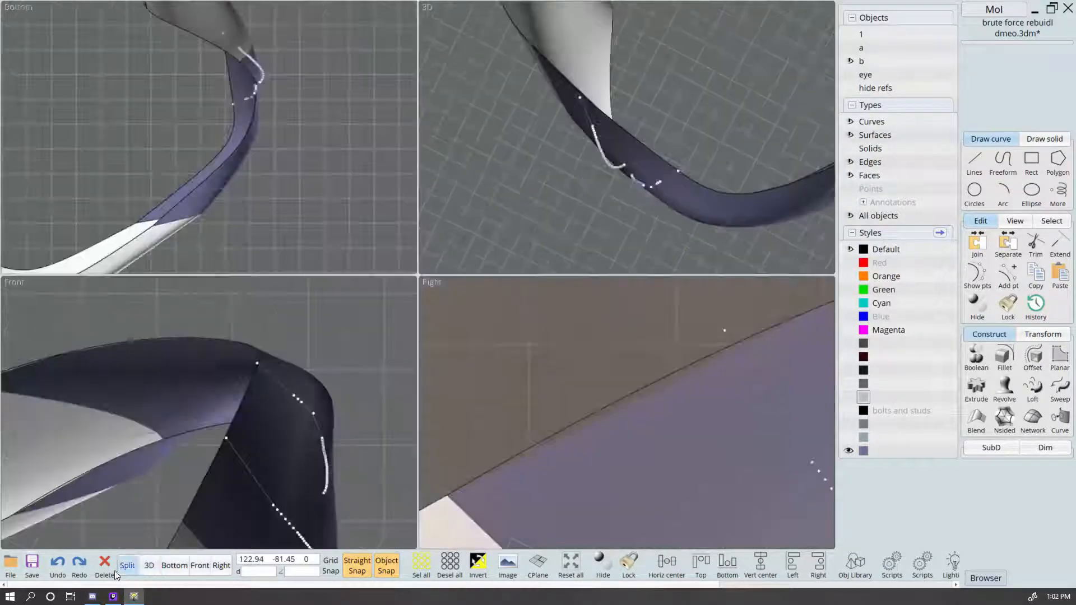
left_click(679, 171)
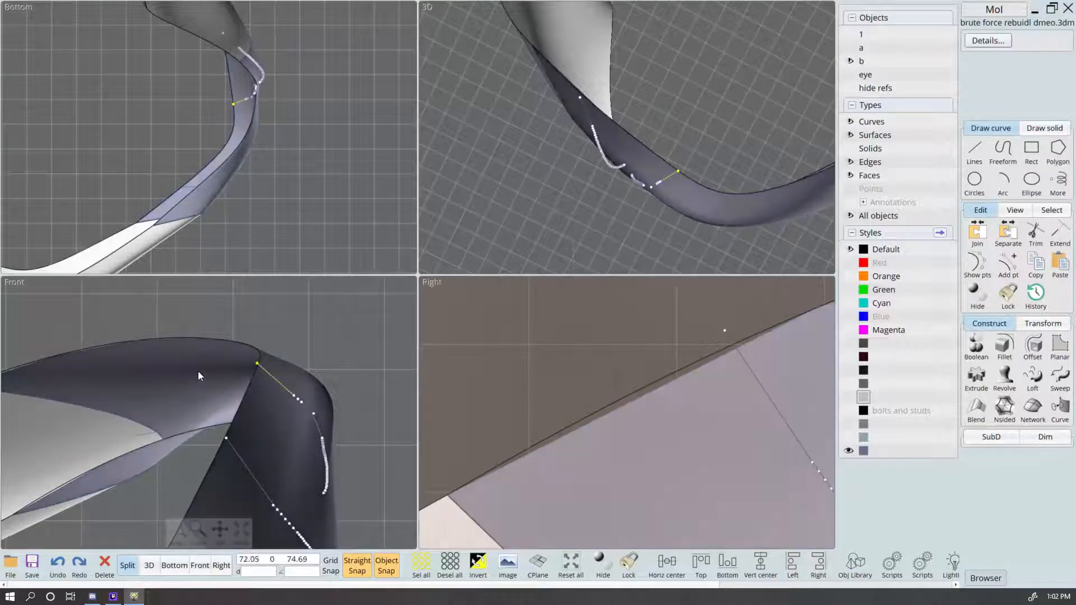
scroll(248, 121, "up", 3)
left_click_drag(257, 363, 261, 369)
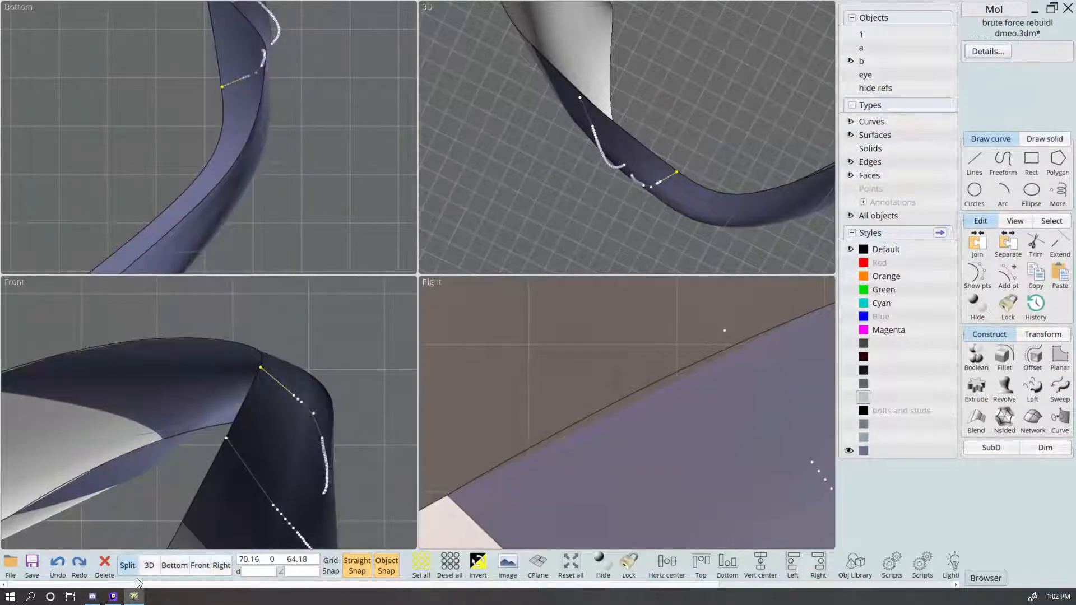
left_click(177, 568)
left_click(588, 270)
scroll(607, 295, "down", 5)
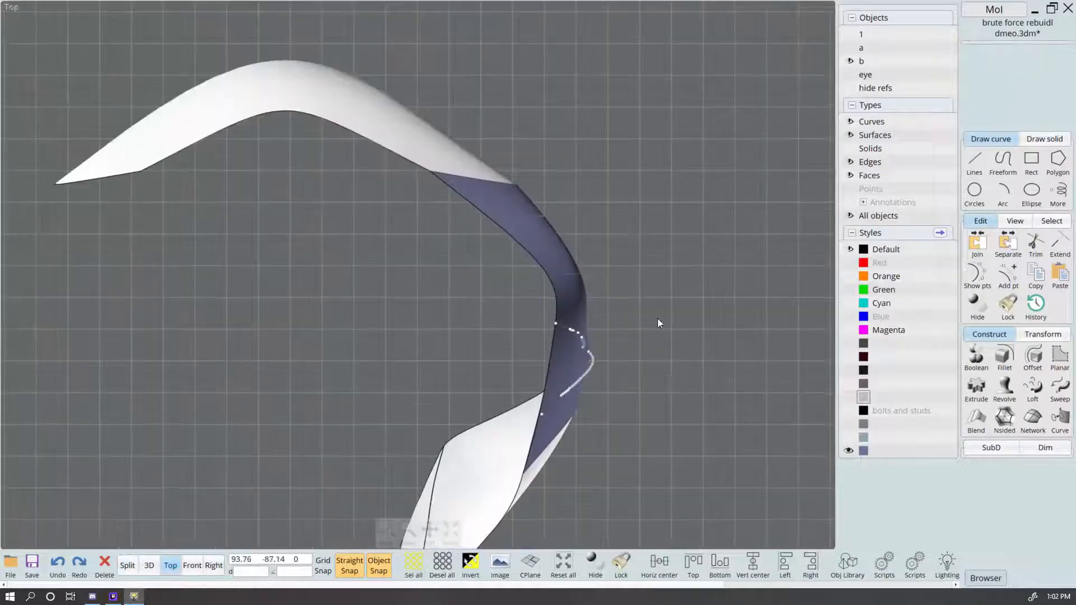
scroll(622, 275, "up", 1)
middle_click_drag(617, 266, 641, 214)
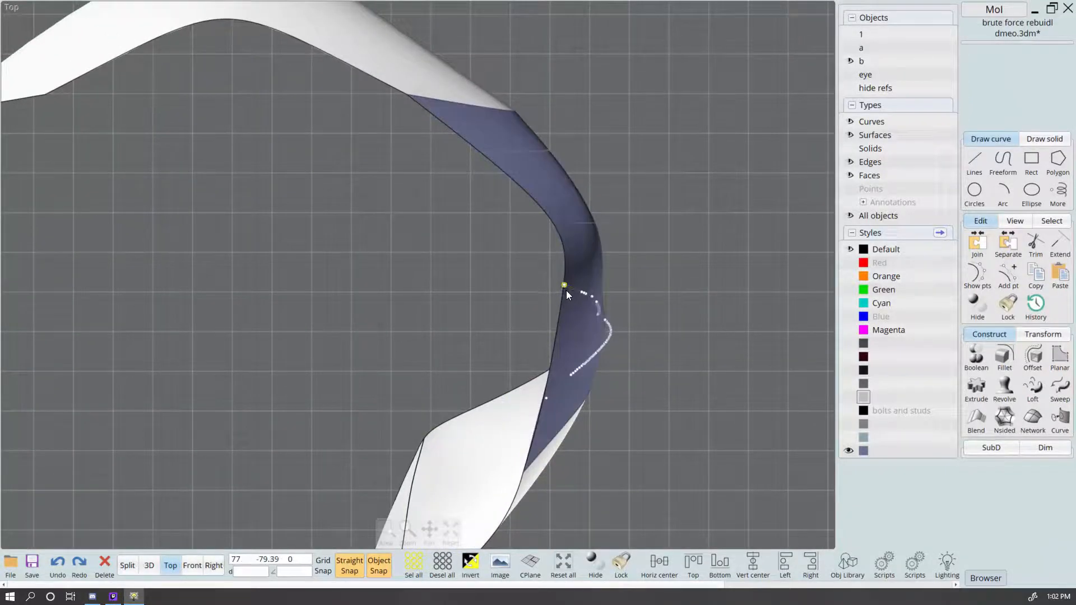
left_click_drag(566, 287, 565, 285)
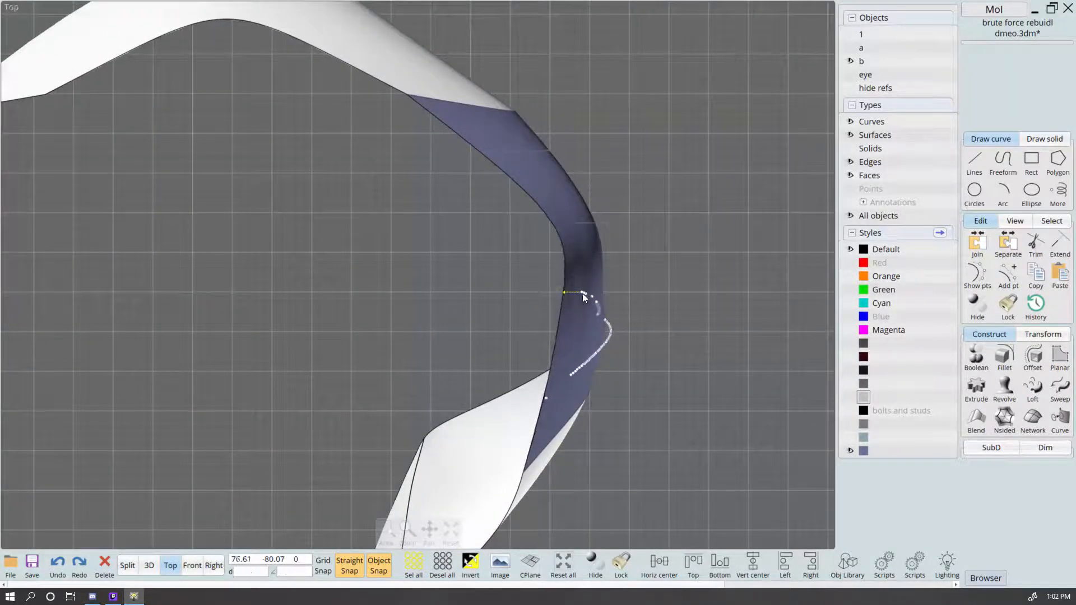
left_click(628, 275)
Step: Try deleting single control points between the curve's upper end and its bend, and undo the deletion
scroll(595, 281, "up", 4)
left_click(574, 312)
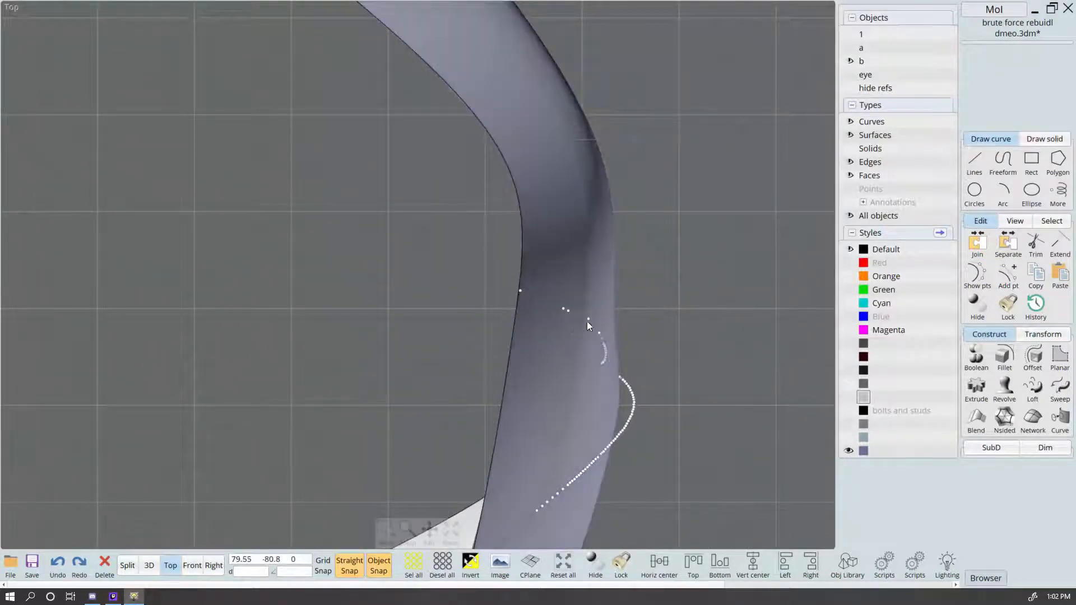
left_click(588, 319)
key("Delete")
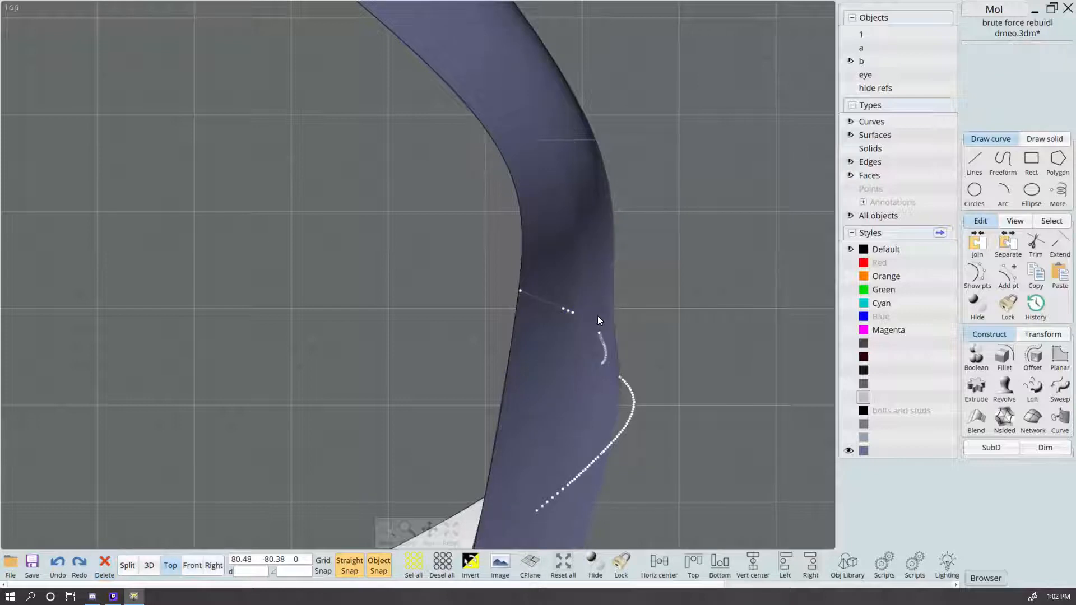
key("ctrl+z")
key("Escape")
scroll(582, 312, "up", 3)
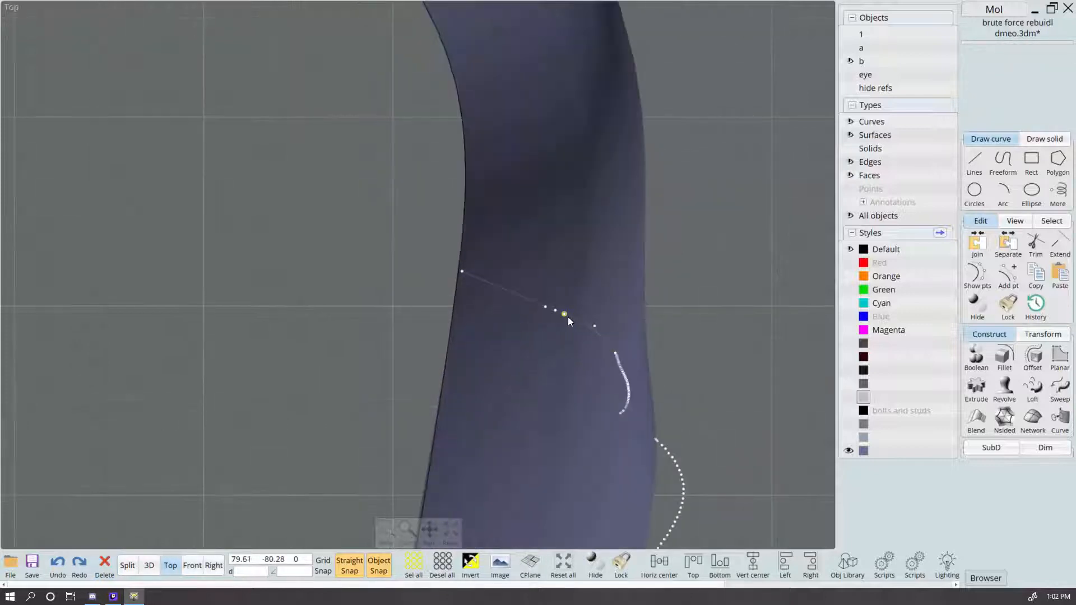
Step: Delete the closely spaced control points just behind the same curve's upper end point in the top view
left_click(565, 314)
left_click(544, 307)
key("Delete")
Step: Hide the control points of the section curve at the arch's bend in the 3D view
scroll(721, 298, "down", 3)
left_click(150, 568)
scroll(538, 314, "down", 4)
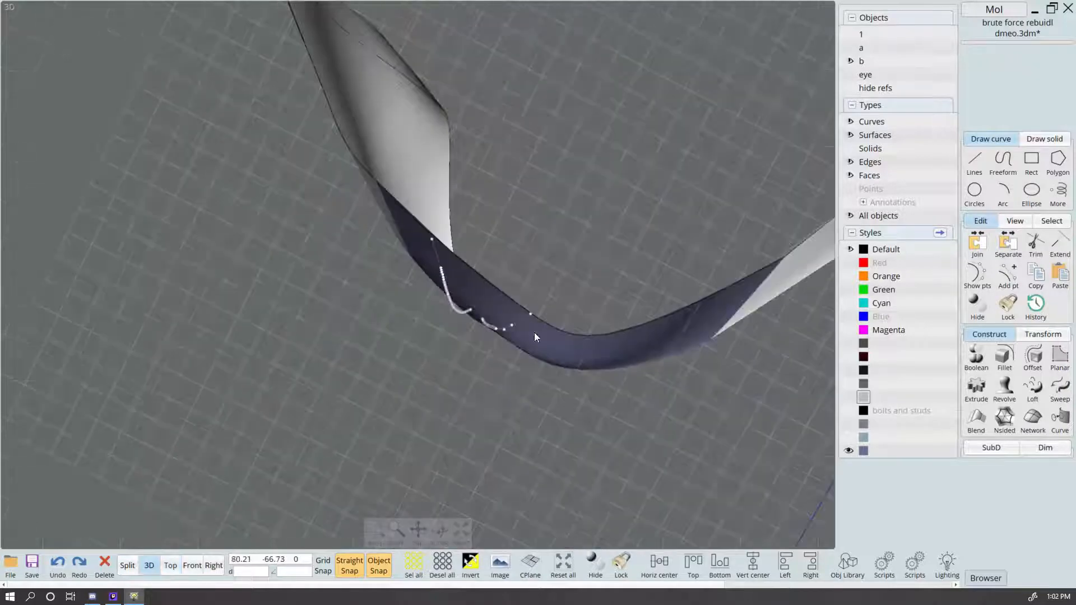
right_click_drag(534, 332, 522, 357)
left_click(517, 363)
key("p")
left_click(639, 356)
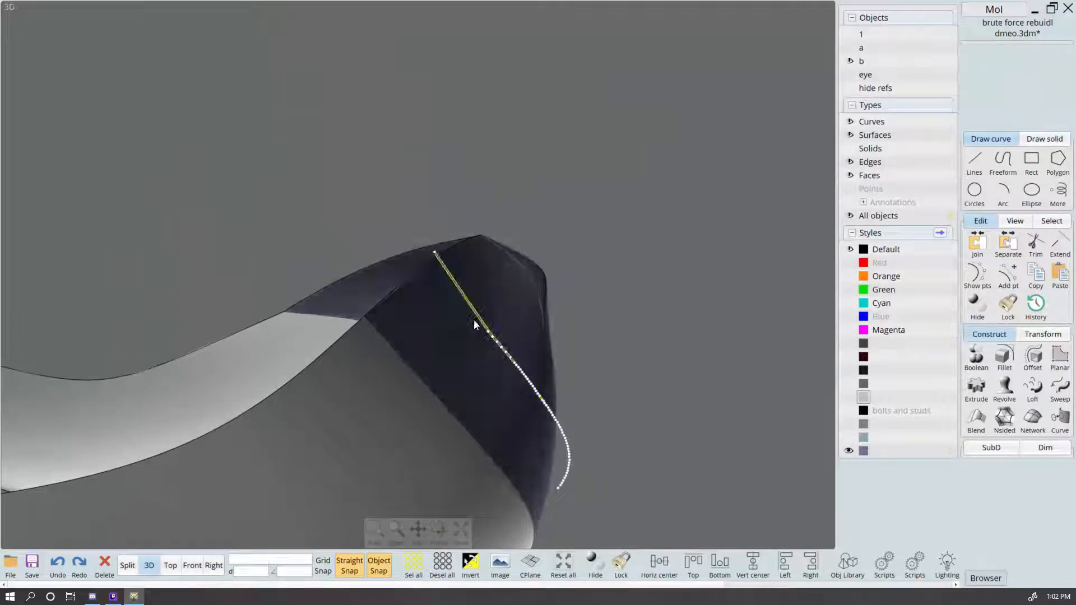
Step: Delete five more control points from the diagonal section curve, keeping its end point and the first point behind it
scroll(475, 319, "up", 3)
left_click(538, 385)
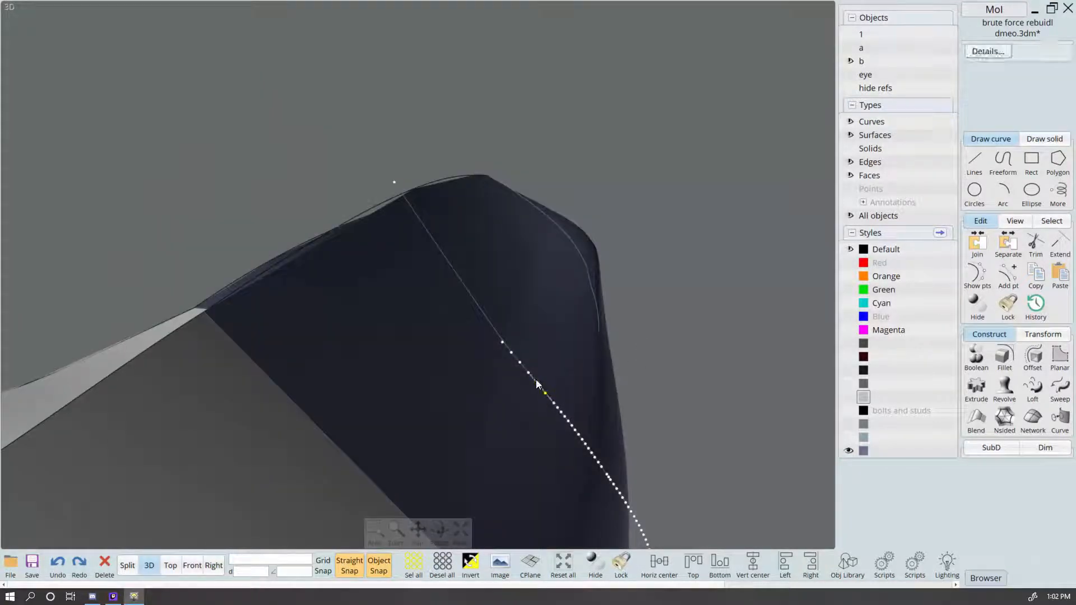
left_click(521, 362)
key("Delete")
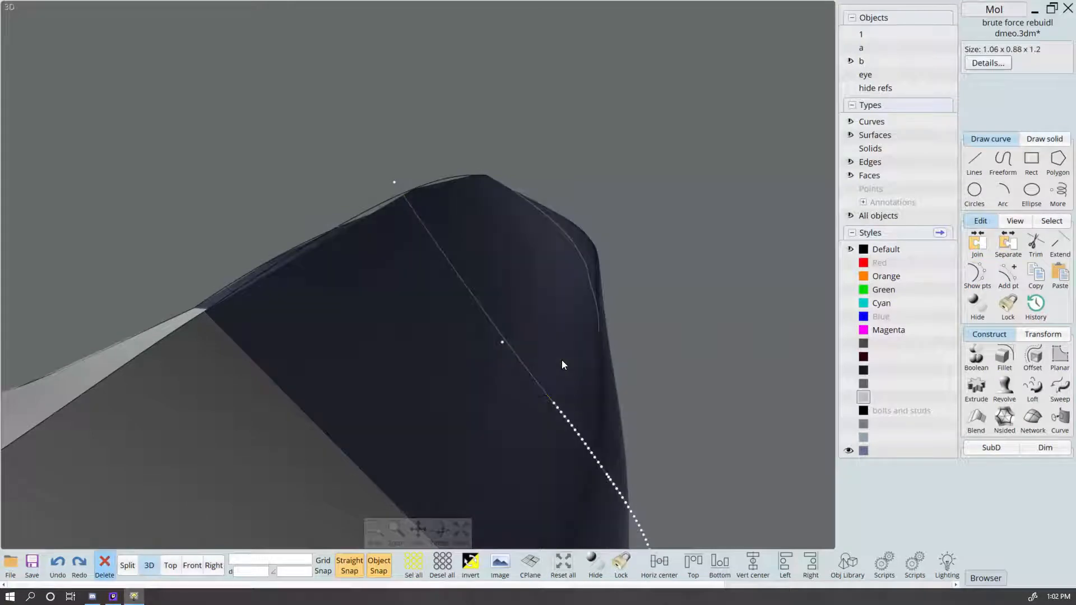
Step: Hide the diagonal section curve's control points
right_click_drag(688, 330, 711, 365)
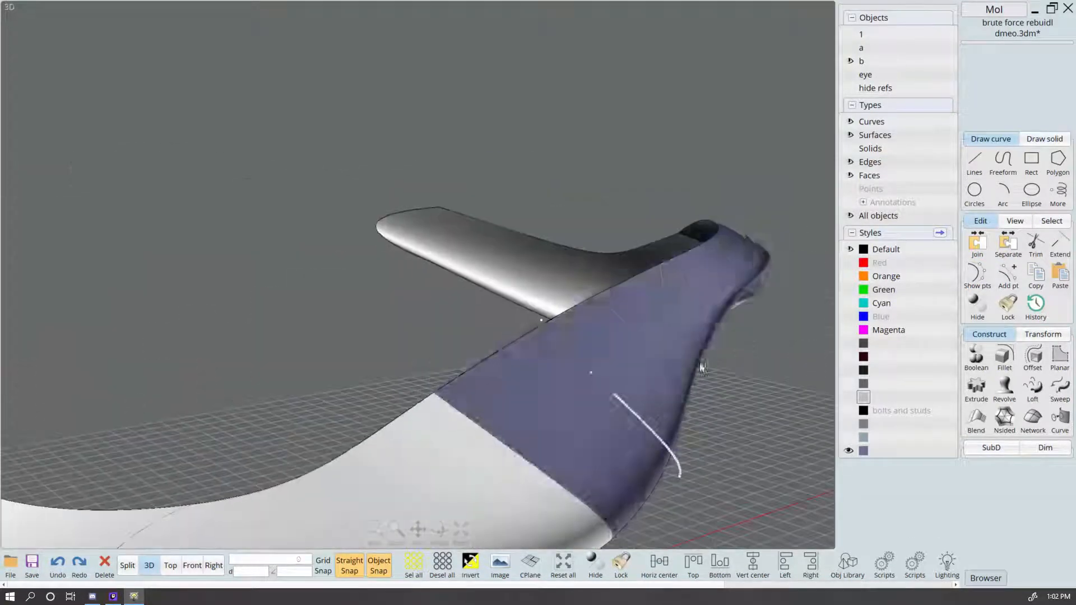
left_click(689, 332)
key("Escape")
right_click_drag(674, 400, 652, 322)
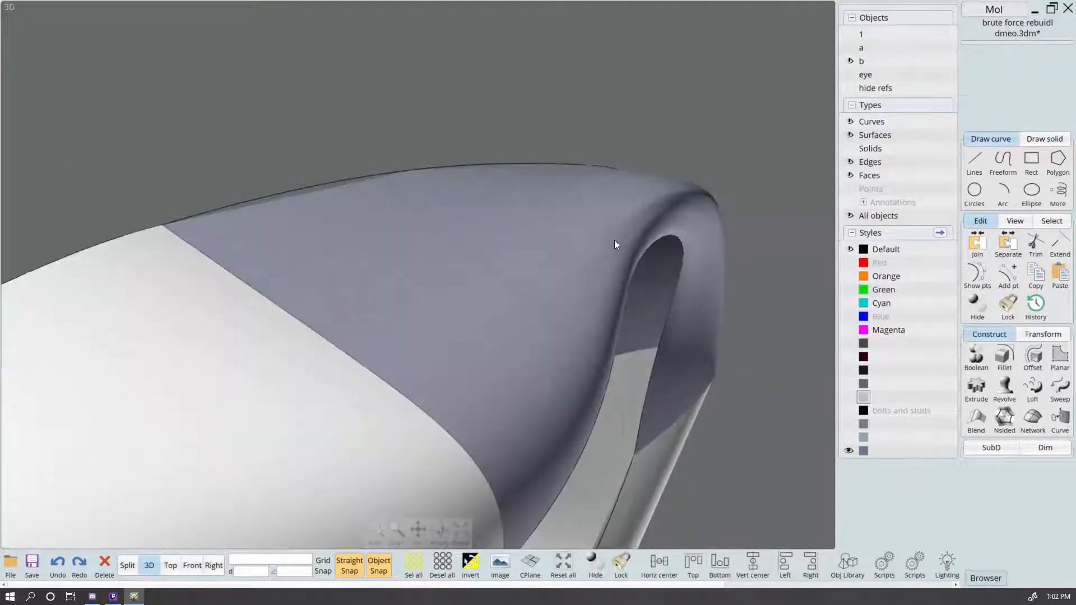
Step: Check the control points of the curve at the arch's bend, hide them again, and save the file
right_click(633, 234)
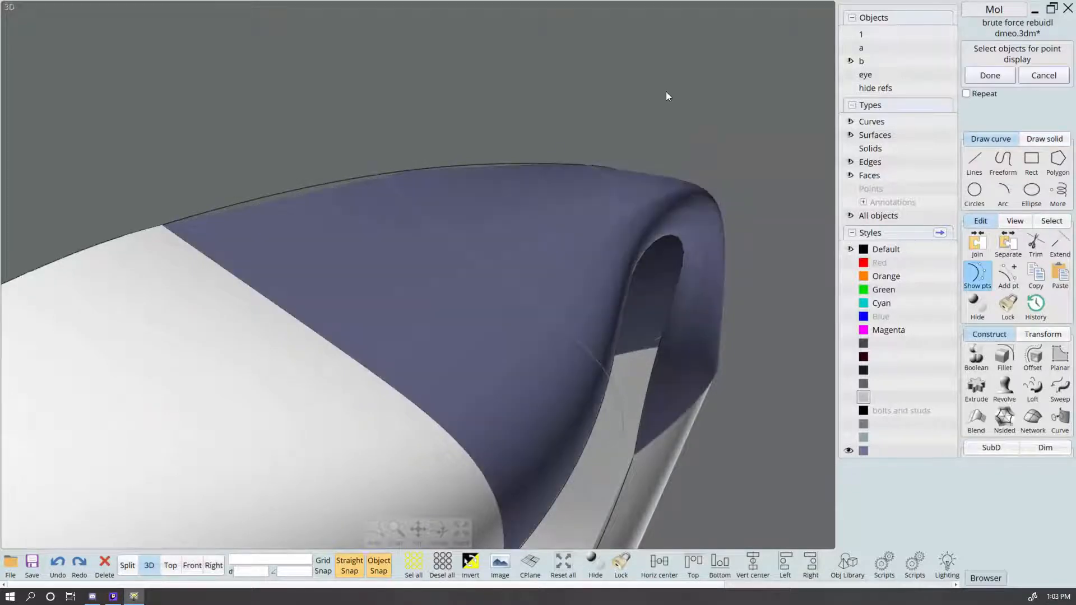
left_click(611, 201)
right_click(649, 111)
mouse_move(675, 106)
right_mouse_down()
mouse_move(661, 113)
mouse_move(667, 120)
right_mouse_up()
key("Escape")
key("Escape")
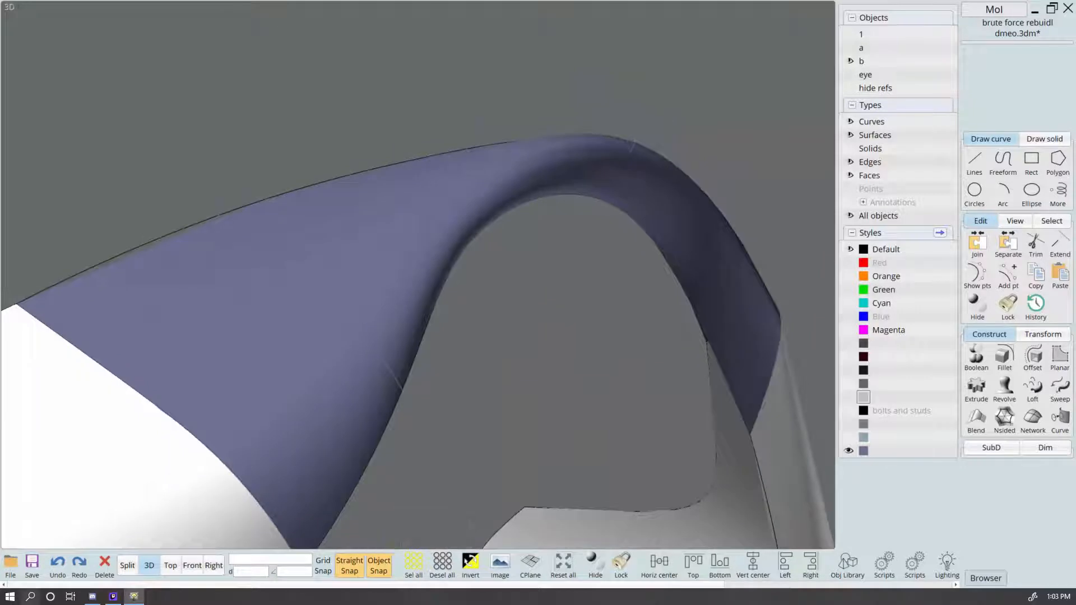
left_click(32, 565)
Step: Check the shape and control points of the section curve just below the arch's crest, and save the file
scroll(466, 176, "down", 2)
right_click_drag(466, 175, 432, 224)
left_click(412, 223)
key("p")
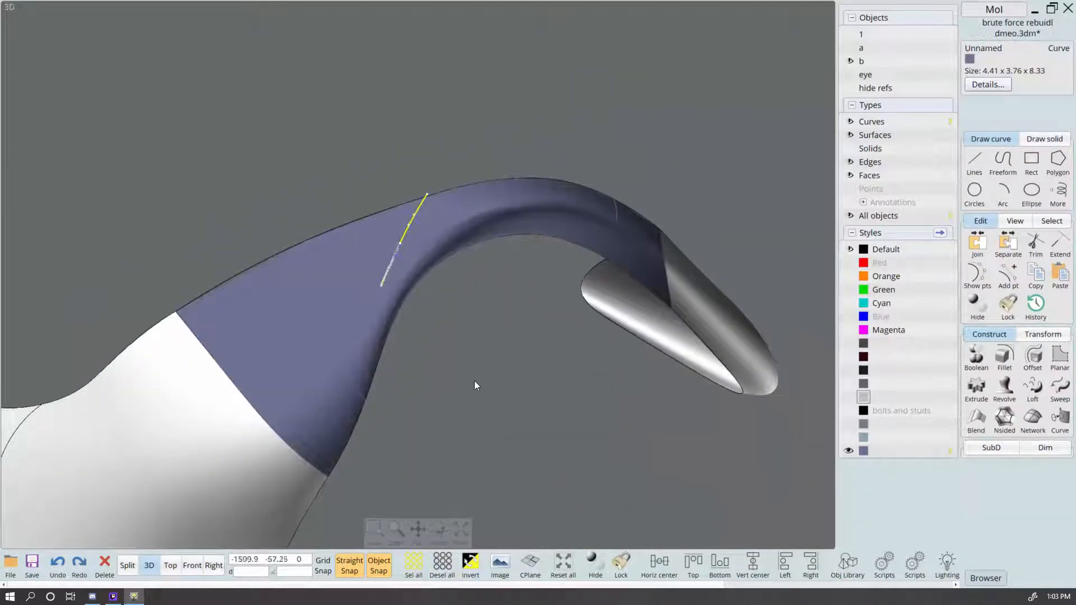
left_click(475, 381)
scroll(389, 276, "up", 2)
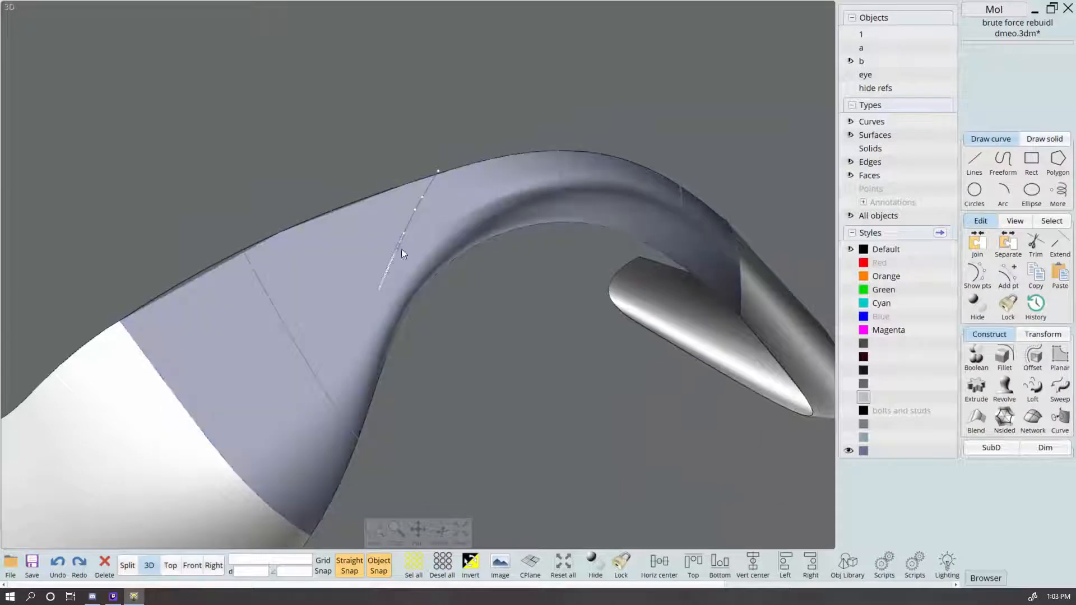
left_click(522, 363)
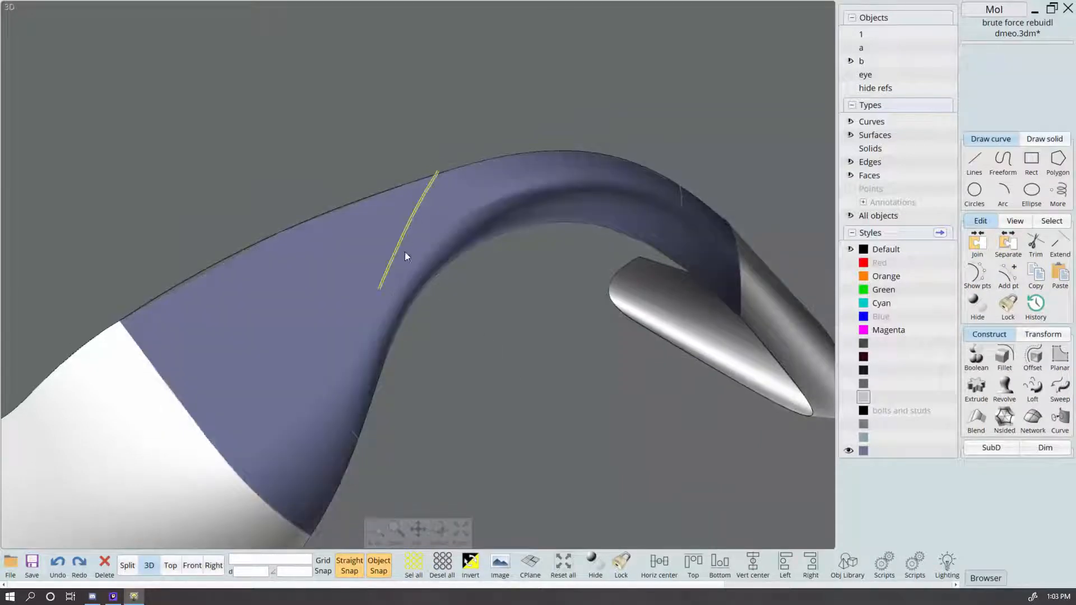
right_click_drag(601, 418, 217, 288)
left_click(217, 288)
left_click(288, 361)
mouse_move(288, 362)
right_mouse_down()
mouse_move(203, 298)
mouse_move(291, 369)
mouse_move(324, 370)
mouse_move(305, 368)
right_mouse_up()
key("Escape")
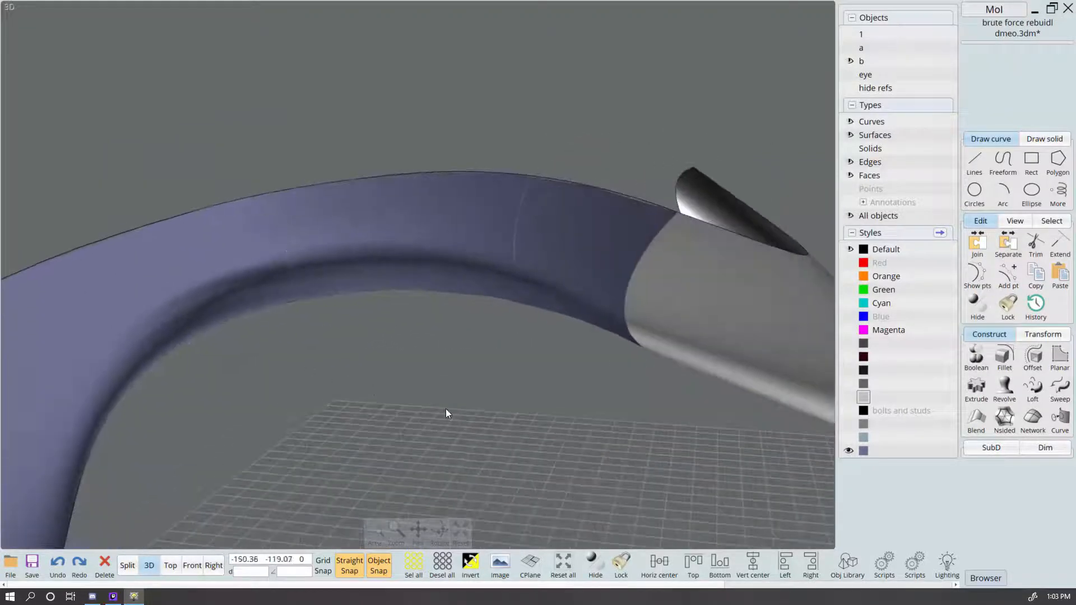
left_click(34, 571)
Step: Examine how the section curves run across the purple surface up to the far seam in the split views
scroll(575, 415, "down", 5)
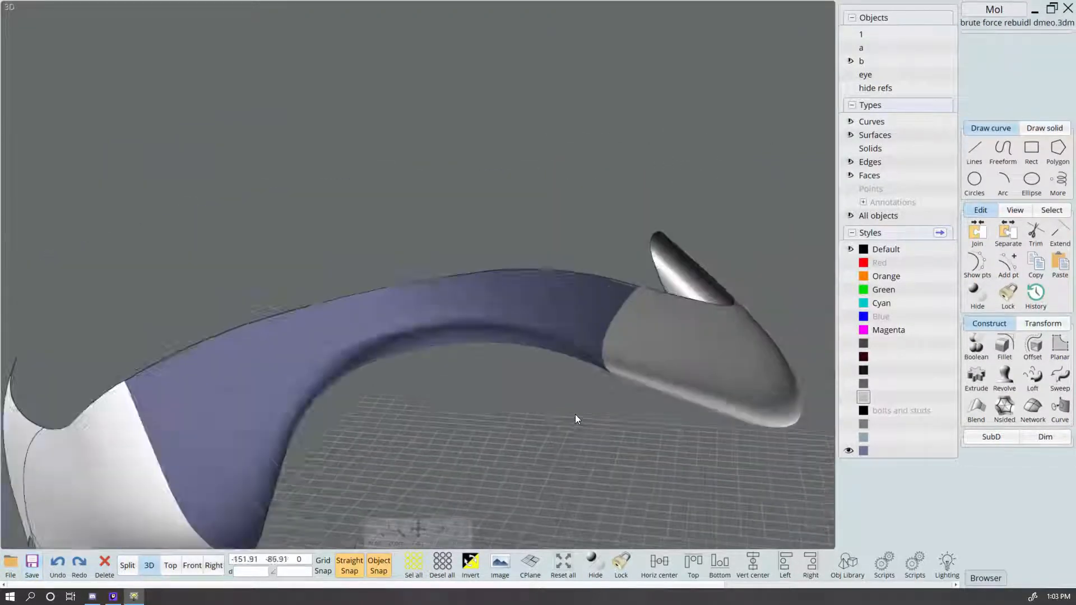
left_click(131, 567)
scroll(628, 402, "down", 6)
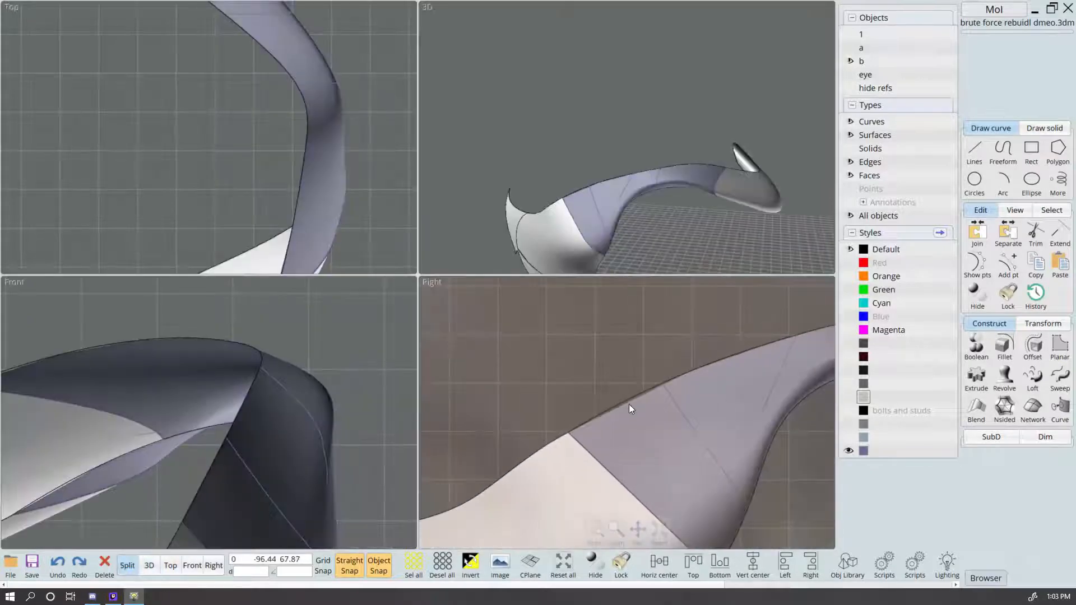
scroll(675, 409, "up", 3)
scroll(678, 398, "up", 4)
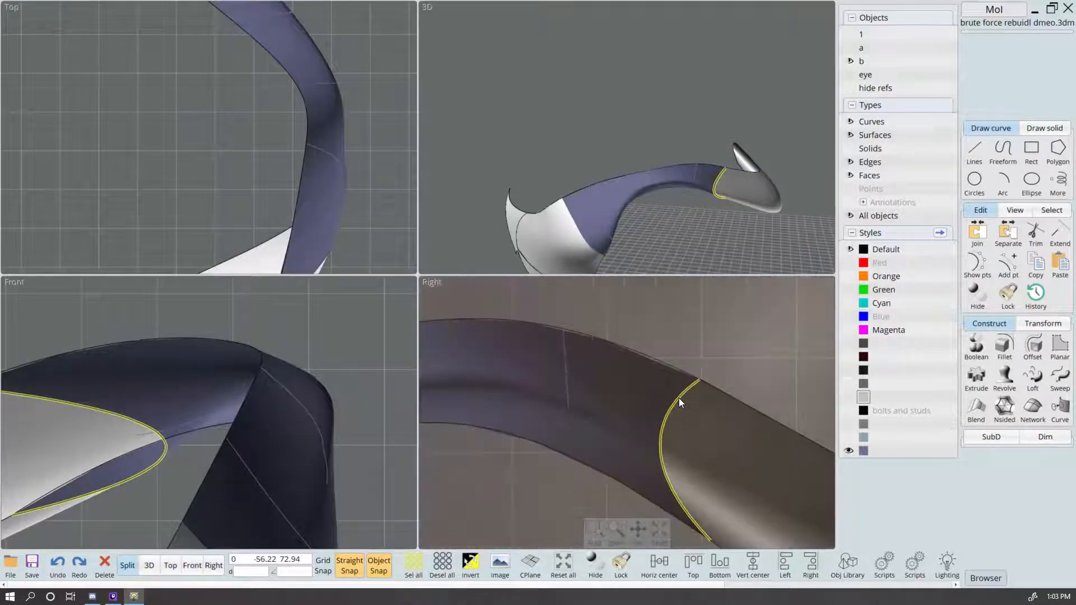
scroll(691, 164, "up", 5)
right_click_drag(611, 143, 667, 225)
scroll(302, 208, "down", 1)
scroll(566, 218, "down", 2)
right_click_drag(654, 180, 570, 189)
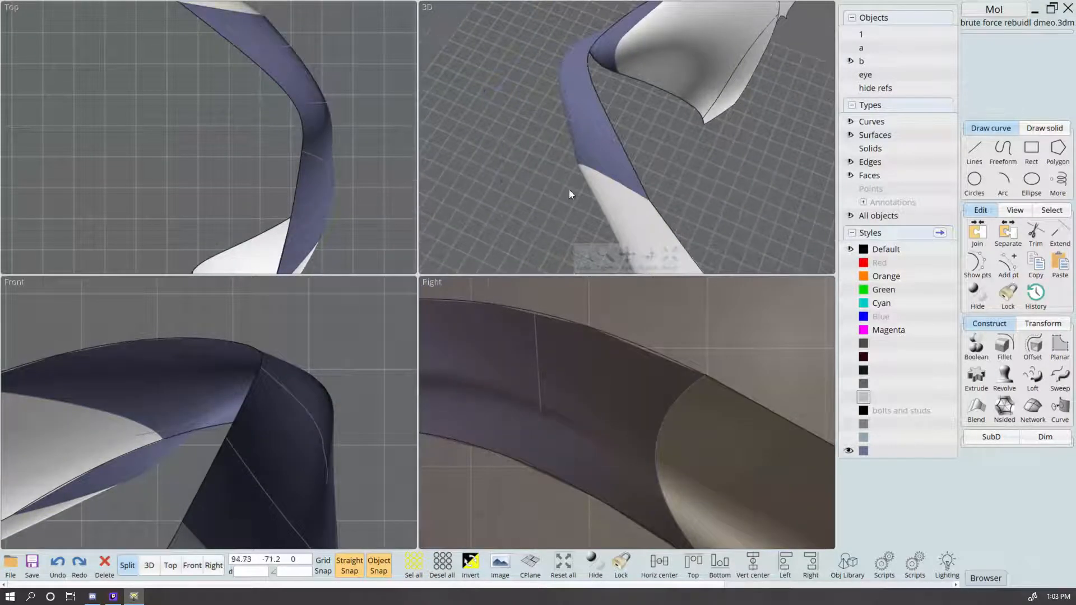
scroll(303, 120, "up", 5)
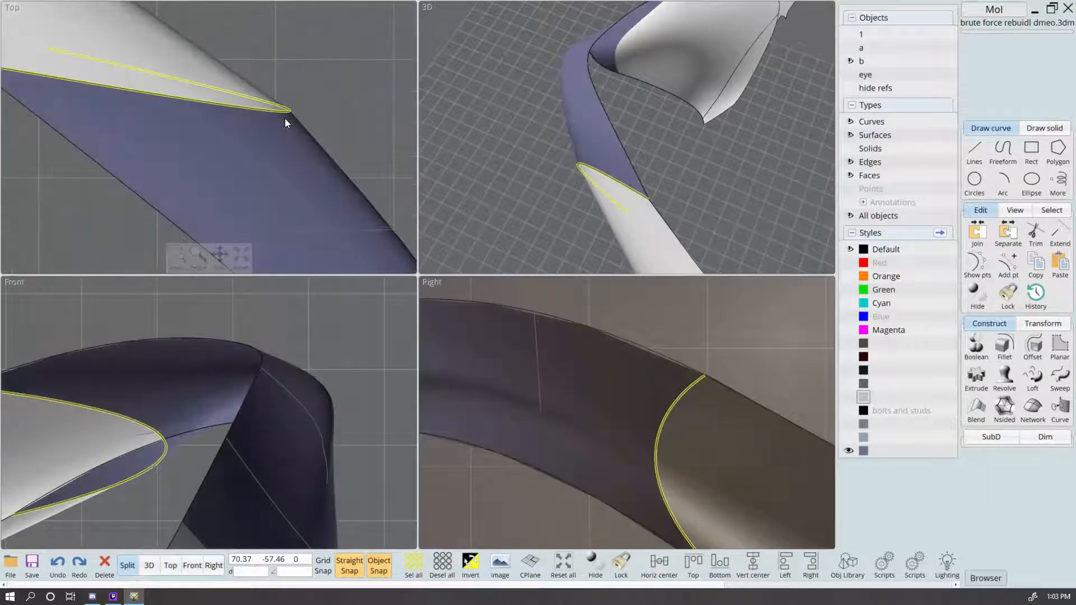
Step: Show the control points of the section curve nearest the far seam and delete the two outermost at its inner end
left_click(244, 113)
left_click(346, 95)
left_click(267, 176)
key("p")
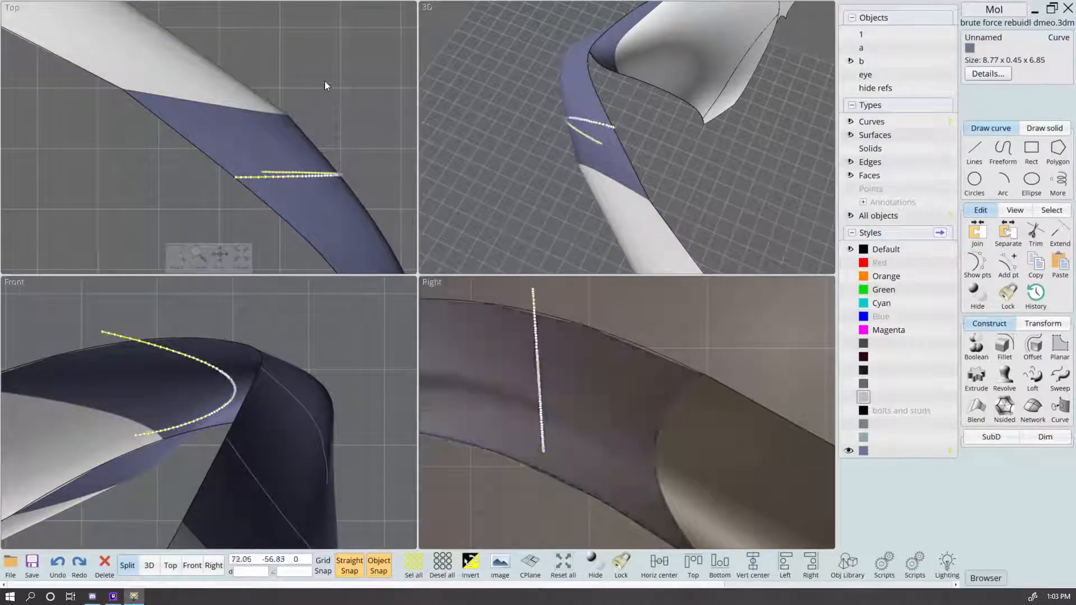
left_click(325, 80)
left_click(233, 178)
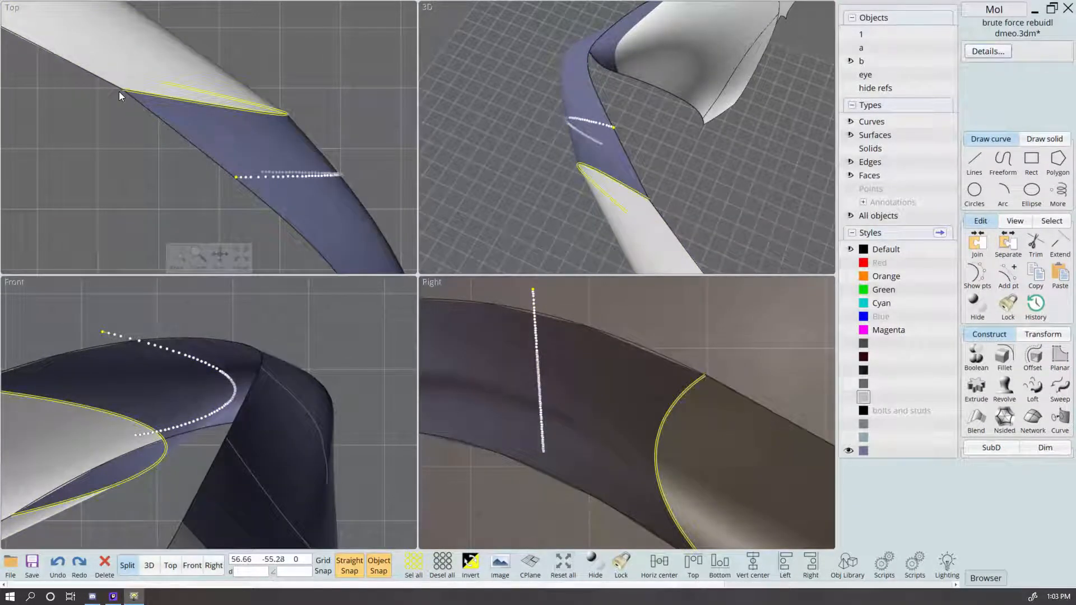
key("Delete")
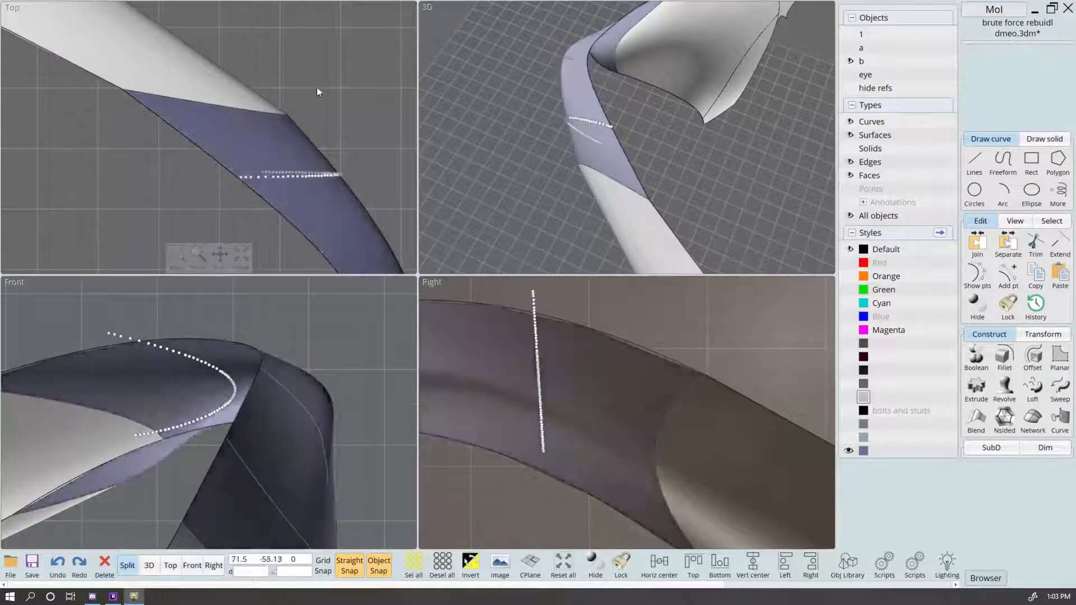
left_click(240, 177)
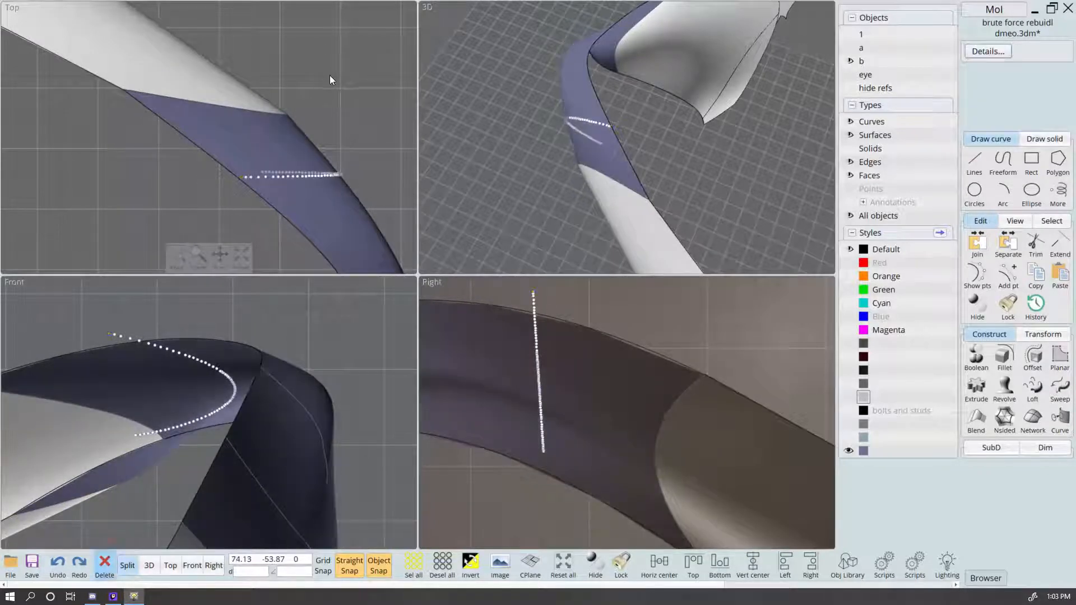
key("Delete")
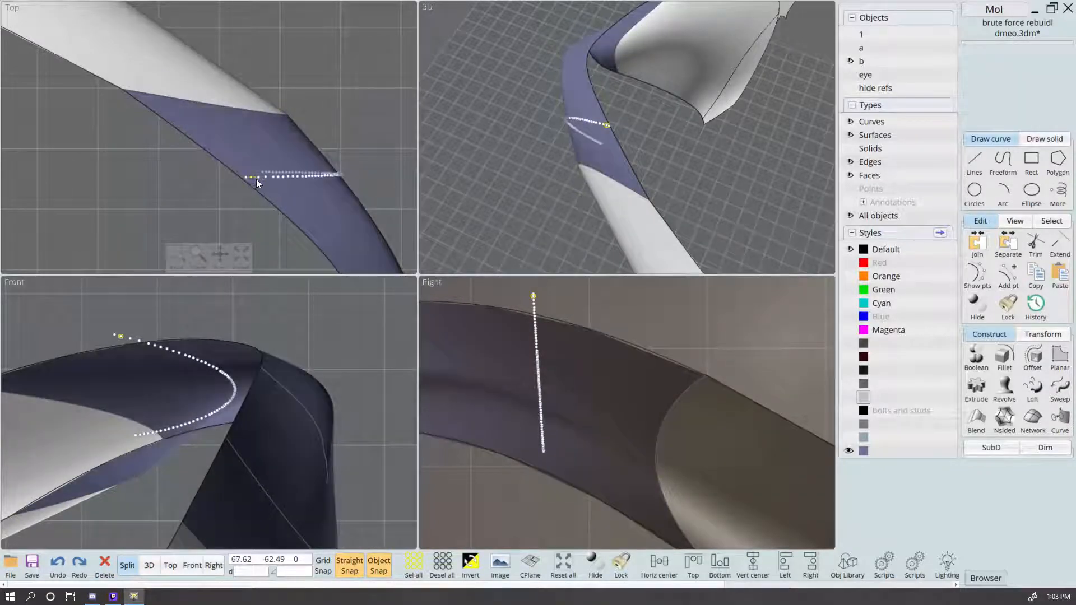
Step: Delete the outermost control points at the inner end of the section curve nearest the far seam until its gap closes
left_click(258, 178)
key("Delete")
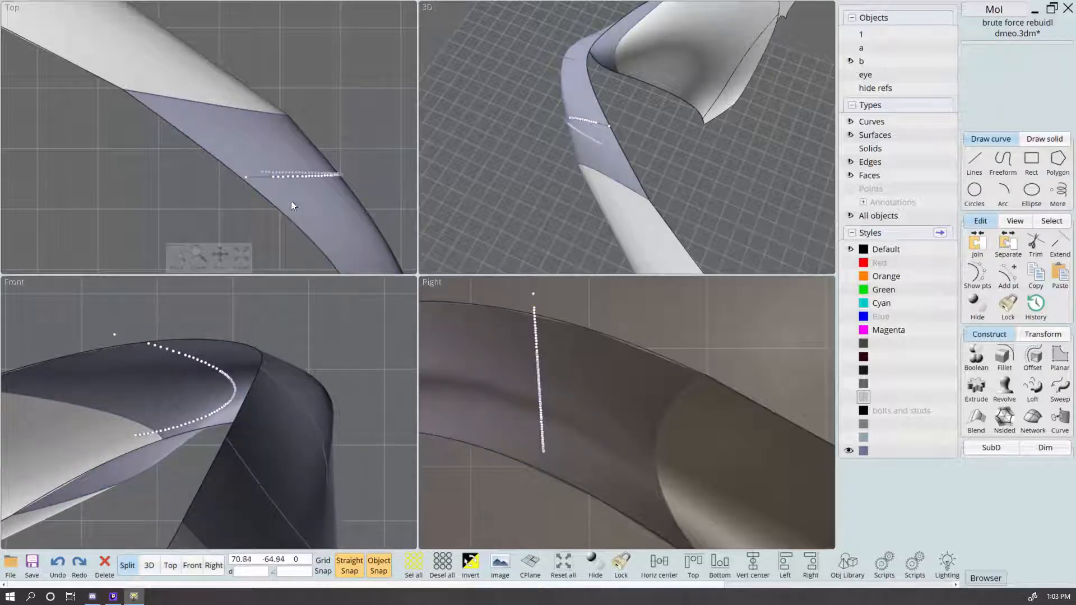
left_click(248, 178)
left_click(257, 179)
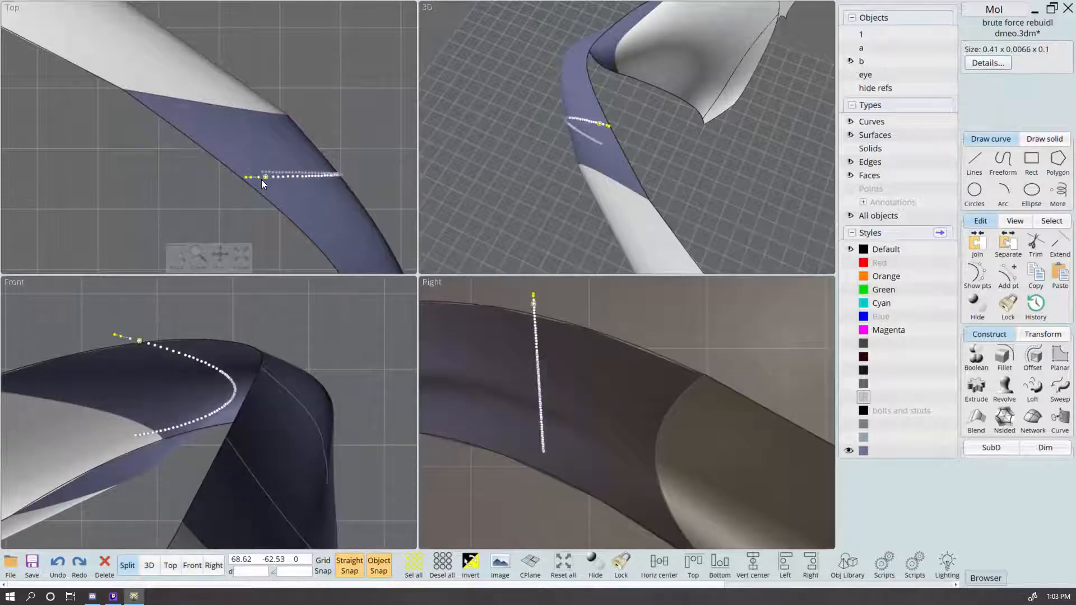
key("Delete")
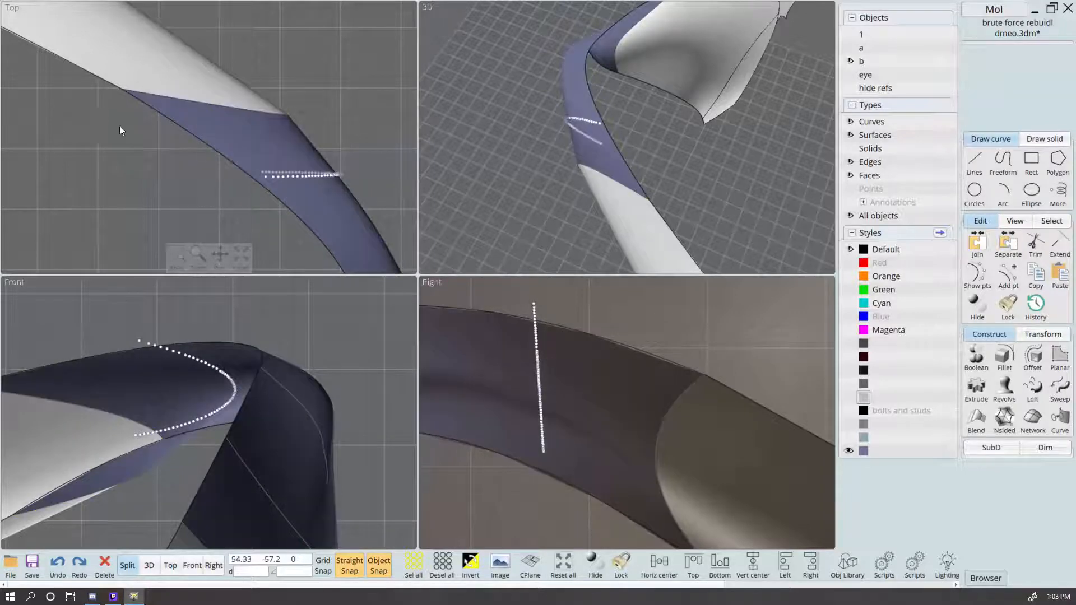
Step: Hide the trimmed section curve's control points and move the curve sideways toward the arch's outer edge
right_click_drag(120, 126, 269, 175)
scroll(274, 151, "up", 3)
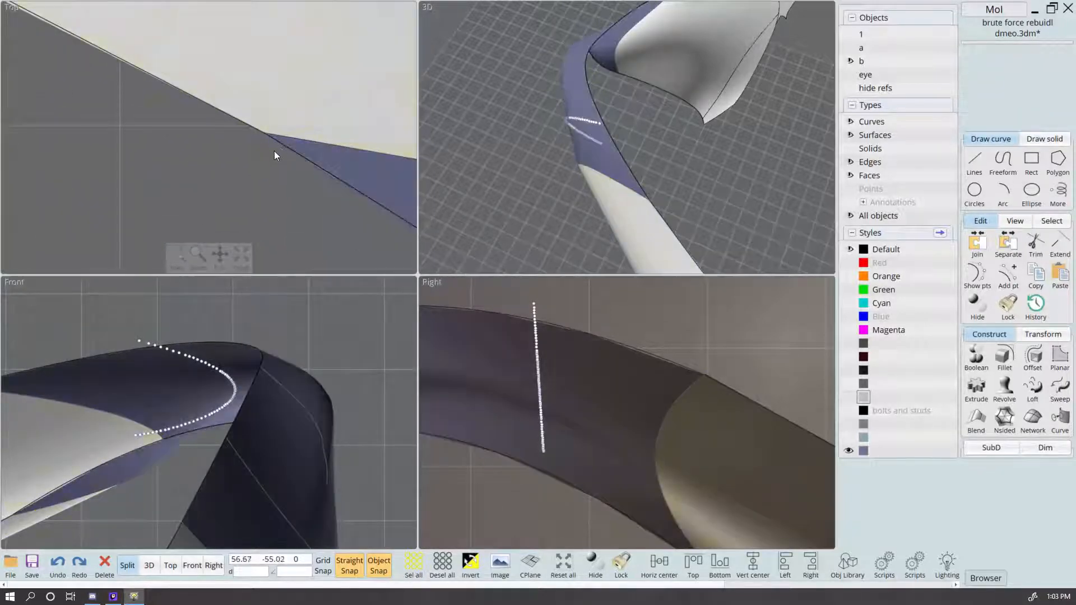
scroll(265, 143, "up", 1)
scroll(289, 150, "down", 2)
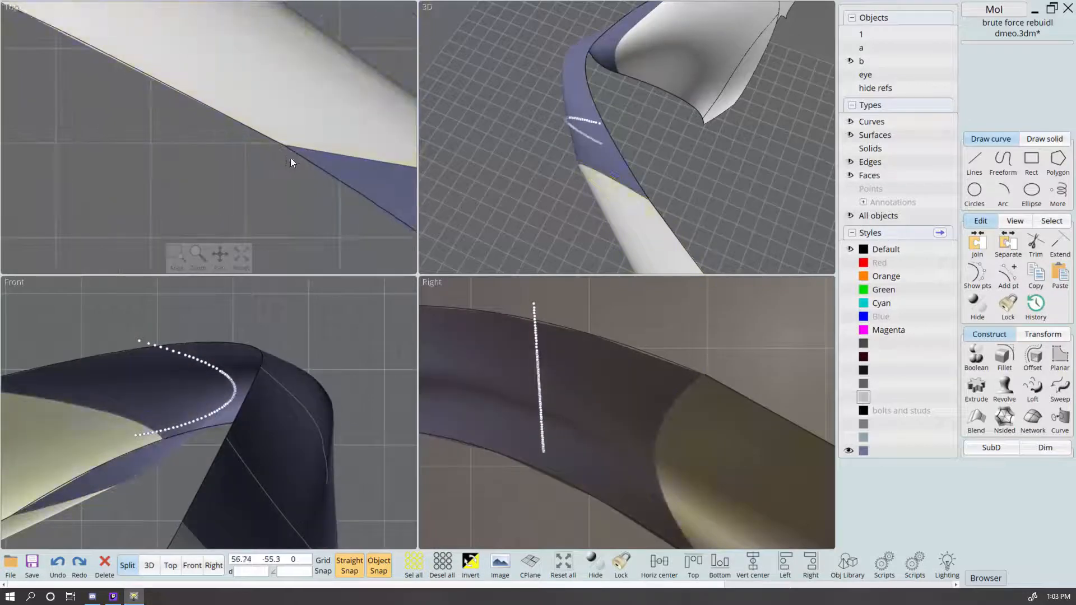
right_click_drag(280, 163, 209, 156)
right_click_drag(359, 224, 165, 154)
scroll(197, 160, "down", 2)
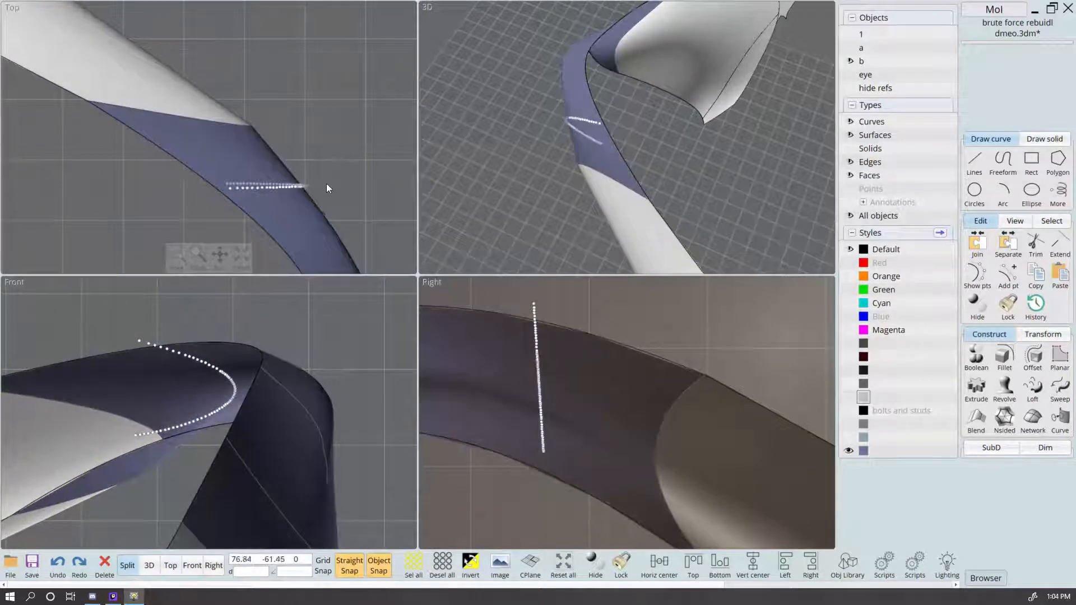
left_click(327, 187)
left_click(293, 187)
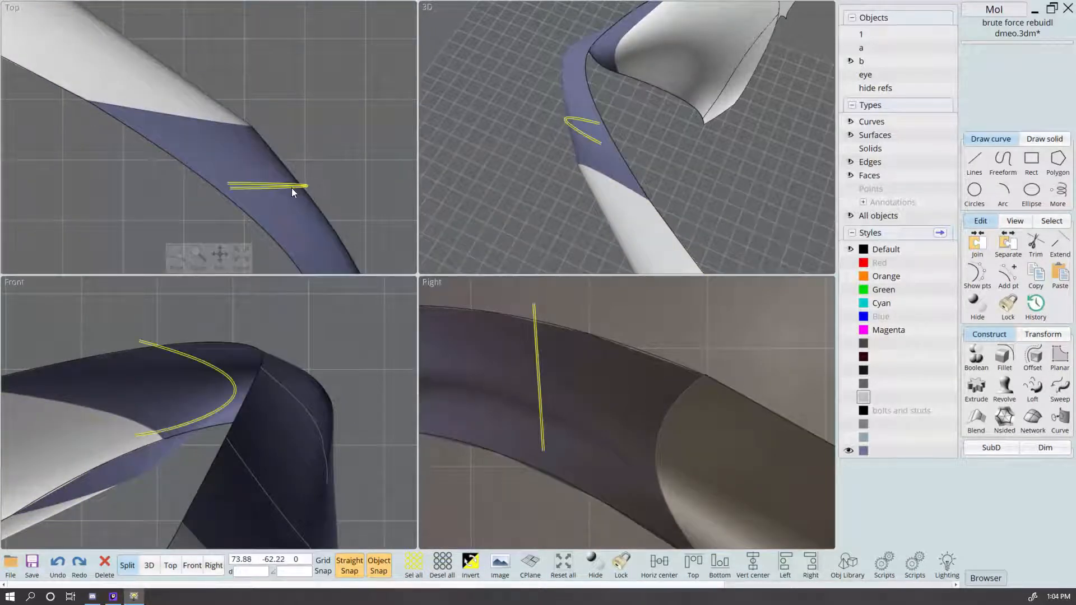
left_click_drag(300, 189, 307, 190)
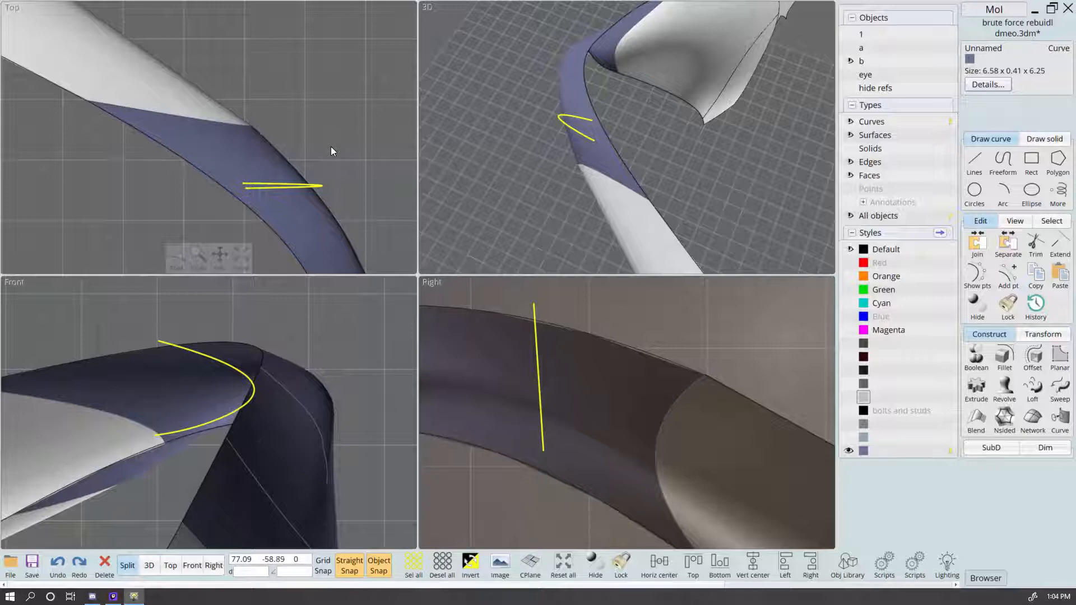
Step: Rotate the section curve in the top view about the far seam's inner corner by about 2.74 degrees
key("r")
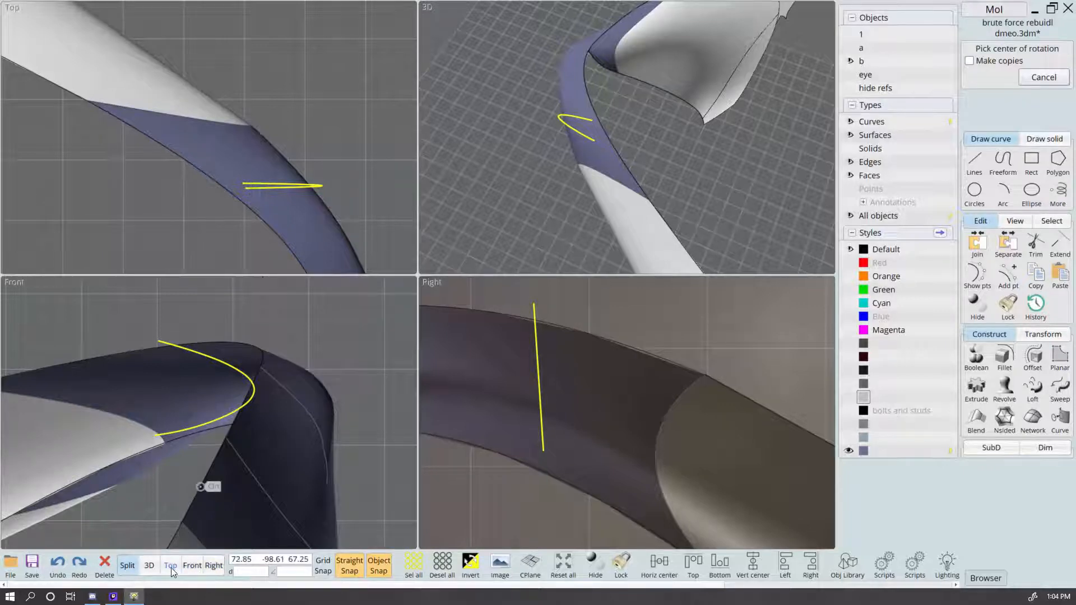
key("Escape")
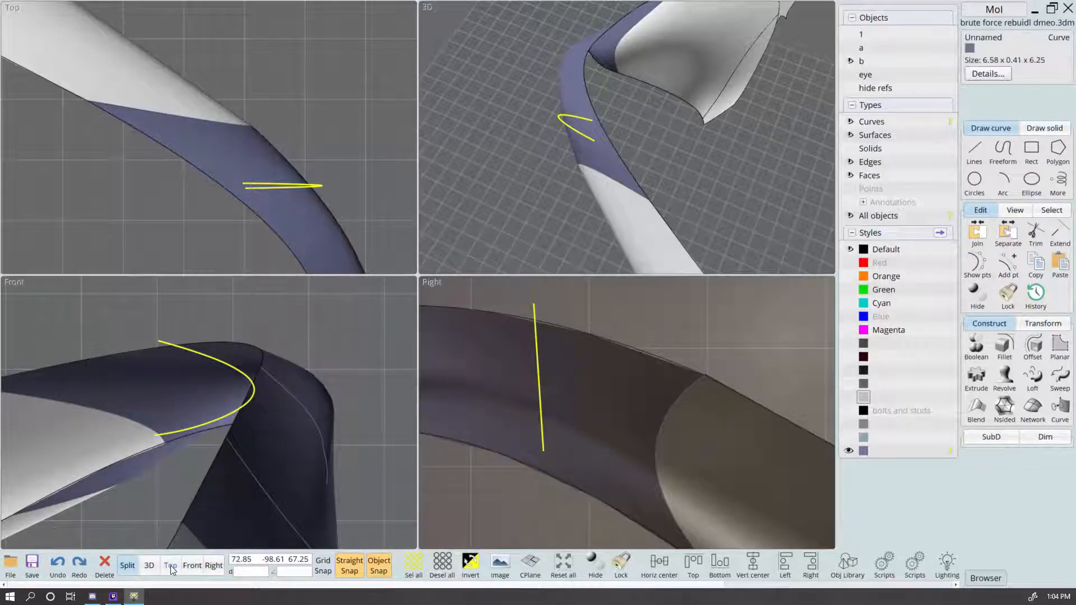
left_click(170, 567)
scroll(728, 316, "down", 1)
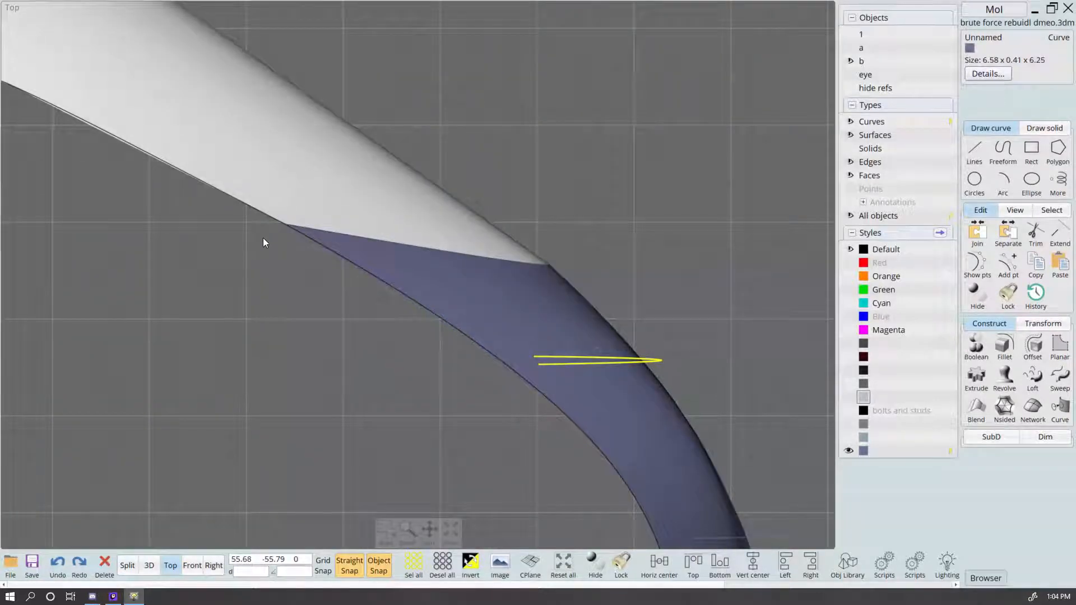
key("r")
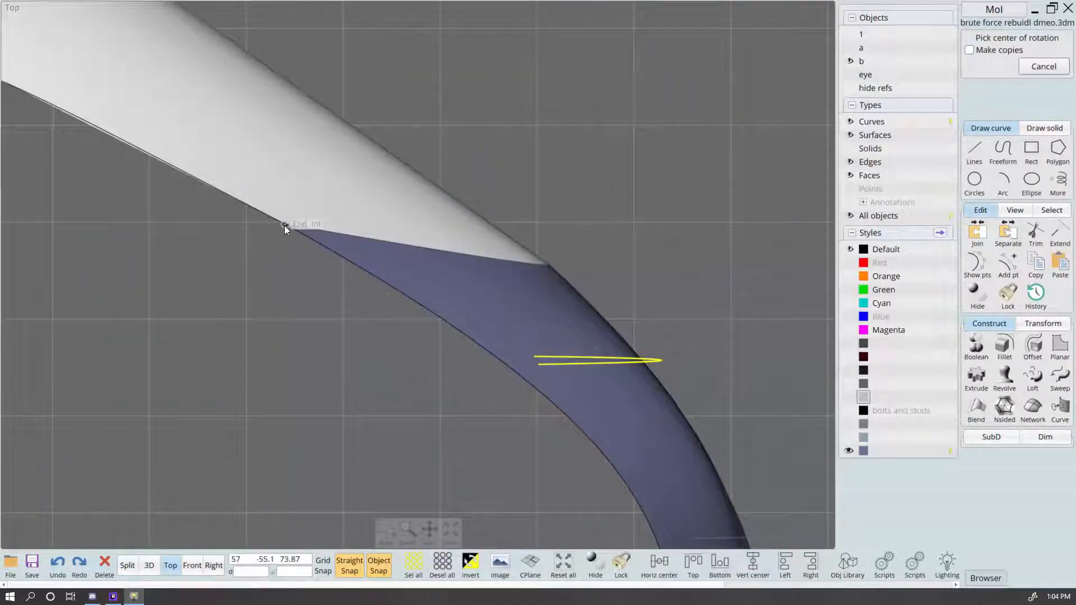
left_click(284, 225)
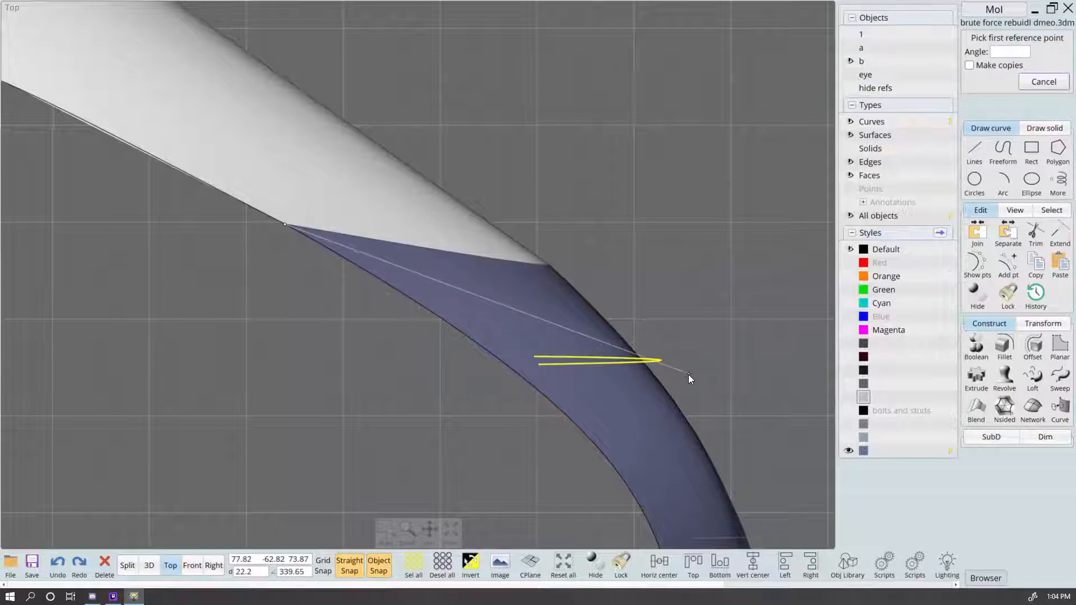
left_click(688, 374)
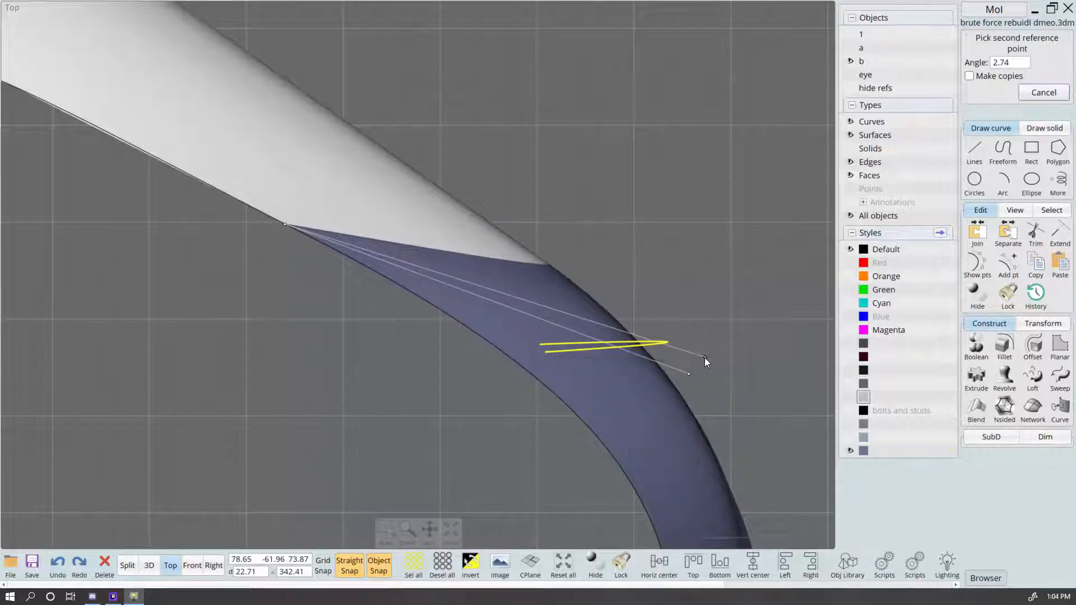
left_click(705, 358)
left_click(681, 275)
Step: Select the rotated section curve near the far seam and show its control points
scroll(513, 281, "up", 5)
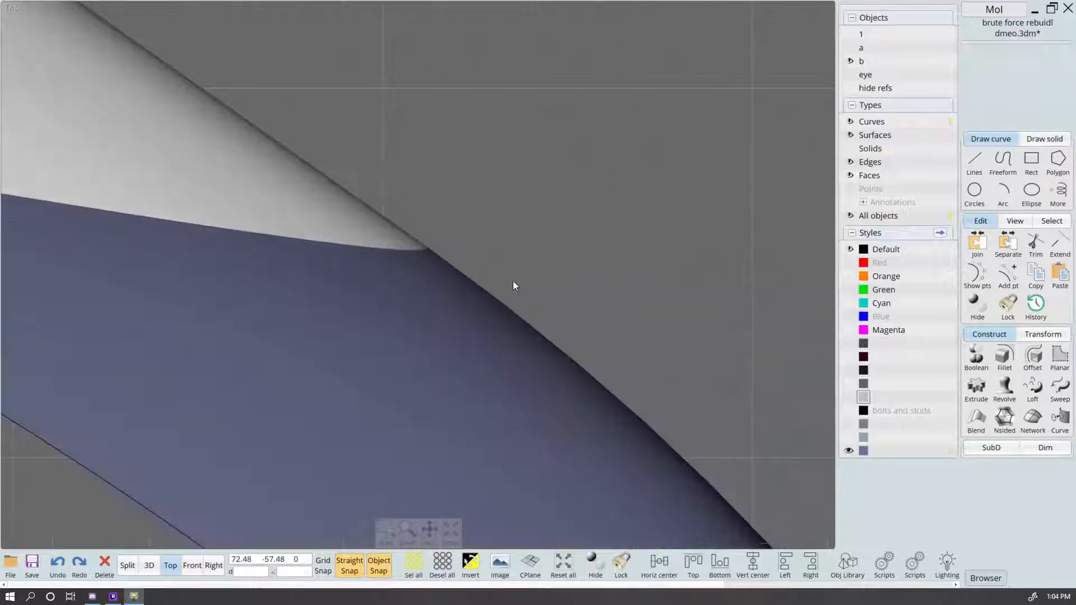
scroll(486, 291, "down", 5)
scroll(645, 298, "down", 3)
left_click(558, 296)
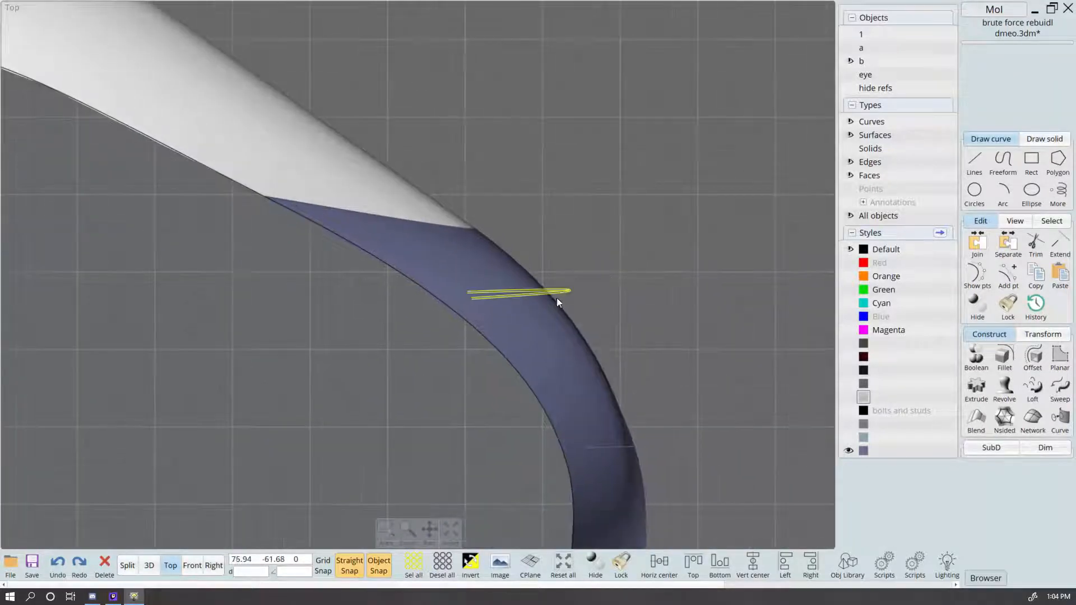
left_click(539, 248)
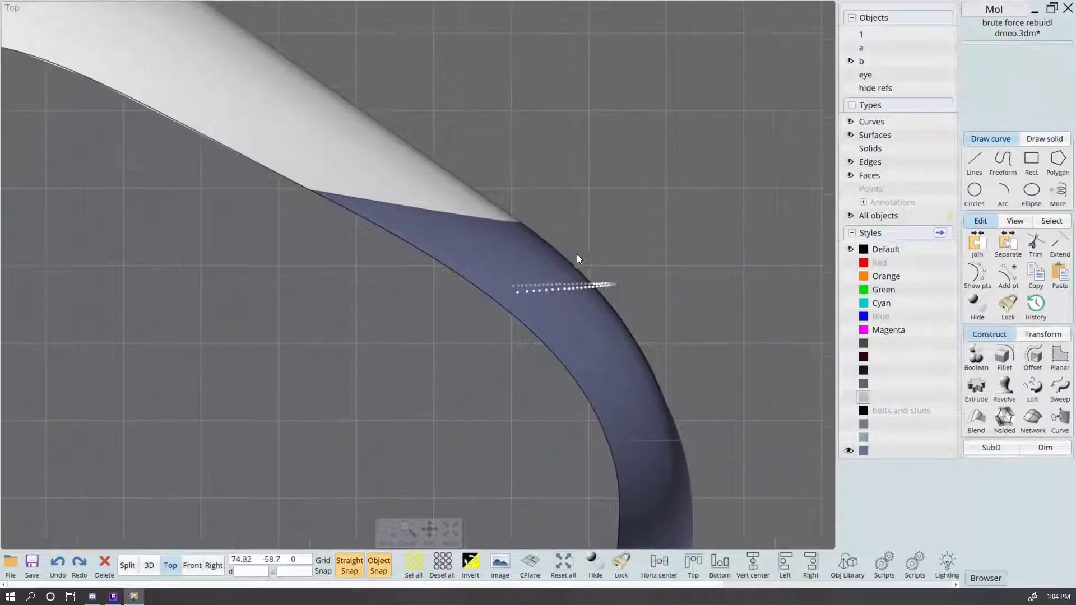
Step: Scale the section curve's outer control points outward by about 1.43 from a point on the curve, and save the file
scroll(578, 257, "up", 3)
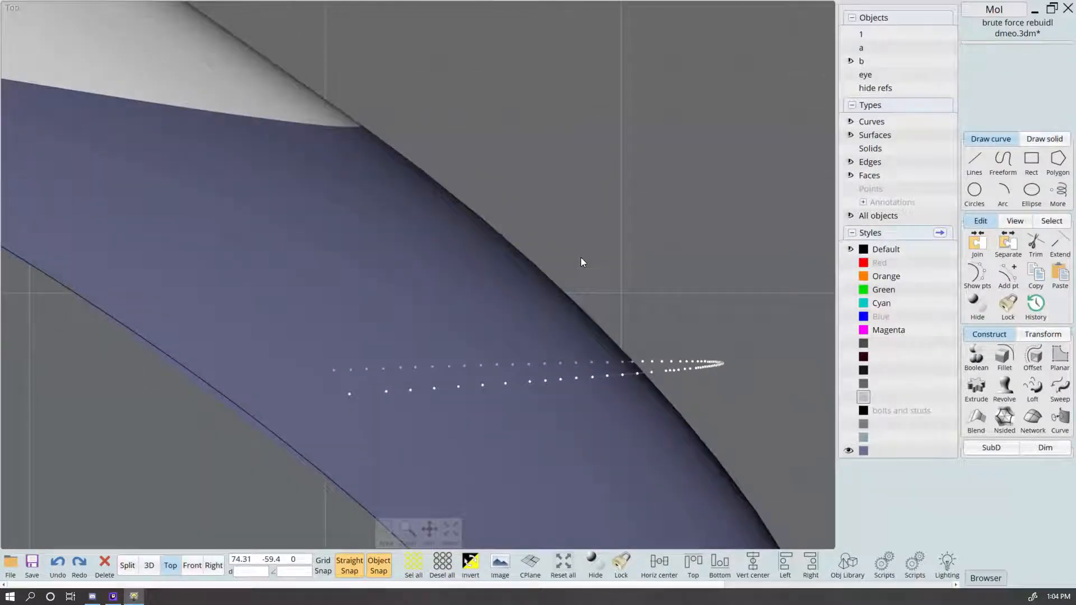
scroll(580, 258, "down", 3)
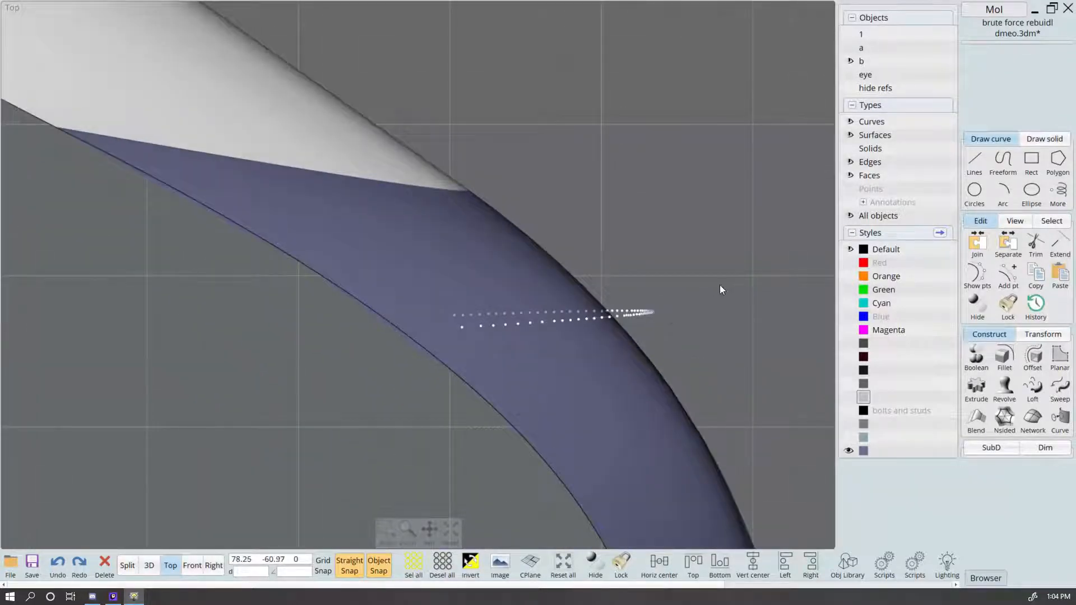
left_click_drag(721, 289, 562, 367)
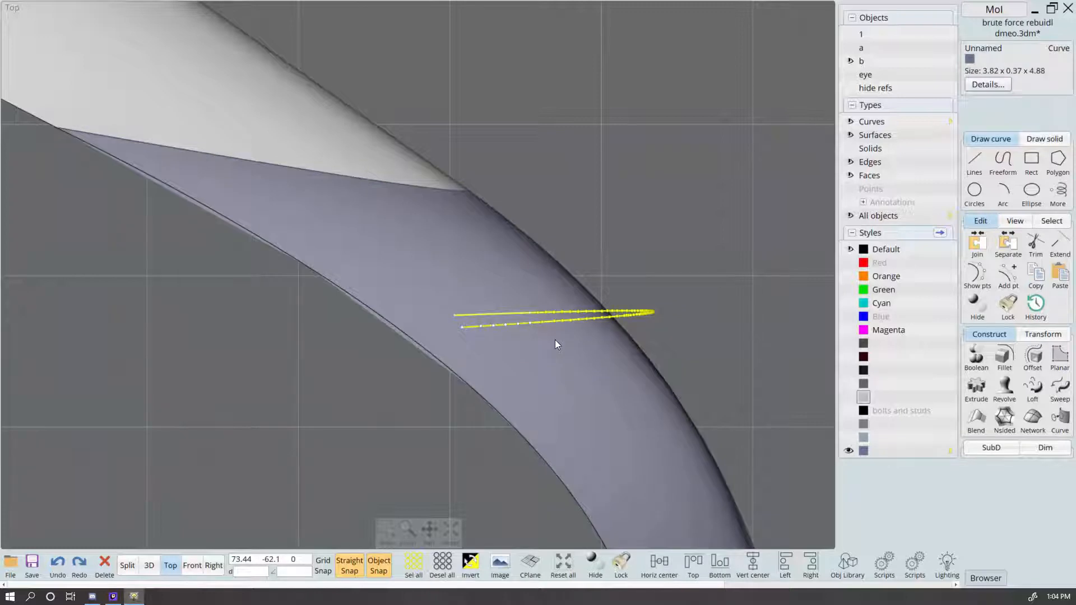
scroll(529, 321, "up", 4)
scroll(519, 320, "down", 2)
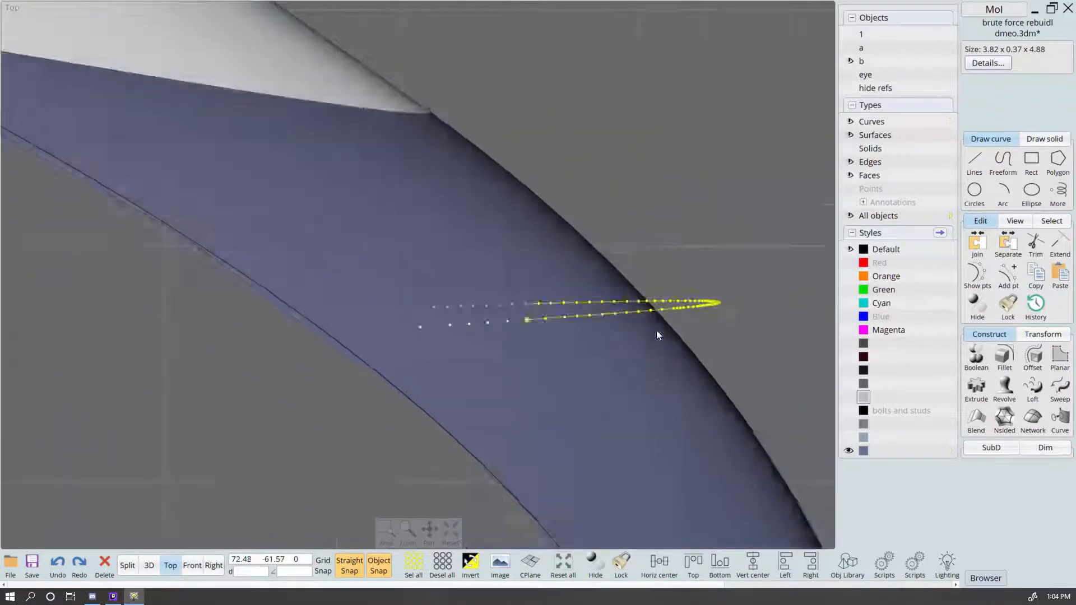
scroll(591, 321, "down", 2)
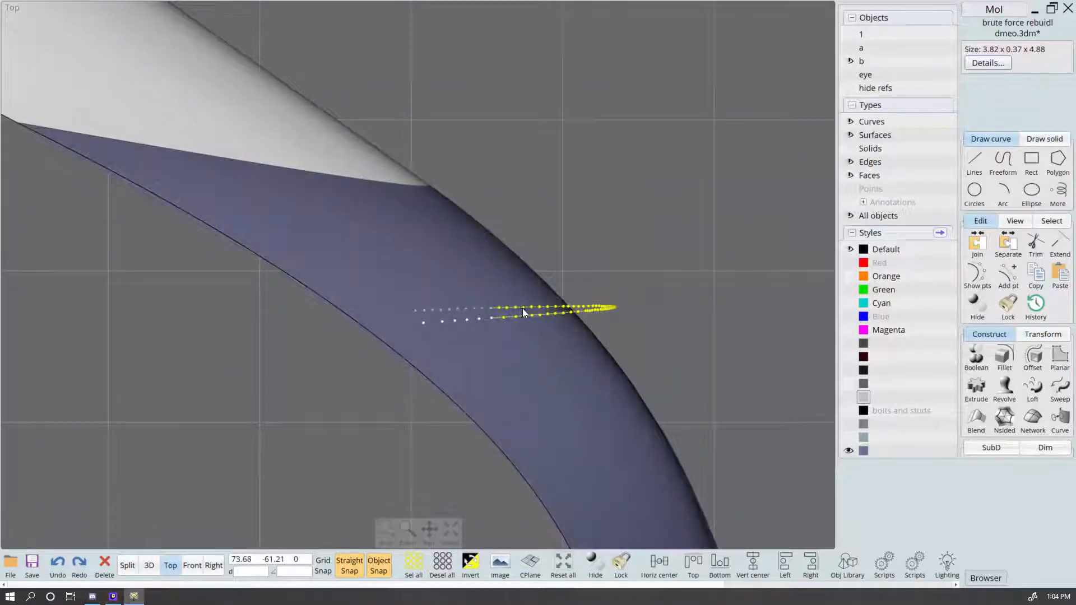
key("s")
left_click(477, 319)
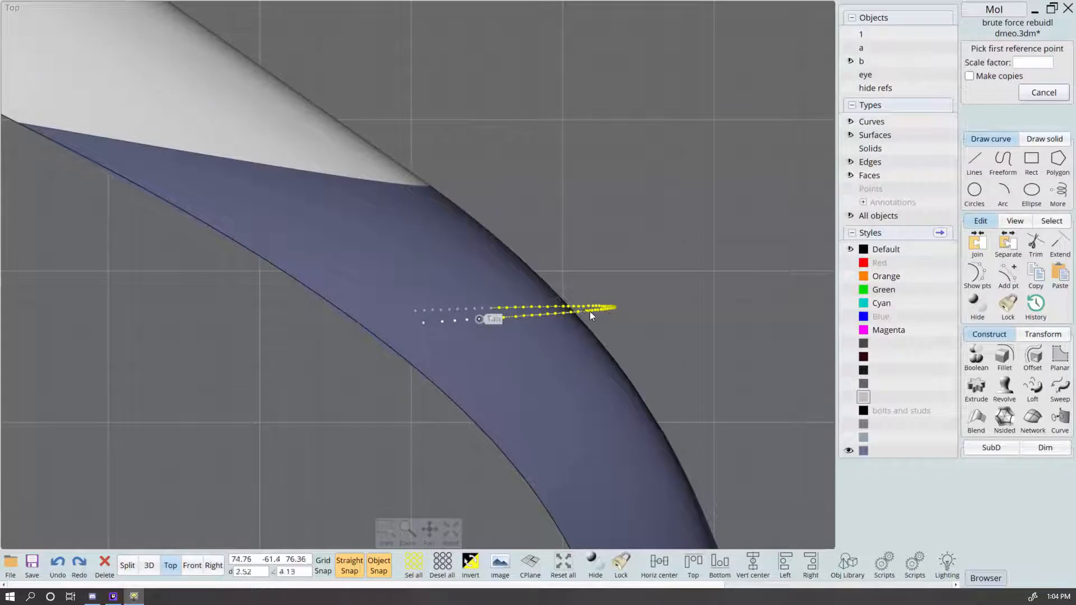
left_click(588, 311)
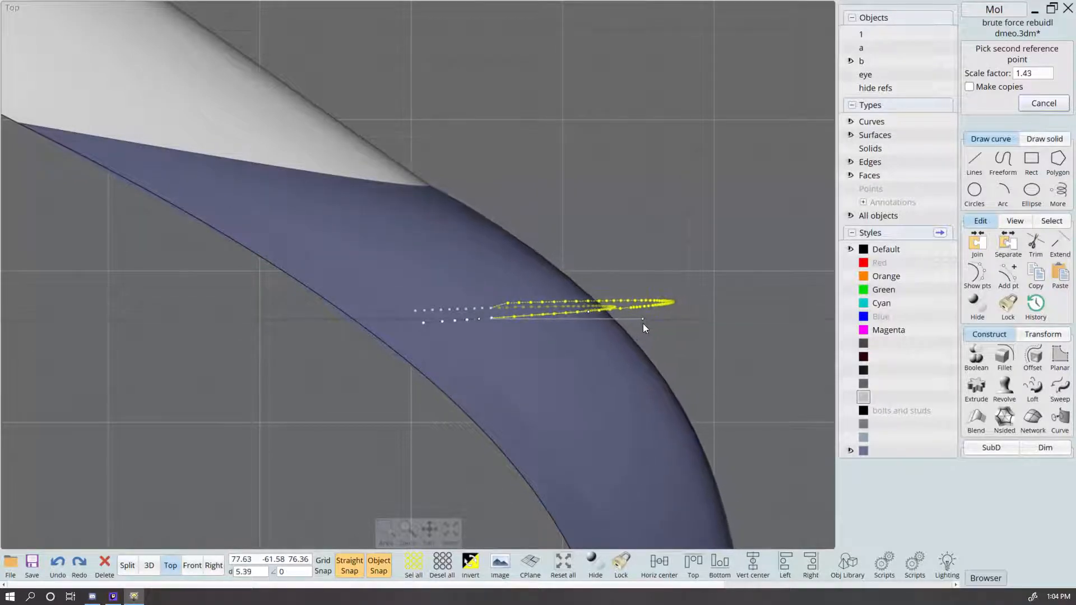
left_click(643, 324)
left_click(33, 564)
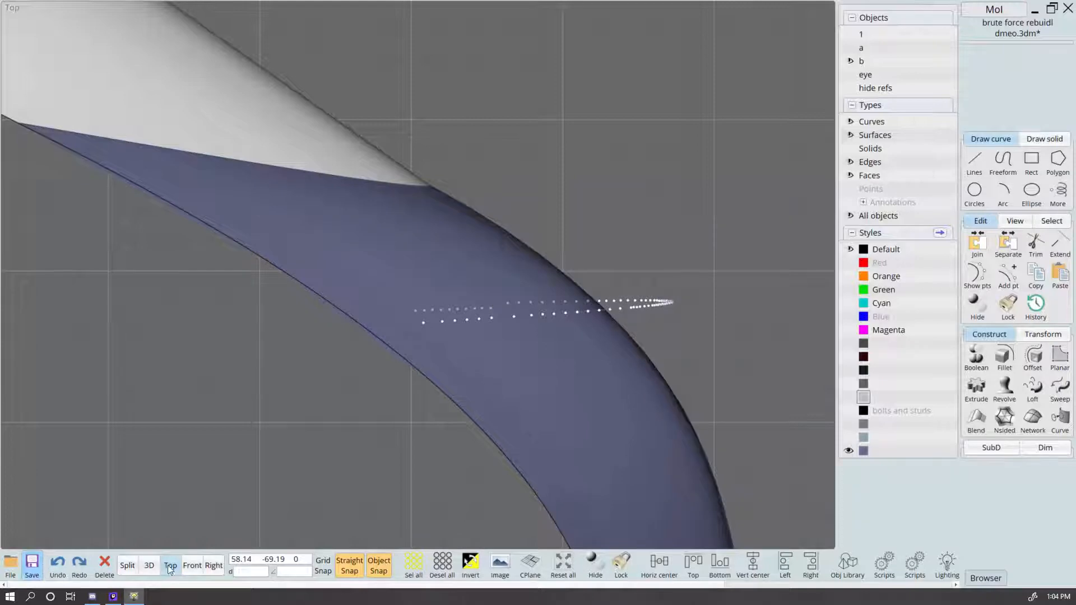
Step: Assign the dark grey style to the joined purple arch surface in the full 3D view
left_click(152, 566)
right_click_drag(608, 357, 755, 273)
scroll(461, 313, "up", 5)
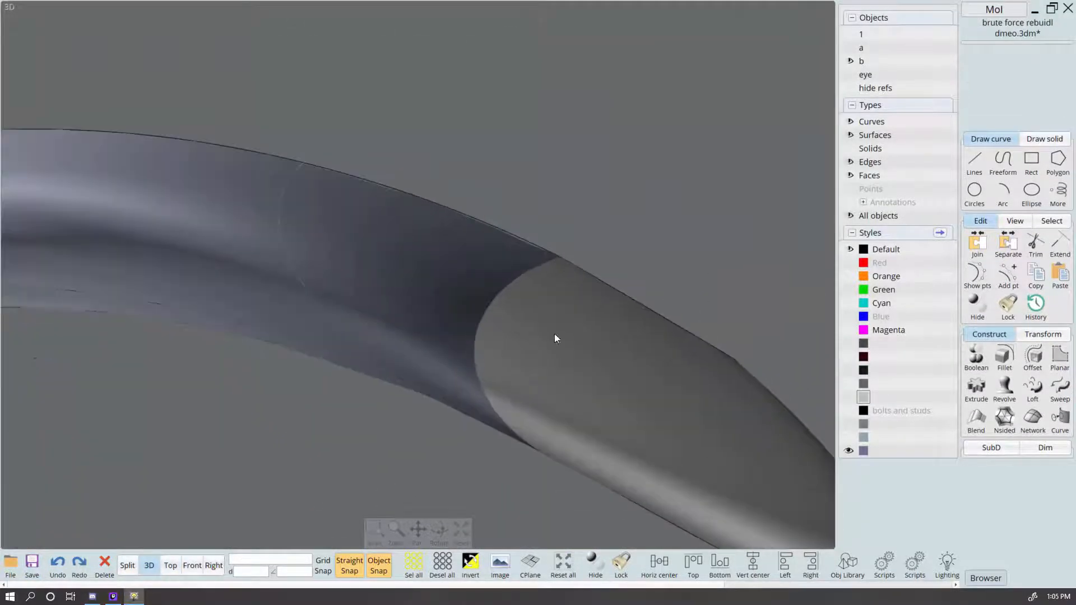
right_click_drag(555, 336, 788, 365)
scroll(505, 362, "down", 5)
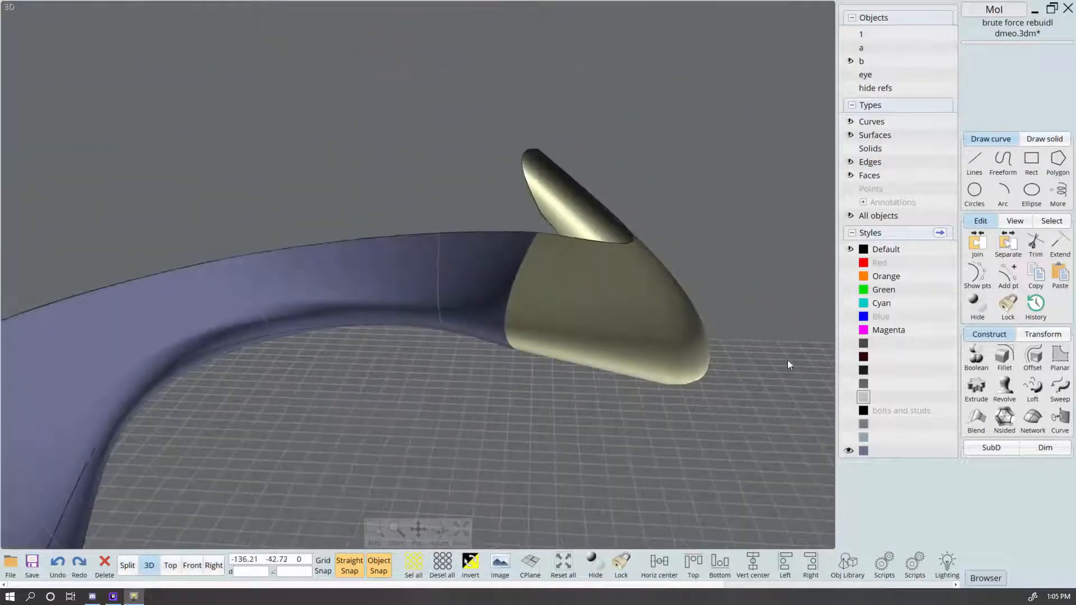
left_click(483, 256)
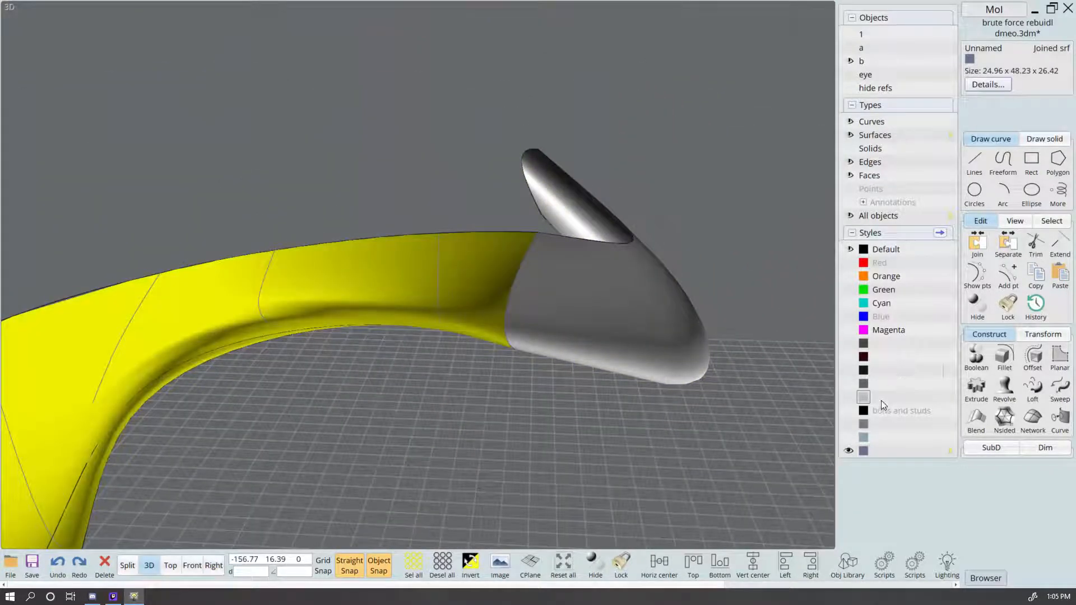
left_click(866, 343)
Step: Hide the purple-styled section curves to inspect the dark arch surface, and save the file
right_click_drag(722, 240, 855, 459)
right_click_drag(699, 429, 667, 389)
scroll(743, 365, "up", 5)
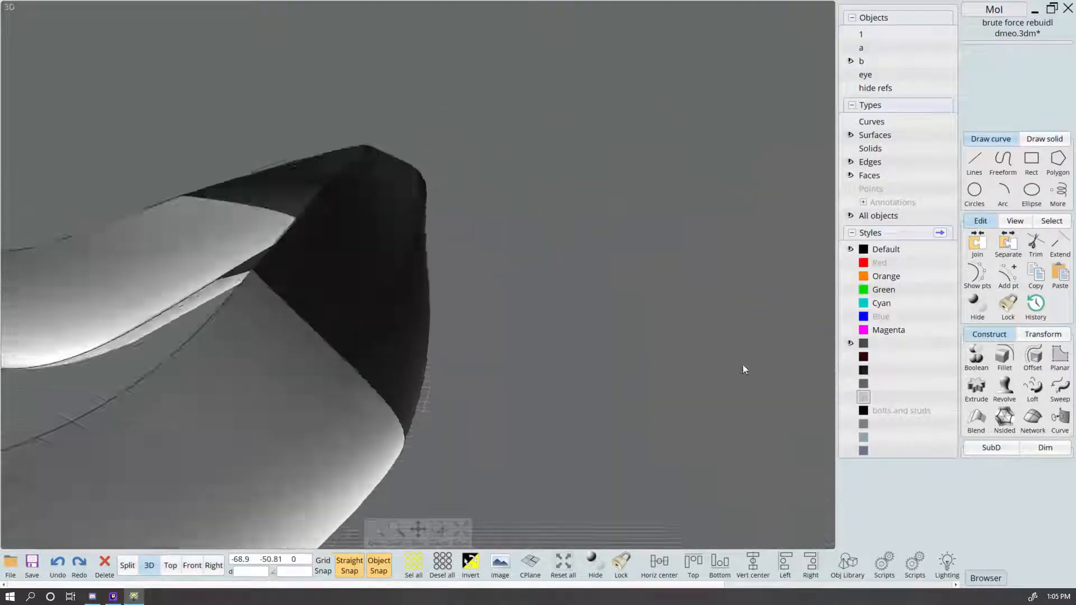
left_click(32, 566)
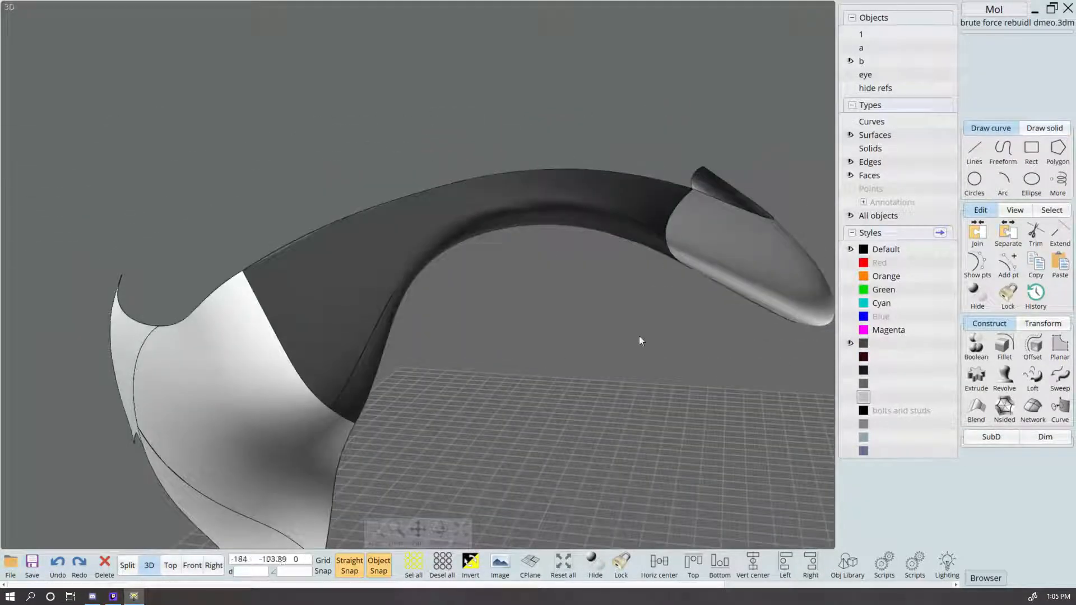
right_click_drag(639, 340, 499, 278)
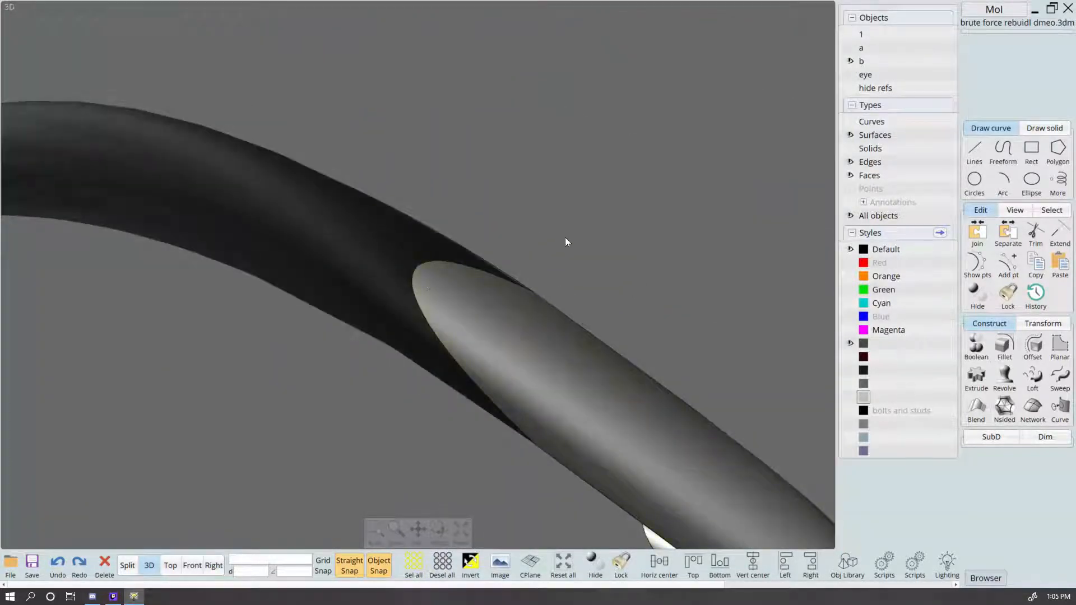
Step: Make the section curves' purple style visible again and clear the selection
right_click_drag(565, 239, 439, 258)
left_click(439, 346)
left_click(850, 452)
left_click(761, 421)
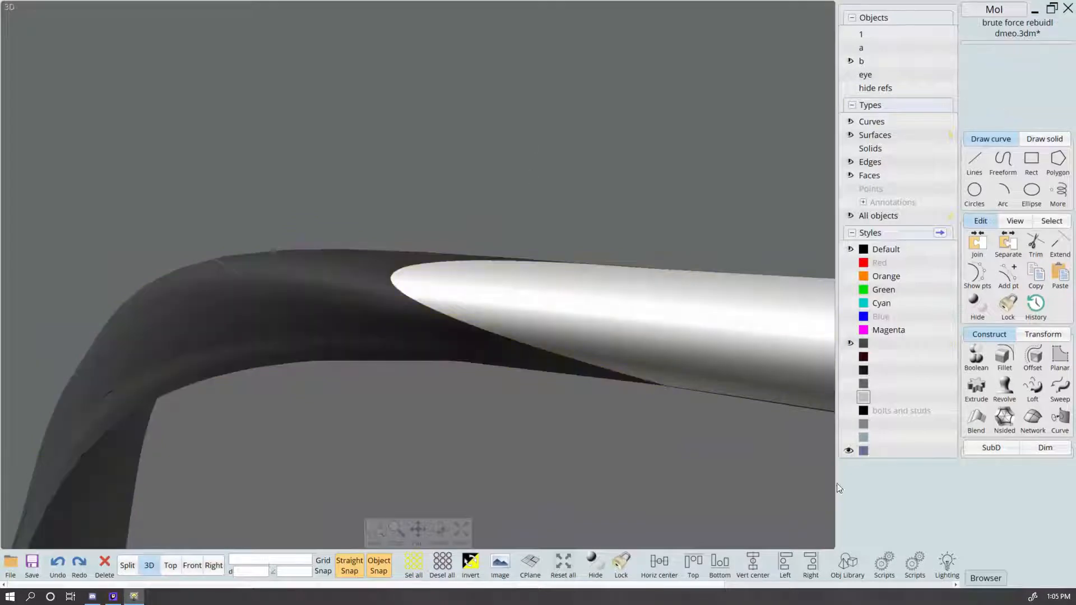
Step: Select the section curve nearest the white tip piece and show it in the four-view layout
right_click_drag(500, 425, 259, 238)
left_click(230, 206)
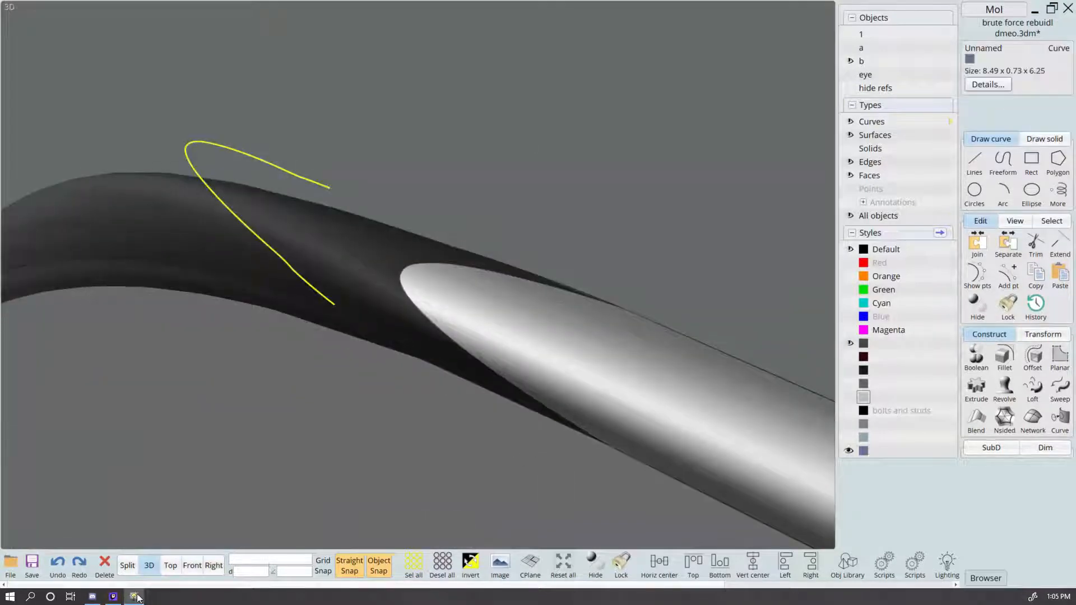
left_click(127, 565)
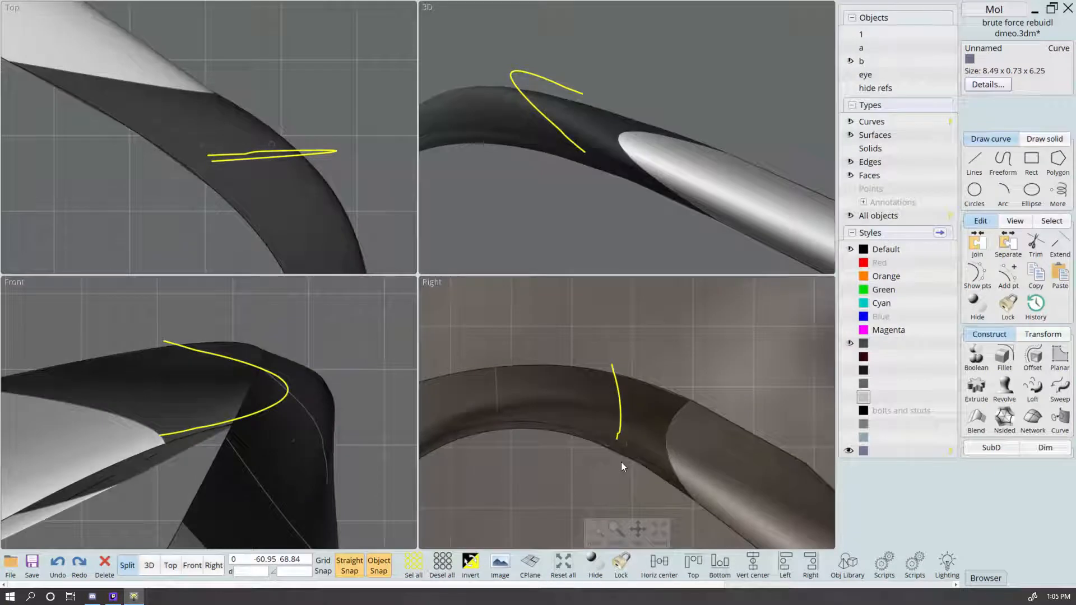
Step: Try to stretch the section curve from its upper end towards the arch's lower edge by about 1.19
key("s")
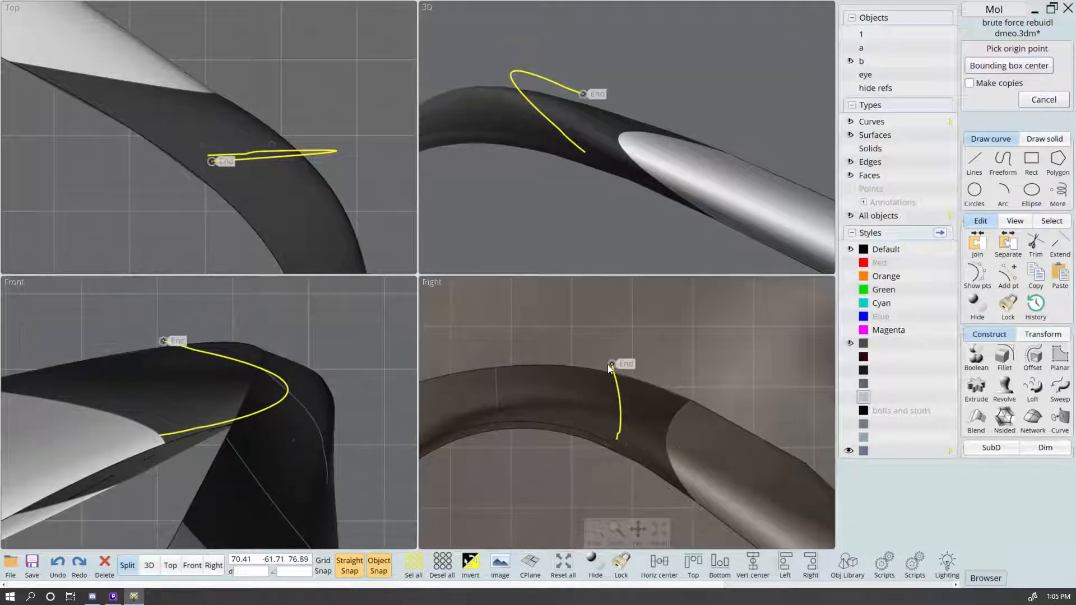
left_click(612, 366)
left_click(623, 441)
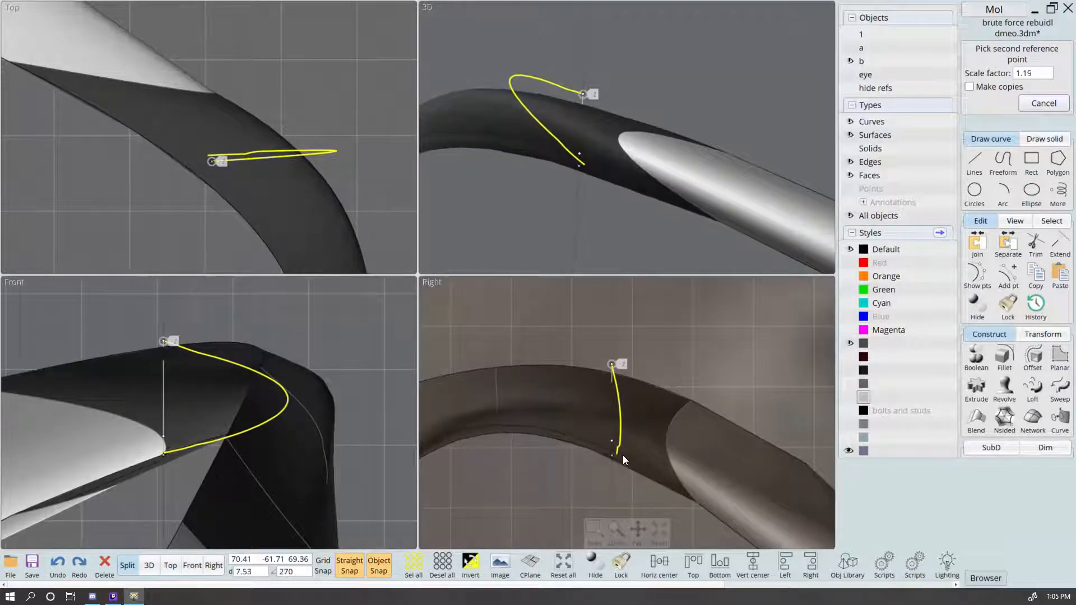
left_click(624, 455)
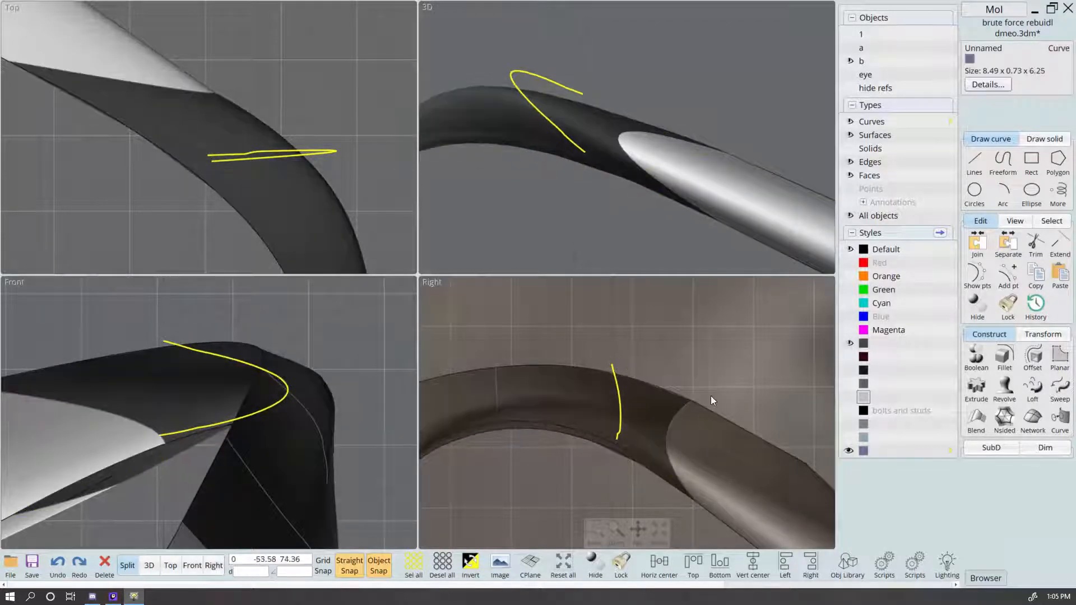
Step: Rotate the section curve in the side view by about 9 degrees around its upper end, swinging its lower end towards the white tip piece
key("r")
left_click(611, 366)
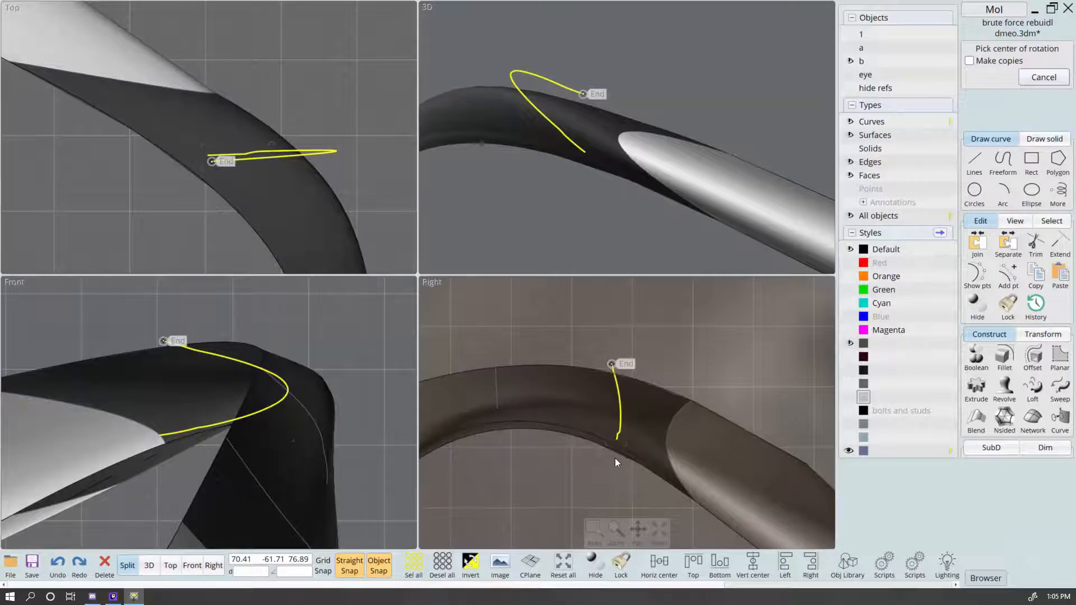
left_click(615, 459)
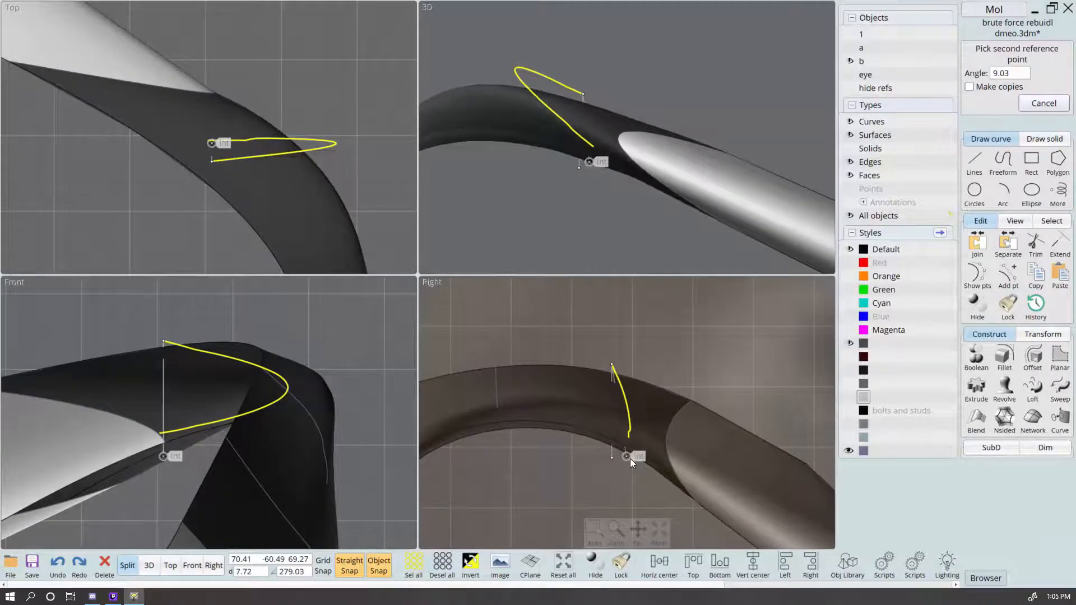
left_click(633, 460)
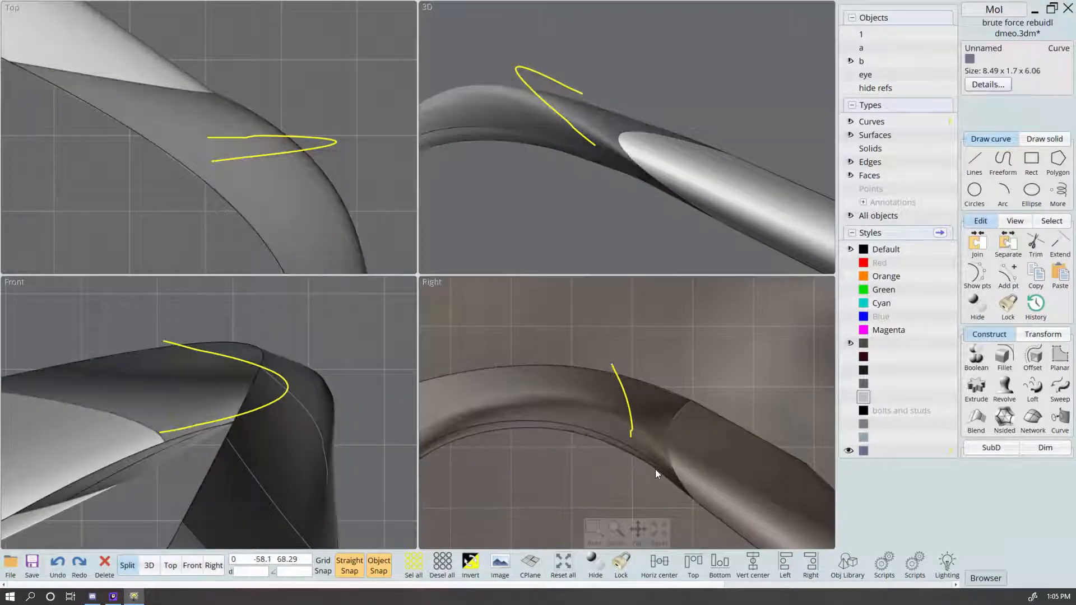
Step: Stretch the rotated section curve from its upper end until its lower end reaches the arch's lower edge, and clear the selection
key("s")
left_click(611, 366)
left_click(634, 442)
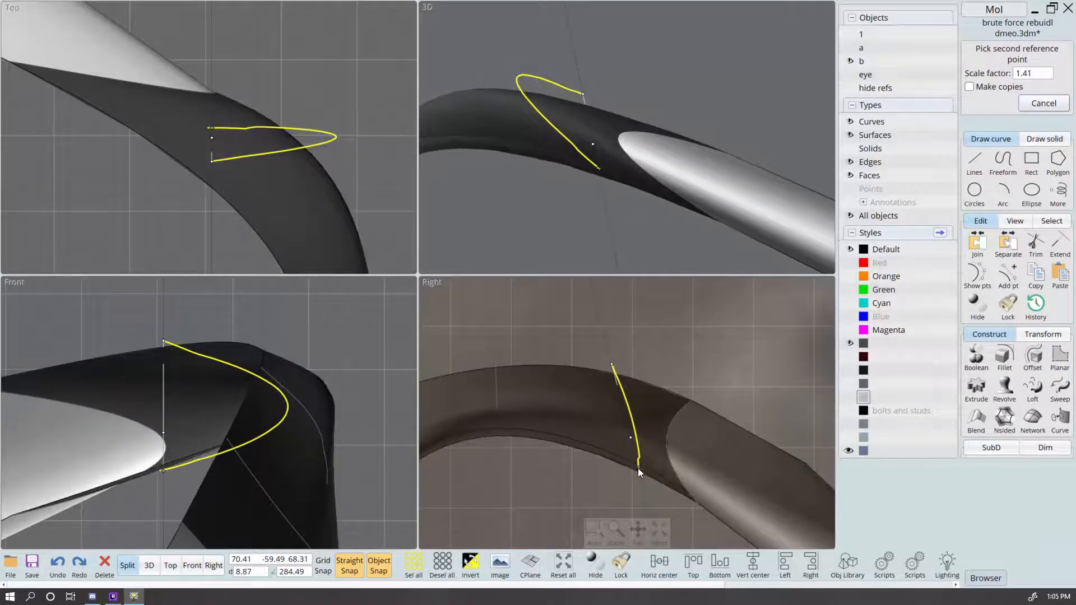
left_click(640, 474)
left_click(768, 346)
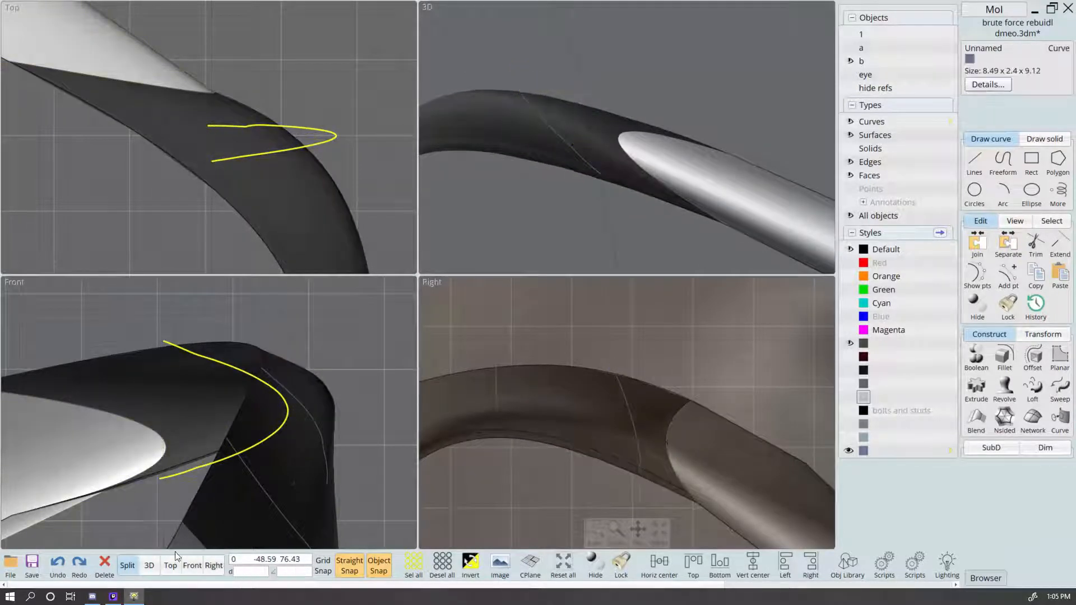
Step: Display the section curve's control points and move the lowest one onto the arch's lower edge in the side view
left_click(149, 566)
right_click_drag(460, 309, 389, 425)
left_click(135, 568)
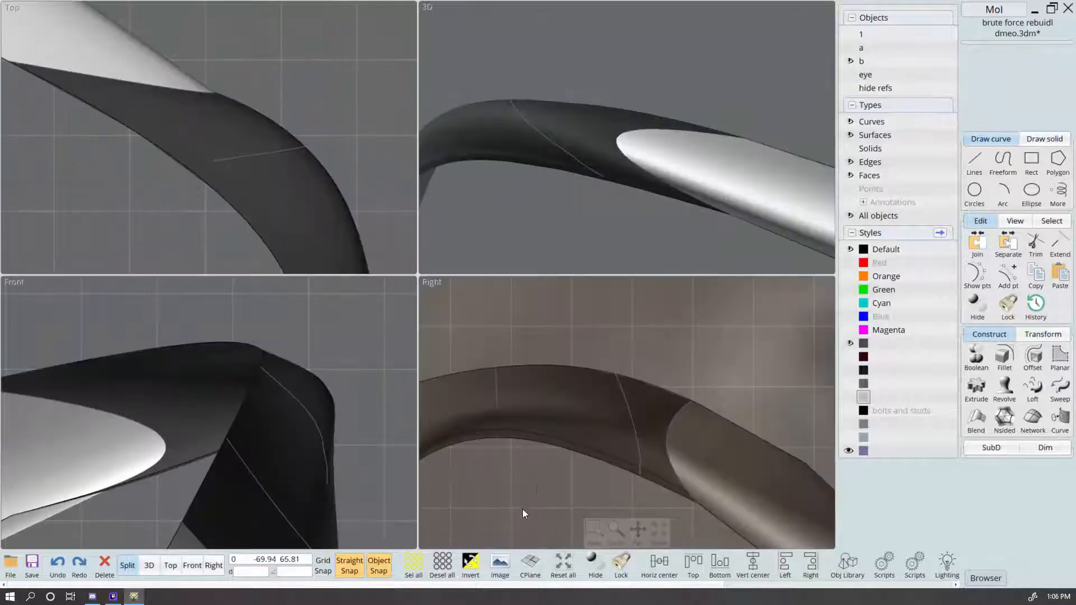
right_click_drag(532, 470, 521, 428)
key("p")
left_click(623, 407)
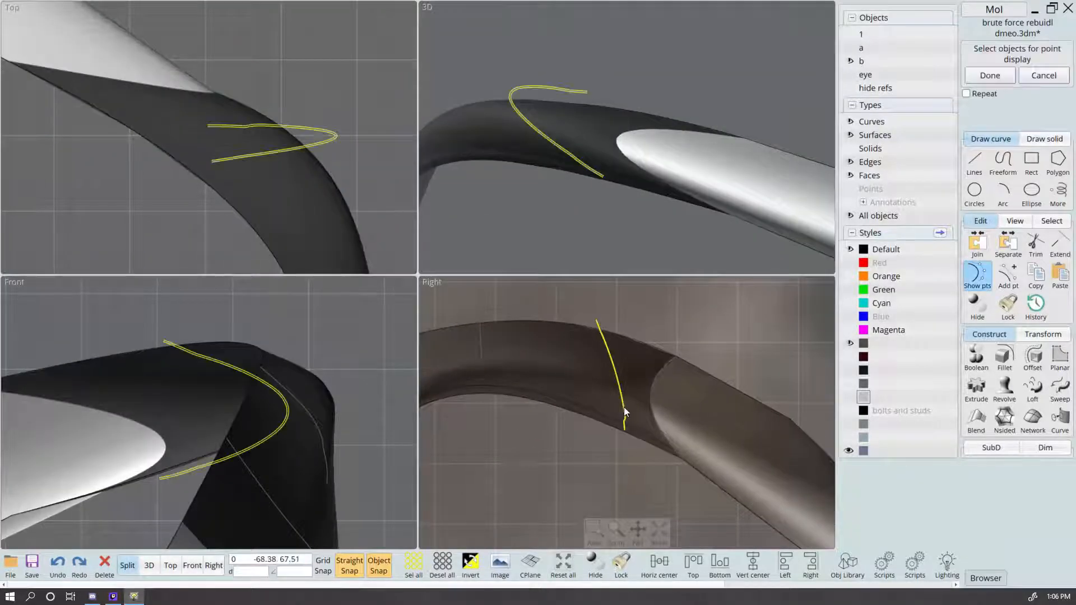
right_click(624, 406)
right_click_drag(615, 450, 640, 410)
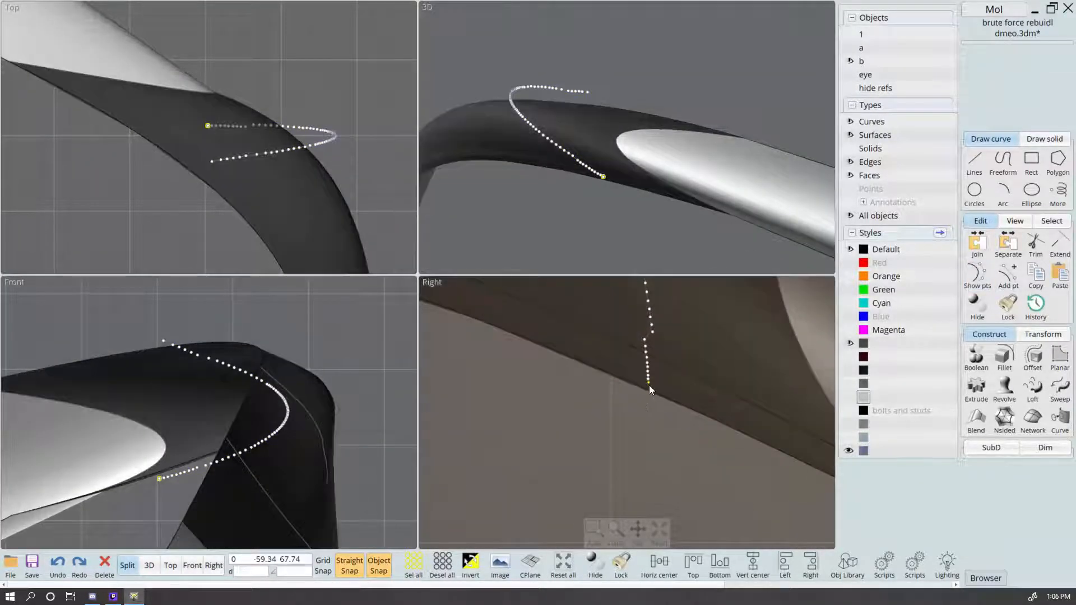
left_click_drag(649, 385, 657, 413)
Step: Delete the bunched control points directly above the section curve's lower end point
scroll(658, 428, "down", 5)
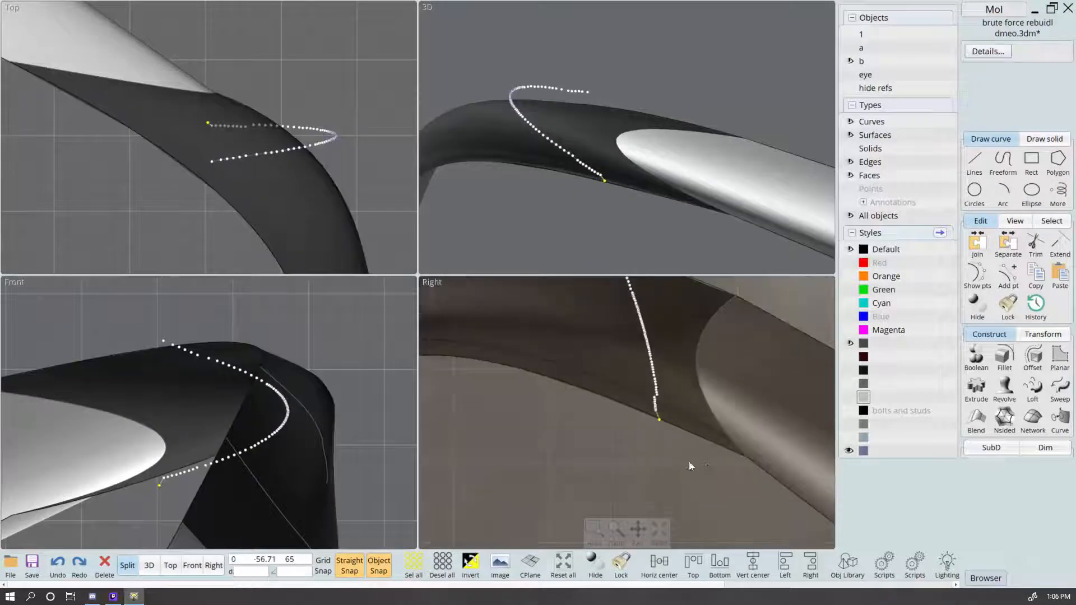
right_click_drag(688, 462, 596, 435)
right_click_drag(647, 157, 541, 159)
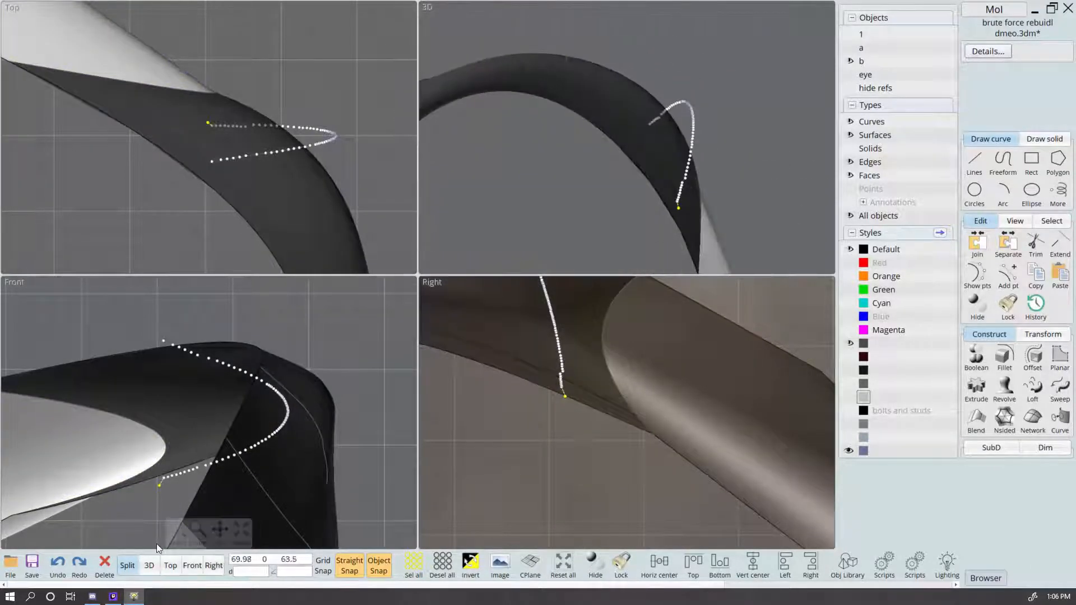
left_click(149, 566)
right_click_drag(407, 283, 455, 311)
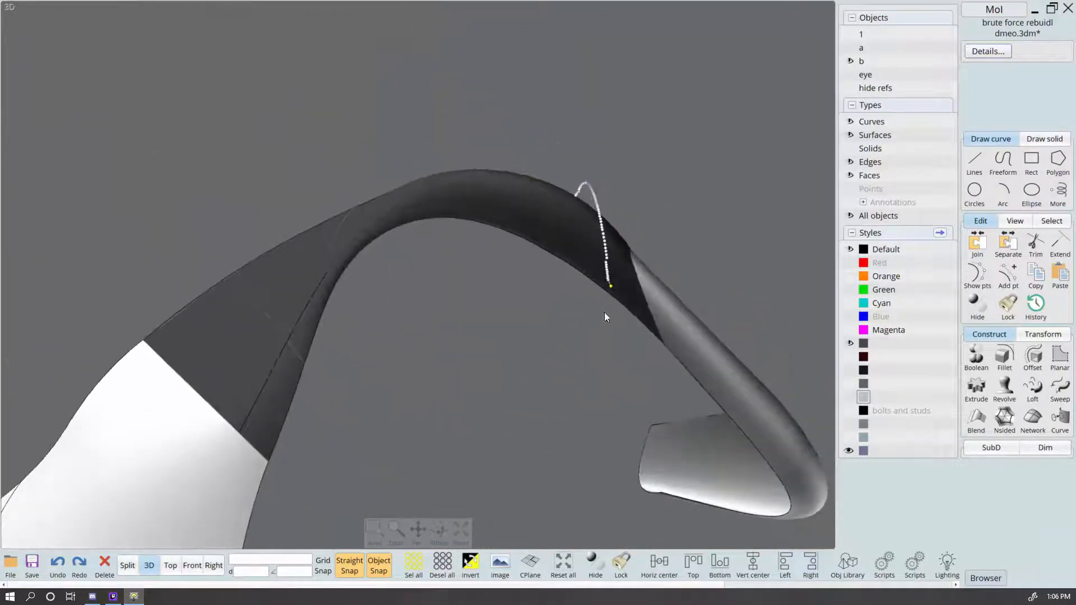
scroll(618, 274, "up", 5)
right_click_drag(617, 274, 552, 388)
left_click(552, 388)
scroll(629, 334, "up", 4)
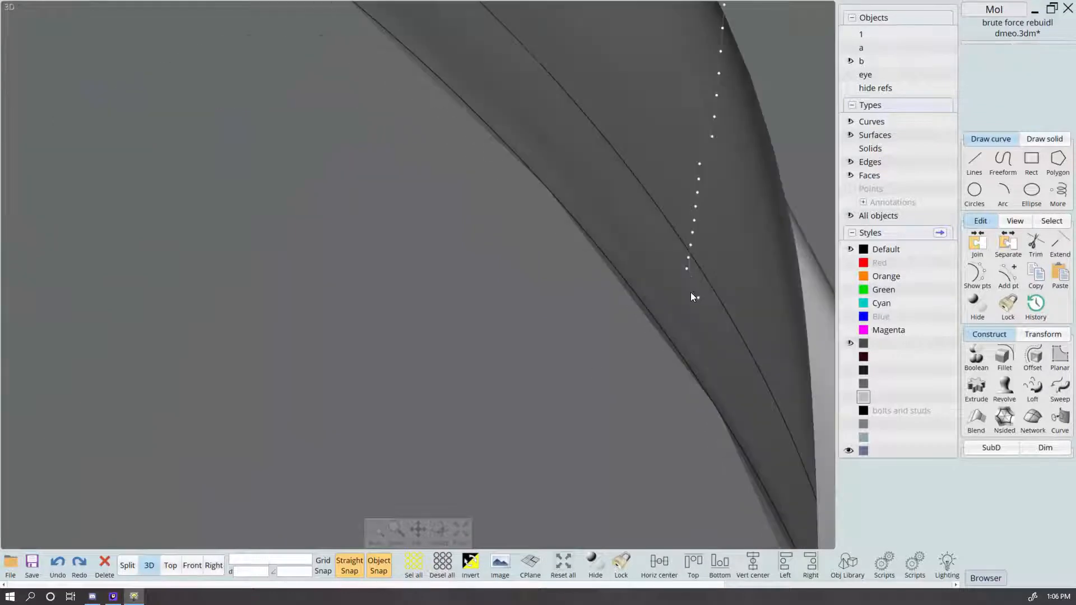
left_click(687, 274)
left_click_drag(687, 277, 693, 236)
left_click(692, 232)
key("Delete")
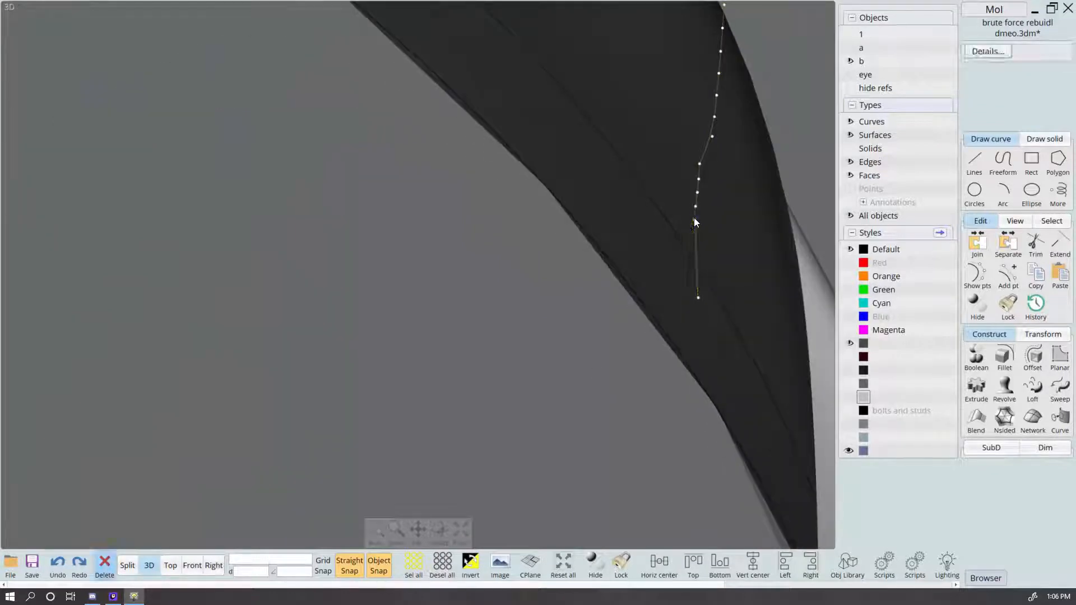
Step: Try deleting further control points up the curve's lower stretch, and undo these deletions
left_click(694, 220)
key("Delete")
left_click(696, 207)
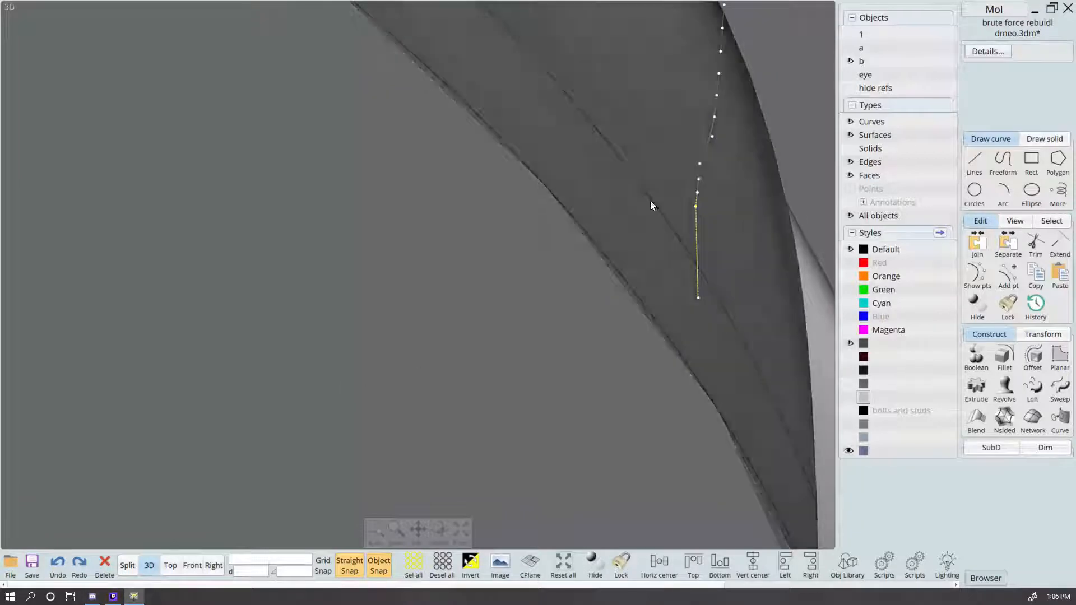
left_click(700, 164)
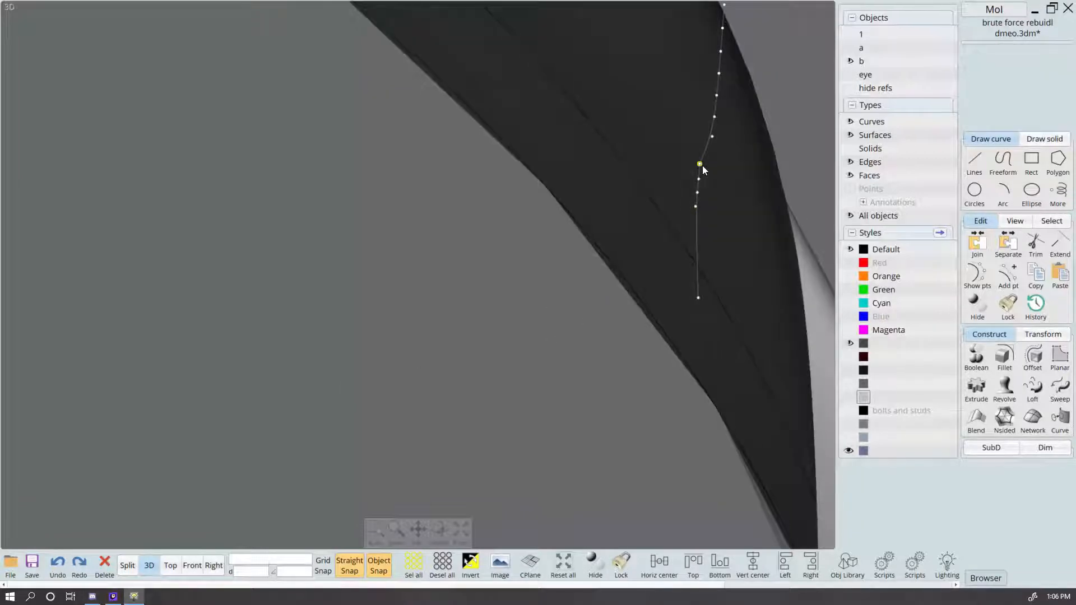
right_click_drag(671, 299, 541, 268)
key("ctrl+z")
Step: Delete the control point at the kink and the bunched points below it to smooth the curve's lower stretch
scroll(540, 268, "up", 4)
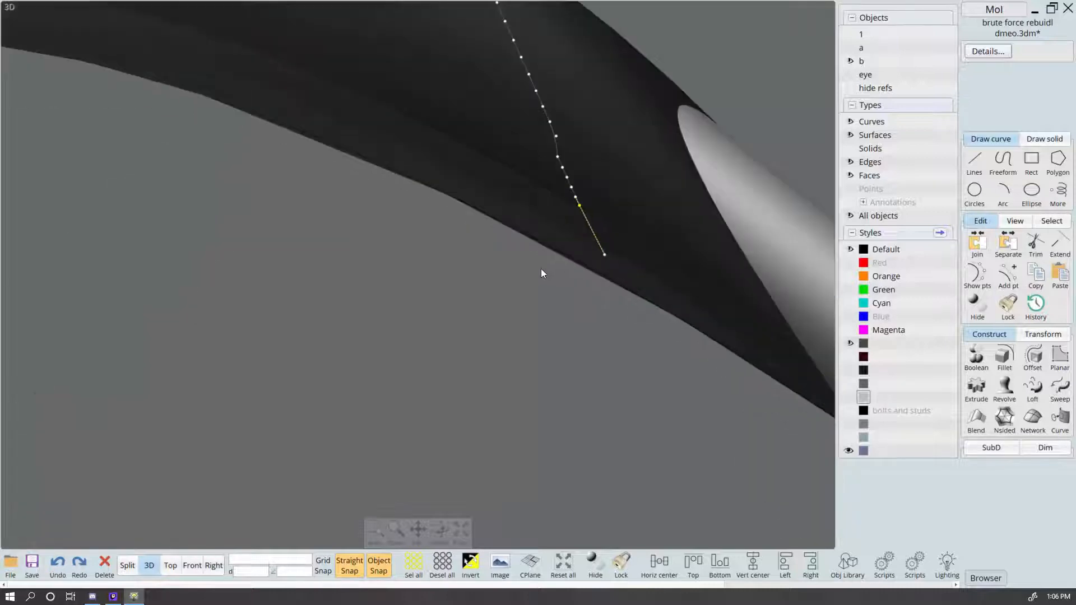
left_click(558, 158)
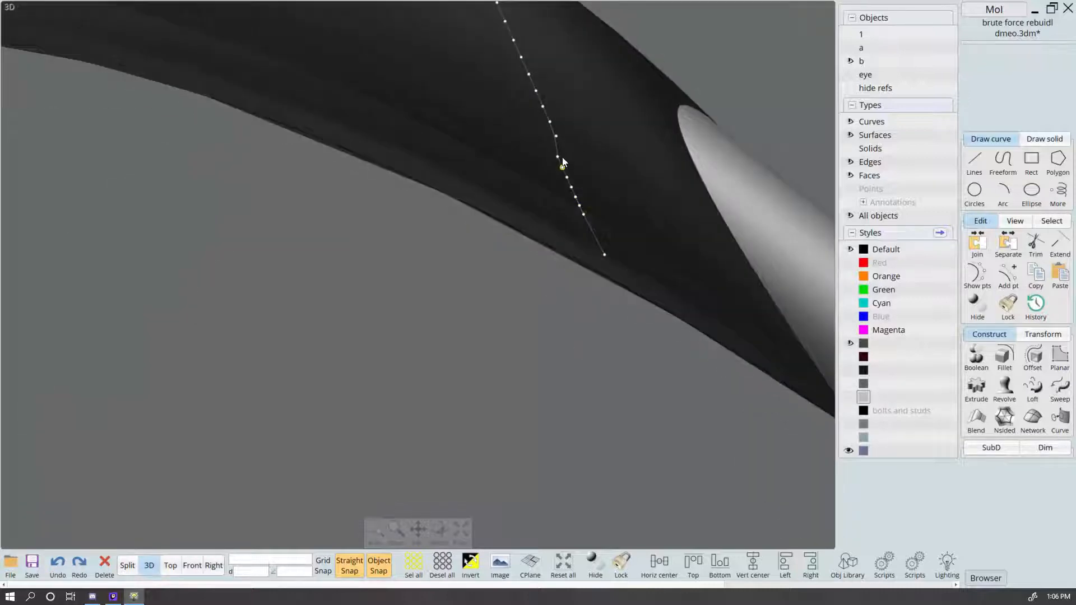
key("Delete")
scroll(559, 174, "down", 3)
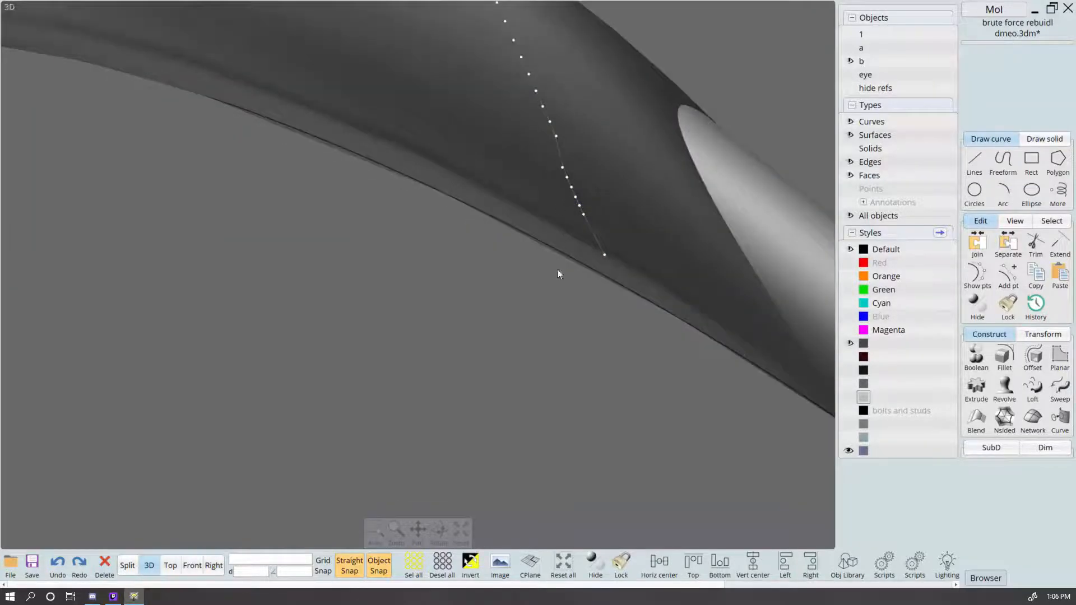
right_click_drag(558, 269, 600, 299)
scroll(600, 299, "up", 3)
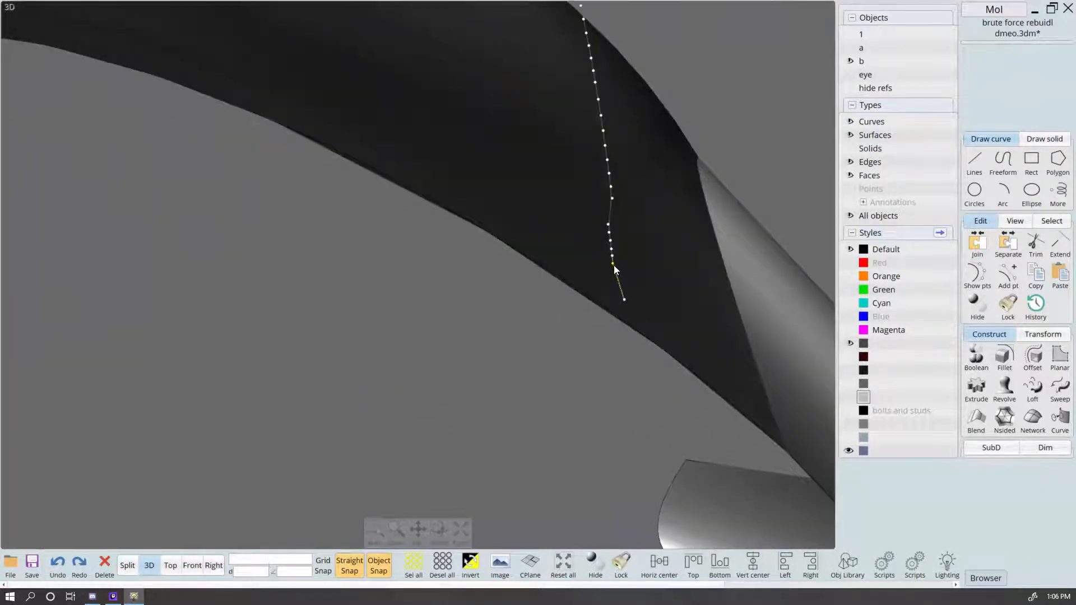
left_click(615, 273)
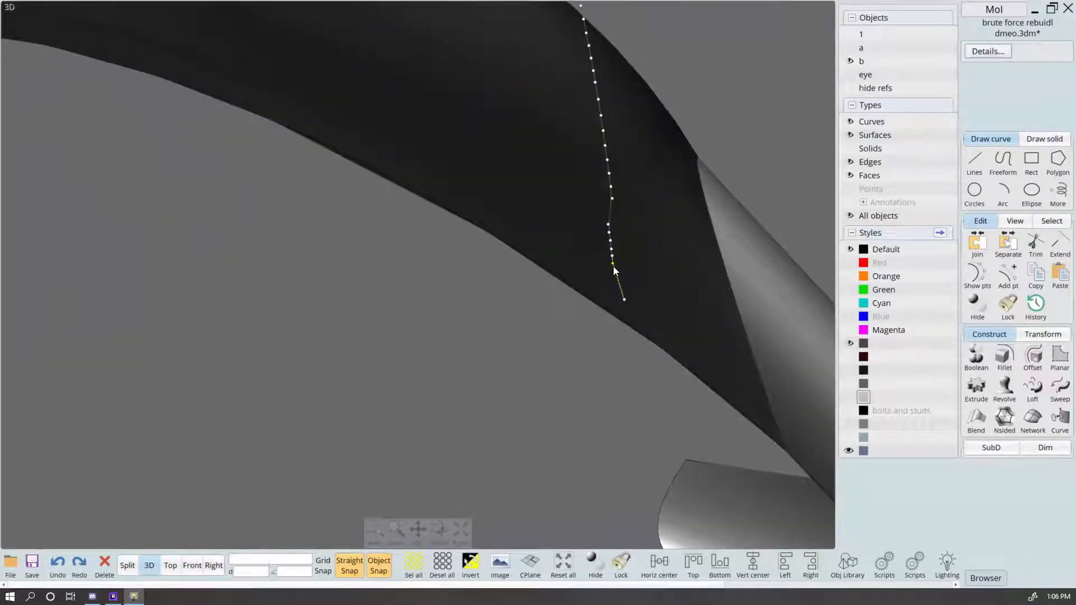
left_click(608, 225)
left_click(610, 232)
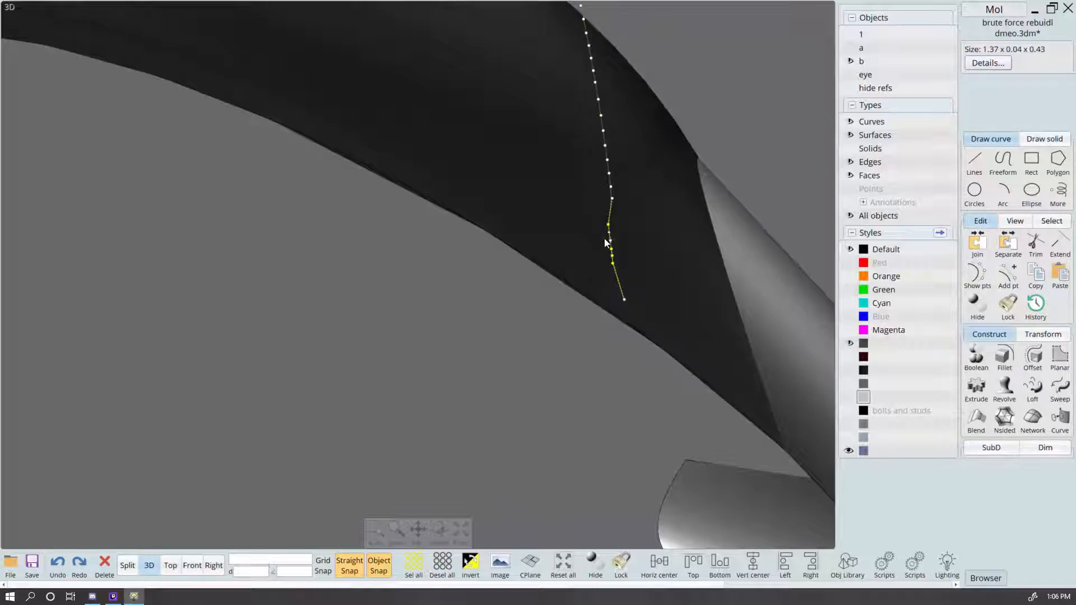
key("Delete")
Step: Check the smoothed section curve against the arch surface with its control points hidden, and save the file
scroll(564, 358, "down", 3)
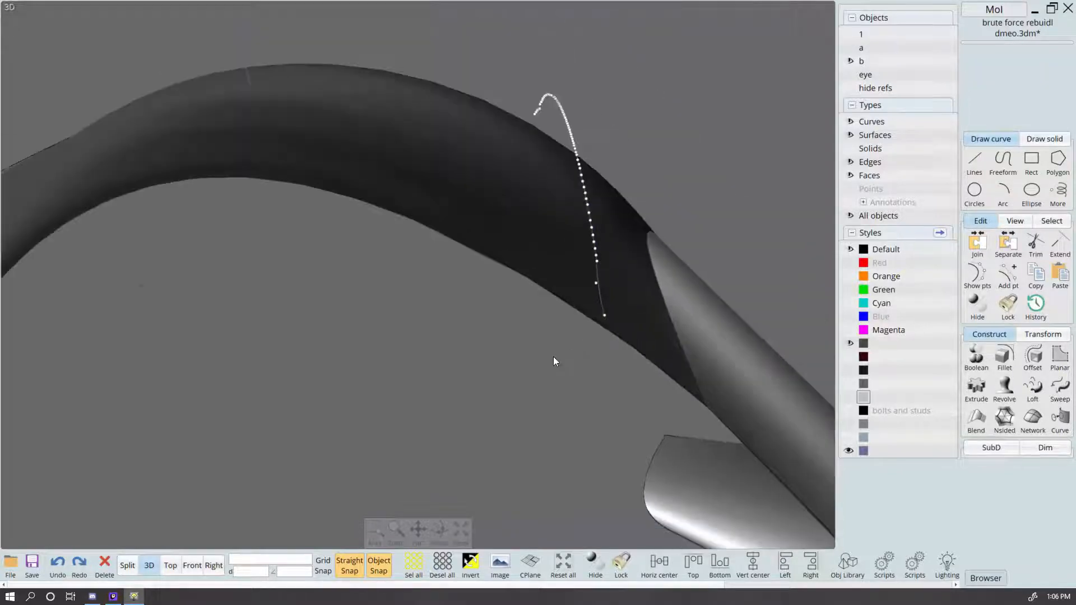
right_click_drag(554, 357, 476, 334)
scroll(527, 314, "up", 3)
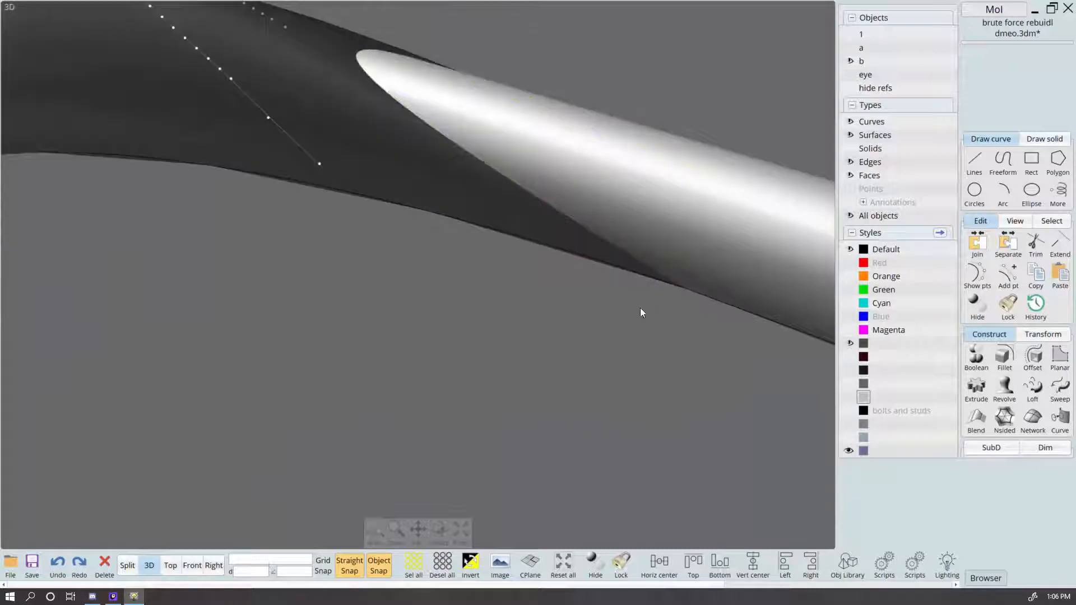
scroll(425, 422, "down", 3)
right_click_drag(425, 423, 456, 421)
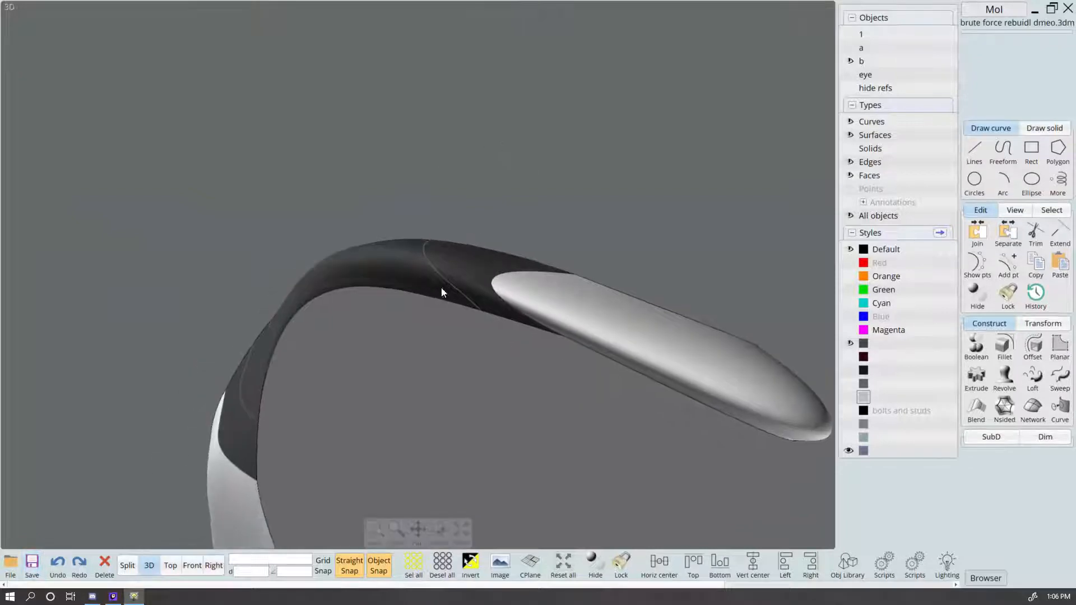
right_click_drag(443, 295, 638, 350)
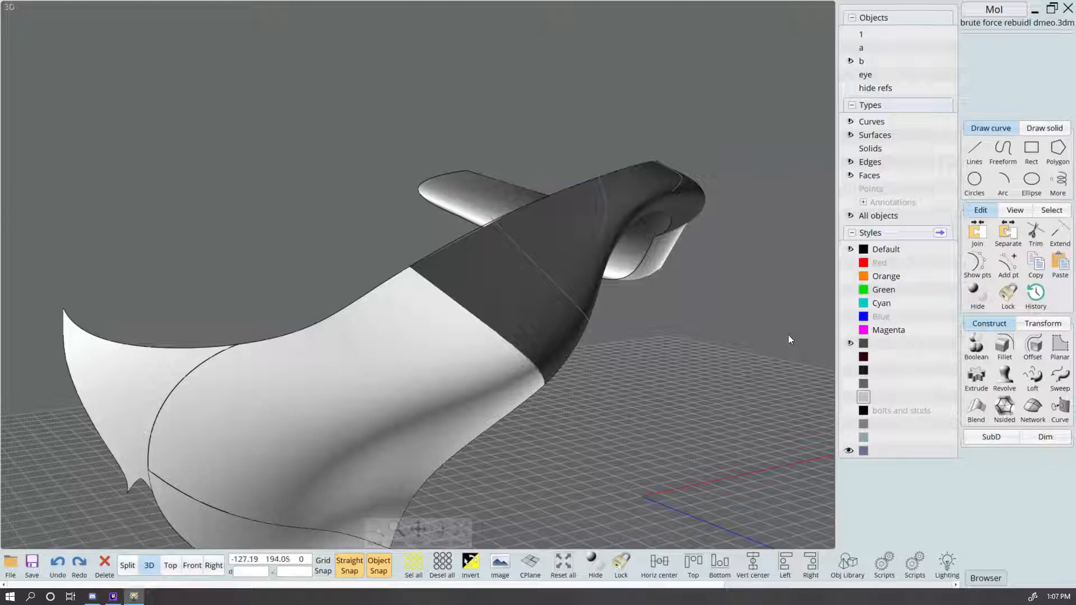
left_click(32, 572)
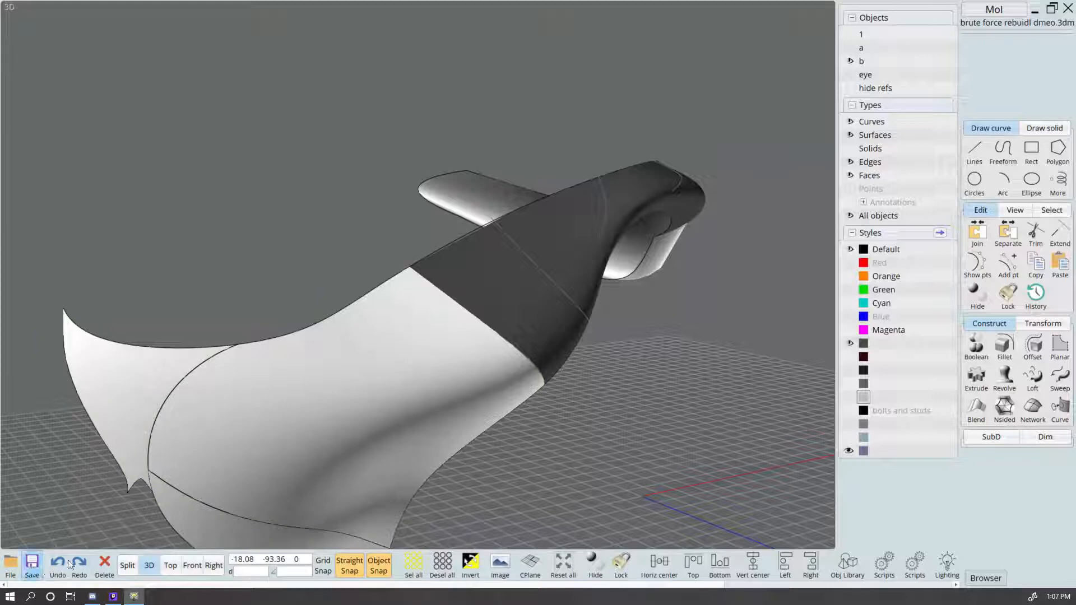
Step: Fit all views to the model and inspect the dark arch surface and its transitions to the adjoining white pieces in full 3D
left_click(127, 565)
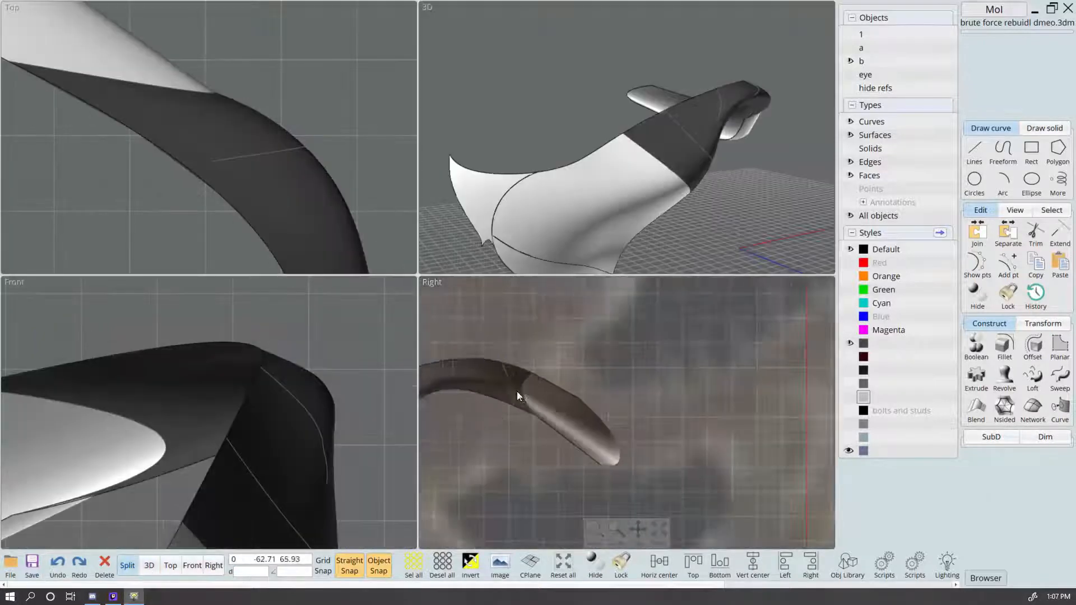
left_click(493, 367)
left_click(493, 367)
left_click(563, 565)
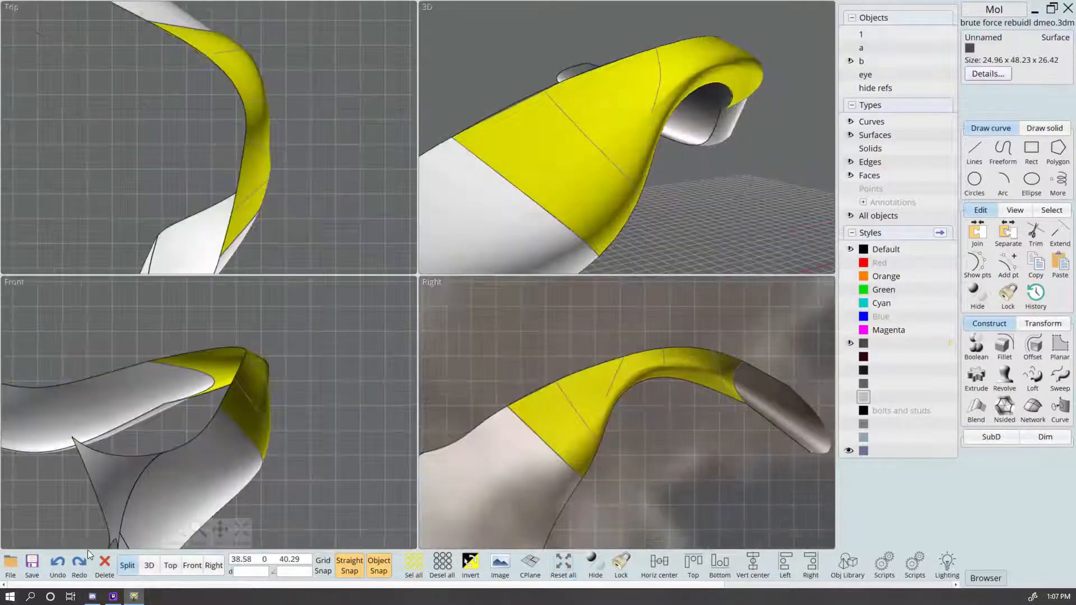
left_click(149, 565)
scroll(630, 368, "down", 2)
right_click_drag(633, 351, 716, 332)
left_click(675, 353)
left_click(560, 228)
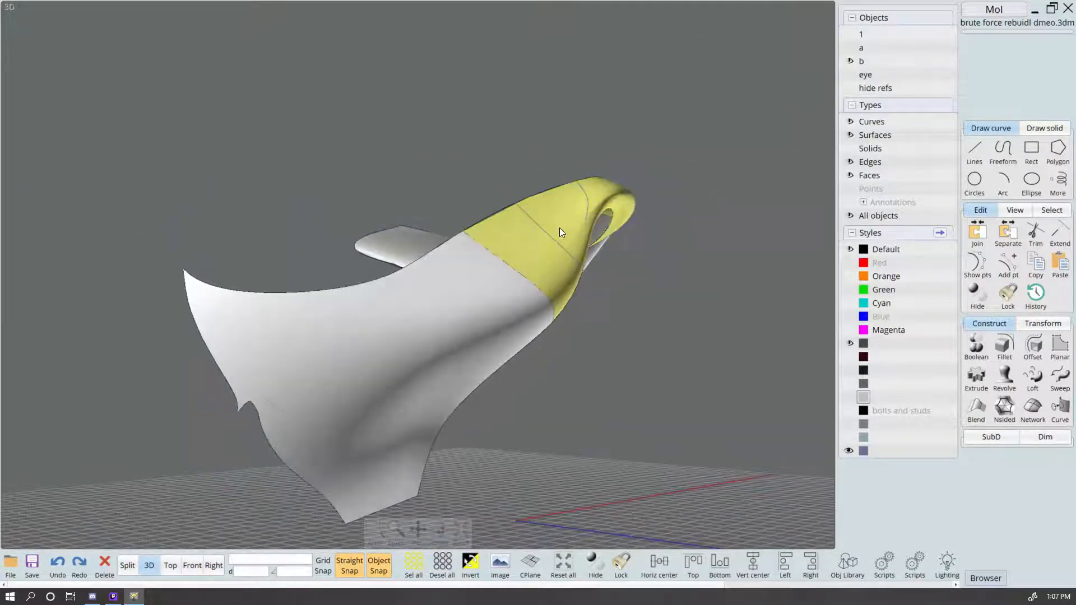
right_click_drag(650, 314, 621, 301)
left_click(735, 365)
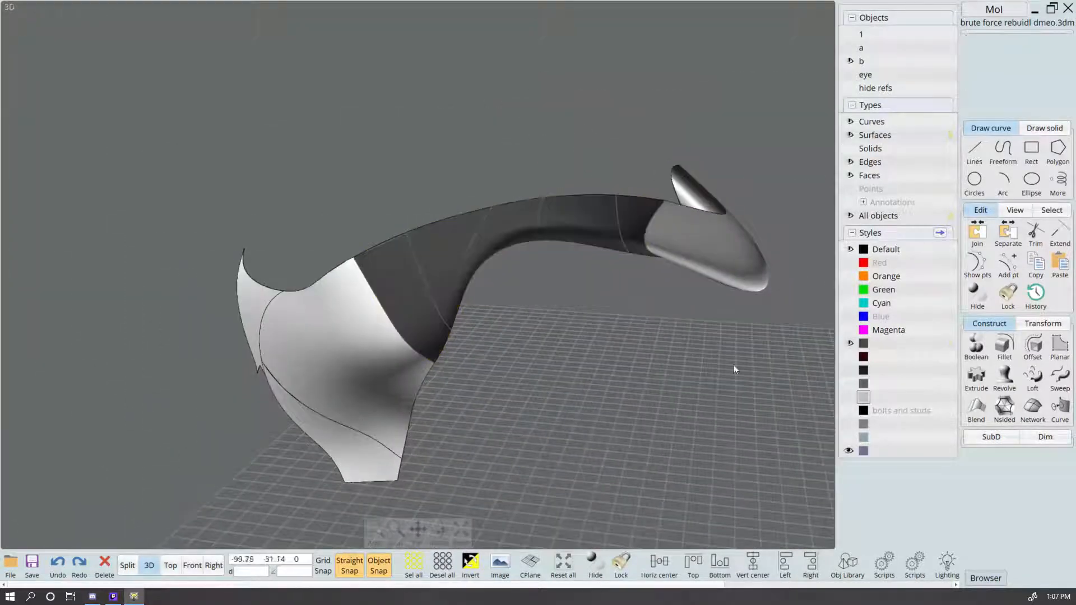
Step: Examine how the dark arch surface flows into the white cheek surface and the rounded rear piece from several angles
left_click(338, 335)
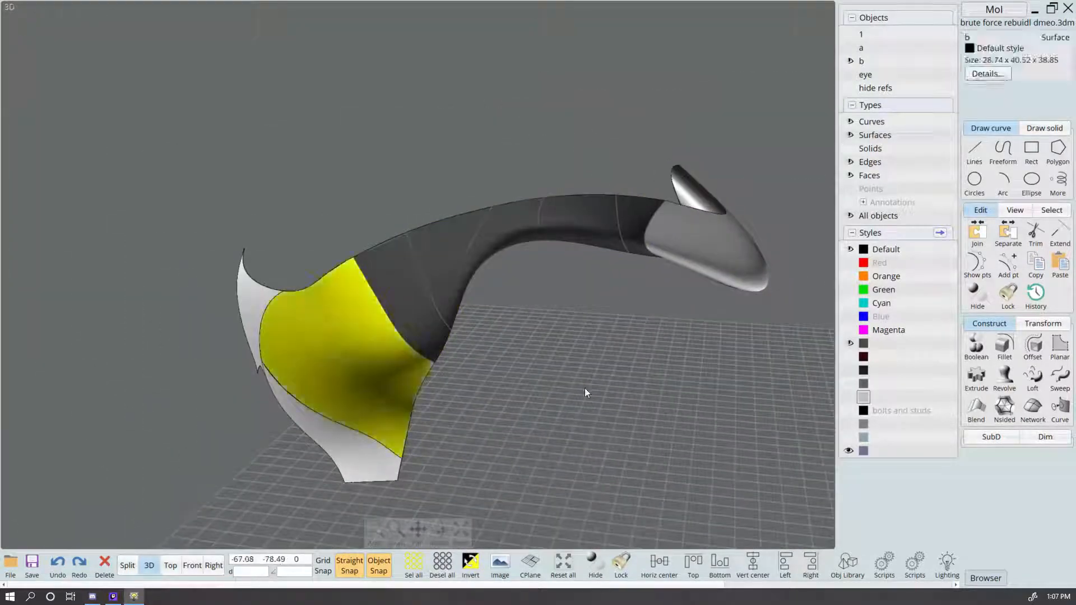
left_click(661, 270)
left_click(672, 238)
right_click_drag(653, 370, 689, 398)
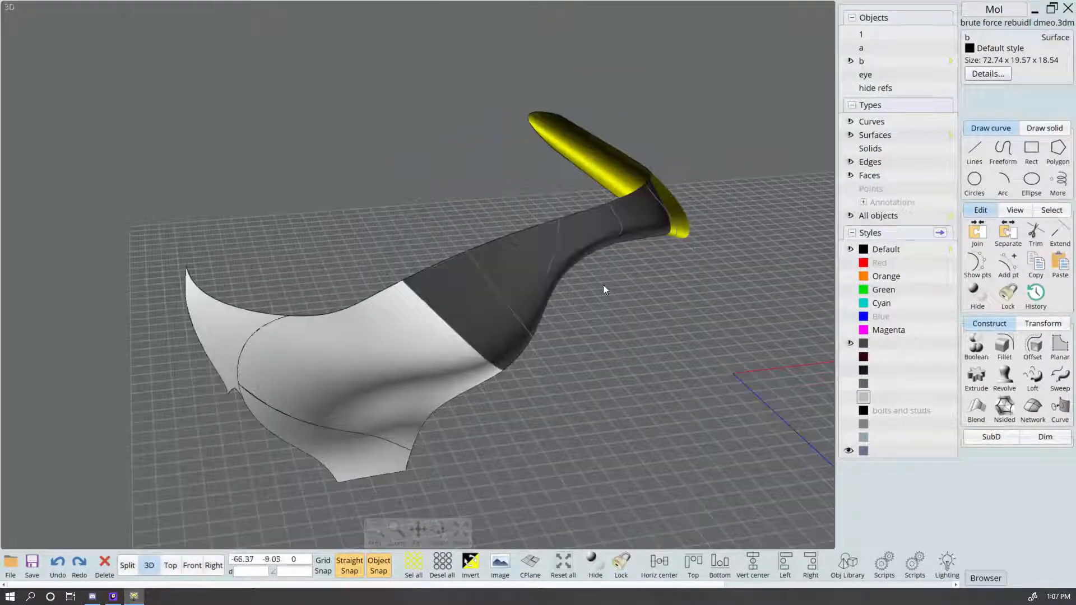
left_click(706, 350)
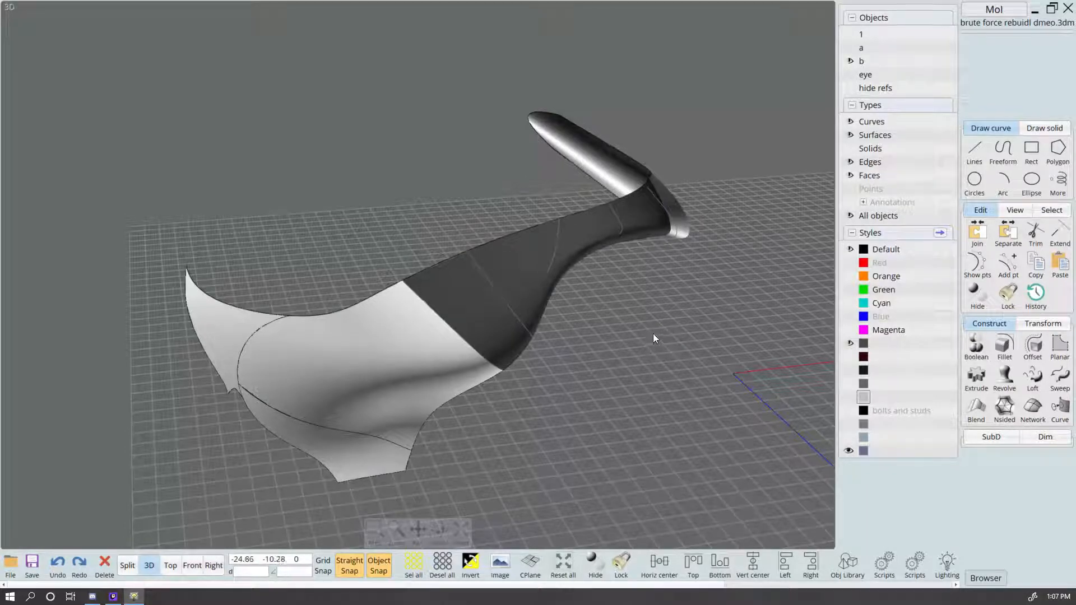
left_click(587, 232)
right_click_drag(624, 341, 644, 297)
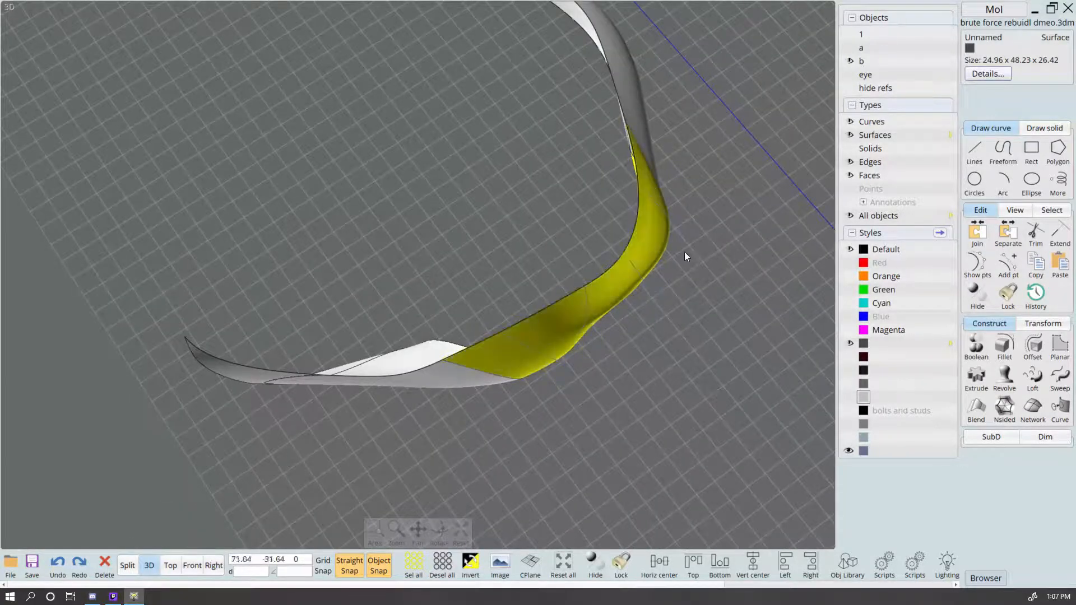
left_click(715, 383)
right_click_drag(715, 384, 673, 347)
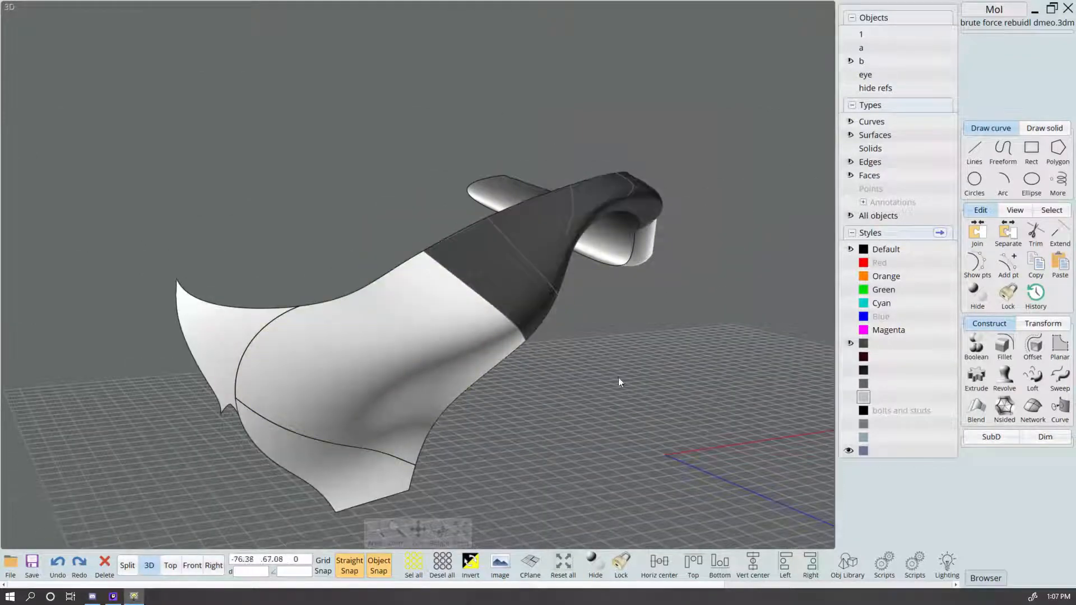
right_click_drag(617, 378, 697, 204)
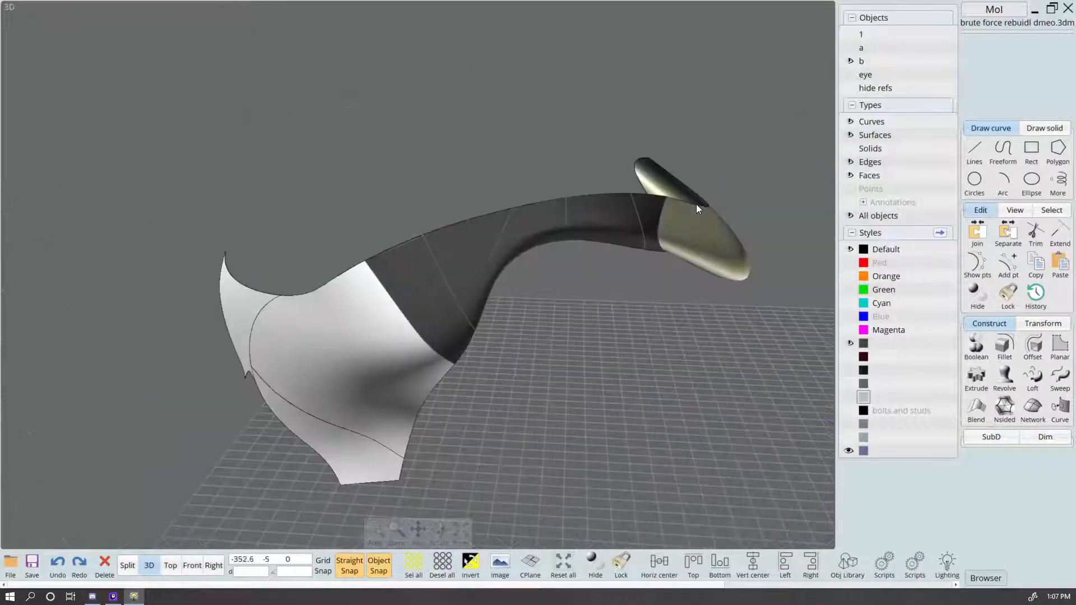
left_click(700, 246)
left_click(343, 327)
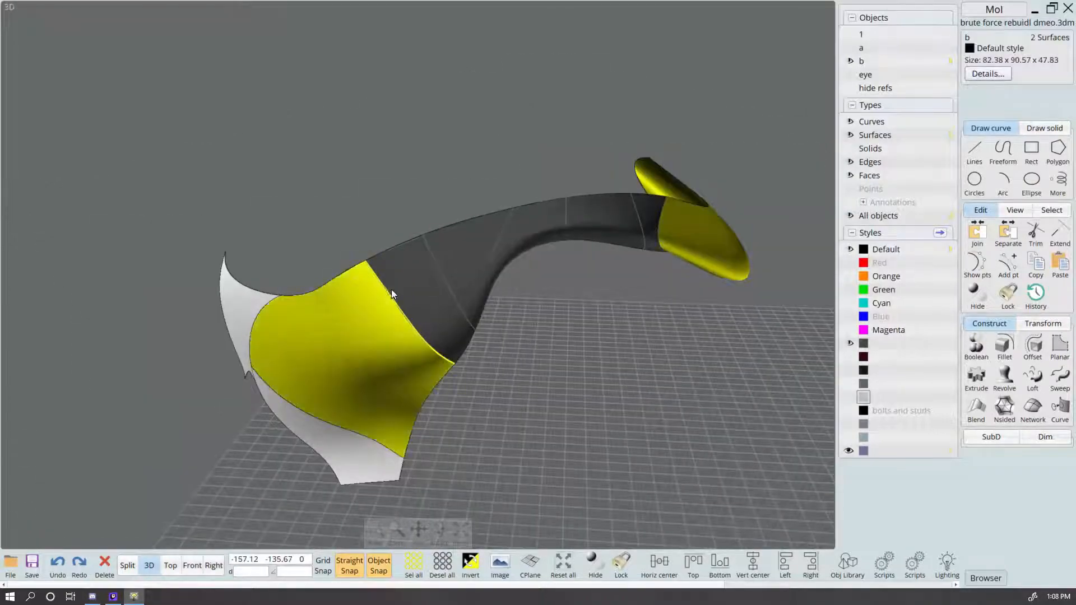
left_click(550, 389)
right_click_drag(550, 389, 535, 231)
right_click_drag(448, 284, 679, 368)
left_click(442, 309)
right_click_drag(533, 338, 309, 347)
left_click(577, 379)
left_click(674, 272)
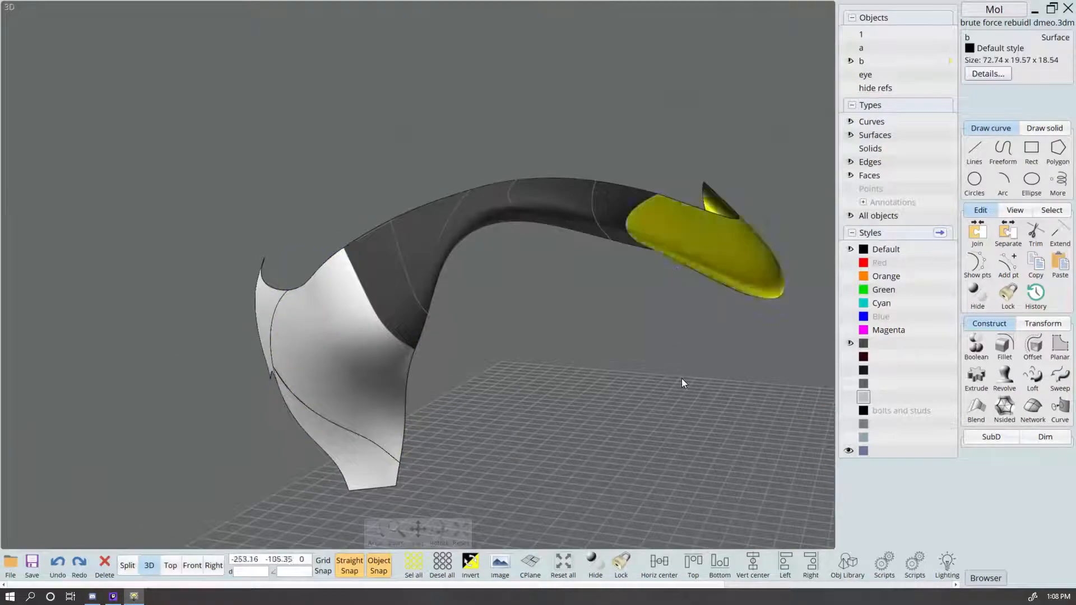
left_click(682, 378)
right_click_drag(663, 376, 729, 360)
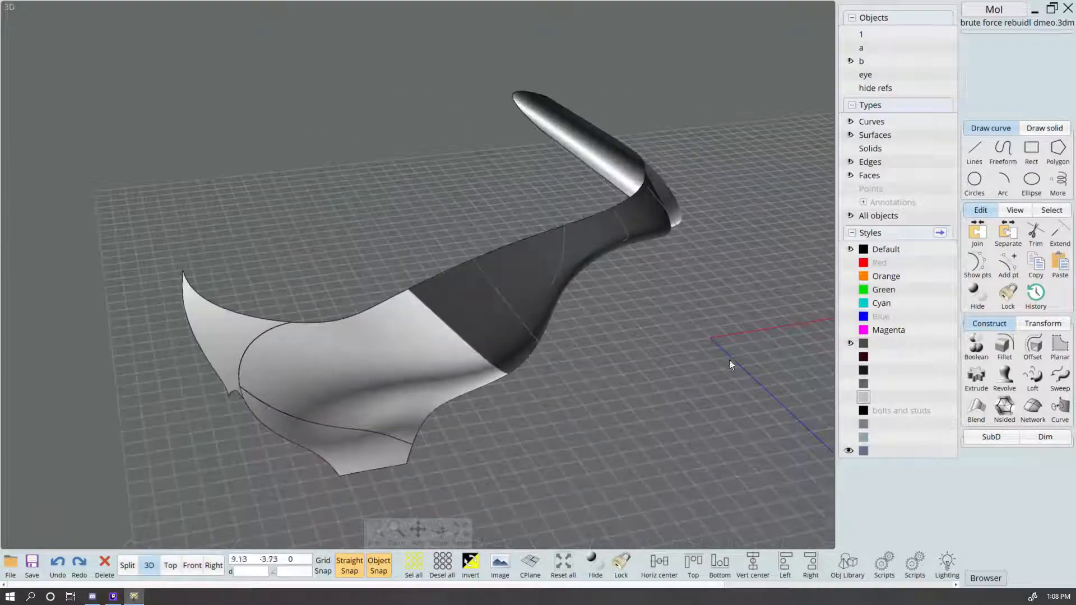
Step: Bring back the full head model while hiding all curves and the loose strap and disc pieces beside it
right_click(977, 309)
left_click(701, 431)
right_click_drag(700, 429, 324, 321)
left_click(850, 122)
left_click_drag(218, 343, 2, 182)
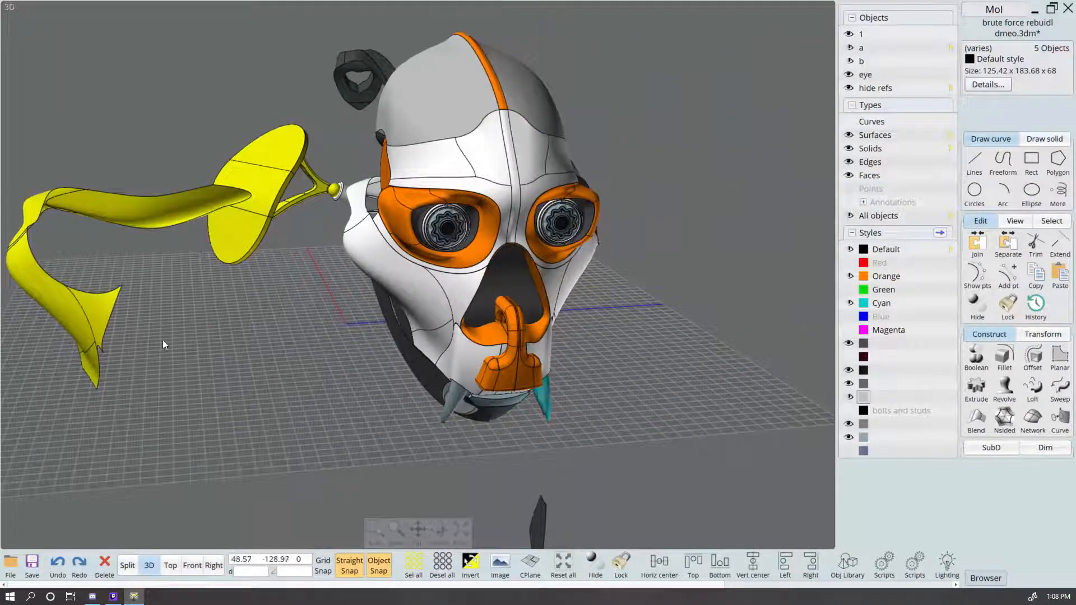
left_click(977, 305)
right_click_drag(633, 402, 724, 393)
Step: Isolate the rebuilt dark arch surface together with the white arch surface on the opposite side of the head
scroll(302, 271, "up", 5)
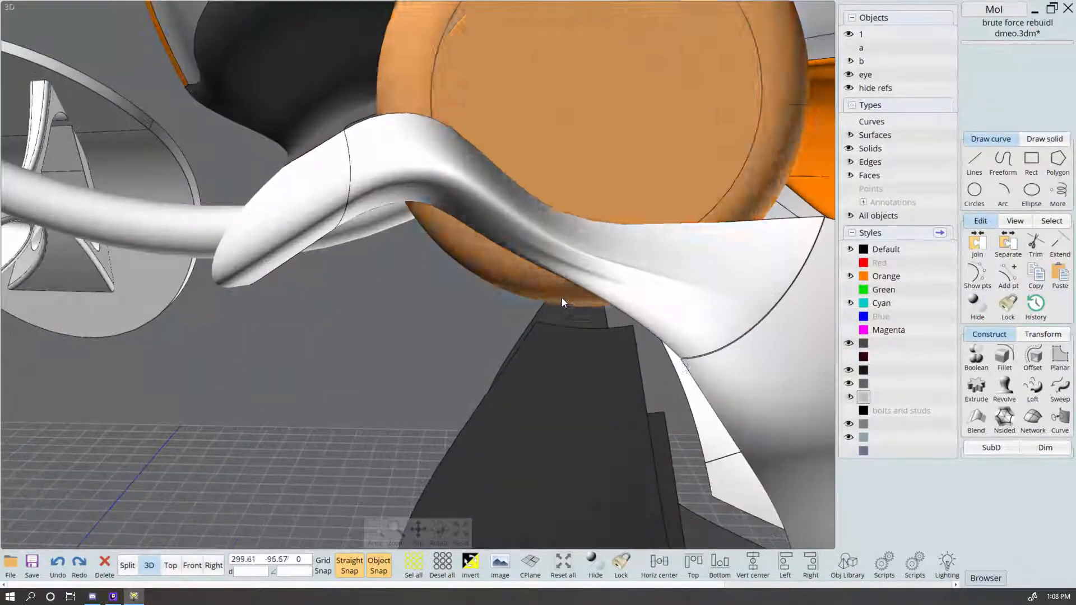
scroll(562, 298, "down", 3)
left_click(338, 180)
right_click_drag(338, 180, 453, 189)
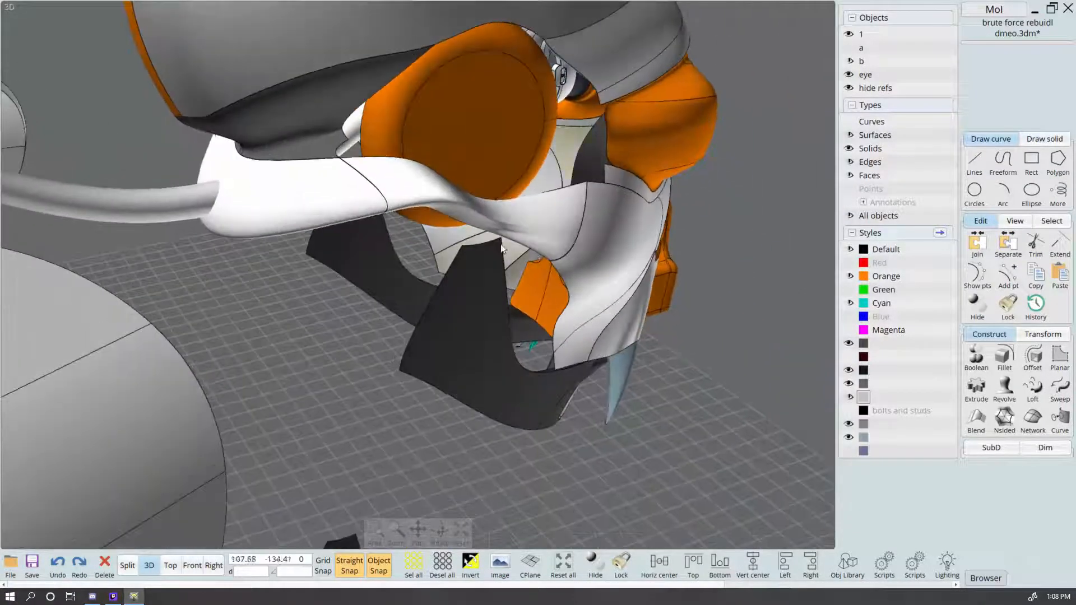
left_click(487, 208)
right_click_drag(606, 318, 908, 376)
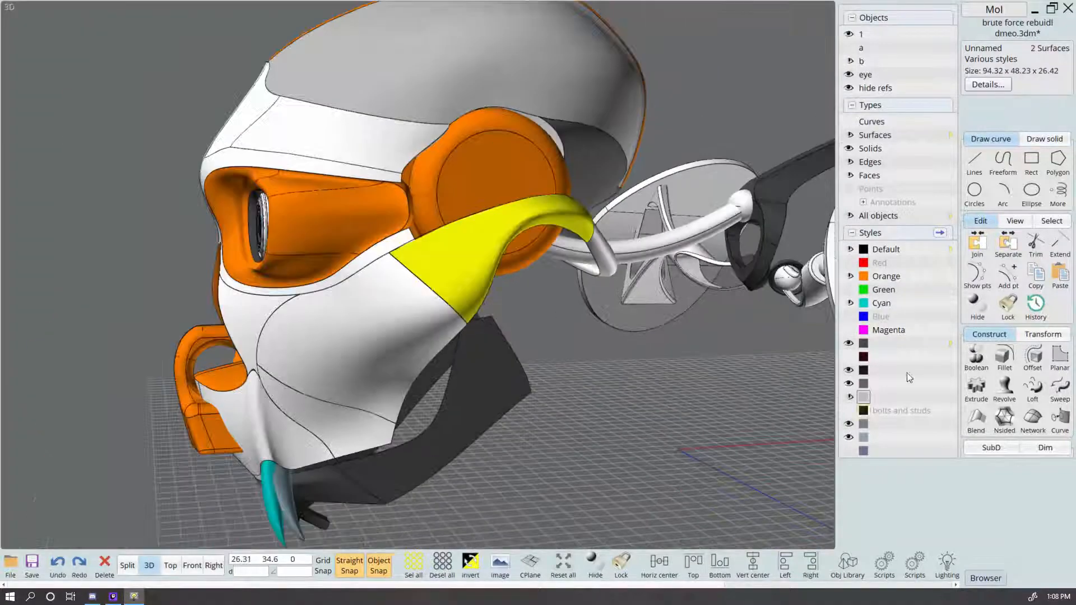
right_click(970, 308)
Step: Compare the rebuilt dark arch surface with the opposite white arch surface from several angles
left_click(408, 358)
right_click_drag(409, 358, 428, 234)
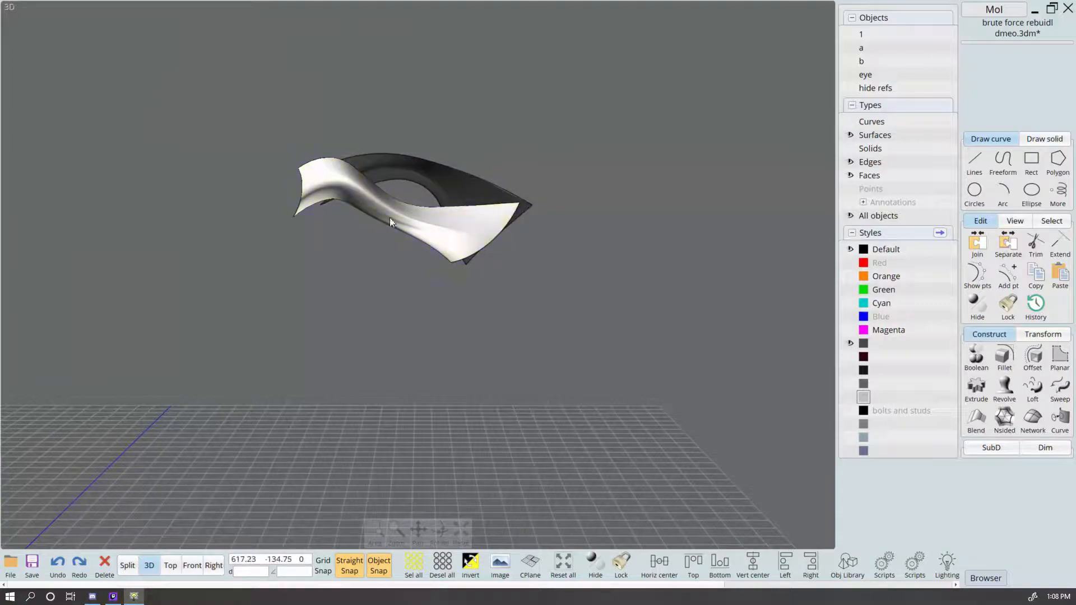
middle_click_drag(456, 302, 622, 333)
left_click(623, 333)
scroll(623, 334, "down", 3)
right_click_drag(688, 382, 423, 344)
left_click(677, 395)
left_click(474, 357)
left_click(548, 382)
left_click(408, 318)
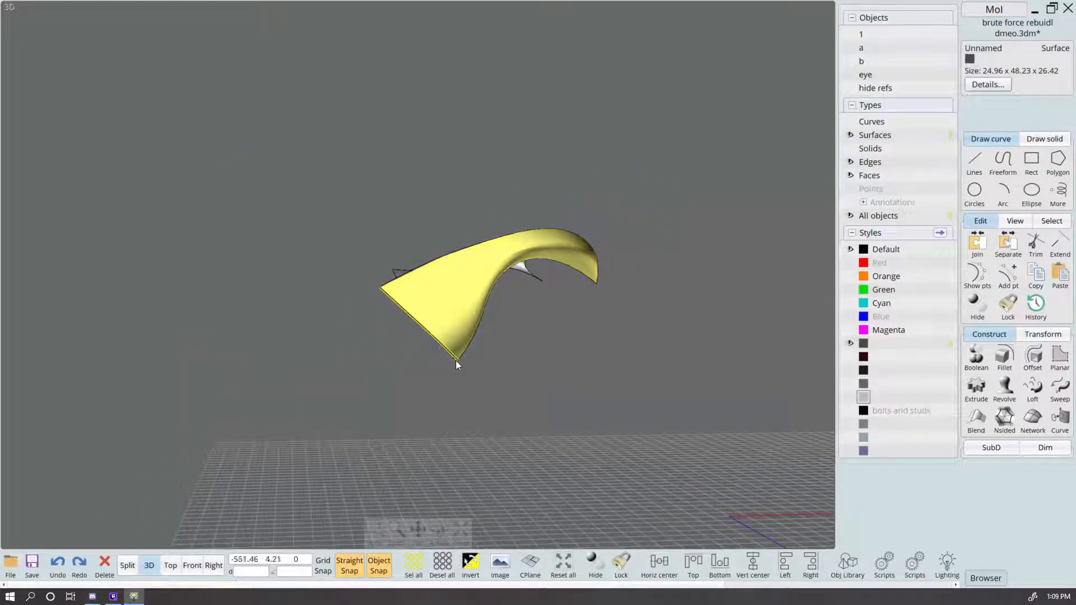
left_click(589, 397)
Step: Restore the hidden head parts and pick out the cheek, arch and rear connecting surfaces on both sides
right_click(976, 316)
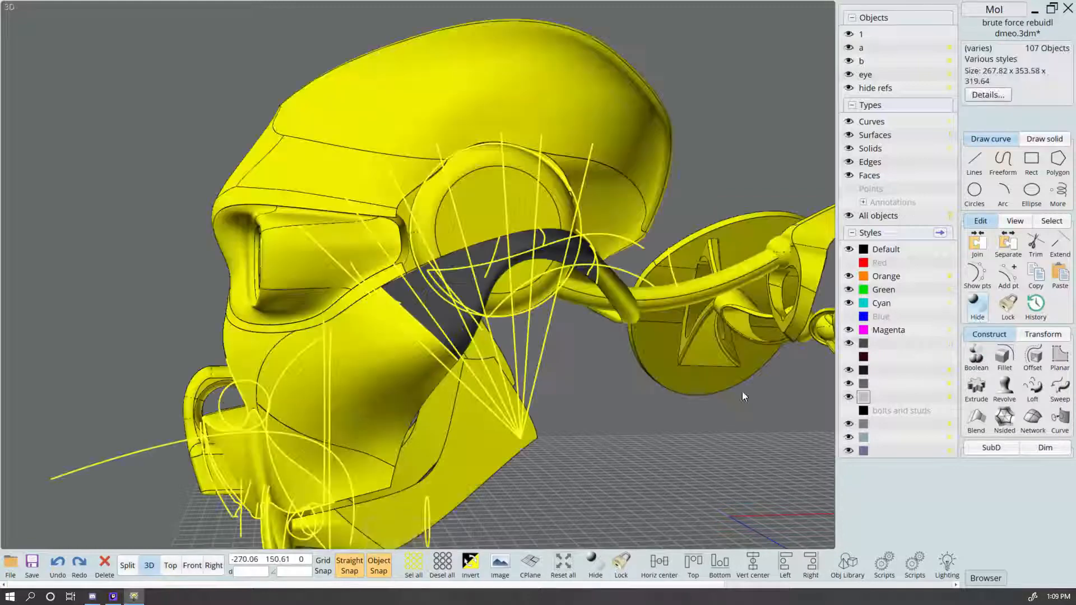
left_click(589, 393)
left_click(392, 382)
left_click(443, 314)
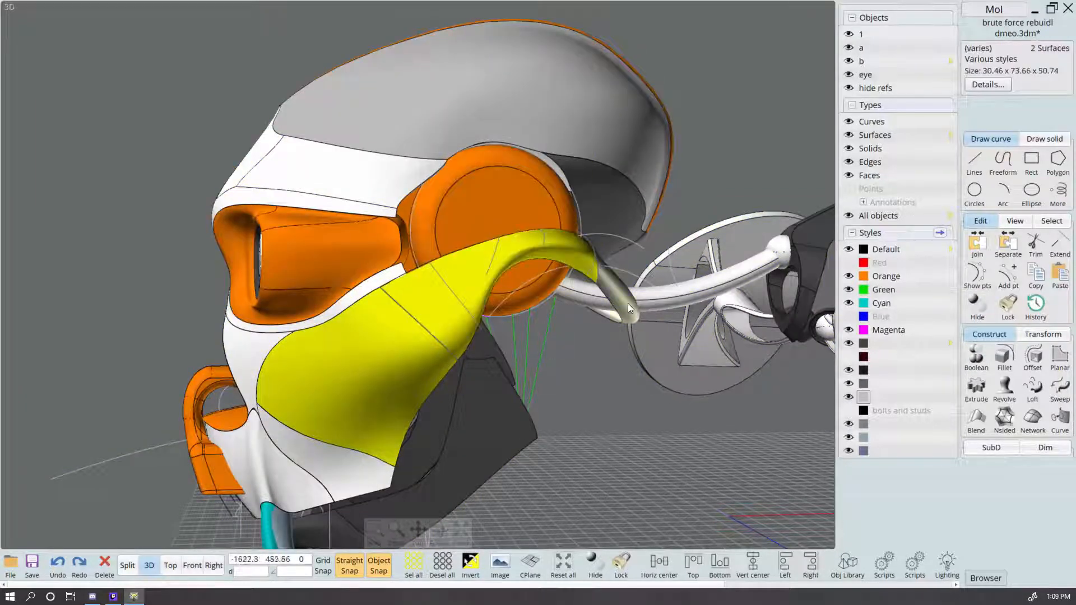
left_click(627, 304)
right_click_drag(628, 304, 444, 333)
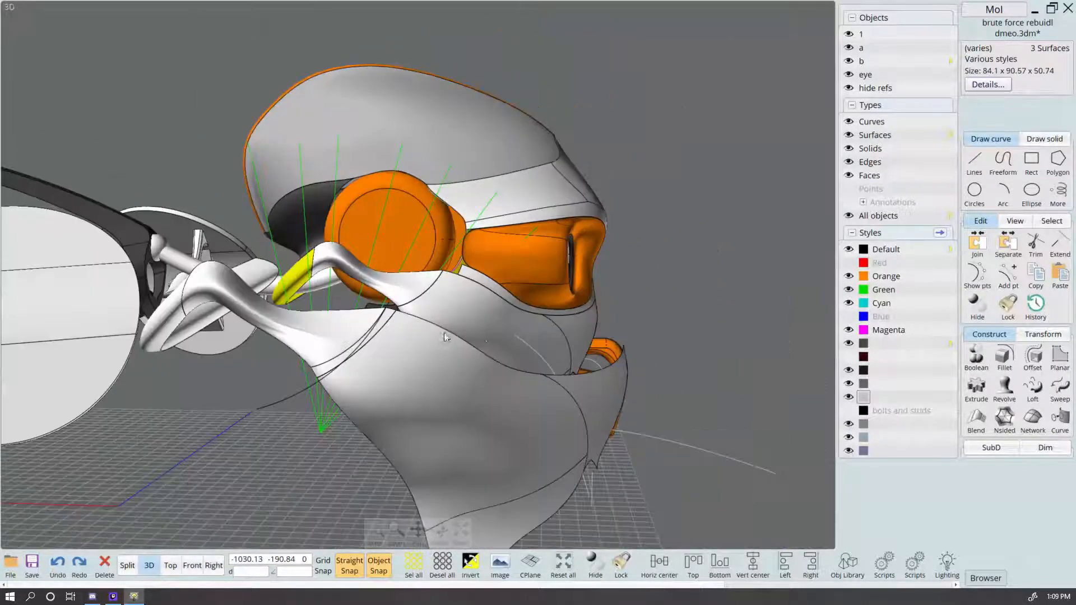
left_click(484, 326)
left_click(385, 283)
left_click(977, 307, "ctrl")
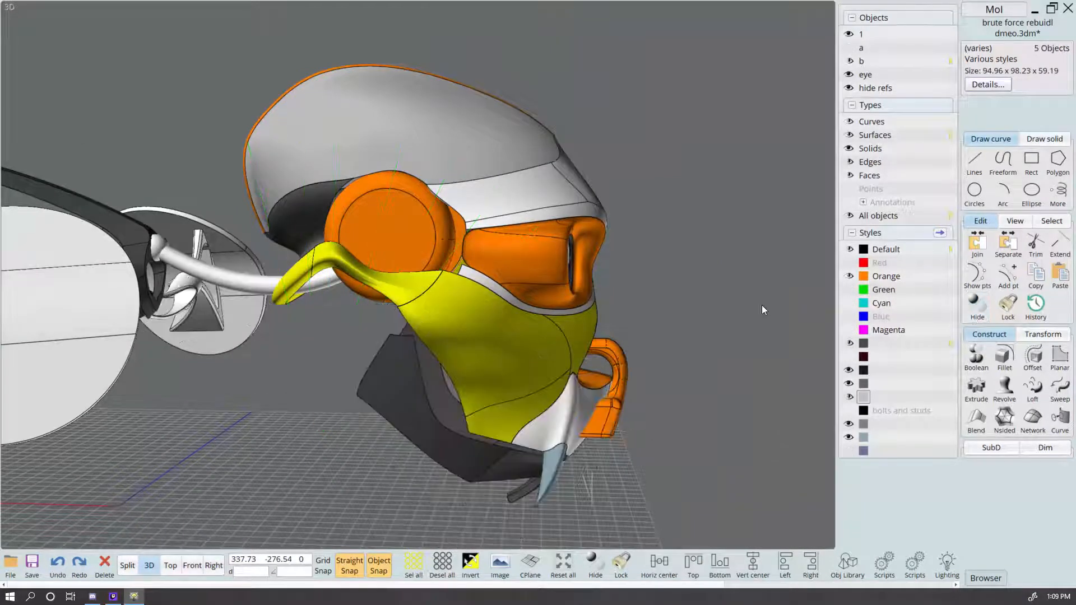
left_click(761, 310)
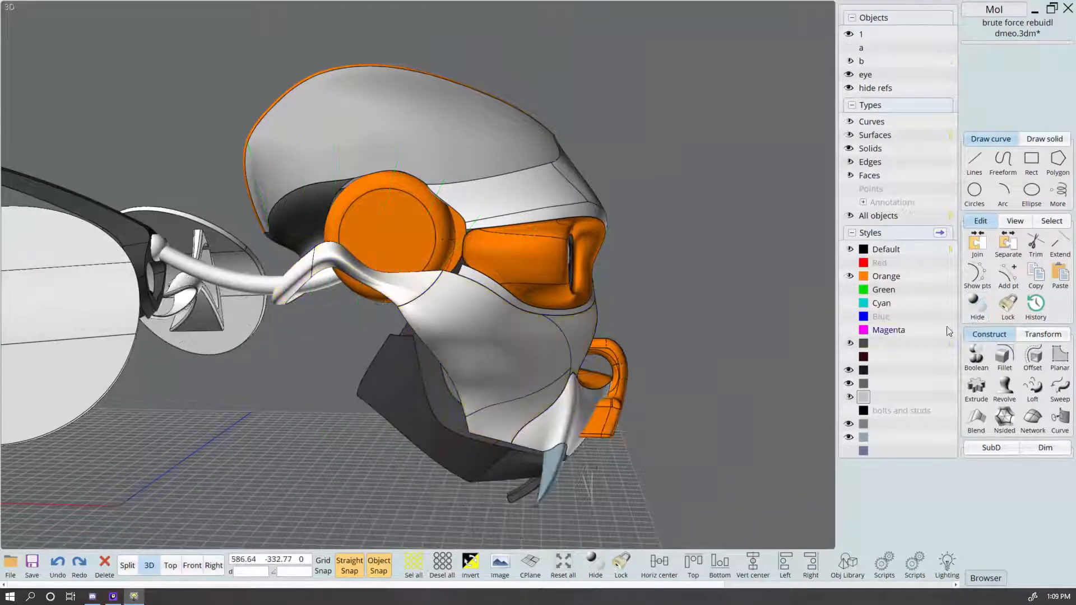
Step: Isolate the five cheek, arch and rear connecting surfaces from the rest of the head
left_click(418, 303)
left_click(416, 289)
right_click_drag(610, 255, 413, 238)
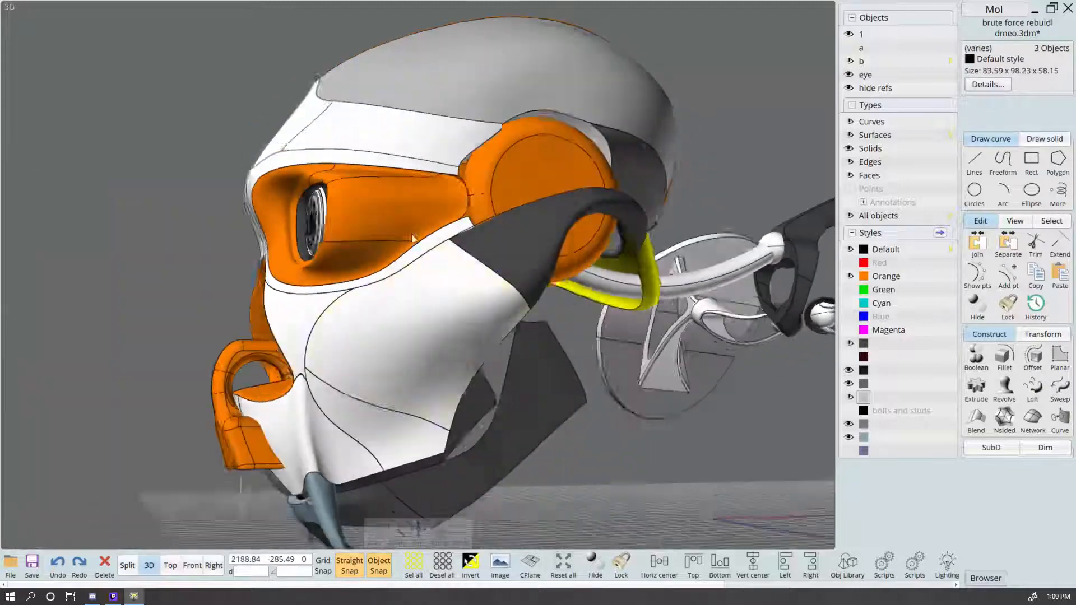
left_click(359, 328)
left_click(504, 263)
left_click(977, 307, "ctrl")
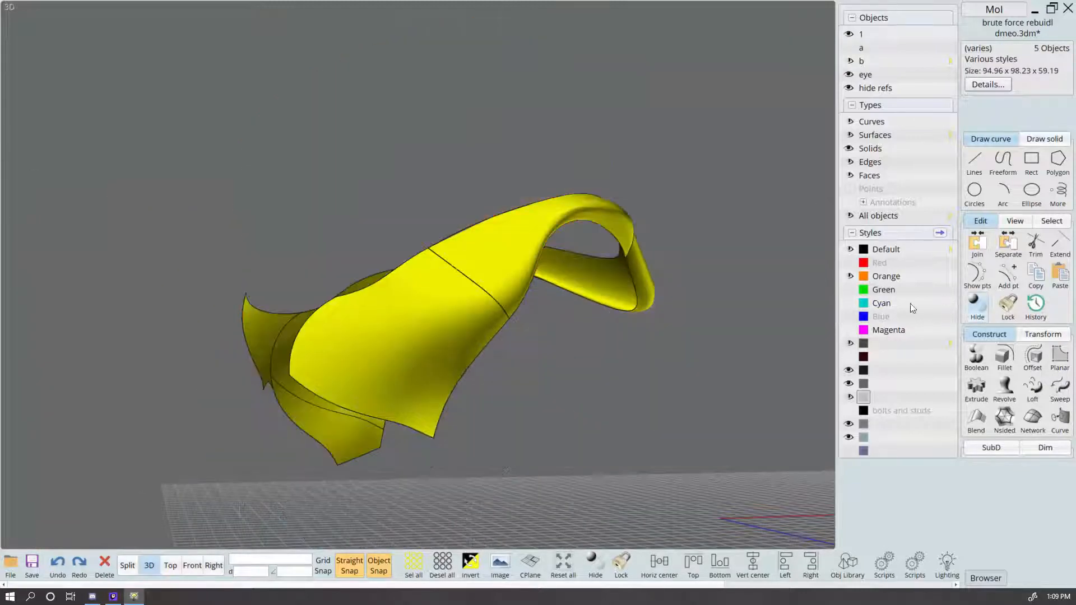
left_click(530, 323)
Step: Hide the edge display and assign the Default style to all the isolated surfaces
scroll(638, 366, "up", 5)
mouse_move(638, 366)
right_mouse_down()
mouse_move(640, 338)
mouse_move(634, 365)
right_mouse_up()
scroll(640, 338, "down", 4)
left_click(634, 365)
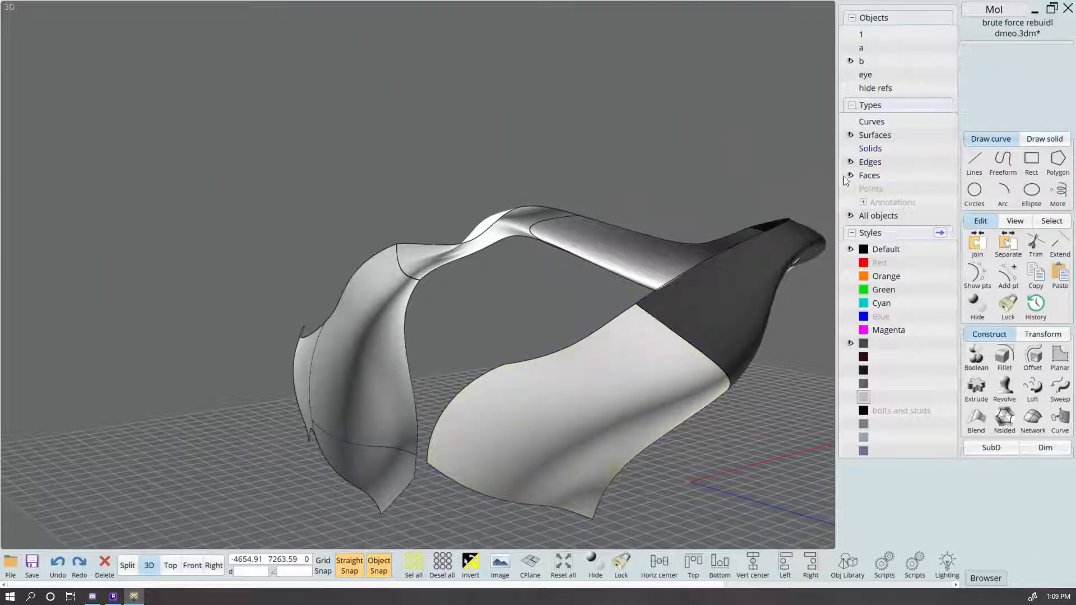
left_click(851, 162)
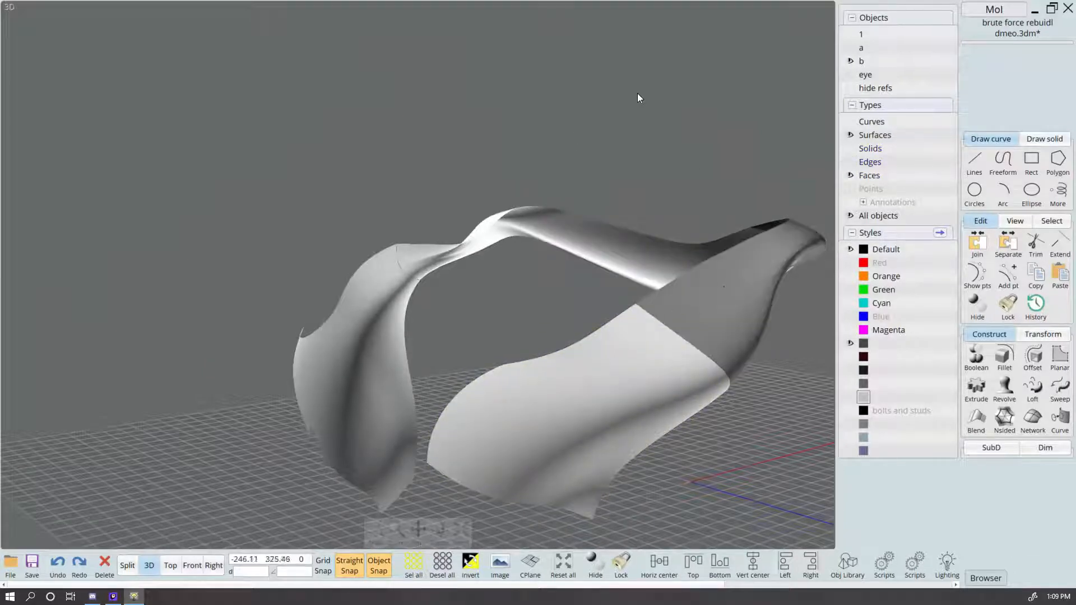
scroll(636, 91, "down", 3)
key("ctrl+a")
left_click(868, 247)
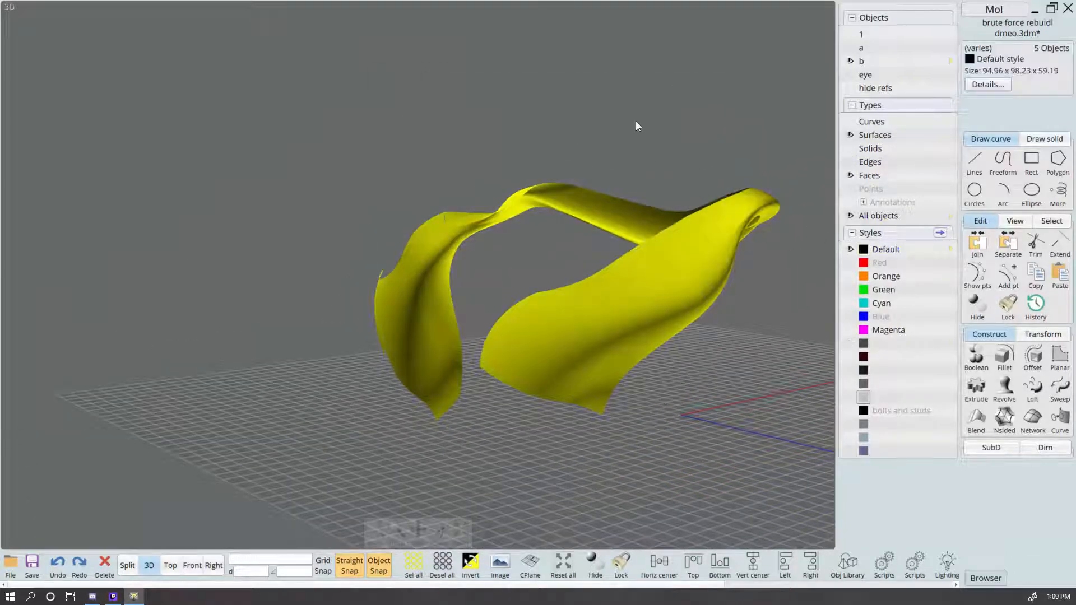
left_click(636, 122)
Step: Examine the shading across the seam between the rebuilt arch and the cheek surface up close
right_click_drag(659, 314, 638, 325)
scroll(639, 328, "up", 3)
right_click_drag(698, 384, 564, 350)
scroll(538, 332, "up", 2)
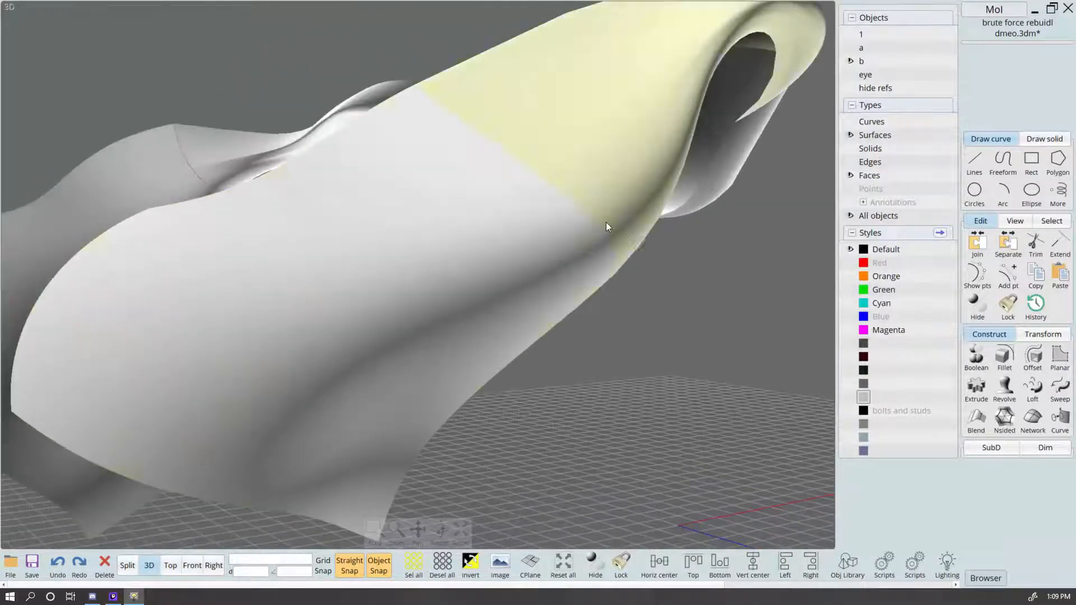
scroll(611, 264, "up", 3)
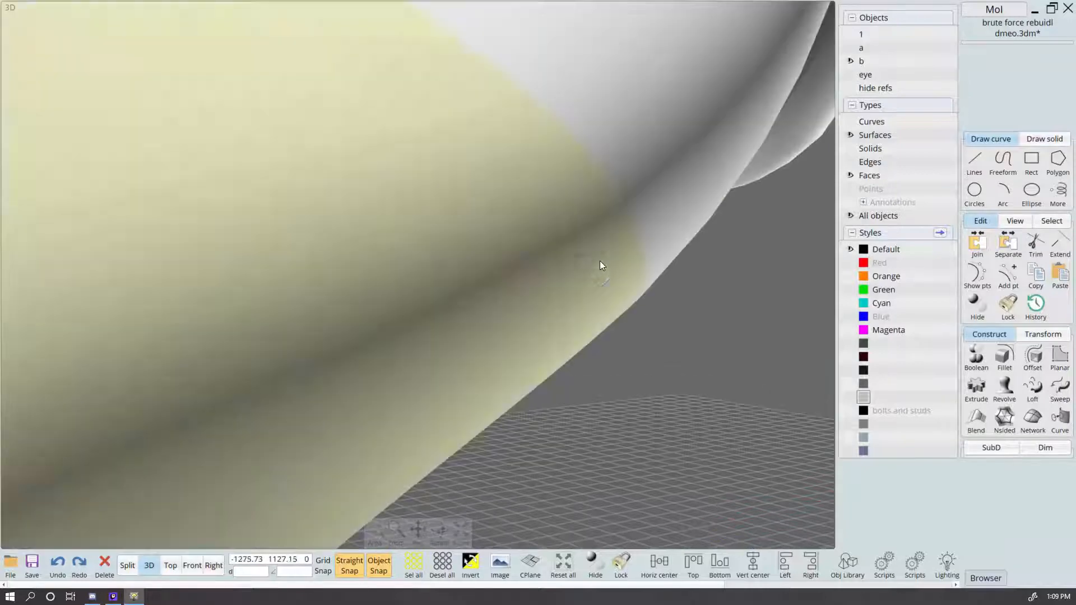
scroll(711, 331, "down", 5)
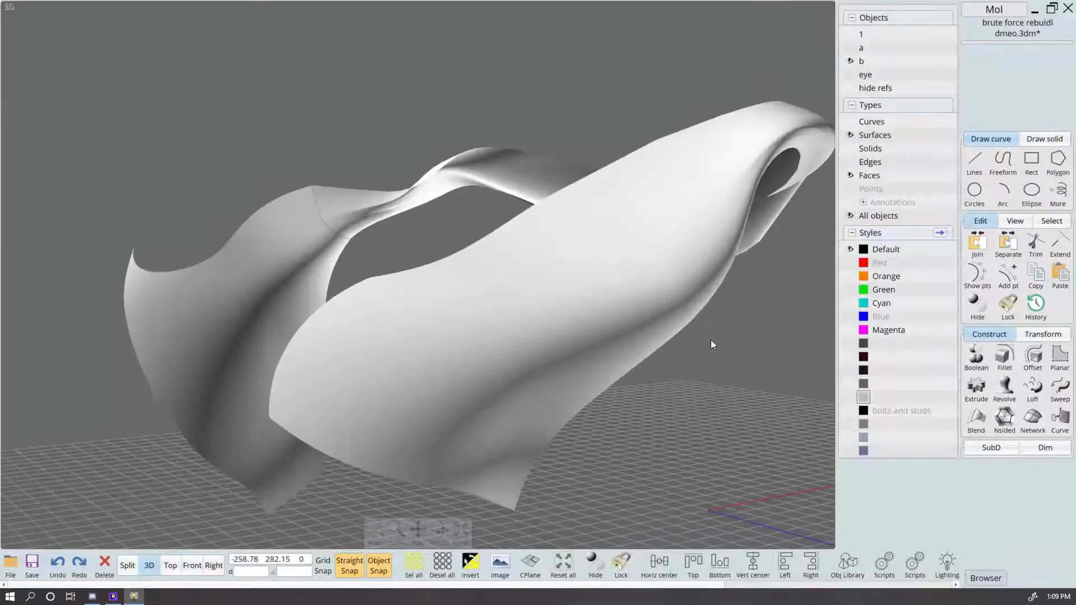
right_click_drag(711, 339, 544, 270)
Step: Join the rebuilt arch with the adjoining cheek surface and turn the edge display back on
left_click(544, 271)
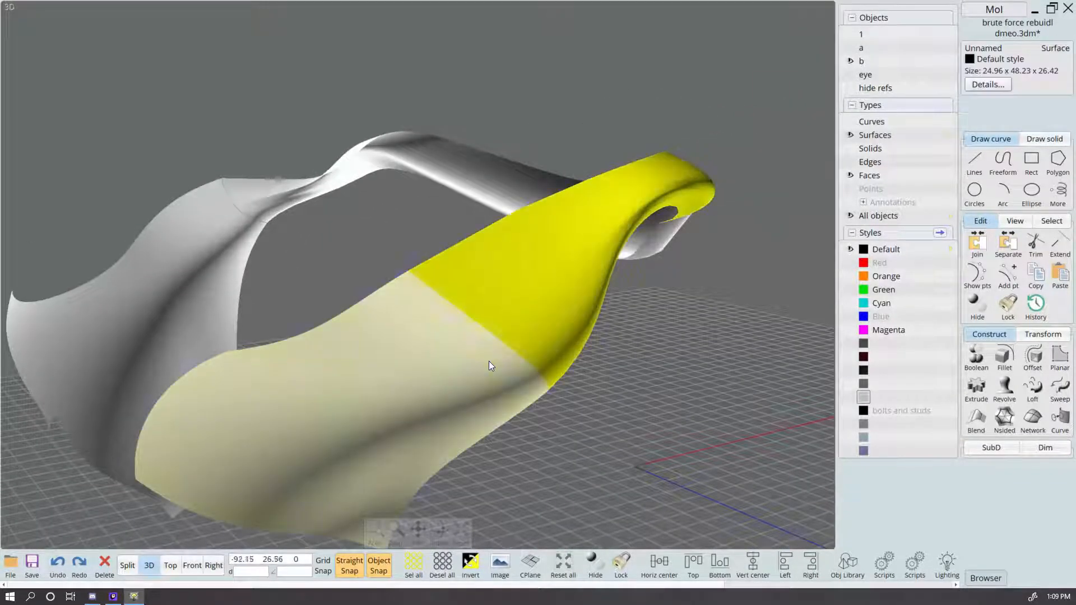
key("ctrl+j")
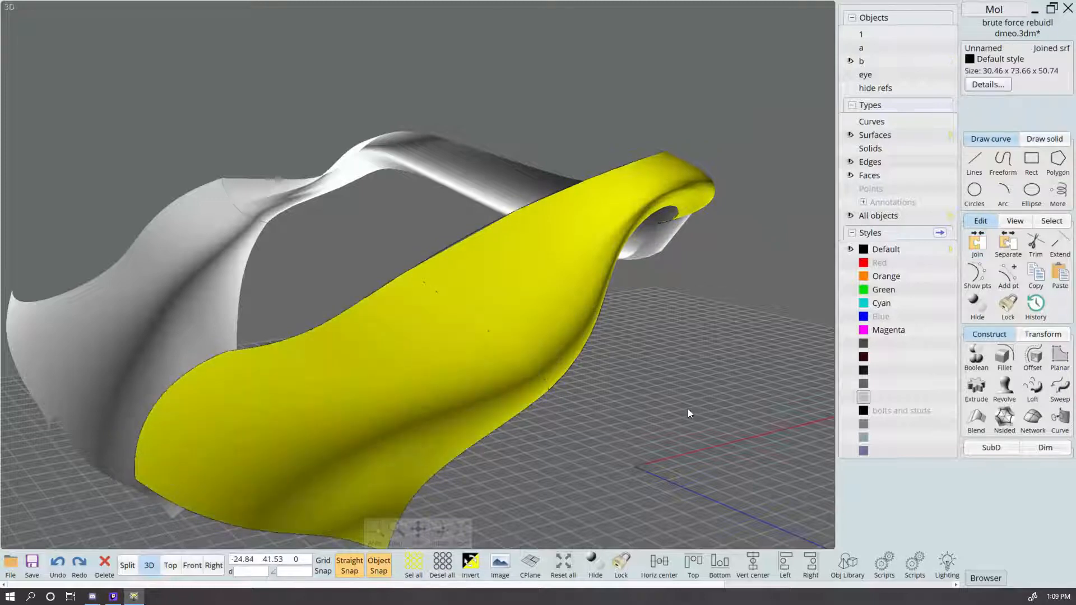
left_click(688, 408)
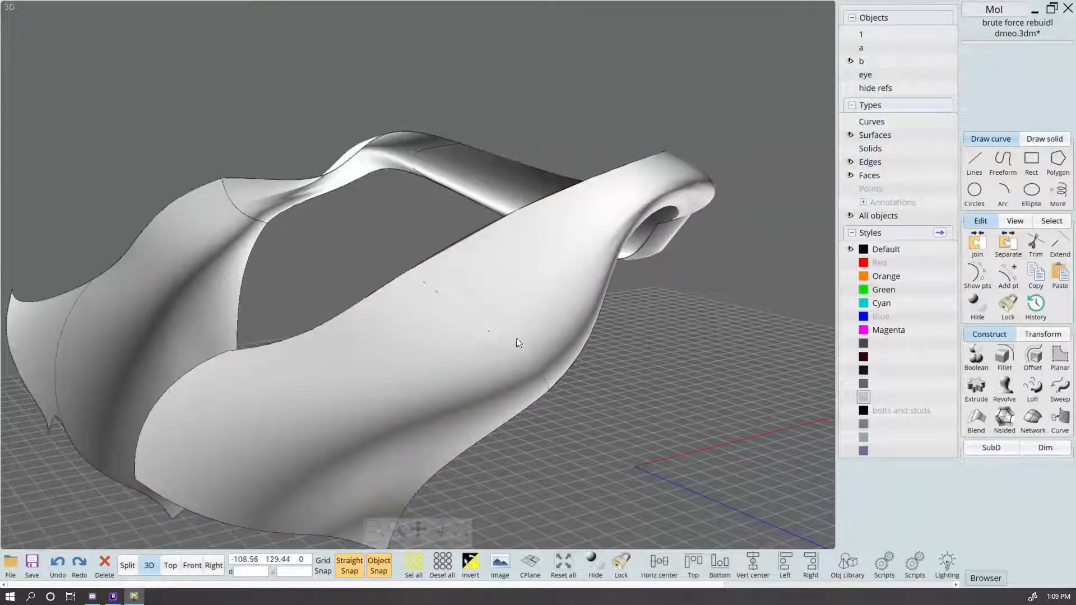
Step: Try to fillet the seam edge between the joined arch and cheek with a circular 0.2 radius
left_click(502, 338)
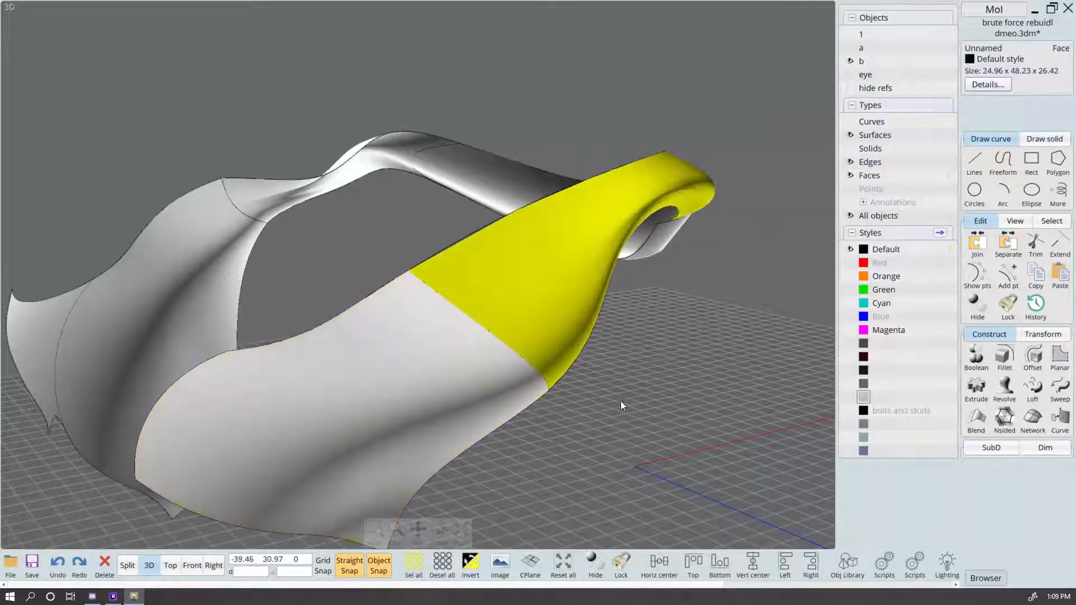
right_click_drag(616, 415, 610, 346)
left_click(610, 342)
key("f")
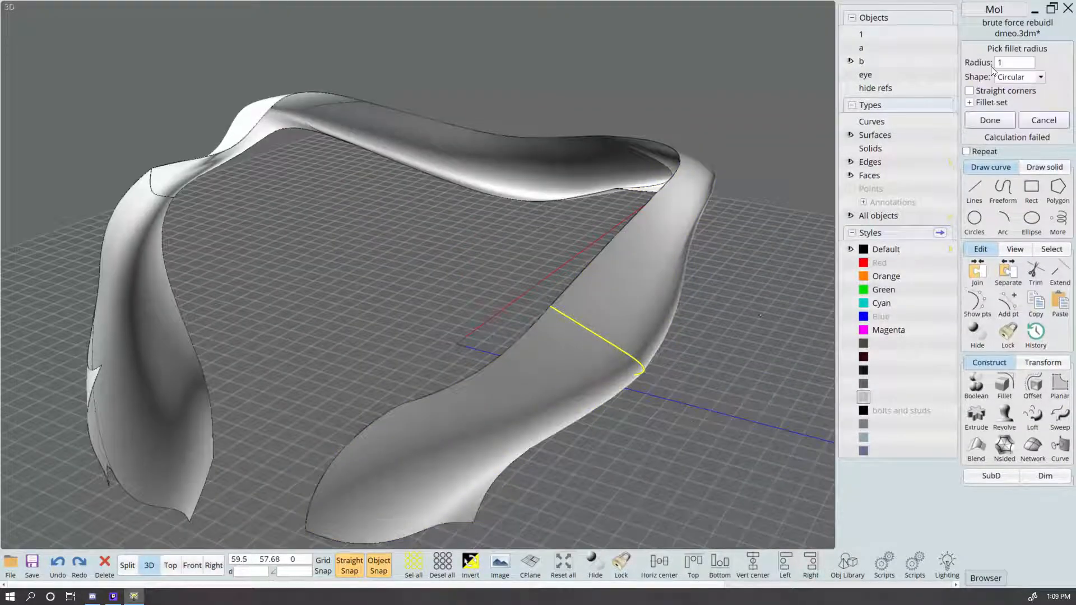
right_click_drag(745, 280, 746, 241)
left_click(1020, 64)
type(".2")
key("Return")
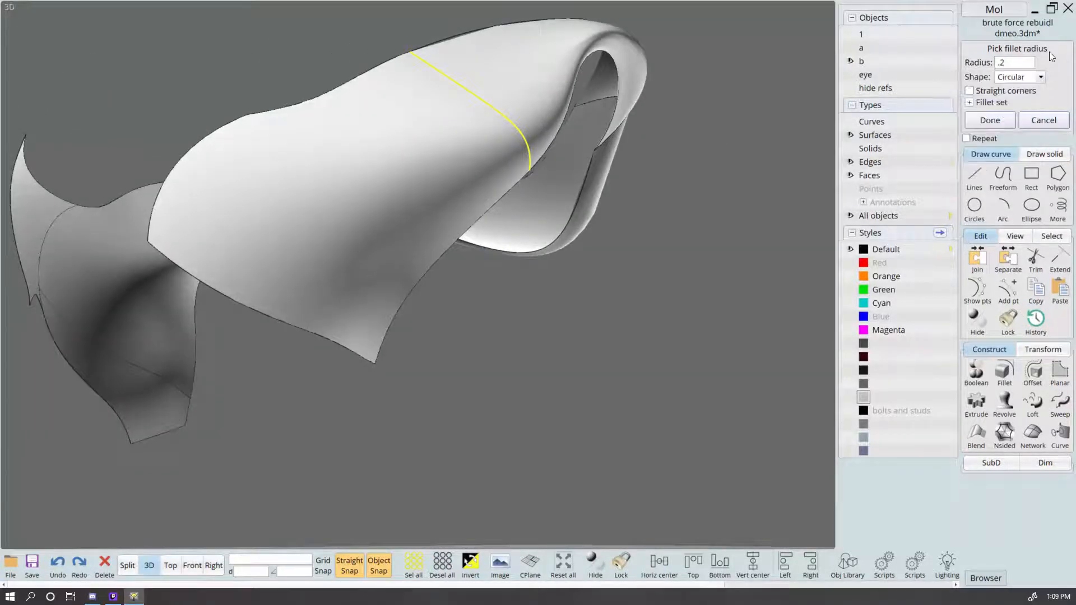
middle_click_drag(727, 223, 655, 284)
left_click(1044, 120)
key("ctrl+z")
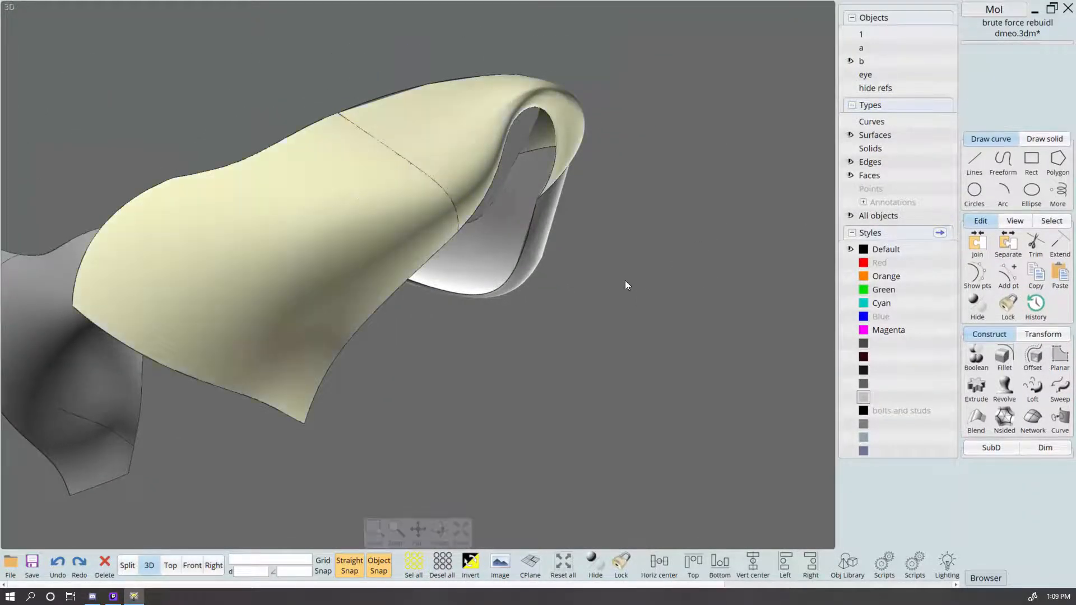
Step: Examine the joined arch and cheek and the seam where they meet the rear surface from several angles
left_click(624, 280)
right_click_drag(624, 280, 516, 335)
middle_click_drag(516, 336, 672, 315)
right_click_drag(673, 314, 497, 252)
scroll(497, 251, "up", 4)
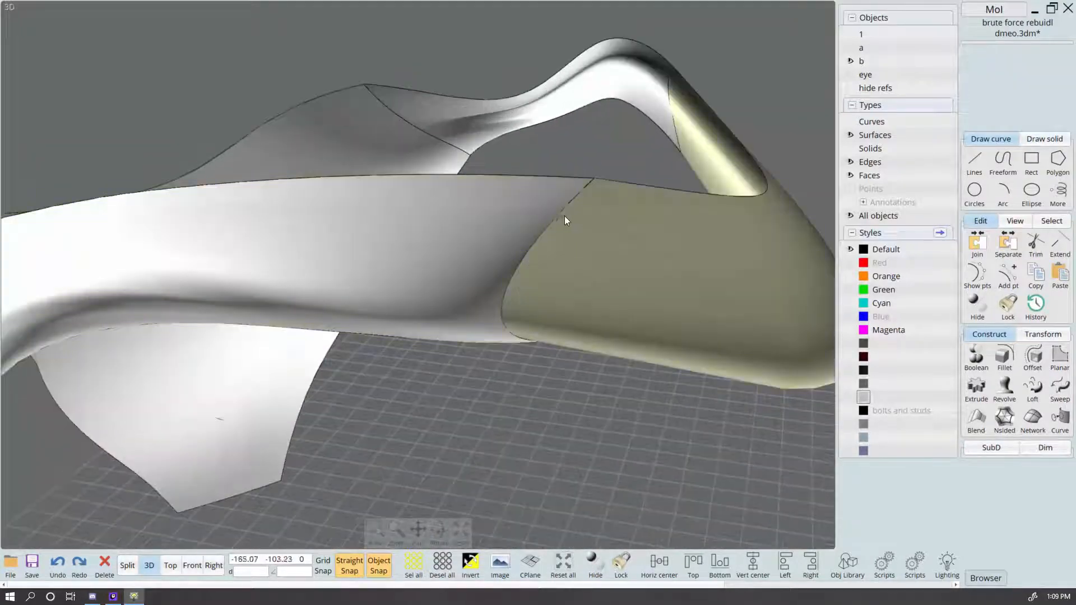
scroll(549, 208, "down", 3)
right_click_drag(550, 208, 611, 315)
Step: Select the rear surface and the joined arch surface and show the seam between them in the four-view layout
left_click(611, 314)
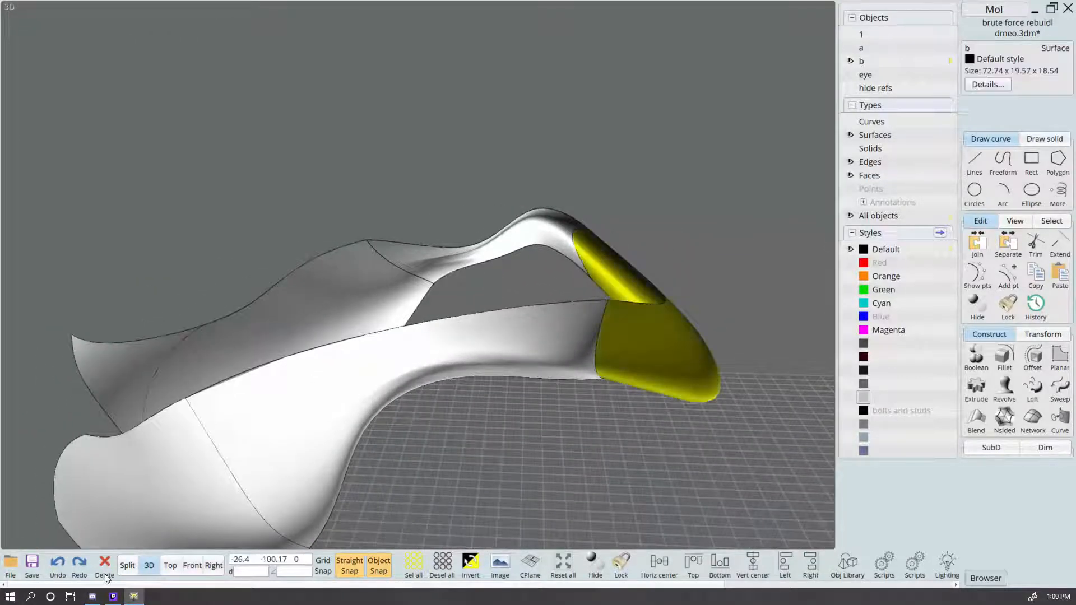
left_click(127, 566)
left_click(722, 374)
scroll(738, 410, "up", 3)
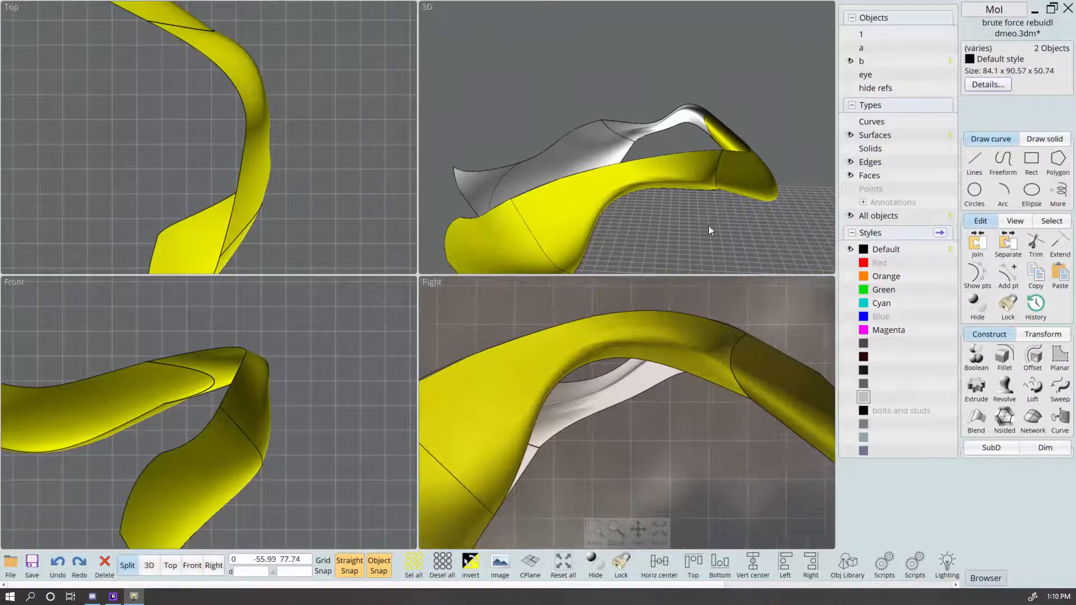
right_click_drag(708, 226, 755, 178)
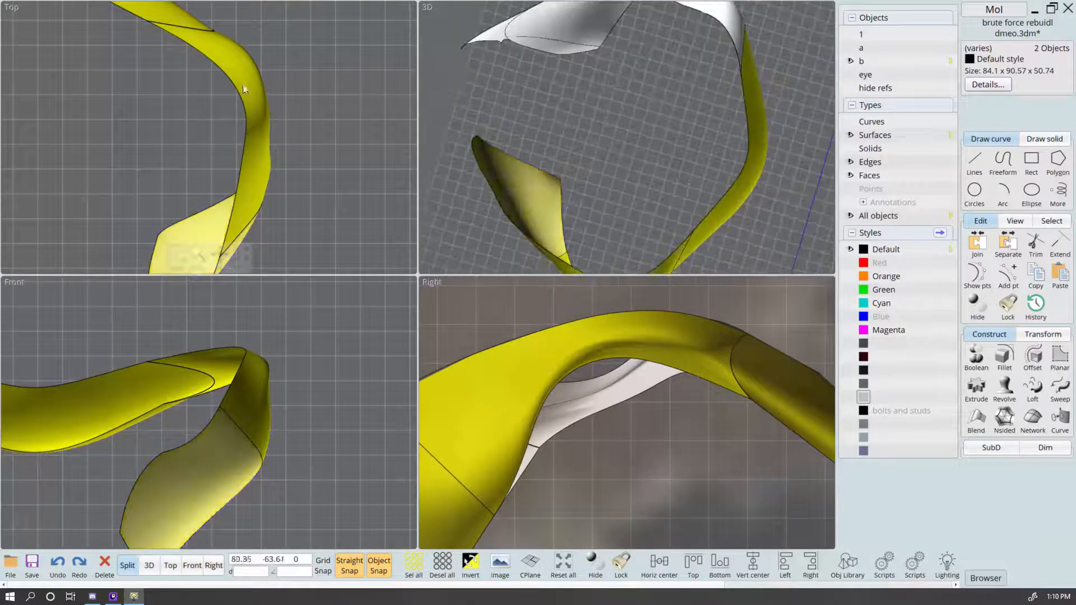
right_click_drag(242, 89, 315, 162)
scroll(315, 162, "up", 2)
right_click_drag(244, 60, 303, 108)
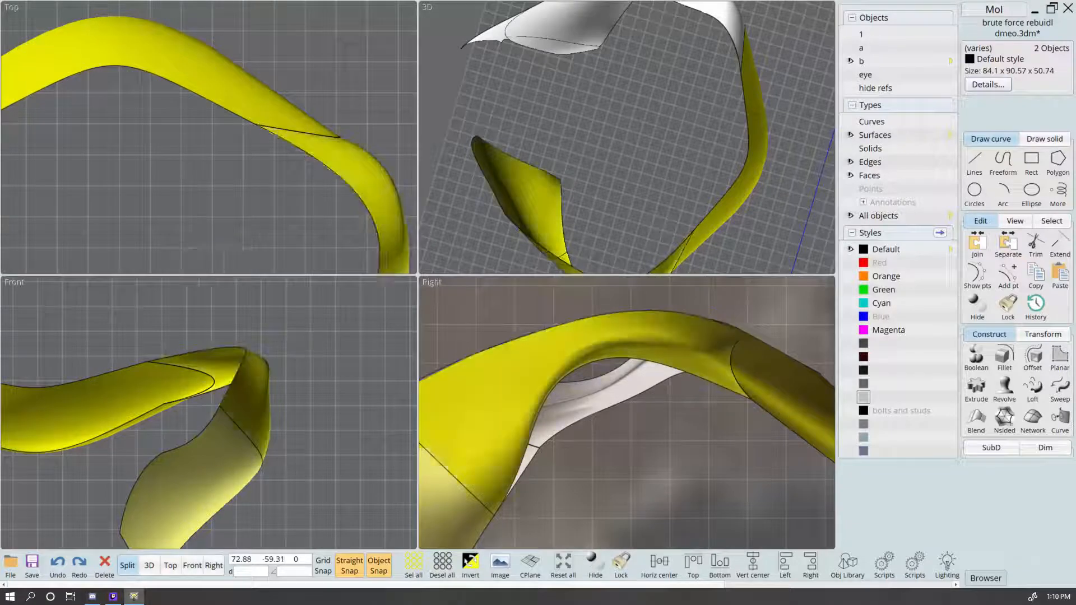
Step: Draw a three-point through-points curve, about 22 by 1.6 units, across the rear surface beside the seam in the Top view
left_click(1003, 181)
scroll(268, 123, "up", 2)
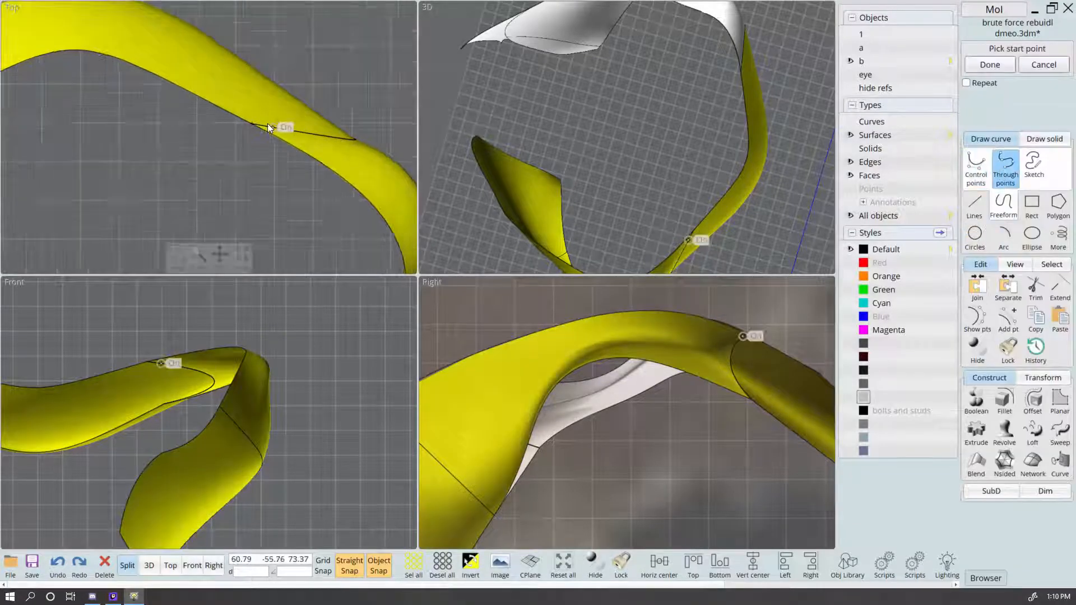
left_click(215, 108)
left_click(300, 122)
scroll(366, 115, "up", 1)
right_click_drag(365, 116, 297, 110)
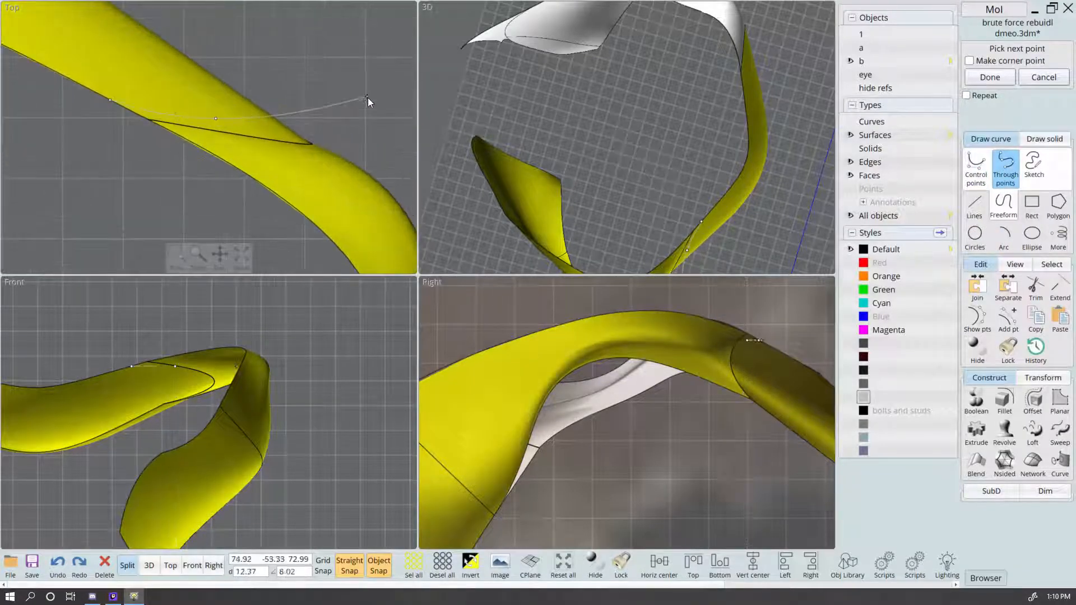
left_click(377, 119)
right_click(377, 119)
left_click(349, 79)
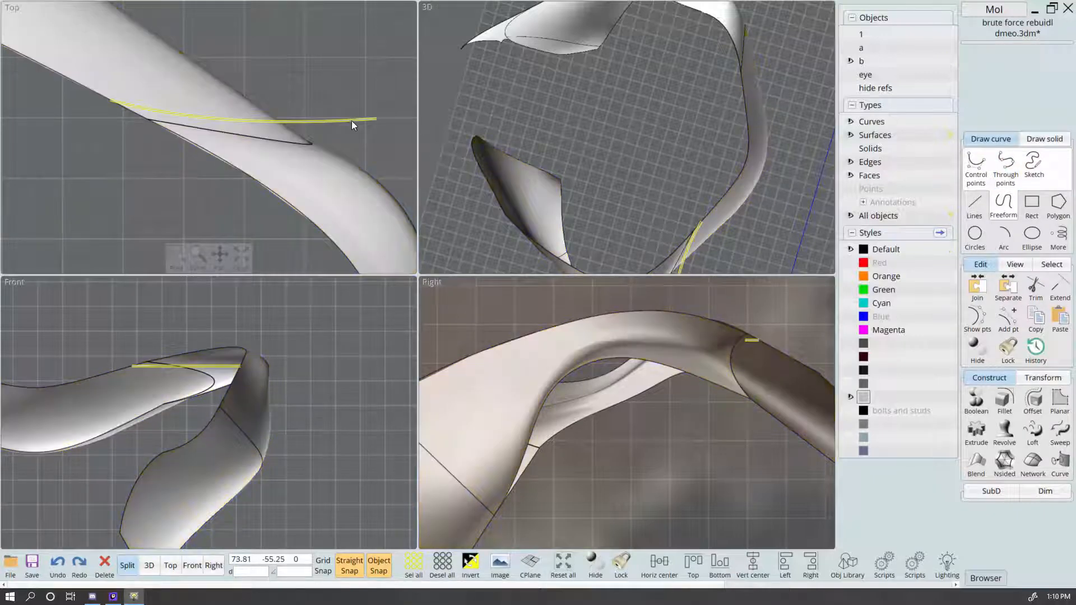
Step: Mirror the new curve across the seam line so a copy crosses the arch surface
left_click(351, 120)
key("m")
left_click(147, 120)
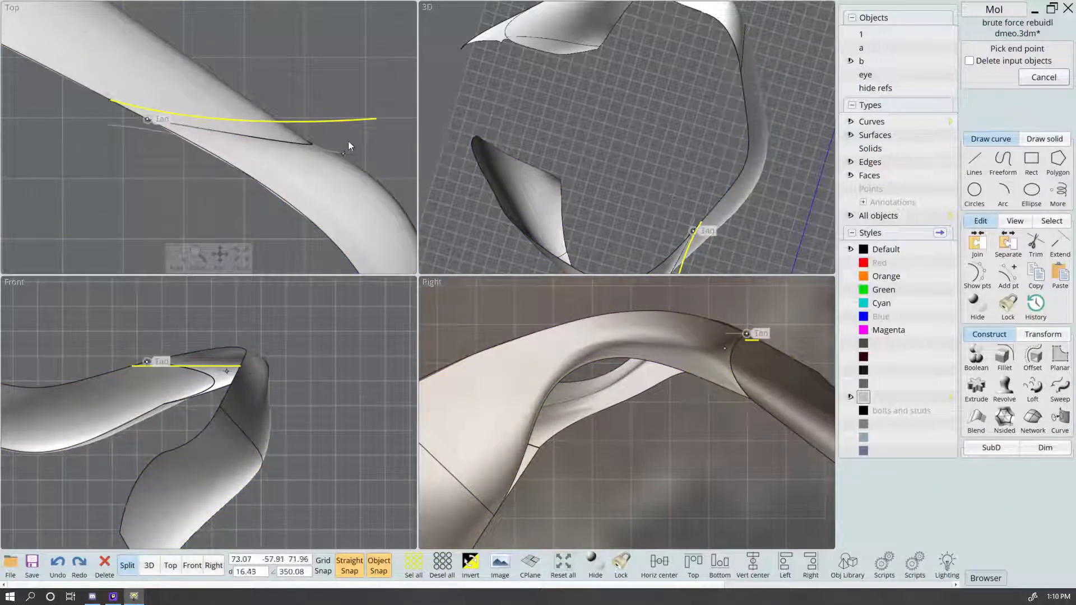
left_click(375, 141)
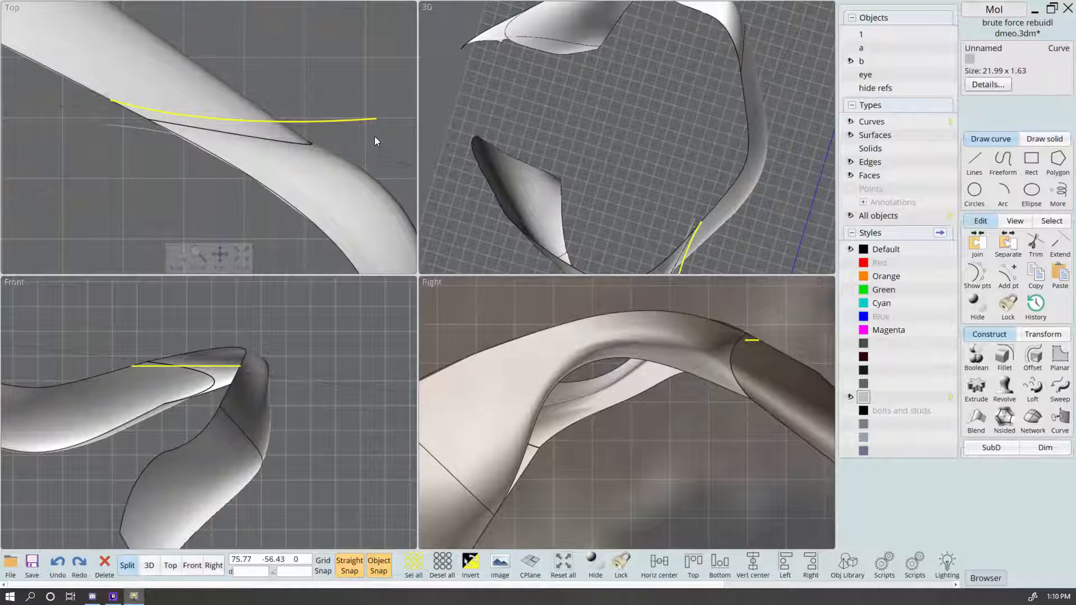
Step: Rotate the mirrored curve about 12 degrees around its crossing with the arch edge and shift it slightly away from the seam
left_click(146, 134)
key("r")
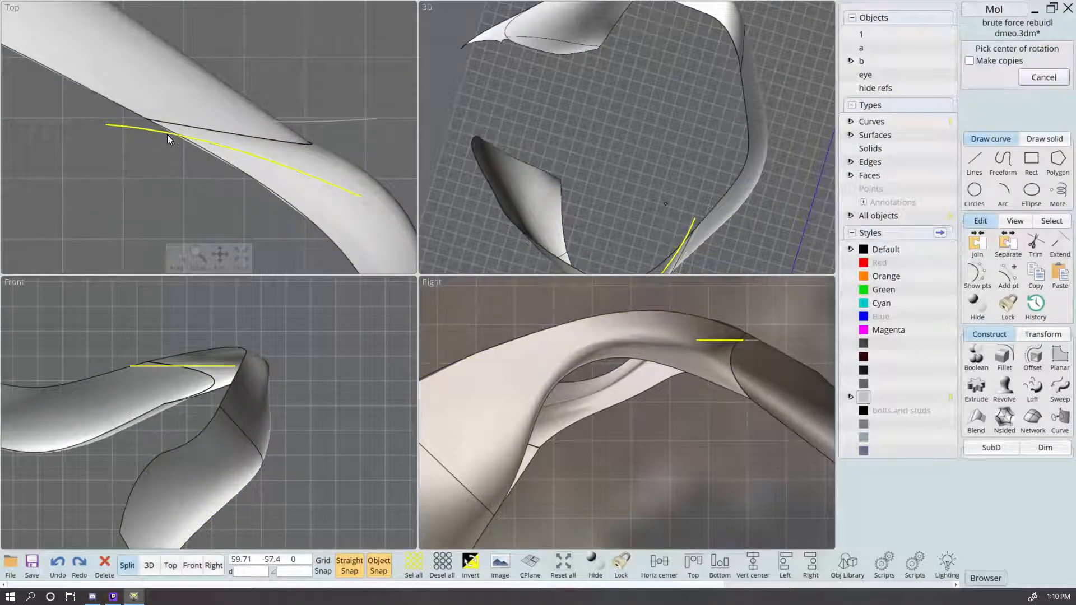
left_click(179, 135)
left_click(361, 199)
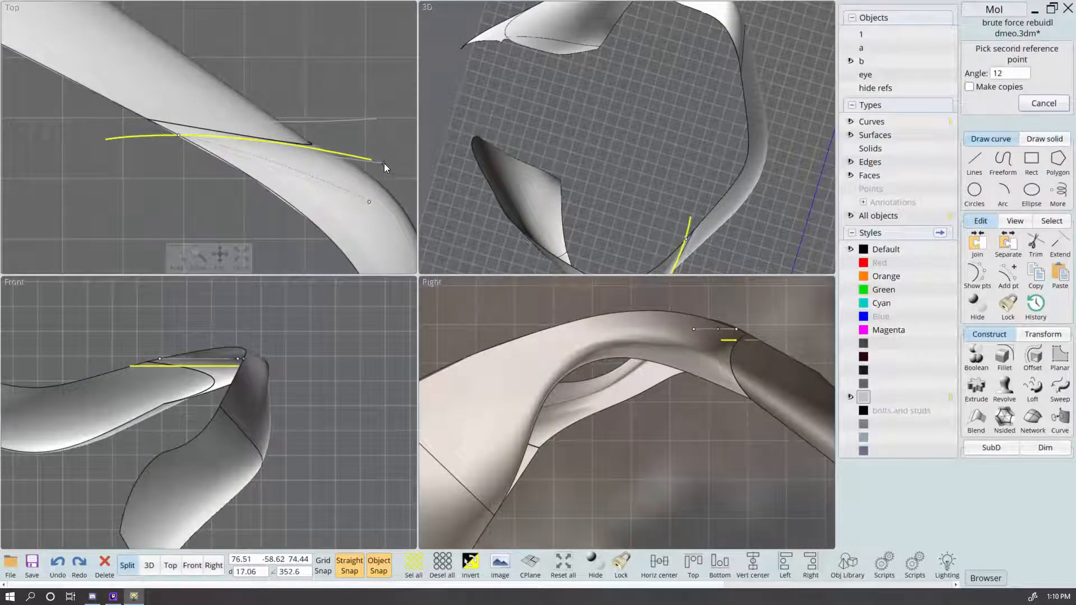
left_click(373, 165)
left_click_drag(349, 154, 369, 170)
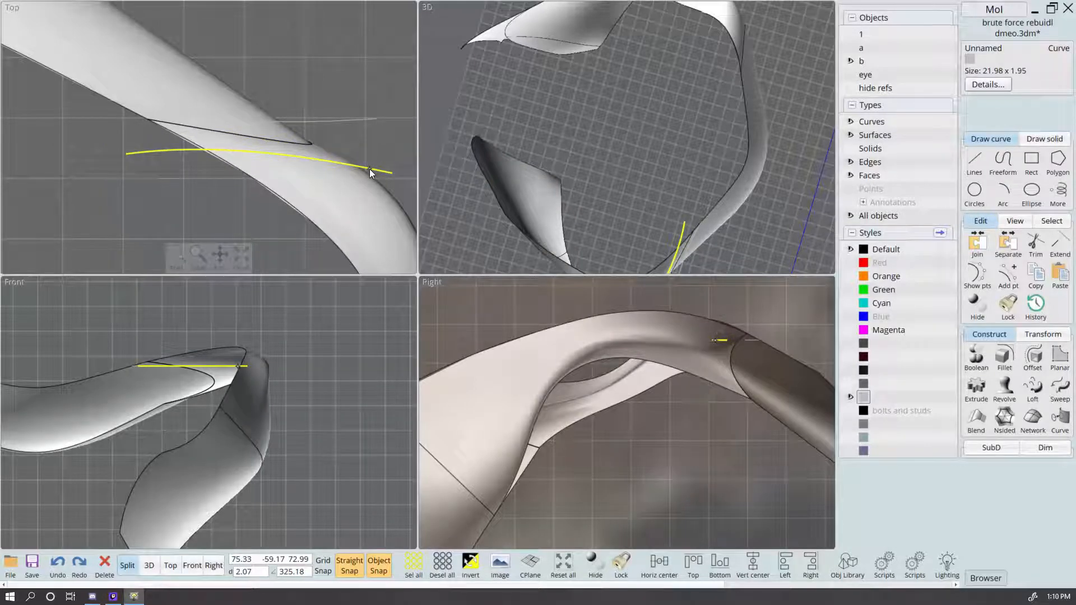
left_click(369, 170)
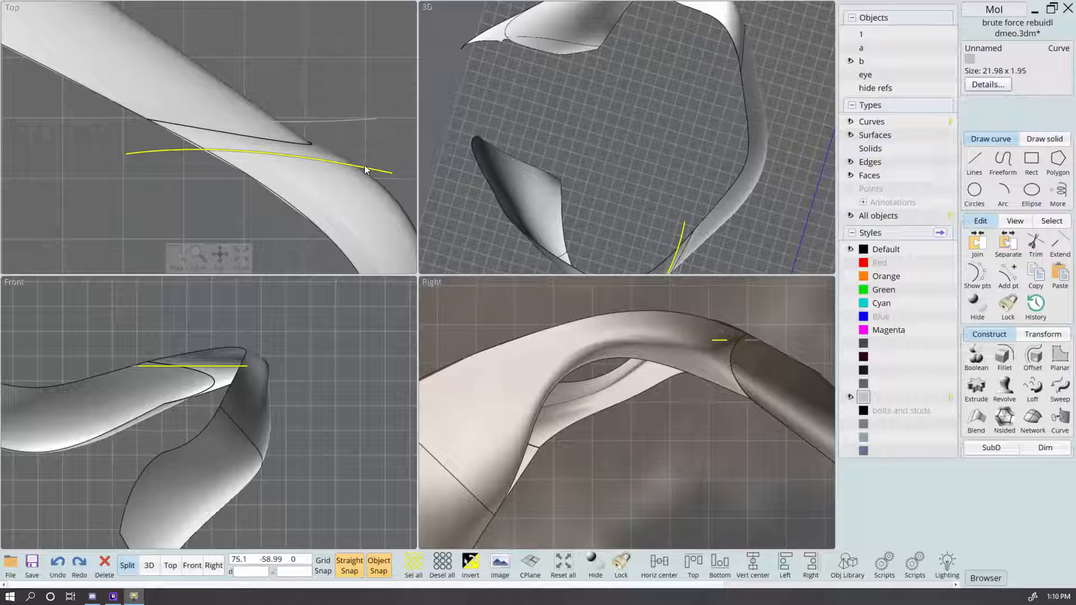
Step: Try to trim the arch and rear surfaces with both curves, removing the two strips beside the seam
left_click(304, 46)
left_click(254, 140)
left_click(268, 127)
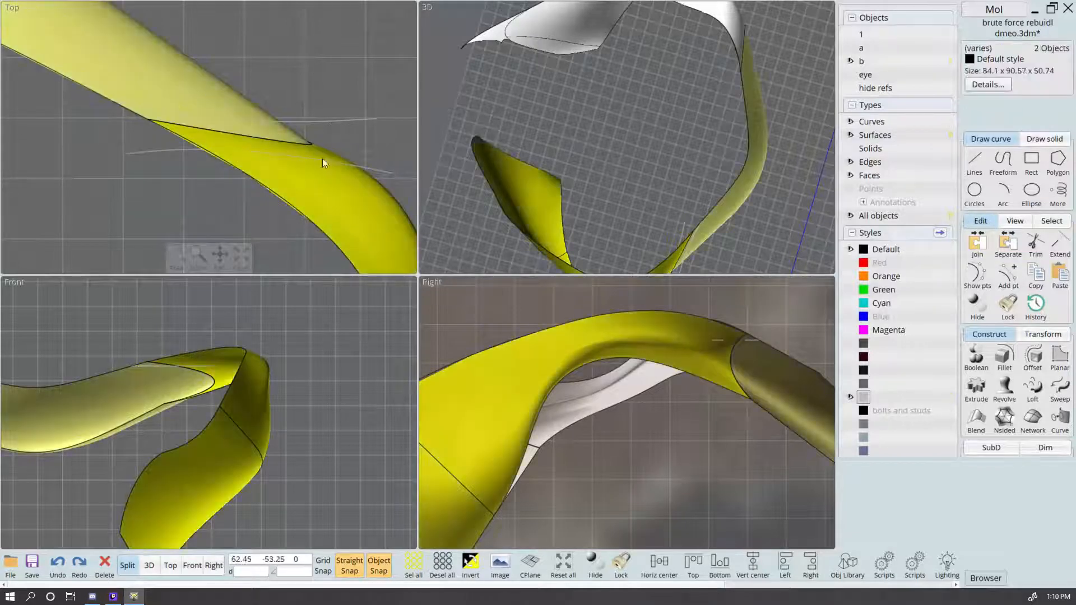
key("t")
left_click(336, 119)
left_click(355, 164)
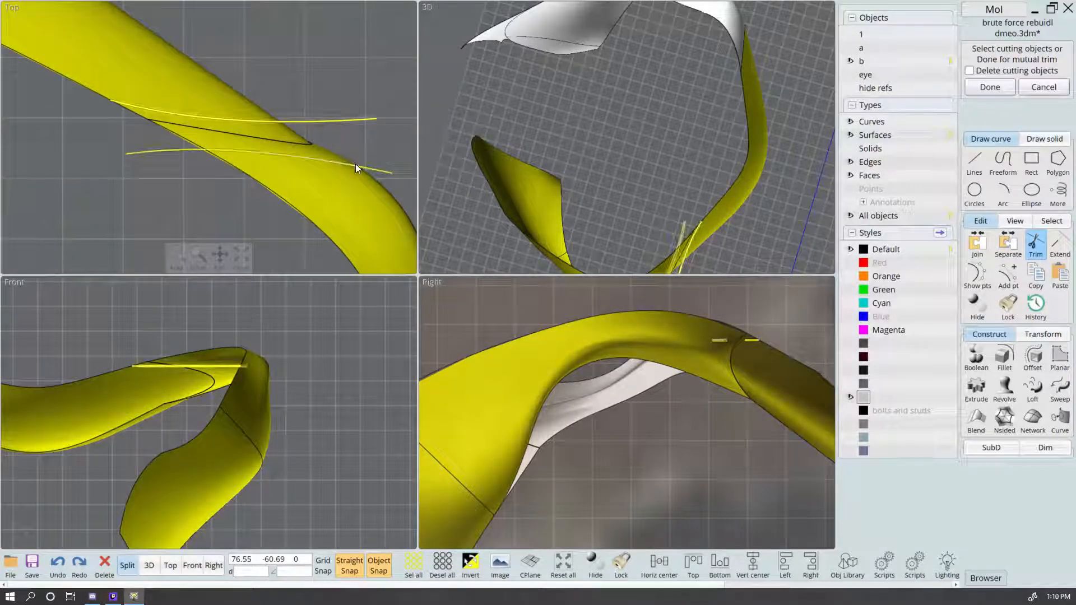
right_click(357, 164)
left_click(279, 137)
left_click(328, 152)
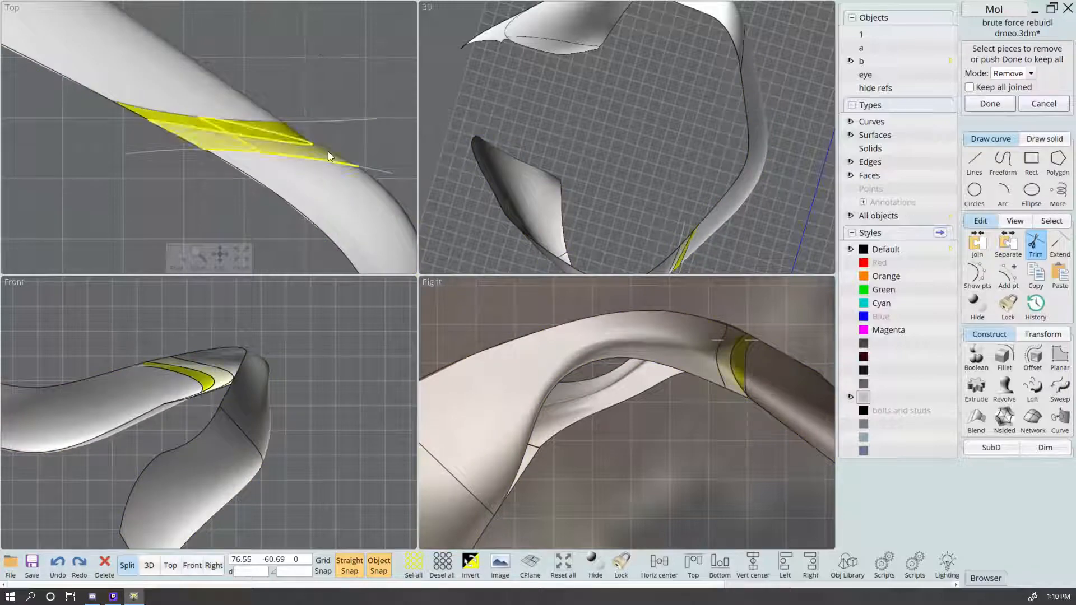
right_click(352, 142)
Step: Delete the two cutting curves
left_click(150, 566)
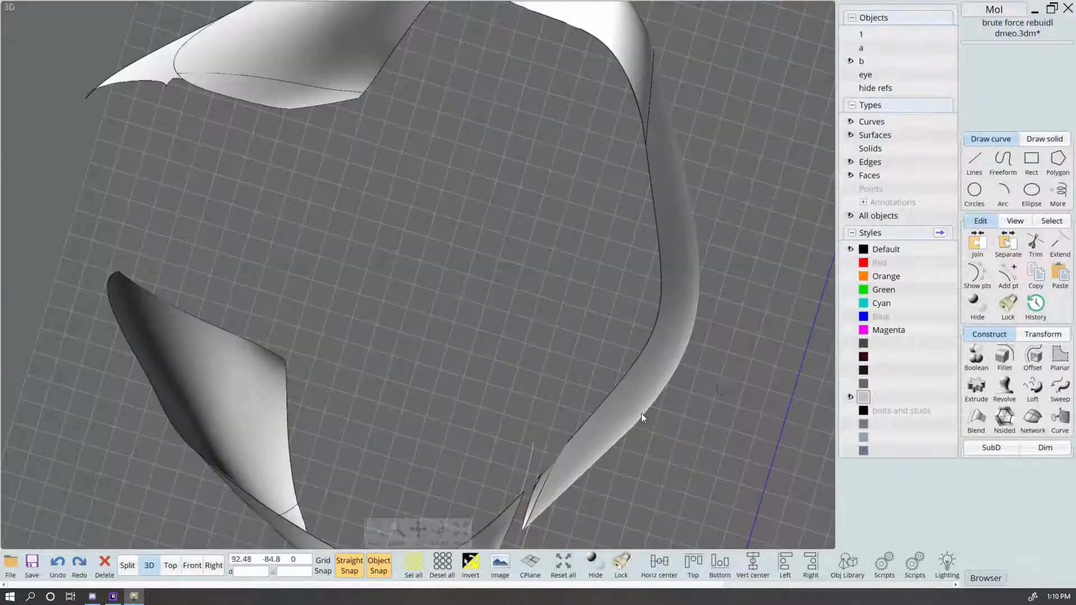
right_click_drag(641, 412, 594, 366)
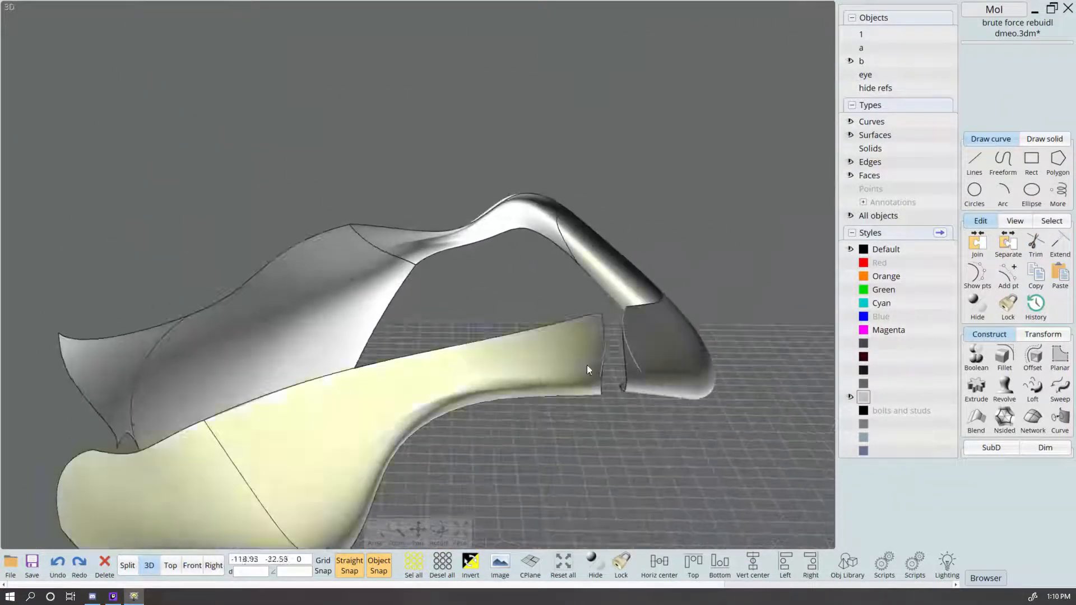
left_click(600, 367)
left_click(638, 364)
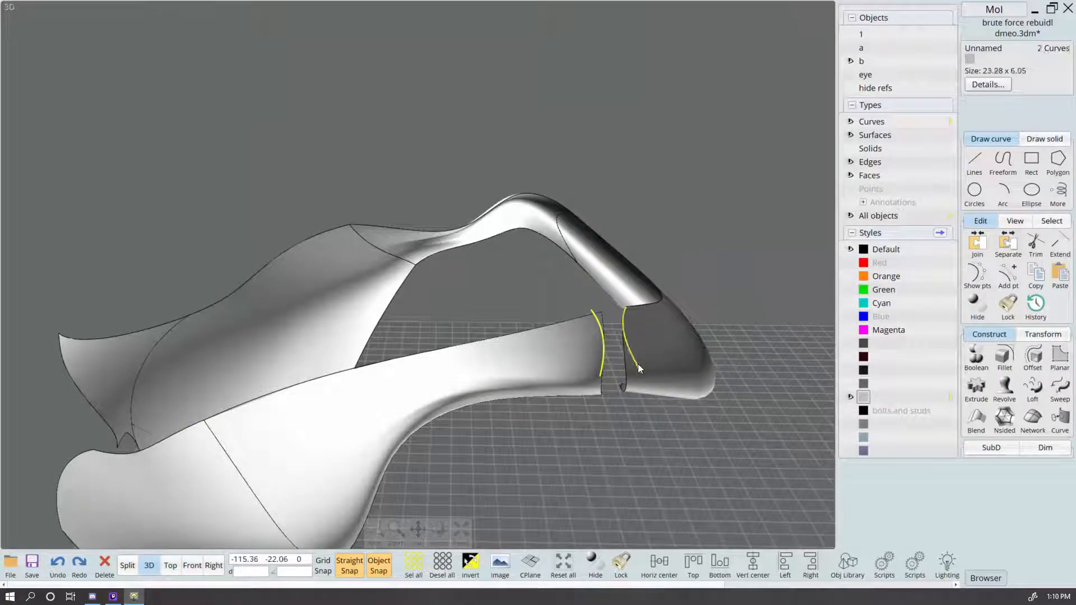
key("Escape")
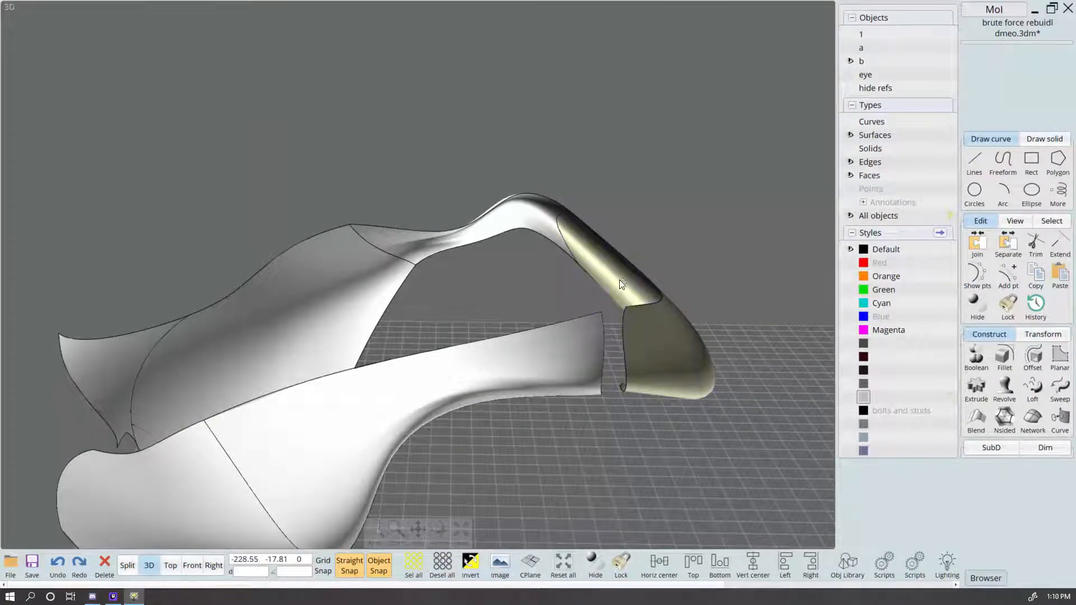
Step: Inspect the trimmed edges of the gap and delete the tiny leftover sliver at its inner end
scroll(620, 280, "up", 3)
left_click(589, 404)
left_click(628, 399)
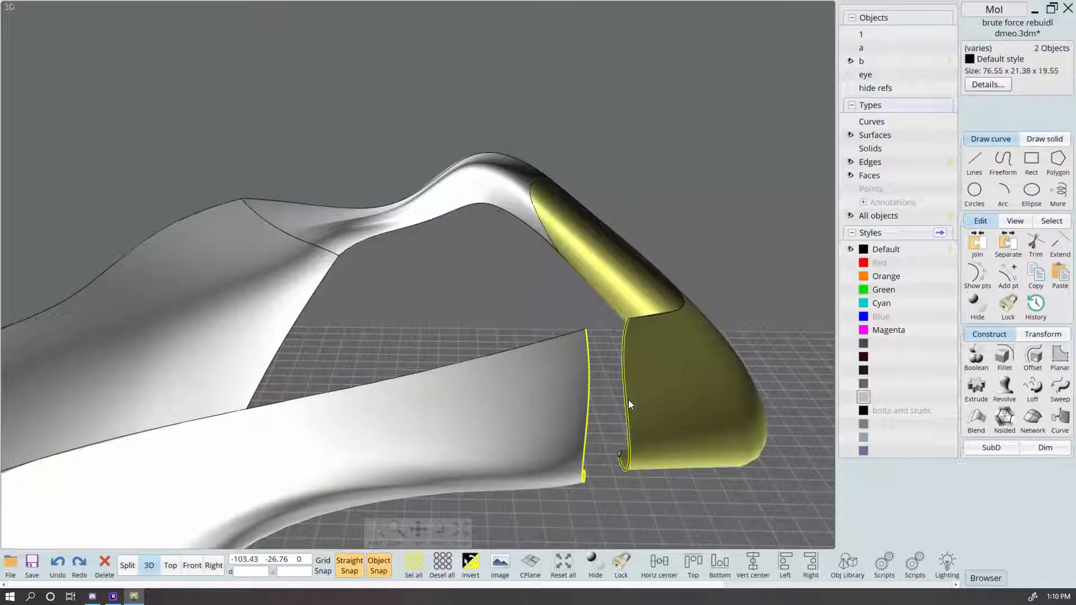
right_click_drag(628, 399, 688, 210)
key("Escape")
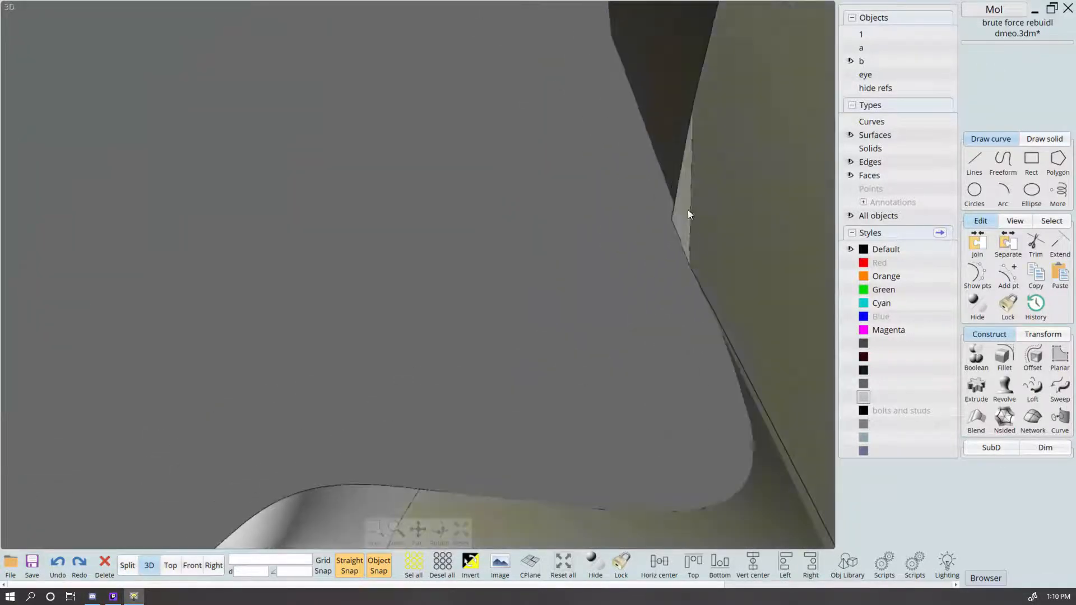
key("Delete")
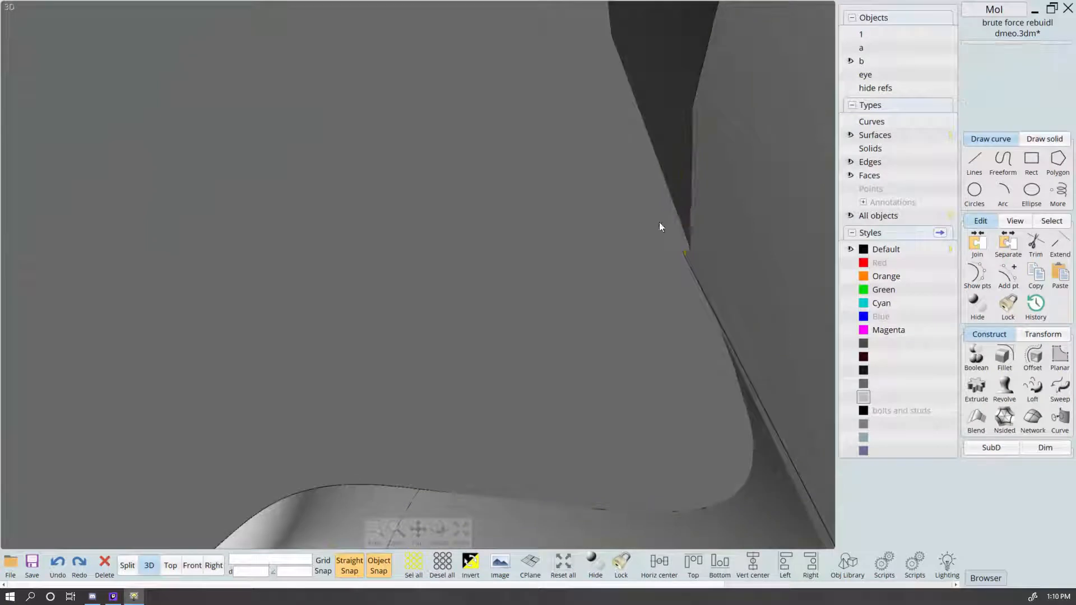
Step: Undo the sliver deletion, the curve deletion and the trim of both surfaces
key("ctrl+z")
left_click(627, 294)
right_click_drag(627, 295, 572, 225)
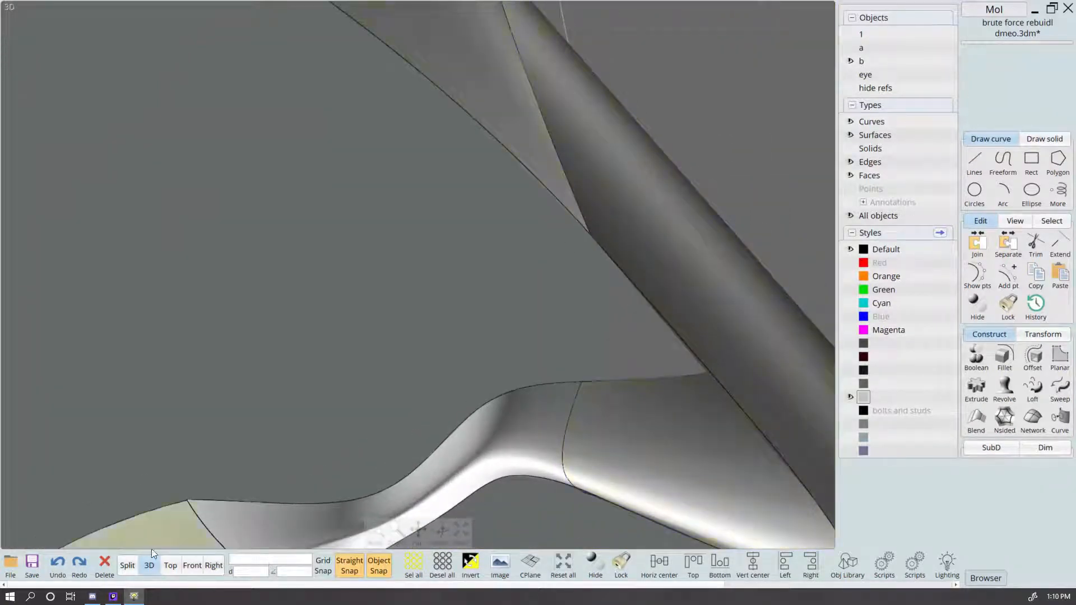
Step: Shift the cutting curve on the rear surface slightly to the left in the Top view
left_click(127, 565)
left_click(279, 152)
scroll(280, 153, "up", 2)
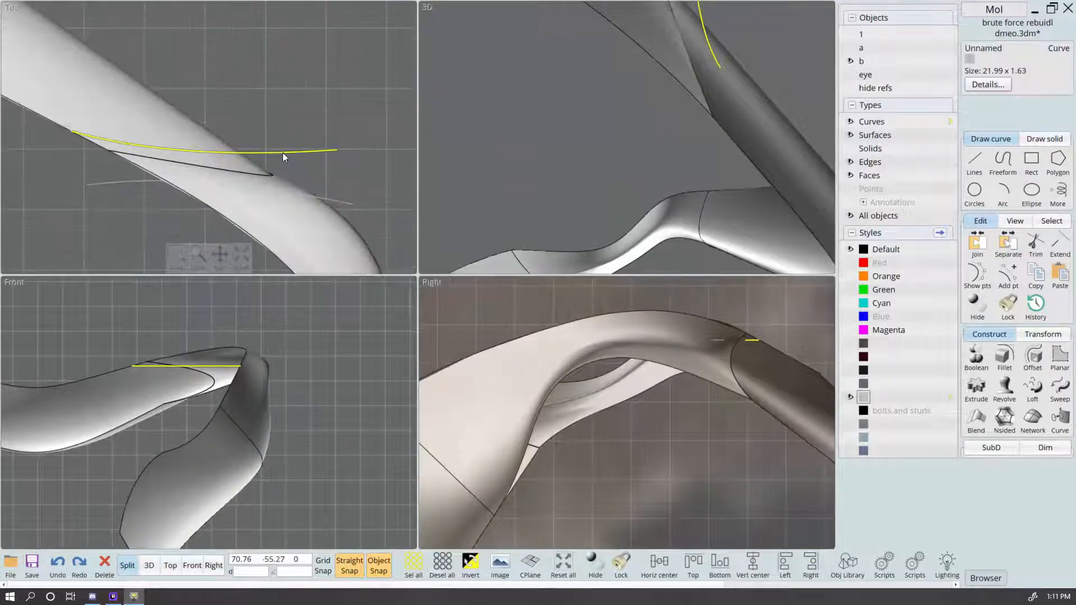
left_click_drag(279, 153, 265, 152)
left_click(332, 187)
left_click(342, 201)
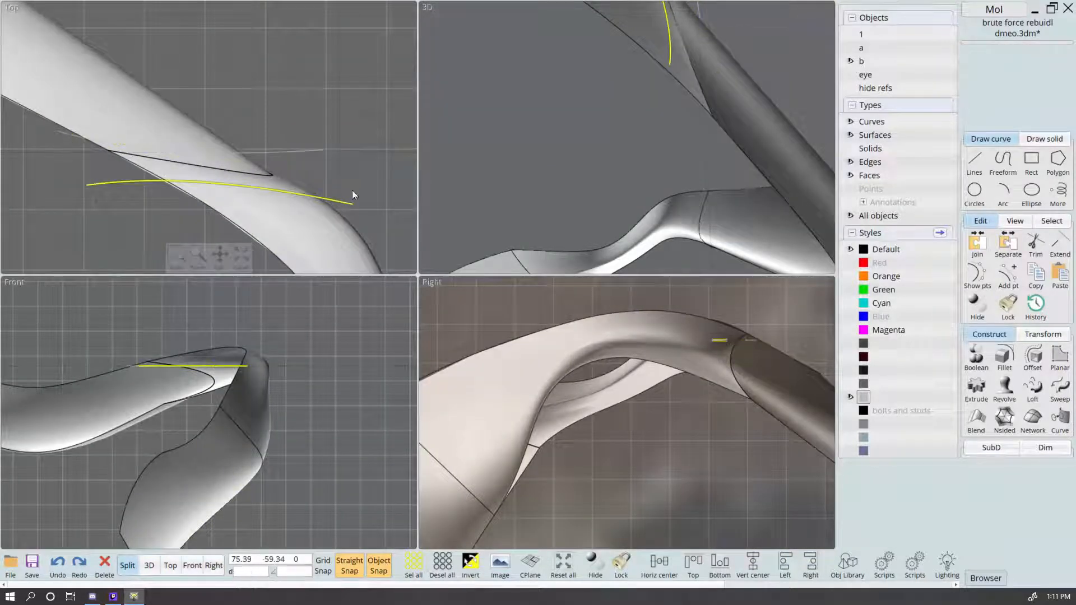
left_click(679, 81)
left_click(640, 83)
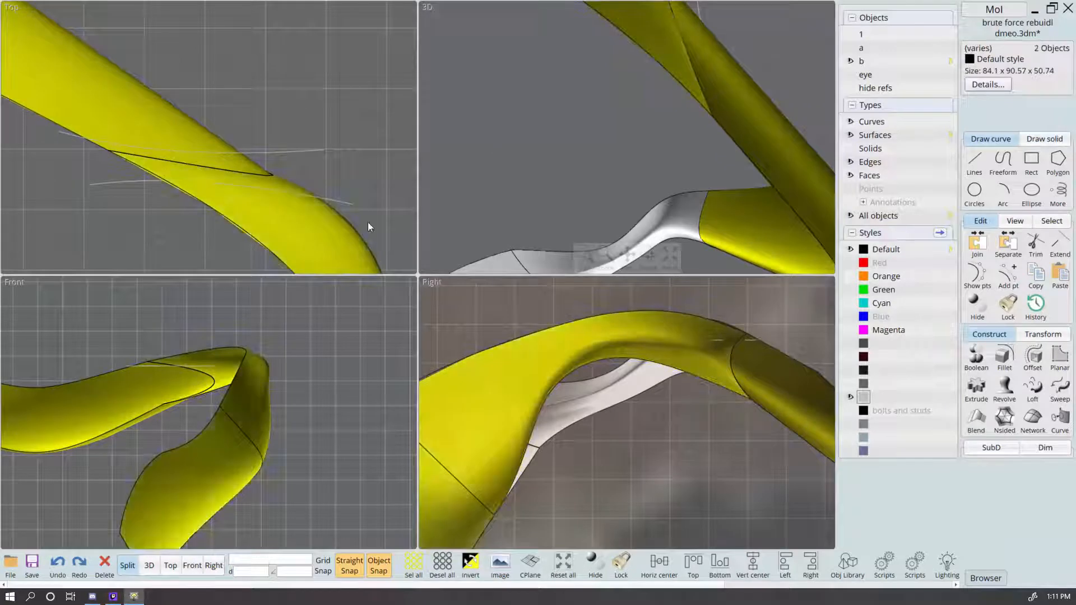
key("t")
left_click(304, 152)
left_click(314, 197)
right_click(305, 76)
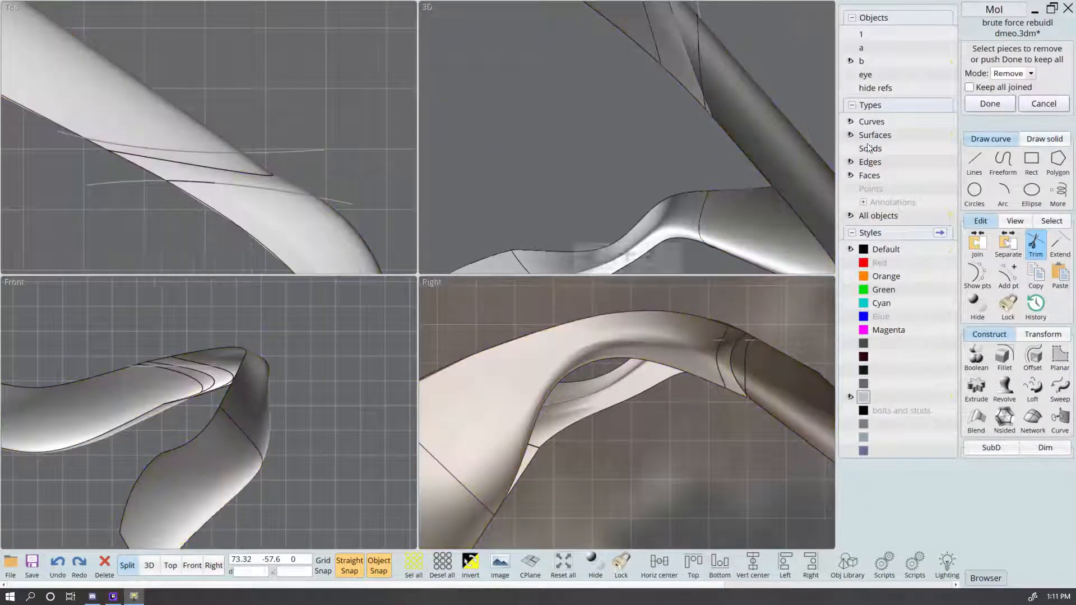
scroll(728, 106, "down", 5)
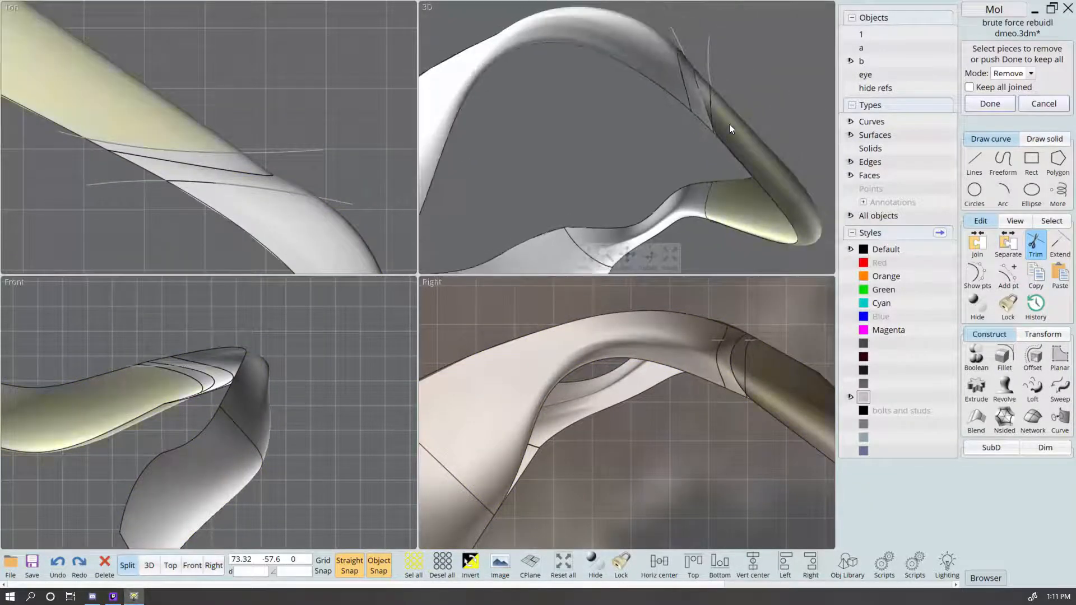
scroll(723, 140, "up", 5)
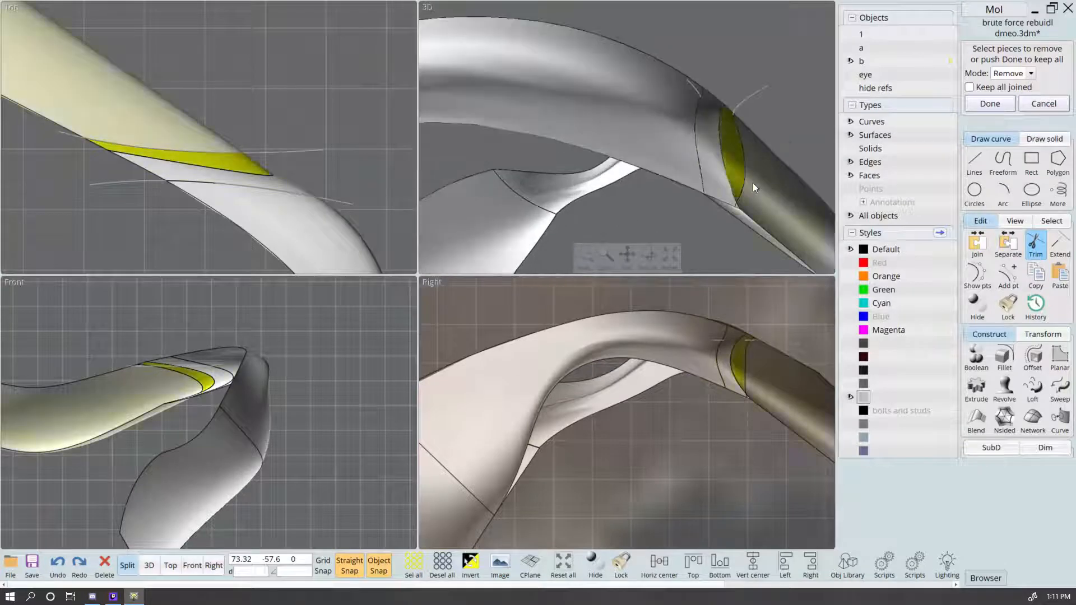
scroll(740, 168, "down", 3)
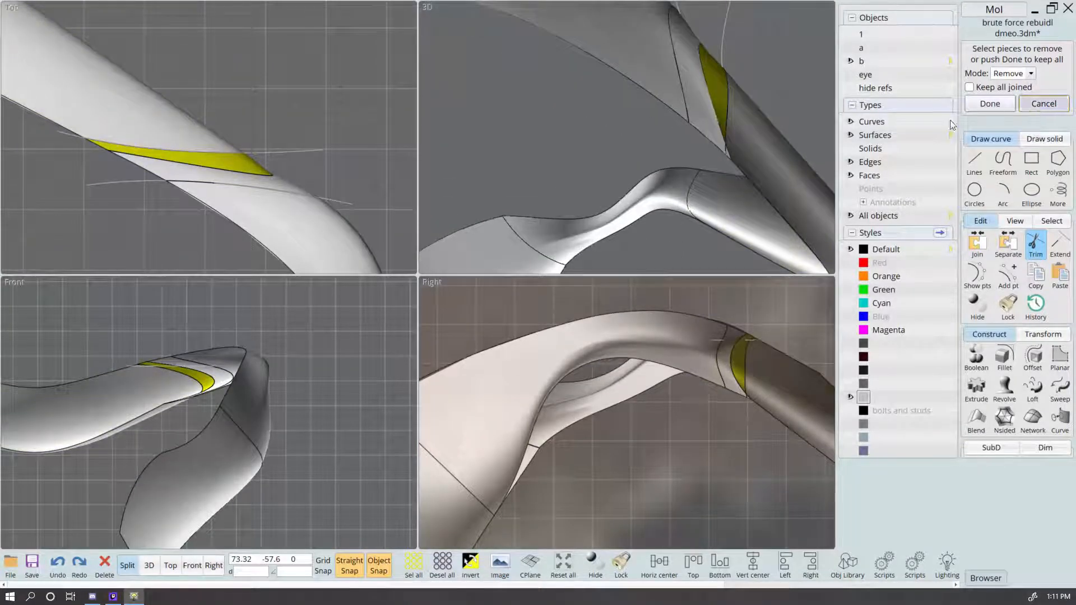
left_click(1044, 104)
left_click(792, 64)
Step: Turn on the display of hidden lines
left_click(1017, 226)
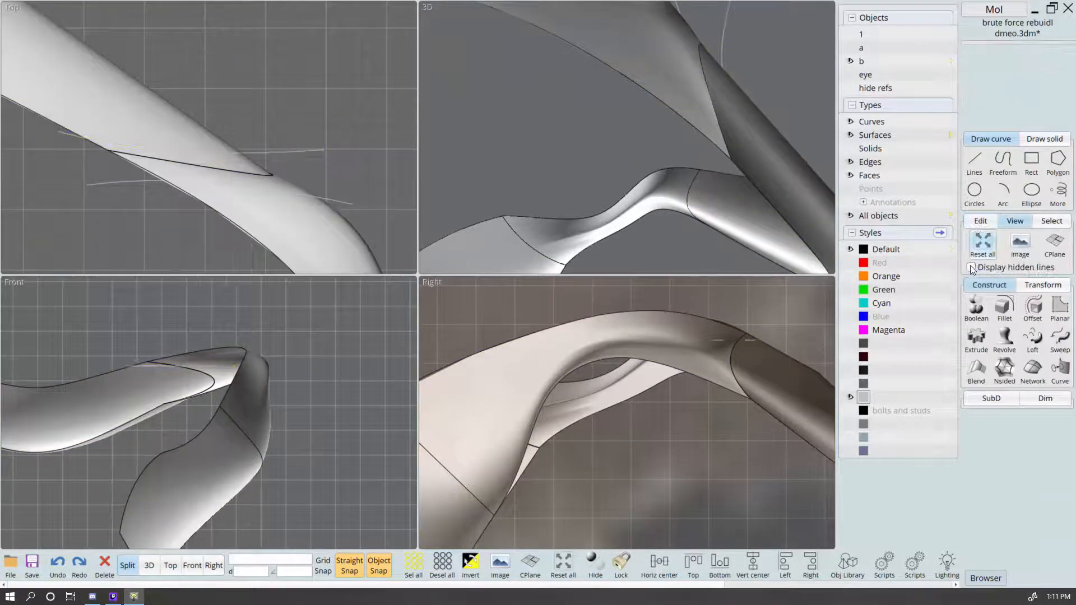
left_click(972, 267)
Step: Move the front surface's cutting curve up and to the left in the Top view, farther from the rear cutting curve
scroll(325, 112, "up", 5)
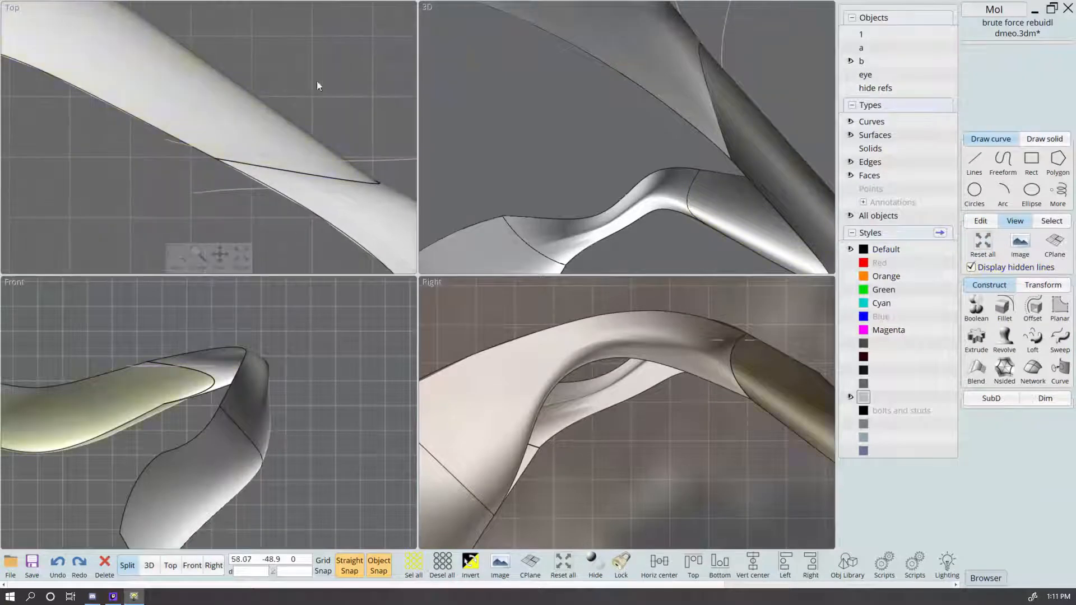
left_click(336, 163)
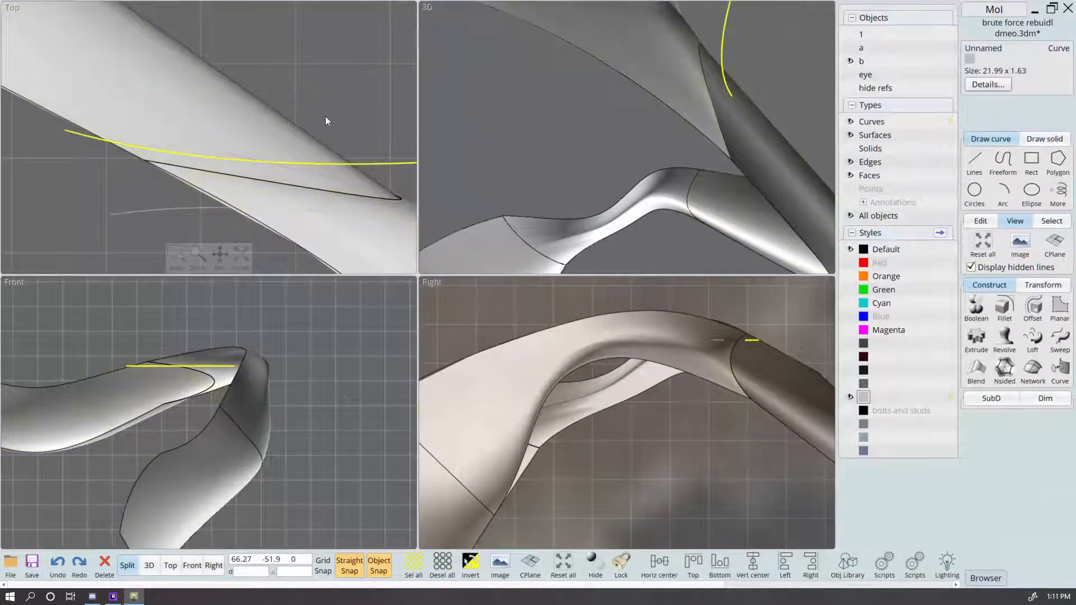
left_click_drag(340, 162, 270, 124)
Step: Trim both surfaces at the seam with the two cutting curves, removing the pieces between the curves
left_click(334, 165)
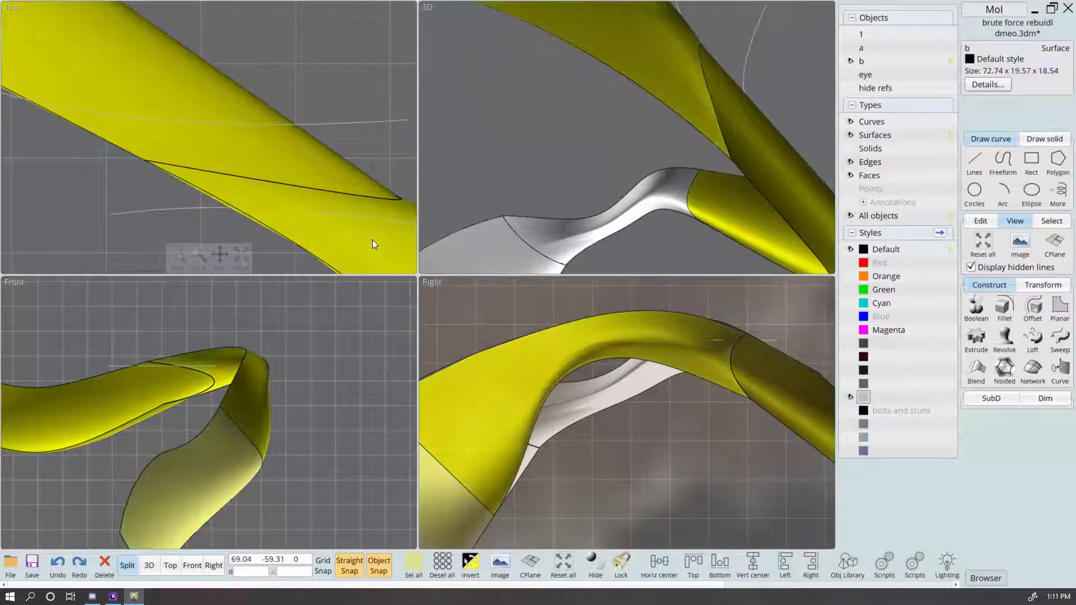
key("t")
left_click(308, 130)
right_click(288, 59)
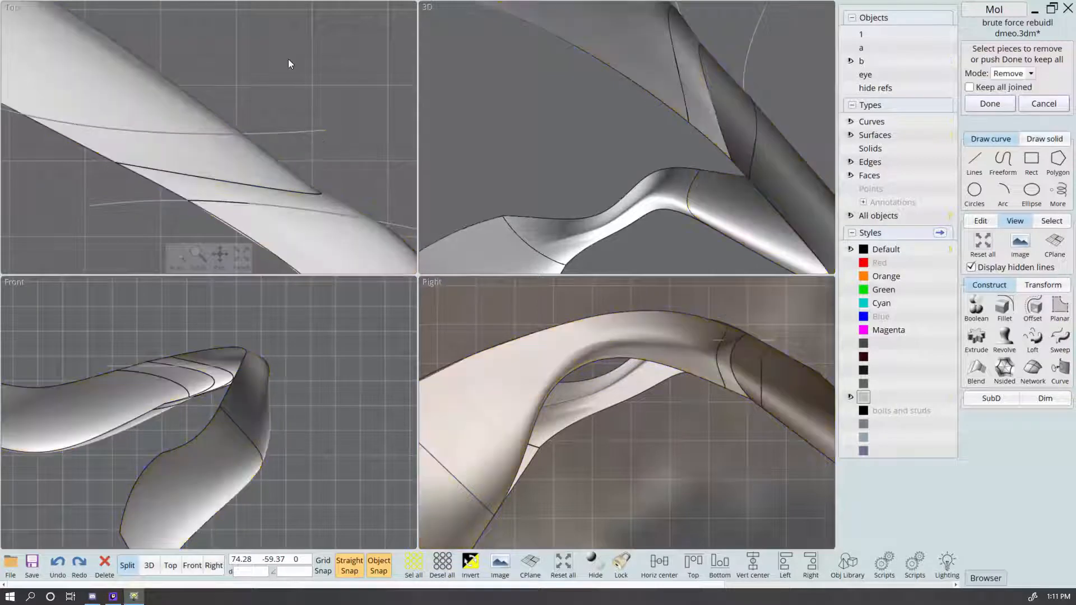
left_click(336, 202)
right_click(362, 166)
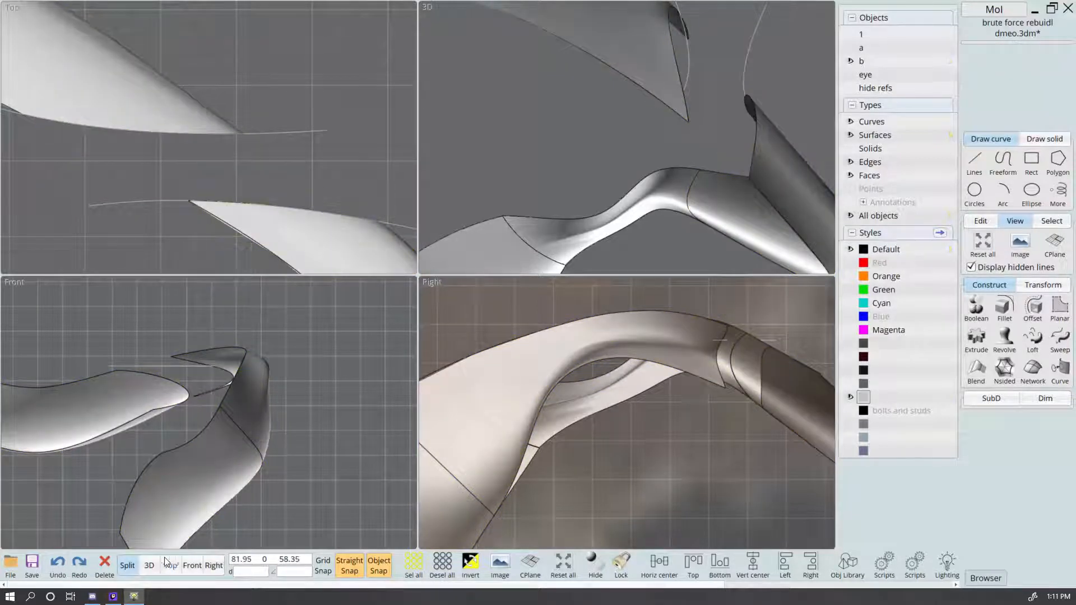
Step: Delete the two cutting curves beside the gap in the 3D view
left_click(149, 565)
left_click_drag(689, 141, 729, 176)
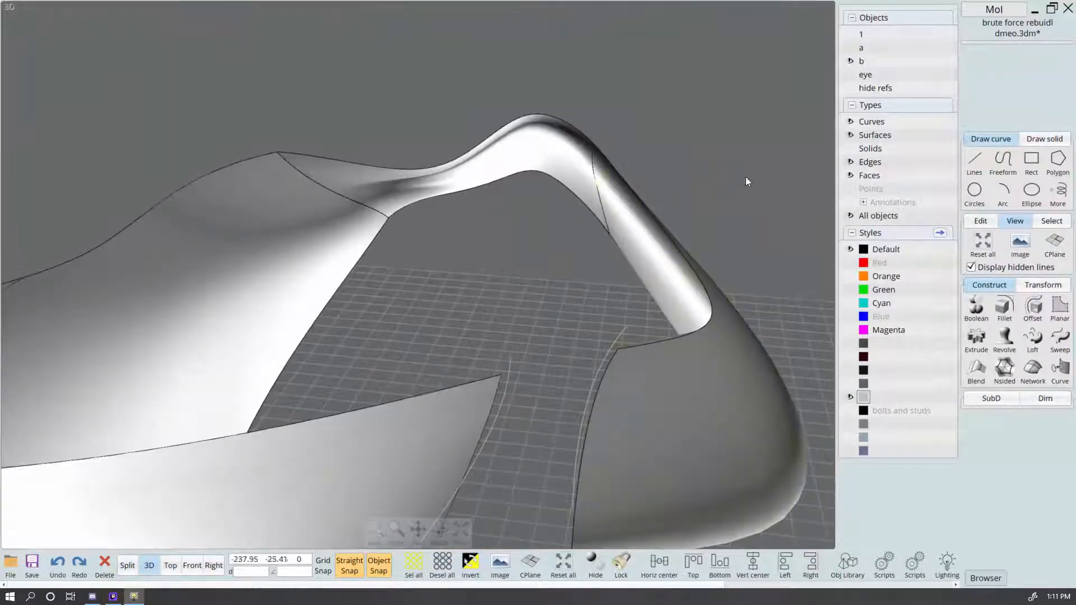
right_click_drag(746, 177, 674, 198)
left_click(586, 337)
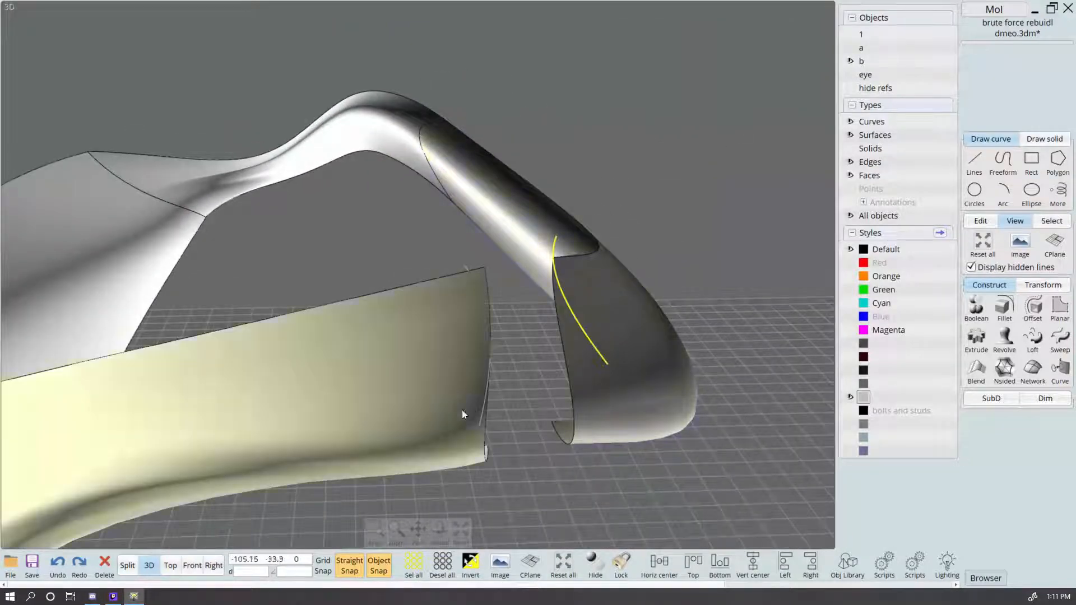
left_click(477, 382)
key("Delete")
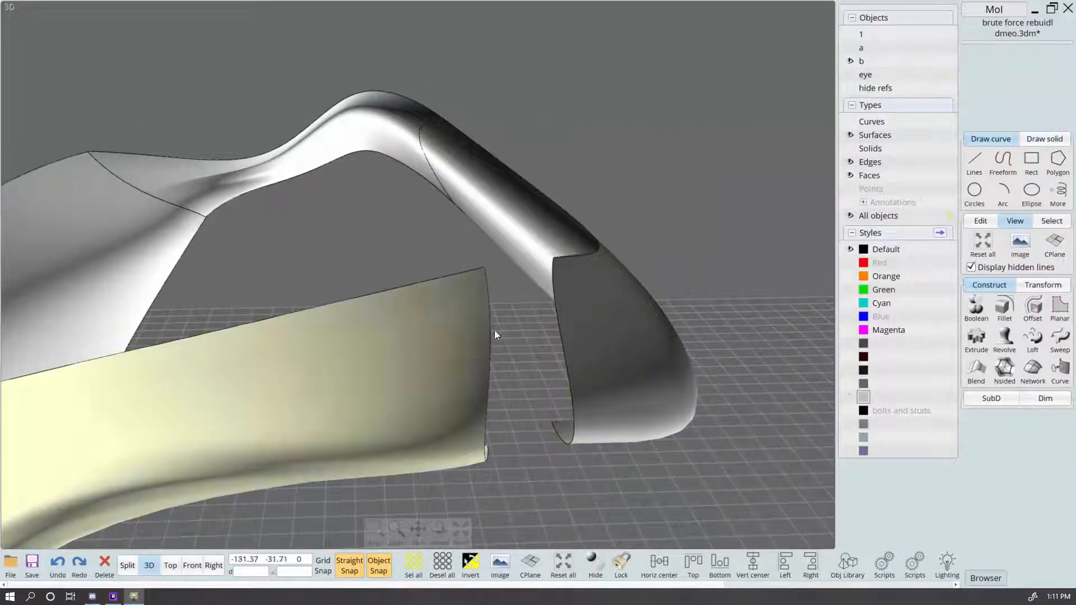
Step: Try a Tangent (G1) blend between the two facing edges of the gap with a bulge of 0.25
key("ctrl+z")
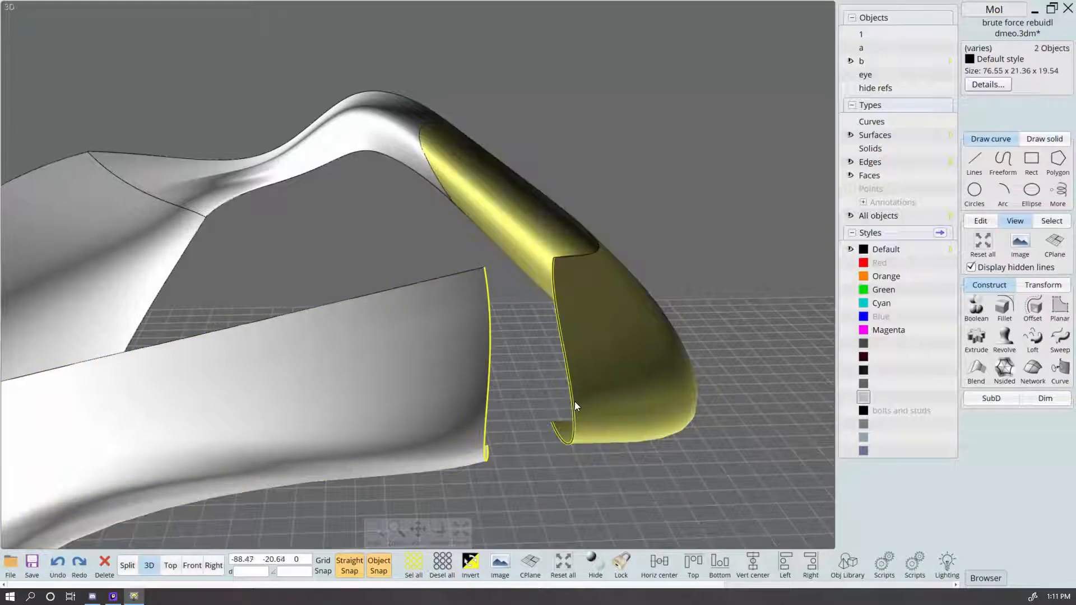
left_click(976, 369)
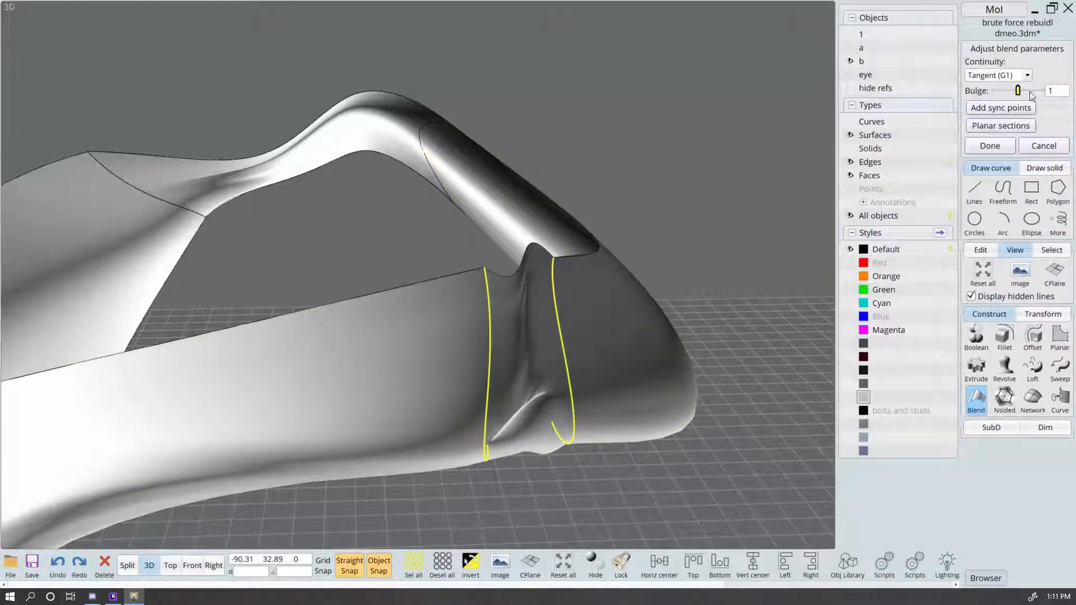
left_click_drag(1018, 91, 997, 91)
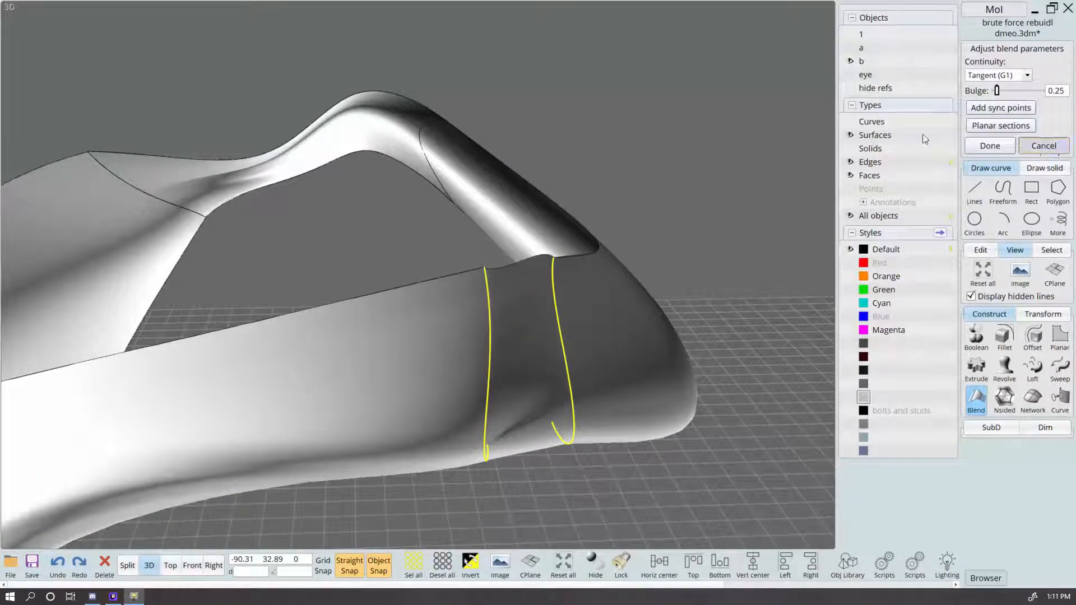
left_click(990, 146)
Step: Try to bridge the inner edges of both surfaces with a line drawn in the Top view and join them into one curve
left_click(127, 566)
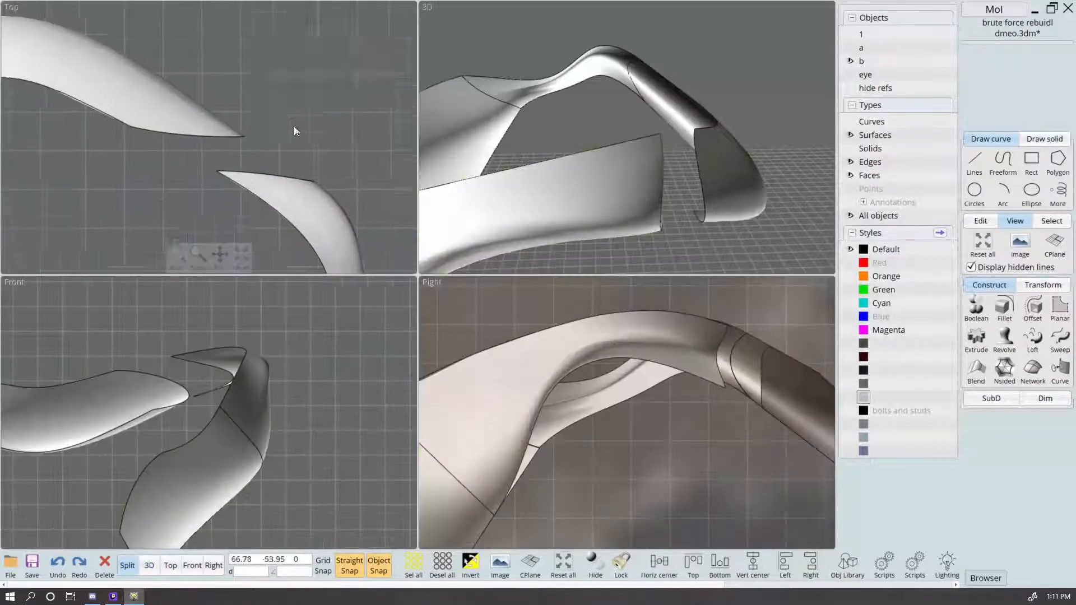
left_click(171, 97)
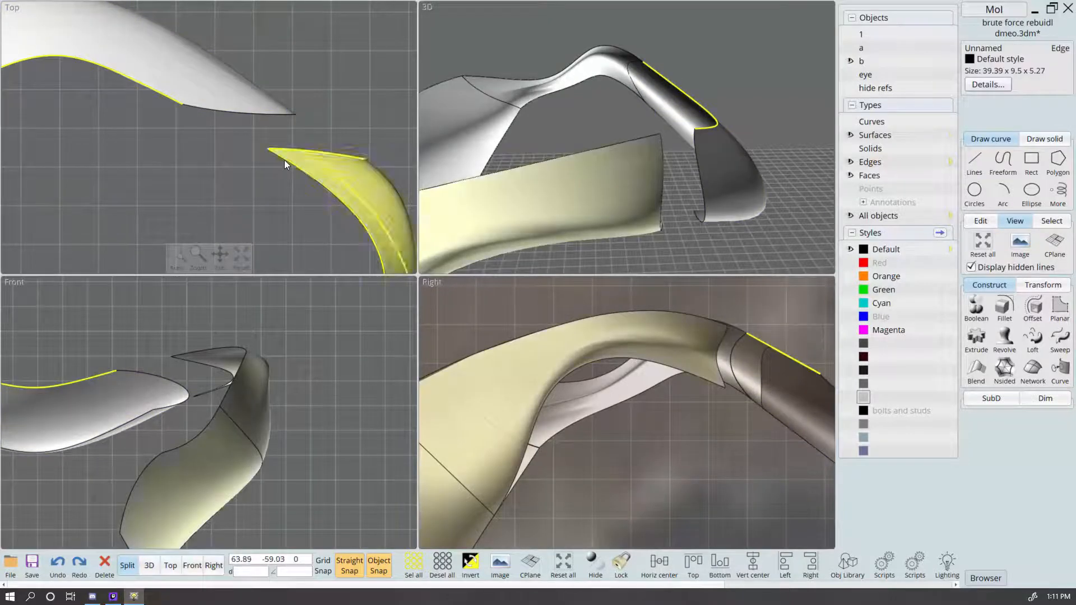
left_click(284, 160)
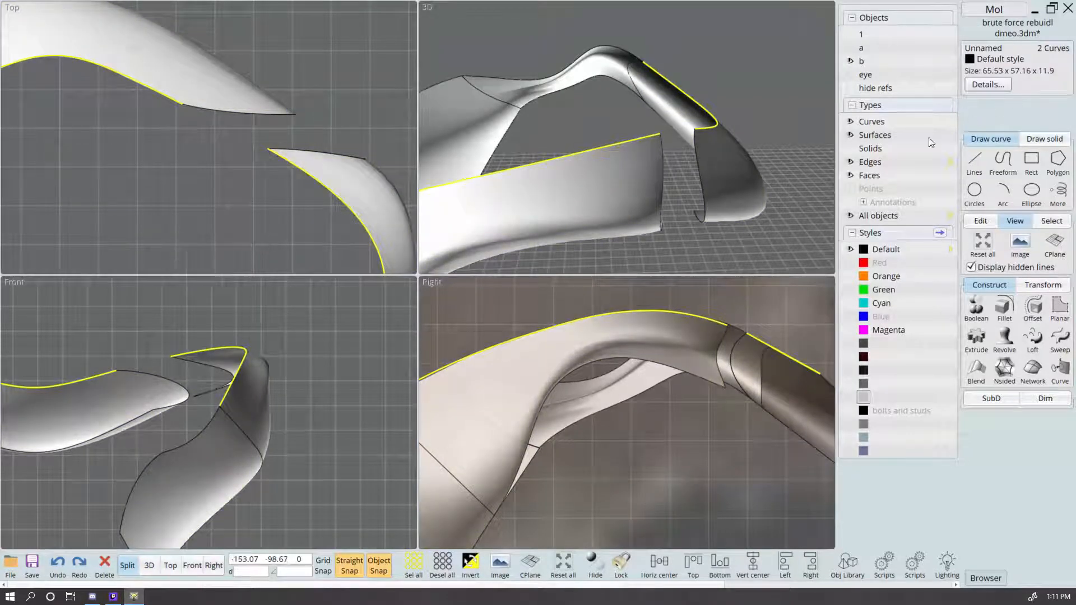
left_click(975, 162)
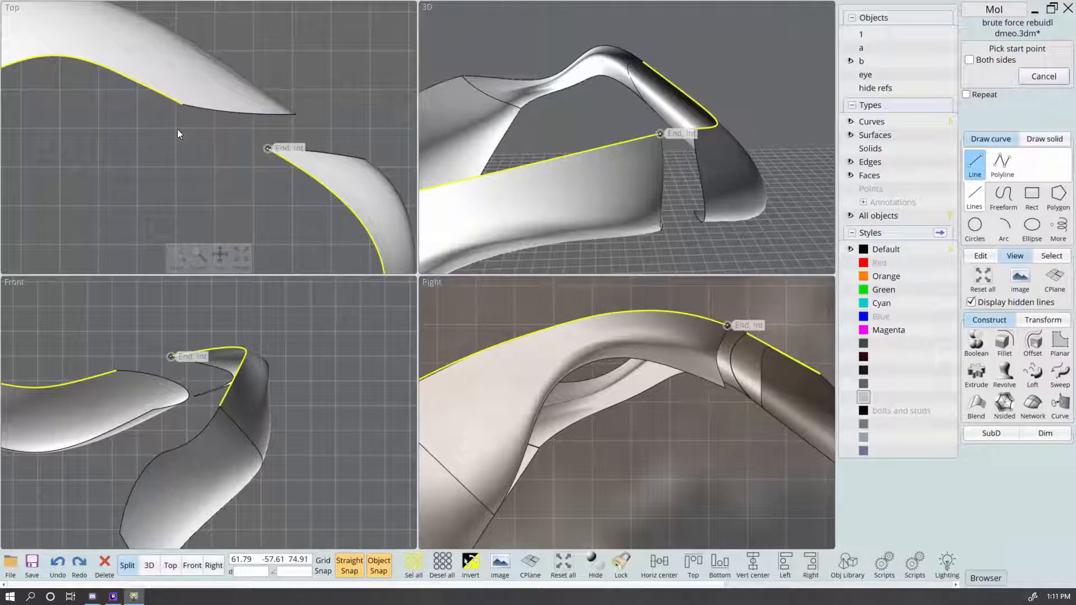
left_click(182, 105)
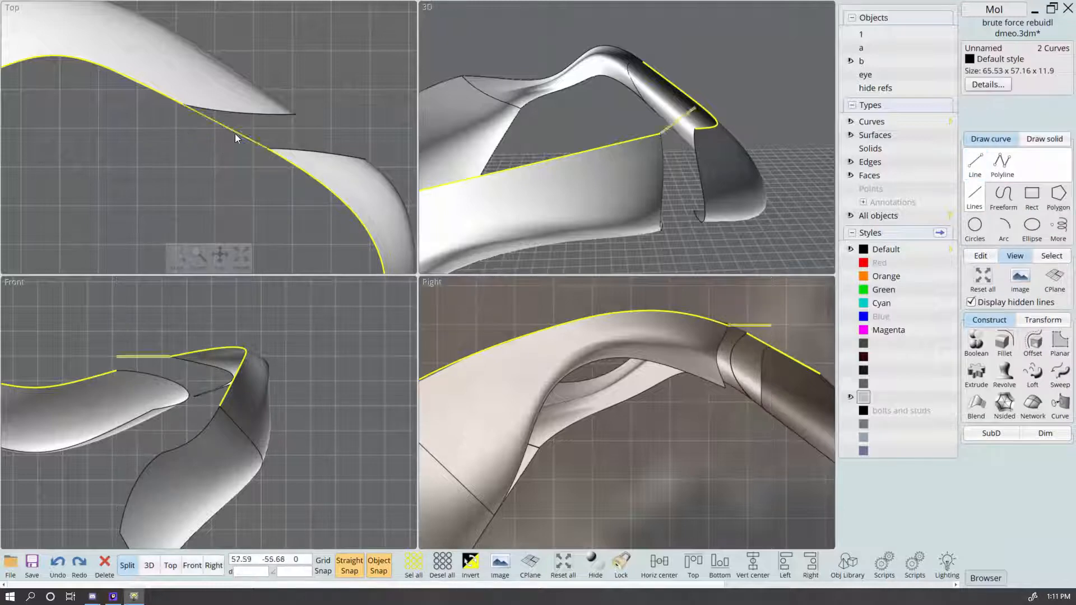
key("ctrl+j")
left_click(170, 99)
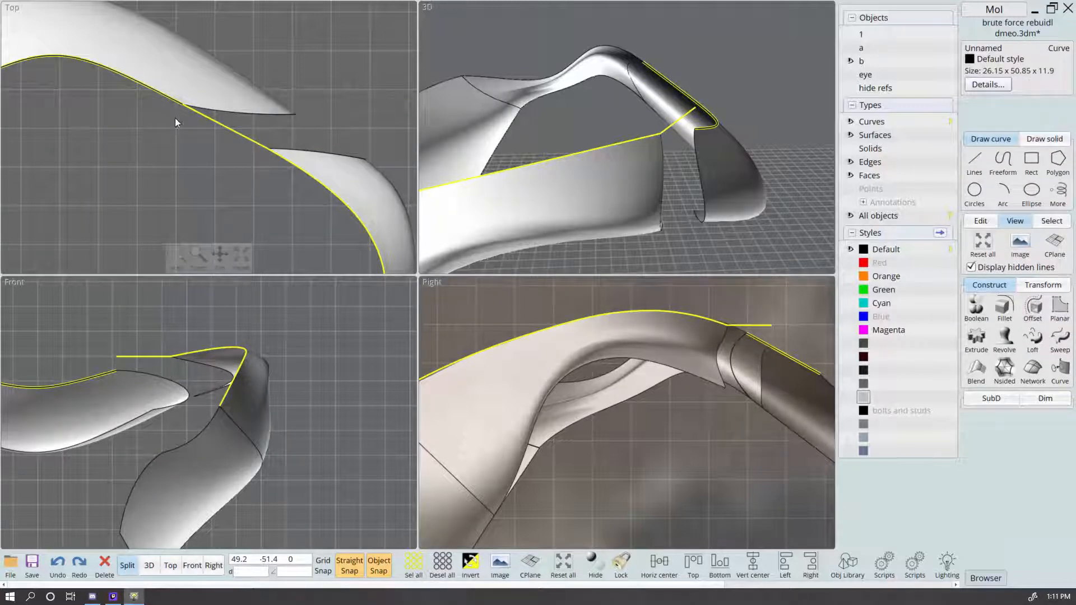
key("ctrl+z")
key("ctrl+z")
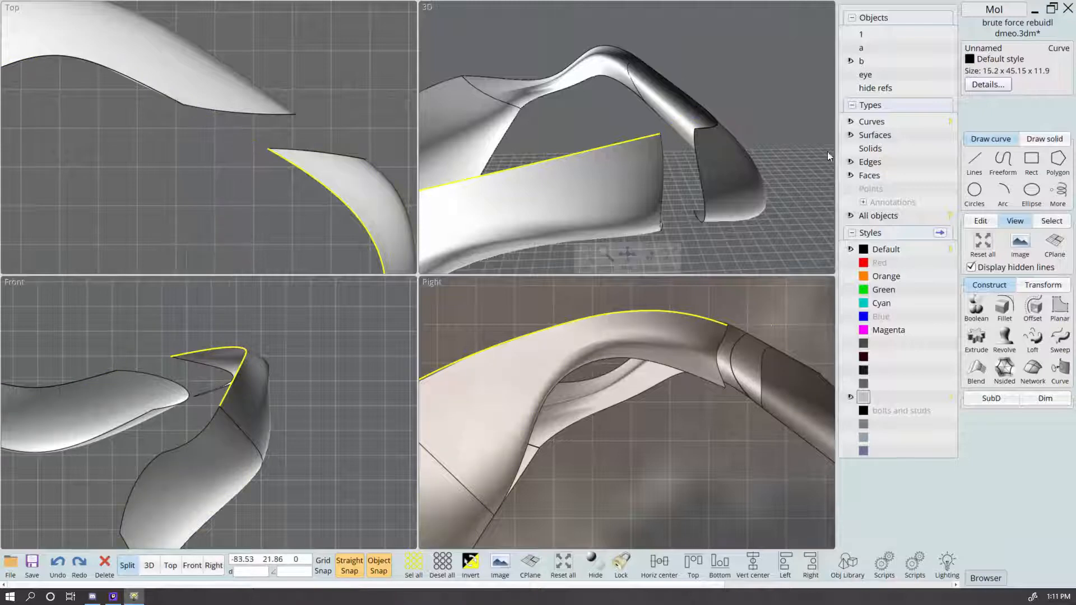
Step: Draw a line across the gap between the inner edges' endpoints and join it with both edges into one curve
left_click(975, 161)
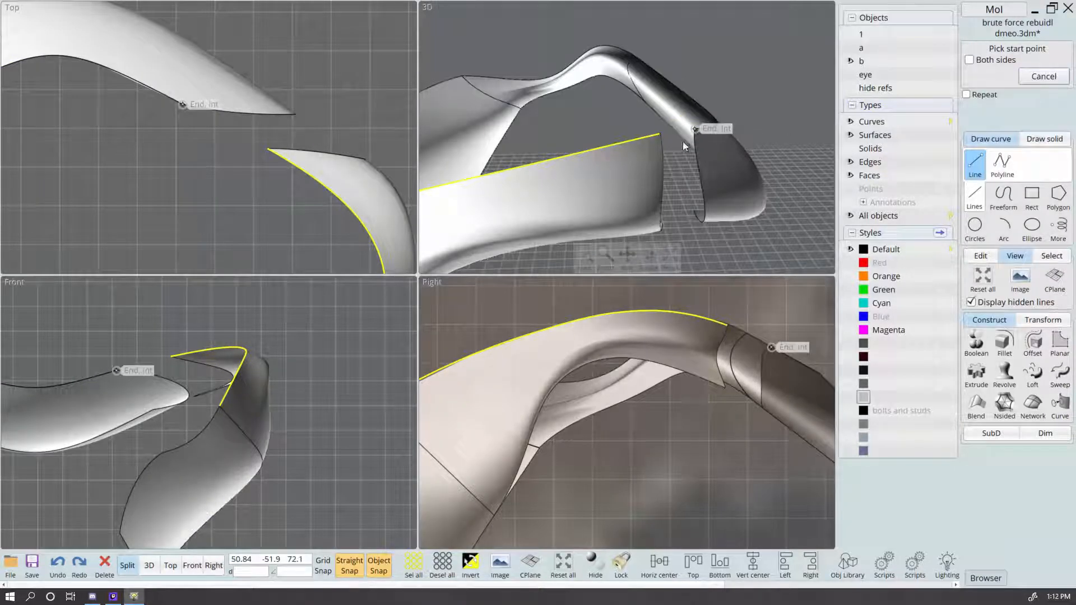
key("Escape")
left_click(707, 133, "shift")
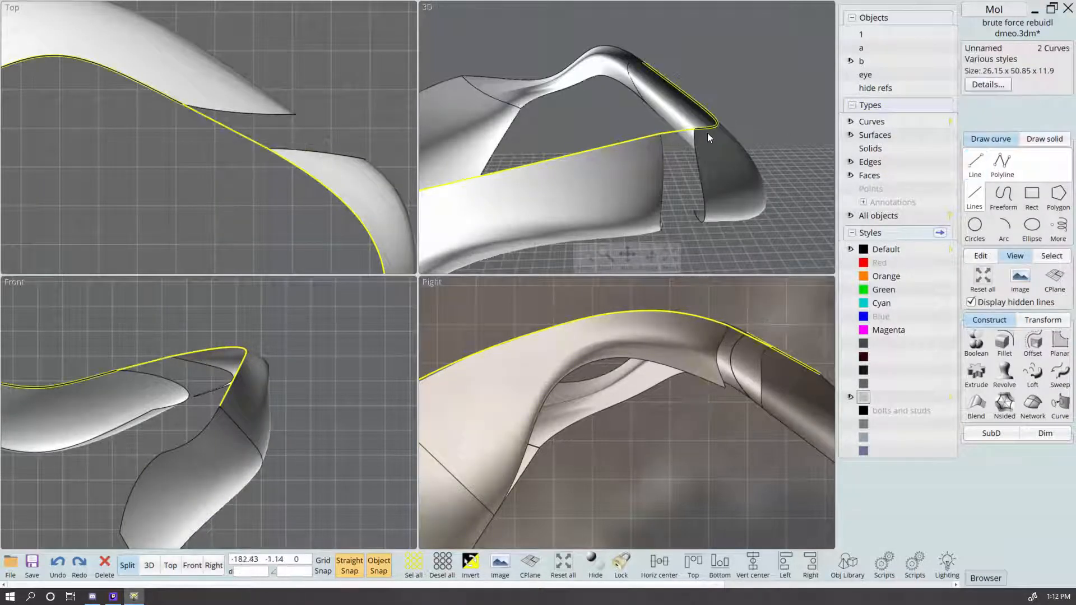
key("ctrl+j")
left_click(680, 166)
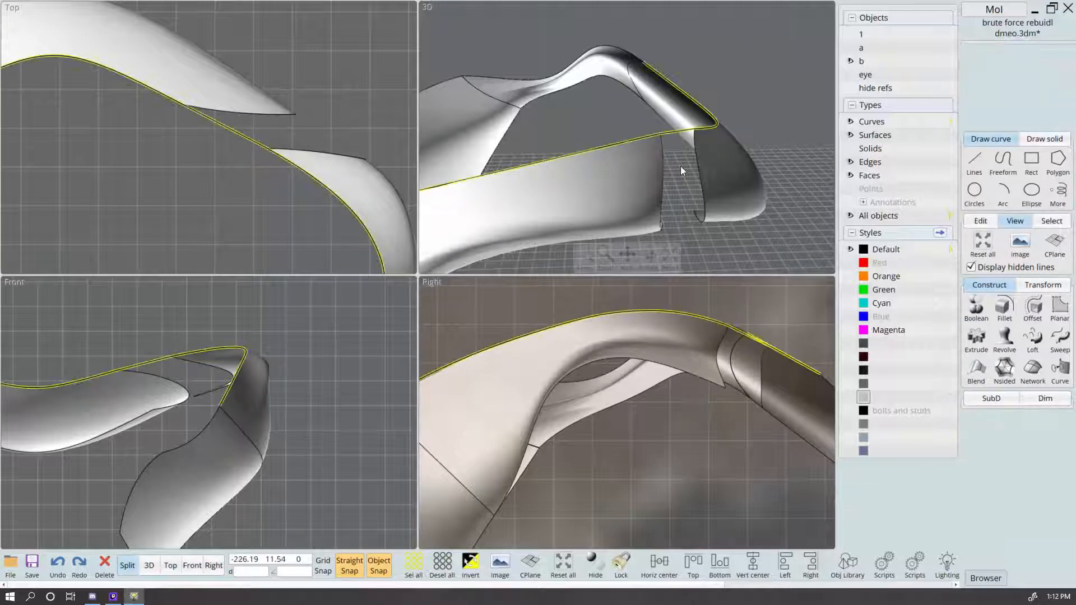
Step: Show the joined curve's control points and delete the two points where the straight bridging line meets the edges
left_click(667, 132)
right_click_drag(667, 132, 645, 160)
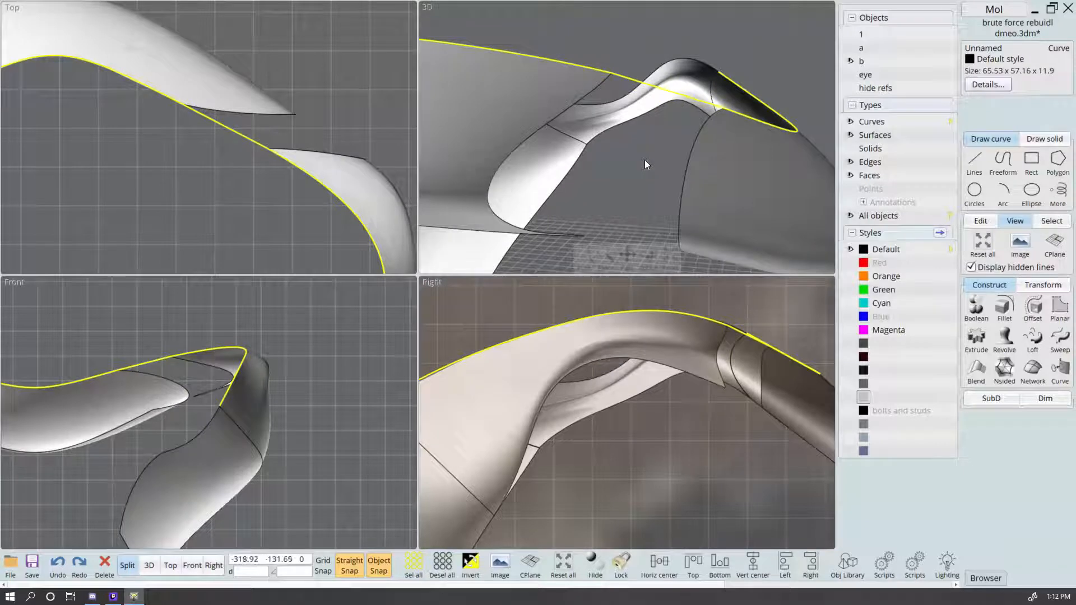
key("F3")
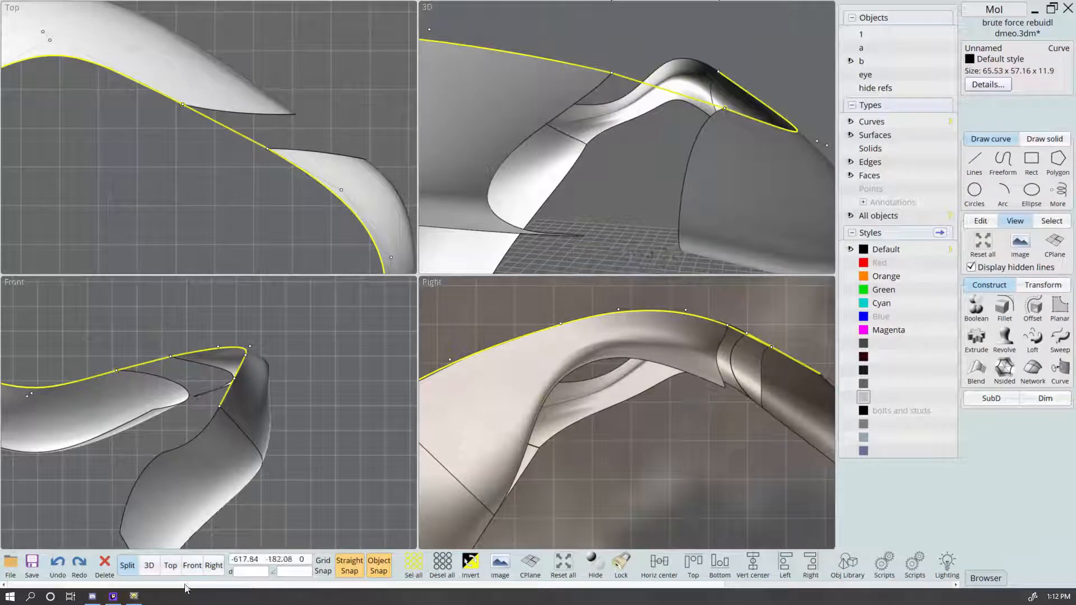
left_click(149, 566)
left_click(413, 448)
right_click_drag(622, 19, 476, 172)
left_click(477, 173)
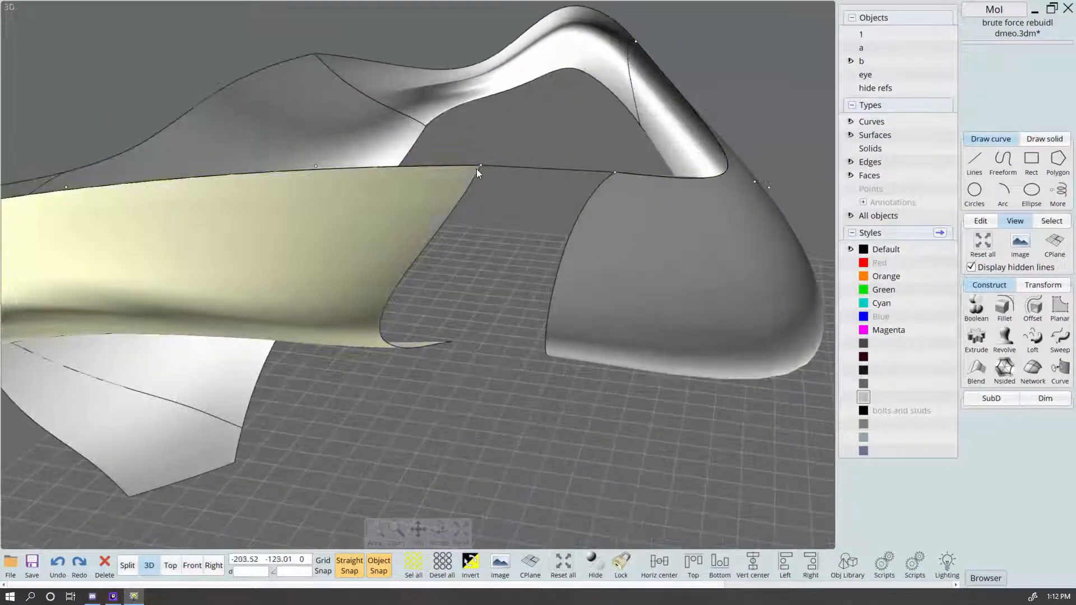
left_click(589, 171)
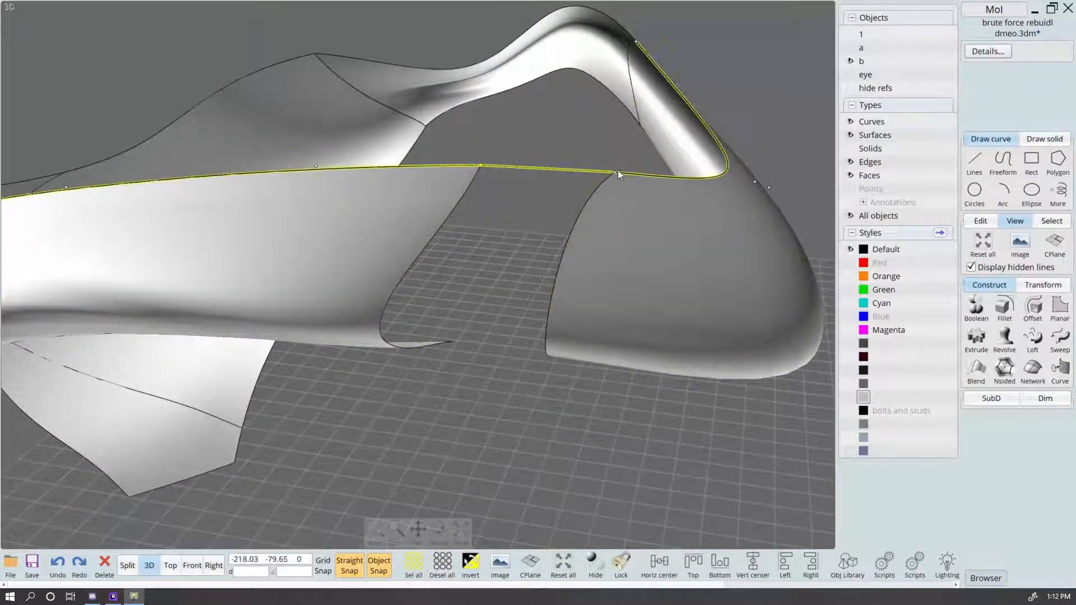
left_click(614, 137)
left_click(630, 200)
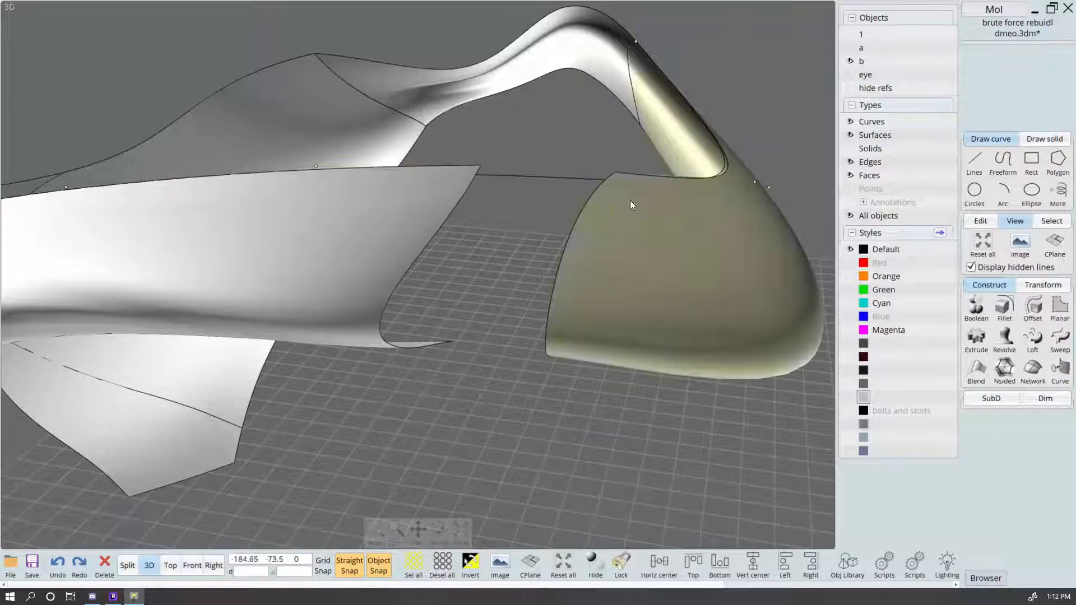
Step: Inspect the altered inner curve against the surface edges, and undo the point deletion and the join
right_click_drag(630, 200, 663, 157)
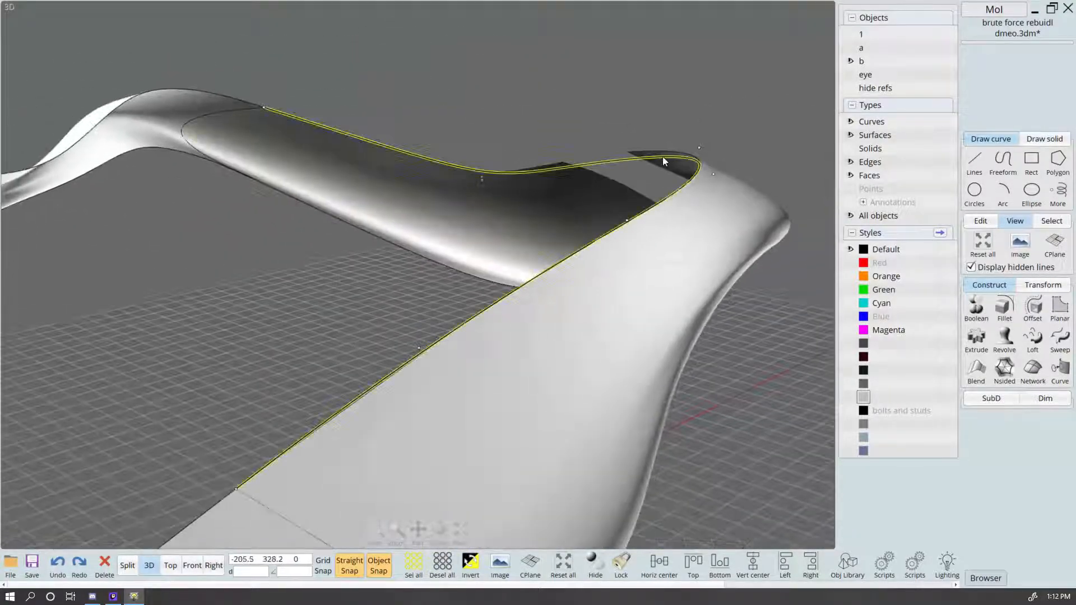
left_click(698, 167)
scroll(698, 167, "down", 5)
scroll(536, 273, "up", 2)
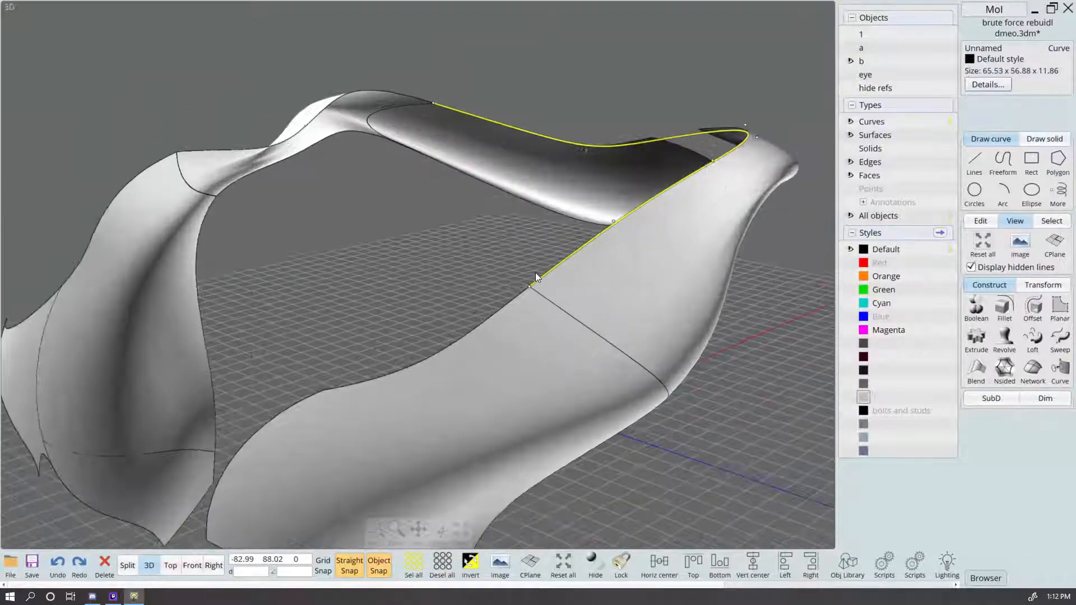
right_click_drag(682, 211, 682, 250)
key("ctrl+z")
key("ctrl+z")
key("ctrl+z")
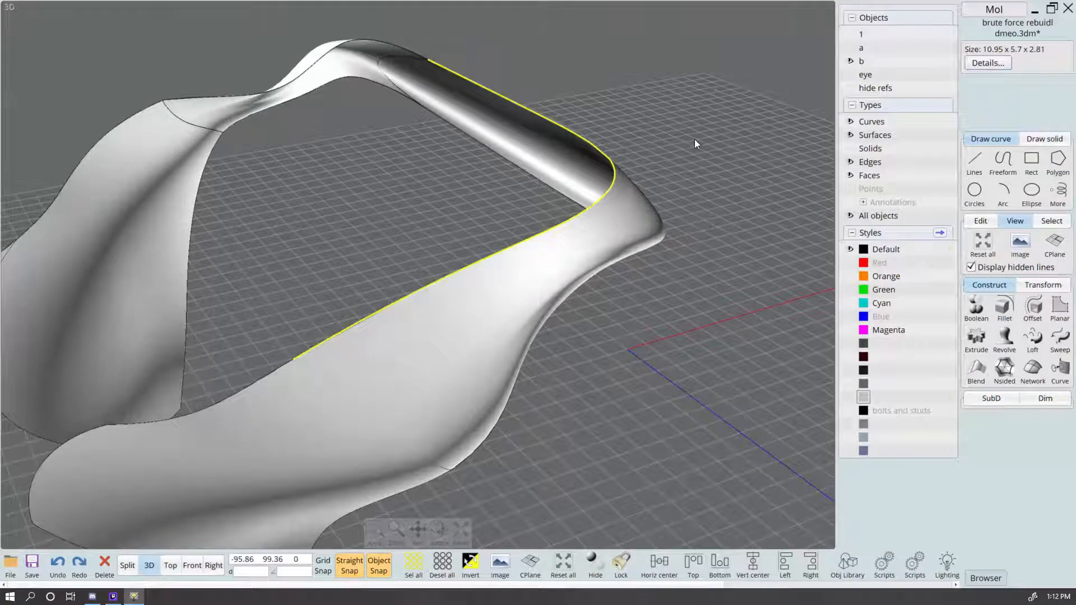
Step: Rejoin the straight bridging line with the two inner edge curves and select the resulting curve
left_click(694, 139)
left_click(607, 186)
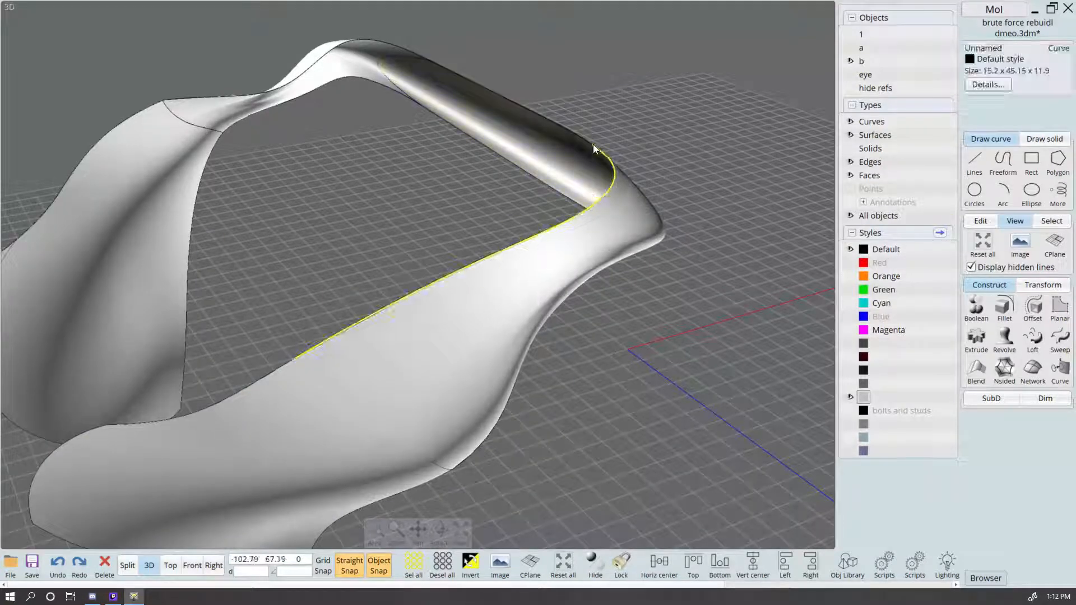
left_click(593, 144)
left_click(705, 142)
left_click(606, 192)
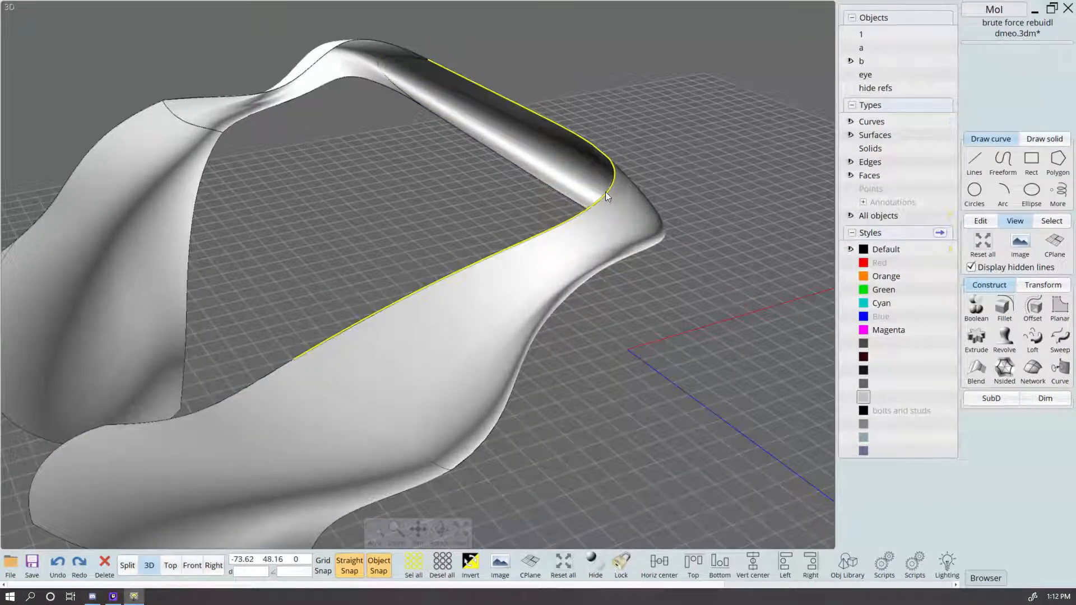
Step: Draw a rectangle from its center in the Top view, large enough to enclose the gap and the curve's bridging section
left_click(127, 565)
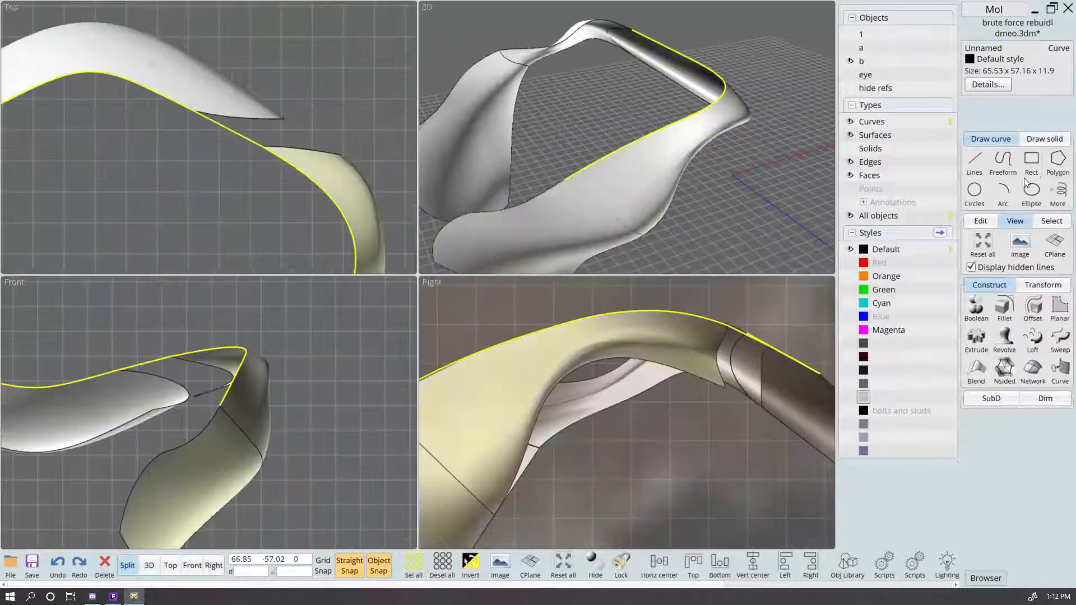
left_click(1031, 162)
left_click(1002, 163)
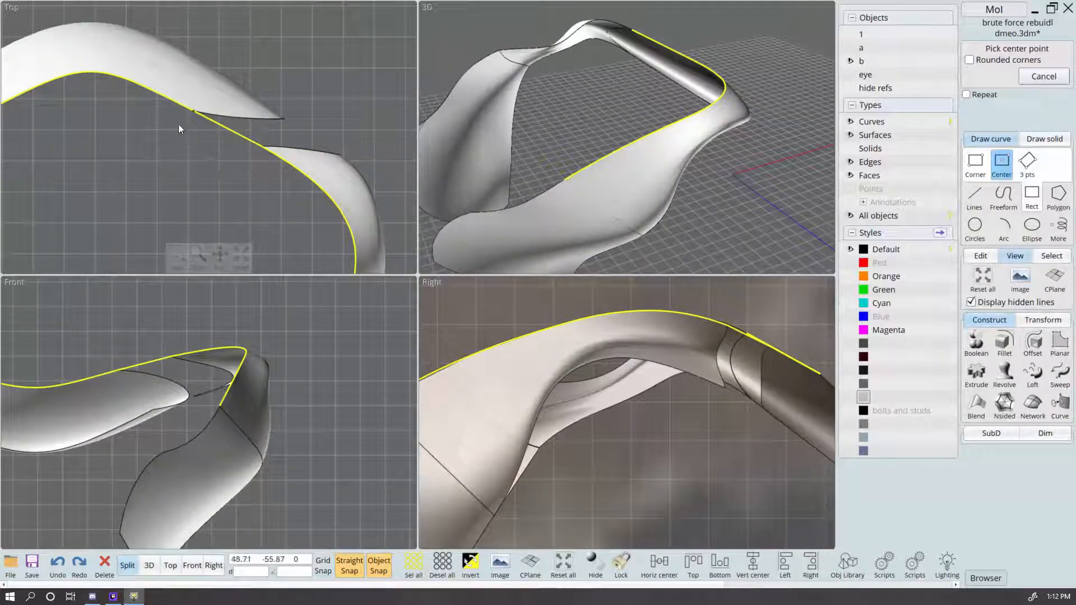
left_click(156, 116)
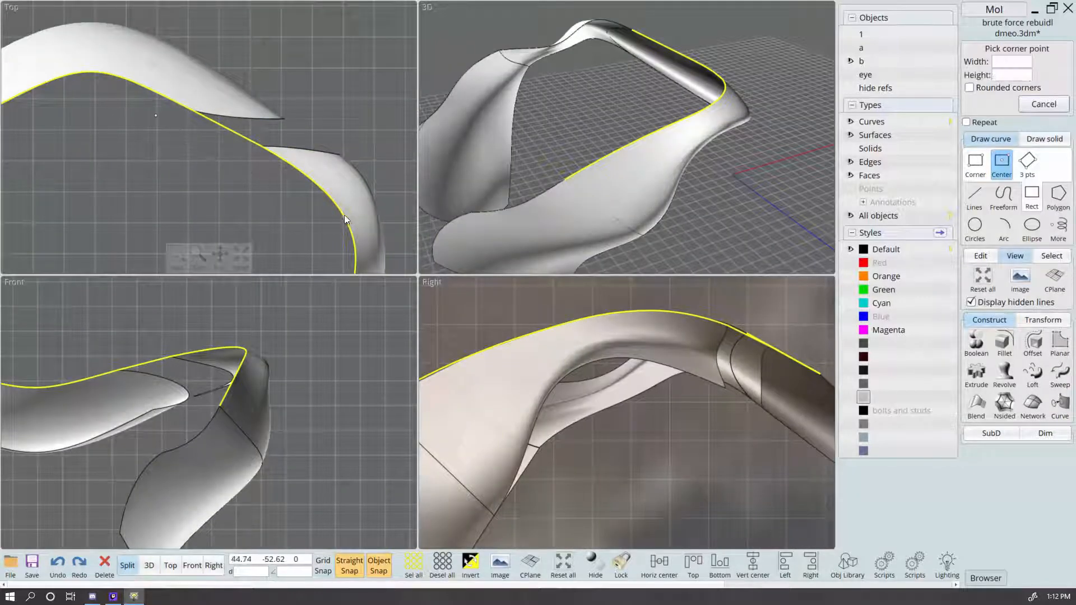
left_click(382, 197)
left_click(180, 184)
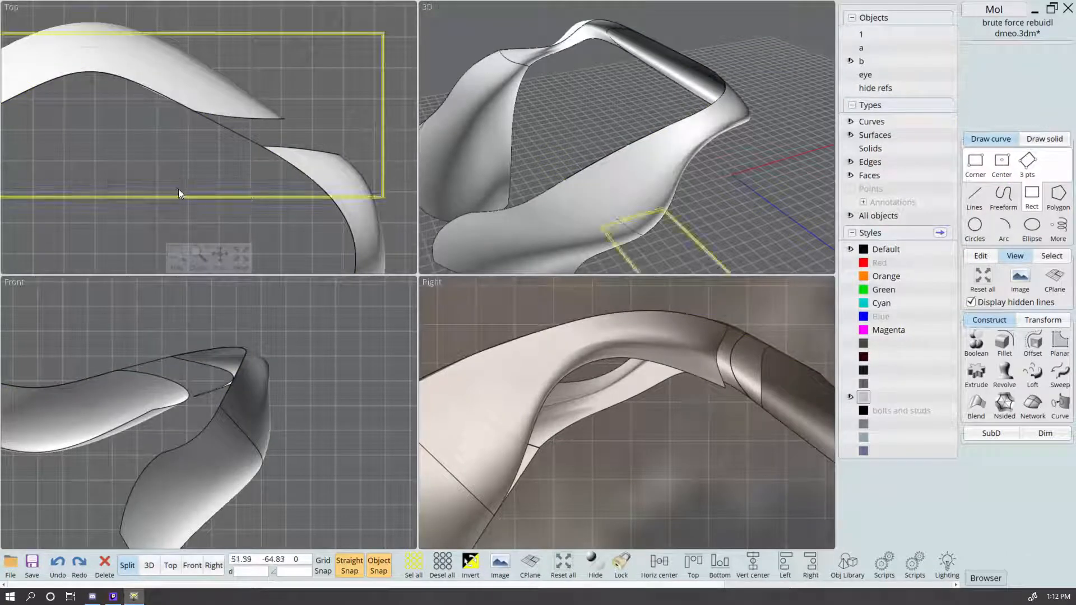
Step: Move the rectangle over the gap in the Top view and rotate it about 21 degrees around the bridging section
left_click_drag(176, 188, 290, 201)
left_click_drag(144, 198, 278, 201)
scroll(269, 201, "down", 3)
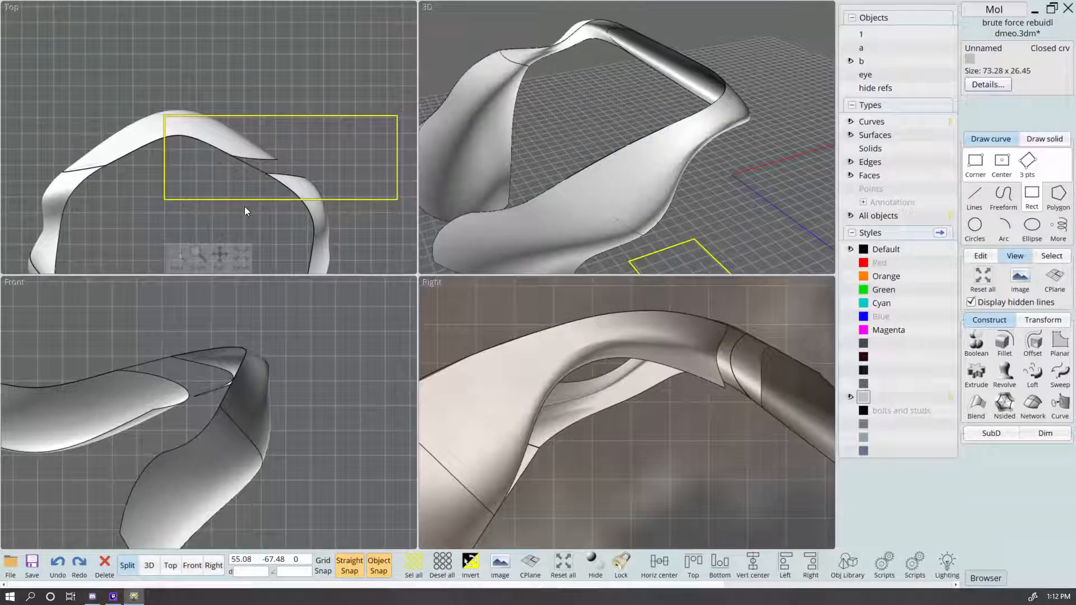
key("r")
left_click(248, 163)
left_click(365, 169)
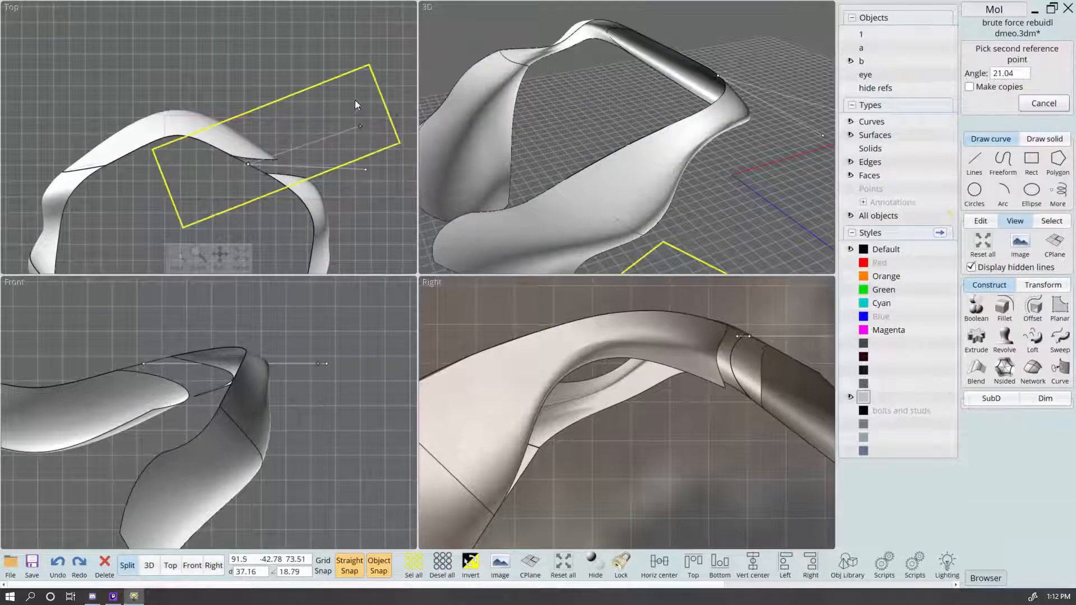
left_click(362, 123)
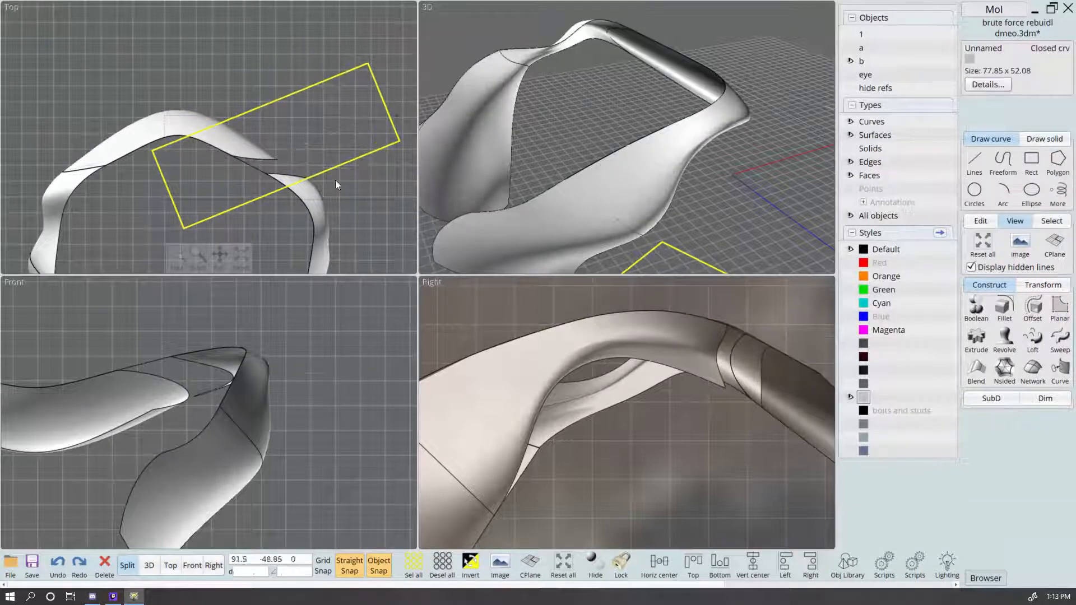
Step: Shift the rotated rectangle to center it on the bridging section and scale it slightly wider across its short direction
left_click_drag(340, 166, 355, 183)
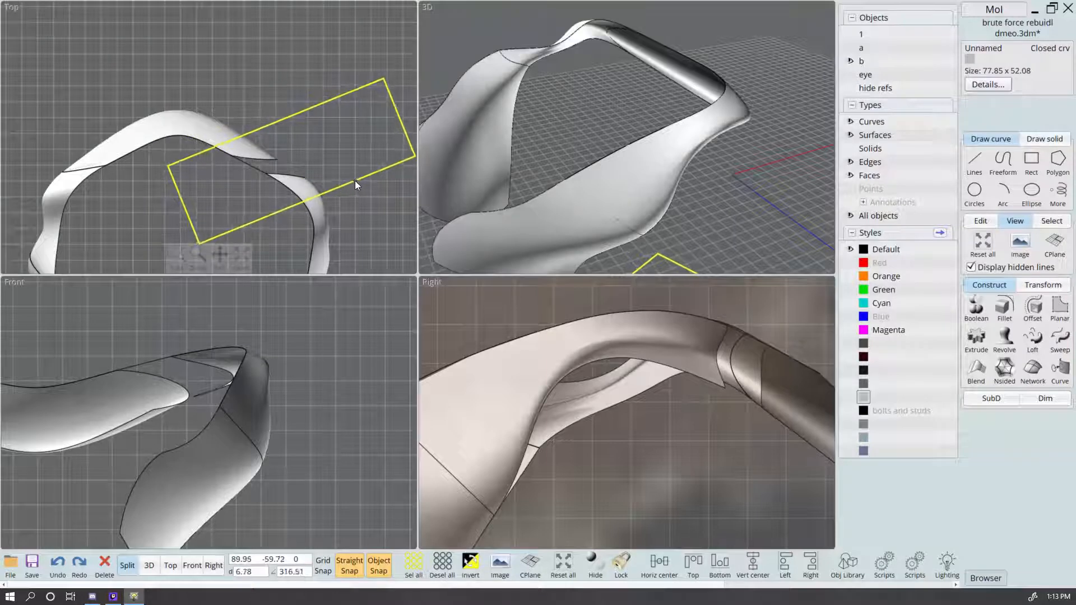
key("s")
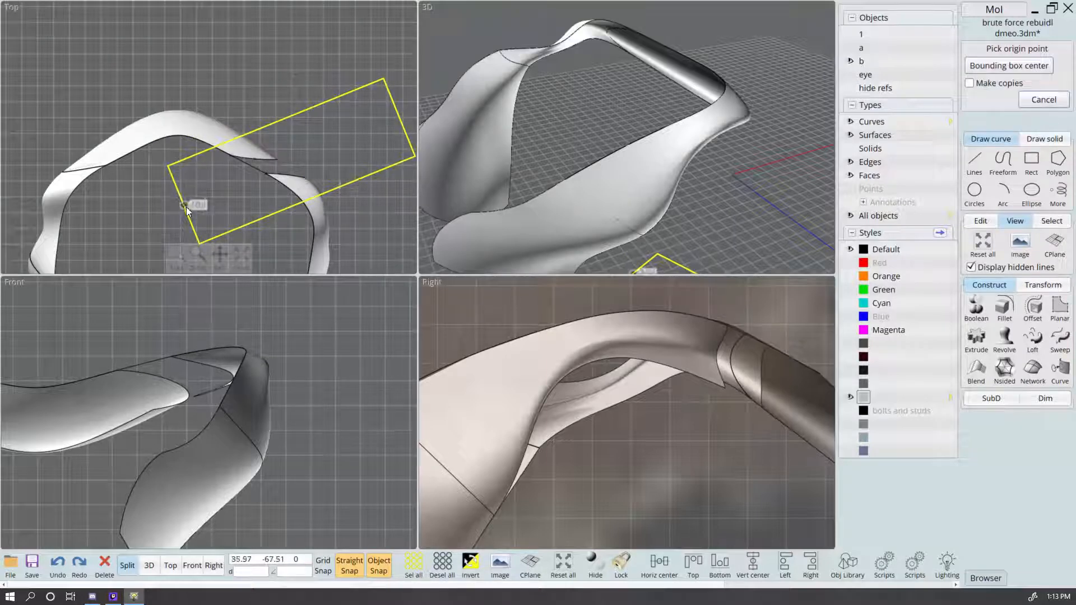
left_click(184, 205)
left_click(169, 166)
left_click(166, 161)
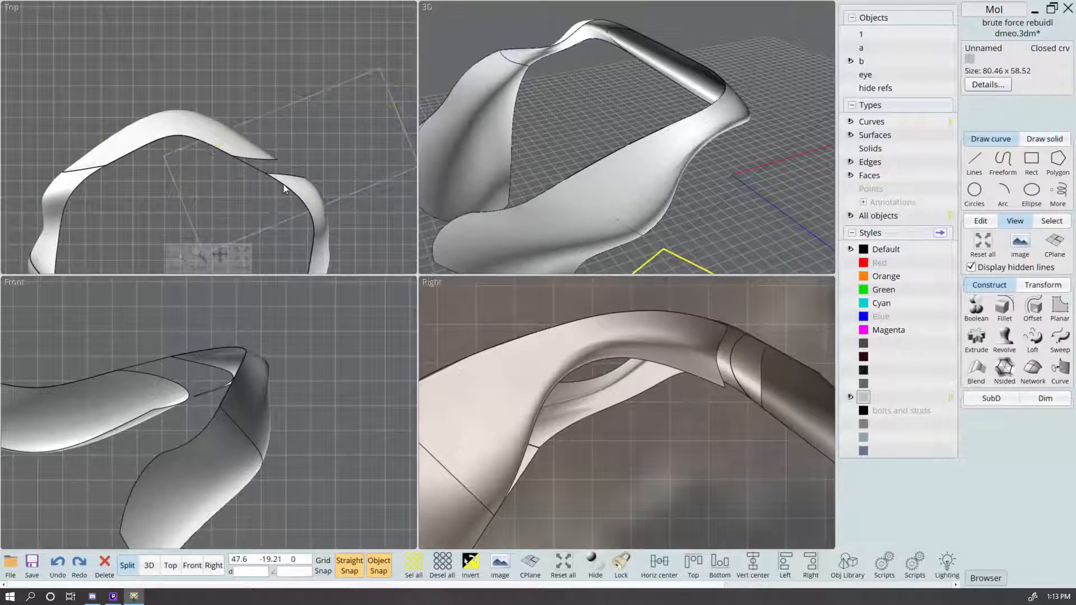
Step: Trim the joined inner curve with the rectangle, removing the portions outside it, and delete the rectangle
left_click(253, 168)
key("t")
left_click(309, 97)
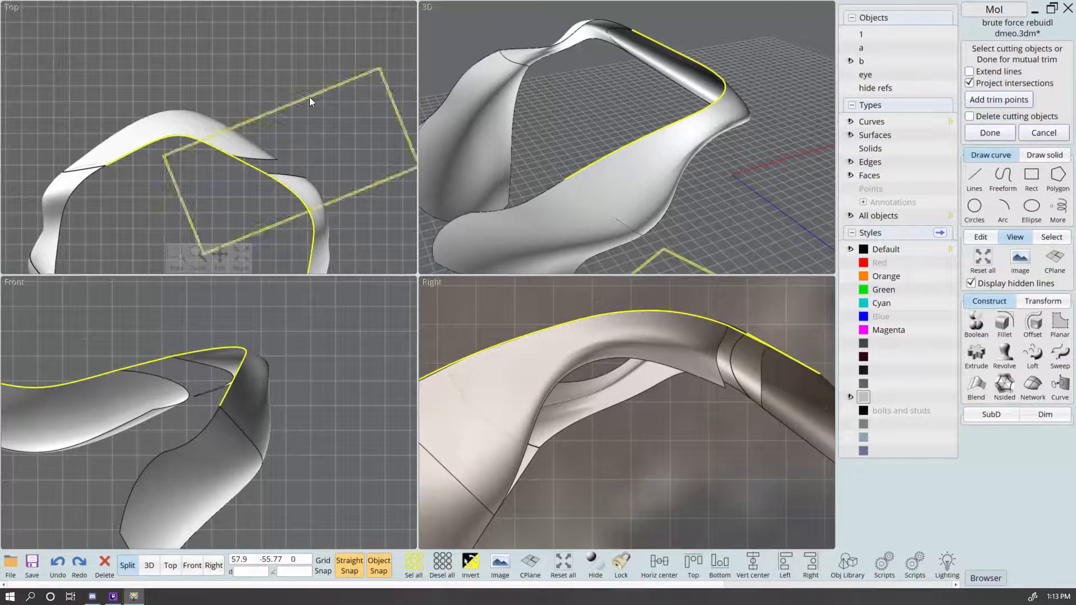
right_click(310, 103)
right_click_drag(320, 152, 308, 104)
left_click(305, 200)
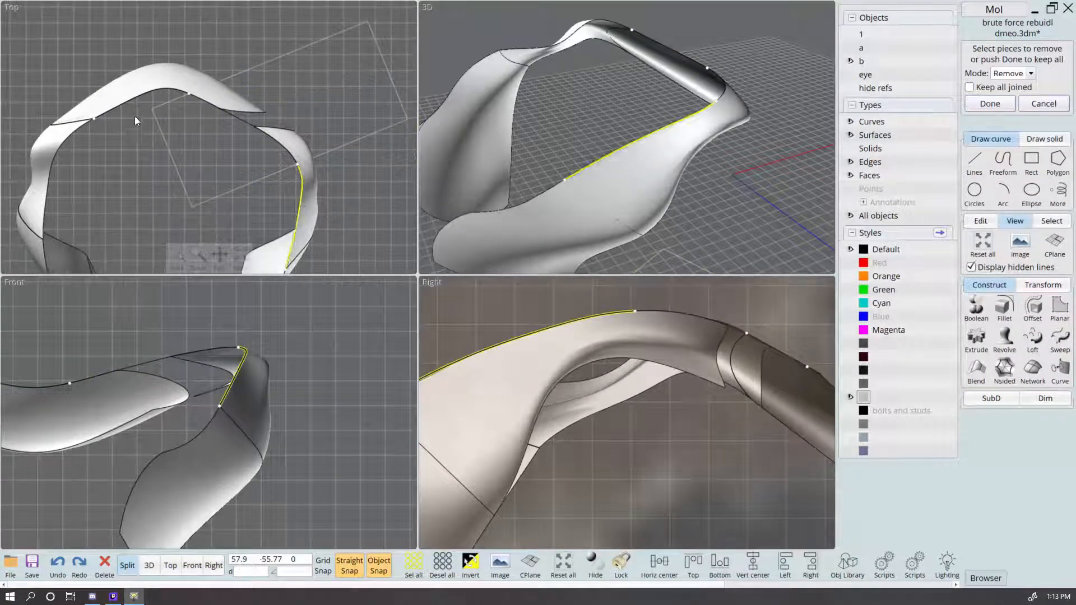
right_click(173, 87)
left_click(343, 145)
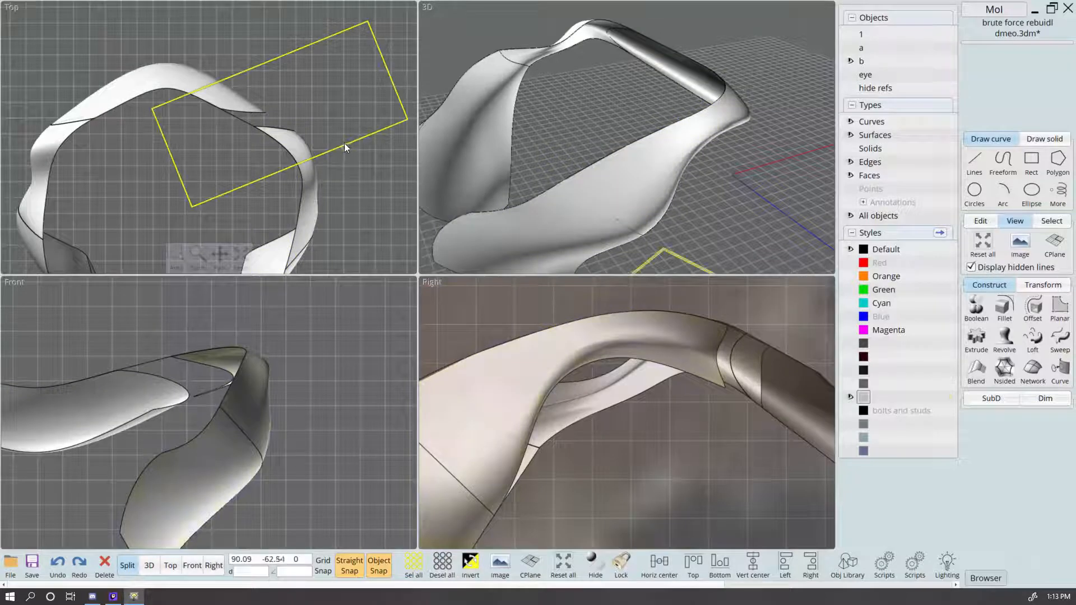
key("Delete")
Step: Show the control points of the trimmed bridging curve and view it across the gap in a full 3D view
left_click(253, 125)
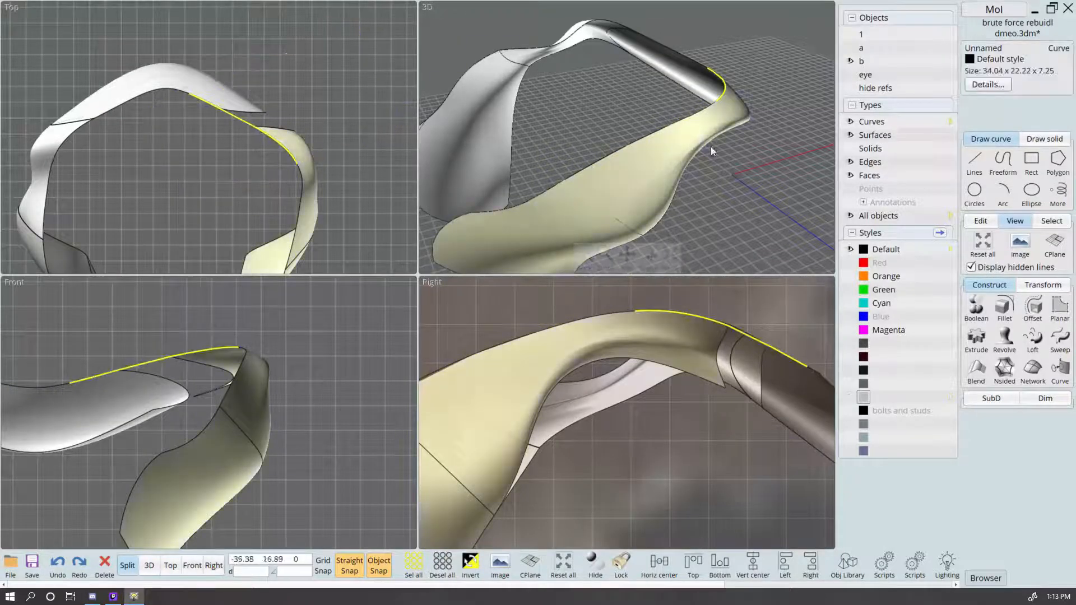
right_click_drag(711, 146, 564, 142)
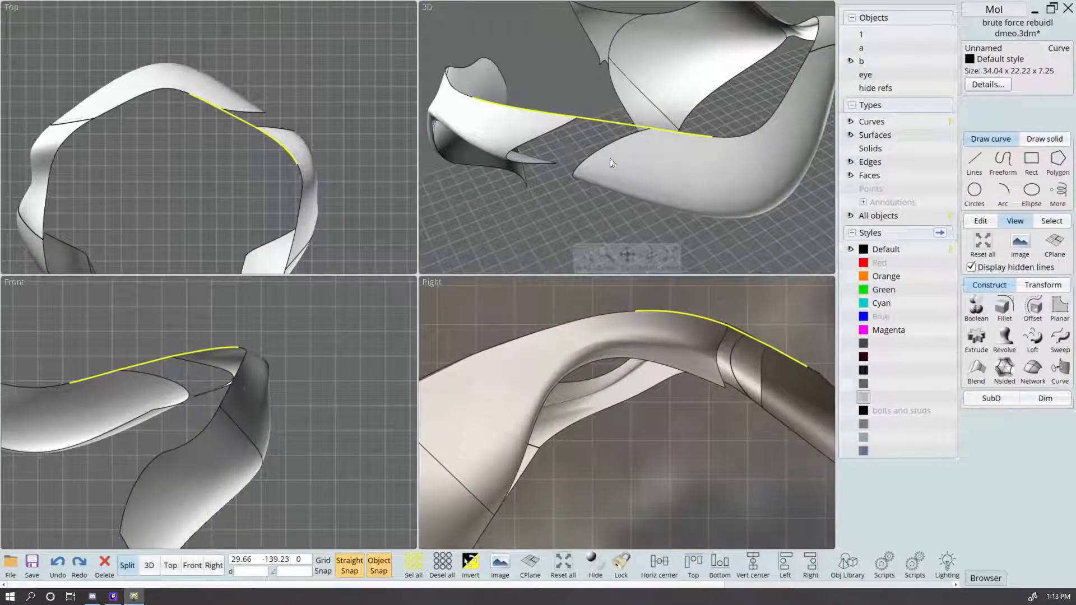
right_click_drag(675, 146, 715, 169)
scroll(715, 160, "up", 1)
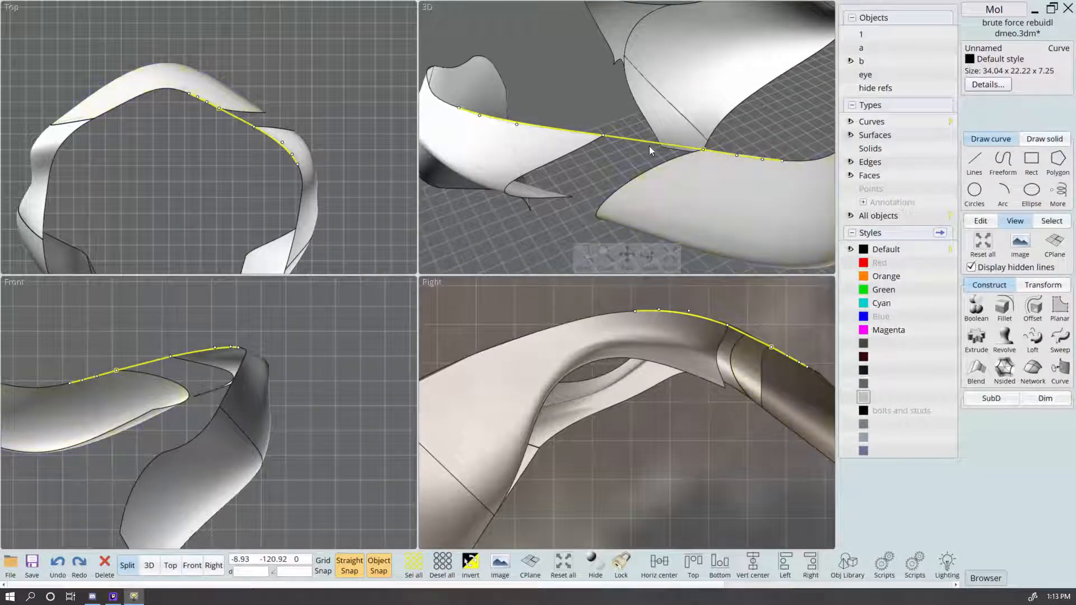
left_click(150, 565)
right_click_drag(585, 382, 555, 358)
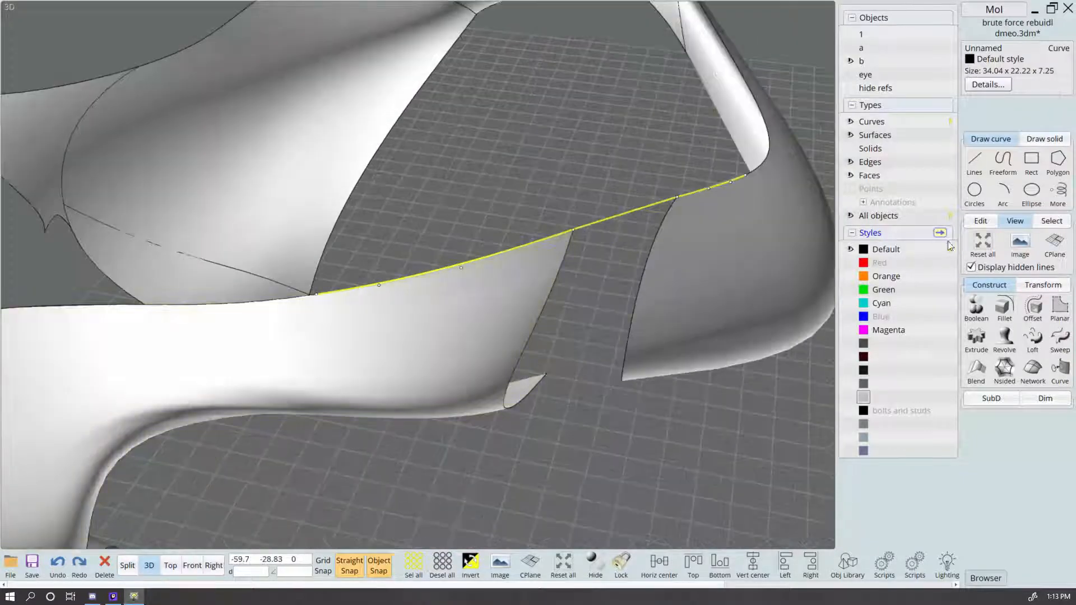
Step: Try adding a control point on the curve along the near surface's edge, just before the gap, and undo it
left_click(1036, 288)
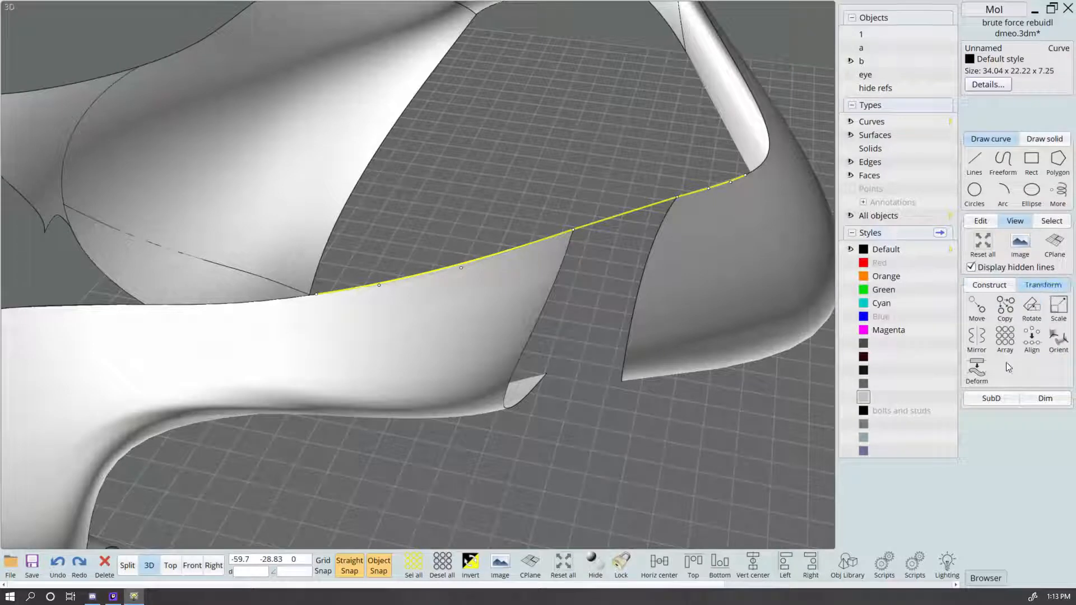
left_click(981, 221)
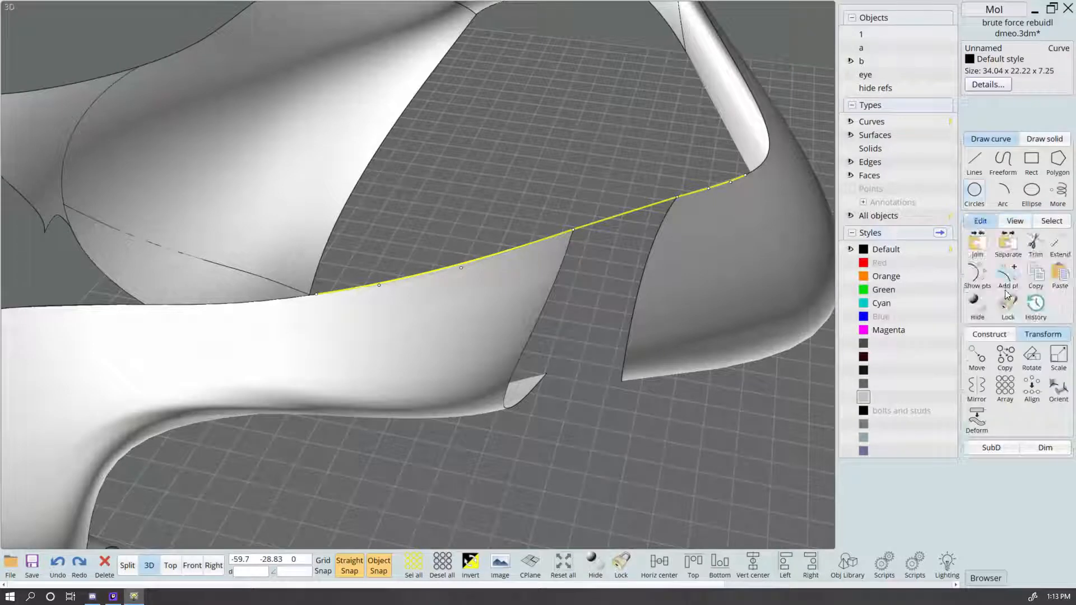
left_click(1007, 283)
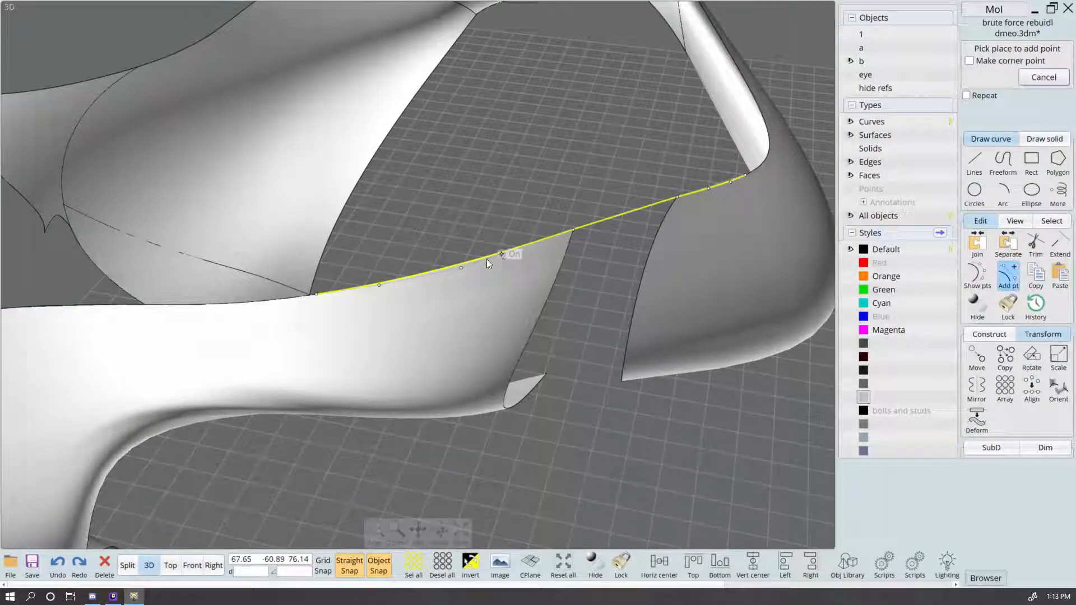
left_click(520, 249)
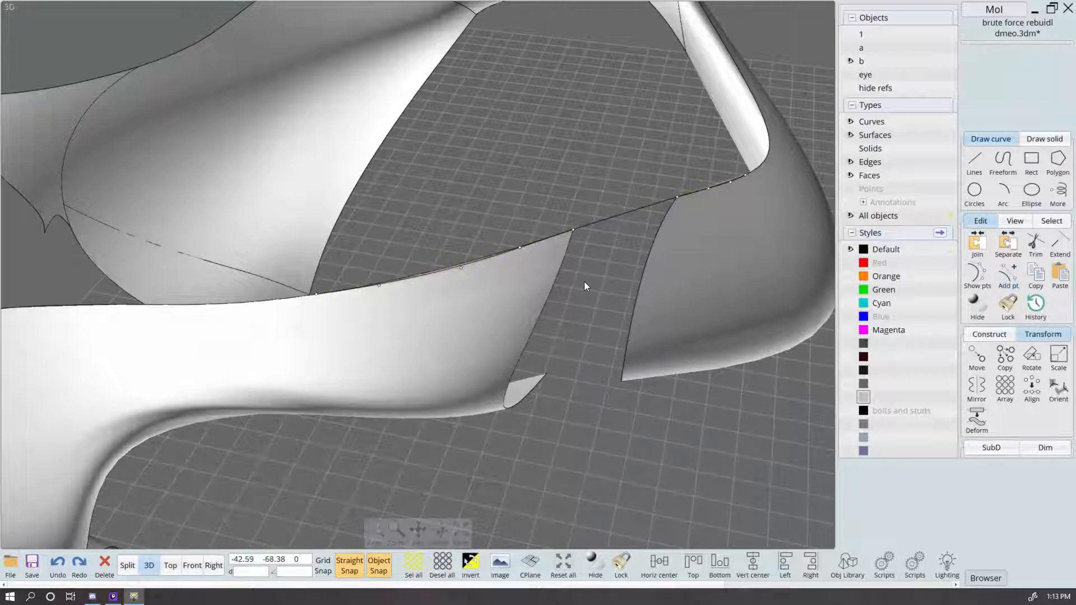
key("ctrl+z")
Step: Try adding a control point on the curve just beyond the gap's far edge, and restore the original points
right_click(613, 270)
left_click(696, 192)
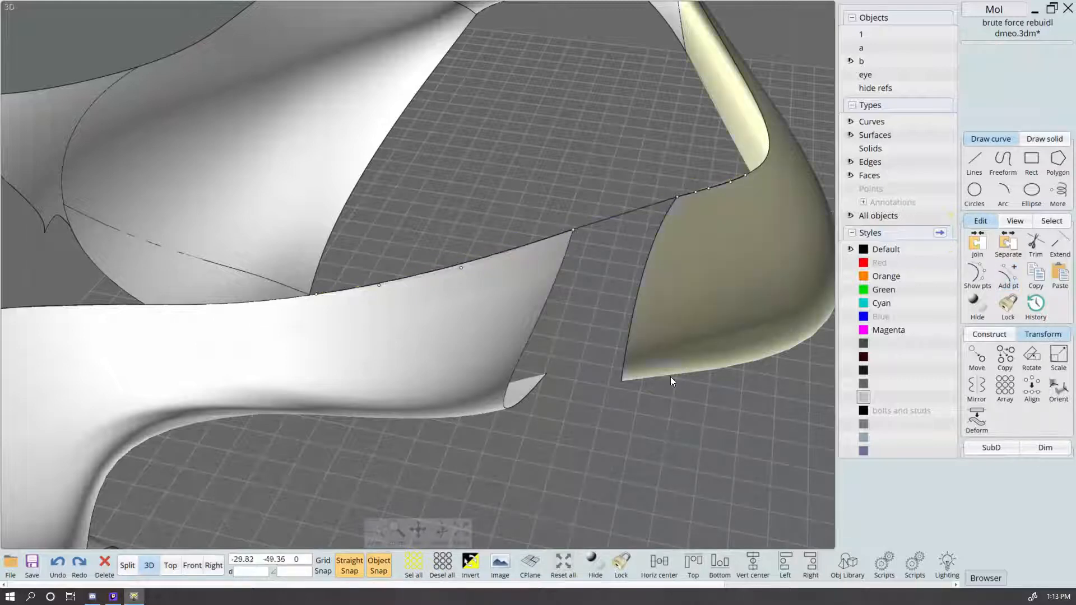
scroll(684, 209, "up", 6)
left_click(689, 226)
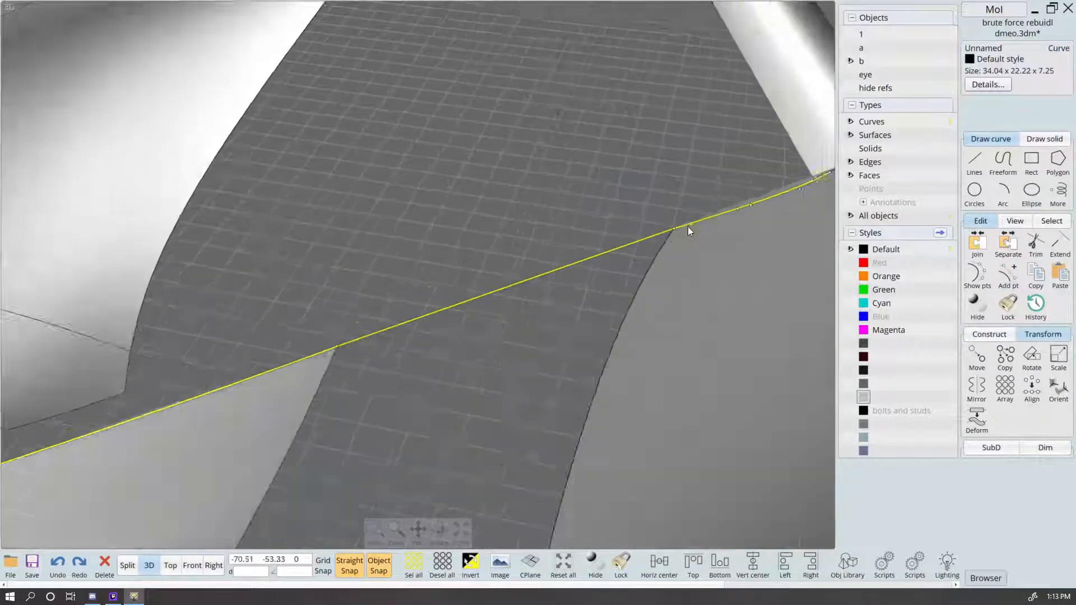
scroll(688, 227, "down", 1)
middle_click_drag(476, 392, 667, 357)
scroll(668, 358, "down", 3)
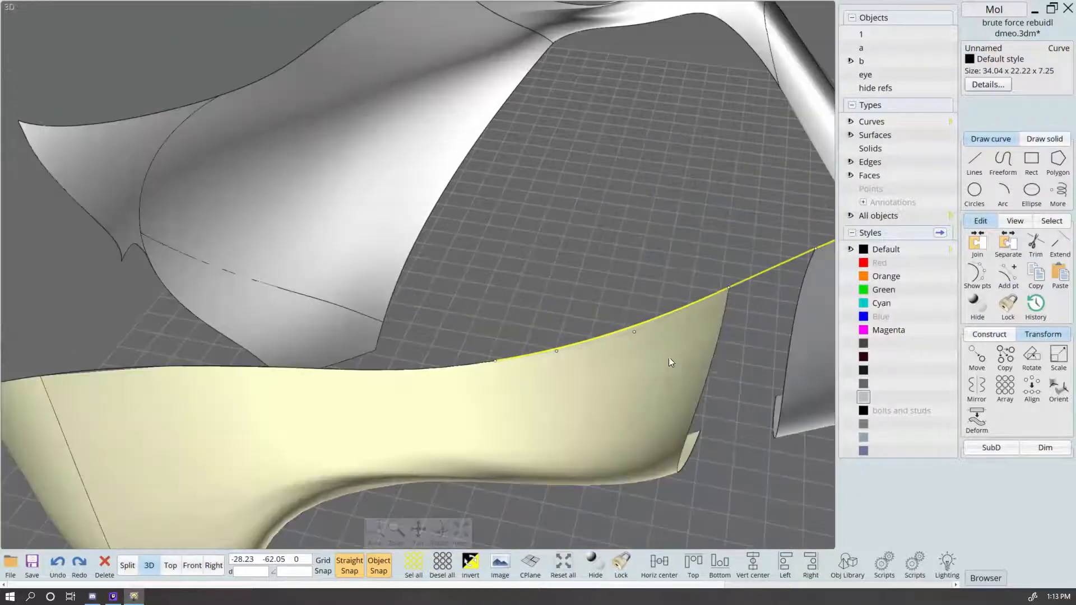
left_click(736, 361)
middle_click_drag(735, 361, 618, 371)
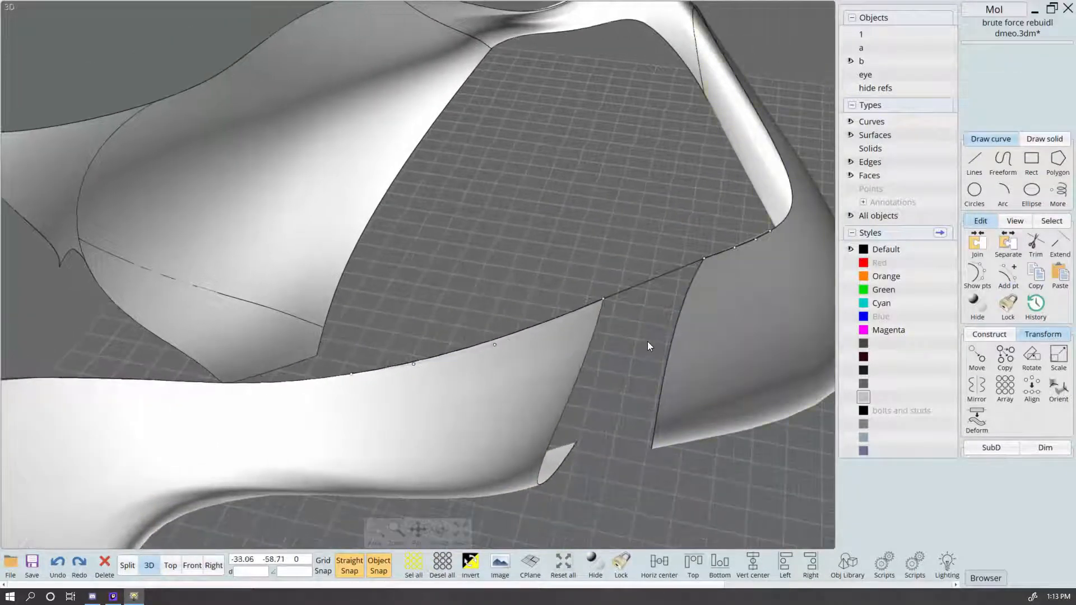
Step: Add a control point midway along the bridging section and delete the two points where it meets the surface edges
key("a")
left_click(646, 281)
left_click(602, 299)
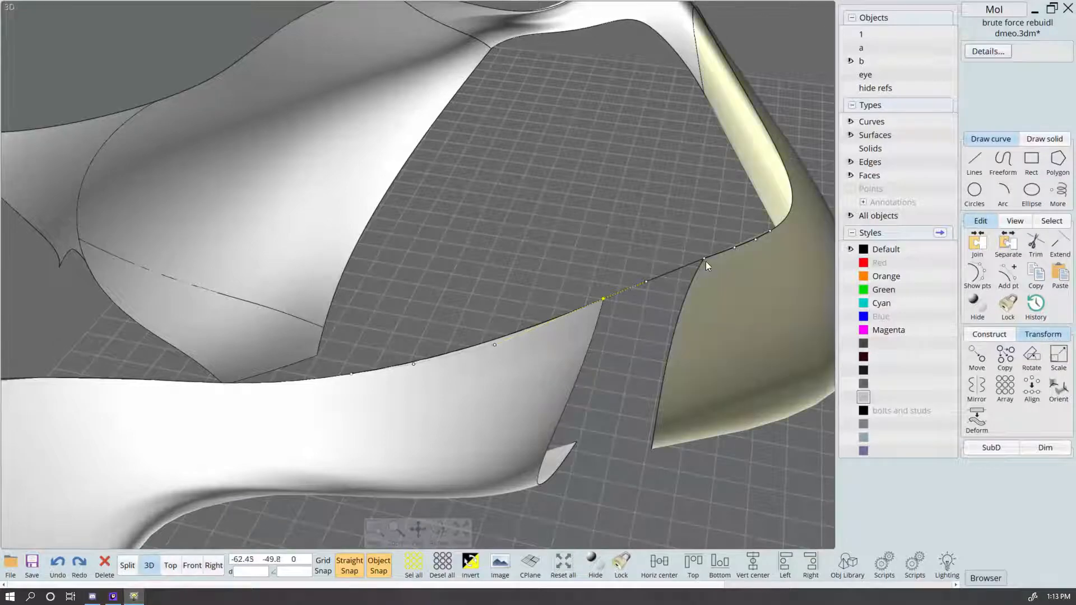
left_click(703, 260)
key("Delete")
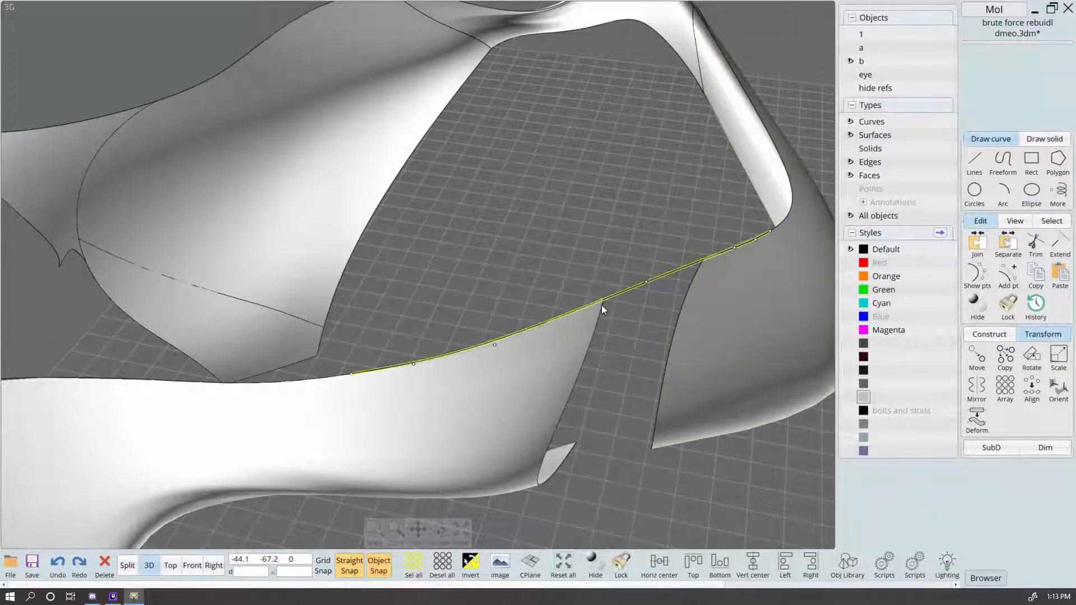
Step: Inspect the reshaped curve against the surface edges on both sides of the gap, and undo the point edits
scroll(610, 358, "up", 4)
scroll(610, 357, "down", 4)
right_click_drag(631, 377, 725, 375)
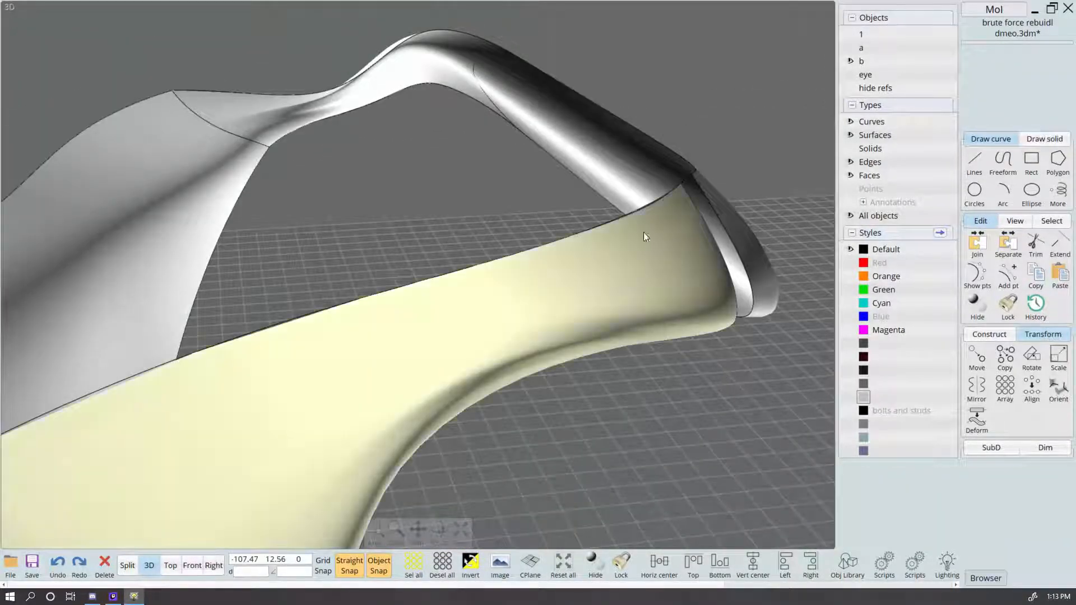
left_click(677, 184)
right_click_drag(720, 289, 687, 387)
scroll(553, 139, "up", 4)
right_click_drag(660, 286, 647, 346)
left_click(665, 240)
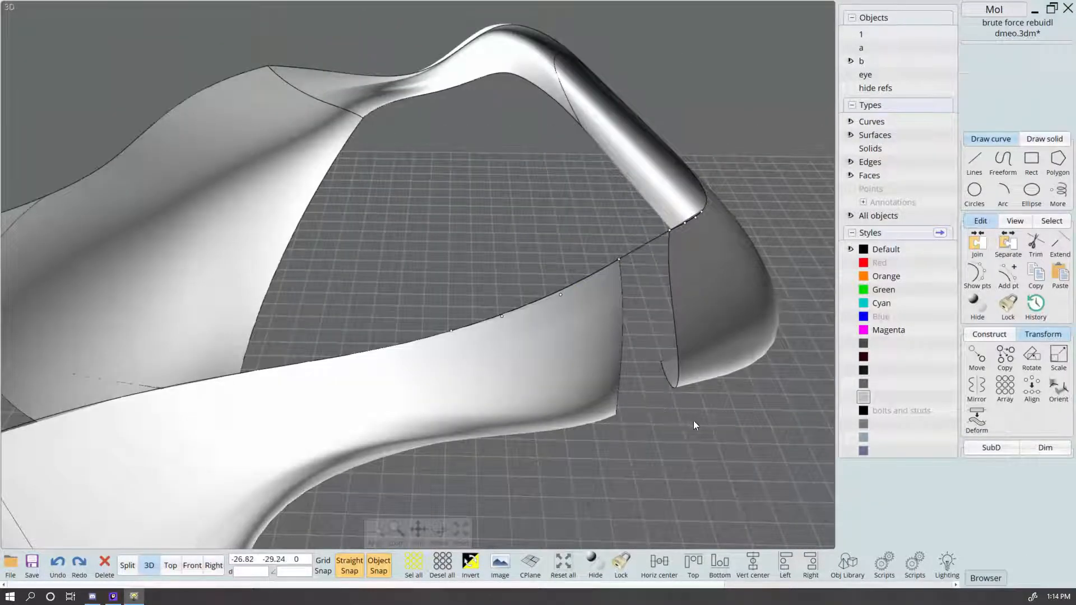
right_click_drag(694, 426, 619, 241)
right_click_drag(615, 176, 624, 293)
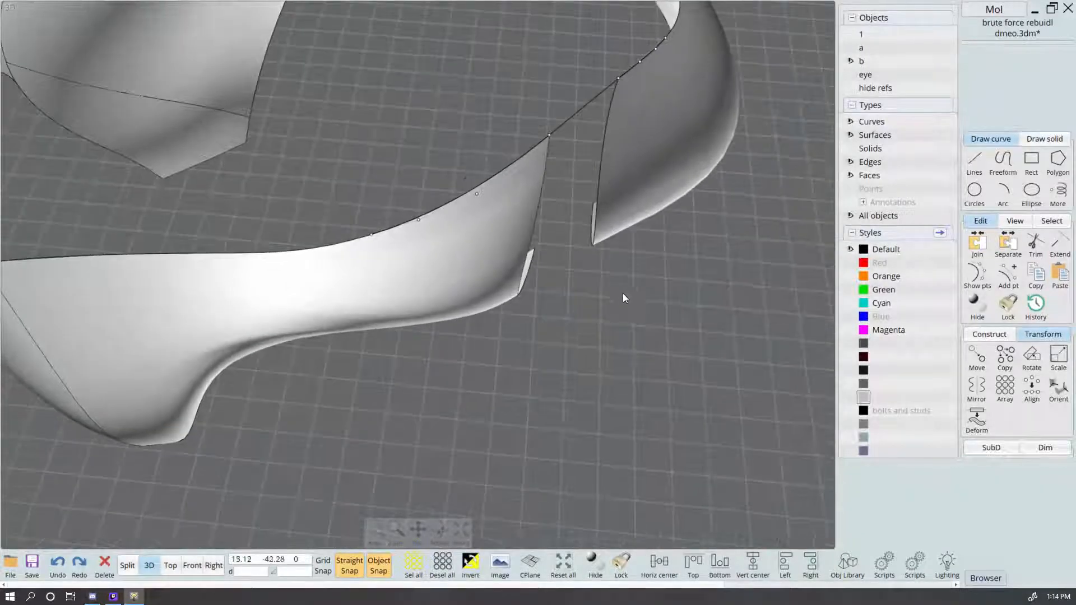
Step: Hide the curve's control points and draw a straight line across the gap between the open corners of the two trimmed edges
left_click(577, 109)
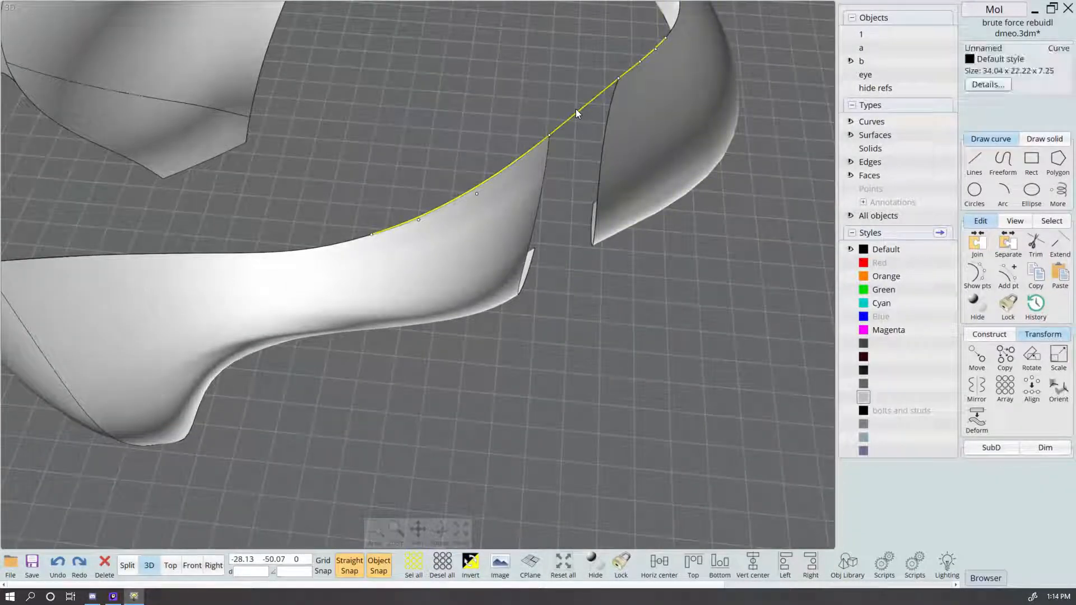
left_click(580, 70)
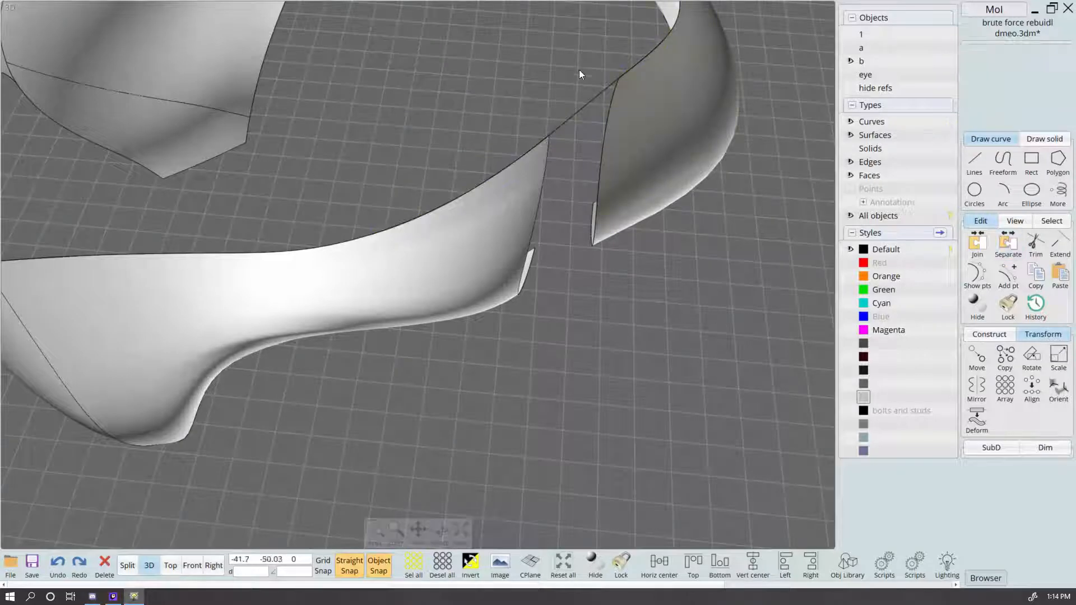
mouse_move(622, 303)
right_mouse_down()
mouse_move(637, 241)
mouse_move(740, 190)
right_mouse_up()
left_click(975, 162)
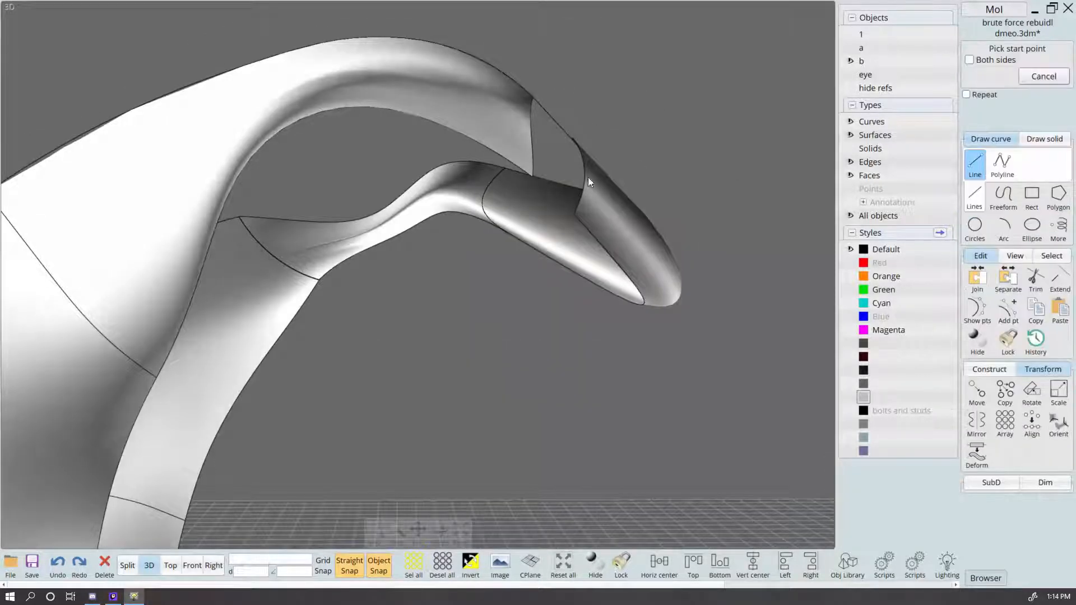
right_click_drag(587, 177, 536, 177)
left_click(602, 291)
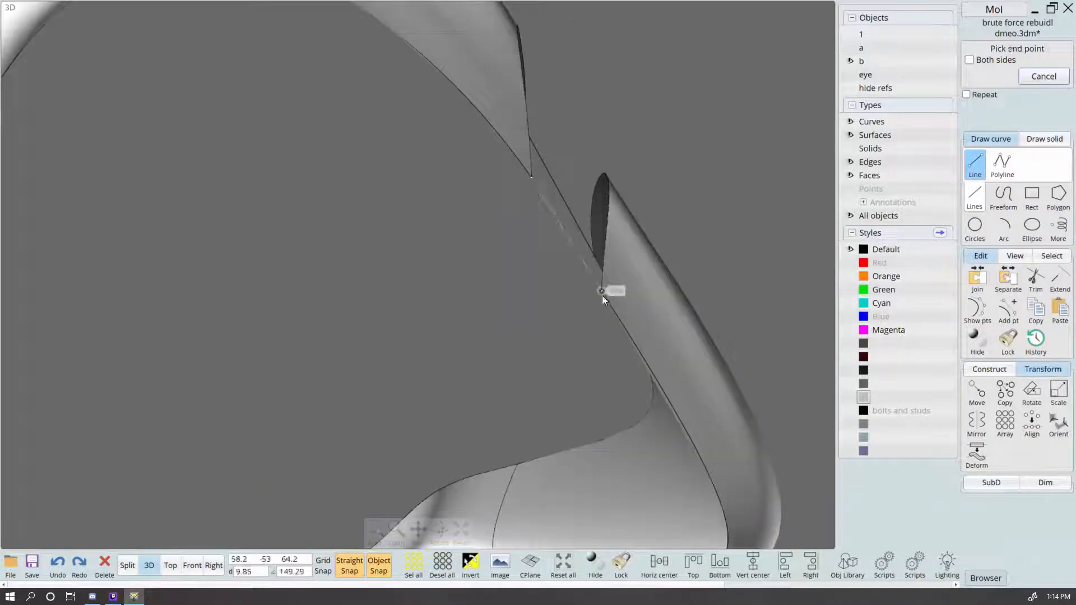
left_click(601, 291)
Step: Select the two bridging lines and both trimmed surface edges, and start a Network surface from them
left_click(583, 236)
left_click(607, 246)
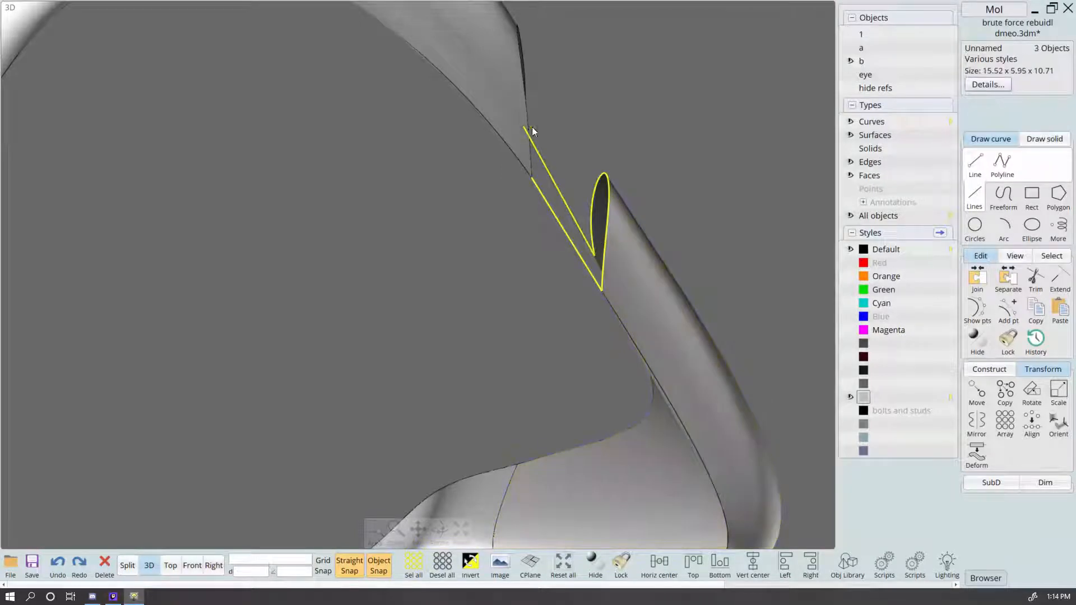
left_click(530, 160)
left_click(990, 369)
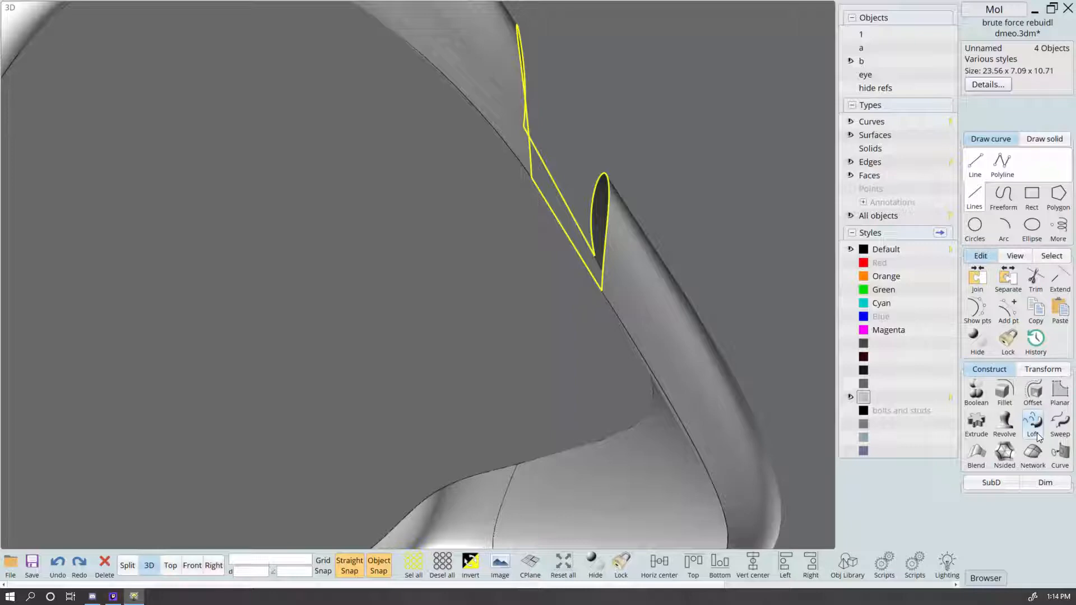
left_click(1033, 453)
right_click_drag(755, 113, 747, 398)
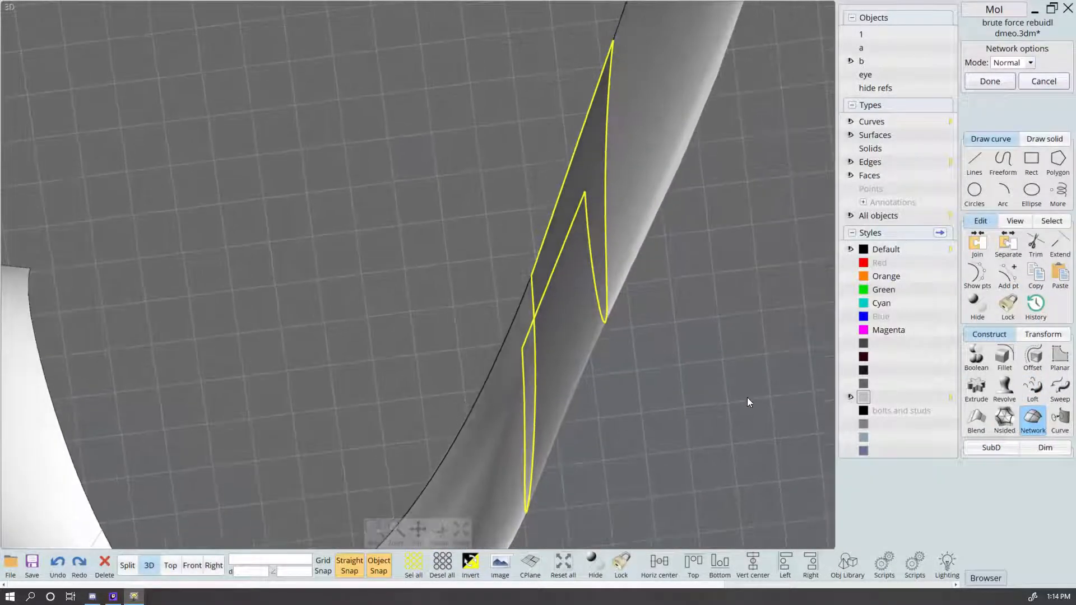
Step: Try the Lighter mode for the Network surface, and switch the mode to Custom
left_click(1030, 62)
left_click(1006, 84)
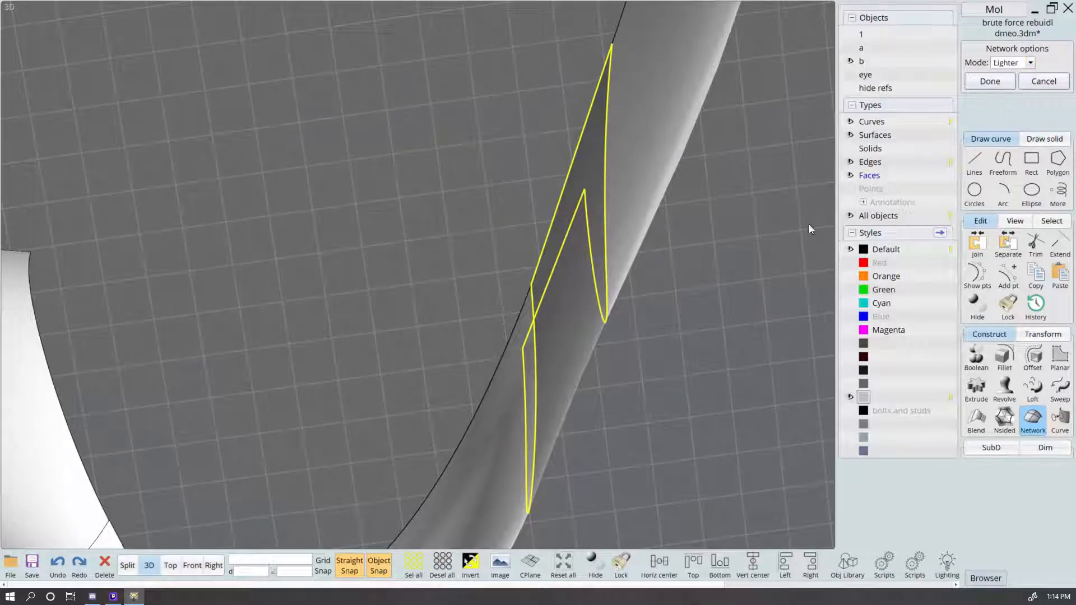
right_click_drag(809, 224, 796, 263)
left_click(1031, 62)
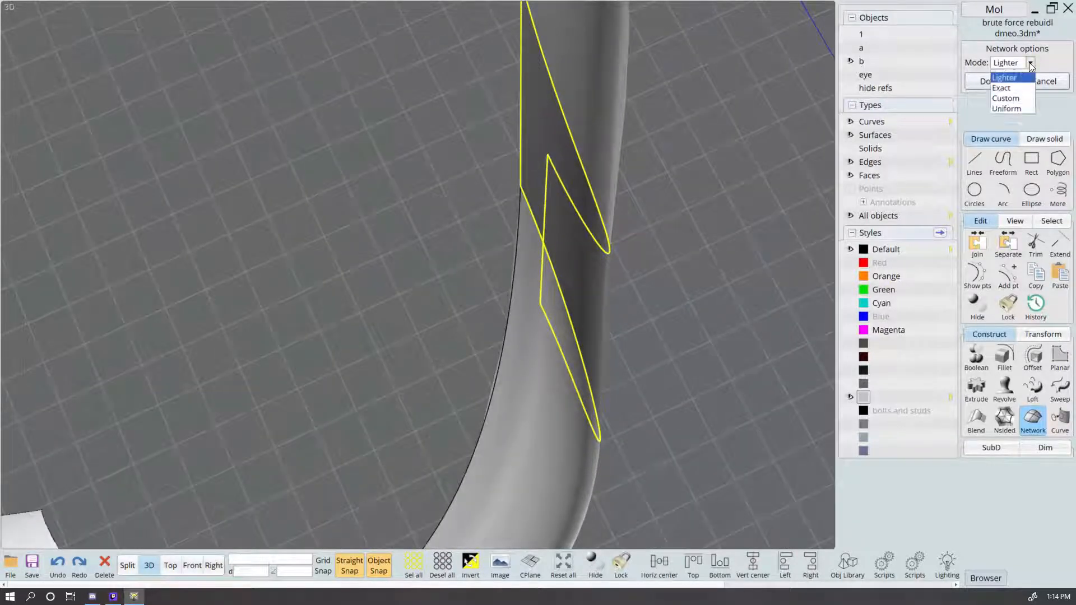
left_click(1007, 106)
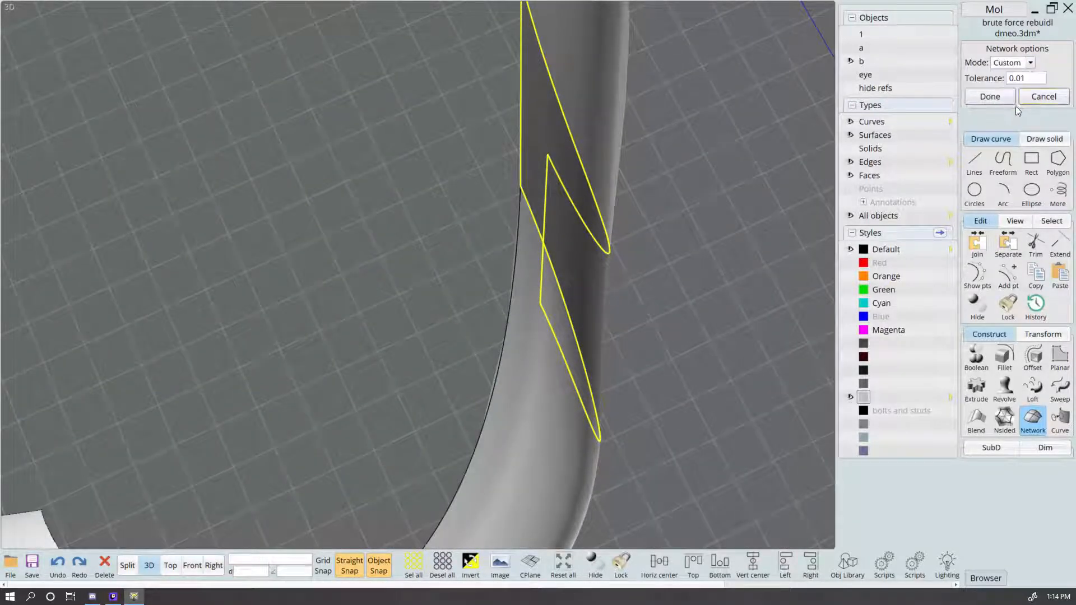
right_click_drag(735, 252, 754, 291)
Step: Try a custom tolerance of 0.3 on the Network surface and inspect the previewed patch across the gap
left_click(1026, 78)
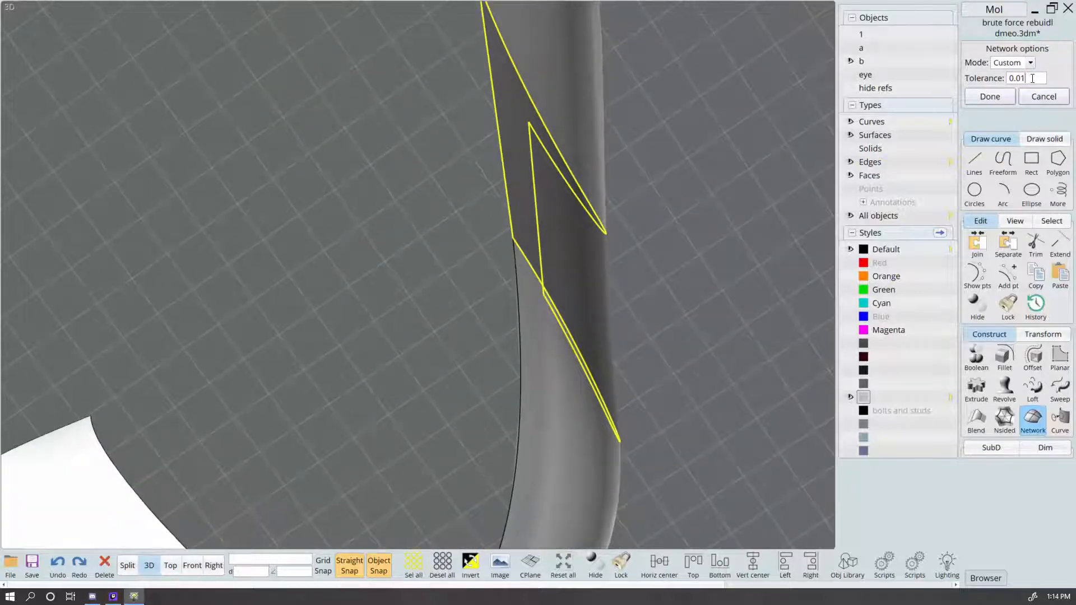
left_click(1002, 168)
left_click(1027, 149)
left_click(1066, 76)
mouse_move(751, 148)
right_mouse_down()
mouse_move(739, 145)
mouse_move(706, 69)
mouse_move(677, 58)
mouse_move(615, 87)
mouse_move(790, 77)
right_mouse_up()
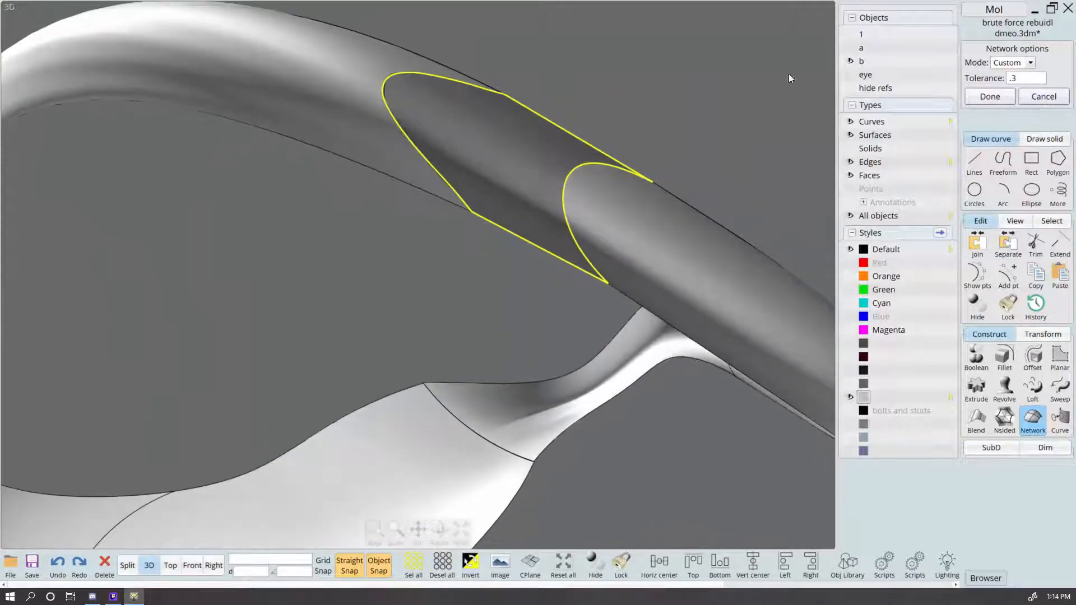
Step: Set the custom tolerance to 0.01 and finish the Network surface across the gap
left_click(1025, 78)
left_click(1001, 168)
left_click(975, 168)
left_click(975, 150)
left_click(1062, 73)
right_click_drag(613, 34, 672, 178)
scroll(619, 143, "up", 3)
scroll(672, 178, "up", 2)
key("Return")
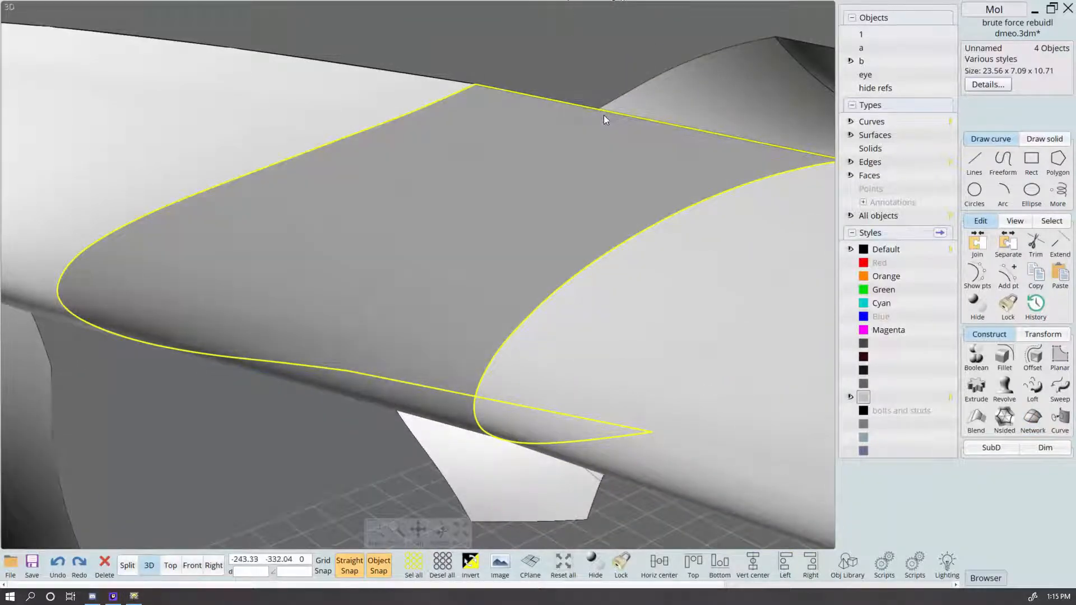
Step: Check the bridging line against the new patch in the 3D and Right views, and hide all curves
key("Escape")
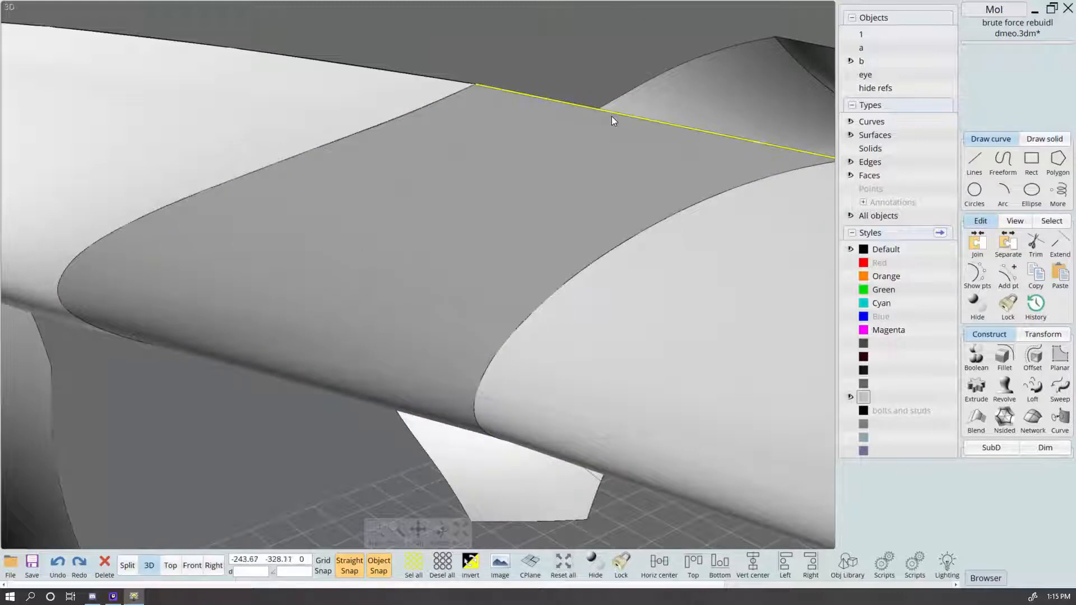
left_click(611, 116)
scroll(611, 116, "down", 1)
right_click_drag(533, 234, 571, 184)
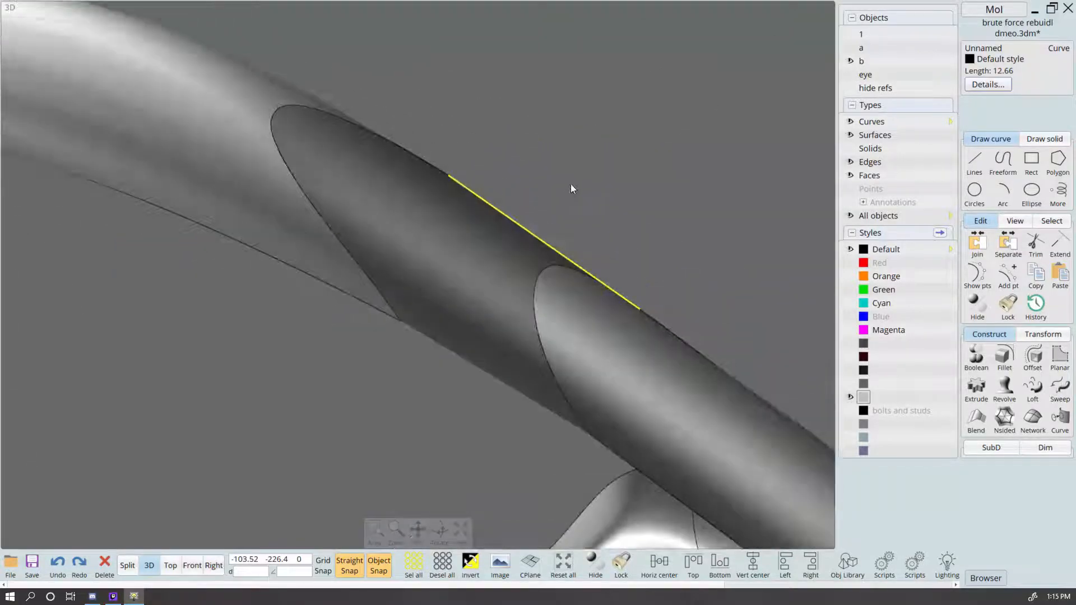
left_click(127, 566)
left_click(734, 429)
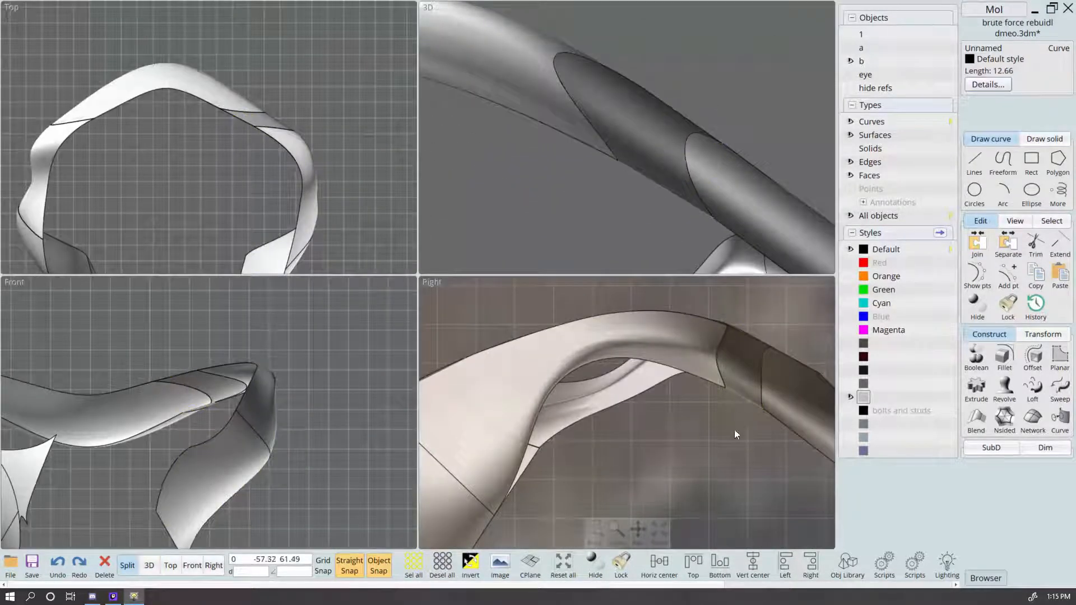
right_click_drag(734, 376, 642, 400)
scroll(644, 397, "up", 4)
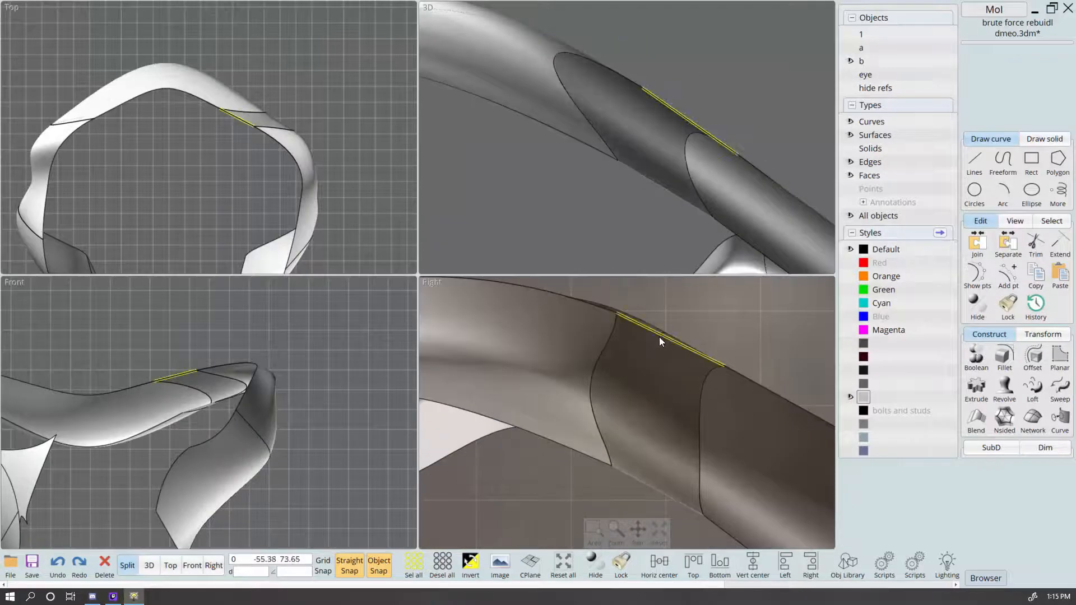
left_click(633, 477)
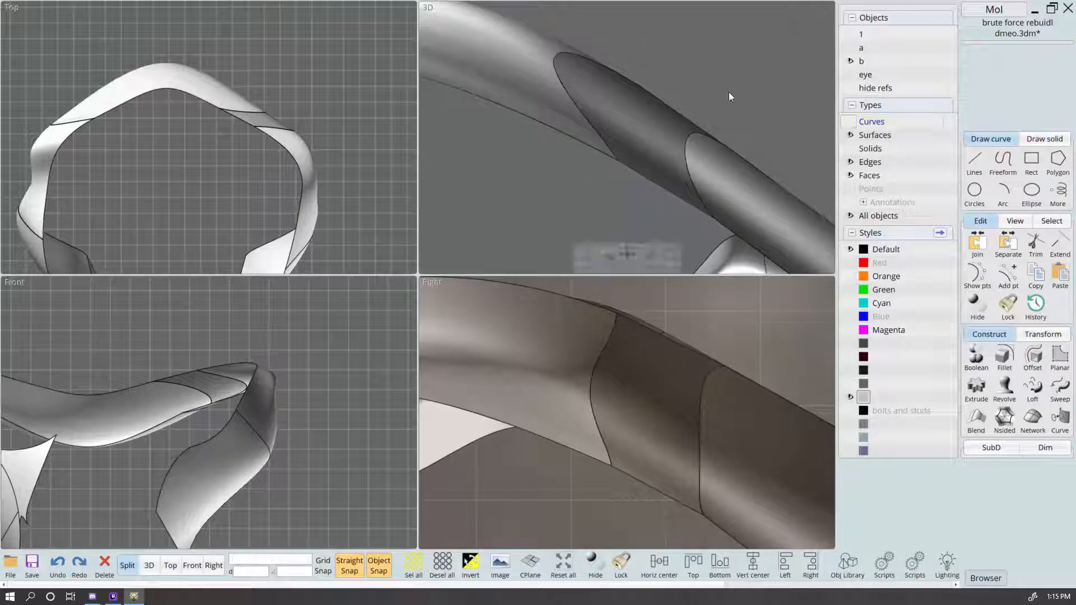
Step: Maximize the 3D view, hide the edges, and examine the shading where the new patch meets the arch
left_click(149, 566)
scroll(603, 265, "down", 9)
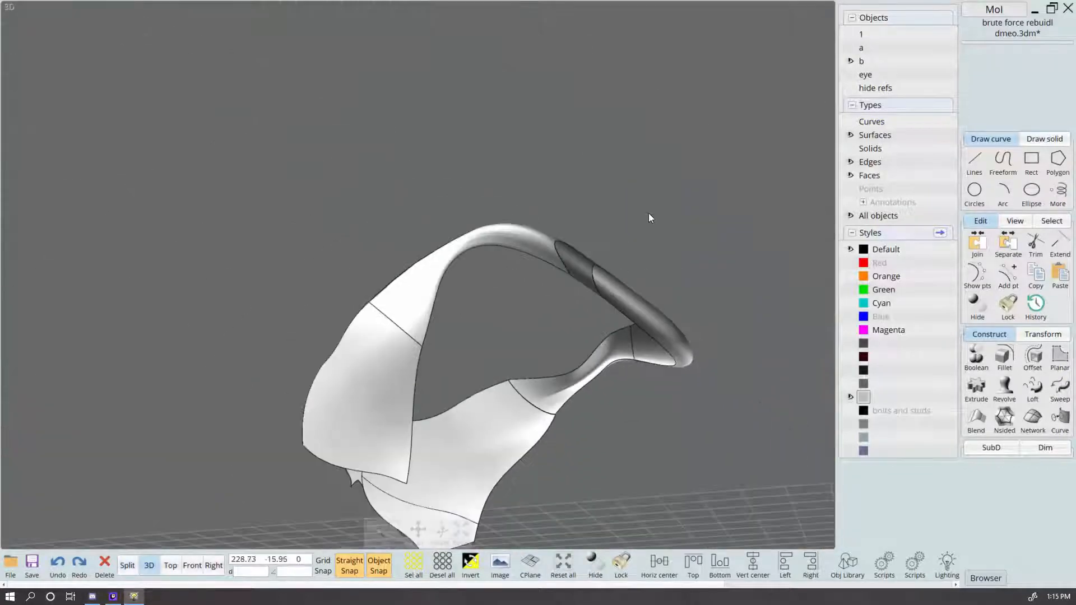
right_click_drag(648, 214, 549, 286)
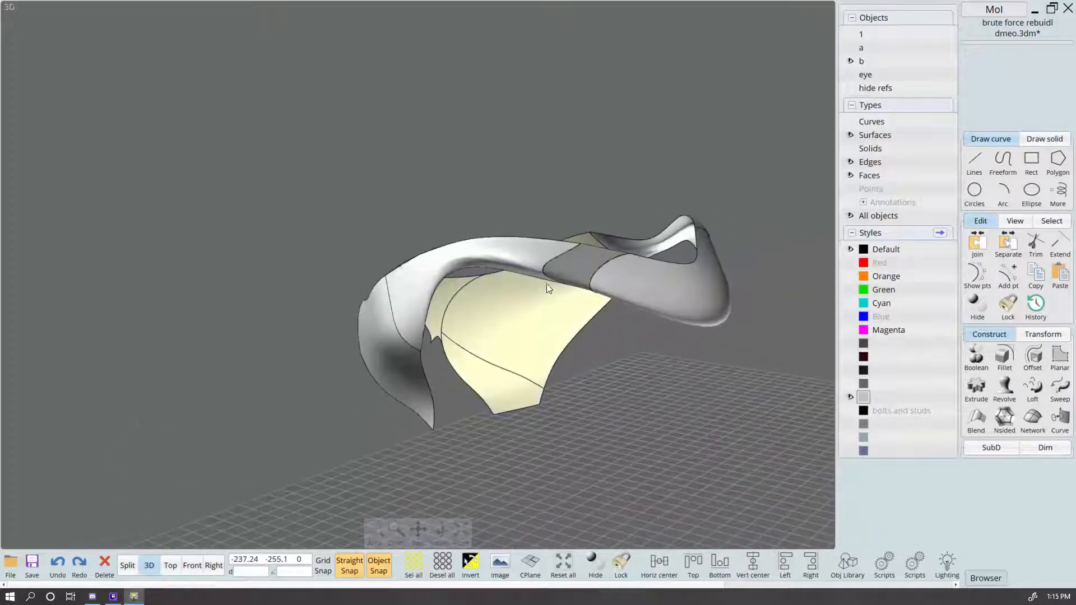
scroll(599, 390, "up", 4)
middle_click_drag(600, 389, 522, 391)
left_click(851, 163)
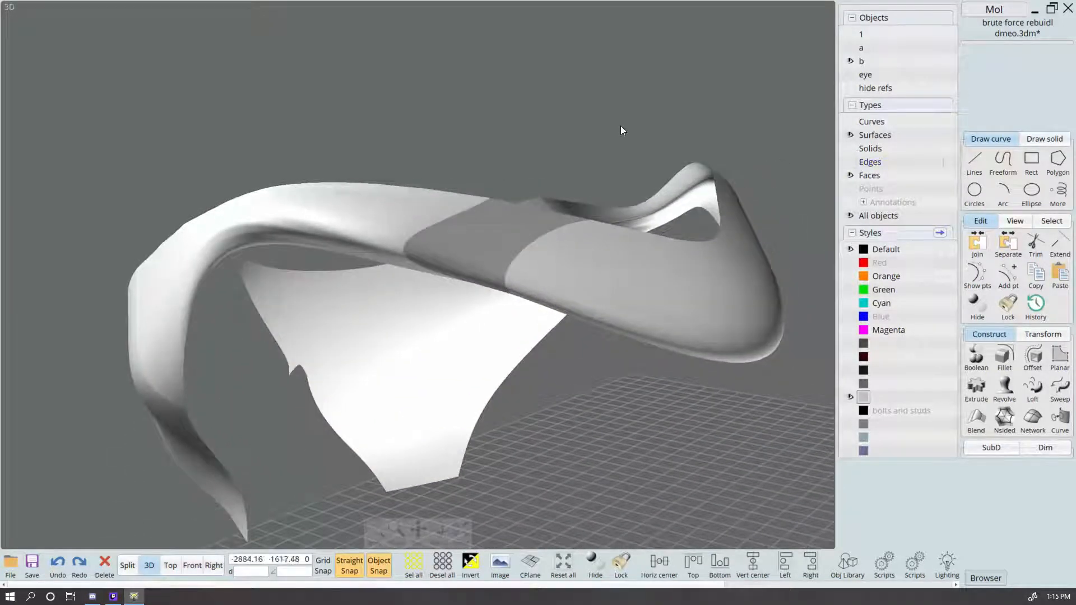
right_click_drag(621, 125, 614, 102)
scroll(598, 210, "up", 5)
Step: Assign the Default style to the bridging patch and join it with the adjoining arch surfaces
left_click(547, 235)
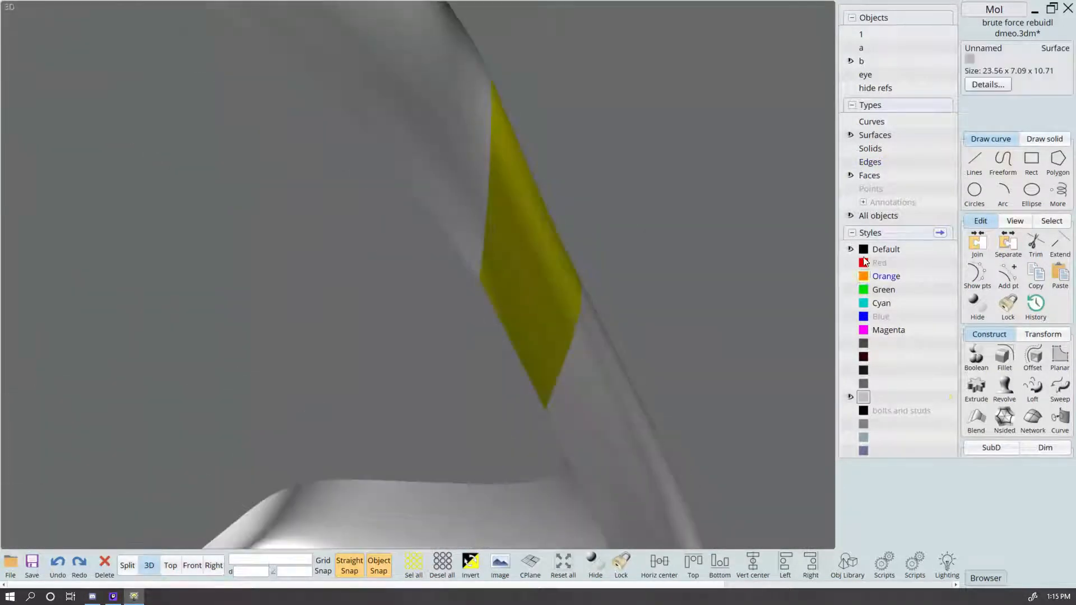
left_click(719, 213)
scroll(681, 195, "down", 3)
right_click_drag(681, 195, 583, 246)
left_click(602, 252)
left_click(482, 235)
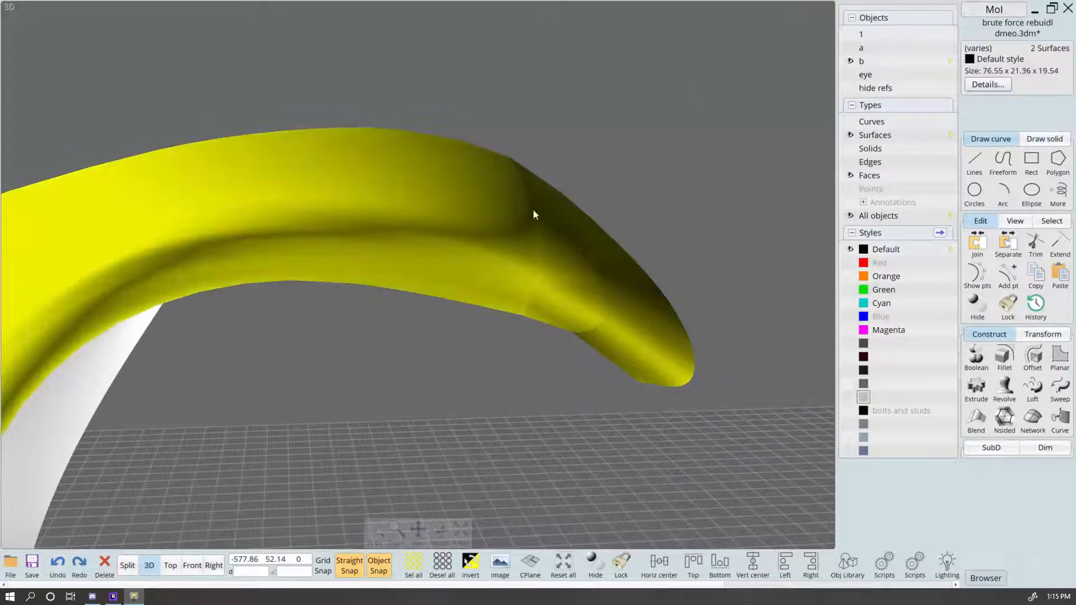
left_click(533, 212)
right_click_drag(533, 212, 647, 164)
key("ctrl+j")
Step: Try a circular 0.2 radius fillet on both seams of the bridging patch at once
left_click(626, 257)
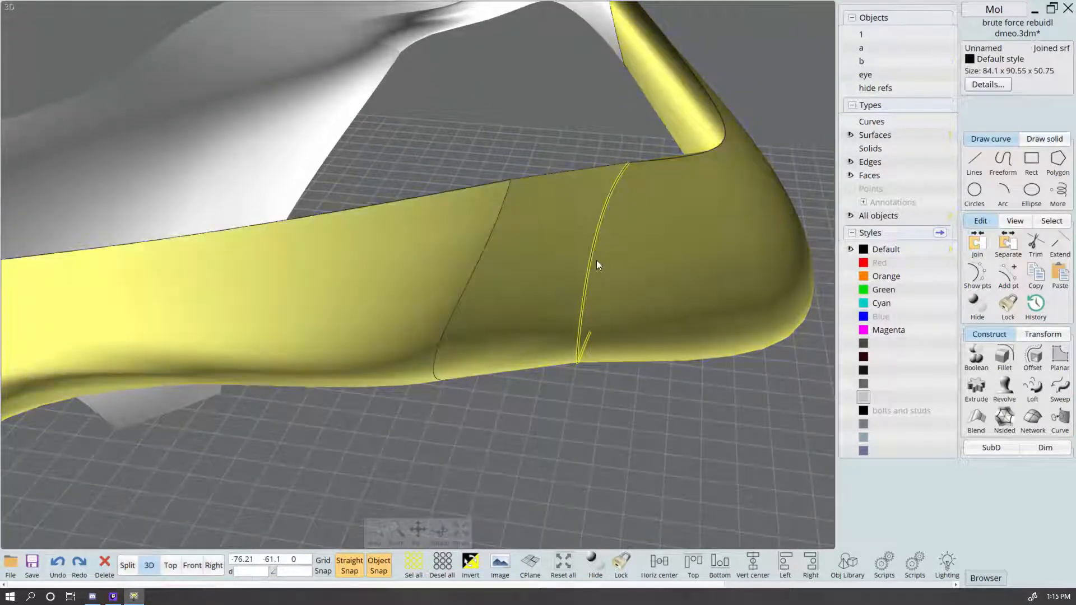
left_click(594, 260)
left_click(475, 267)
key("f")
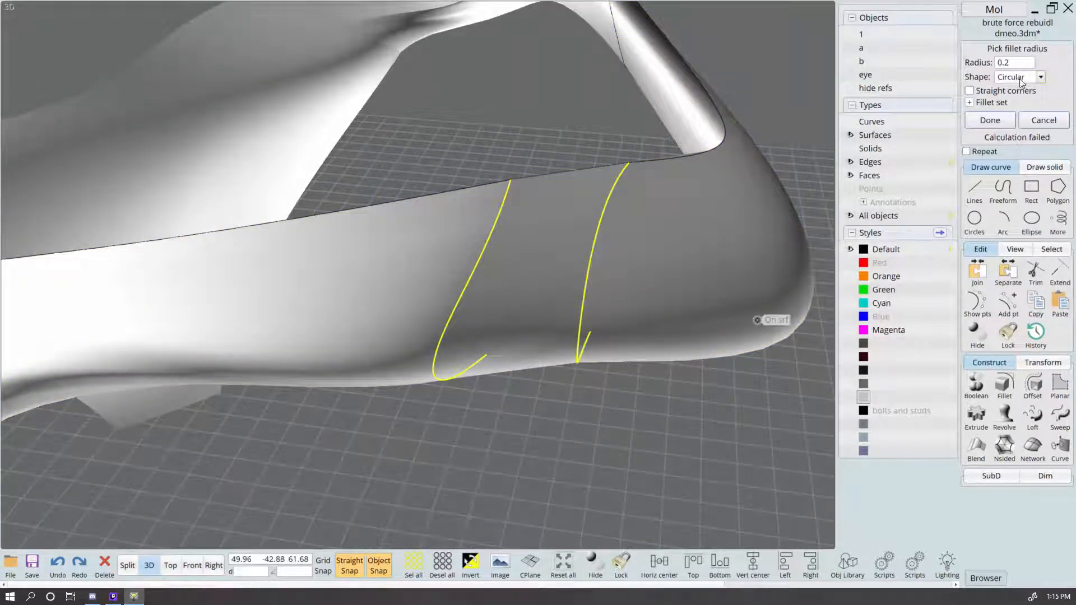
left_click(1040, 119)
Step: Try the 0.2 radius circular fillet on only the seam between the patch and the rear arch piece
right_click_drag(680, 420, 611, 241)
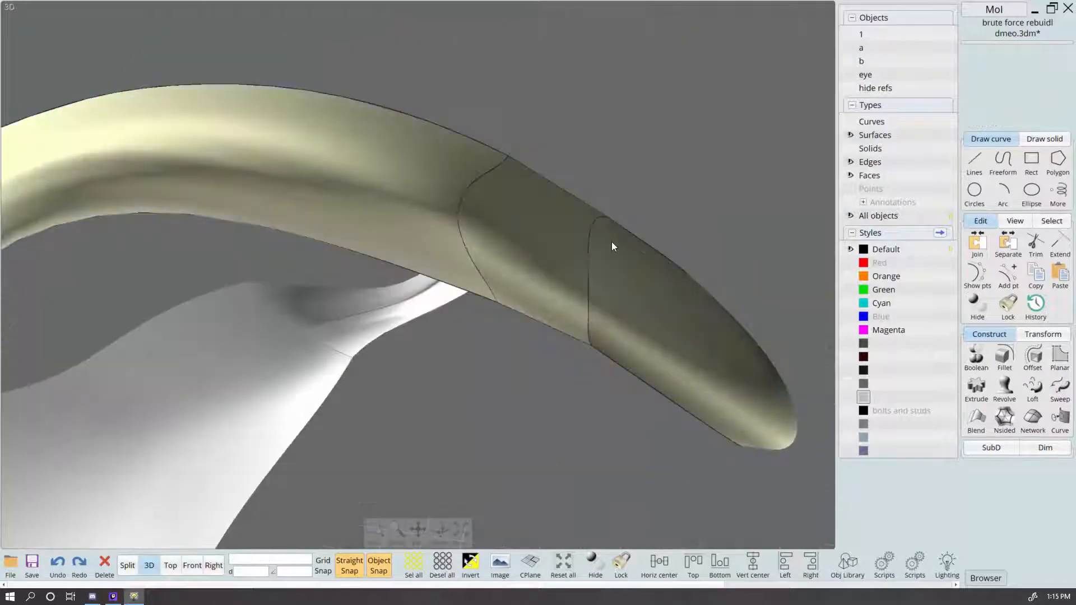
left_click(588, 275)
key("f")
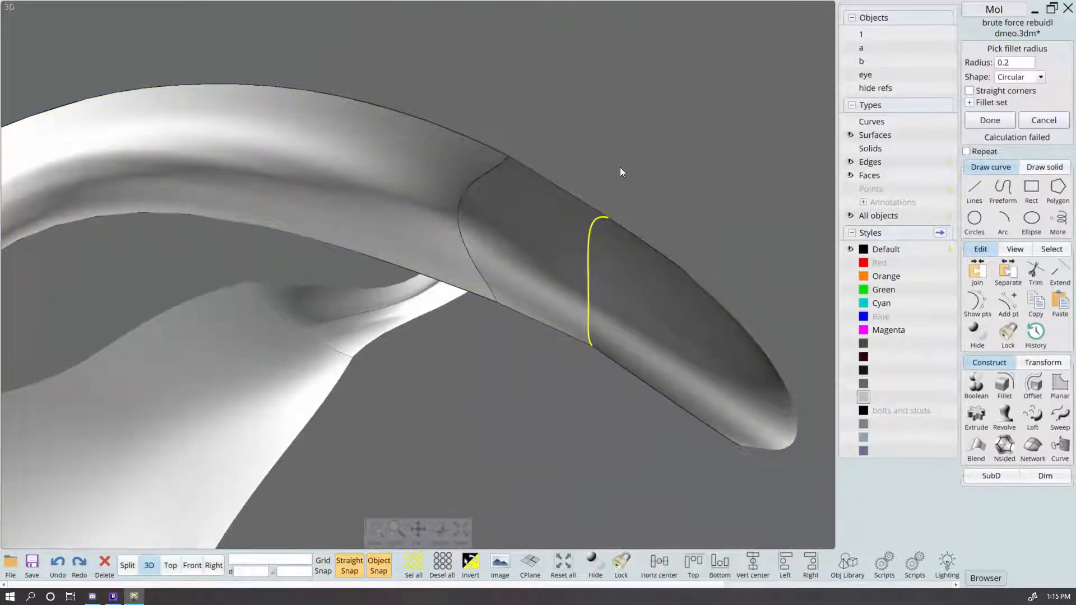
left_click(1036, 125)
Step: Try the 0.2 radius circular fillet on only the seam between the patch and the front arch piece
left_click(428, 210)
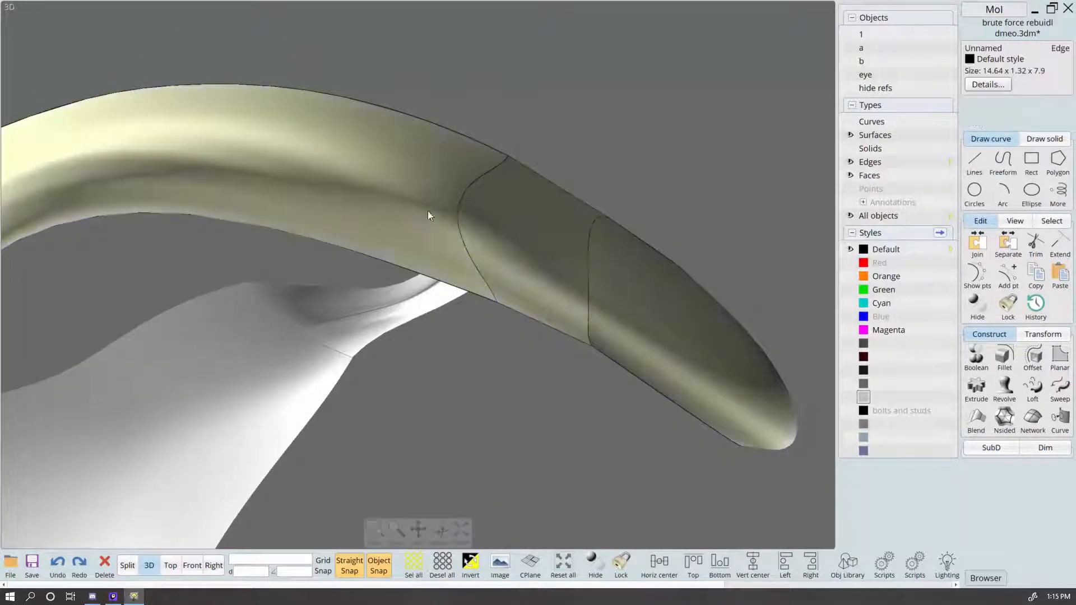
left_click(473, 188)
key("f")
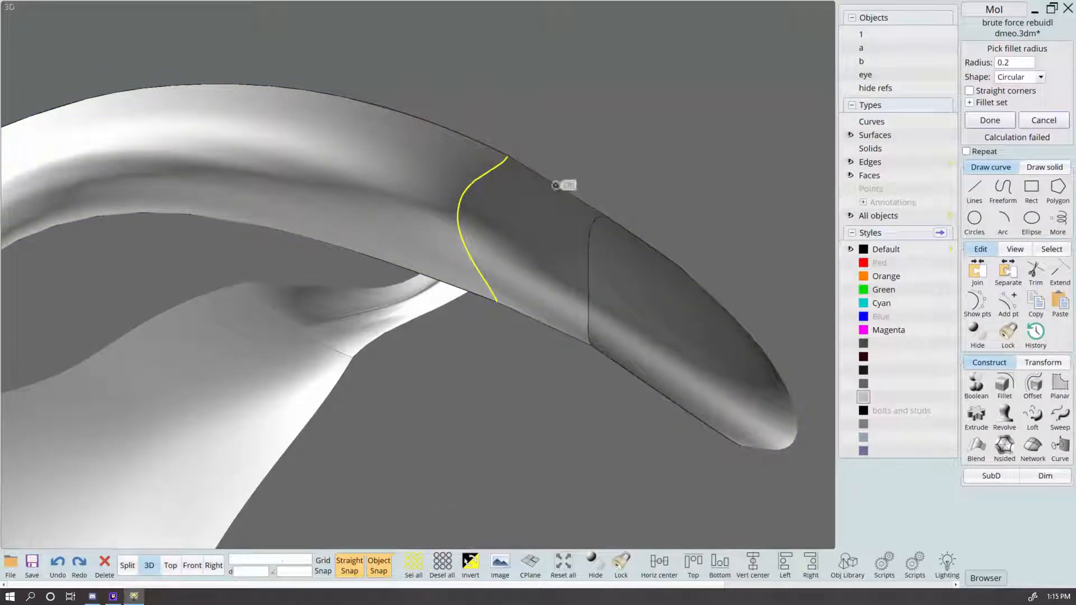
left_click(1036, 124)
left_click(672, 83)
Step: Check the joined arch from several sides and save the file
right_click_drag(673, 83, 667, 154)
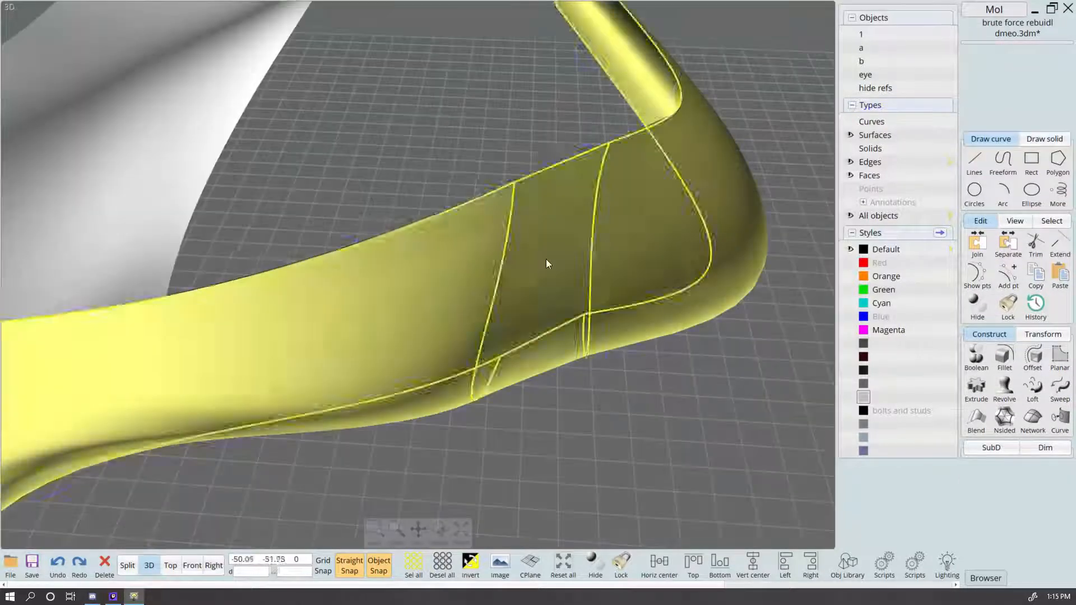
left_click(547, 262)
scroll(651, 346, "down", 5)
right_click_drag(691, 392, 22, 506)
left_click(22, 505)
right_click_drag(544, 374, 609, 356)
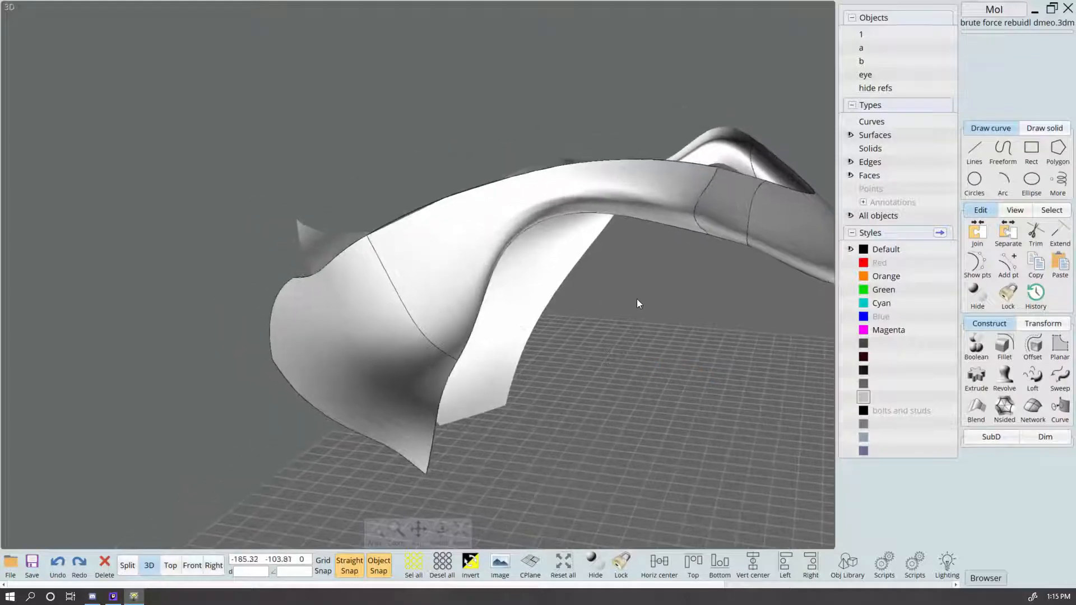
right_click_drag(650, 399, 667, 336)
Step: Assign the unnamed grey style listed just above the current style to the bridging patch's face
left_click(721, 190)
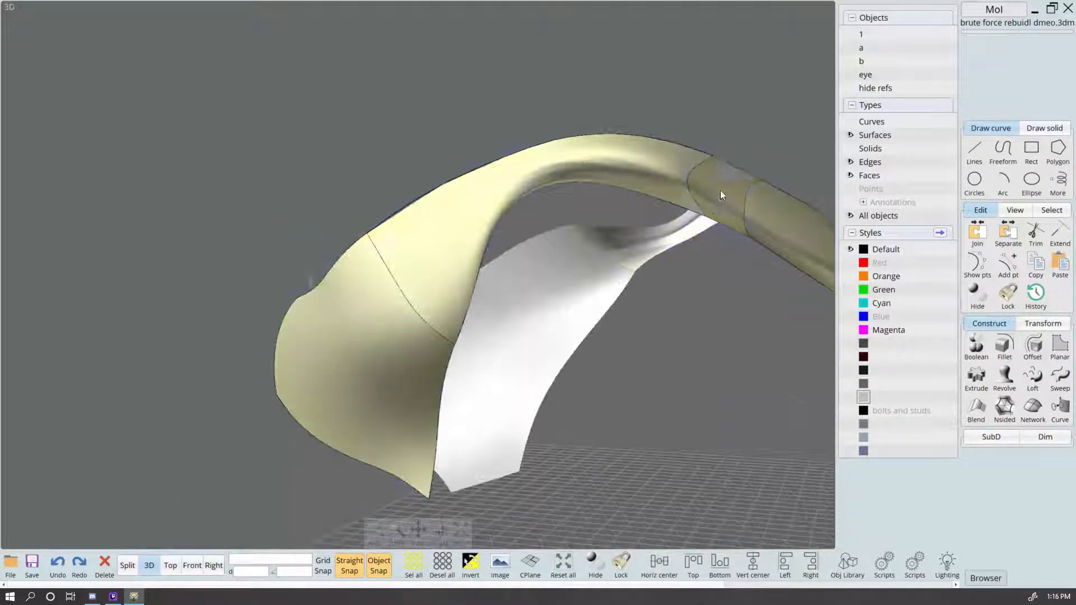
left_click(864, 384)
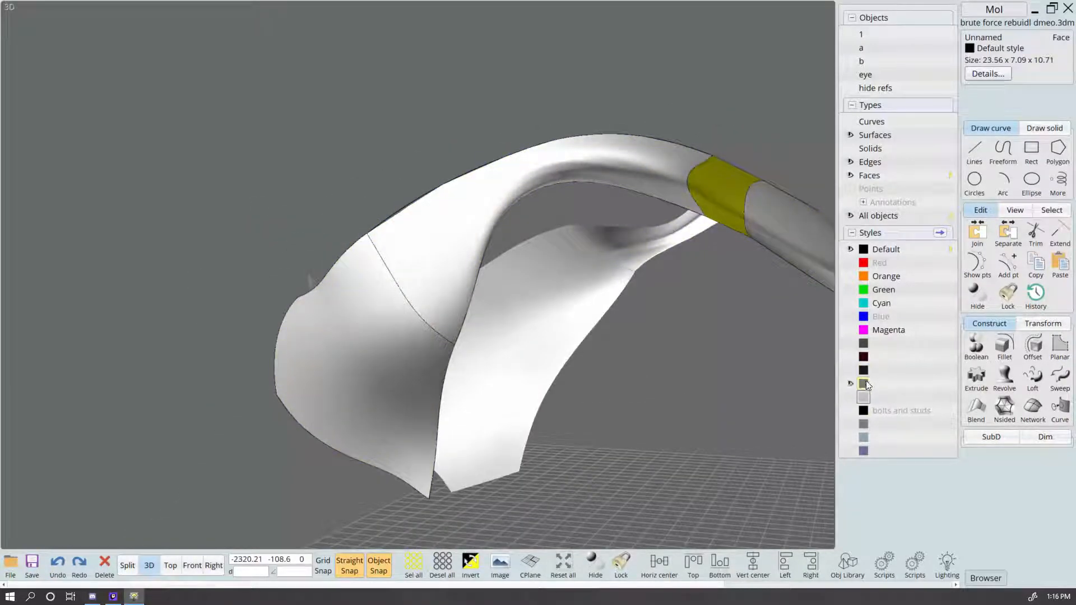
right_click_drag(711, 89, 616, 185)
Step: Review the whole joined arch, deselect it, and show the hidden parts of the helmet model
left_click(489, 246)
middle_click_drag(584, 322, 641, 274)
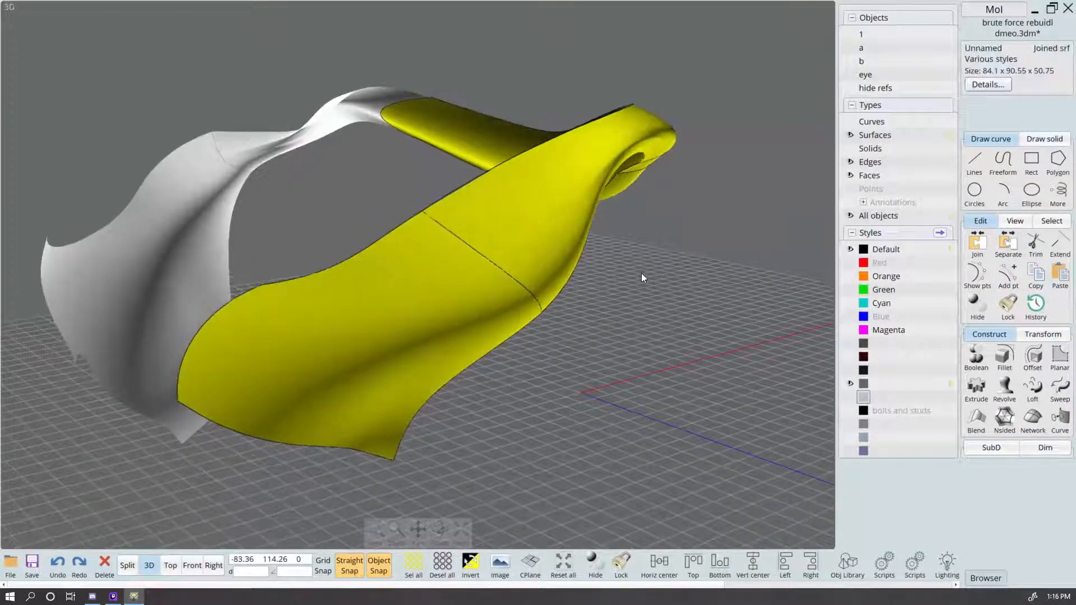
scroll(641, 274, "down", 3)
left_click(572, 267)
left_click(978, 305)
key("Escape")
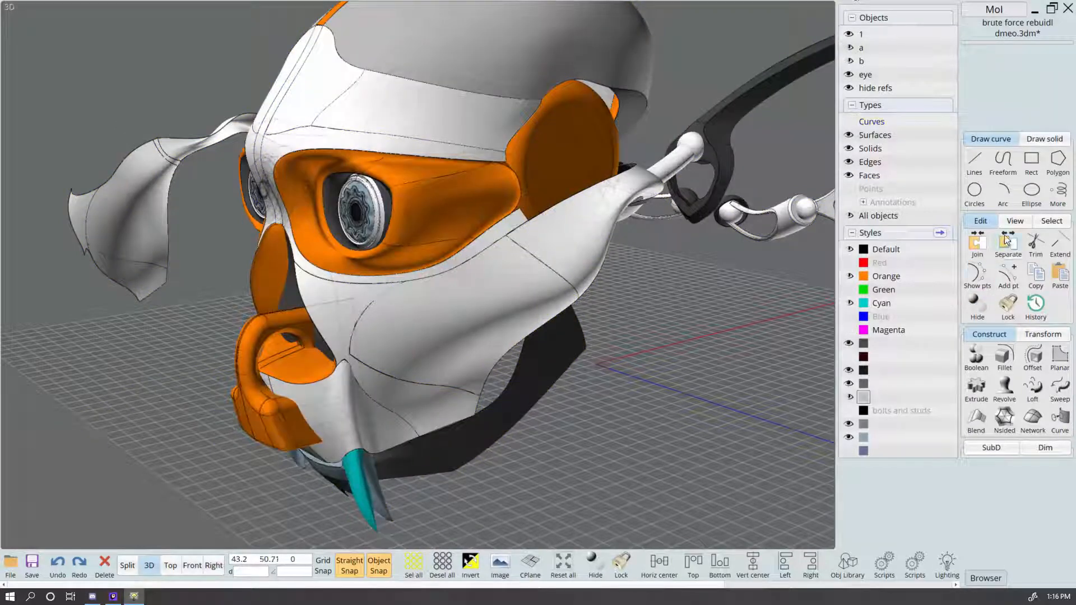
Step: Turn on the visibility of all curves and view the rebuilt arch within the full helmet
left_click(1015, 221)
right_click_drag(654, 388, 559, 292)
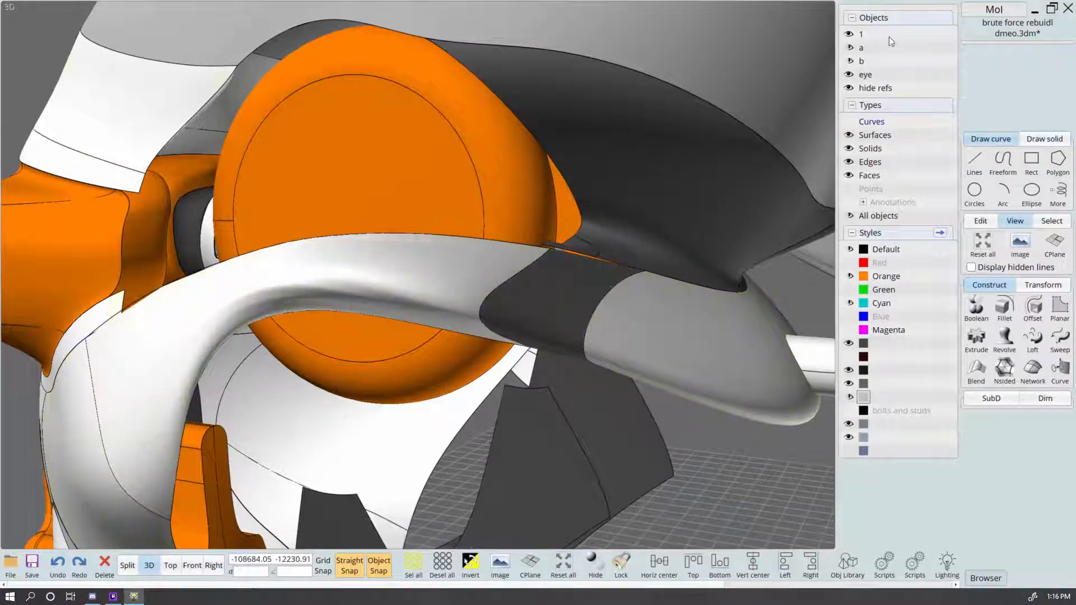
left_click(849, 122)
right_click_drag(755, 496, 617, 318)
left_click(668, 377)
right_click_drag(669, 378, 641, 336)
scroll(641, 336, "up", 2)
left_click(641, 336)
Step: Select the joined arch surface to examine how it sits against the face and the round ear piece
left_click(400, 152)
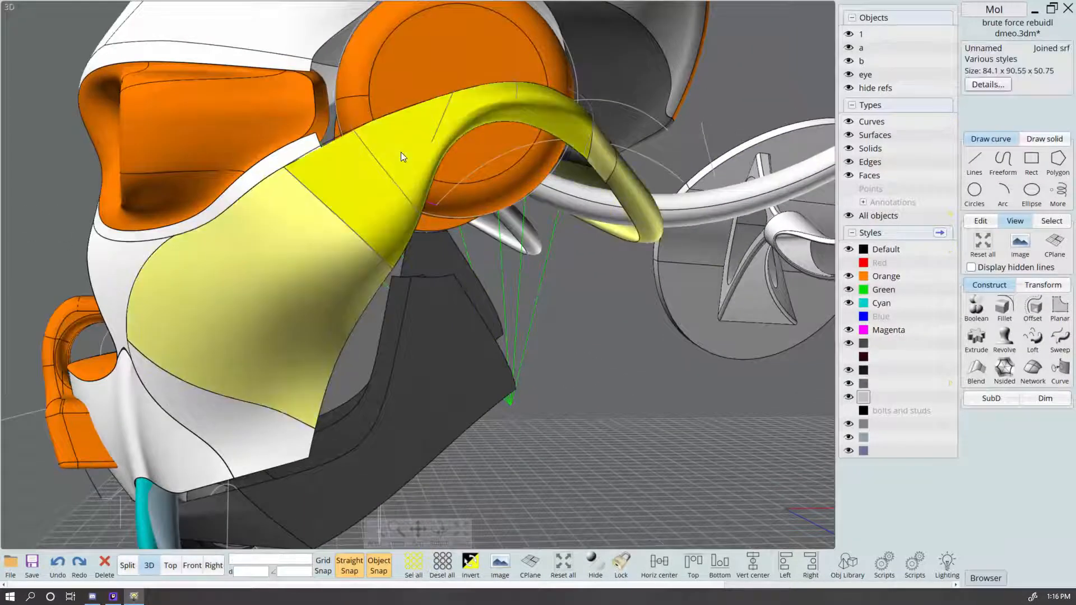
left_click(634, 348)
scroll(635, 348, "down", 3)
left_click(420, 323)
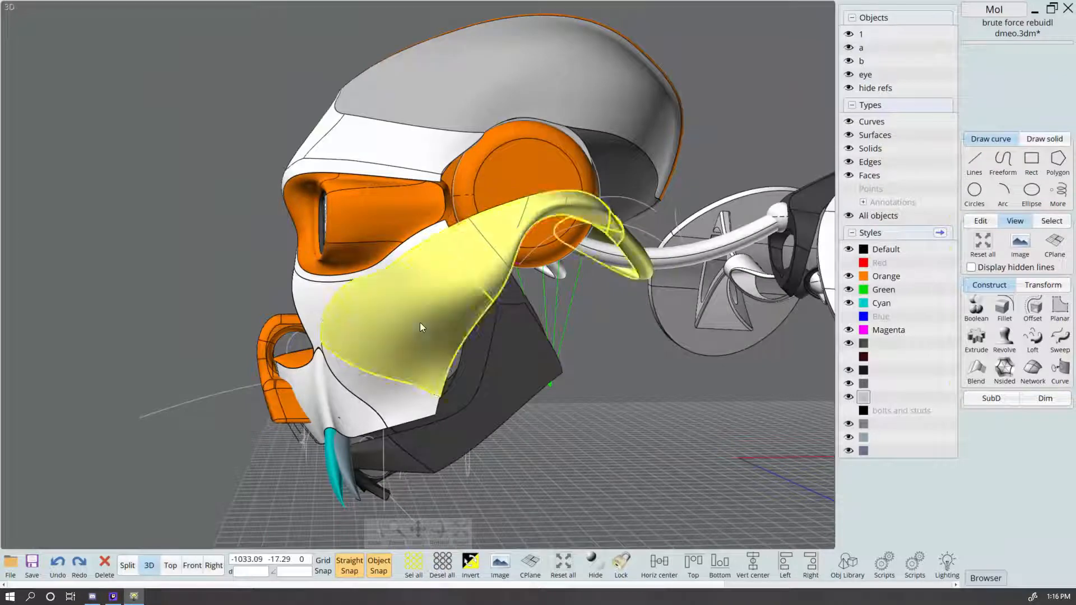
left_click(560, 315)
scroll(470, 255, "up", 2)
Step: Highlight the faces on both sides of the dark patch, and the whole joined arch, to compare their flow
left_click(470, 256)
left_click(472, 254)
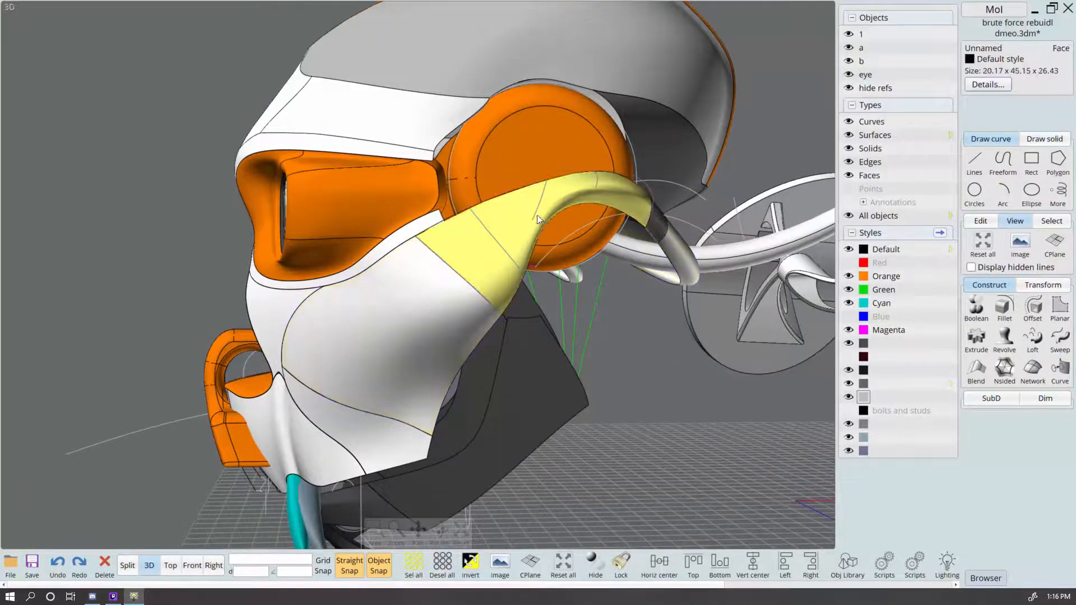
left_click(680, 249, "shift")
right_click_drag(681, 249, 735, 358)
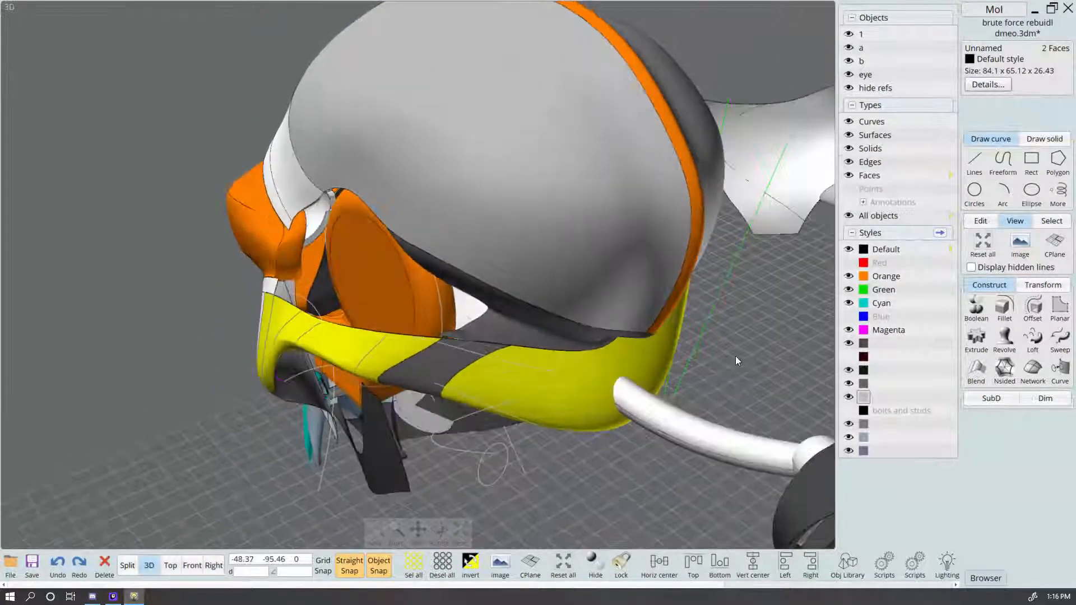
left_click(736, 358)
left_click(591, 388)
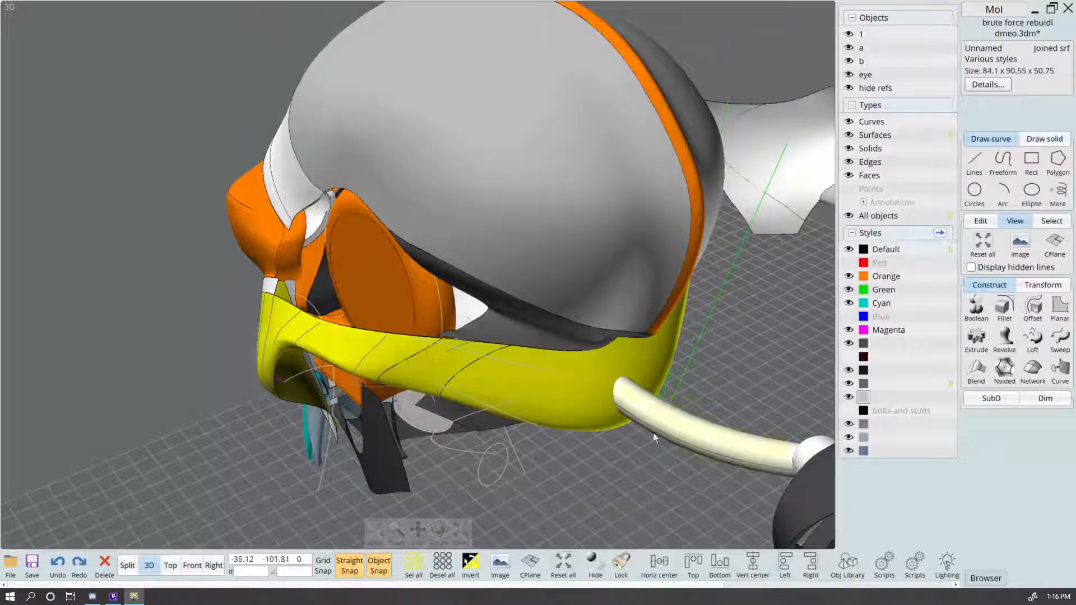
right_click_drag(653, 433, 652, 300)
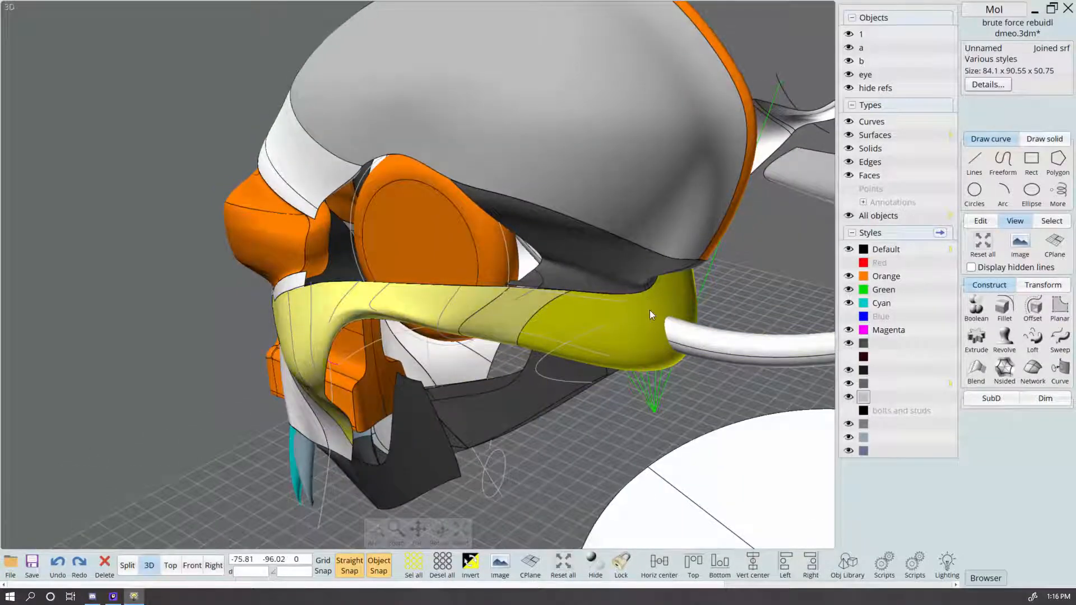
Step: Examine the joined arch from behind and from the side, where it meets the ear piece and the white tube
scroll(744, 295, "up", 2)
middle_click_drag(743, 295, 493, 277)
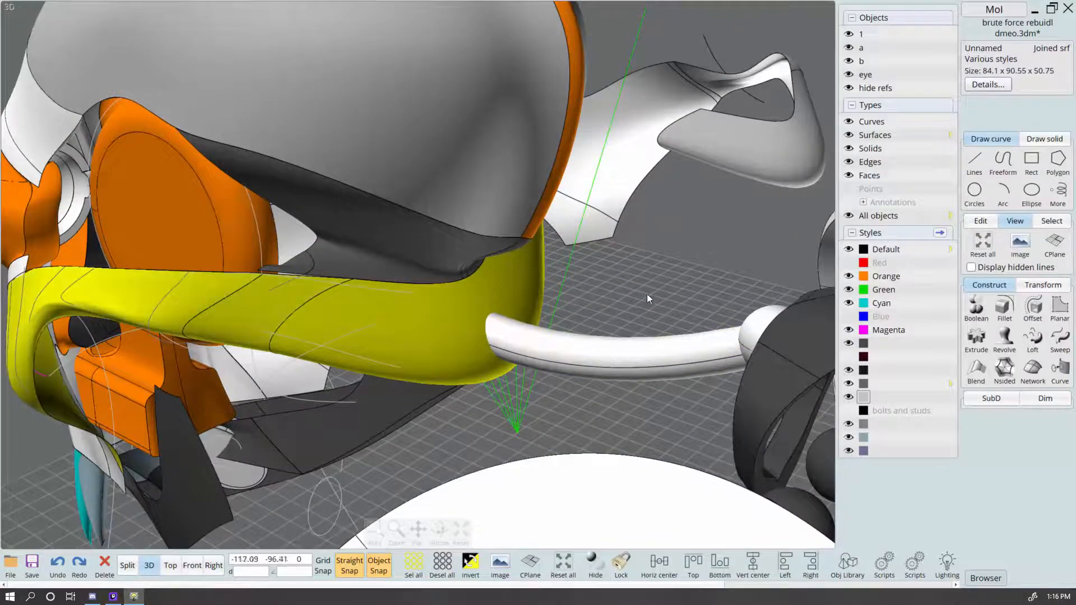
right_click_drag(647, 294, 687, 297)
right_click_drag(645, 341, 500, 291)
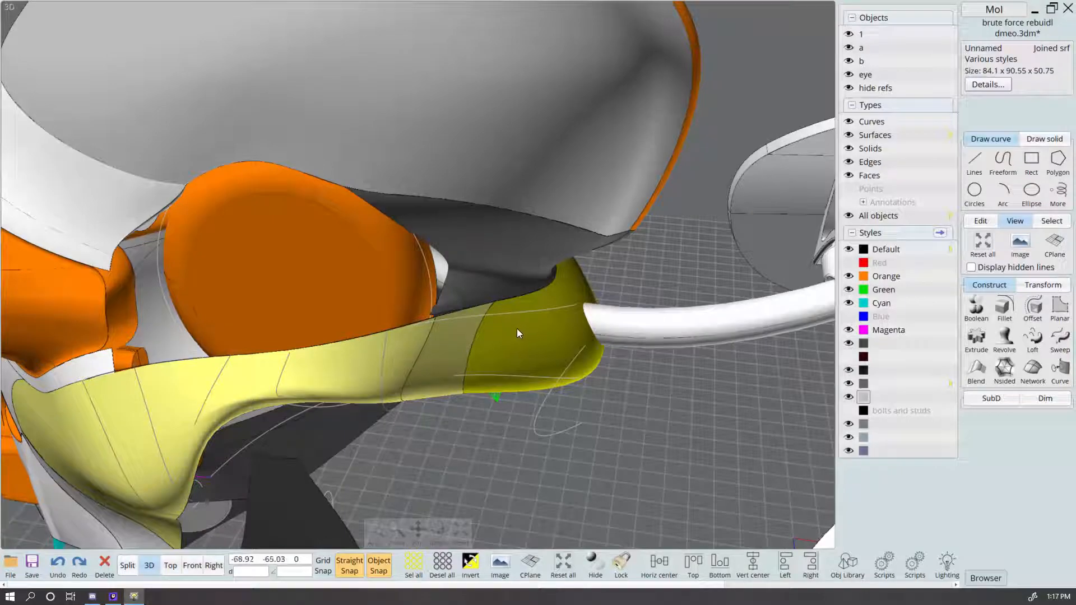
right_click_drag(502, 352, 633, 392)
Step: Deselect the arch, hide all curves in the model, and save the file
left_click(595, 430)
right_click_drag(596, 430, 701, 341)
left_click(850, 122)
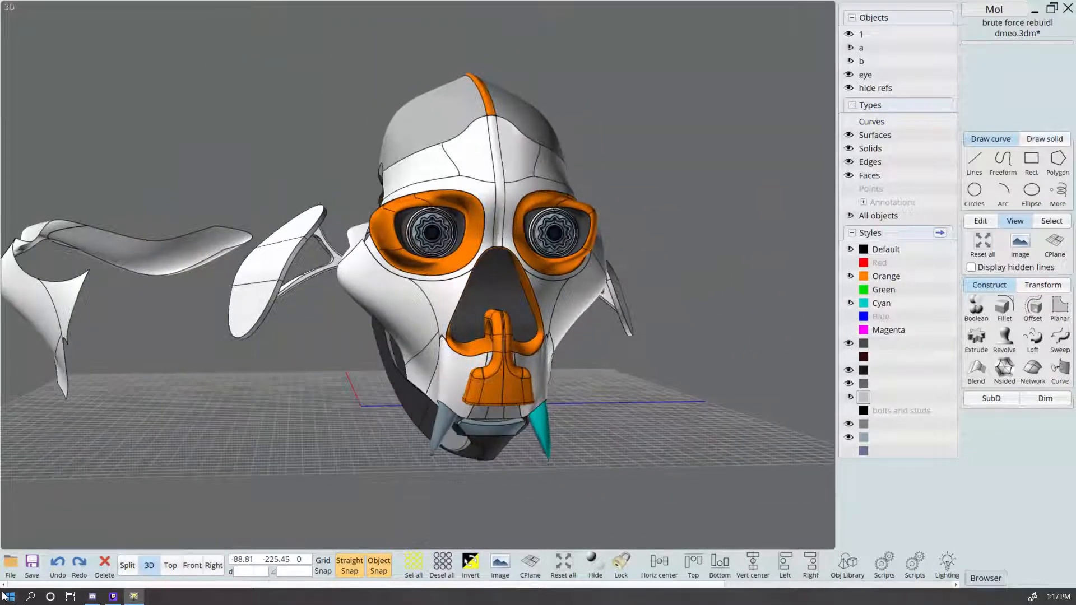
left_click(32, 563)
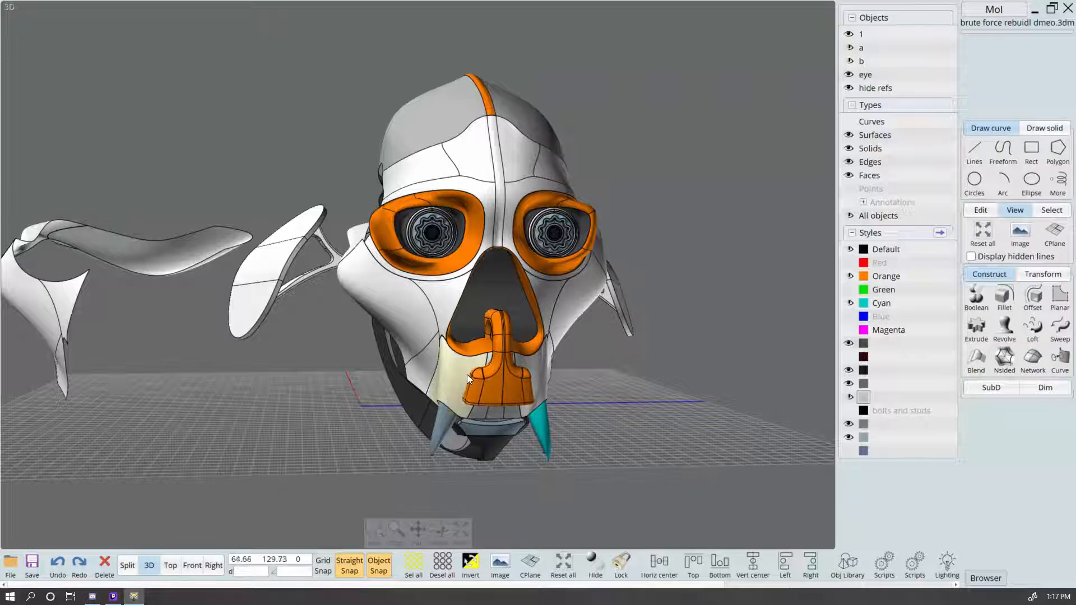
Step: Highlight the whole joined arch and compare its fit on the helmet in the four-view layout and in 3D
left_click(583, 290)
right_click_drag(711, 198, 536, 311)
left_click(648, 349)
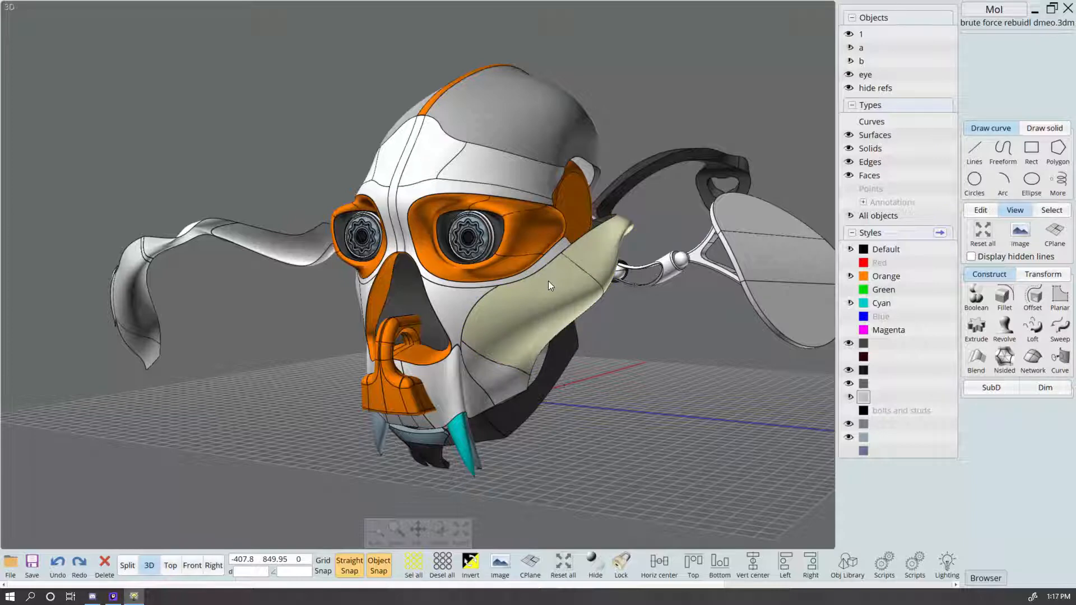
left_click(553, 310)
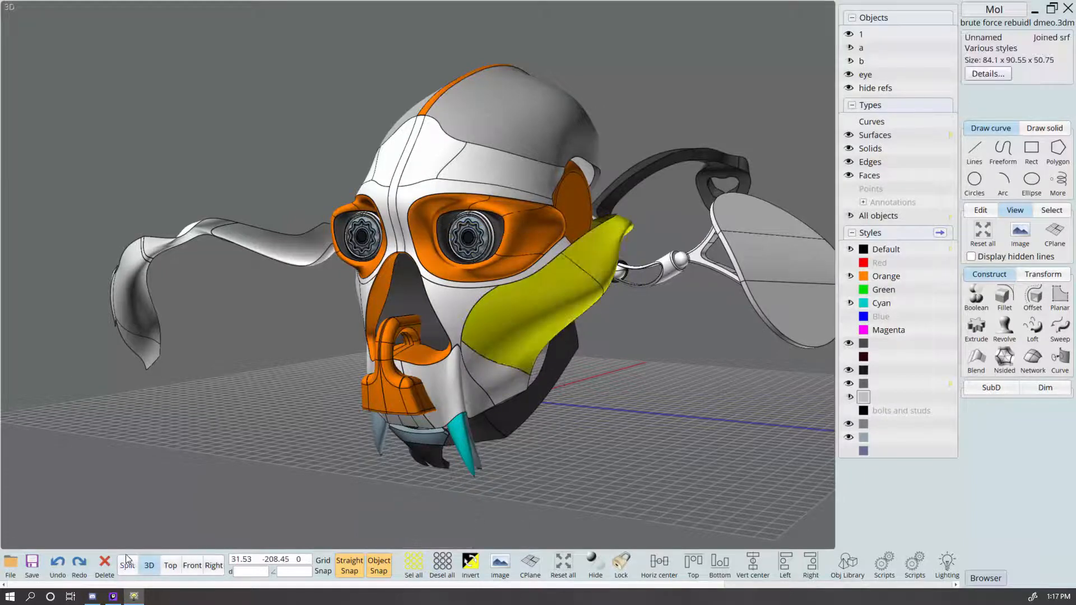
left_click(126, 562)
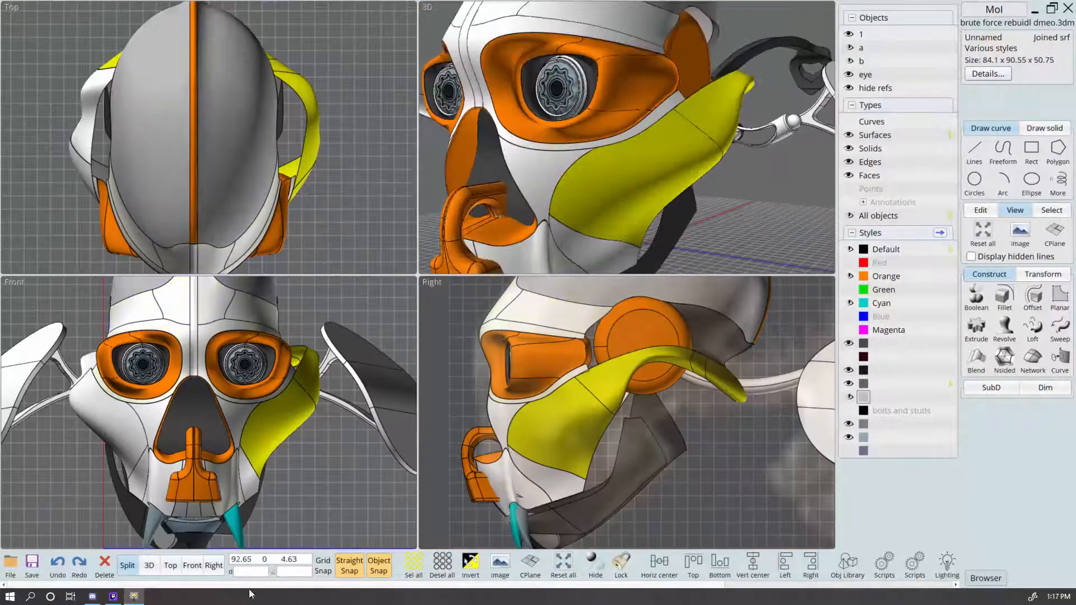
left_click(150, 566)
scroll(700, 393, "down", 5)
right_click_drag(724, 418, 679, 429)
left_click(682, 429)
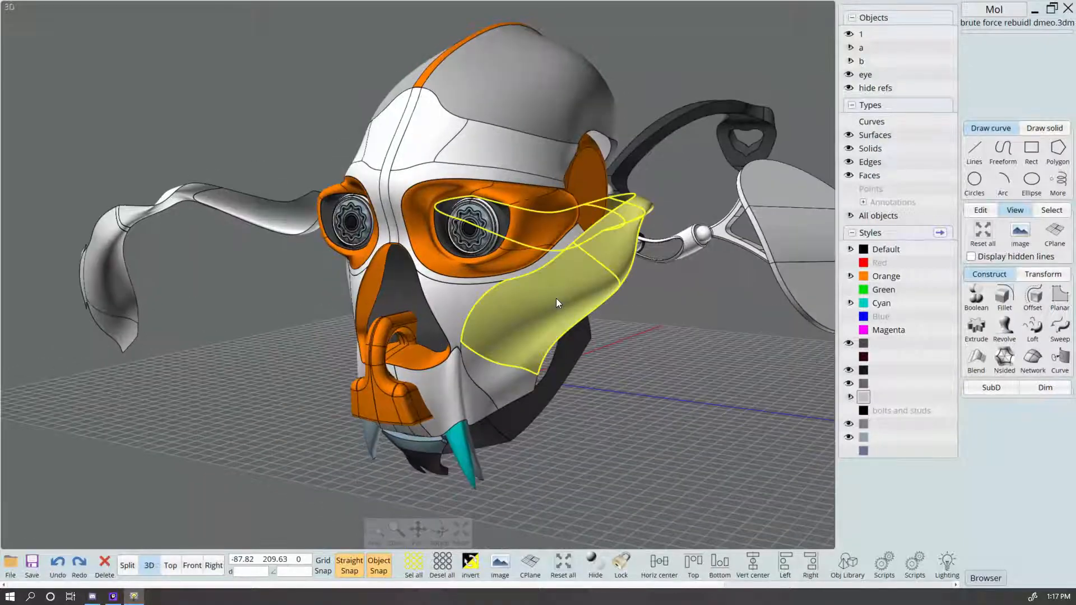
Step: Highlight the arch's cheek faces and rear faces in turn to examine how they flow around the side of the helmet
left_click(557, 303)
right_click_drag(621, 240, 617, 299)
right_click_drag(681, 367, 567, 326)
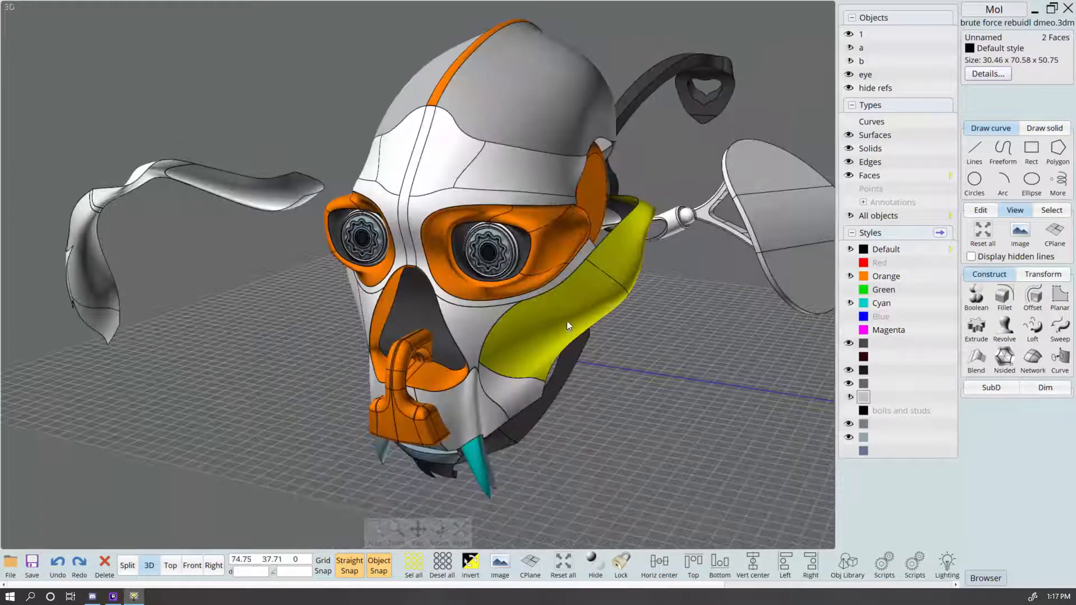
left_click(567, 321)
right_click_drag(667, 306, 543, 345)
left_click(543, 345)
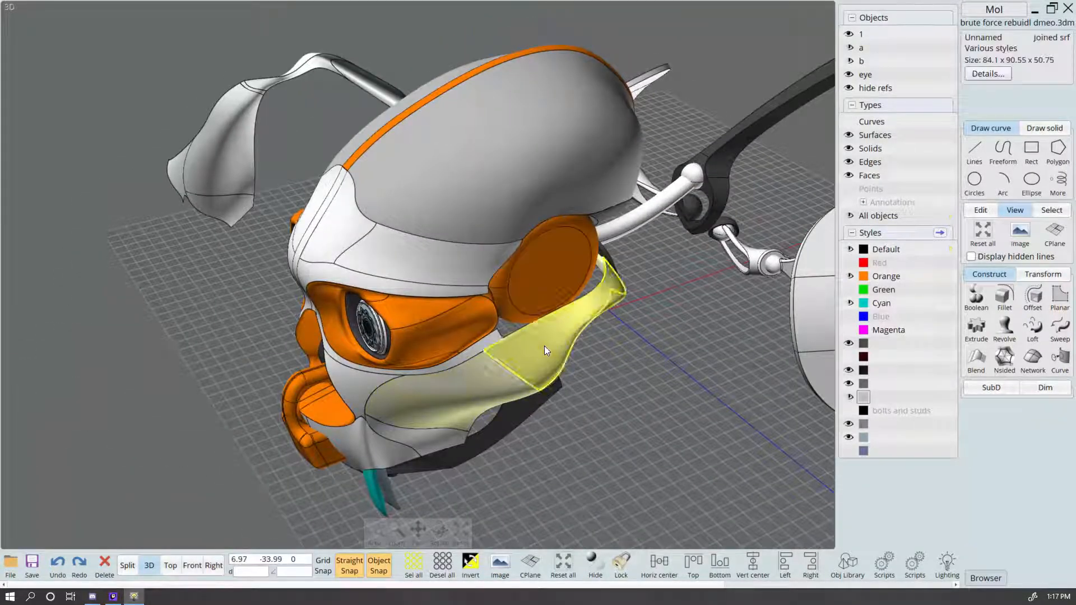
left_click(634, 356)
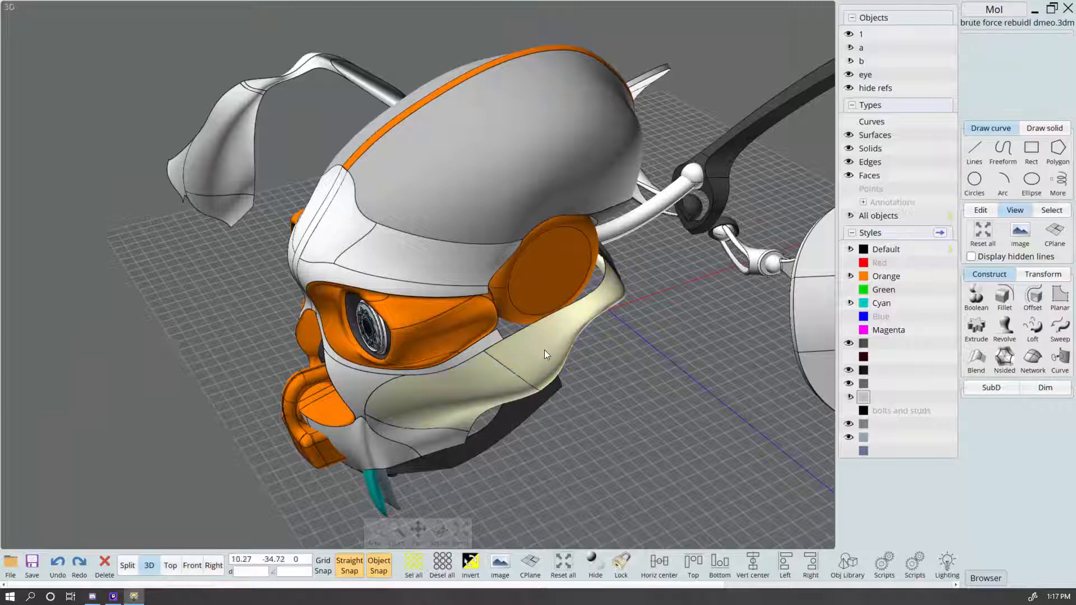
left_click(544, 350)
right_click_drag(649, 331, 506, 398)
right_click_drag(534, 381, 597, 333)
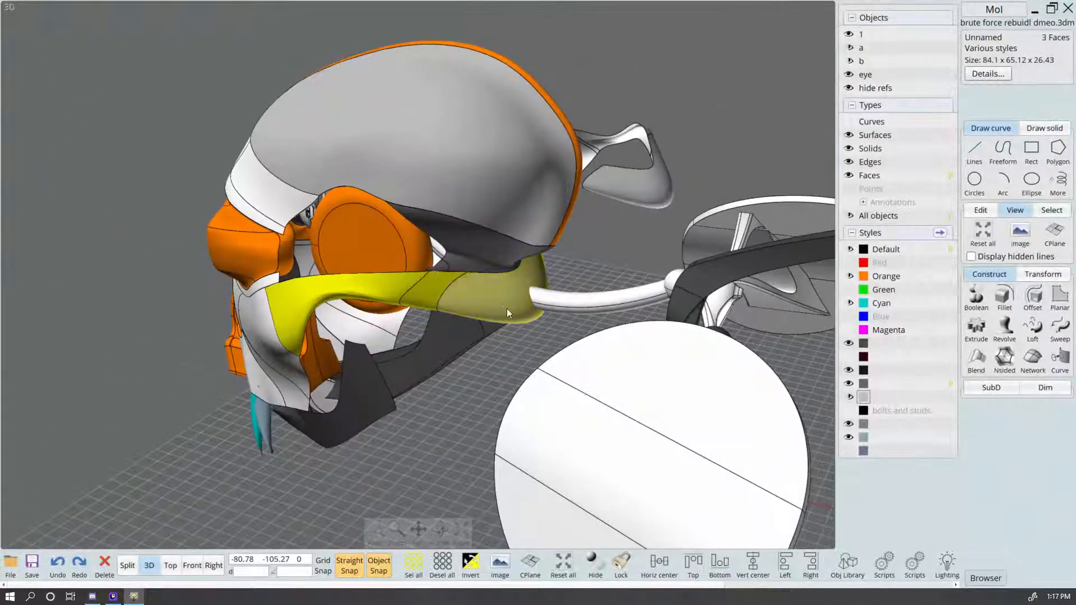
Step: Separate the joined arch into individual surfaces and show the control points of the dark patch behind the ear piece
left_click(465, 395)
right_click_drag(465, 395, 514, 236)
scroll(543, 300, "up", 3)
left_click(553, 271)
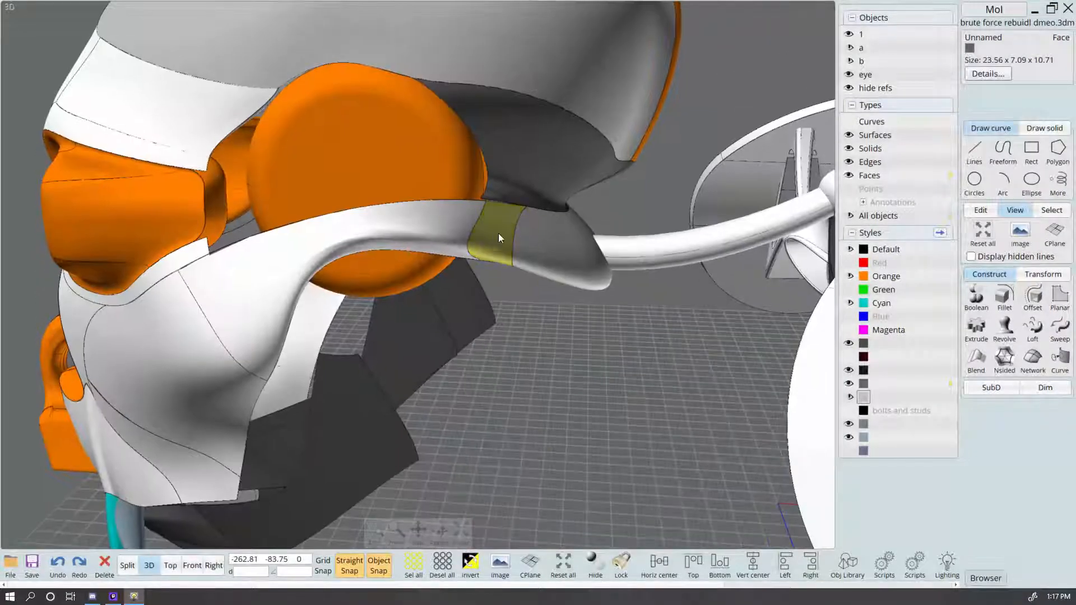
right_click_drag(593, 318, 613, 379)
right_click_drag(475, 212, 558, 365)
left_click(980, 210)
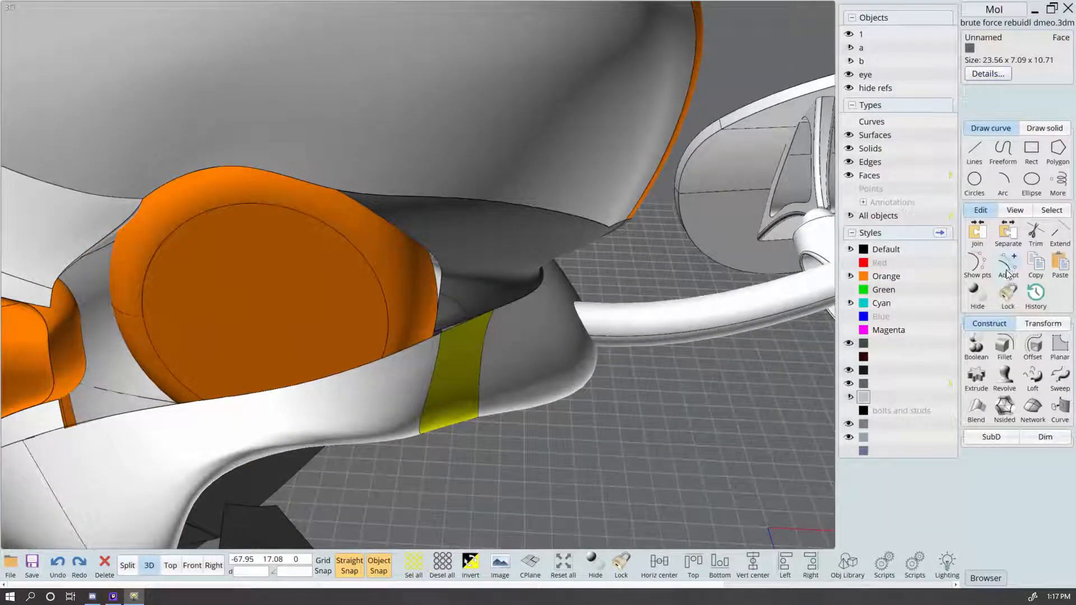
left_click(1006, 268)
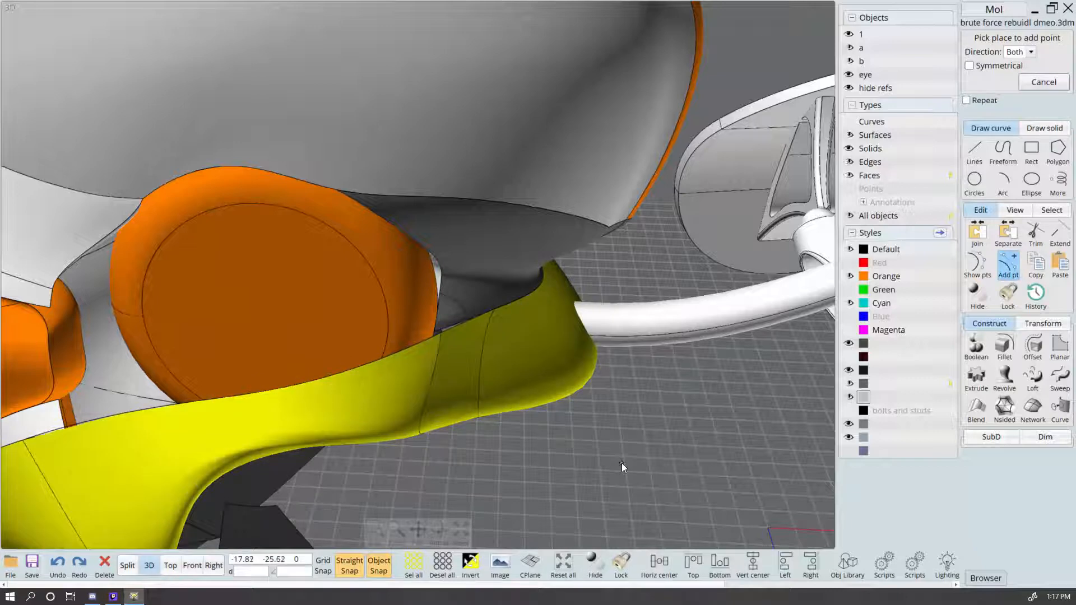
left_click(1008, 234)
key("Delete")
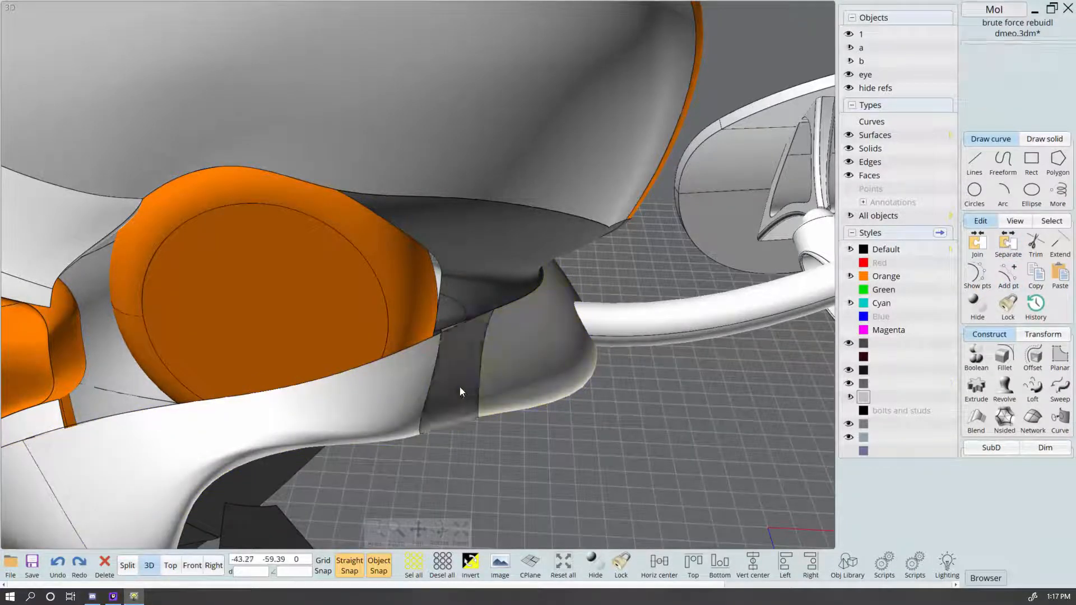
key("ctrl+z")
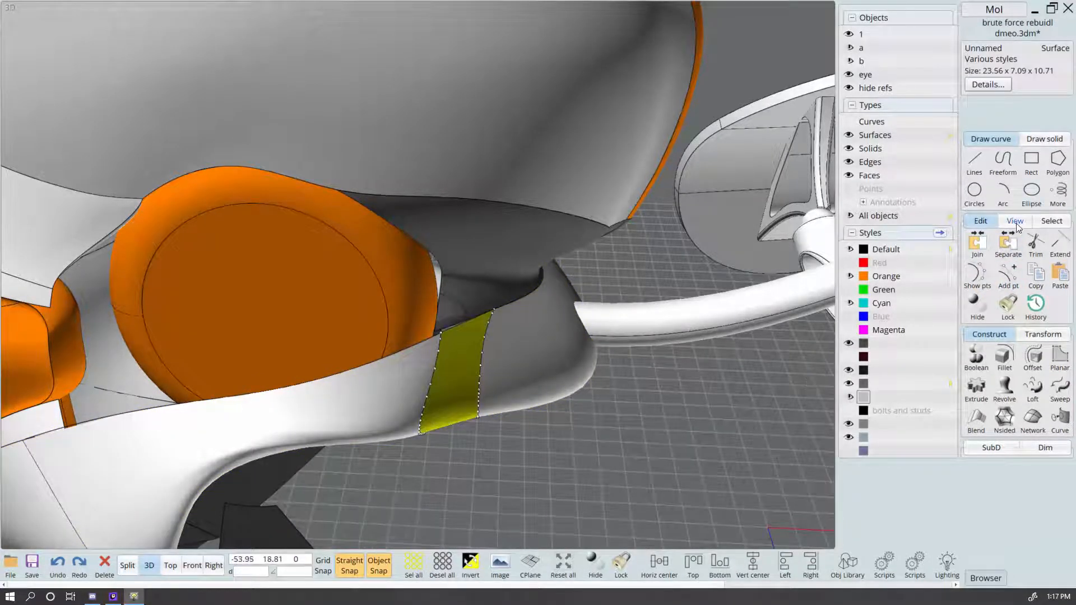
Step: Add a row of control points across the middle of the dark patch
left_click(1004, 286)
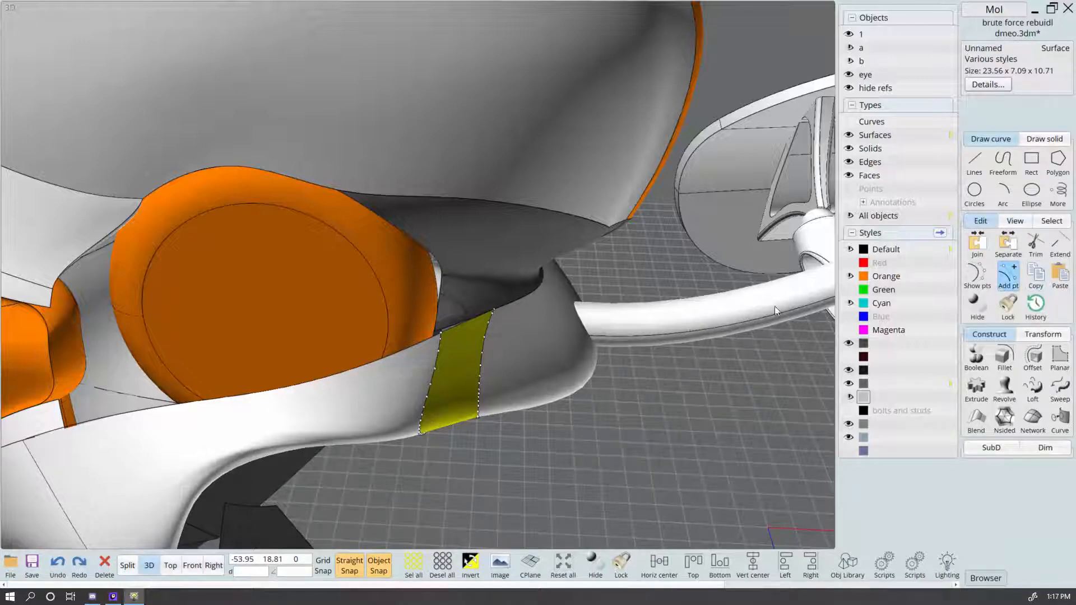
left_click(453, 386)
left_click(557, 426)
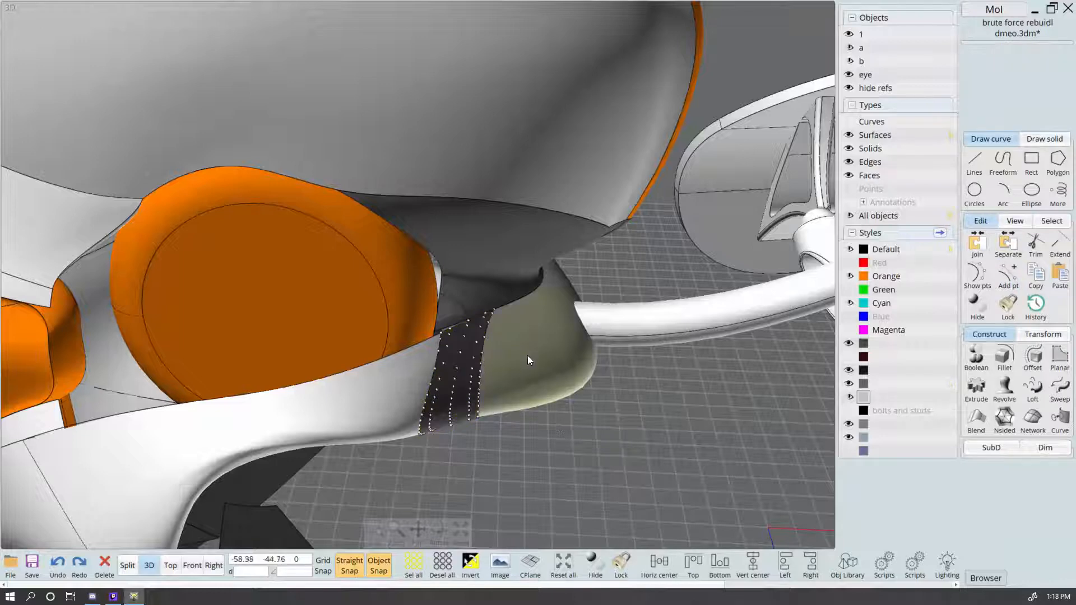
Step: Isolate the dark patch together with the arch surfaces on both sides of it
left_click(533, 367)
left_click(440, 381)
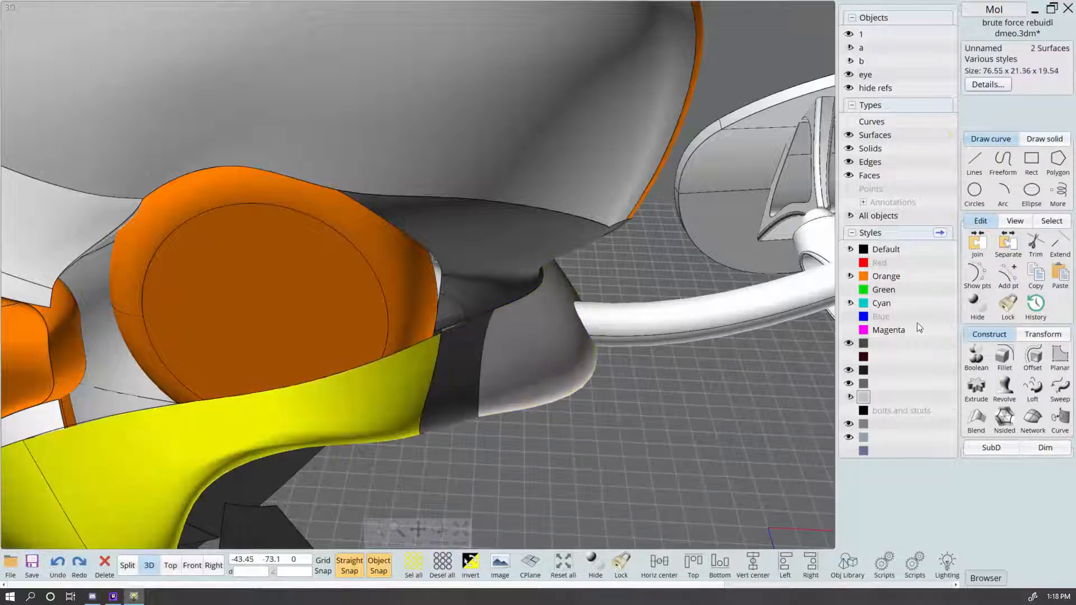
left_click(478, 376)
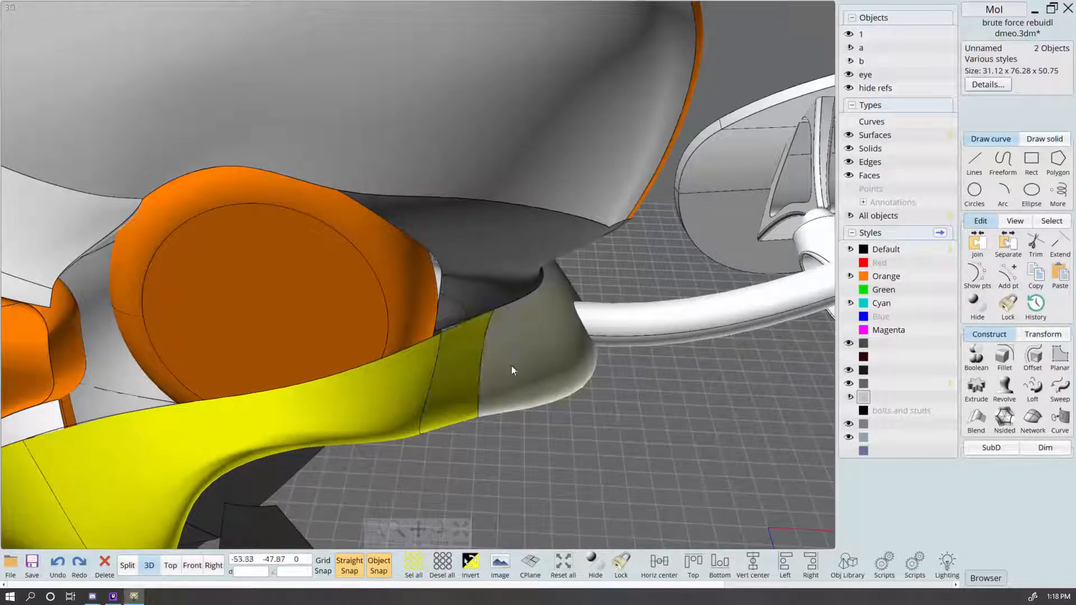
left_click(511, 365)
right_click(980, 310)
key("Escape")
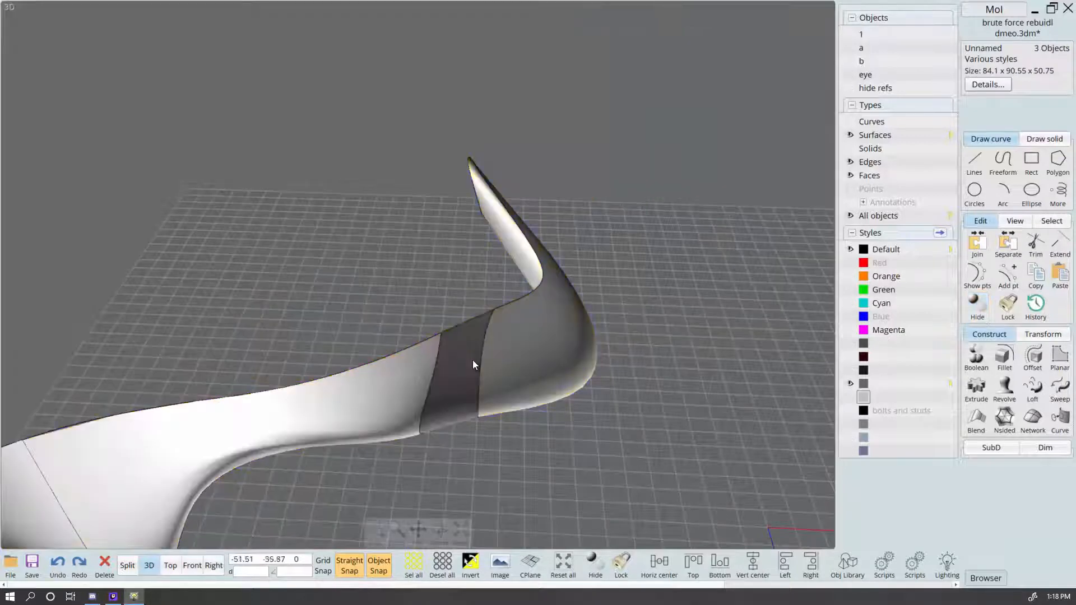
Step: Show the patch's control points in the four-view layout and select only its middle row, leaving out the adjoining surface
left_click(465, 366)
left_click(127, 566)
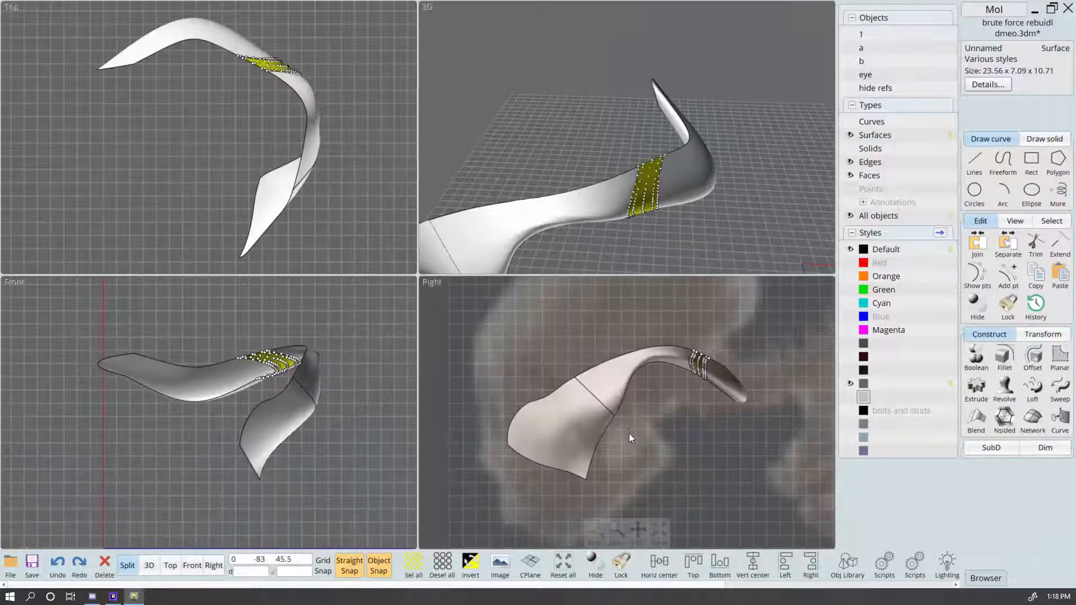
scroll(688, 412, "up", 10)
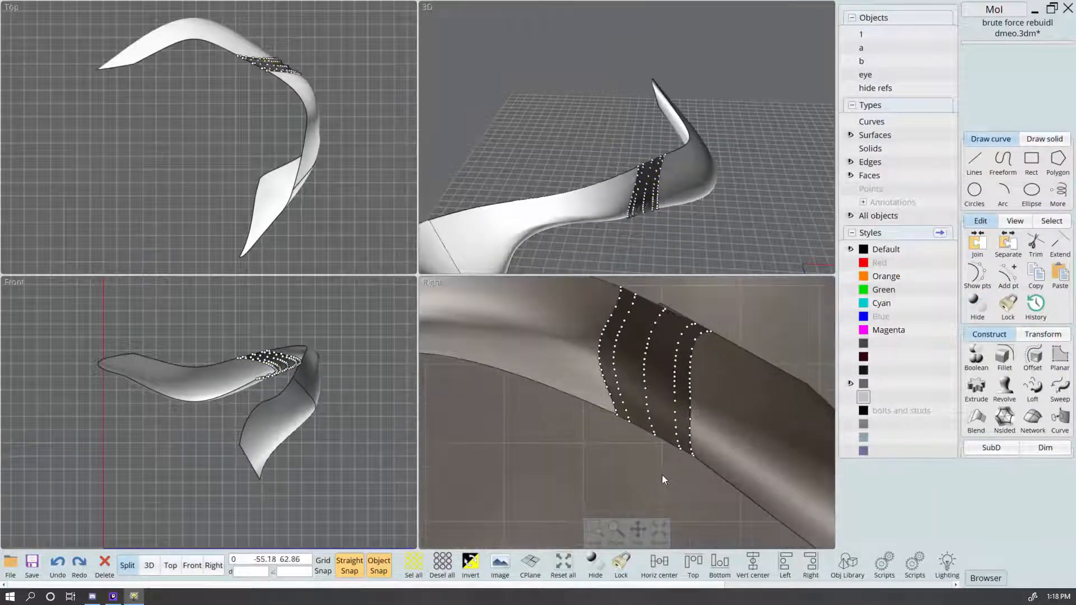
left_click_drag(661, 475, 644, 295)
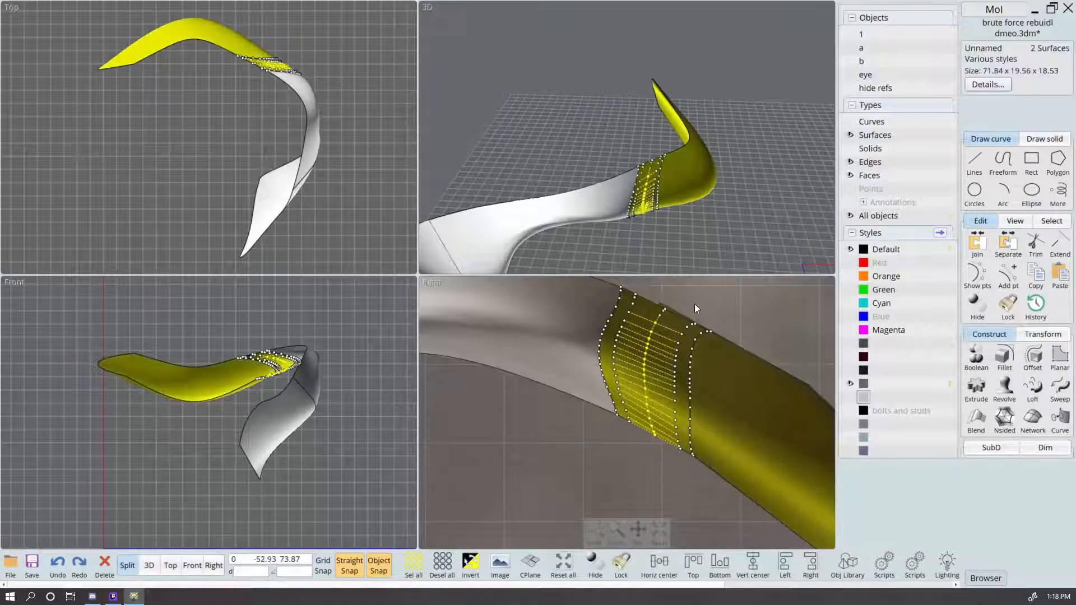
right_click_drag(695, 306, 691, 363)
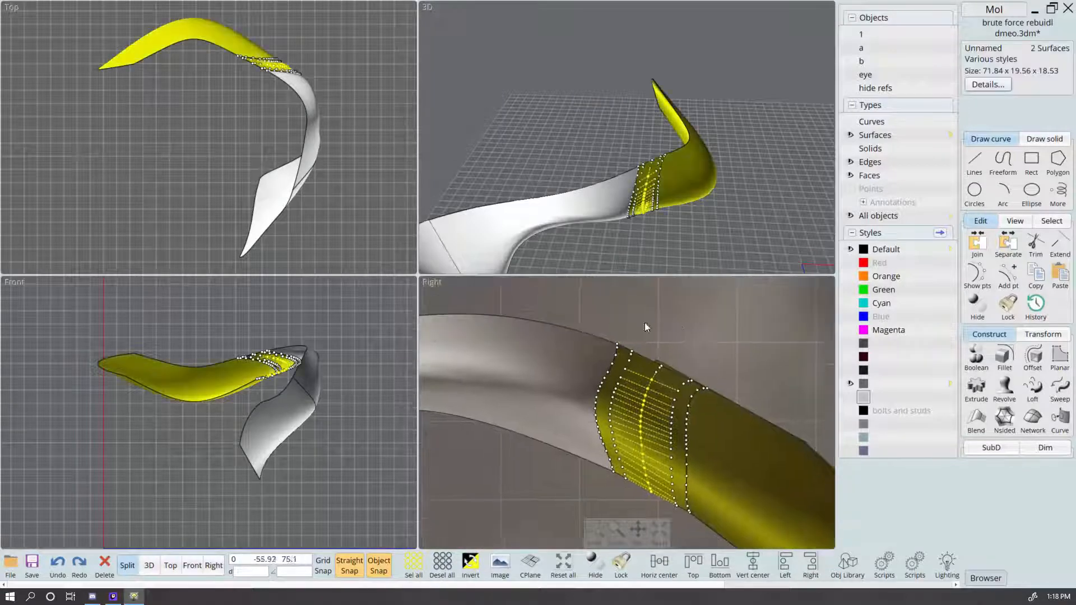
left_click(643, 382)
scroll(661, 399, "up", 5)
scroll(671, 395, "up", 4)
left_click(696, 382)
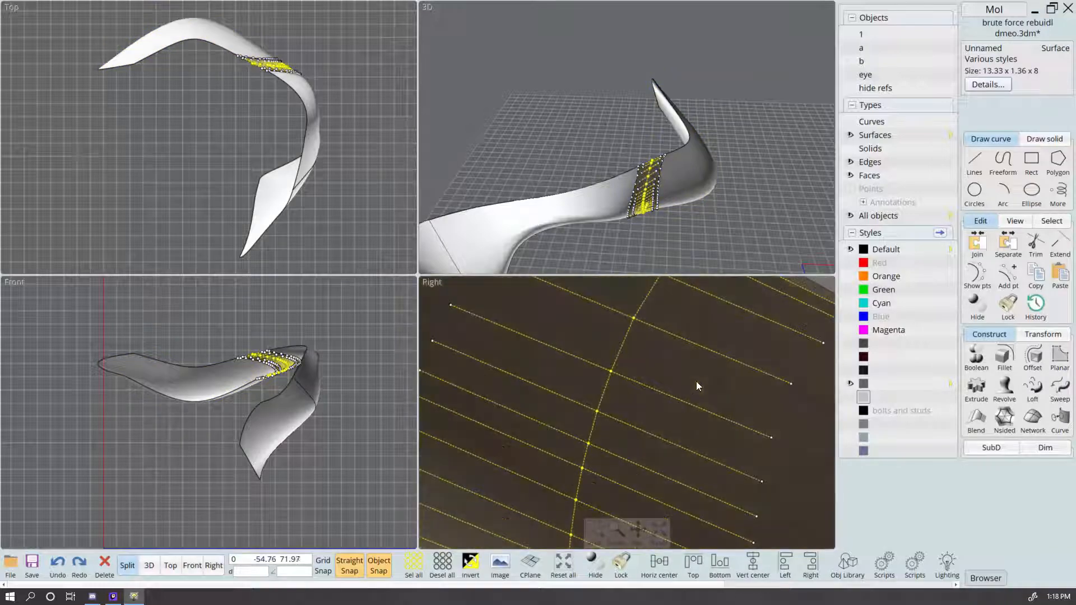
Step: Scale the selected row horizontally in one direction in the Top view from its inner end point, to a width of 9.08
scroll(279, 355, "up", 1)
right_click_drag(623, 144, 739, 155)
scroll(692, 100, "up", 3)
scroll(280, 343, "up", 1)
scroll(268, 242, "up", 1)
right_click_drag(302, 21, 295, 180)
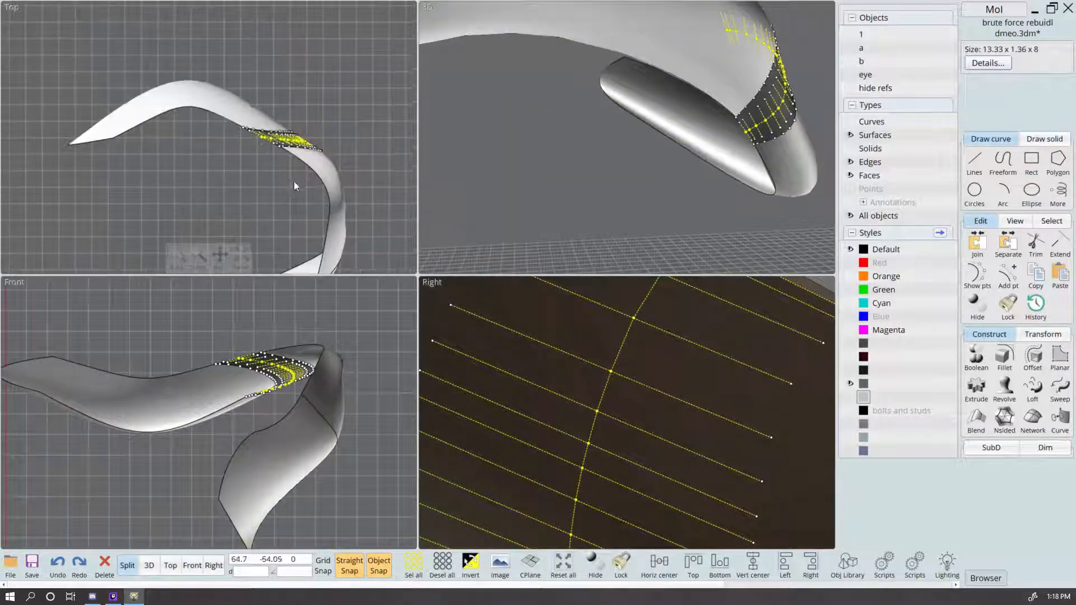
scroll(306, 43, "up", 2)
scroll(320, 94, "up", 3)
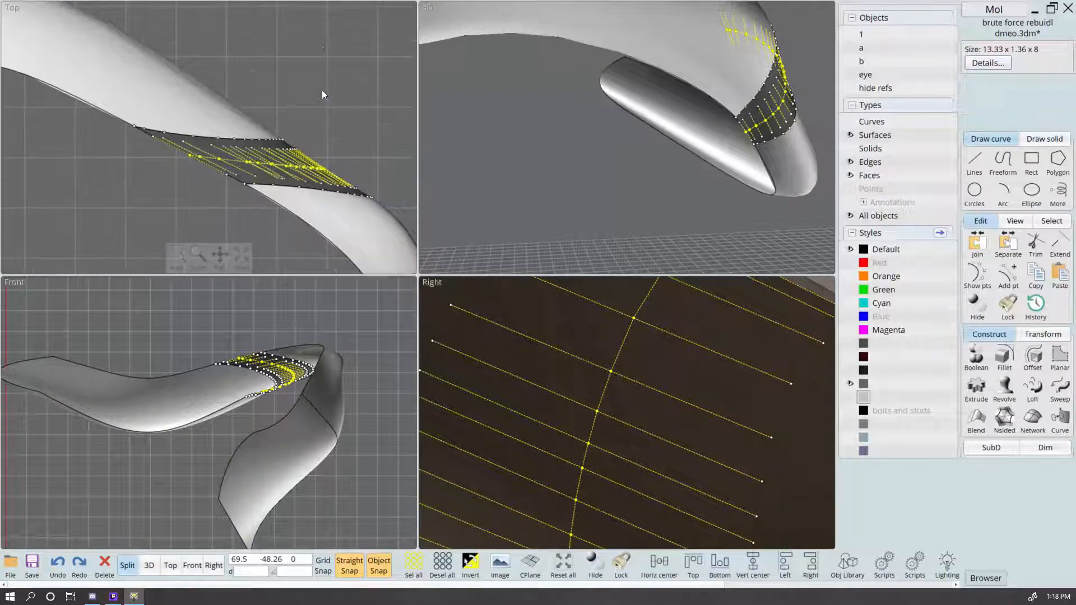
key("s")
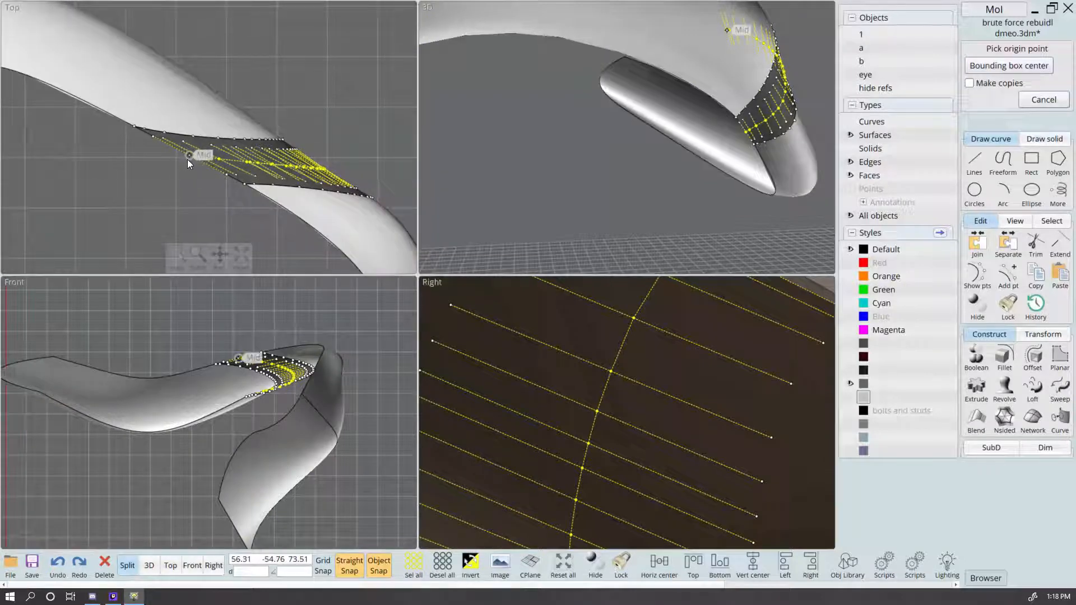
left_click(191, 161)
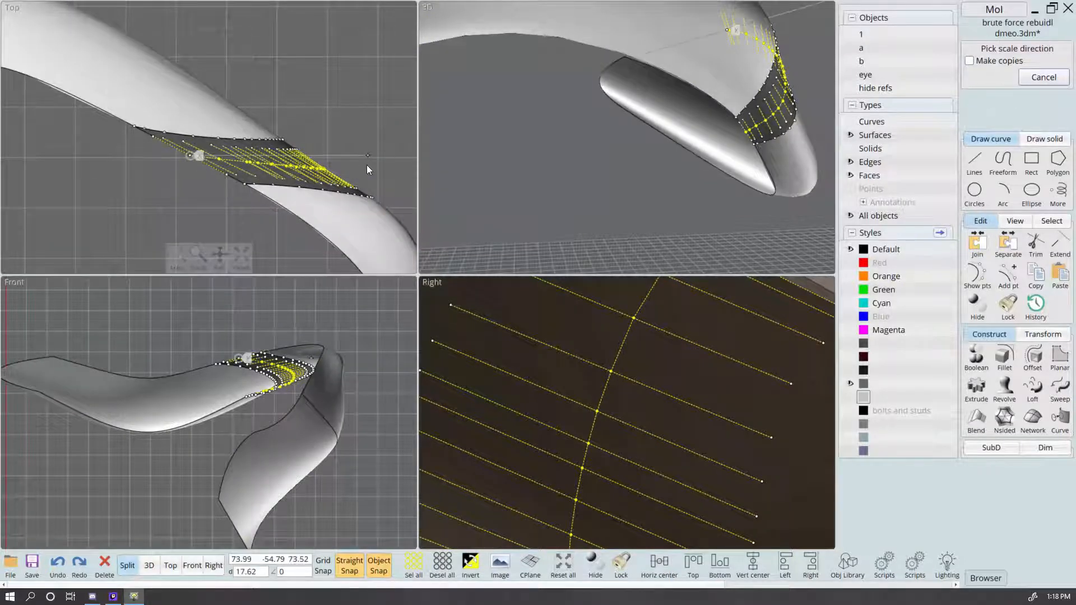
left_click(366, 165)
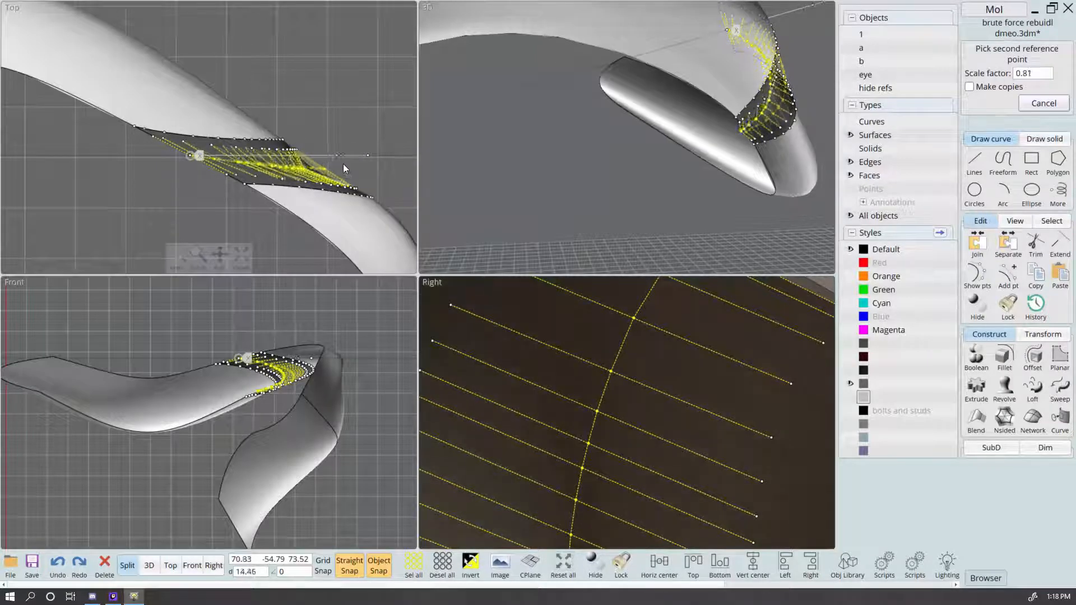
left_click(309, 167)
Step: Examine the reshaped patch and its scaled row of points close up in 3D, and return to the four-view layout
left_click(153, 567)
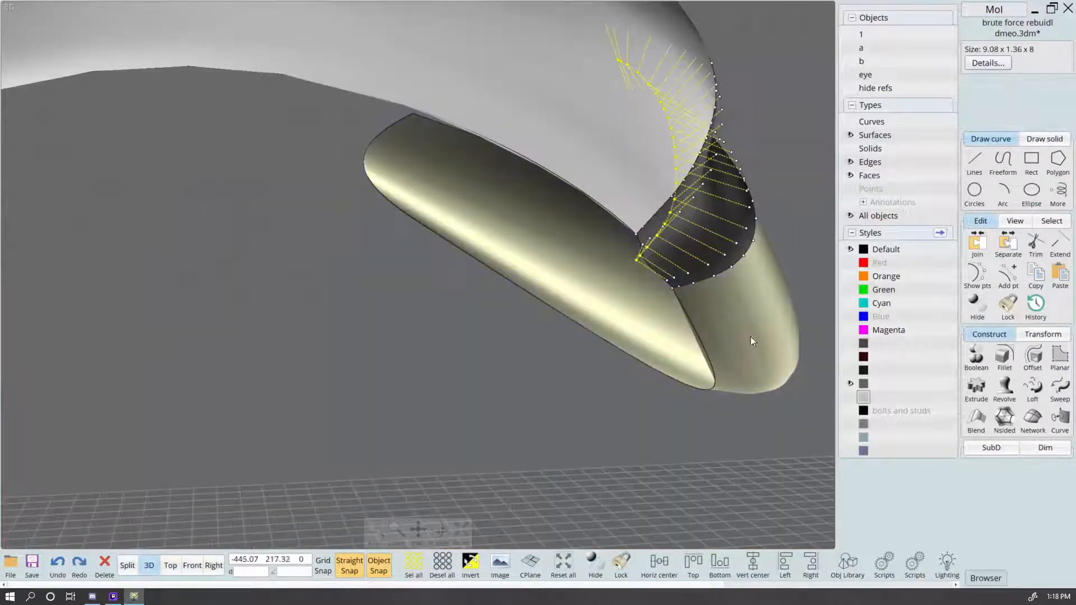
right_click_drag(751, 338, 594, 477)
left_click(570, 564)
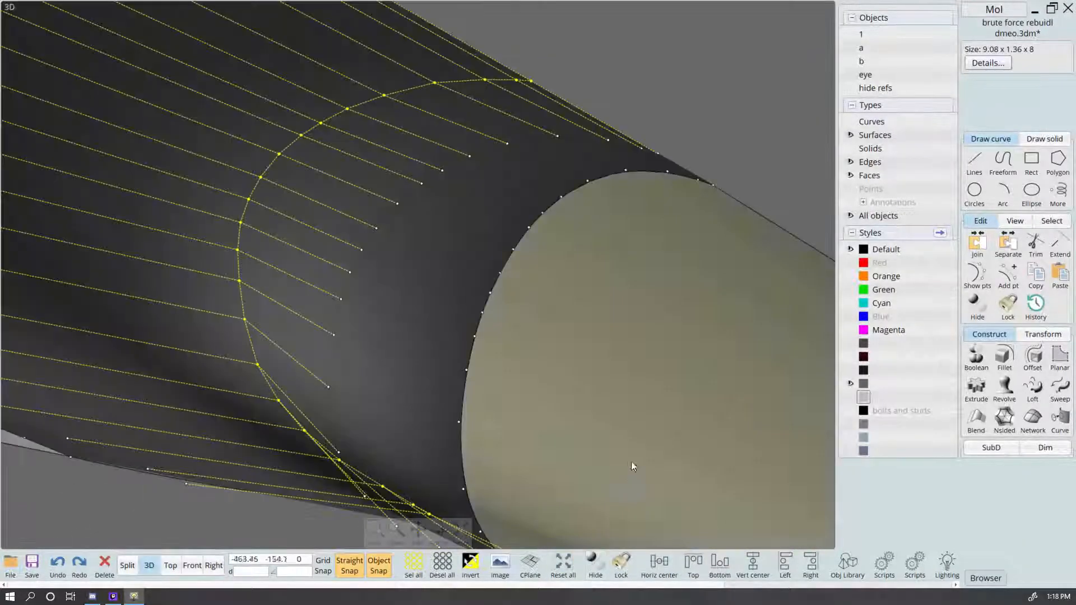
scroll(667, 415, "down", 4)
right_click_drag(672, 334, 527, 404)
left_click(133, 566)
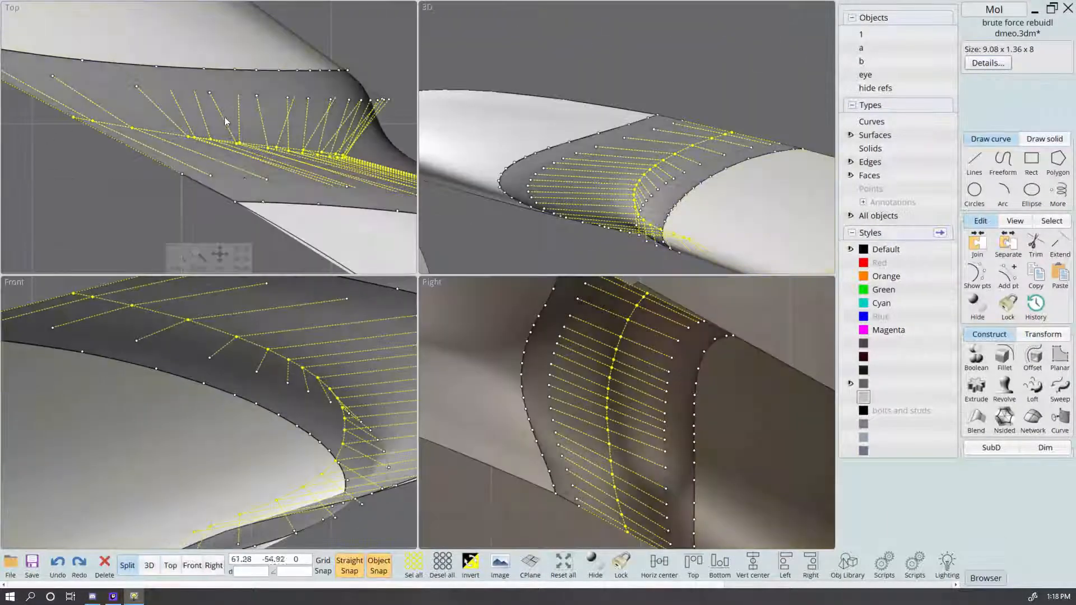
Step: Try scaling the selected middle row of points horizontally in one direction in the Top view by a factor of about 2
key("s")
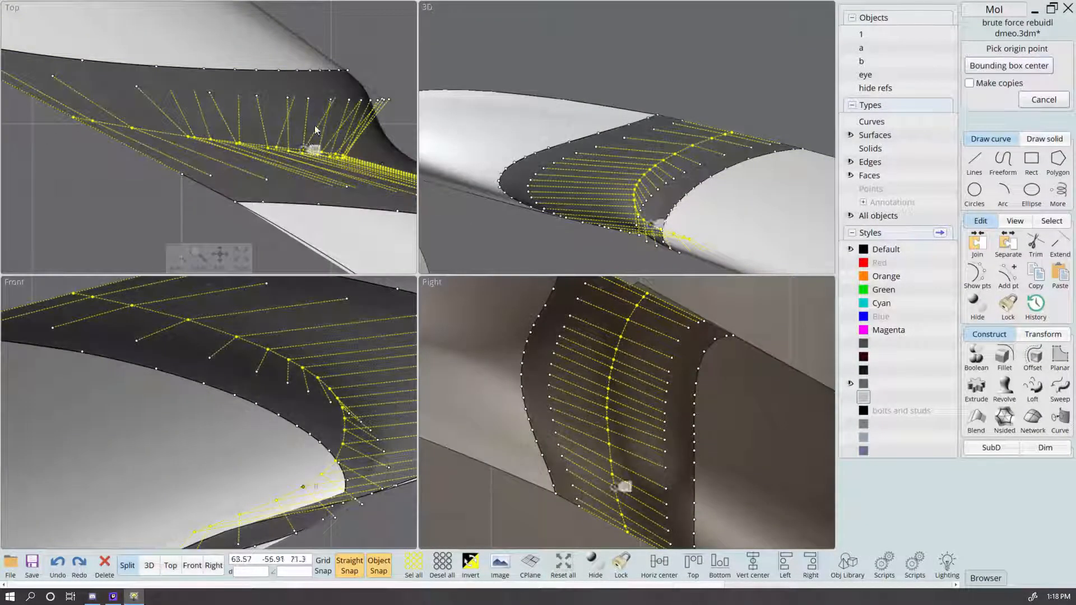
left_click(350, 156)
scroll(115, 154, "up", 2)
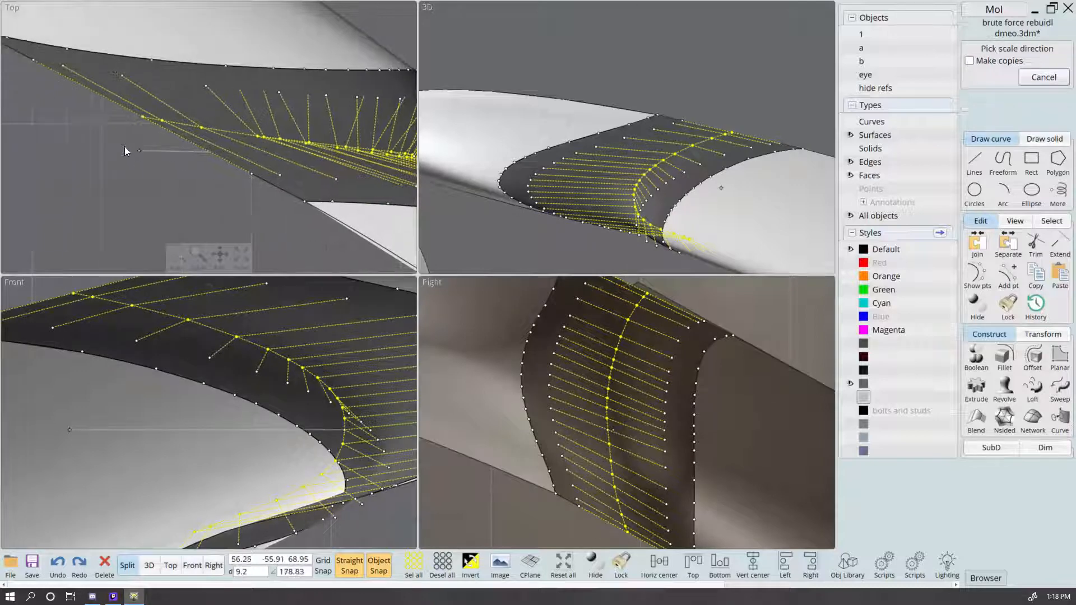
left_click(84, 126)
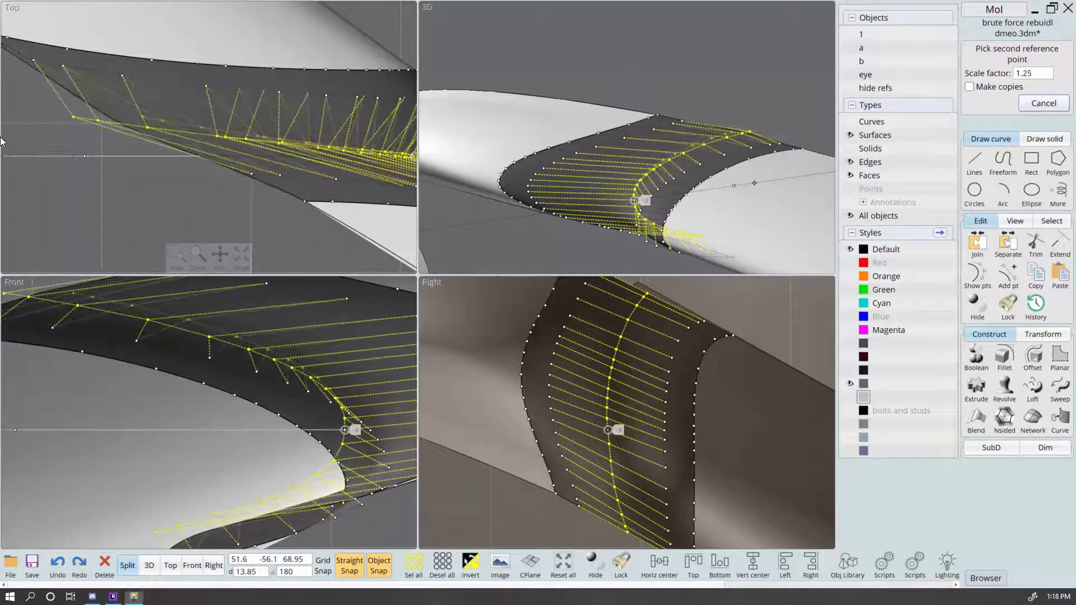
scroll(108, 156, "down", 2)
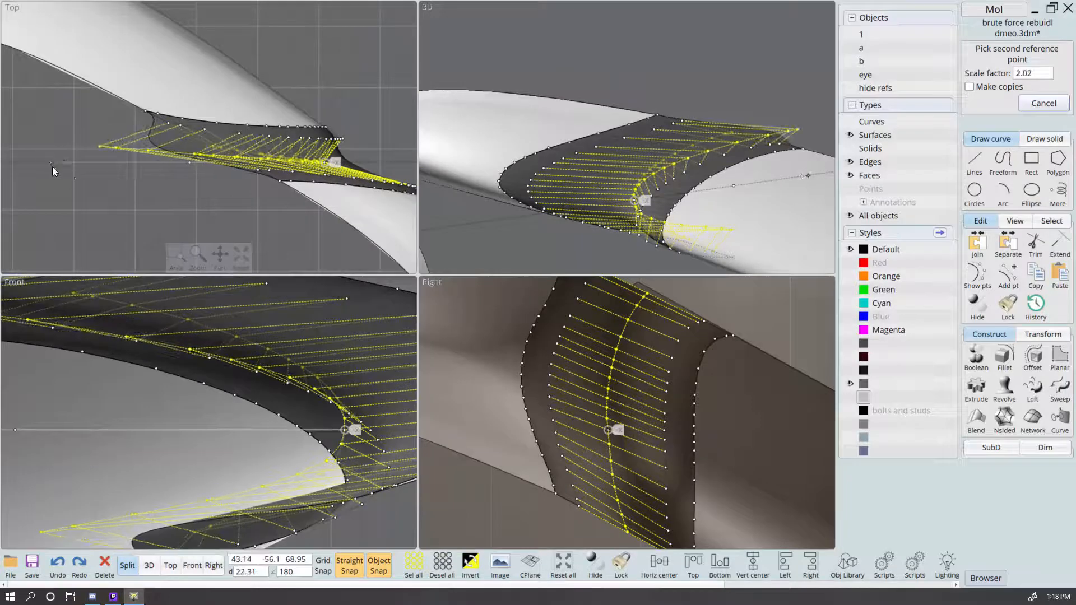
left_click(52, 166)
key("Escape")
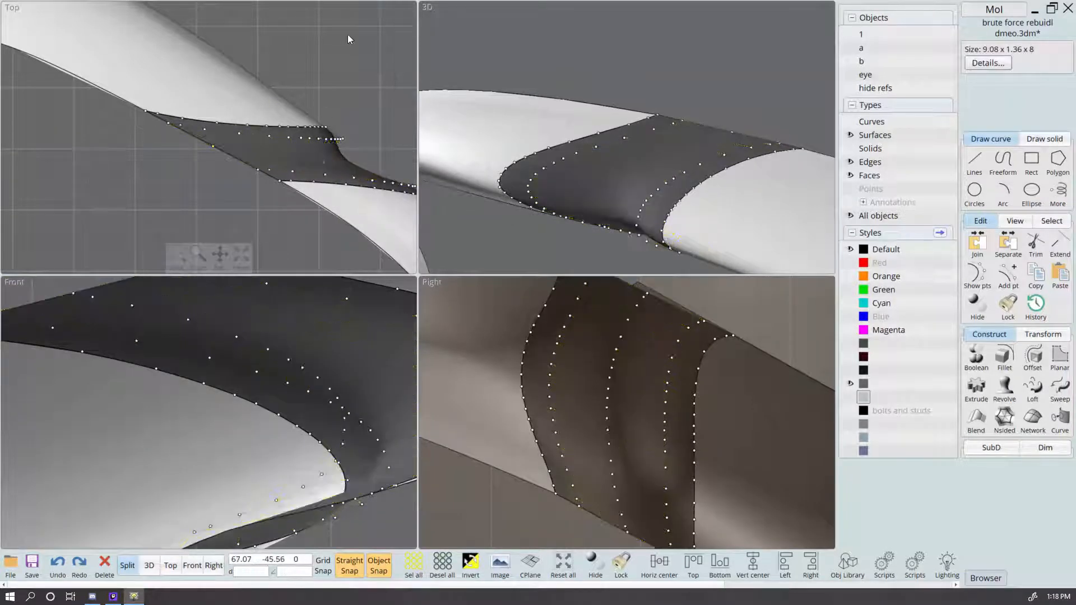
Step: Turn off the patch's control points and bring back the whole helmet in the full 3D view with nothing selected
key("Escape")
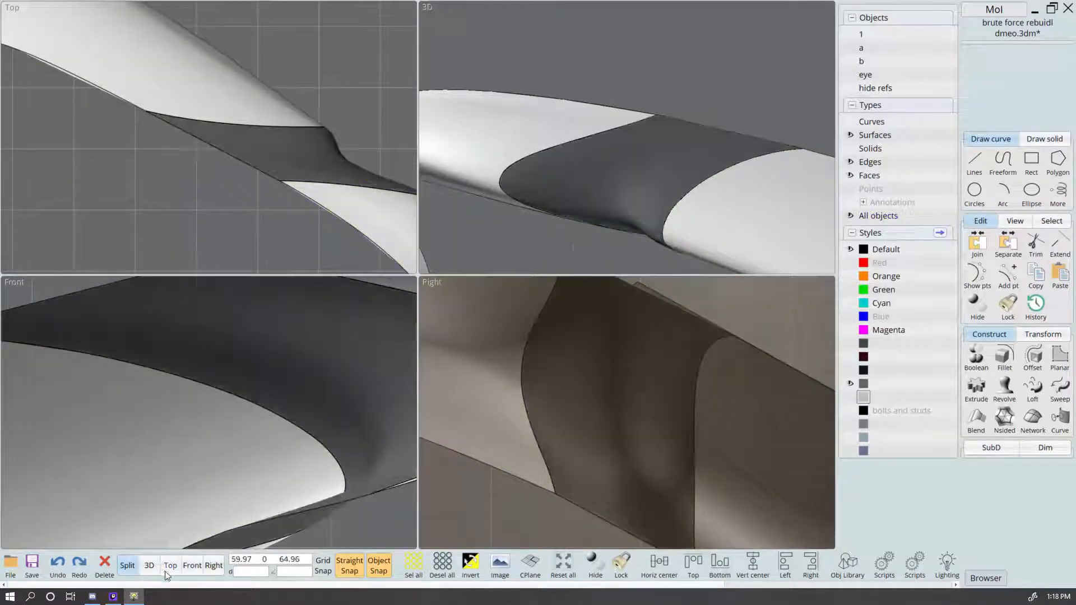
left_click(149, 565)
scroll(581, 296, "down", 8)
right_click_drag(582, 296, 672, 386)
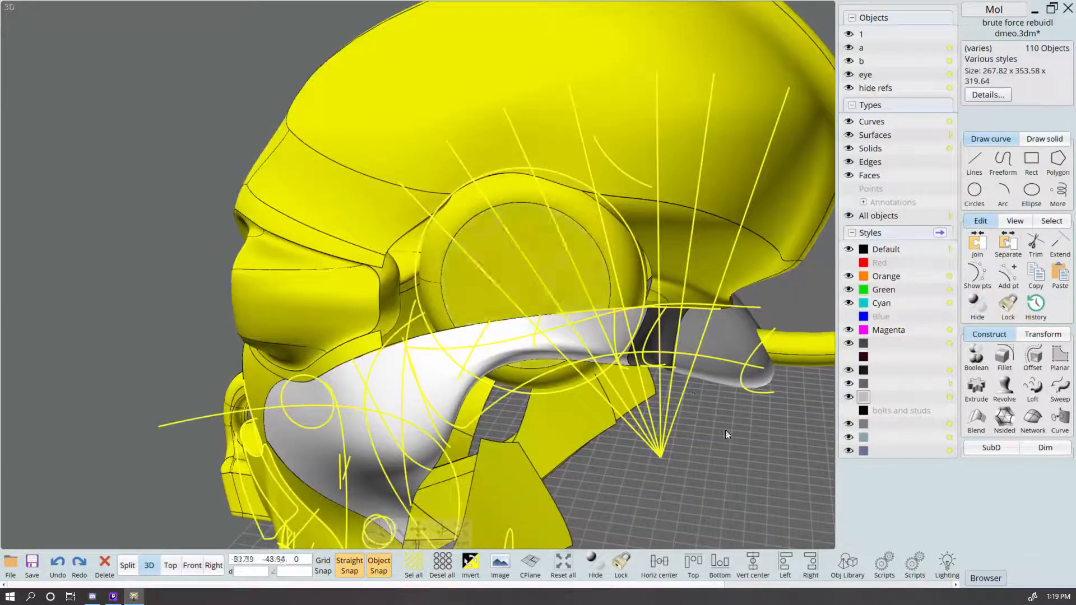
left_click(726, 430)
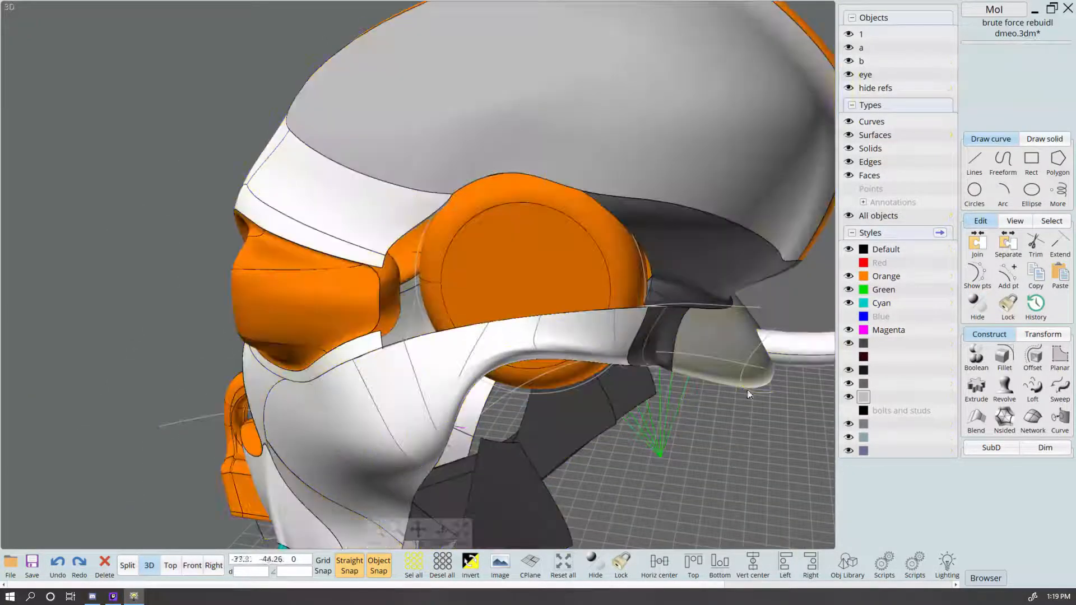
Step: Hide all curves on the helmet and save the file
left_click(850, 122)
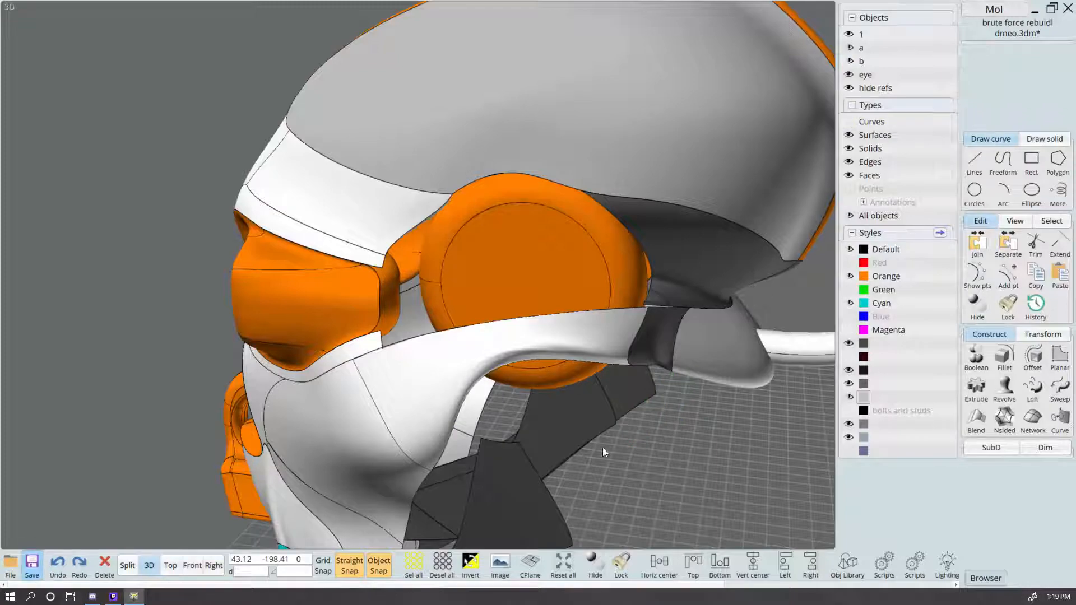
scroll(727, 474, "down", 3)
right_click_drag(724, 471, 586, 396)
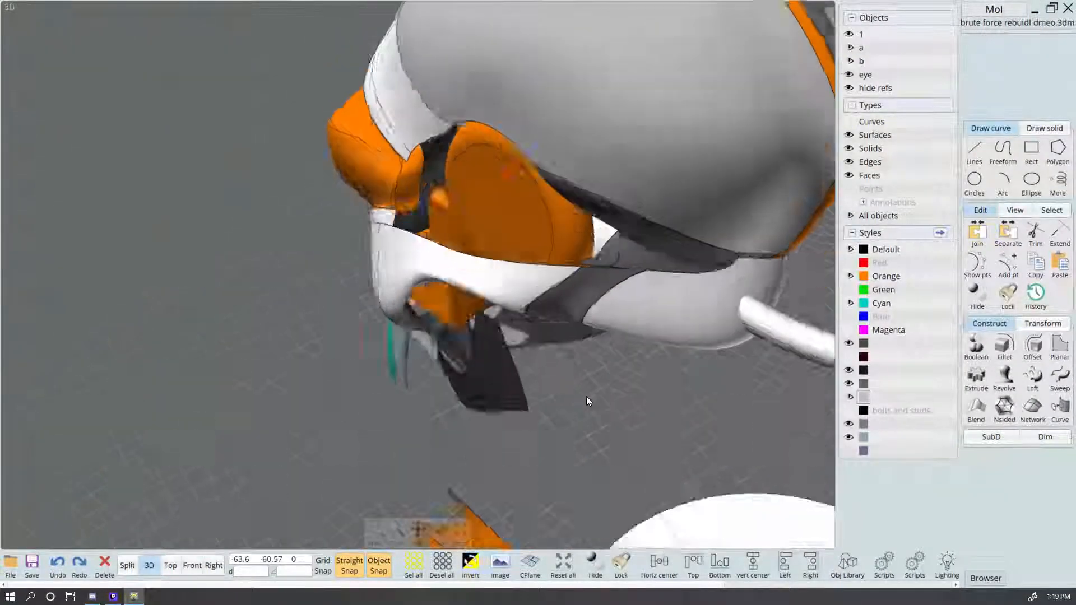